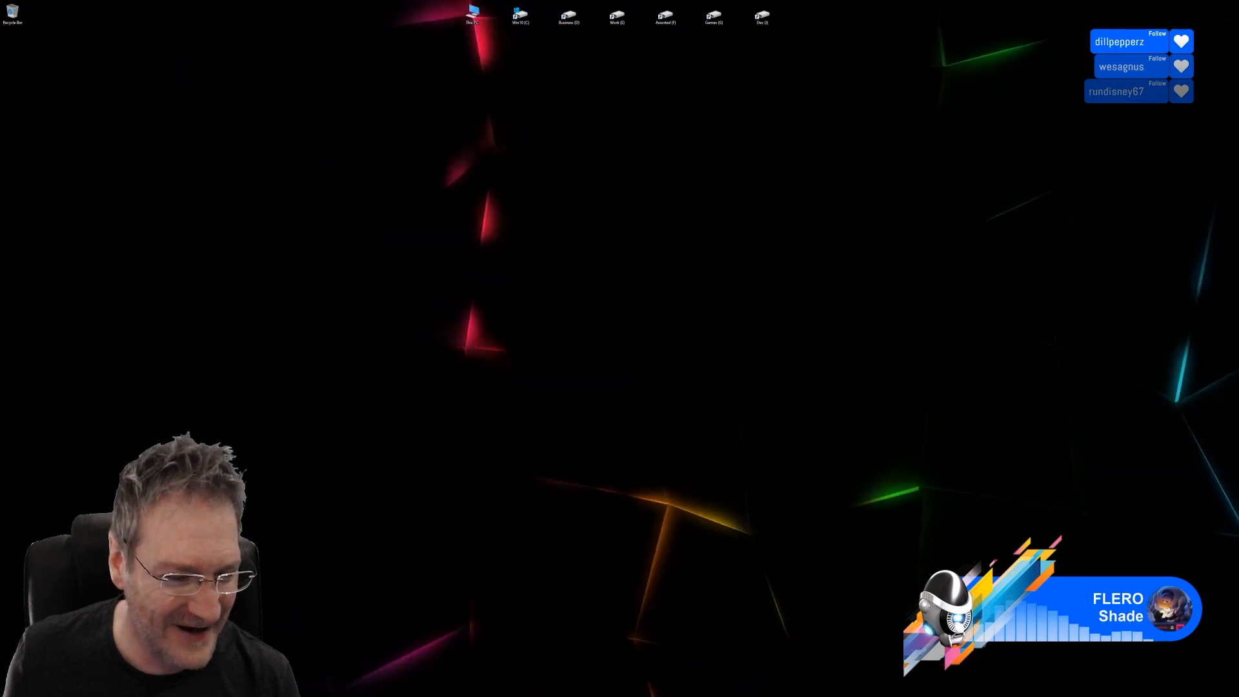
- Switch to Unreal Editor and look over the attic's skylight opening, carved wall panels, stained-glass windows and dark staircase area
key("alt+Tab")
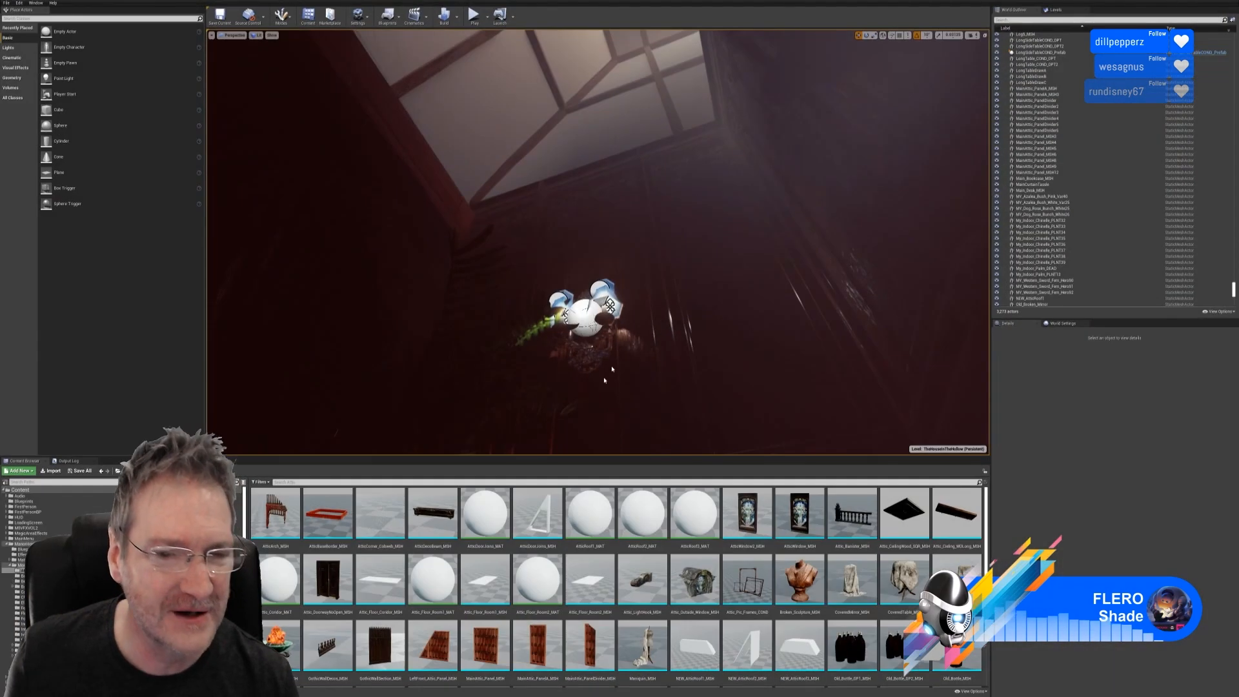
right_click_drag(598, 242, 564, 265)
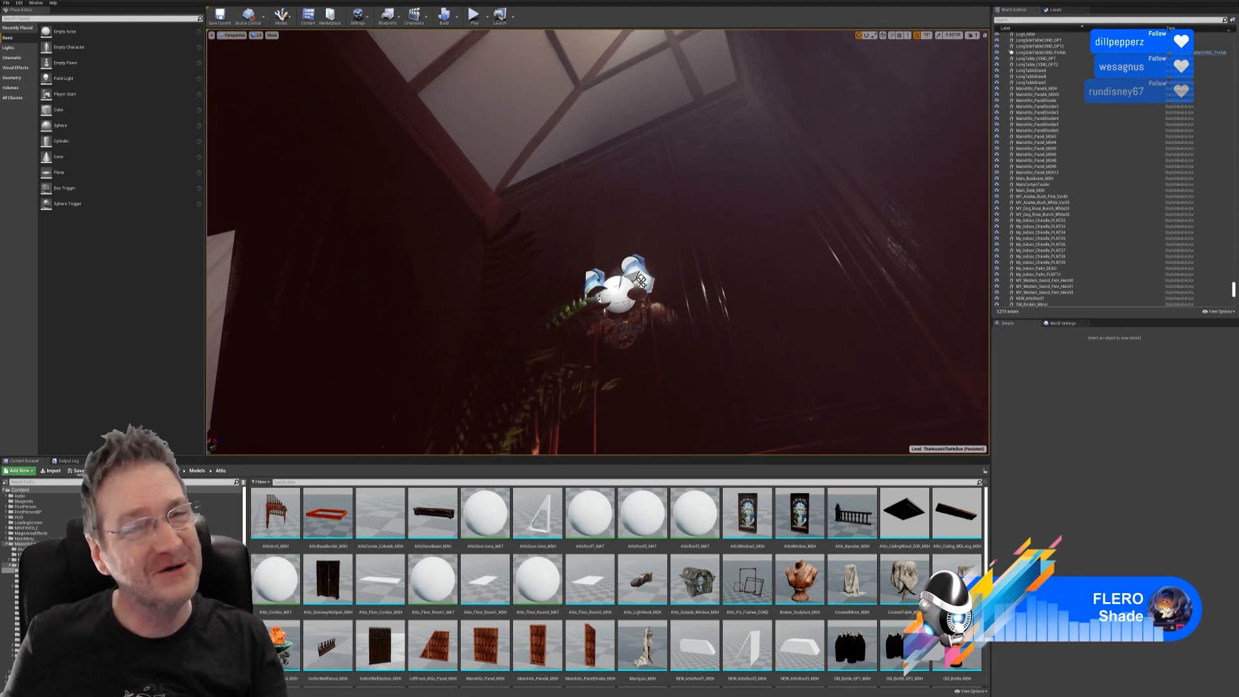
right_click_drag(597, 242, 484, 290)
mouse_move(362, 300)
right_mouse_down()
mouse_move(358, 387)
mouse_move(268, 386)
mouse_move(335, 383)
mouse_move(342, 320)
mouse_move(345, 400)
mouse_move(349, 301)
right_mouse_up()
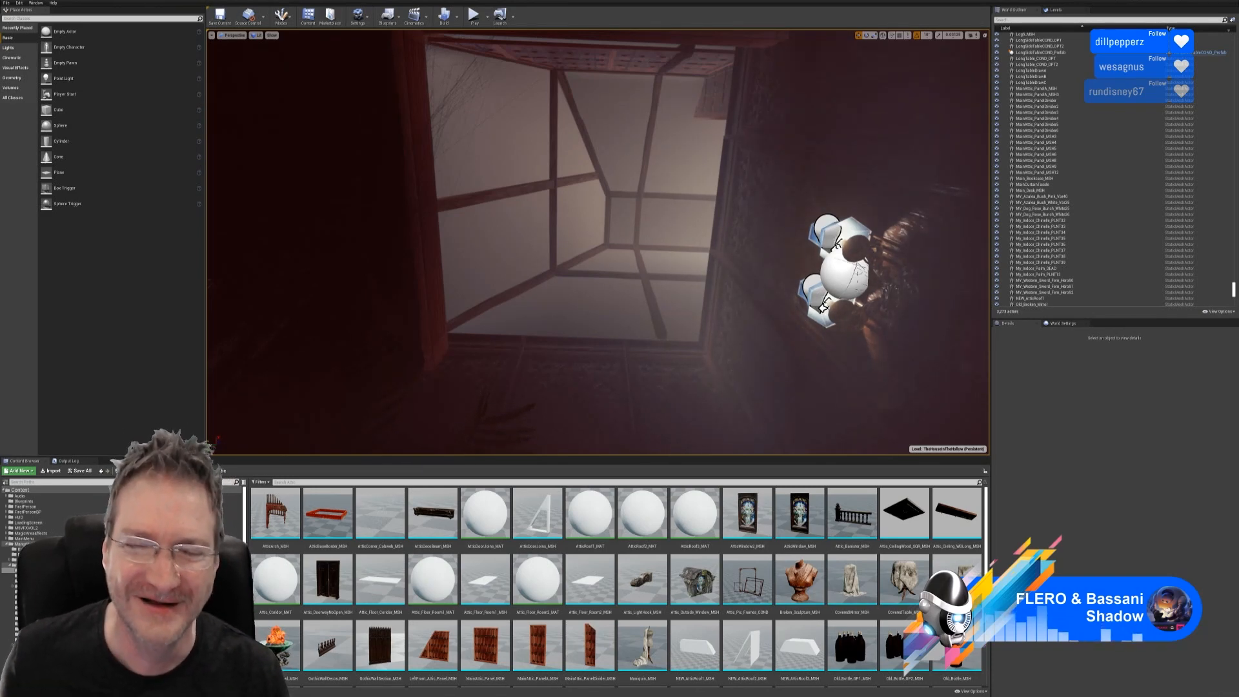
right_click_drag(619, 261, 758, 216)
key("e")
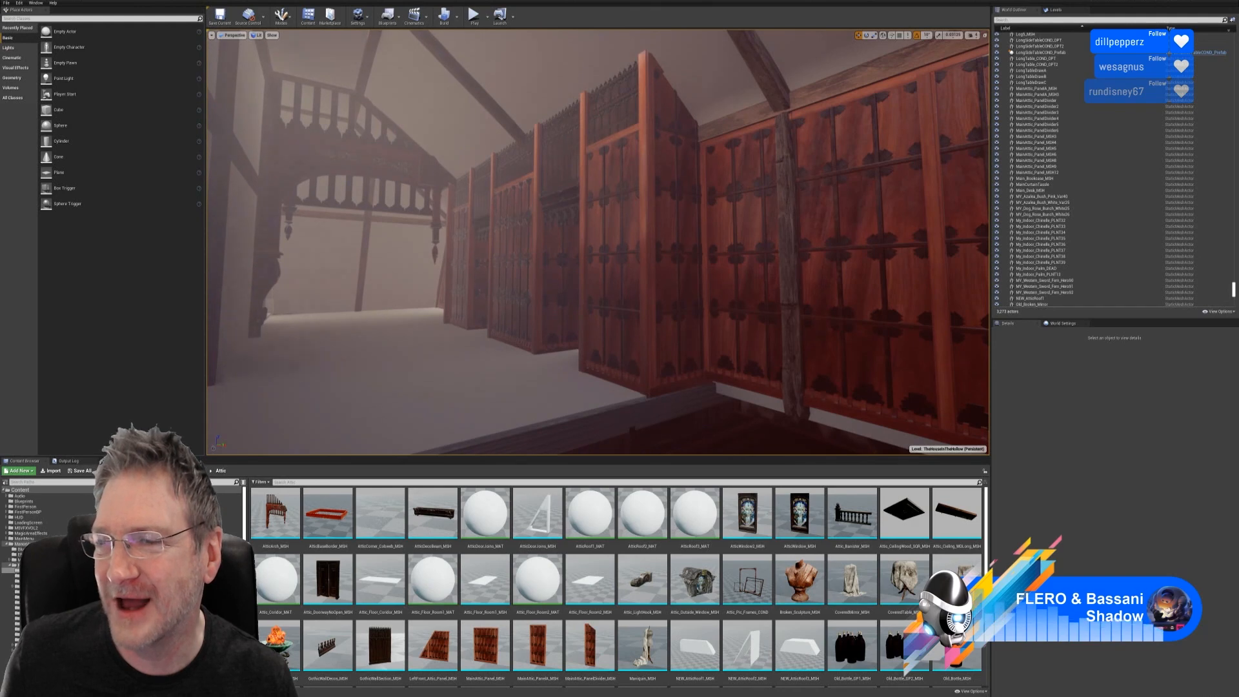
right_click_drag(597, 242, 502, 378)
key("w")
key("w")
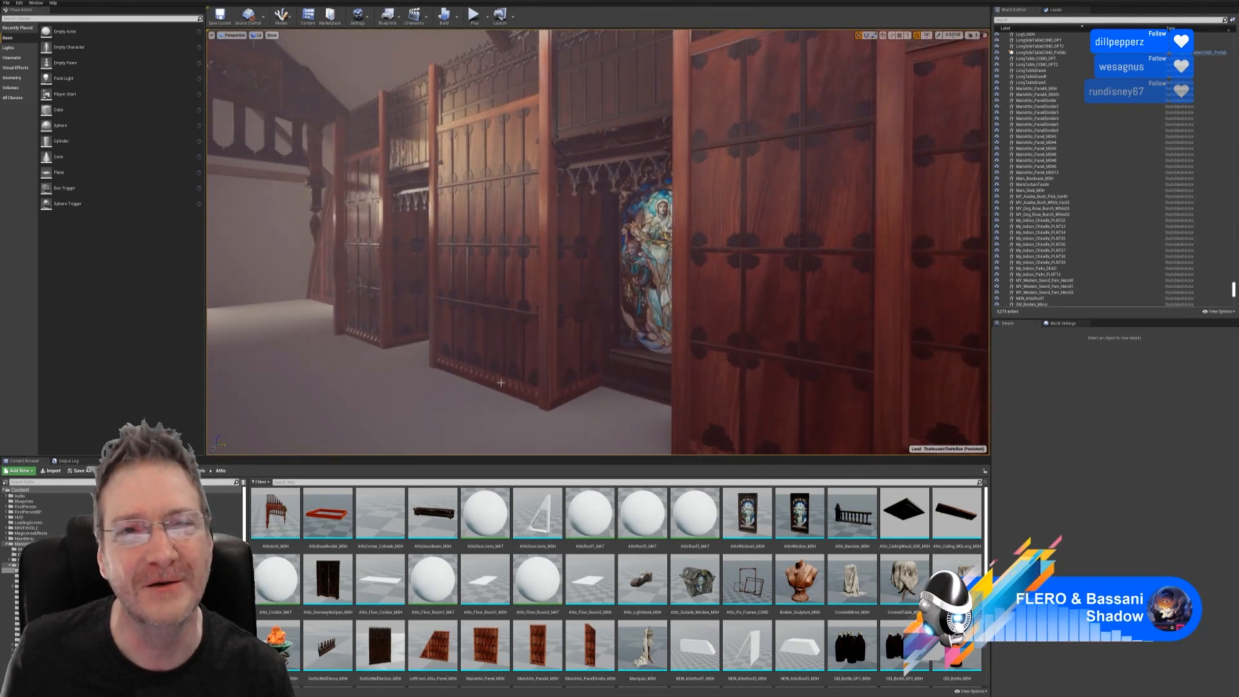
key("w")
right_click_drag(705, 330, 335, 345)
key("s")
key("w")
right_click_drag(597, 243, 642, 233)
key("w")
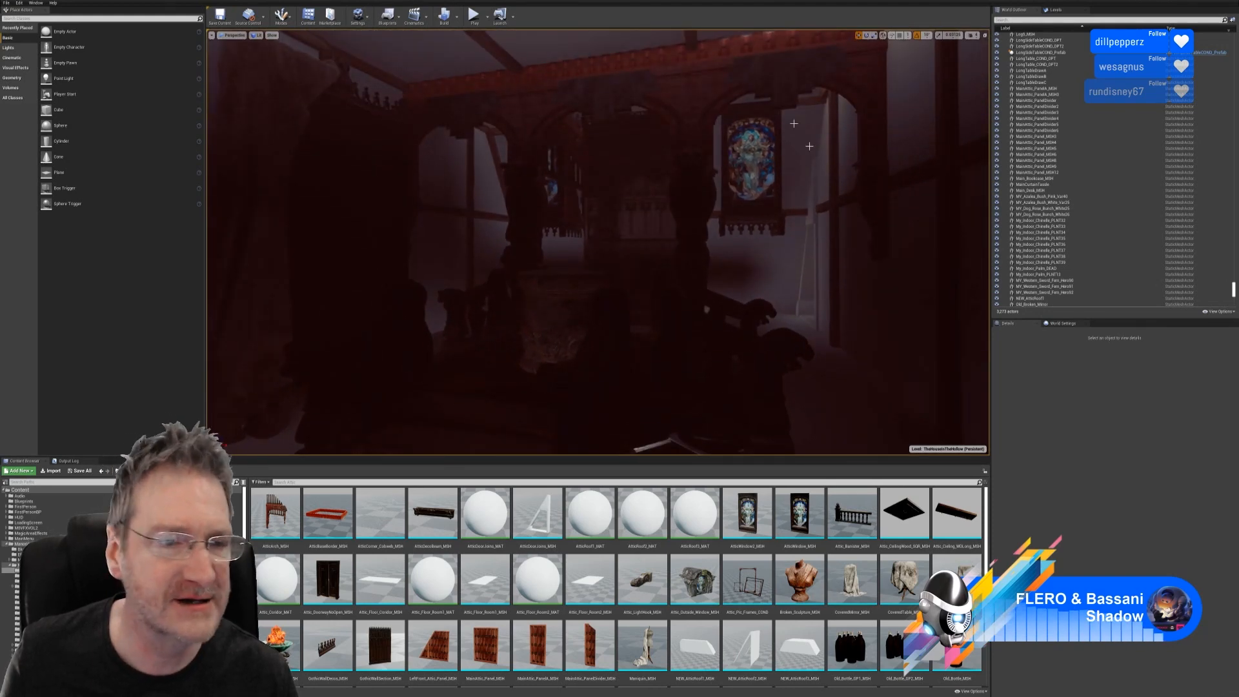
- Set the viewport's view mode to Unlit to show the attic staircase area without lighting
left_click(255, 36)
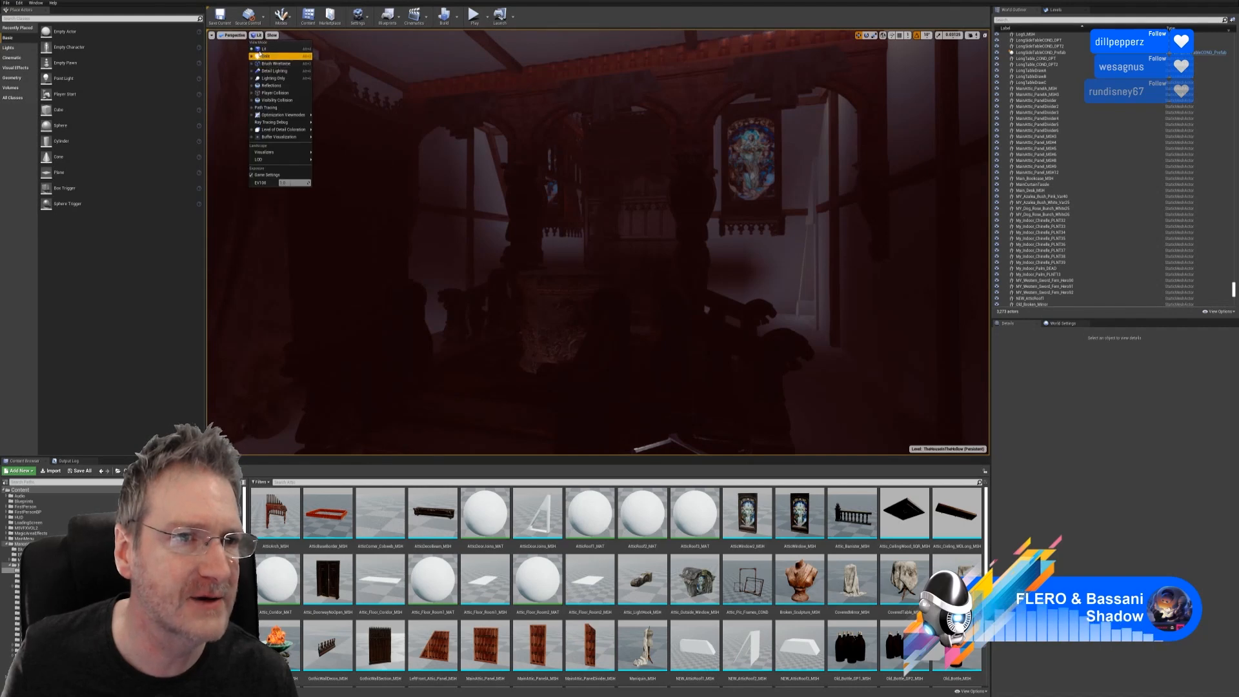
left_click(264, 56)
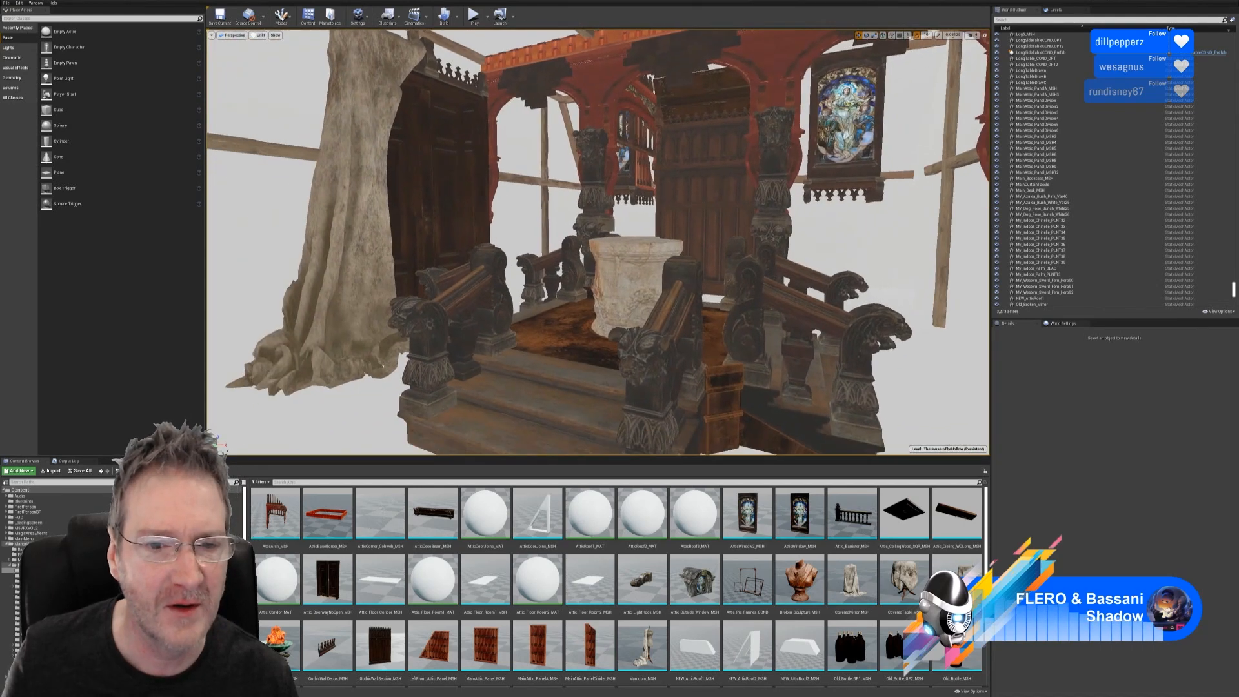
key("s")
right_click_drag(597, 242, 593, 210)
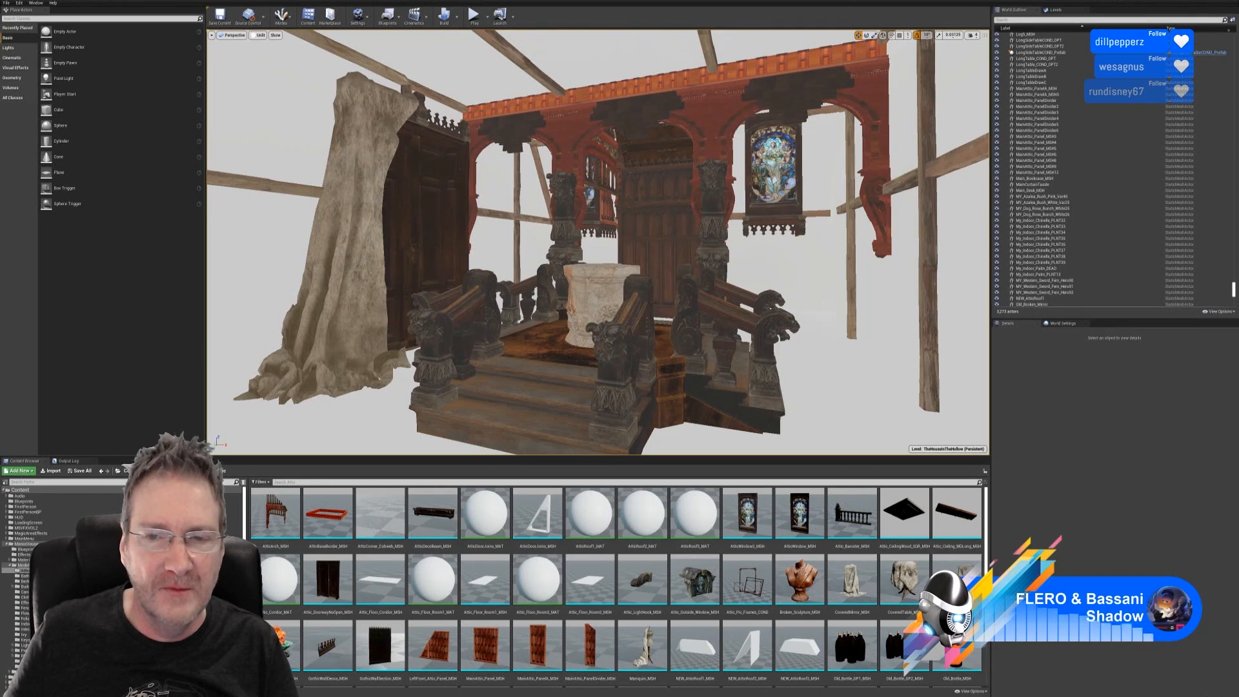
- Place the attic base border mesh from the Attic models folder in the wood-panelled room with the blue curtains
right_click_drag(778, 296, 1166, 381)
key("w")
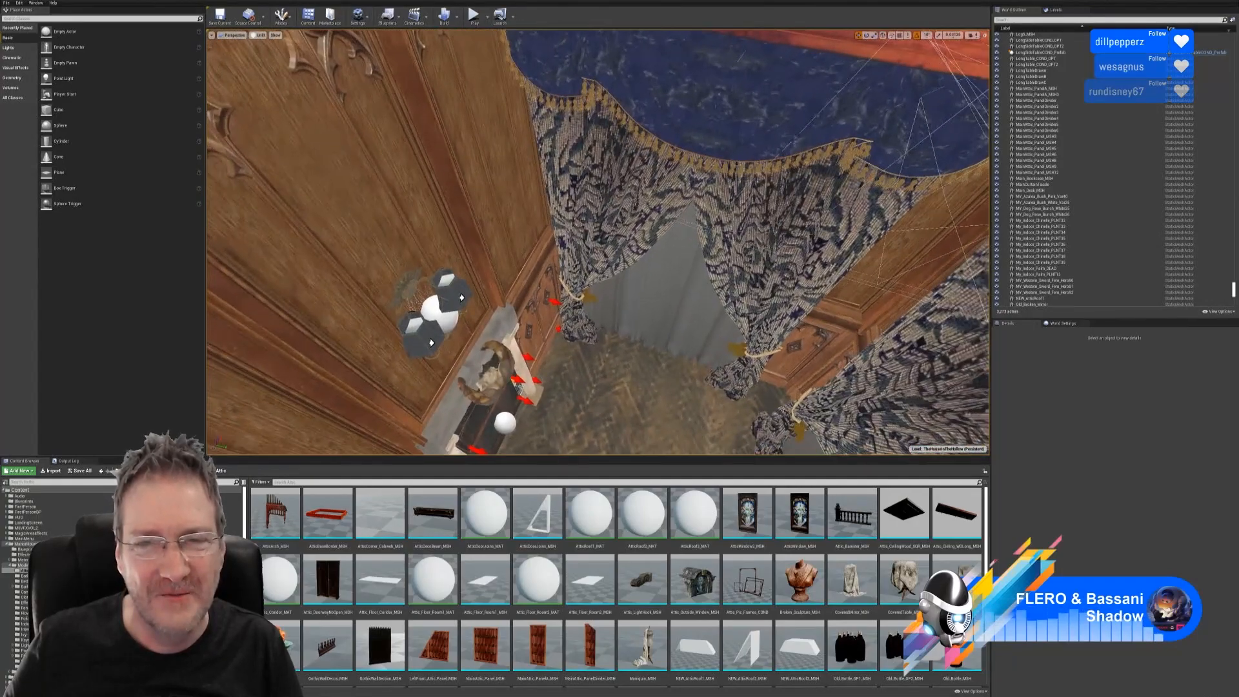
right_click_drag(518, 438, 461, 429)
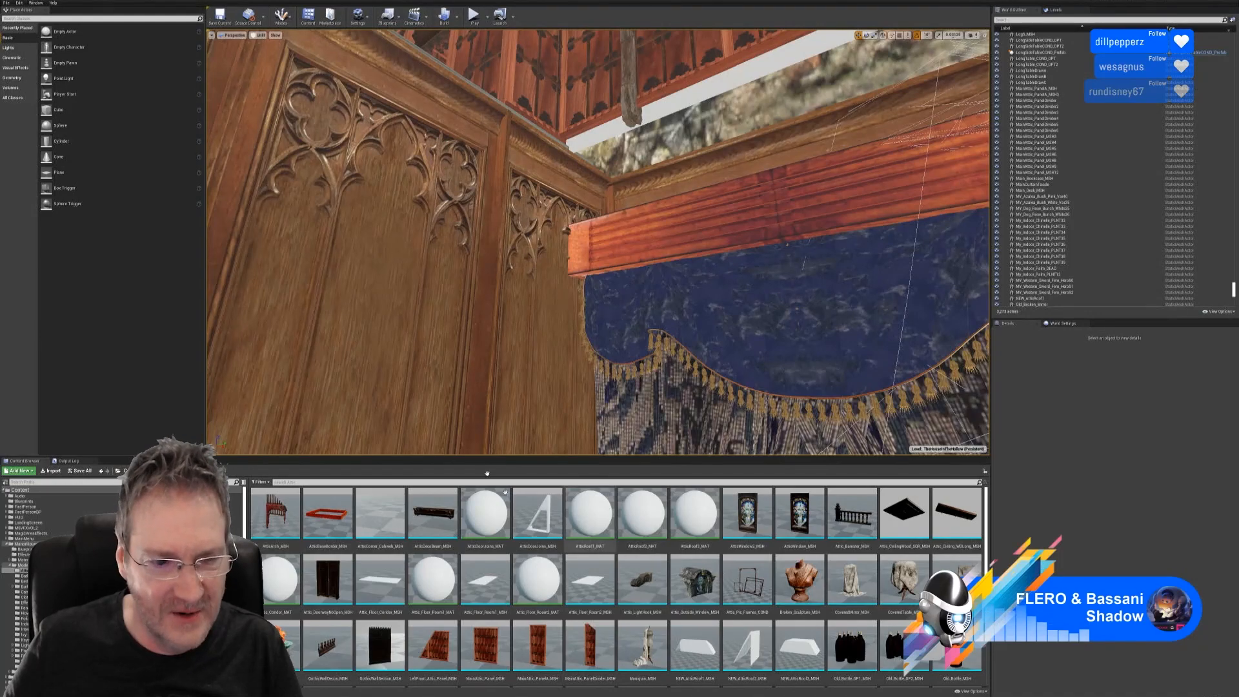
right_click_drag(635, 178, 574, 445)
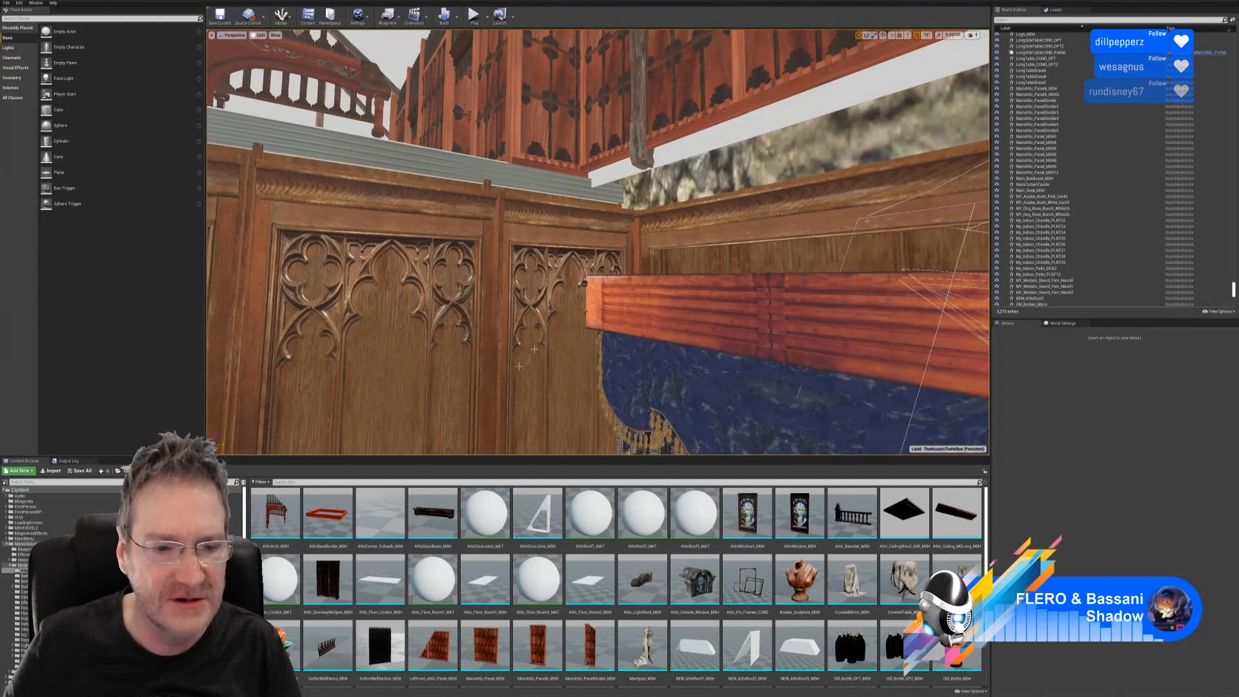
left_click_drag(327, 512, 521, 393)
right_click_drag(545, 282, 552, 358)
left_click_drag(544, 257, 740, 322)
right_click_drag(752, 238, 736, 353)
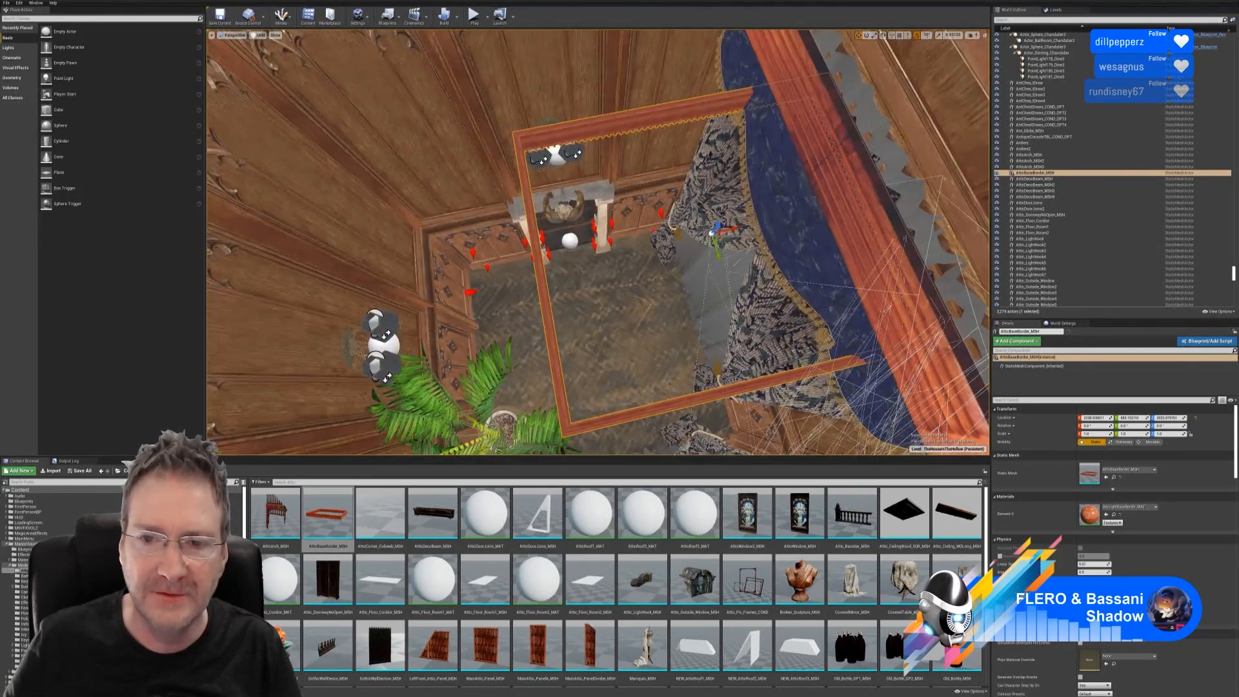
- Center the border frame over the panelled room and raise it to the top edge of the walls
left_click_drag(729, 228, 590, 258)
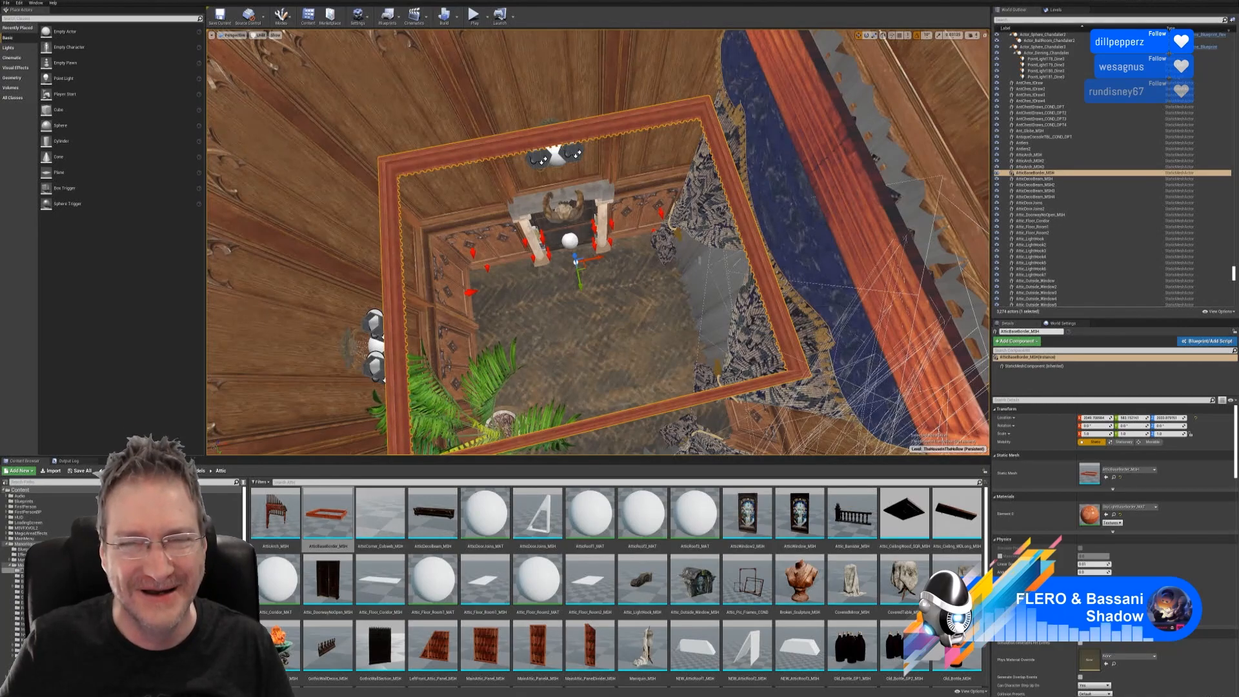
right_click_drag(597, 242, 294, 183)
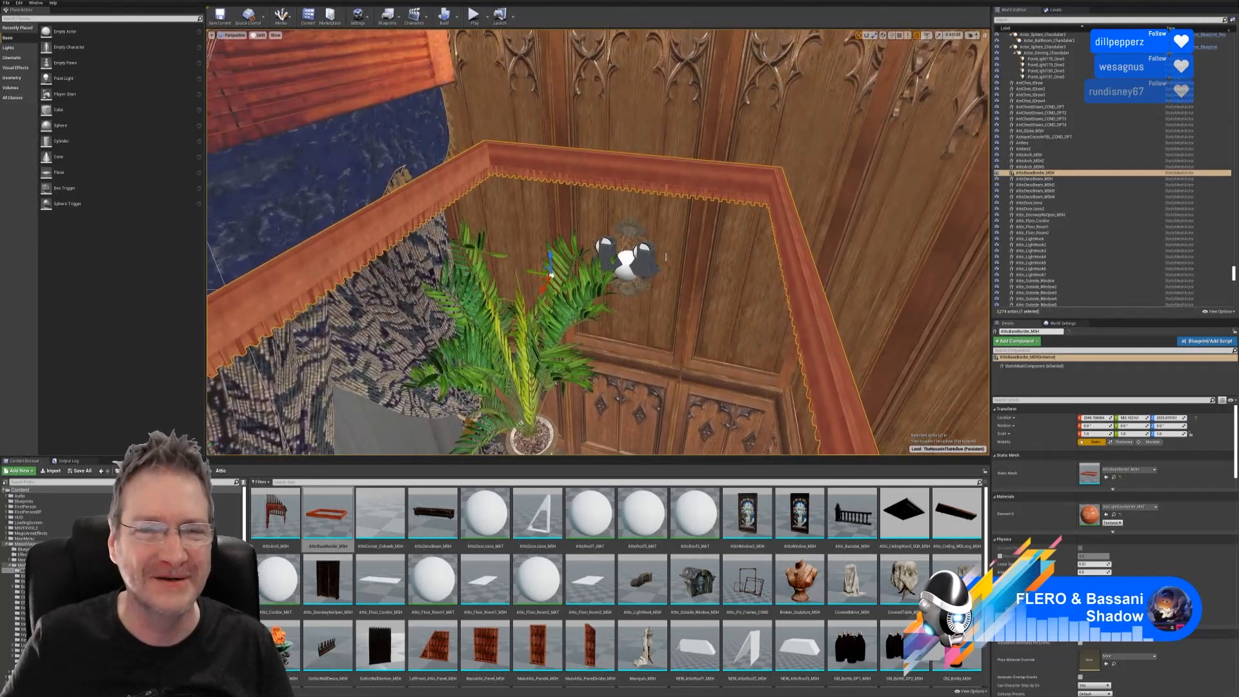
left_click_drag(551, 255, 541, 111)
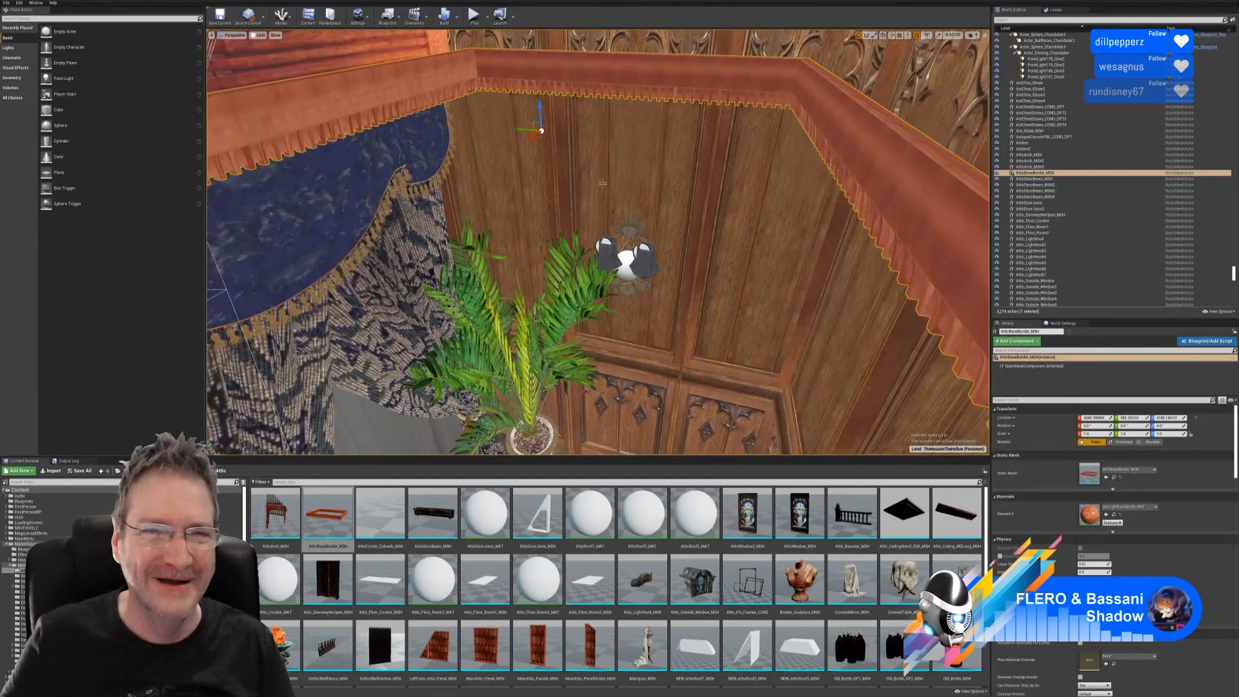
right_click_drag(518, 278, 521, 256)
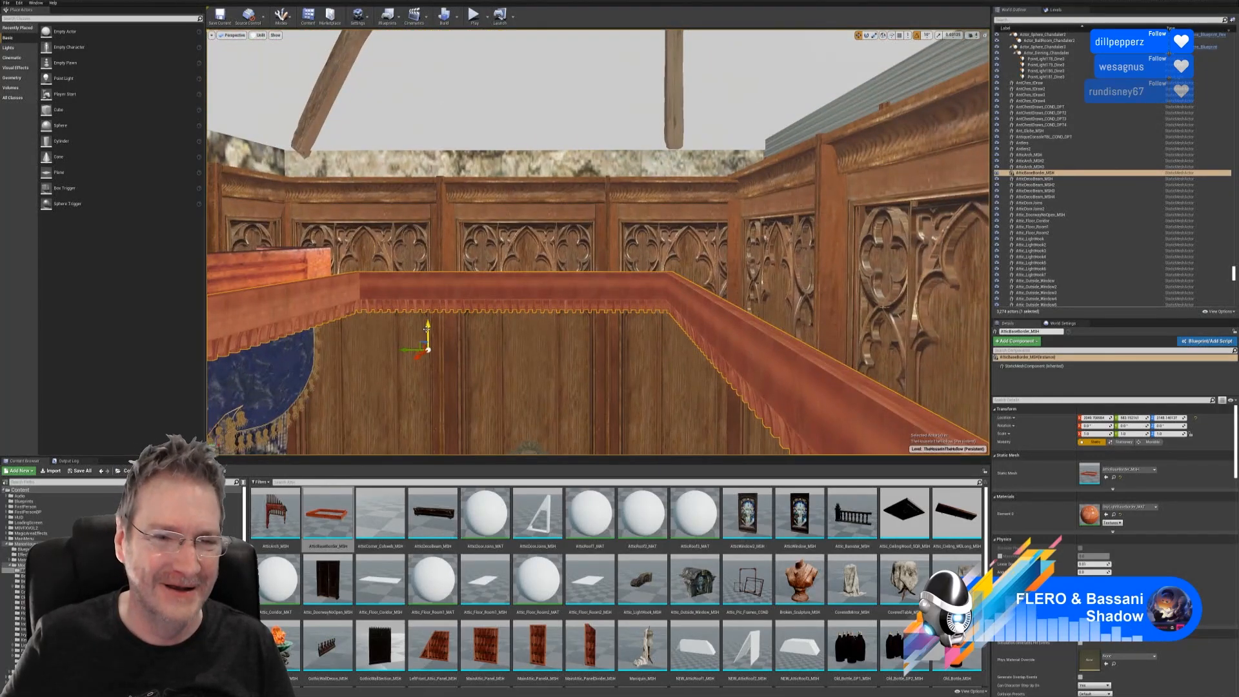
left_click_drag(426, 330, 425, 75)
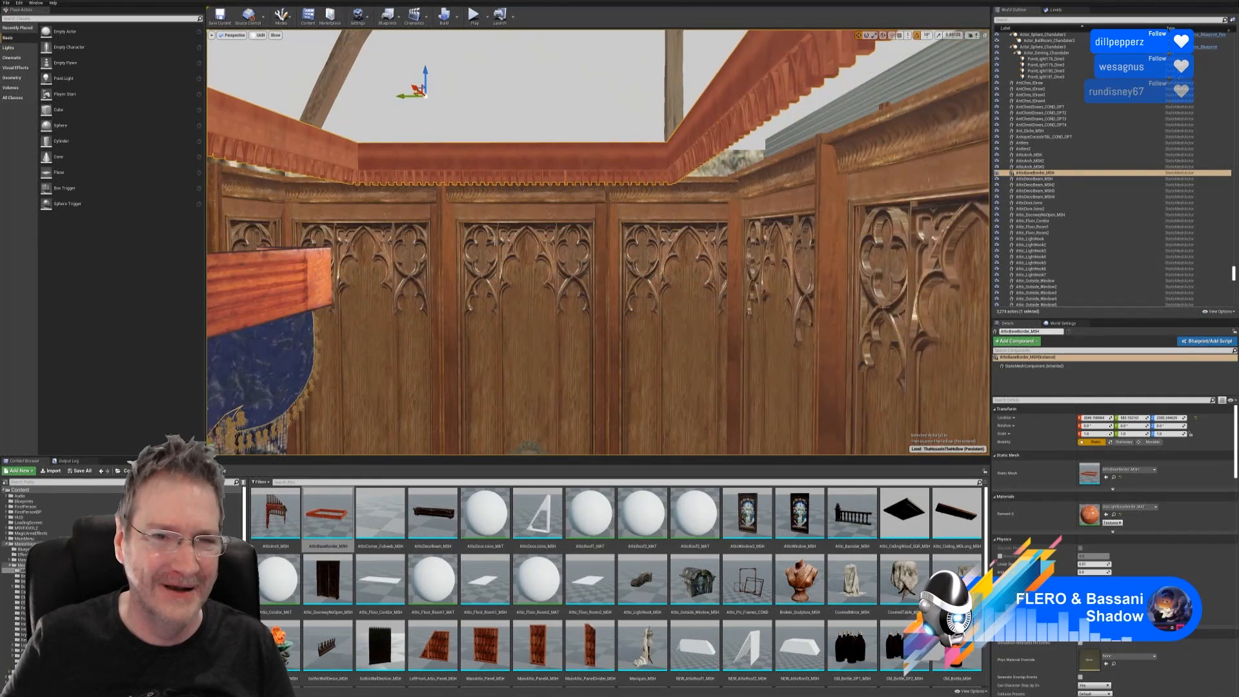
- Scale the border frame up uniformly so it reaches toward the tops of the surrounding walls
right_click_drag(494, 243, 528, 306)
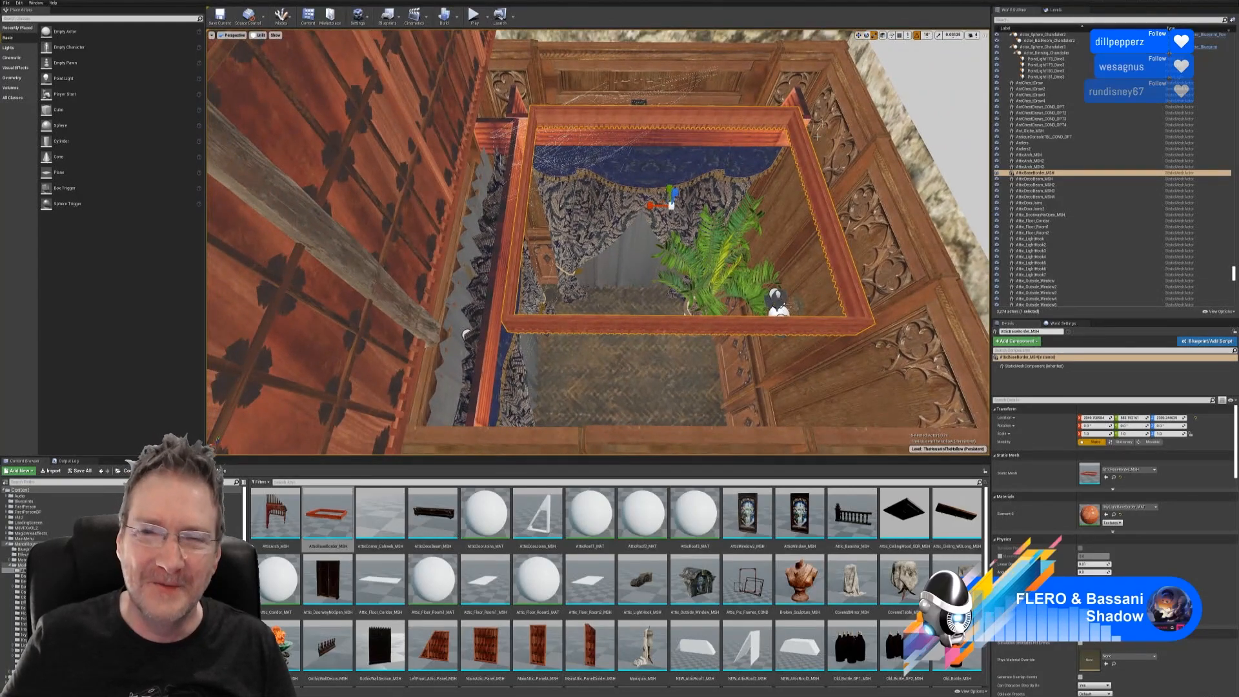
right_click_drag(527, 307, 571, 309)
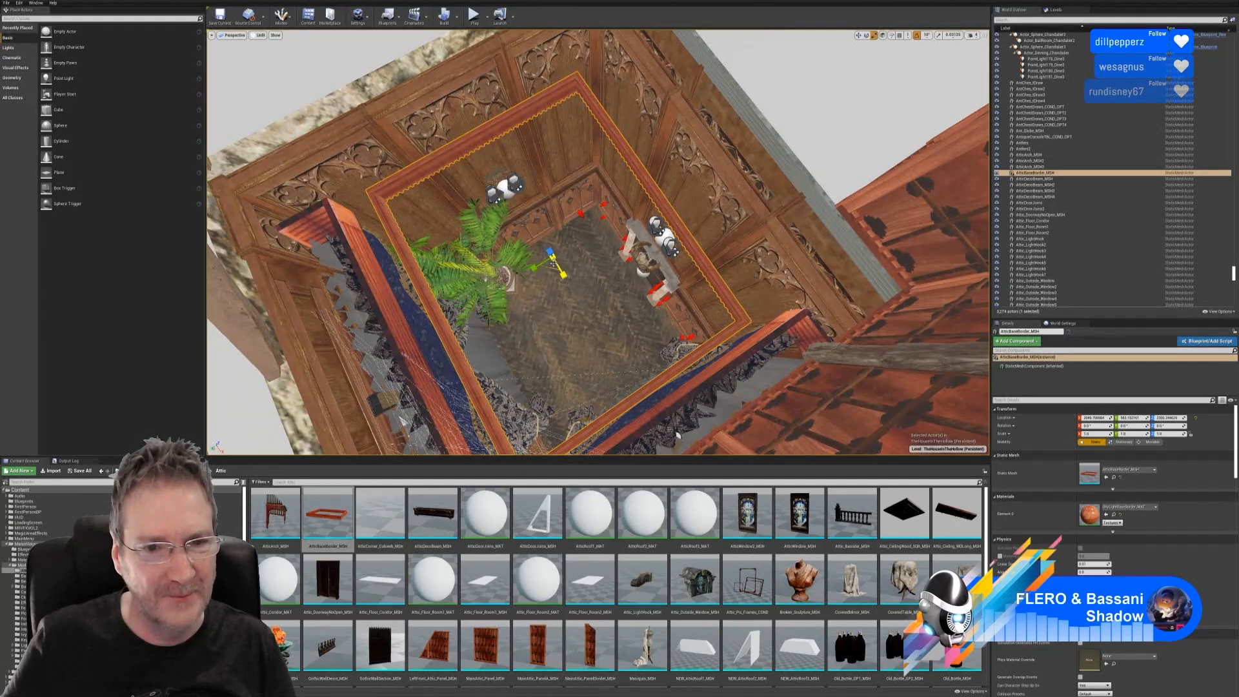
left_click_drag(552, 258, 591, 244)
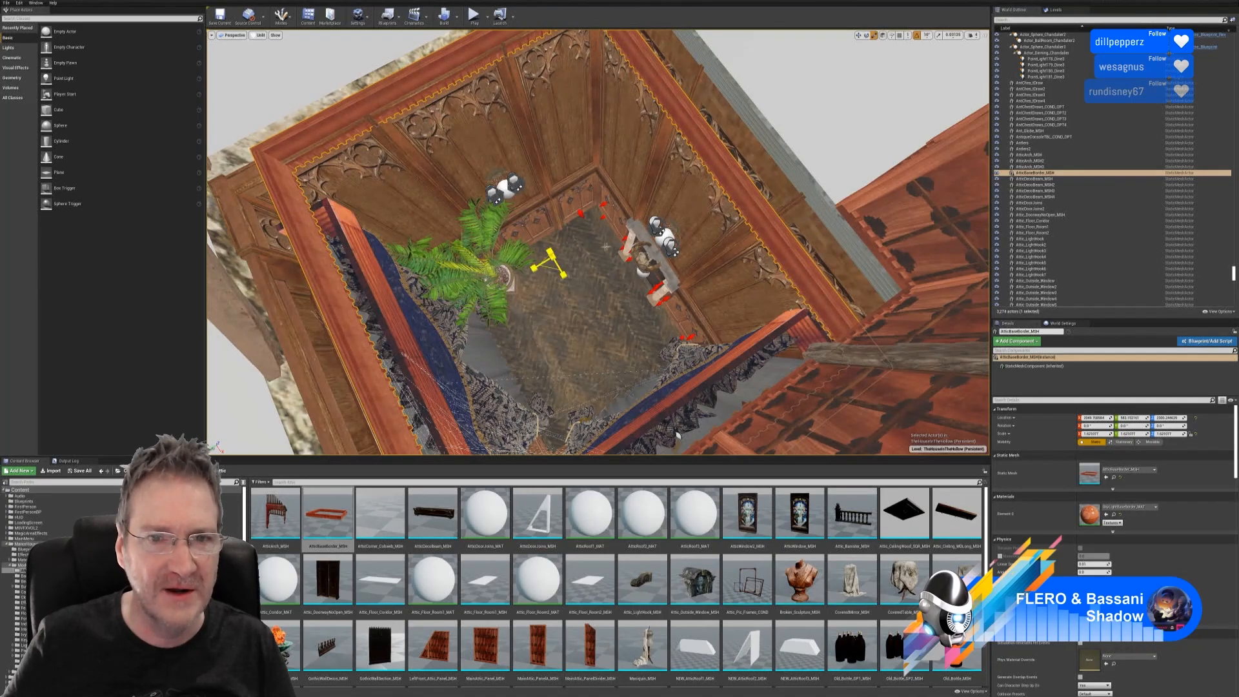
- Rotate the border frame about 90 degrees around its vertical axis to match the room's proportions
right_click_drag(605, 246, 556, 258)
key("s")
key("w")
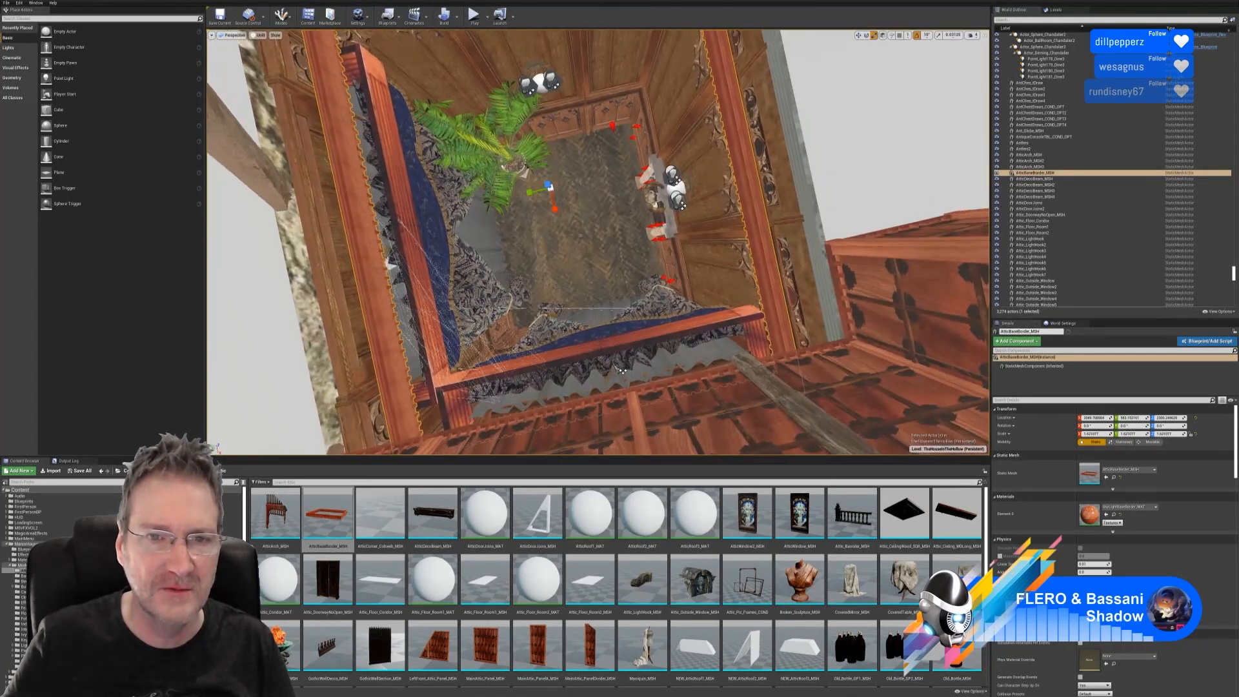
right_click_drag(620, 370, 536, 364)
mouse_move(761, 109)
right_mouse_down()
mouse_move(748, 113)
mouse_move(761, 110)
right_mouse_up()
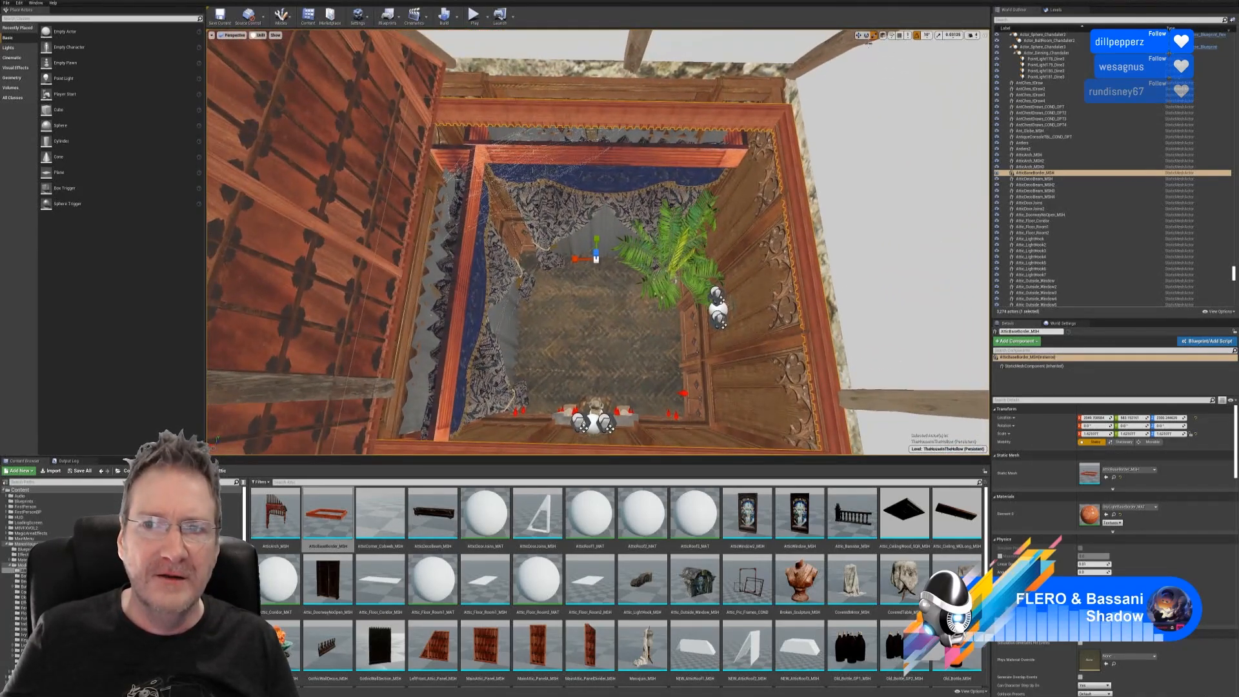
left_click(866, 35)
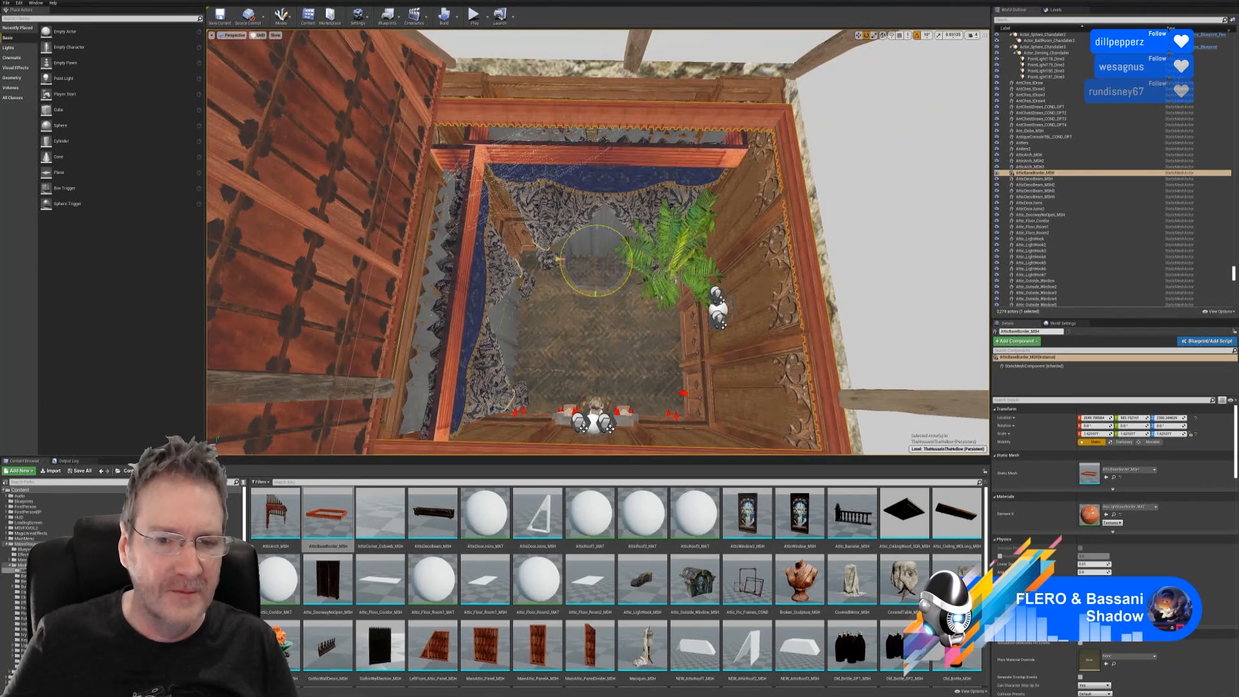
left_click_drag(560, 259, 595, 300)
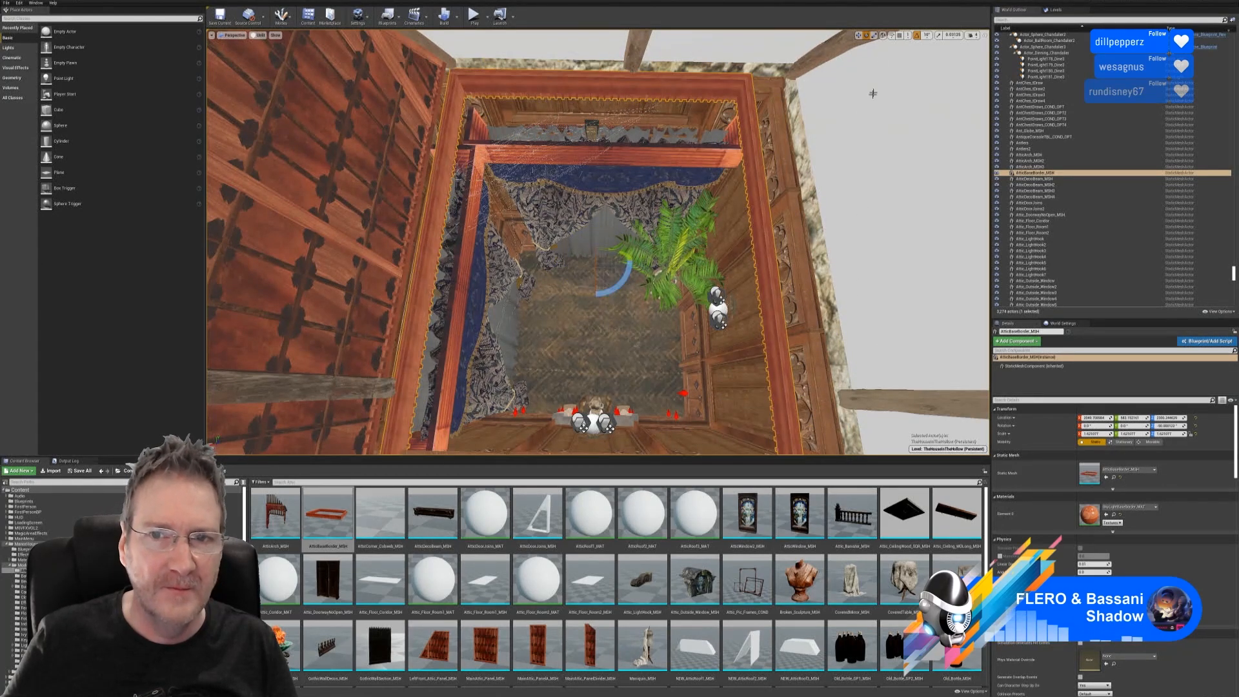
- Enlarge the rotated border frame uniformly a little more so it spans the wall tops
left_click(874, 36)
right_click_drag(847, 77, 896, 80)
right_click_drag(588, 292, 587, 292)
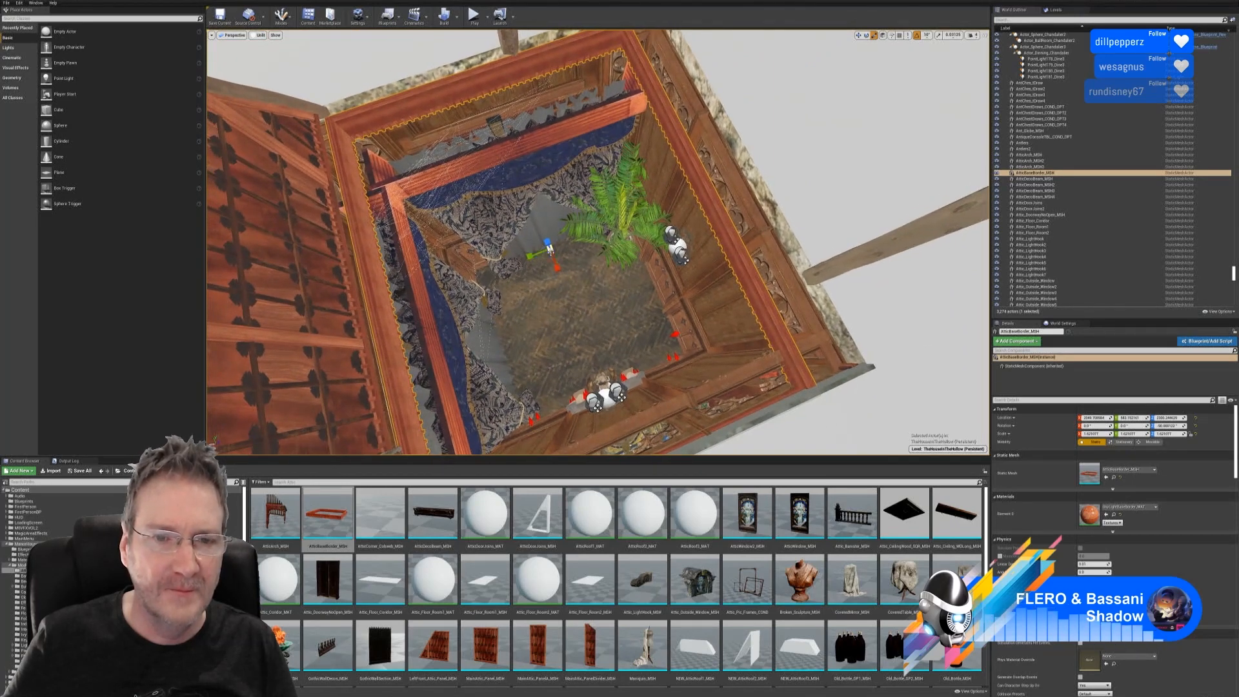
mouse_move(549, 249)
left_mouse_down()
mouse_move(576, 234)
mouse_move(566, 239)
left_mouse_up()
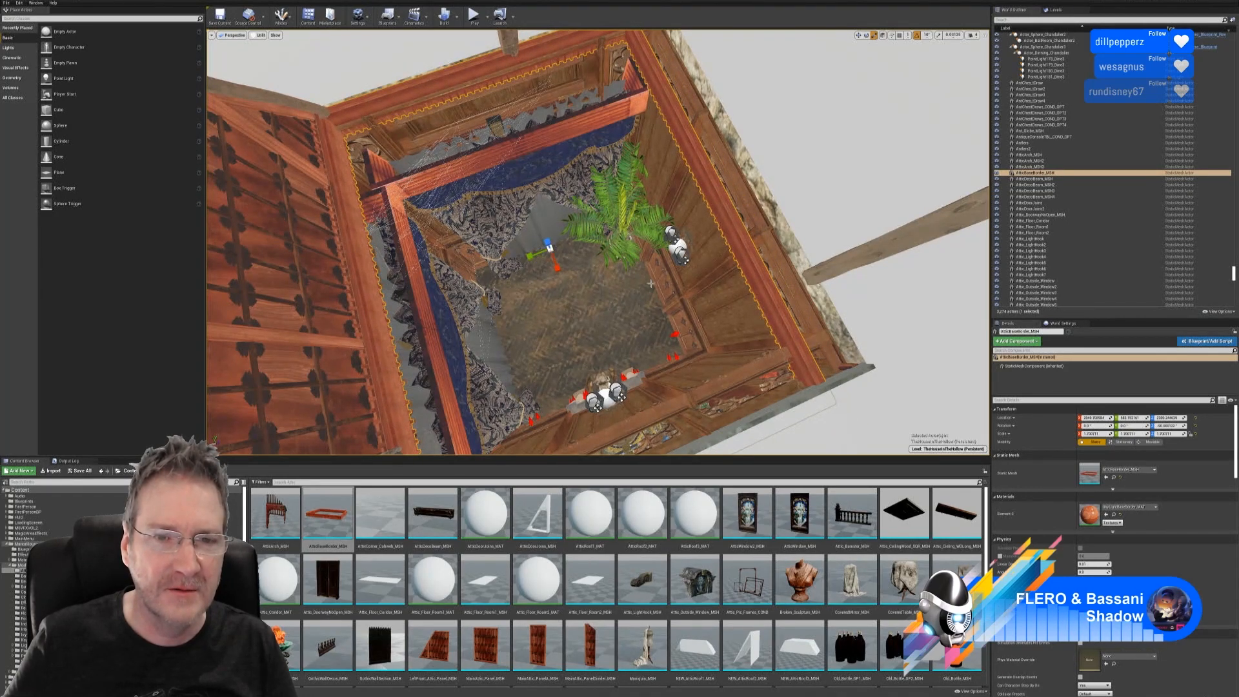
- Shift the border frame horizontally to line up with the wall tops and slightly adjust its scale along the X axis
right_click_drag(650, 283, 600, 300)
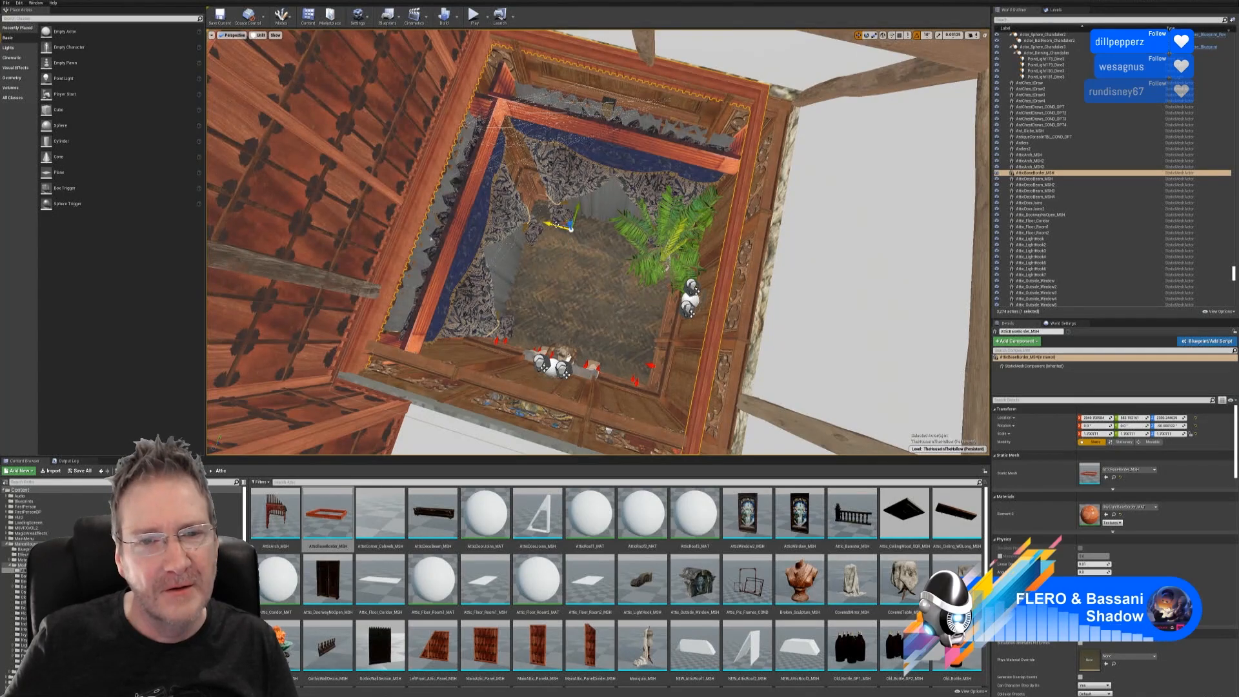
right_click_drag(600, 299, 691, 294)
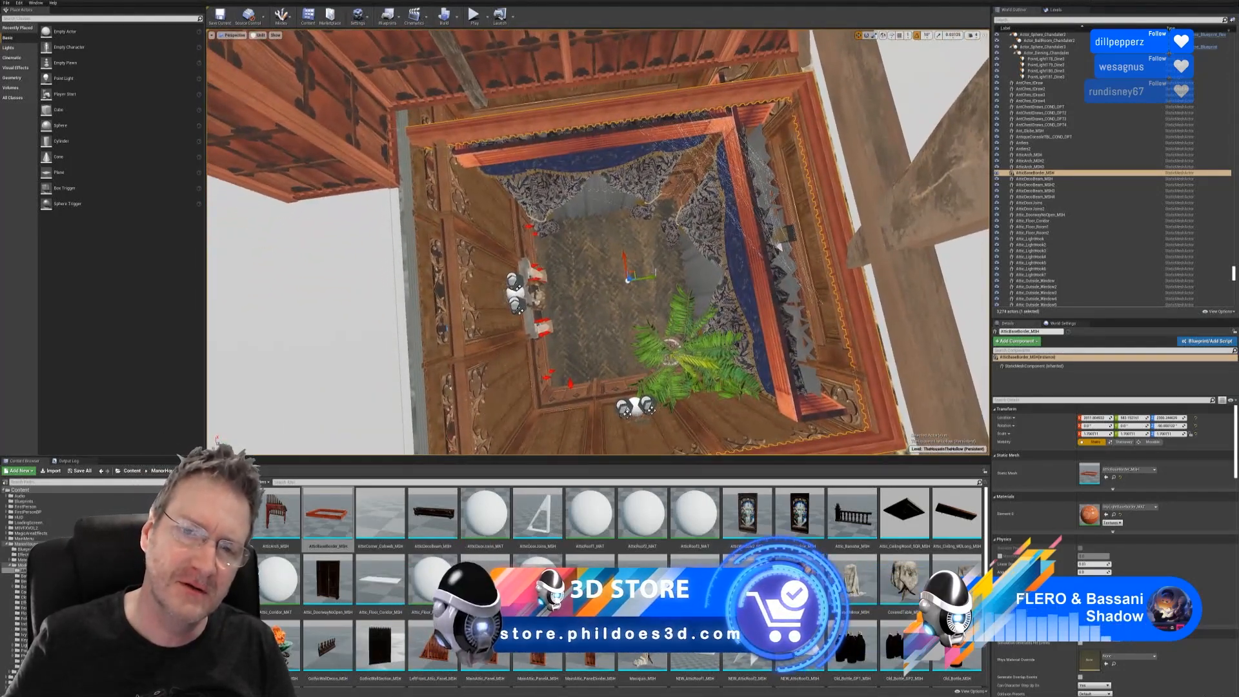
left_click_drag(651, 277, 654, 277)
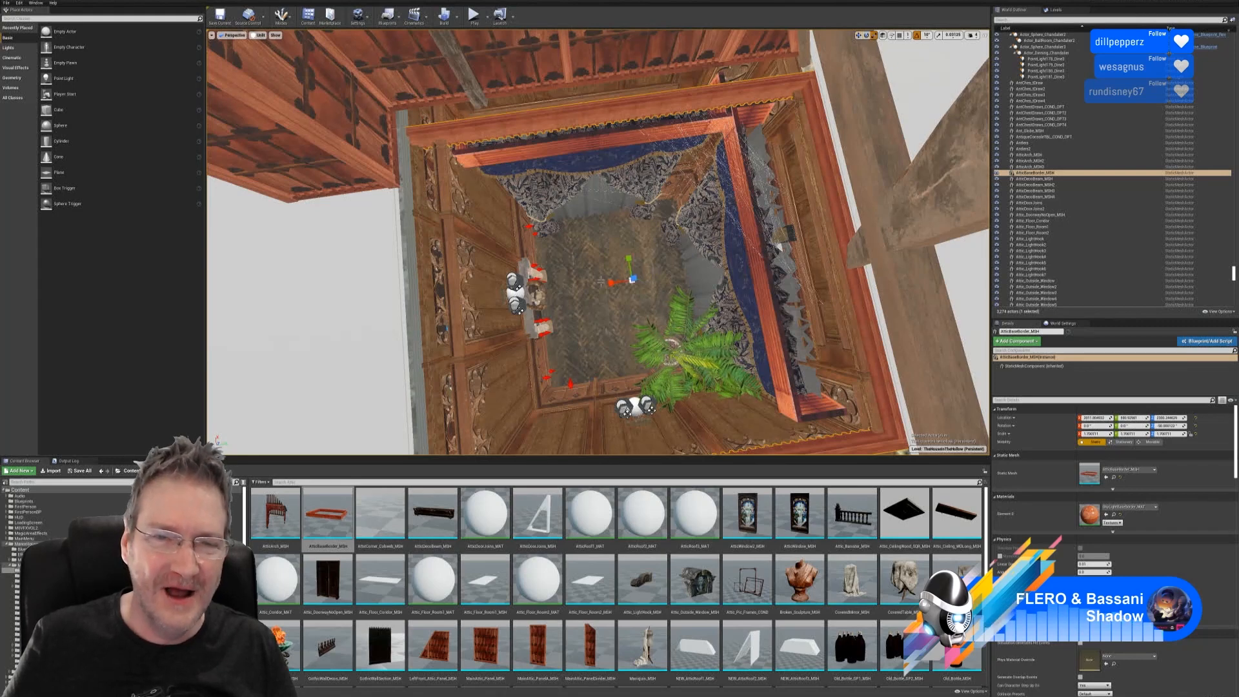
left_click_drag(610, 282, 620, 281)
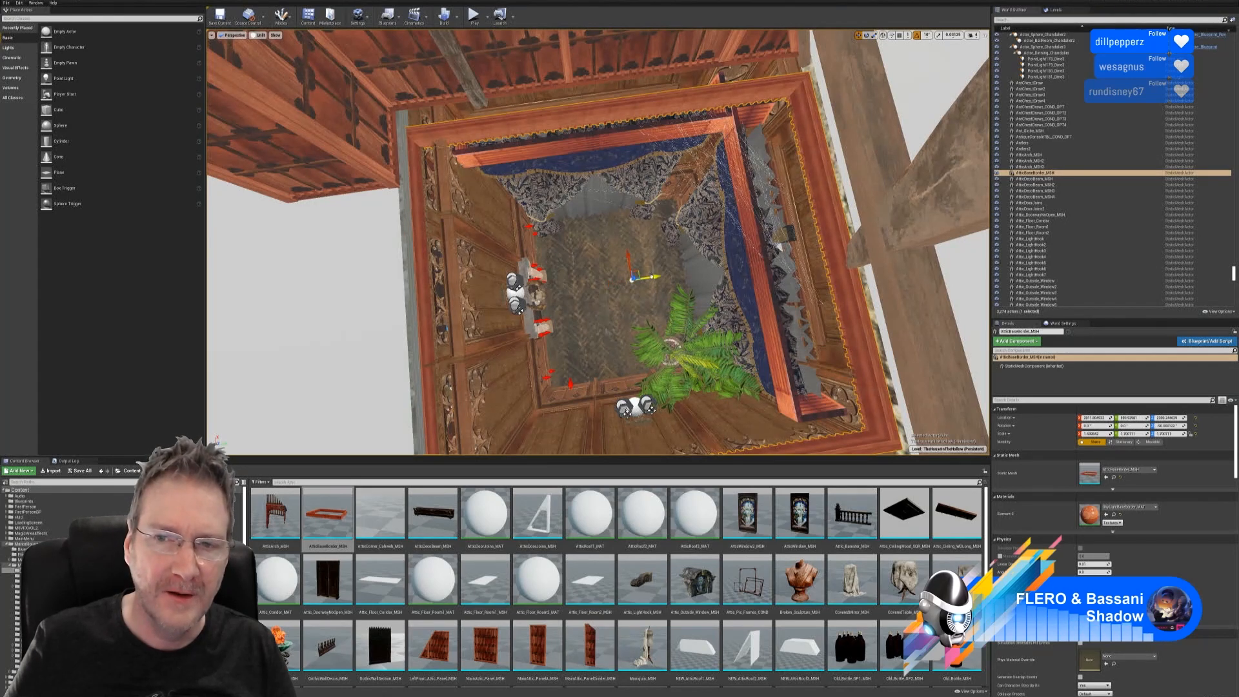
left_click_drag(652, 276, 657, 269)
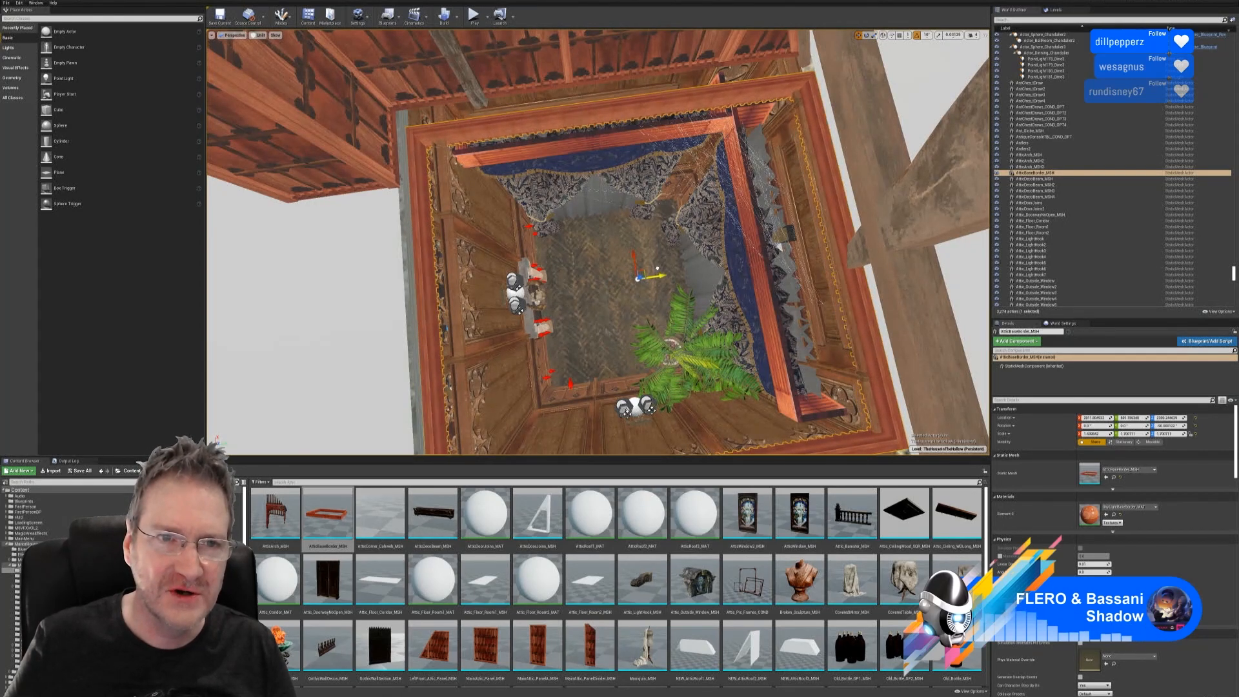
- Stretch the border frame along its Y axis toward the curtained side and fine-tune its Y scale
right_click_drag(612, 272, 823, 272)
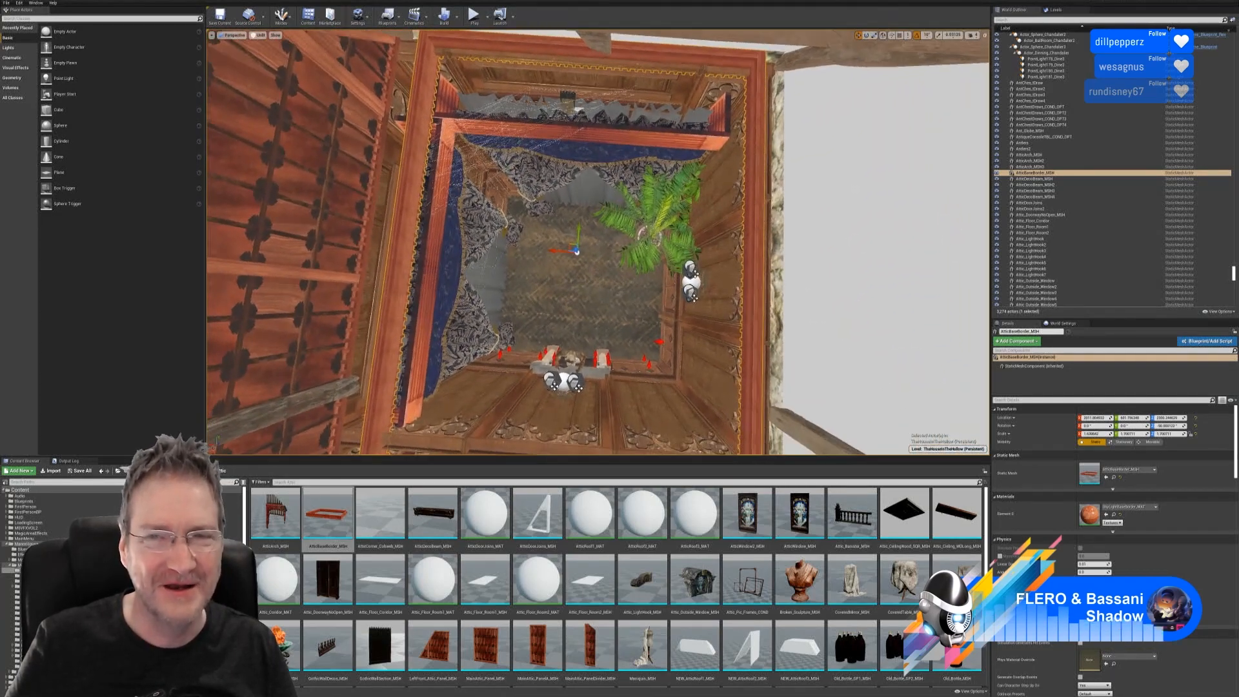
left_click(874, 36)
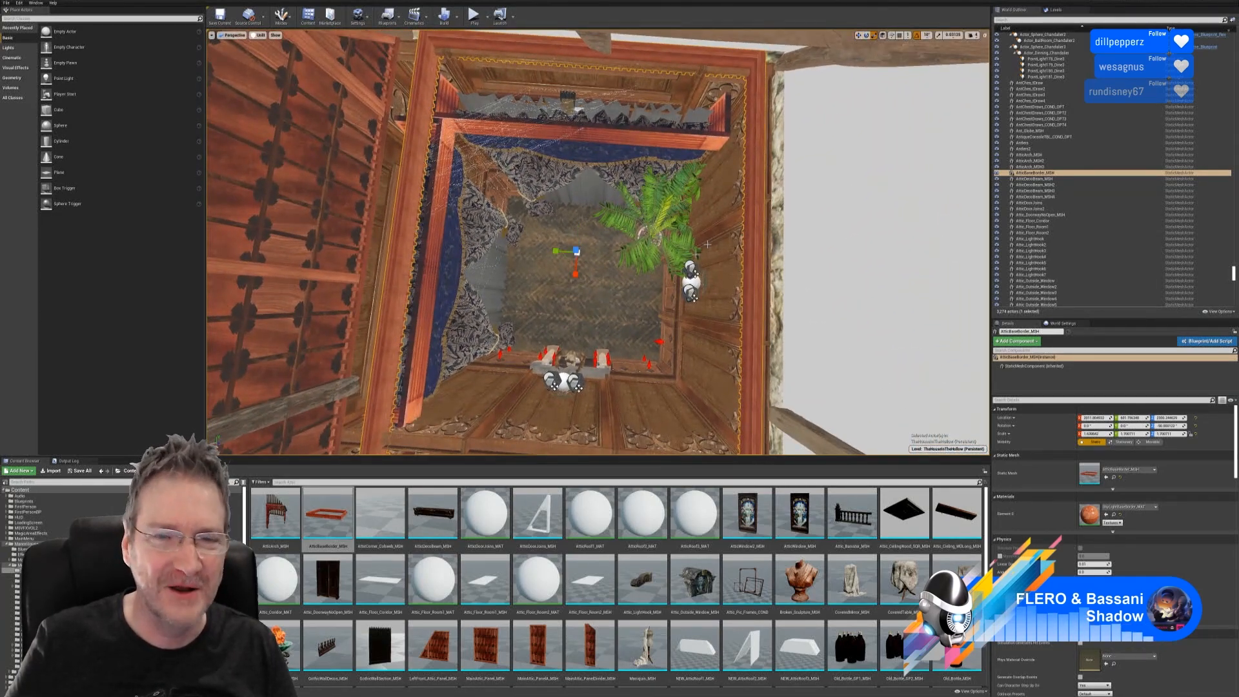
left_click_drag(555, 251, 533, 251)
left_click_drag(1130, 434, 1136, 433)
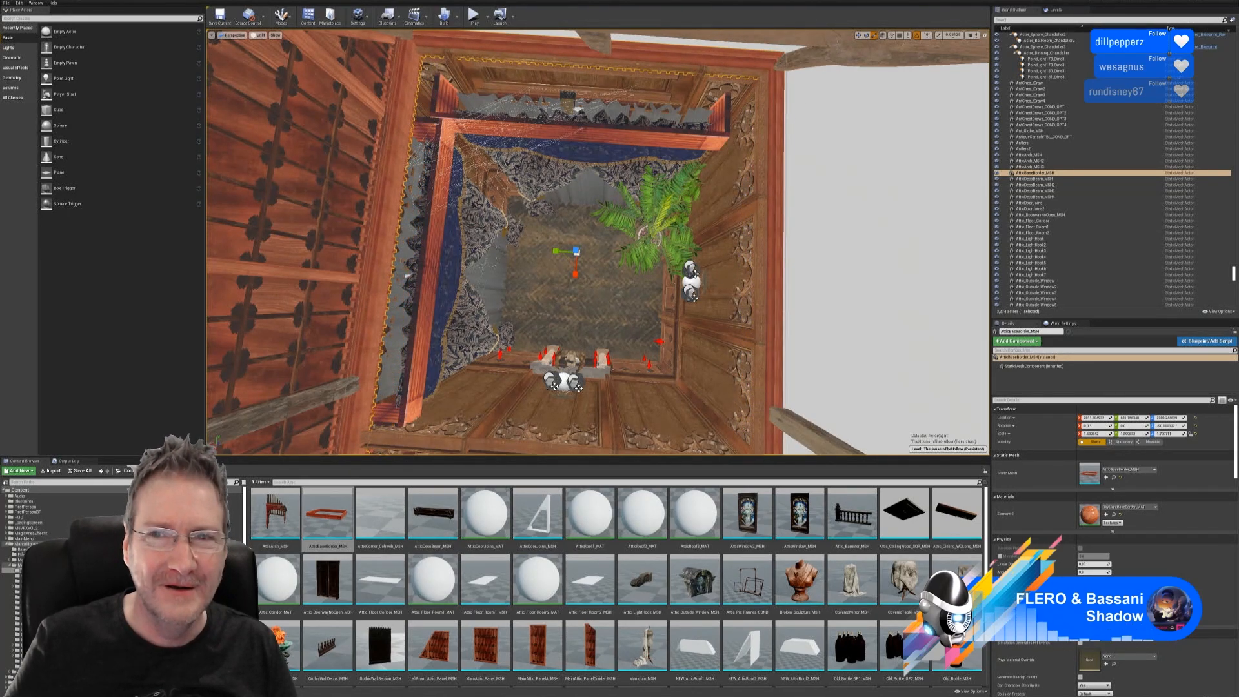
- Nudge the attic base border frame slightly along the world Y axis while comparing it with the wall above the fireplace
left_click(858, 36)
right_click_drag(741, 193, 516, 200)
right_click_drag(596, 313, 529, 284)
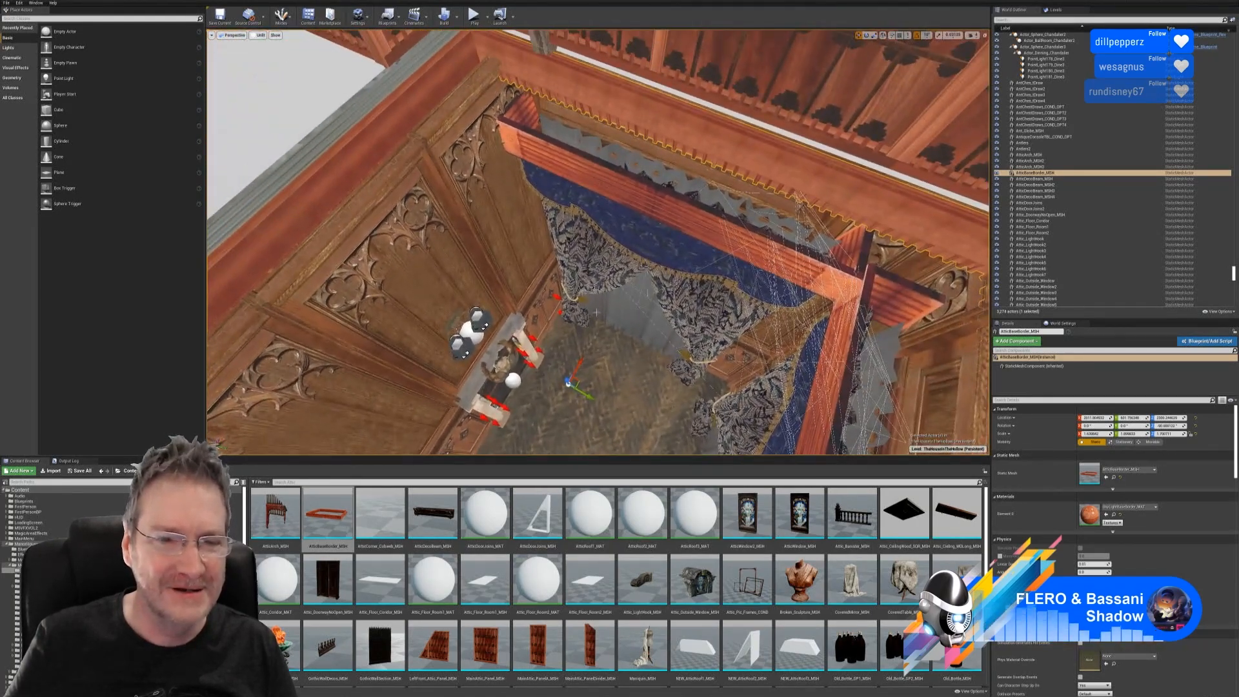
right_click_drag(671, 348, 684, 368)
left_click_drag(586, 364, 585, 354)
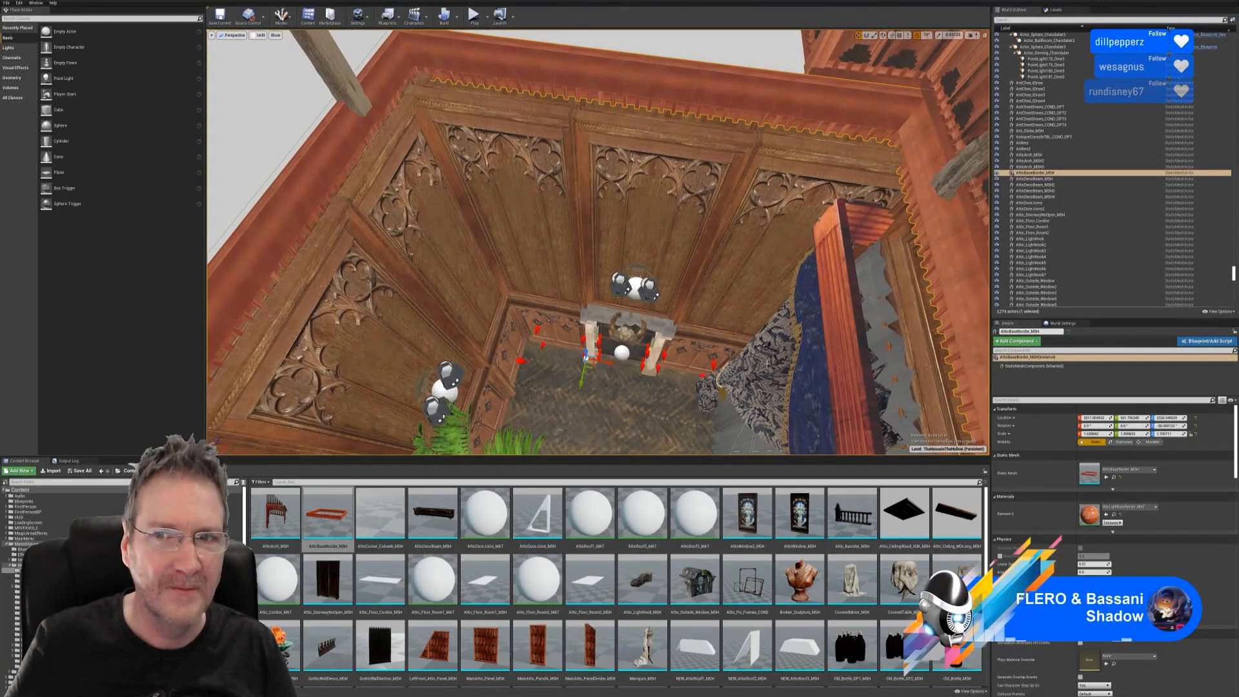
right_click_drag(766, 363, 826, 386)
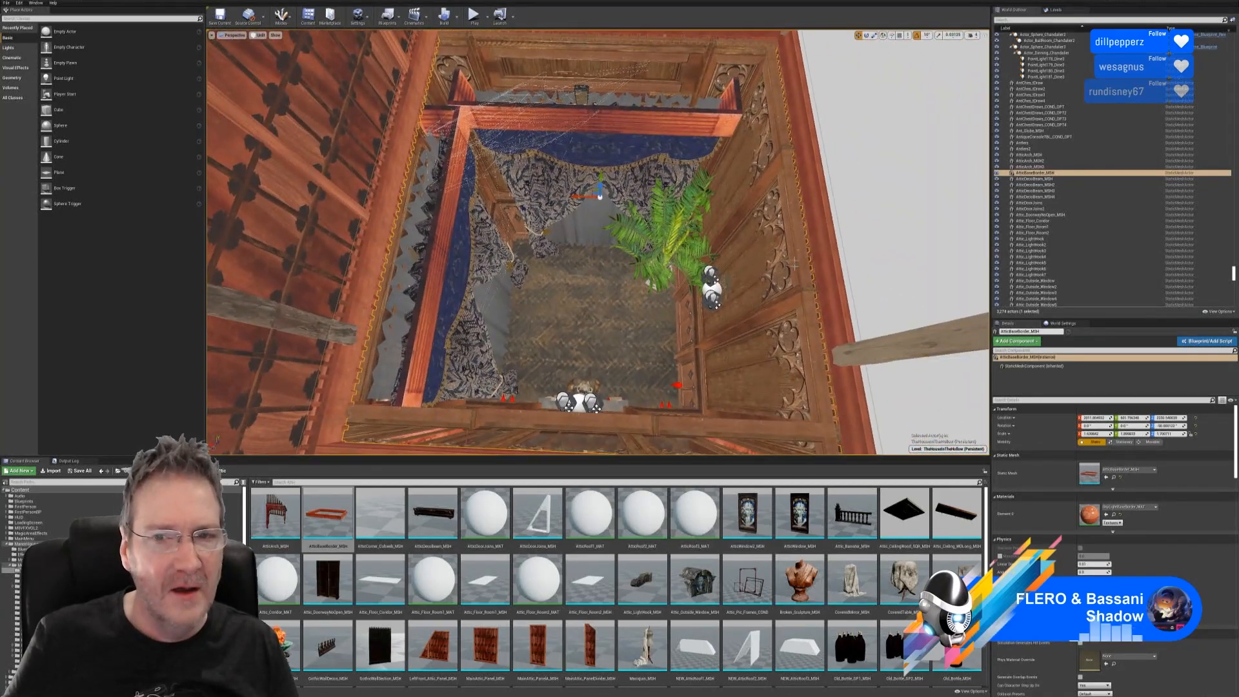
- Slightly adjust the border frame's Y scale and shift it along the world X axis away from the tiled roof panels
left_click(873, 35)
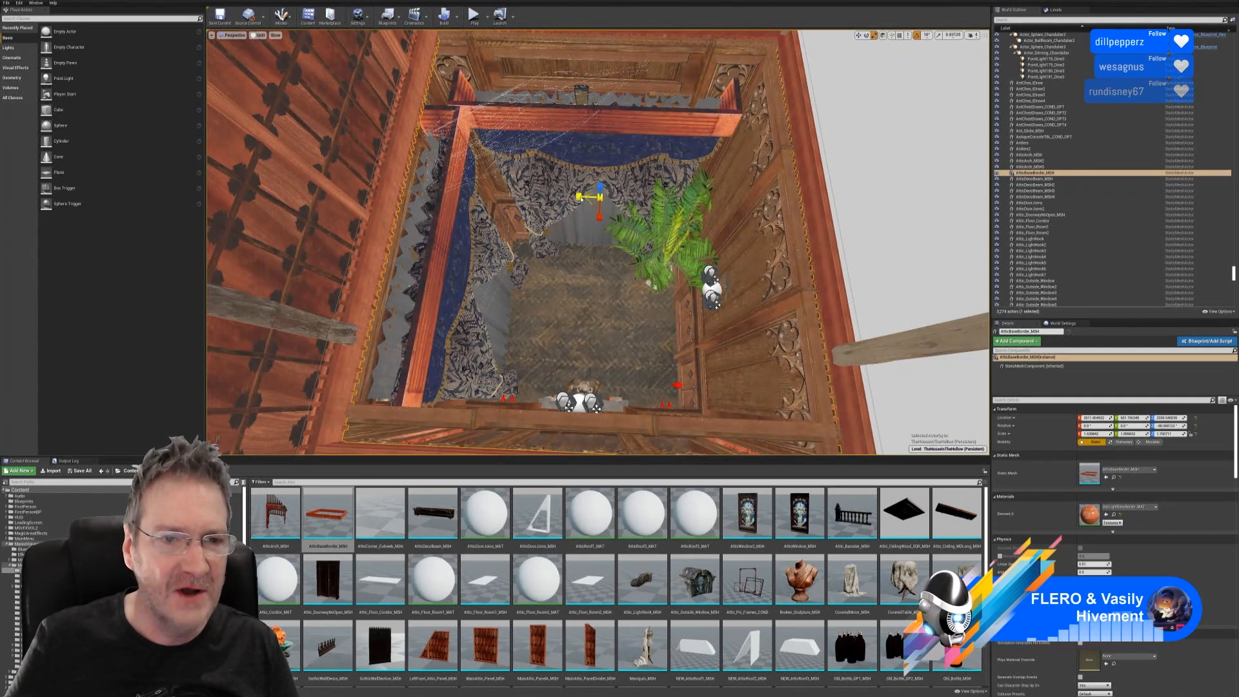
left_click_drag(580, 198, 579, 197)
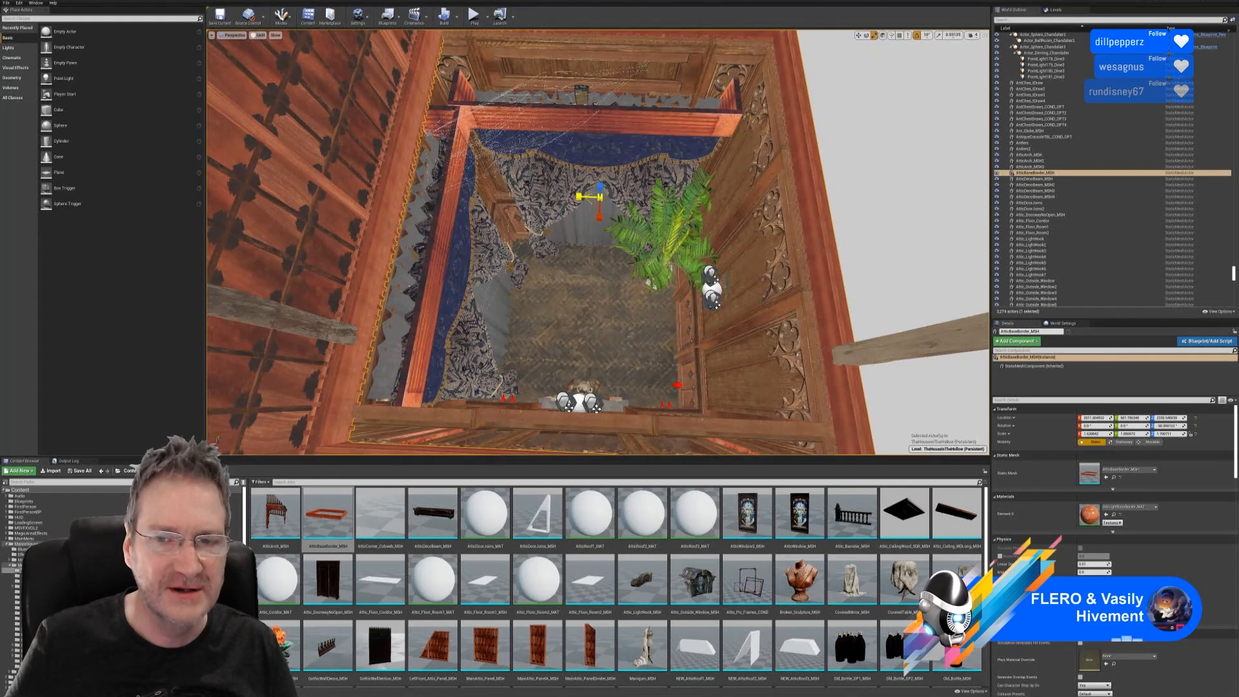
left_click(858, 36)
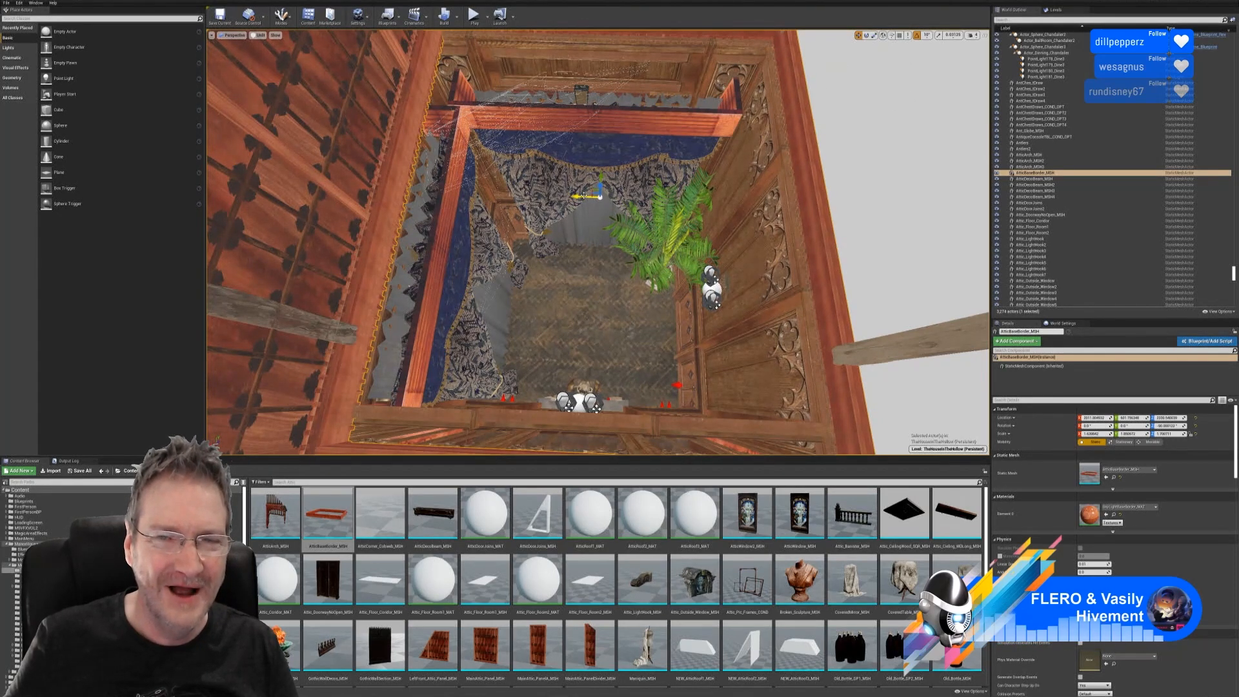
left_click_drag(582, 195, 590, 194)
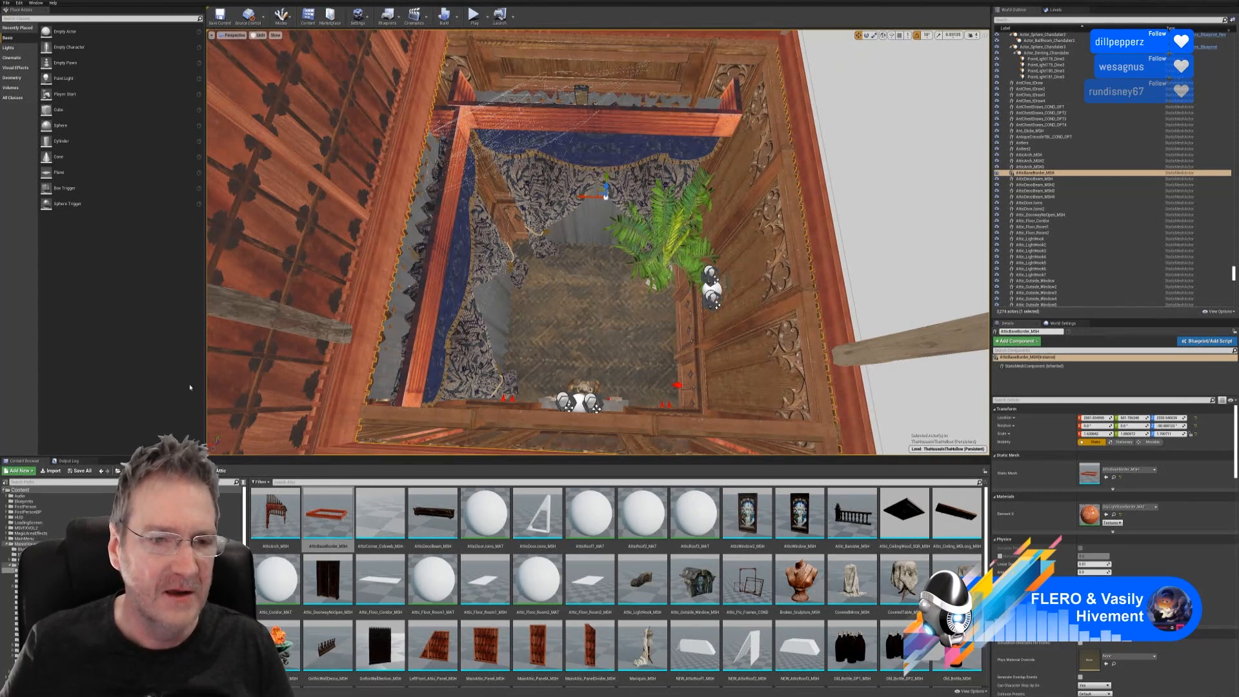
- Shift the border frame slightly along the world Y axis toward the fireplace wall and check its fit above the curtained side
right_click_drag(517, 258, 332, 255)
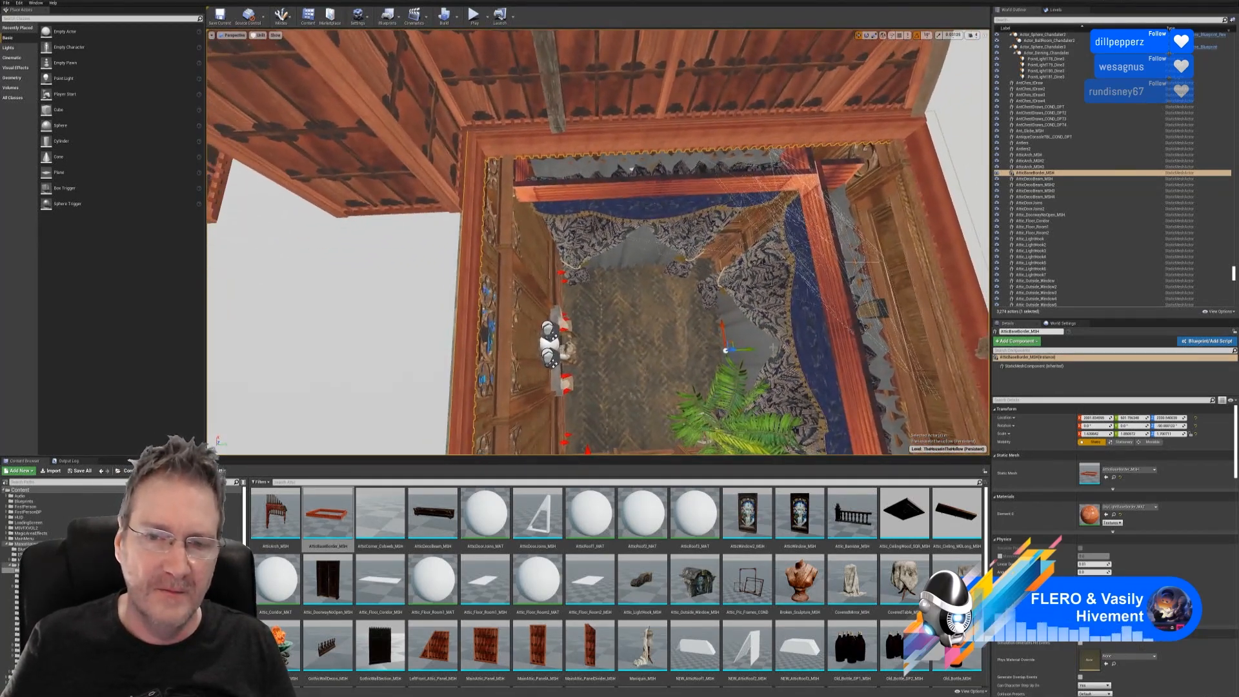
left_click_drag(749, 349, 745, 349)
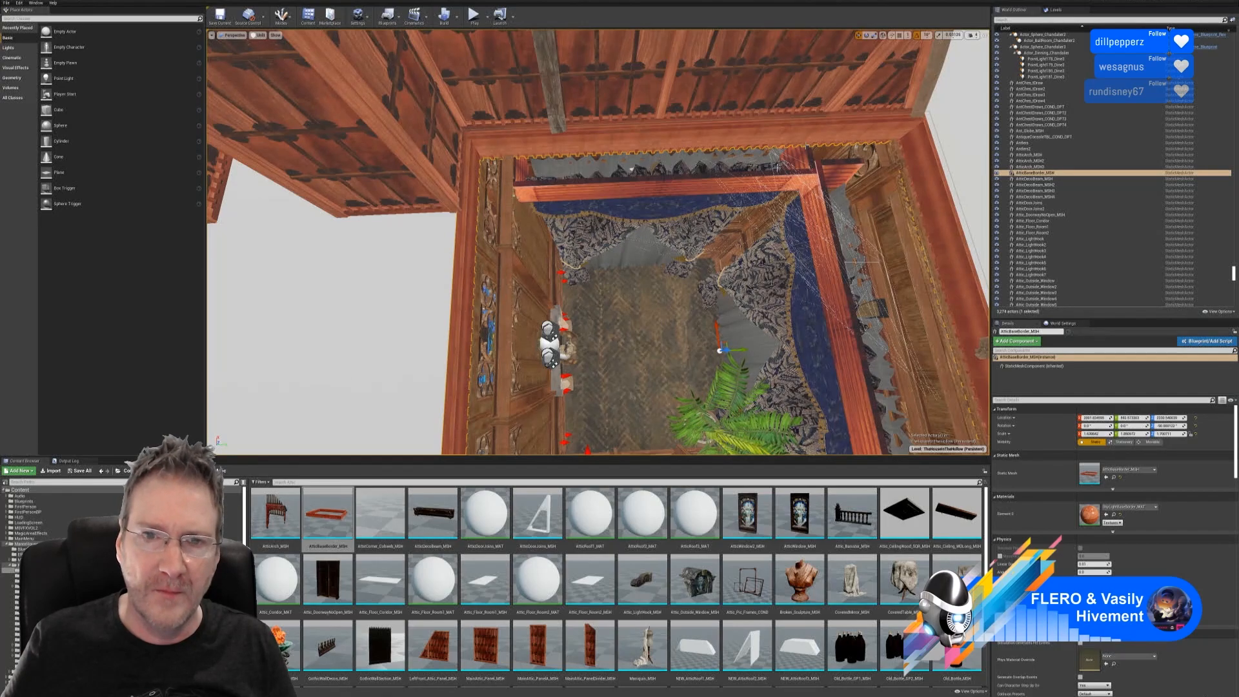
right_click_drag(746, 349, 902, 276)
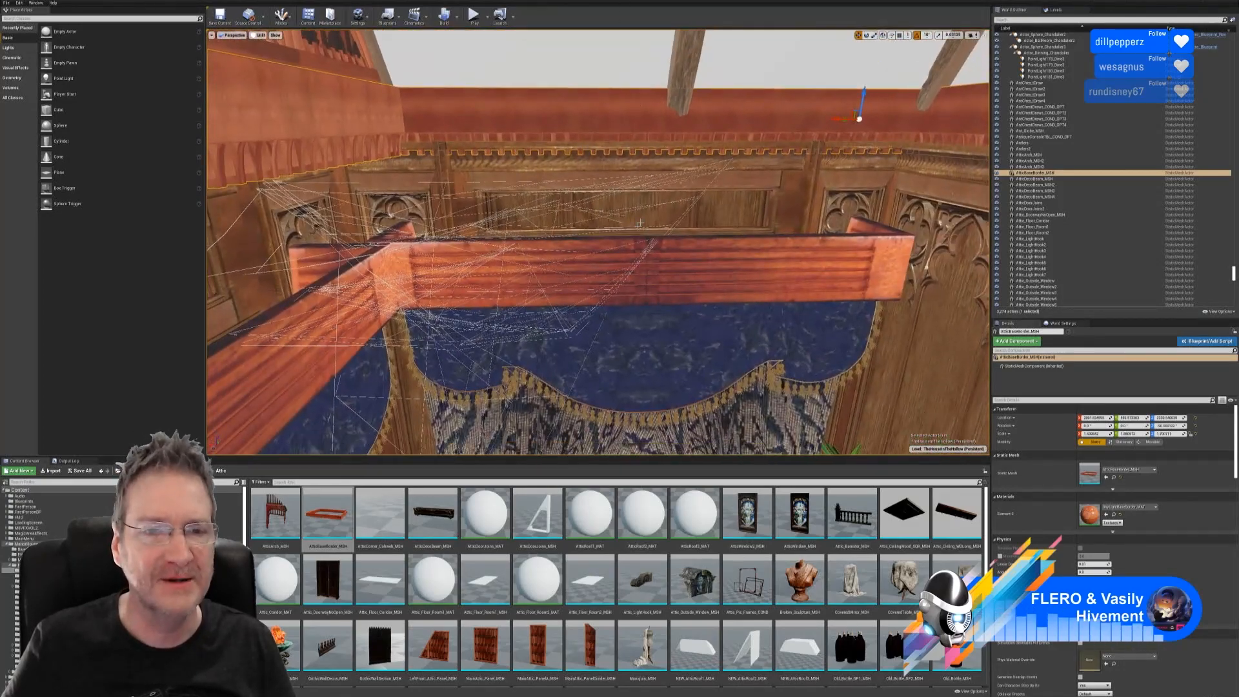
mouse_move(640, 223)
right_mouse_down()
mouse_move(679, 210)
mouse_move(703, 161)
mouse_move(653, 220)
right_mouse_up()
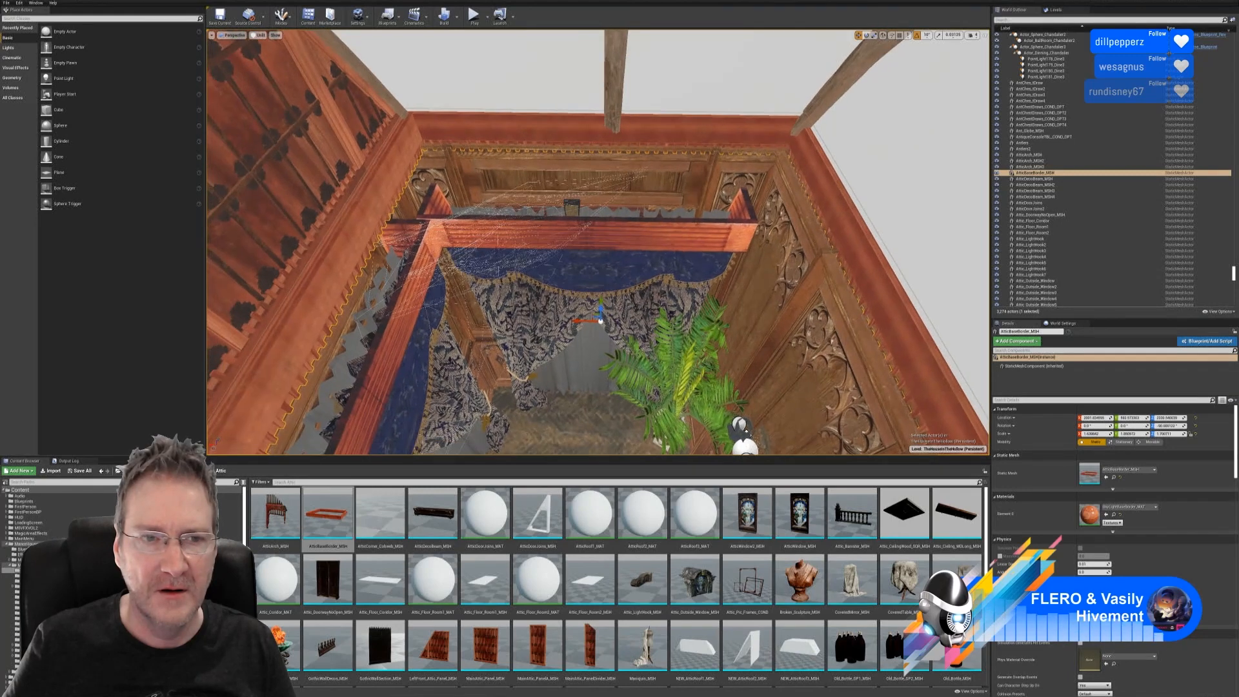
- Fine-tune the border frame's Y scale again and move it a little along the X axis toward the tiled roof panels
left_click(882, 36)
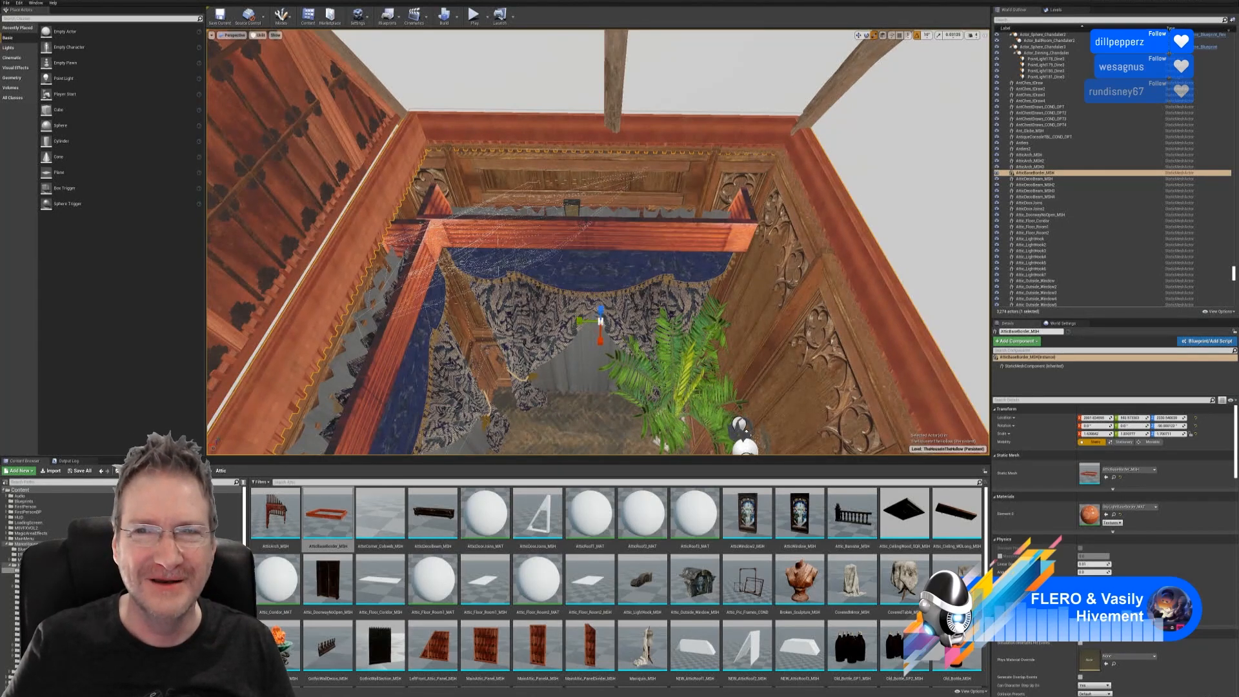
left_click(858, 36)
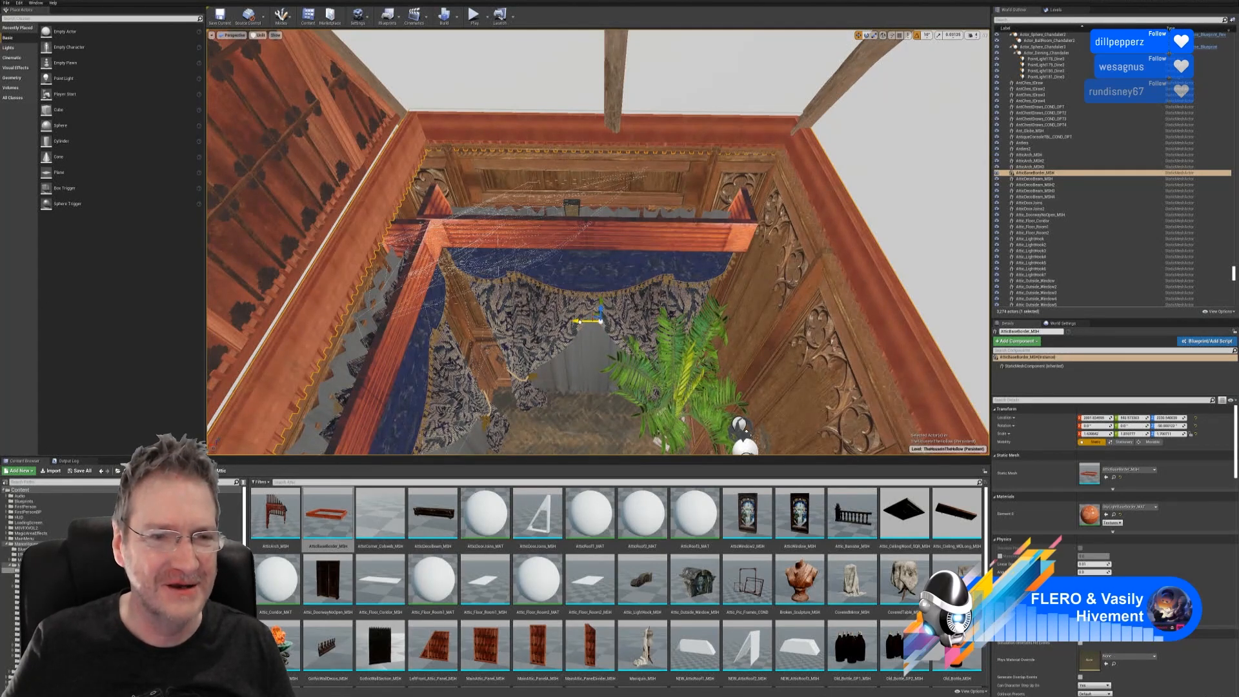
left_click_drag(579, 321, 574, 320)
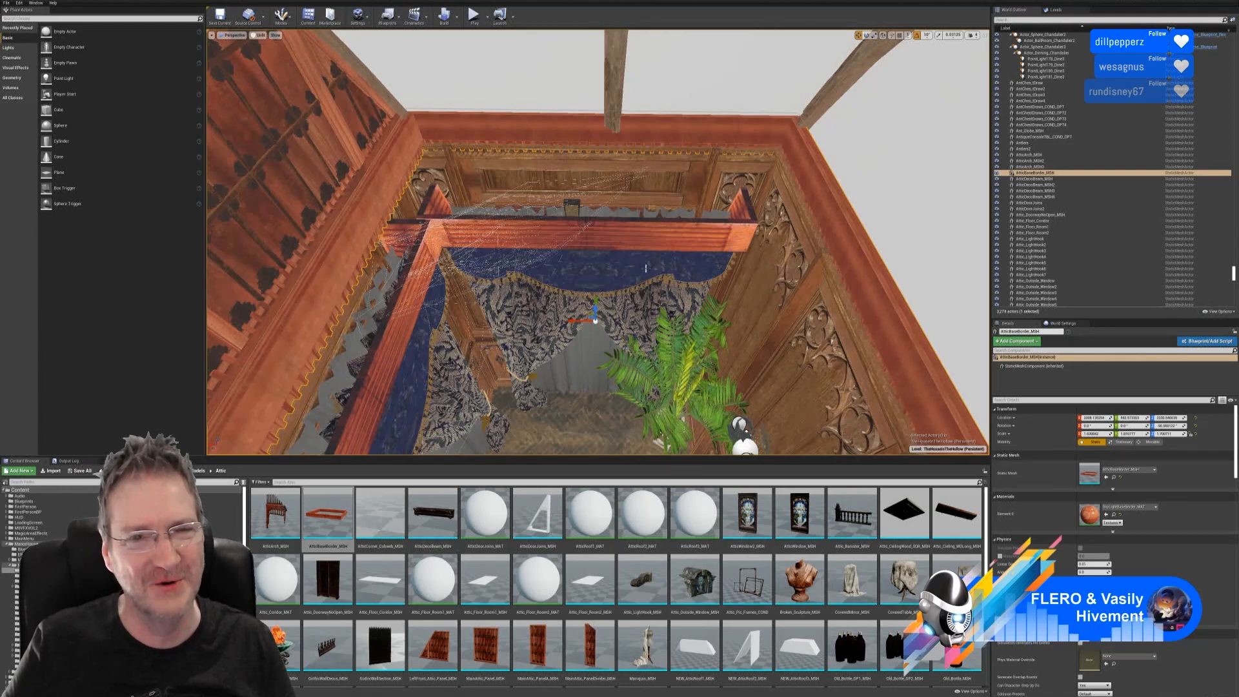
- Slide the border frame further along the X axis toward the tiled roof panels in small increments
mouse_move(645, 267)
right_mouse_down()
mouse_move(653, 277)
mouse_move(716, 261)
mouse_move(721, 284)
mouse_move(767, 242)
mouse_move(677, 290)
mouse_move(713, 313)
mouse_move(555, 290)
mouse_move(529, 332)
mouse_move(510, 258)
mouse_move(478, 287)
mouse_move(558, 129)
mouse_move(564, 277)
mouse_move(657, 249)
right_mouse_up()
key("w")
key("w")
key("w")
key("w")
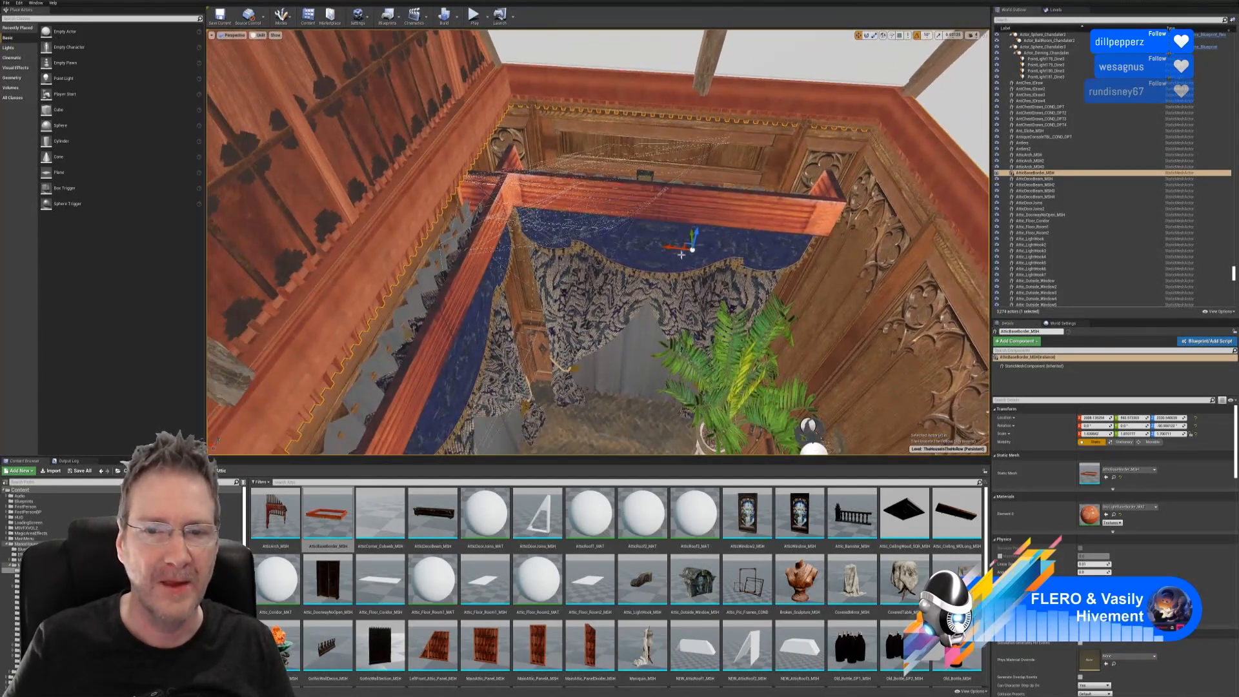
left_click_drag(673, 248, 667, 247)
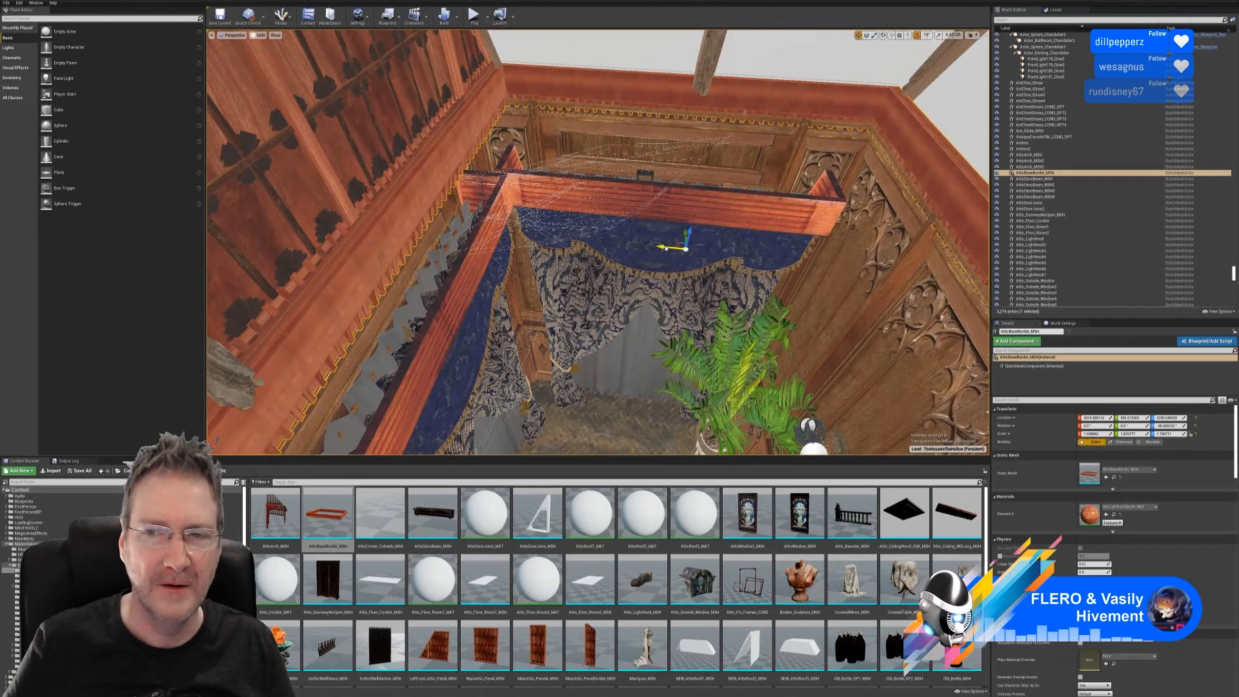
left_click_drag(686, 249, 660, 252)
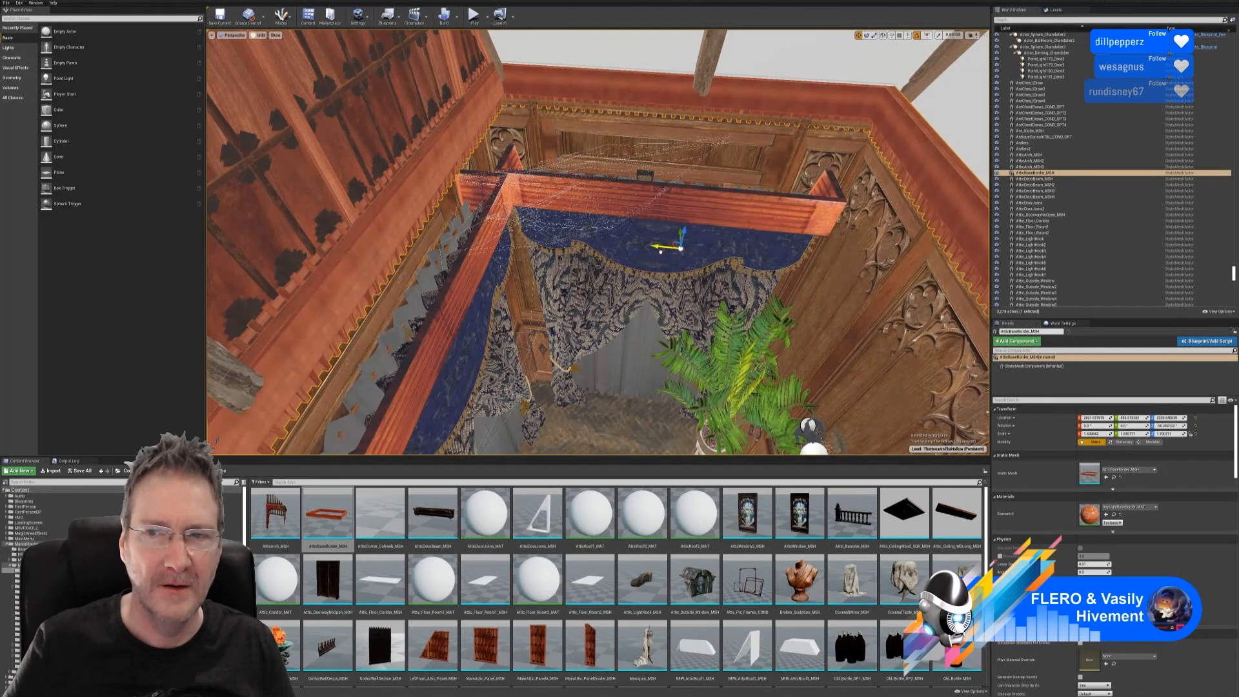
- Check the border's corners from above and below, and readjust its X position against the wall tops on both sides
right_click_drag(591, 325, 651, 300)
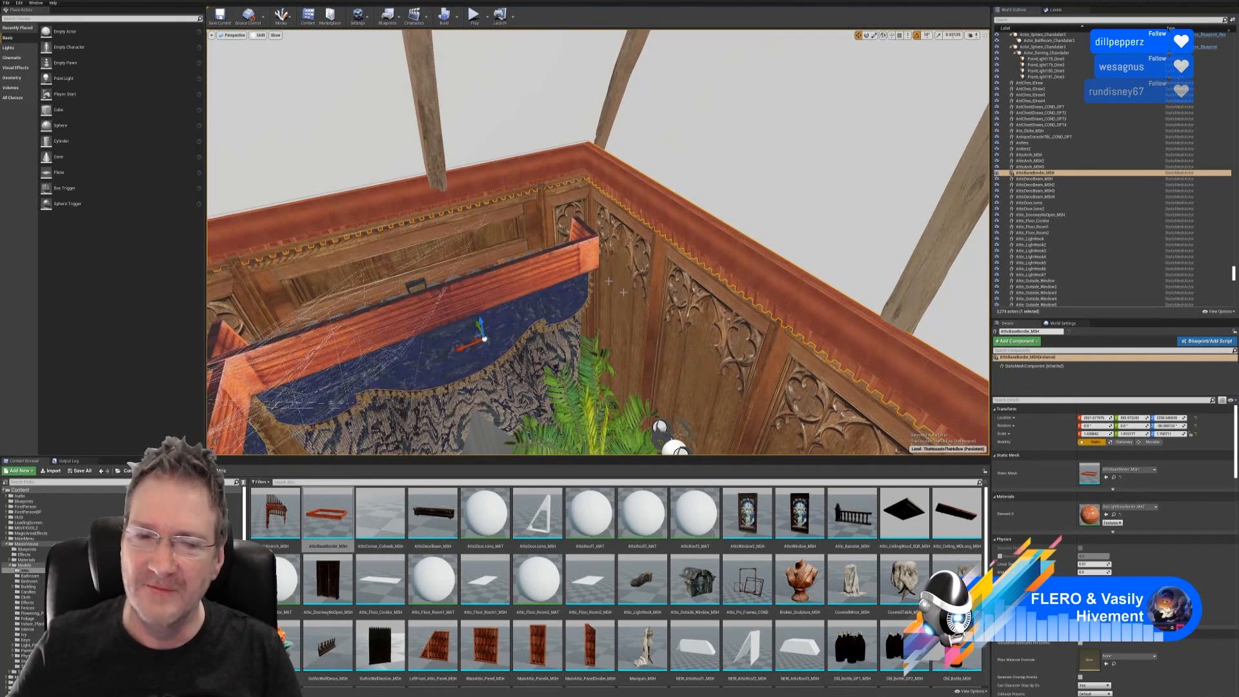
right_click_drag(597, 242, 539, 267)
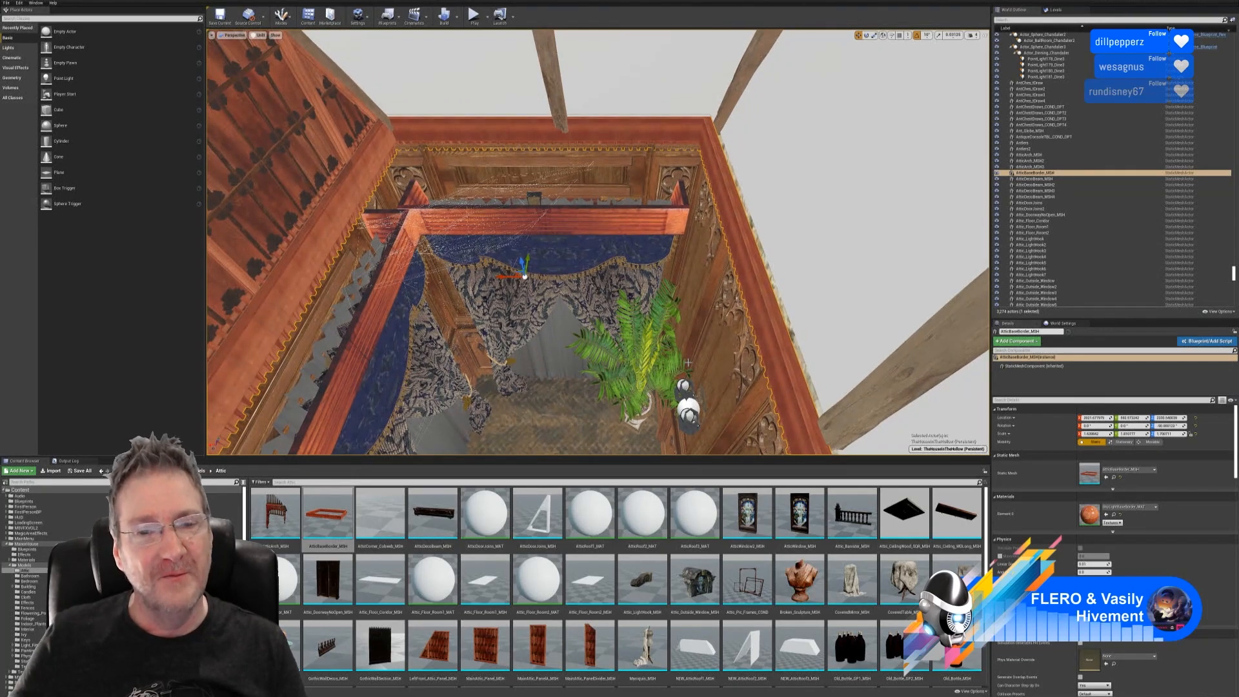
right_click_drag(598, 272, 509, 261)
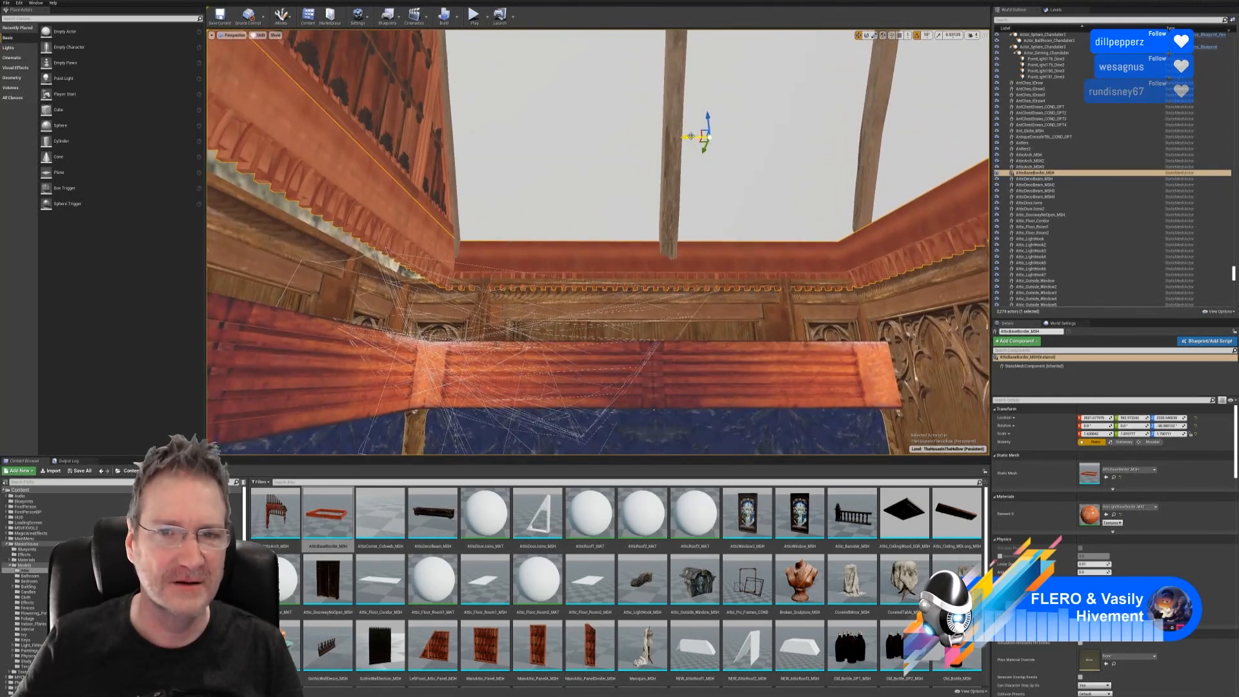
left_click_drag(690, 136, 669, 139)
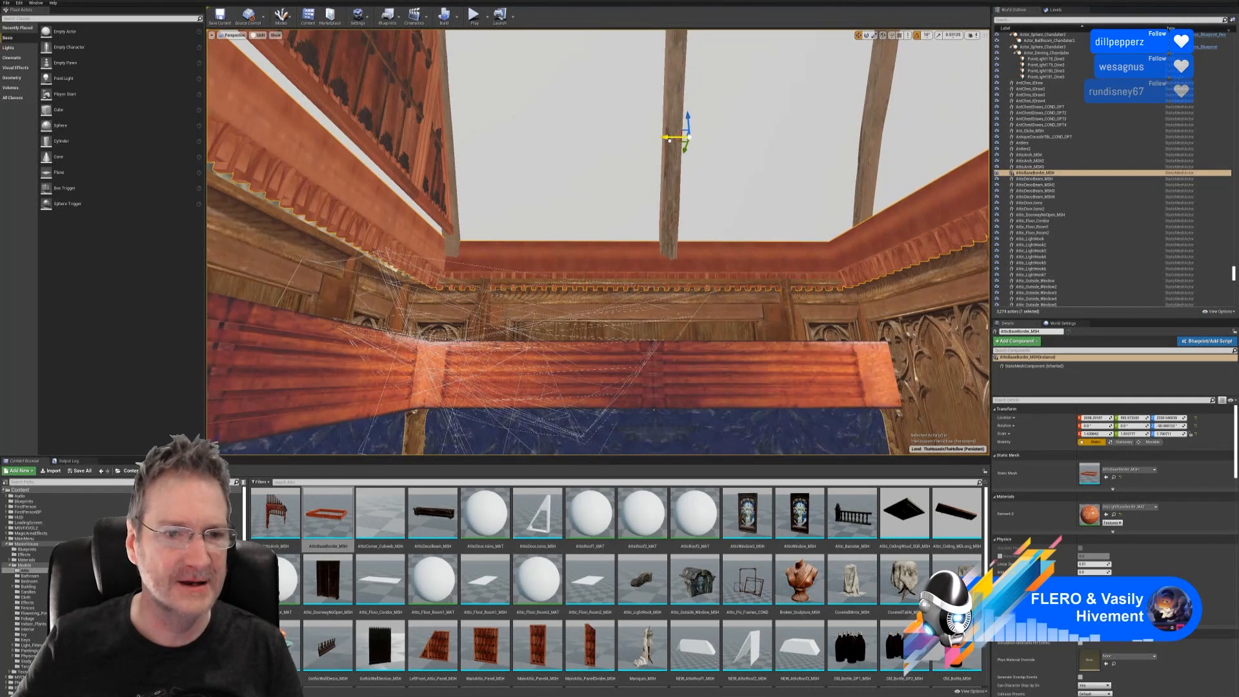
right_click_drag(573, 215, 552, 211)
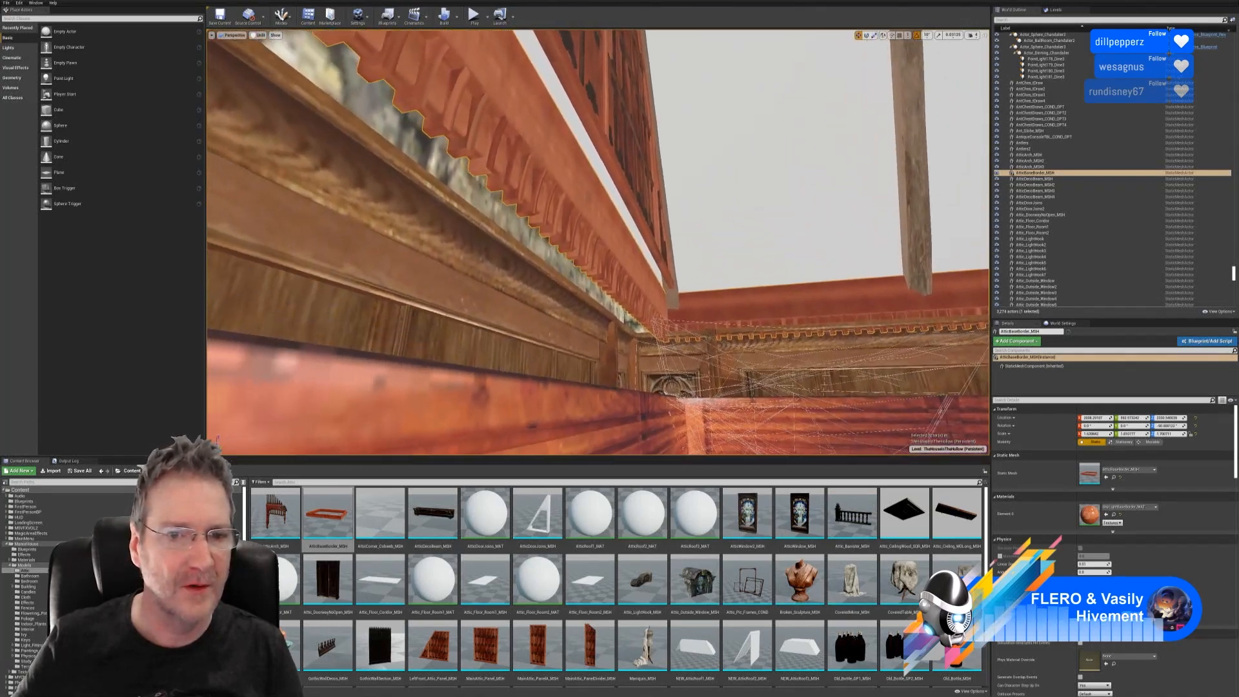
right_click_drag(598, 259, 689, 253)
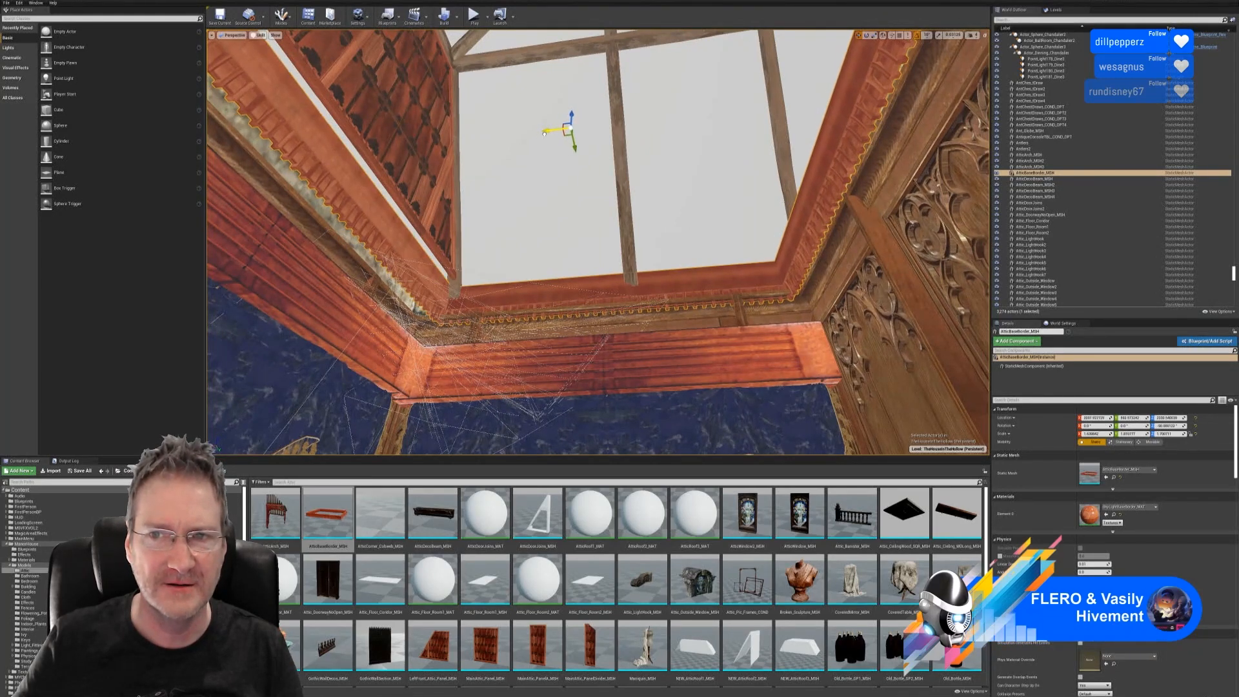
left_click_drag(556, 130, 558, 131)
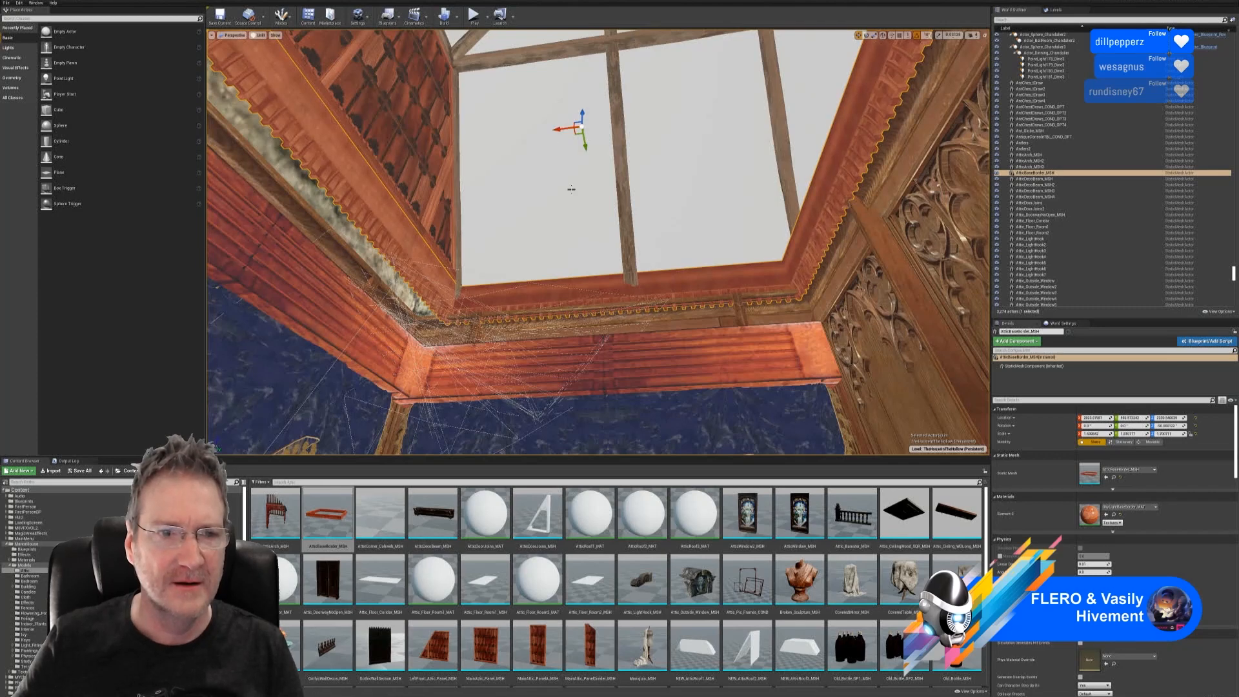
- Widen the border frame slightly along its Y scale and move it along X to cover the gap beside the tiled roof panels
left_click(874, 36)
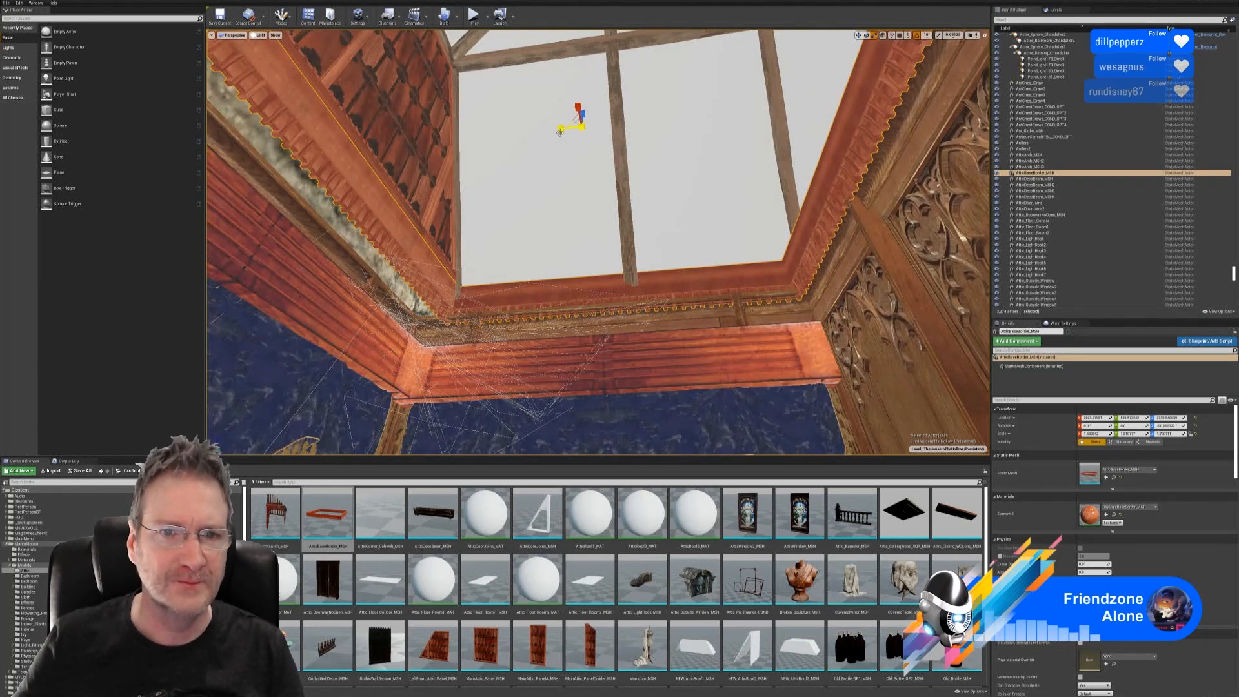
left_click_drag(559, 131, 563, 131)
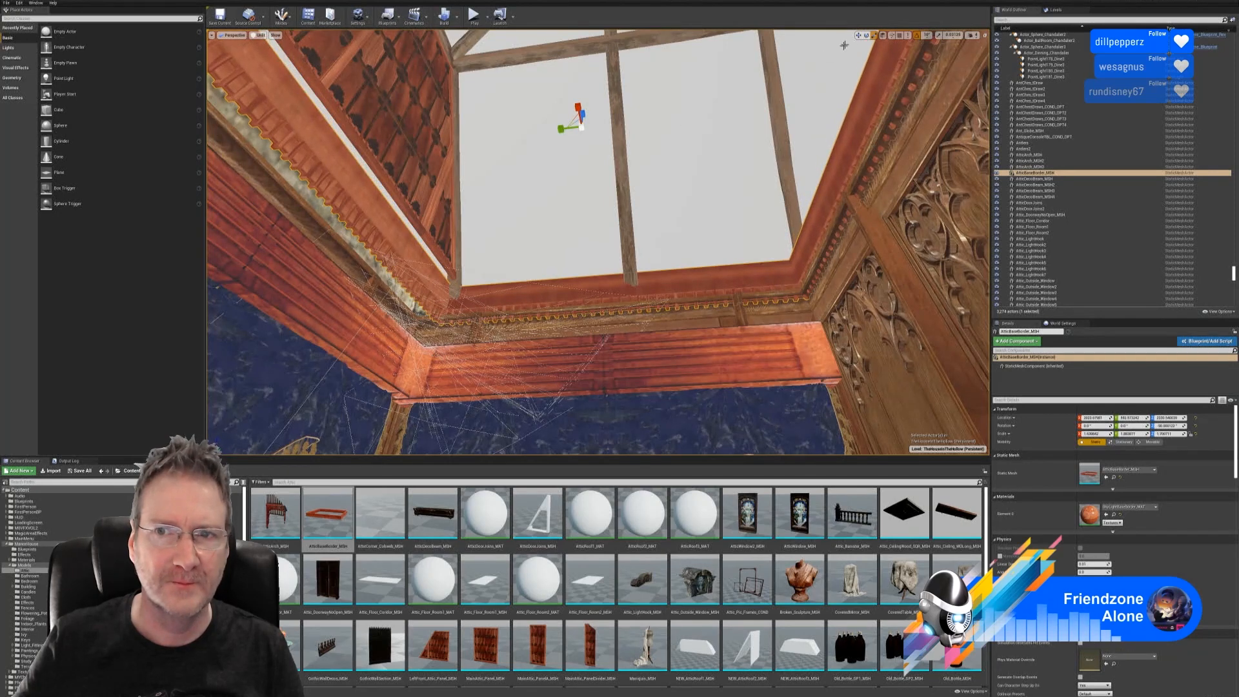
left_click(858, 36)
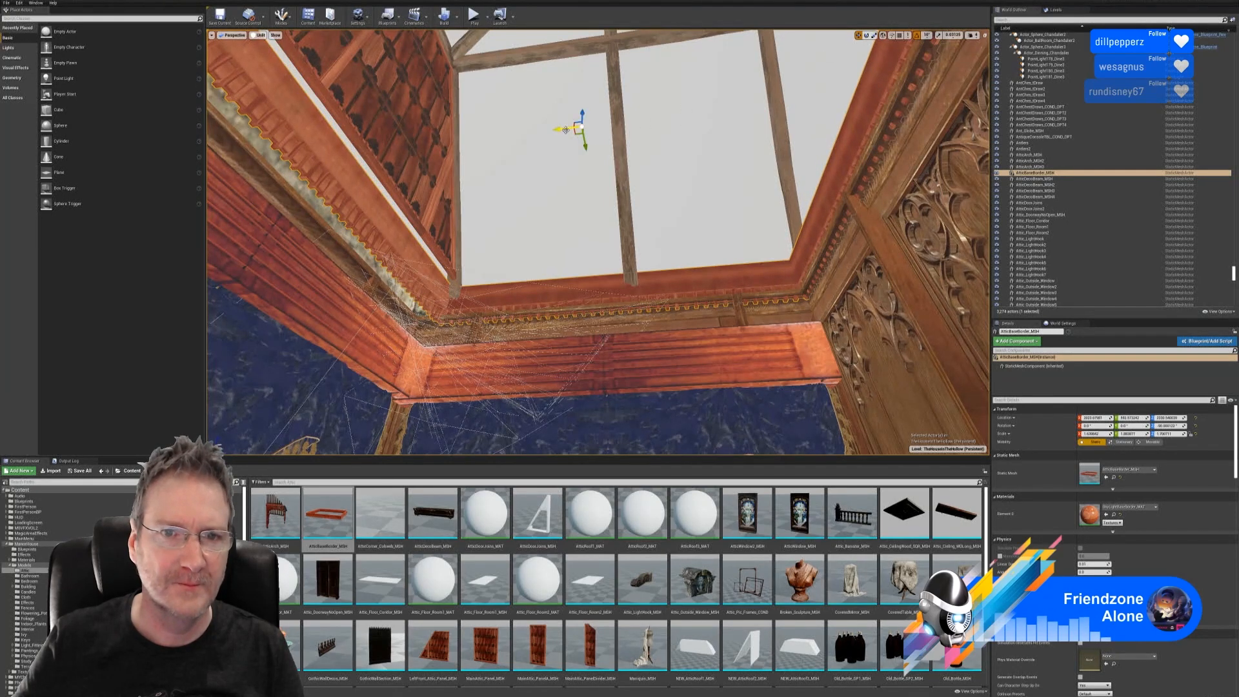
left_click_drag(563, 130, 549, 158)
right_click_drag(578, 236, 521, 209)
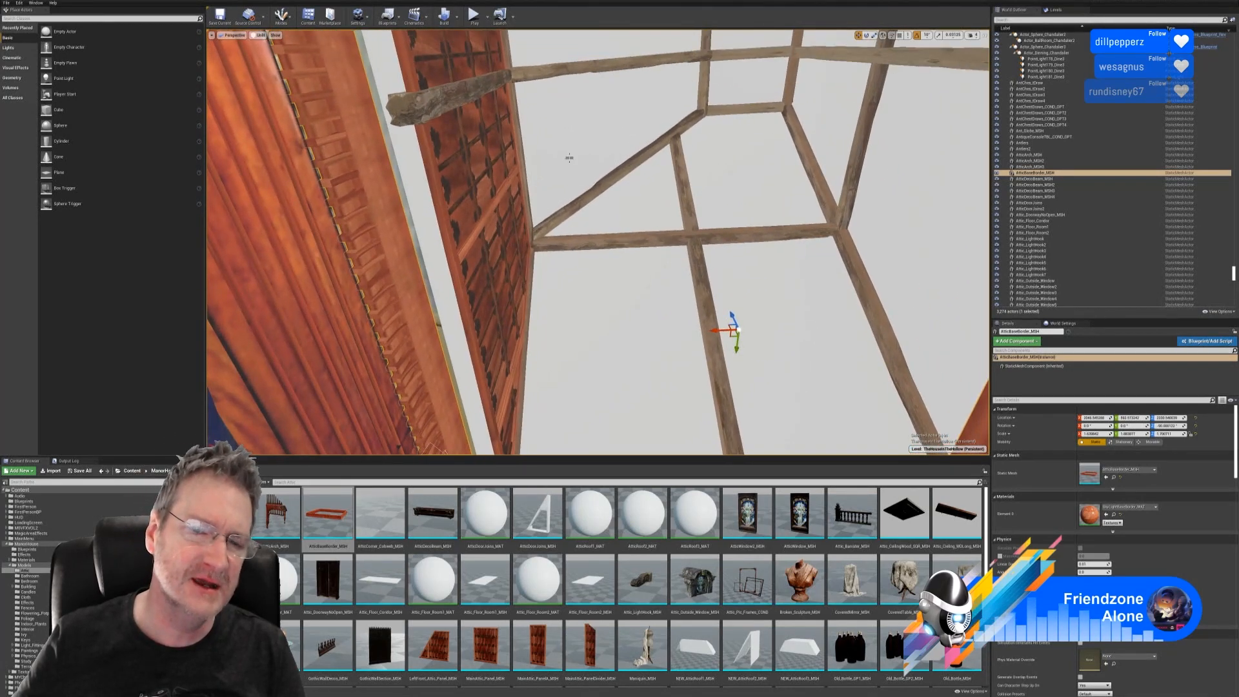
- Examine the rafters and tiled panels above the border, selecting the roof frame and then the attic roof mesh
mouse_move(597, 265)
right_mouse_down()
mouse_move(596, 255)
mouse_move(612, 279)
mouse_move(590, 305)
mouse_move(620, 299)
mouse_move(594, 275)
right_mouse_up()
key("w")
key("w")
key("s")
key("d")
key("a")
key("a")
key("s")
key("s")
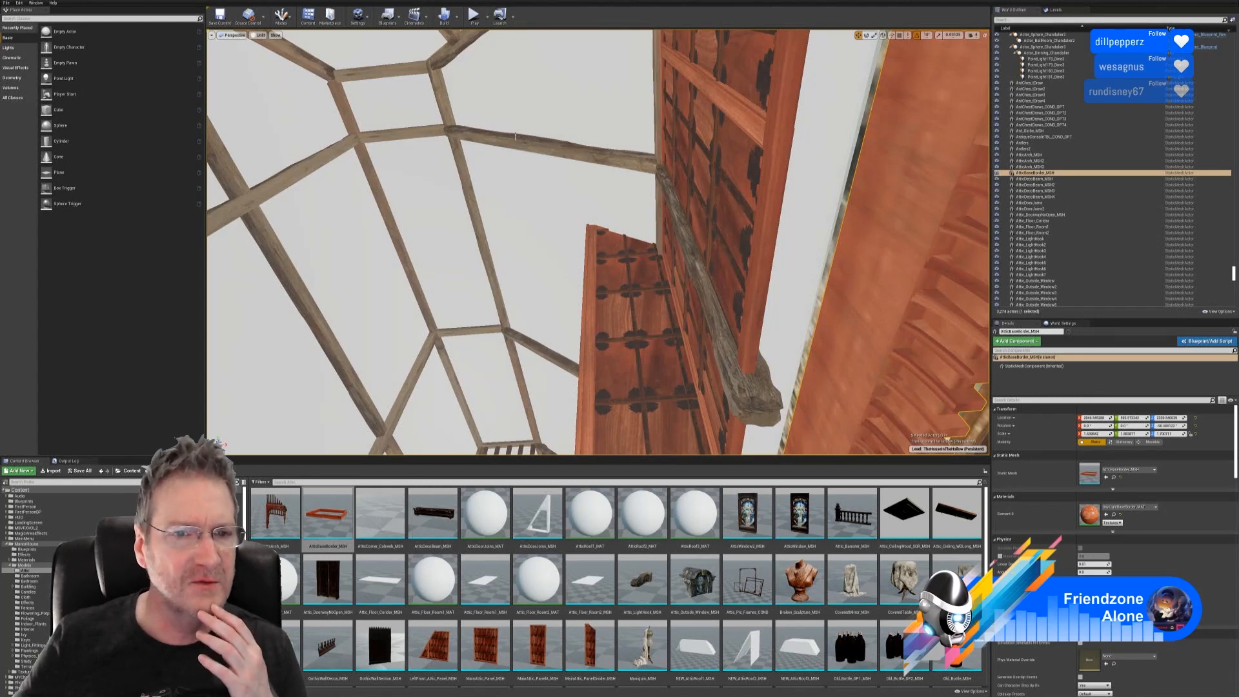
left_click(492, 134)
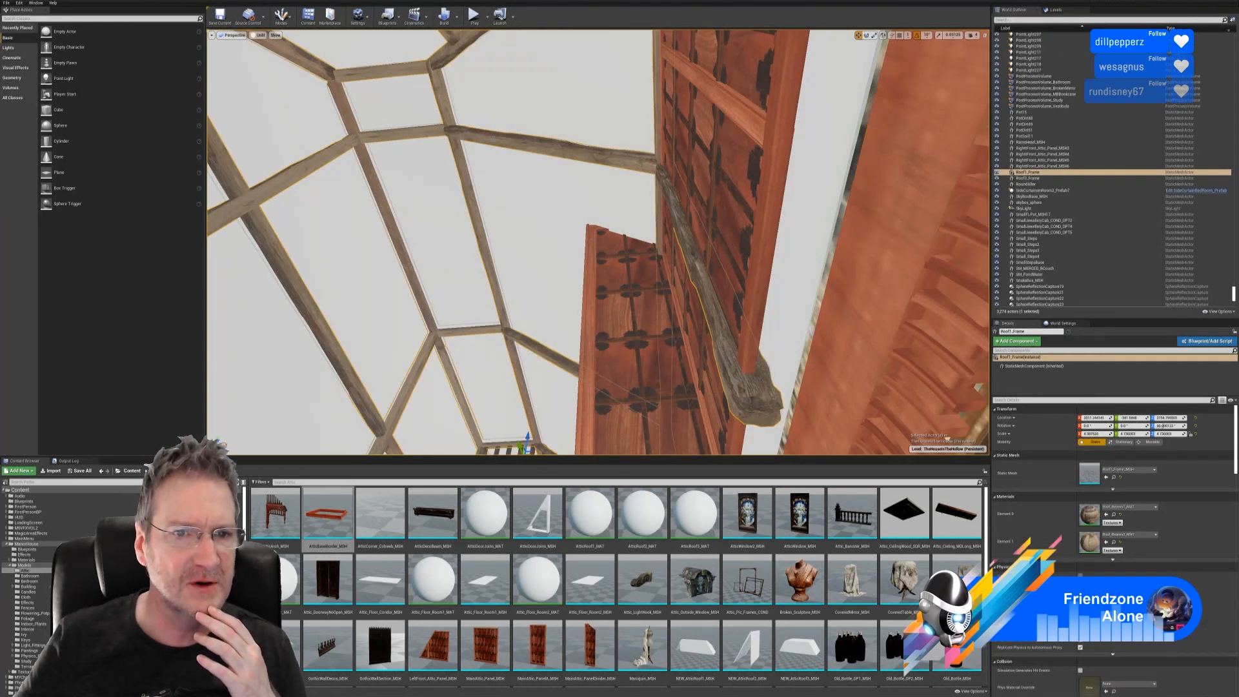
left_click(527, 93)
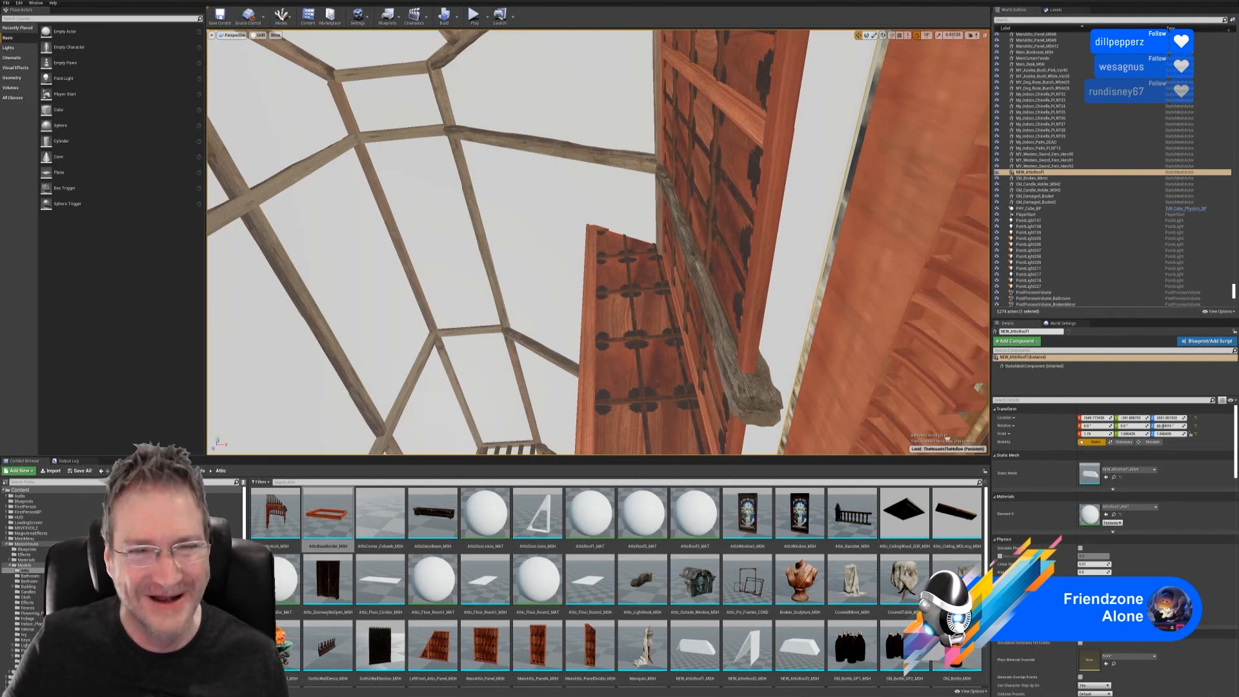
- Examine the gap between the border frame and the tiled roof panels, selecting the bedroom wall panels directly beneath the border
right_click_drag(598, 242, 605, 216)
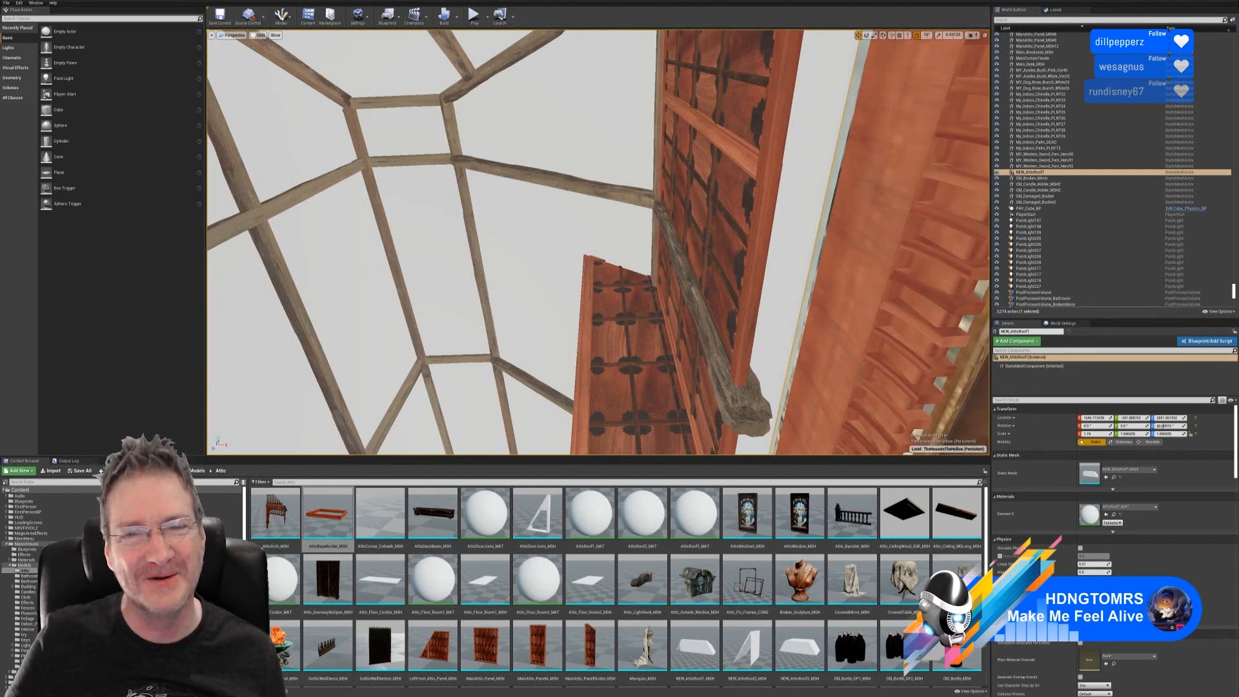
right_click_drag(544, 231, 549, 284)
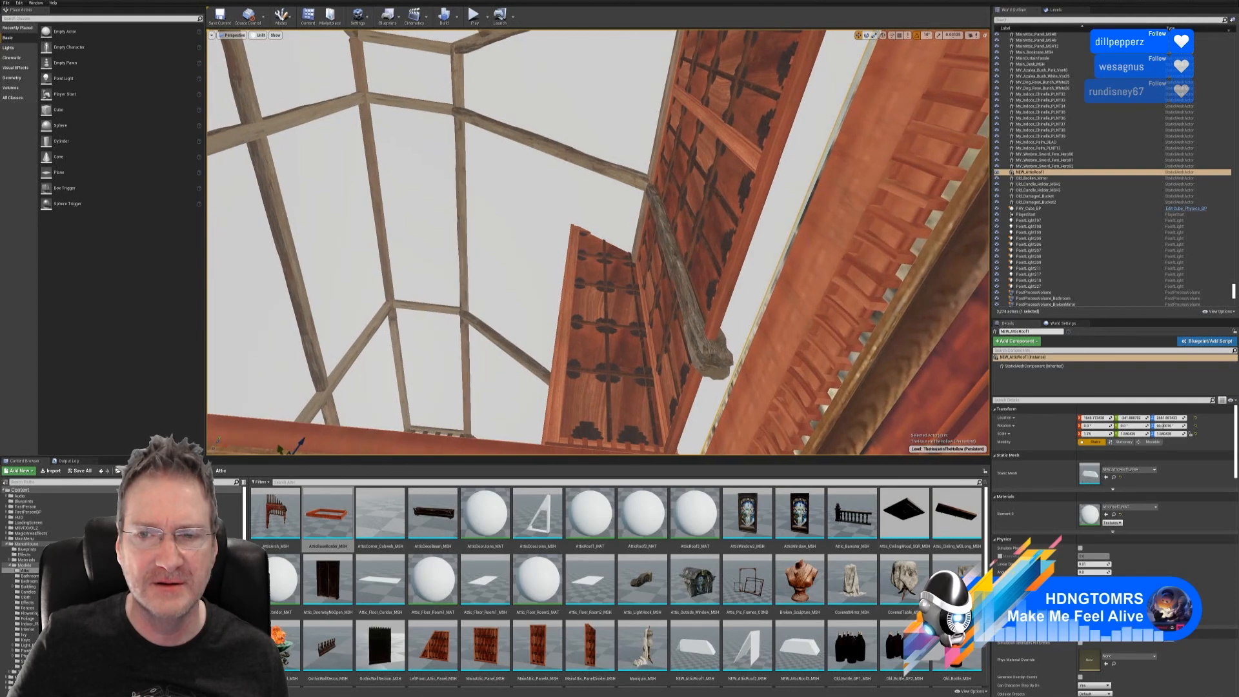
right_click_drag(549, 283, 549, 251)
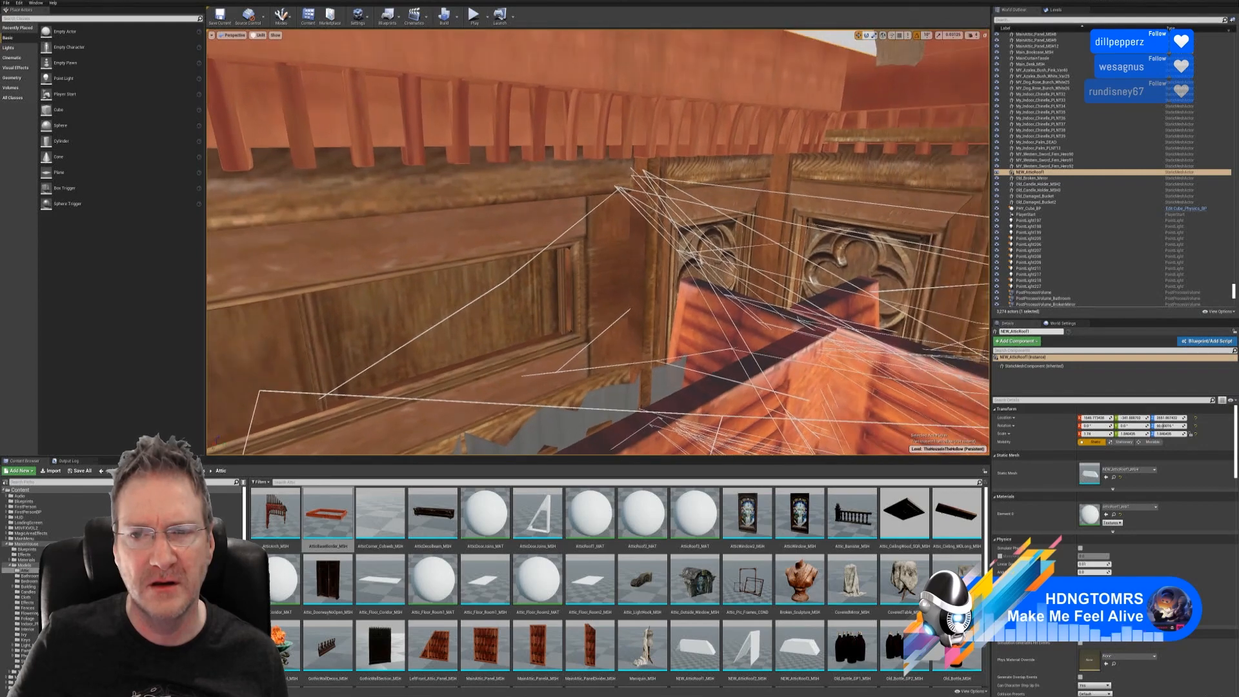
left_click(743, 167)
left_click(549, 207, "ctrl")
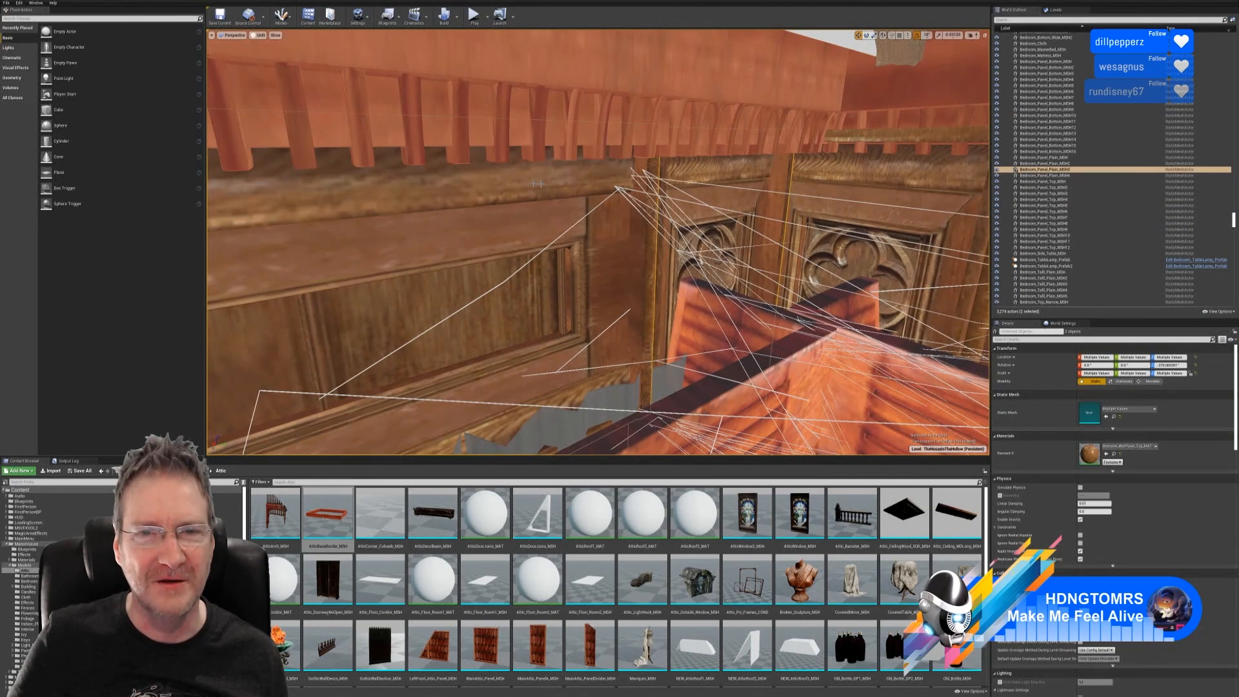
right_click_drag(548, 207, 303, 197)
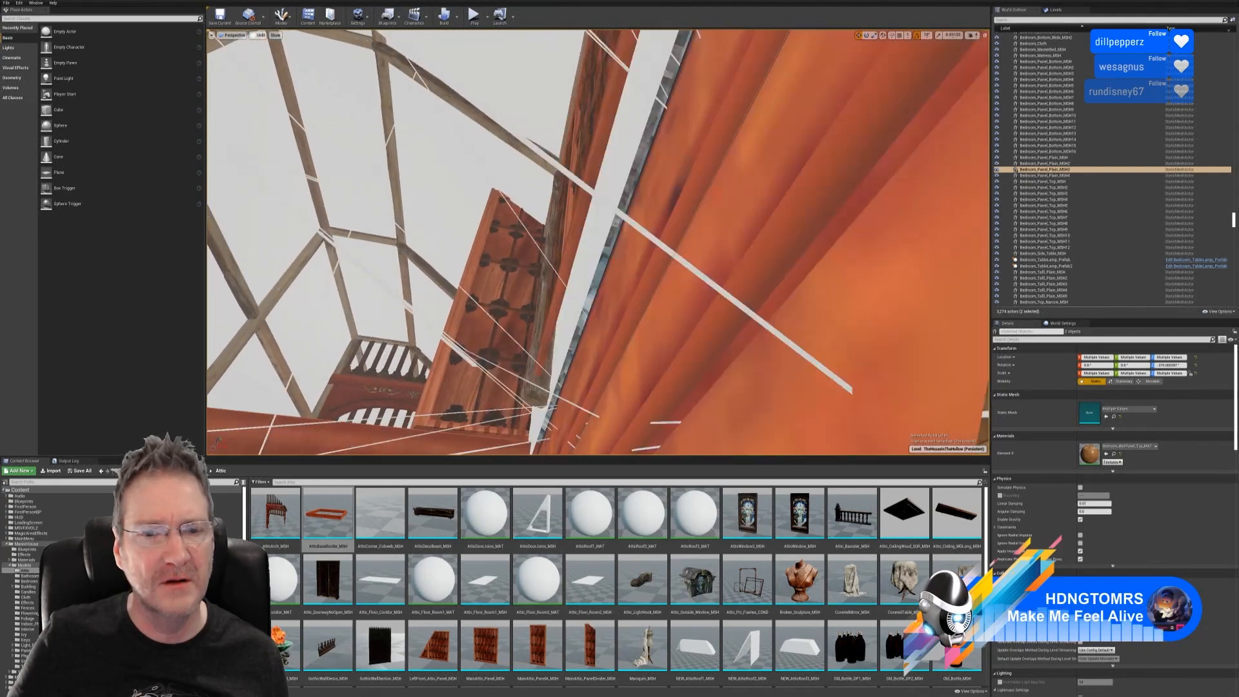
key("d")
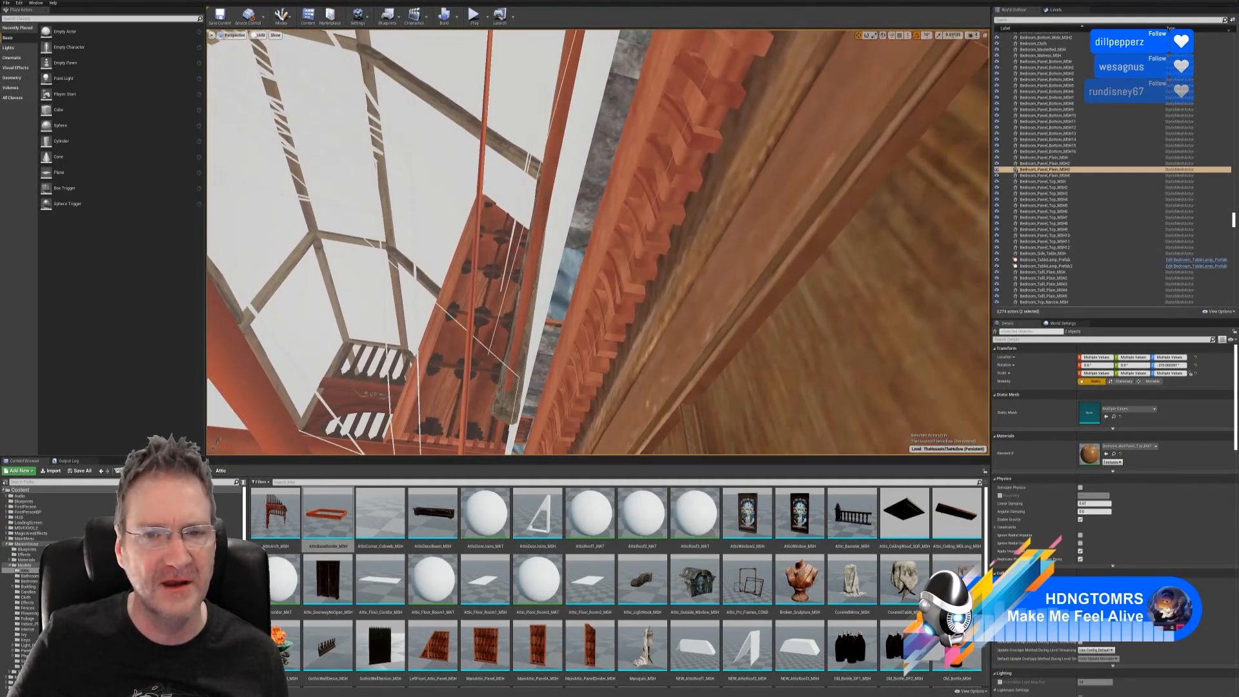
- Adjust the attic base border's Y scale slightly and move it along the X axis toward the tiled roof panels
right_click_drag(598, 242, 597, 296)
left_click(315, 223)
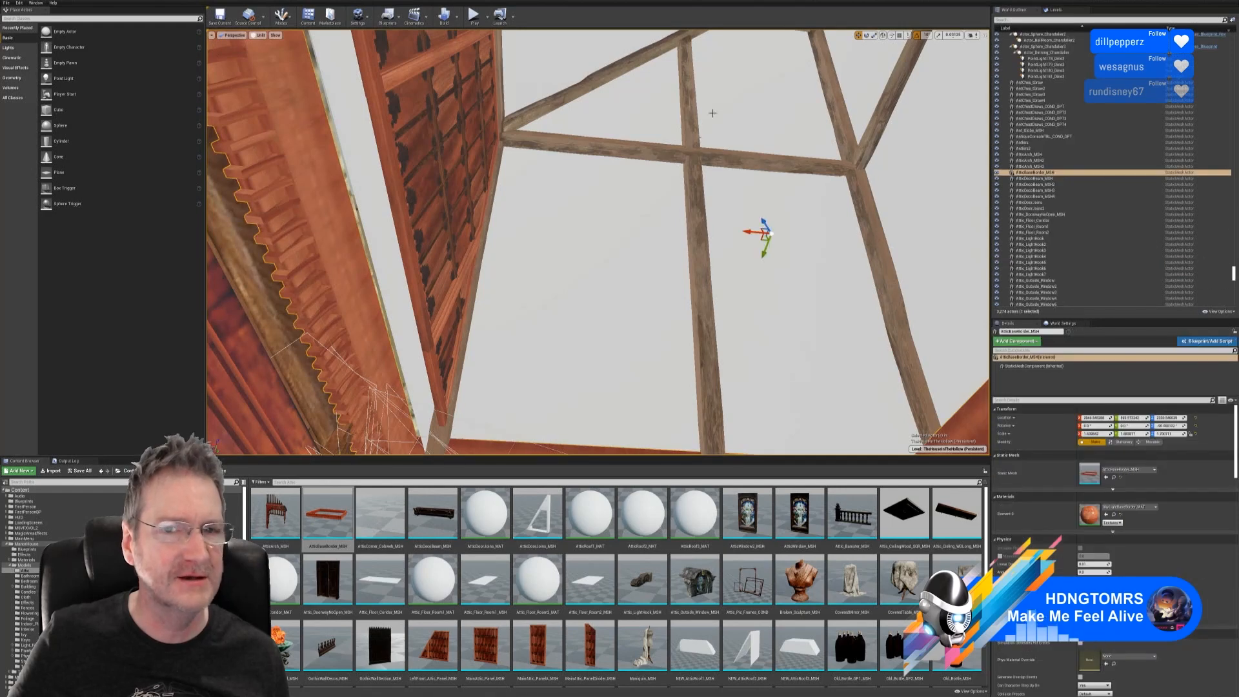
left_click(862, 58)
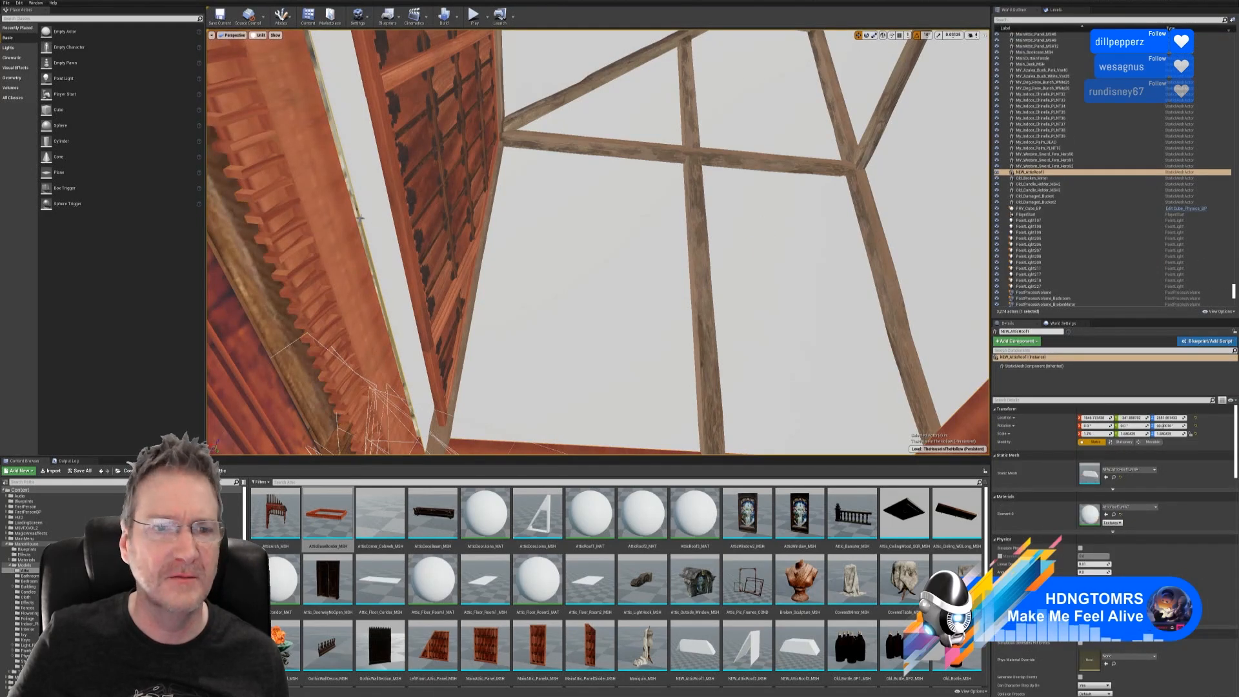
key("ctrl+z")
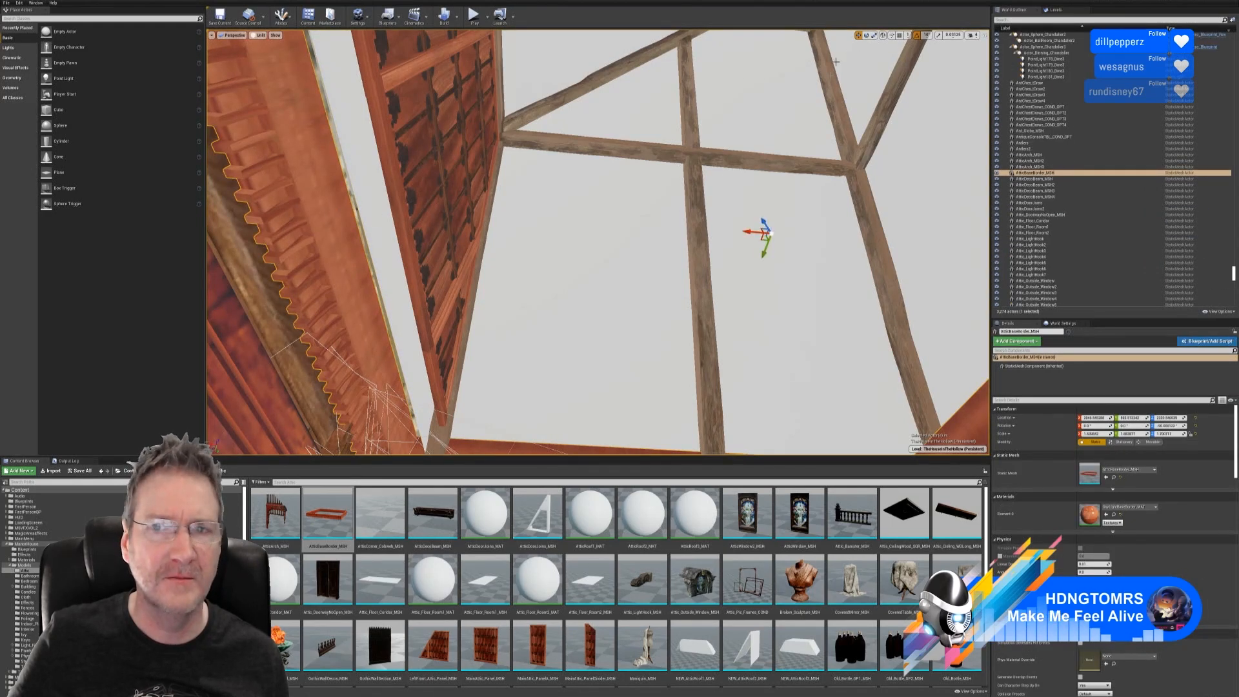
left_click(874, 36)
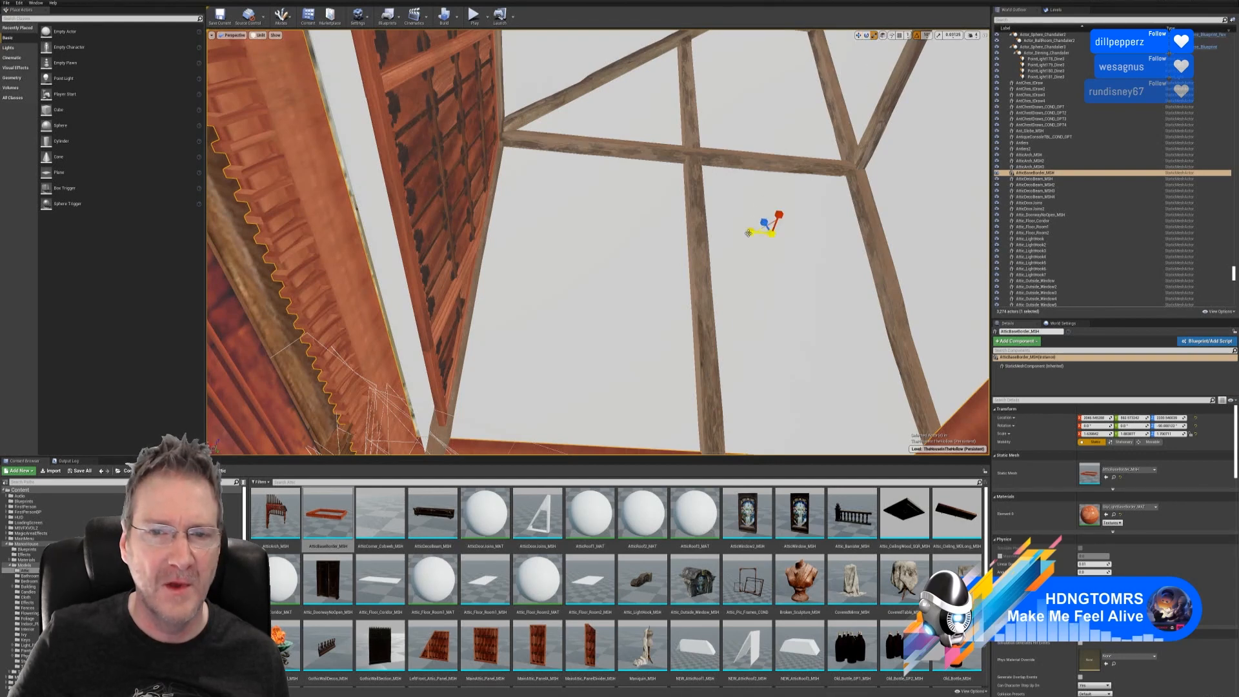
left_click_drag(749, 235, 750, 233)
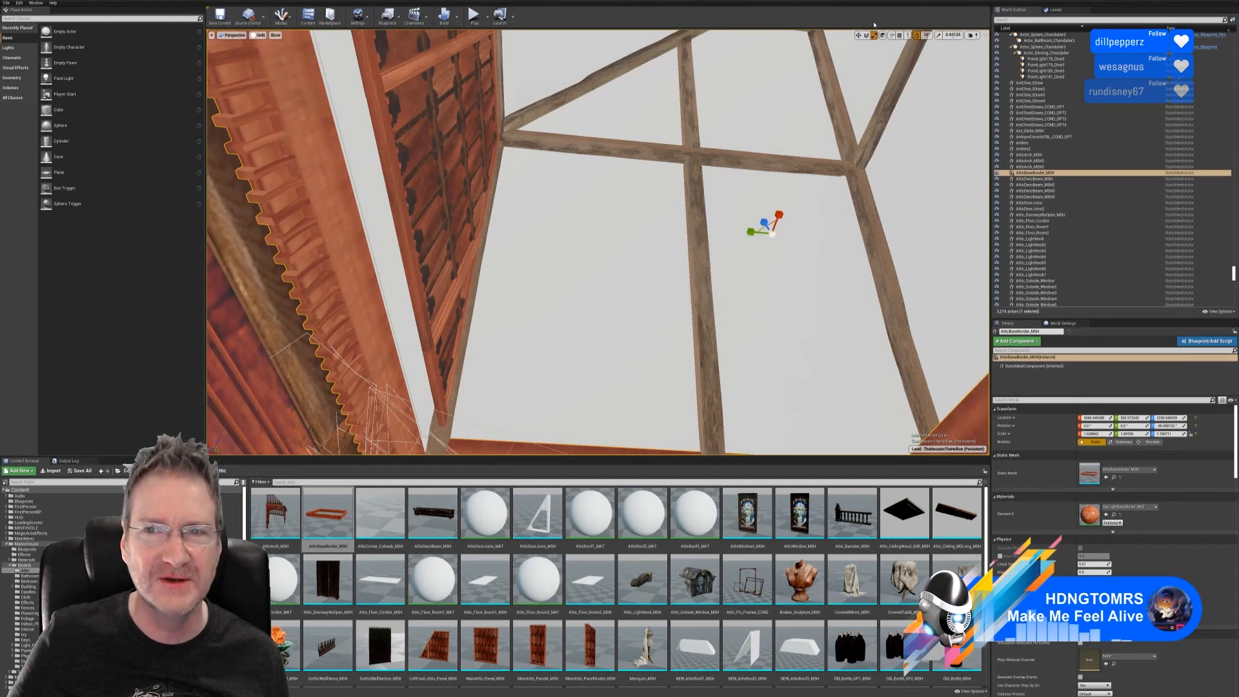
left_click(858, 36)
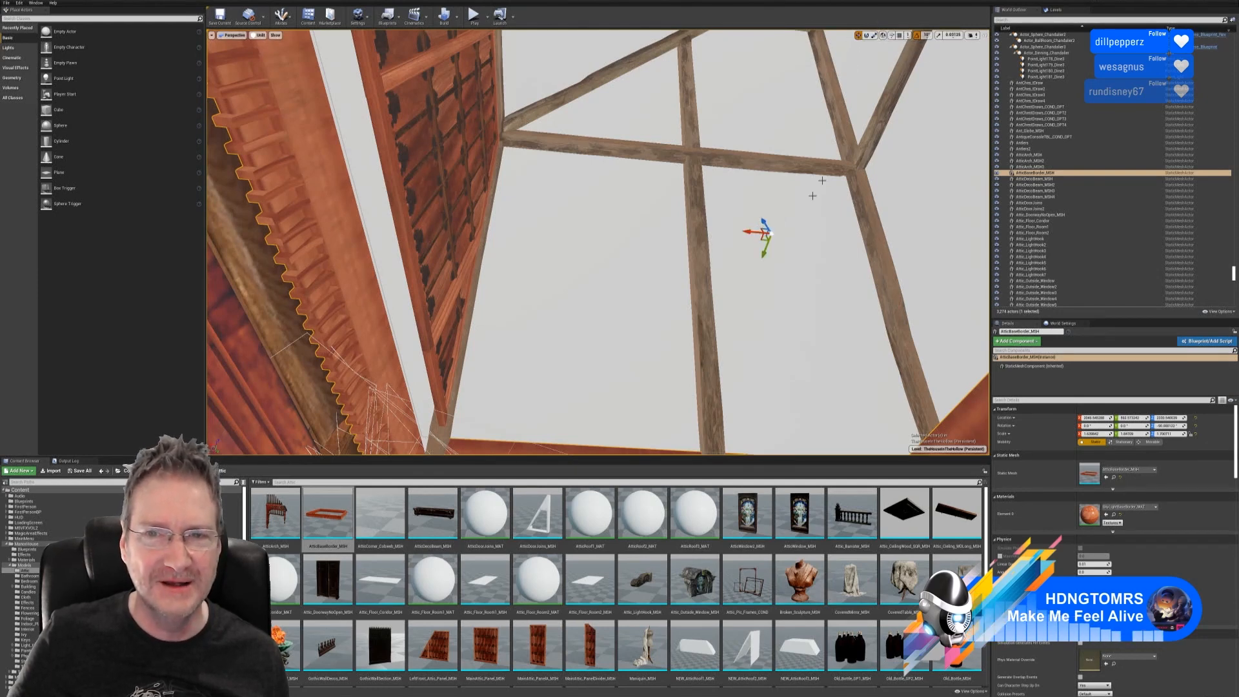
left_click_drag(755, 231, 768, 228)
right_click_drag(735, 252, 400, 270)
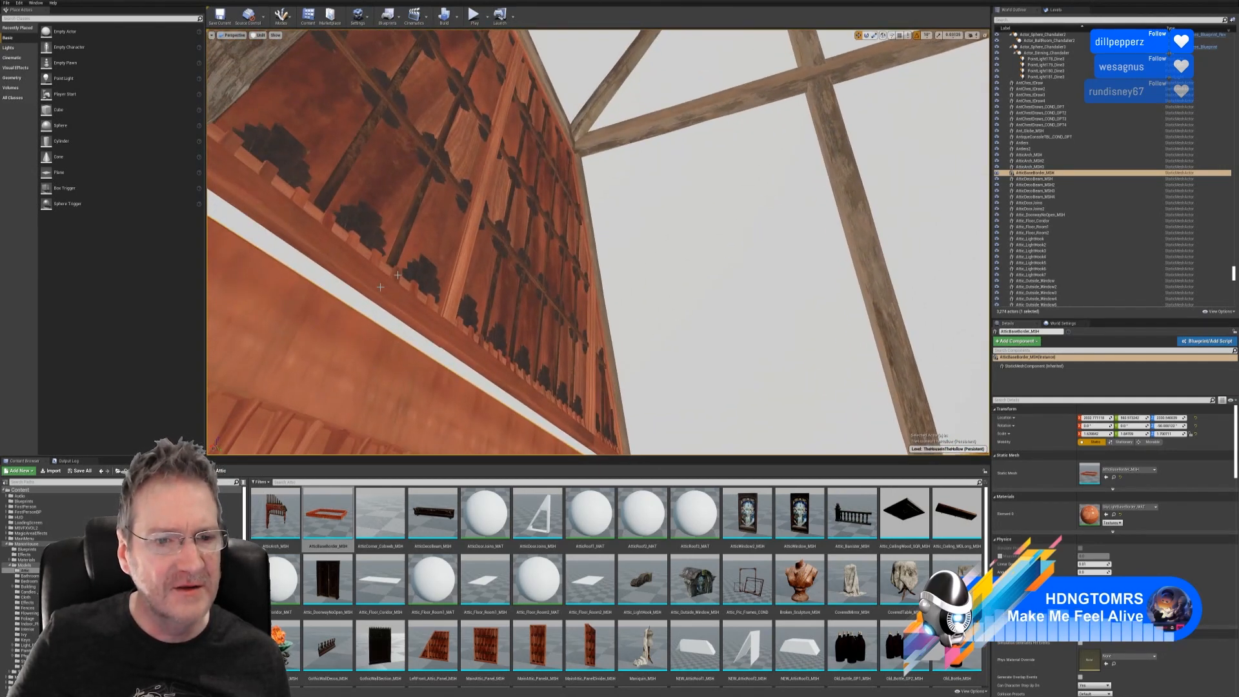
- Check the tiled attic panels above the border, and nudge the border frame further along X to close the remaining gap beside them
left_click(399, 270)
left_click(505, 321, "ctrl")
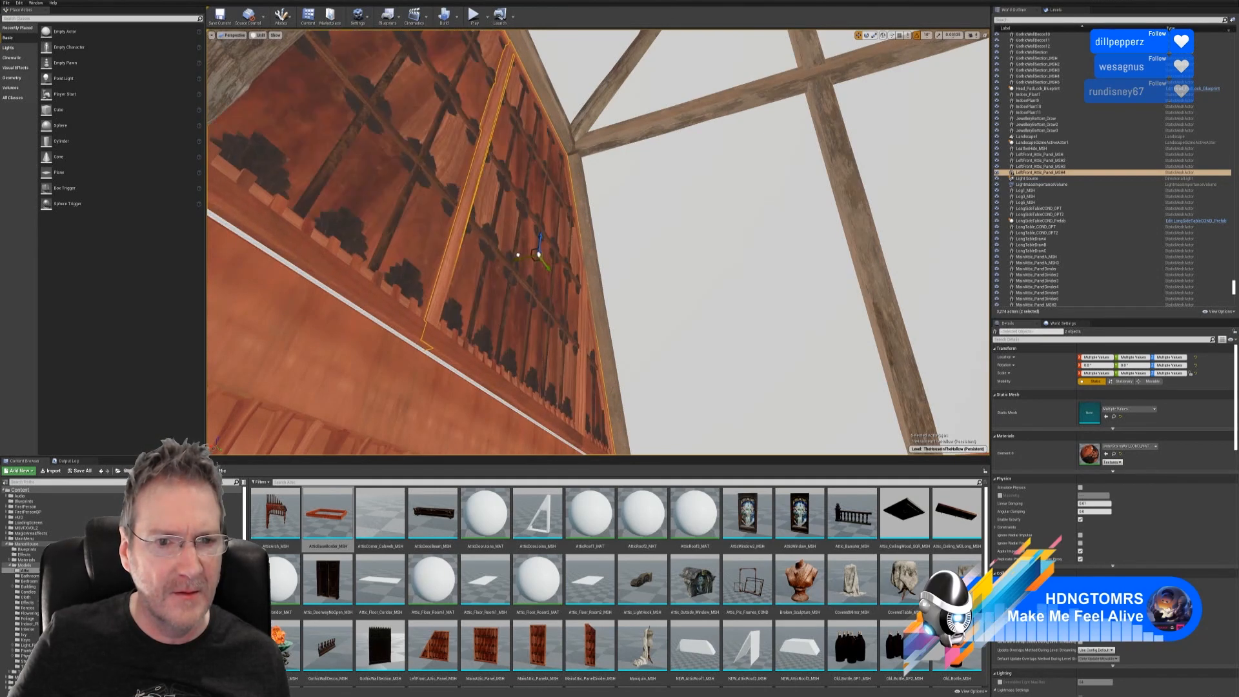
mouse_move(668, 351)
right_mouse_down()
mouse_move(648, 360)
mouse_move(669, 351)
right_mouse_up()
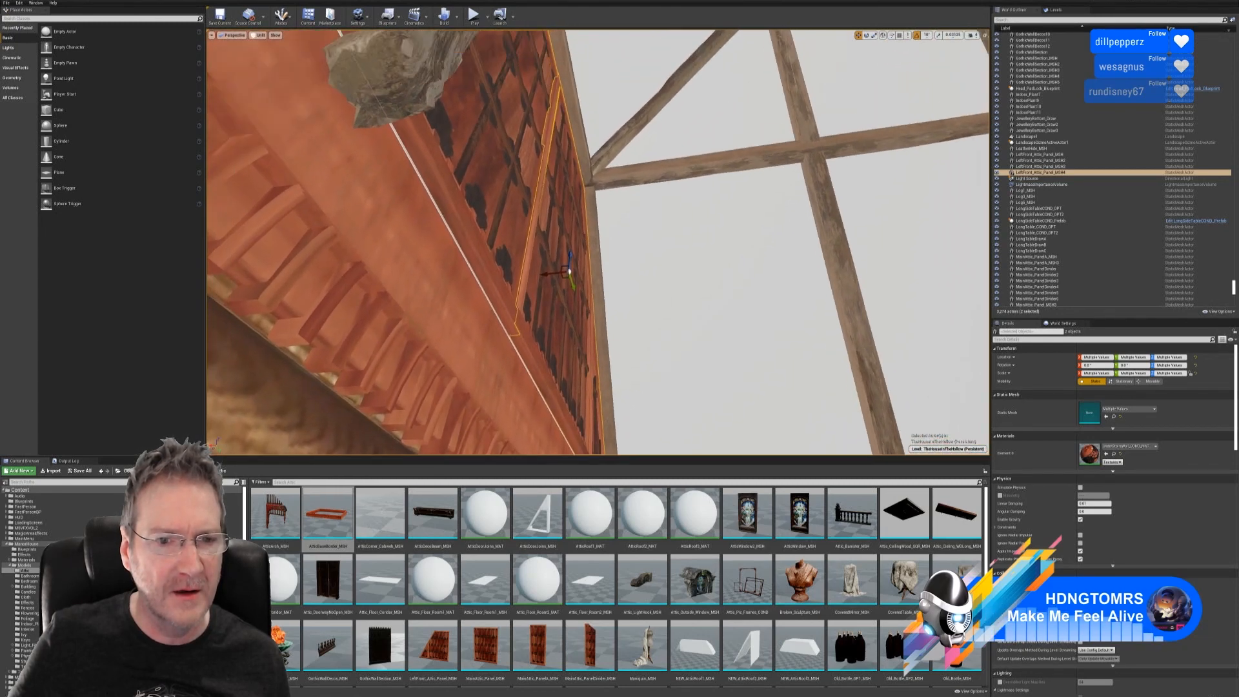
left_click(561, 394)
right_click_drag(561, 394, 554, 386)
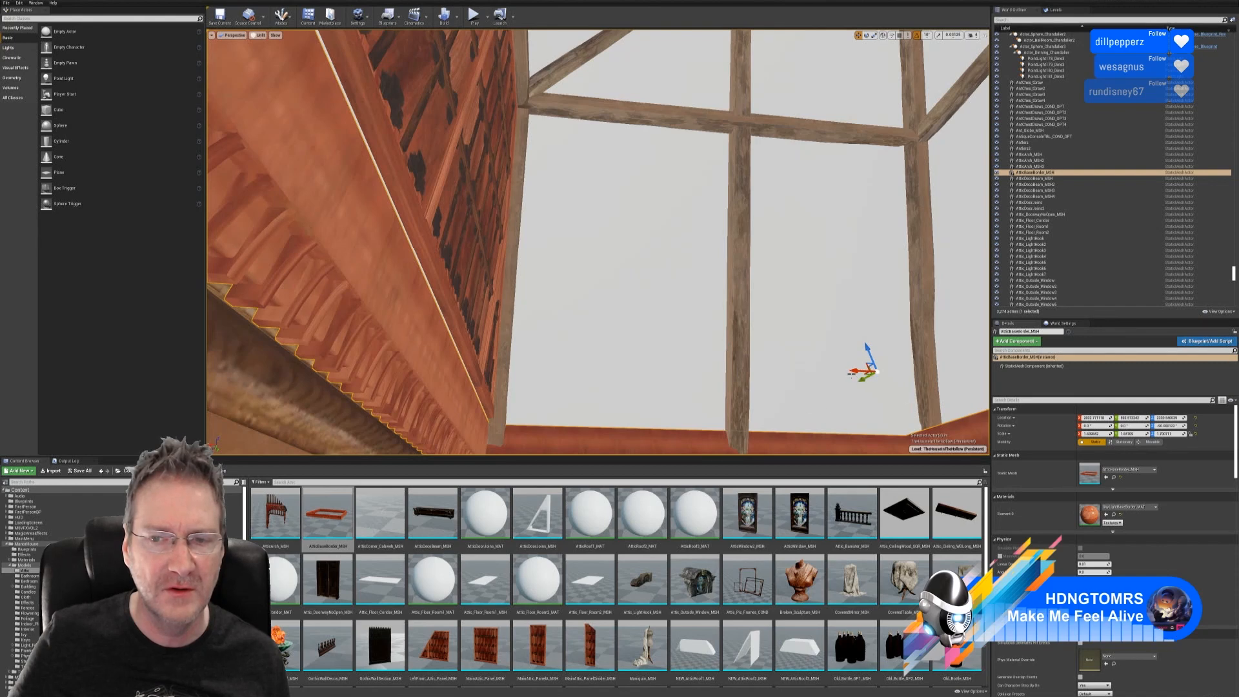
left_click_drag(855, 371, 858, 370)
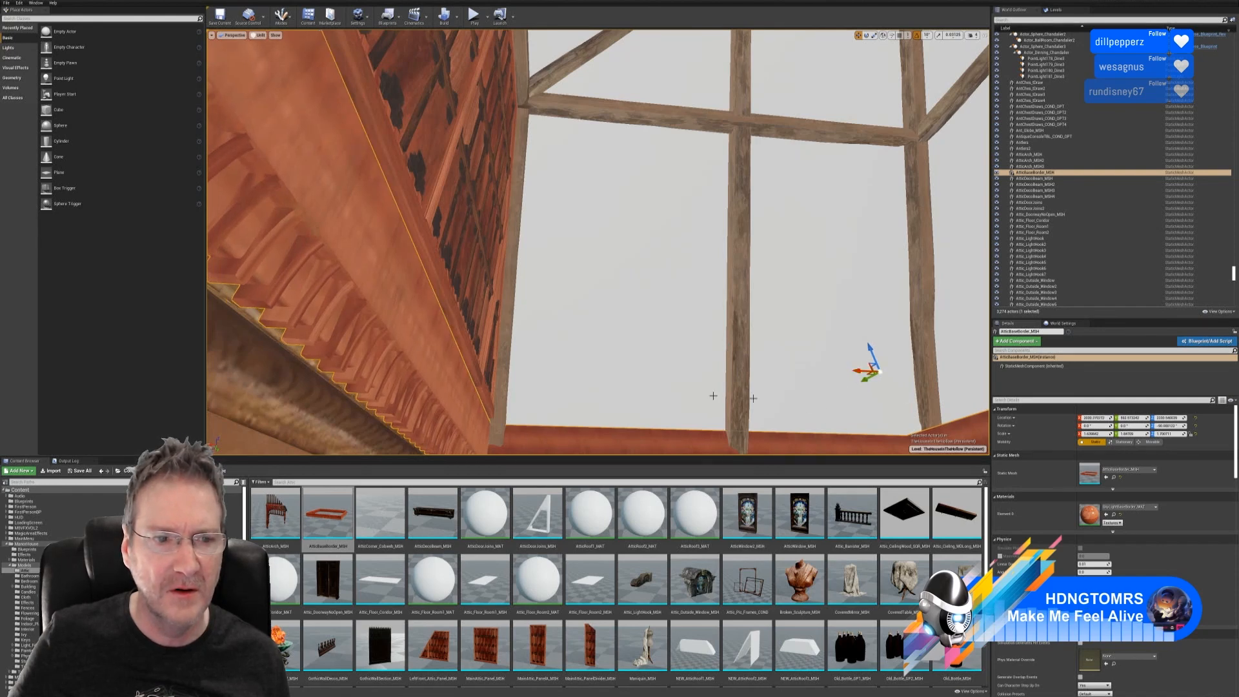
- Shift the bedroom wall panels beneath the border outward, away from the attic opening, and clear the selection
right_click_drag(713, 395, 570, 349)
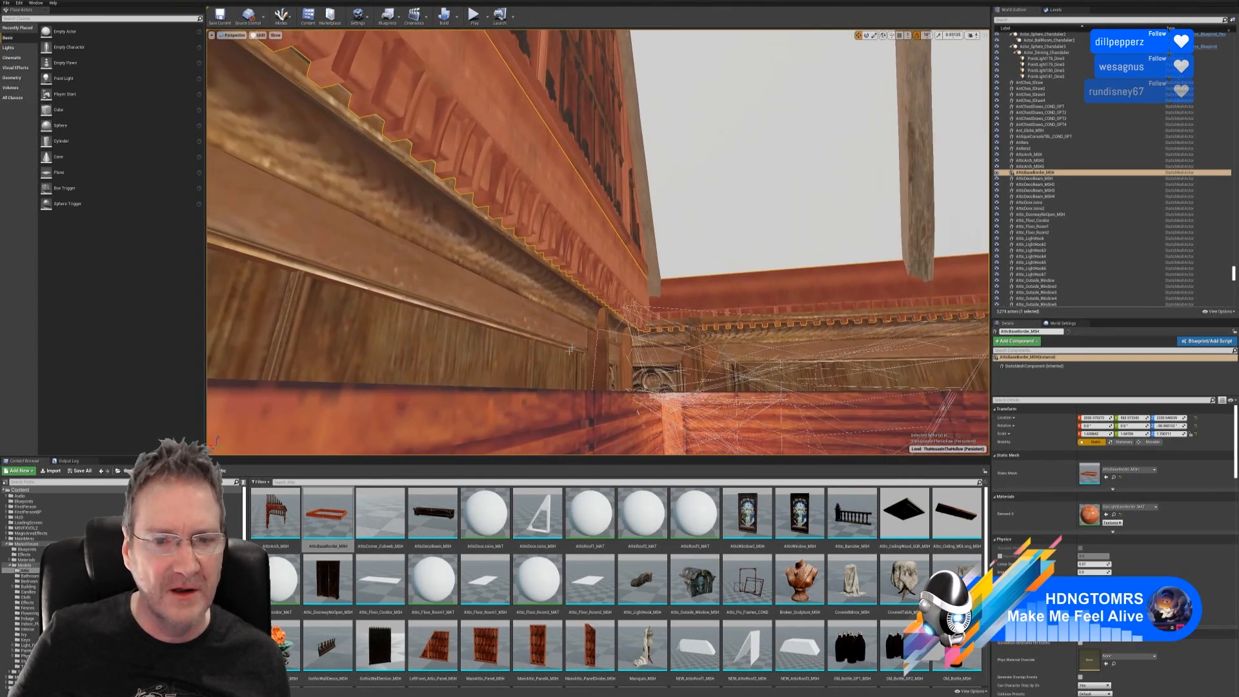
left_click(568, 298)
left_click(564, 319, "ctrl")
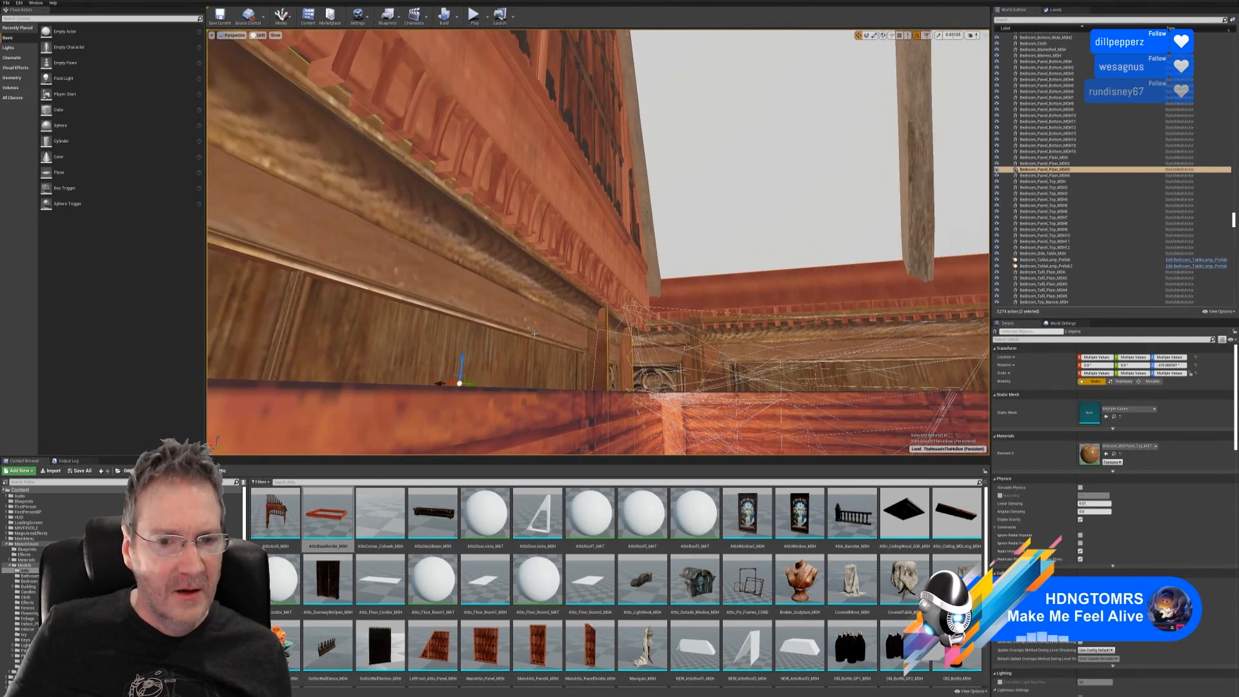
mouse_move(564, 319)
right_mouse_down()
mouse_move(564, 284)
mouse_move(564, 339)
mouse_move(548, 301)
right_mouse_up()
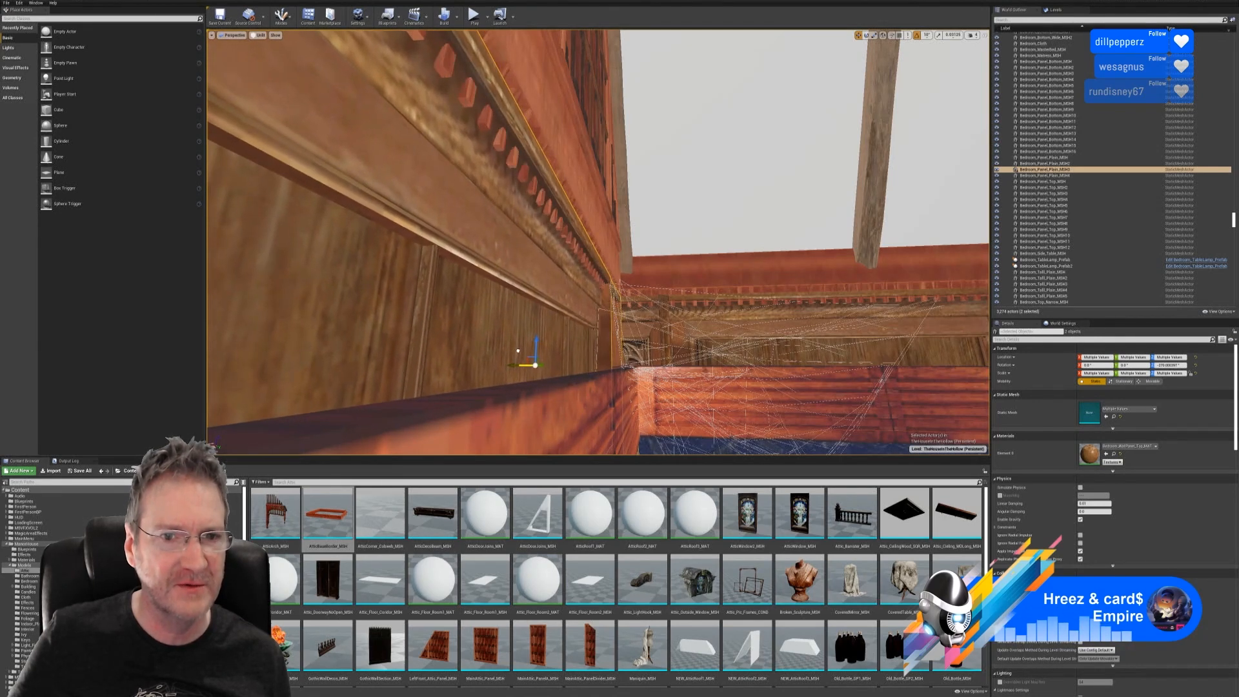
right_click_drag(598, 242, 561, 410)
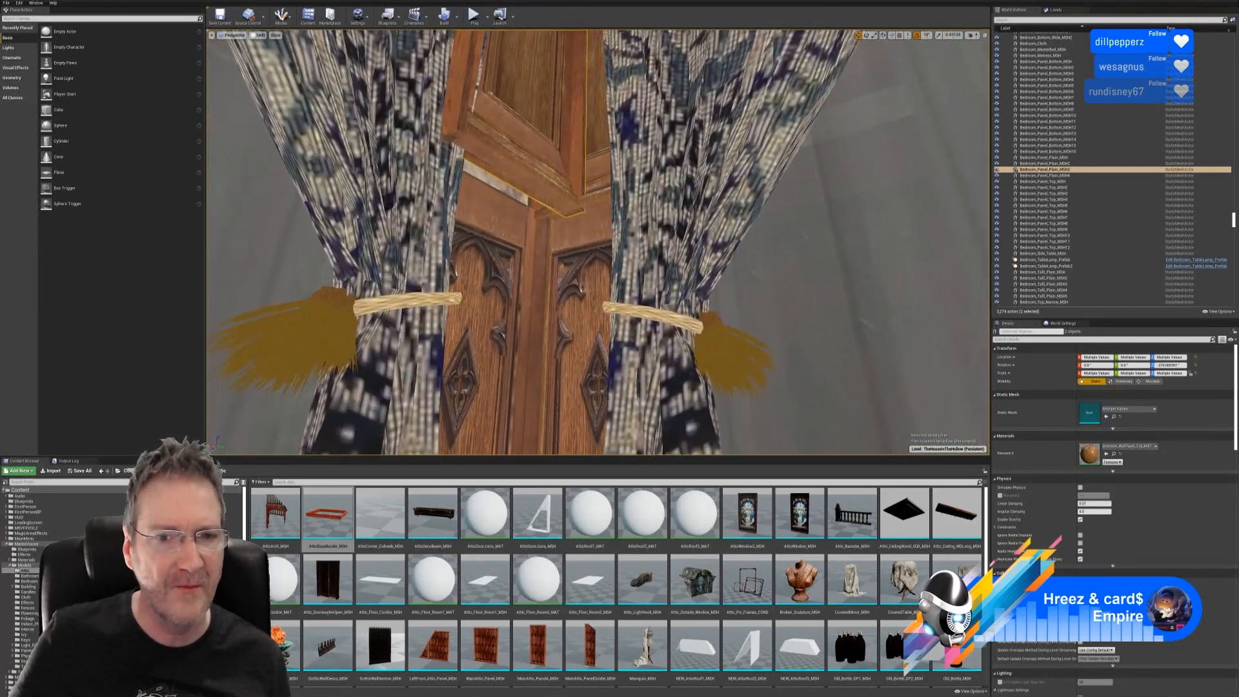
right_click_drag(561, 410, 635, 298)
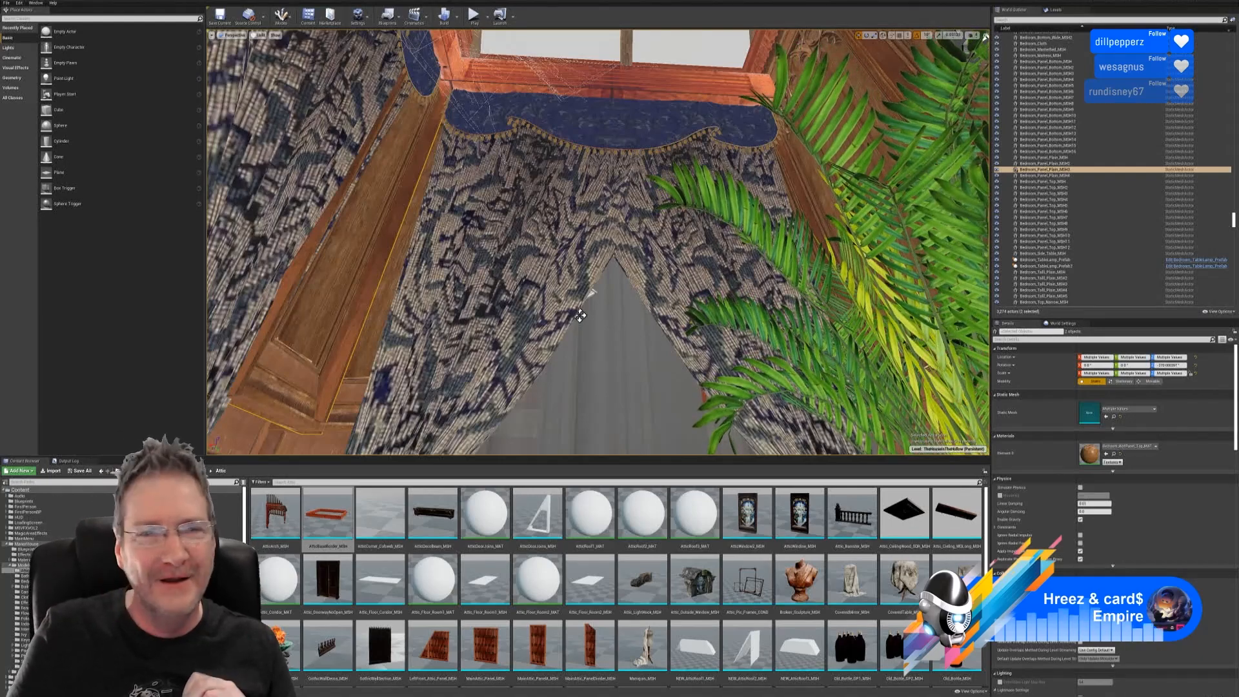
right_click_drag(391, 329, 369, 389)
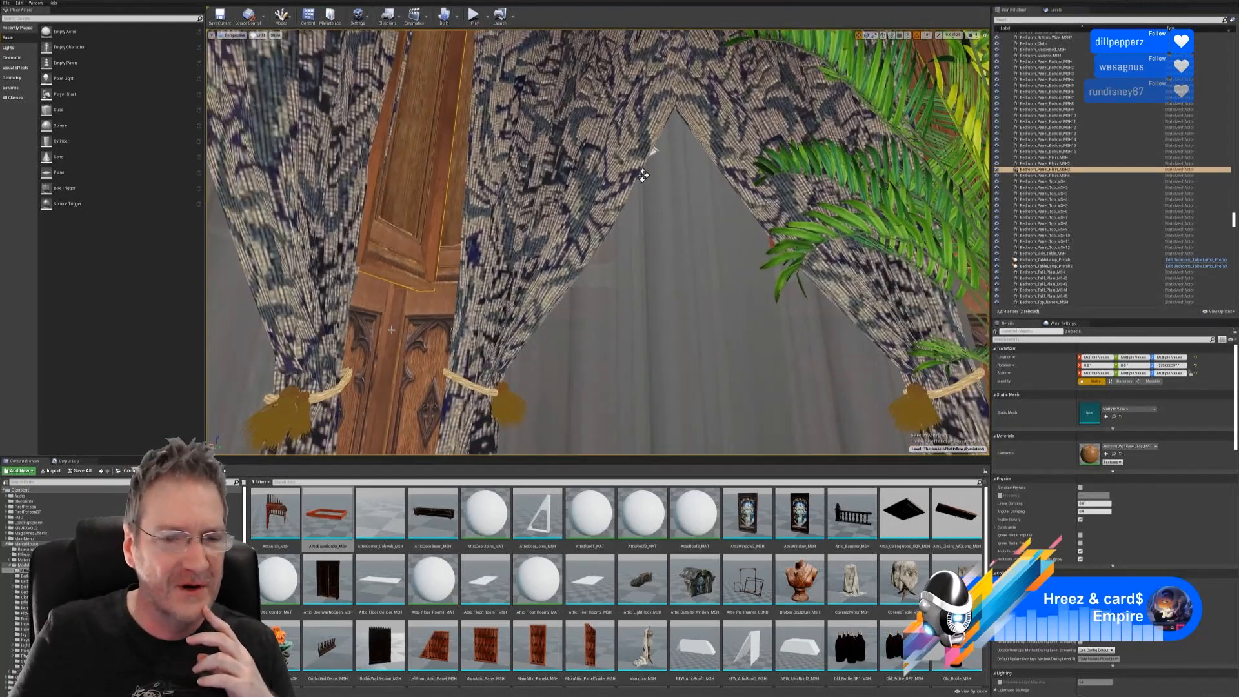
right_click_drag(643, 175, 410, 324)
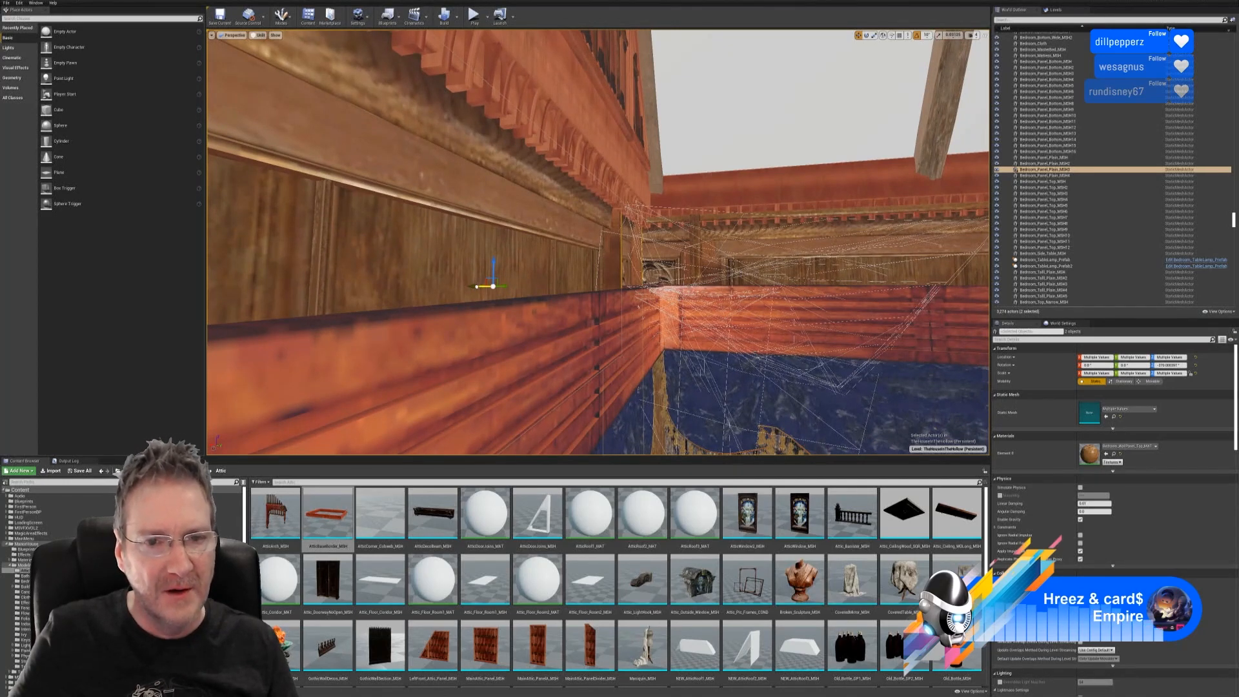
left_click_drag(477, 286, 405, 285)
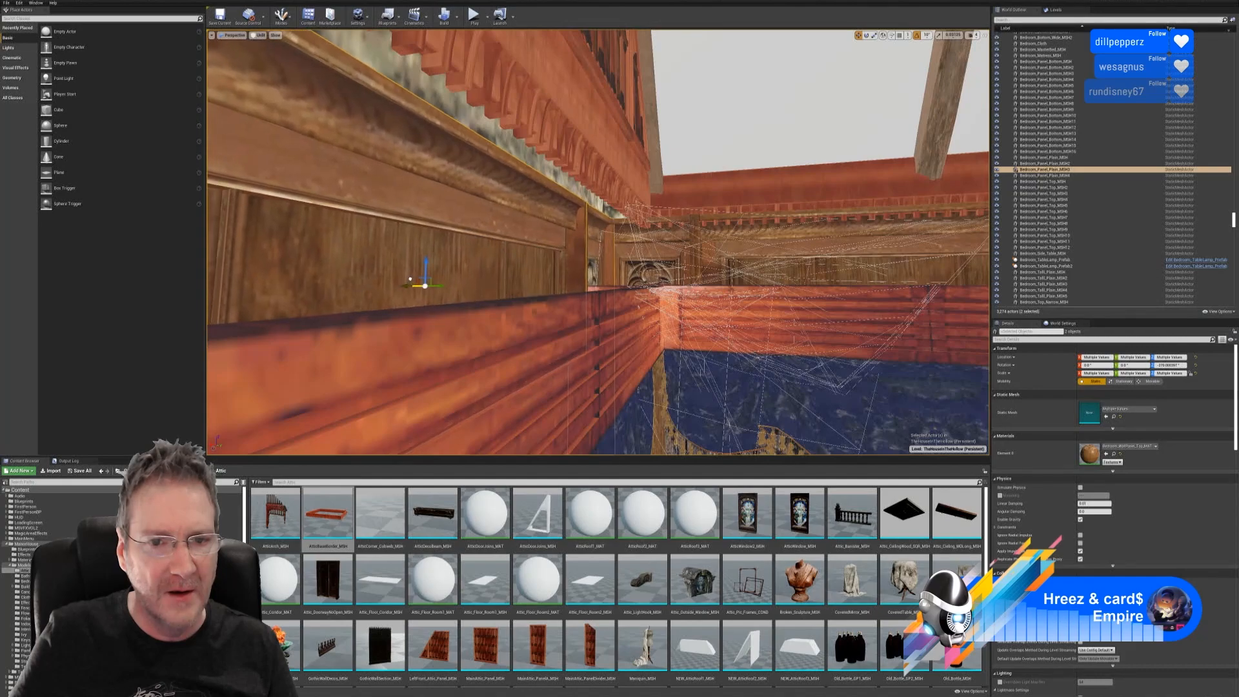
right_click_drag(498, 362, 467, 355)
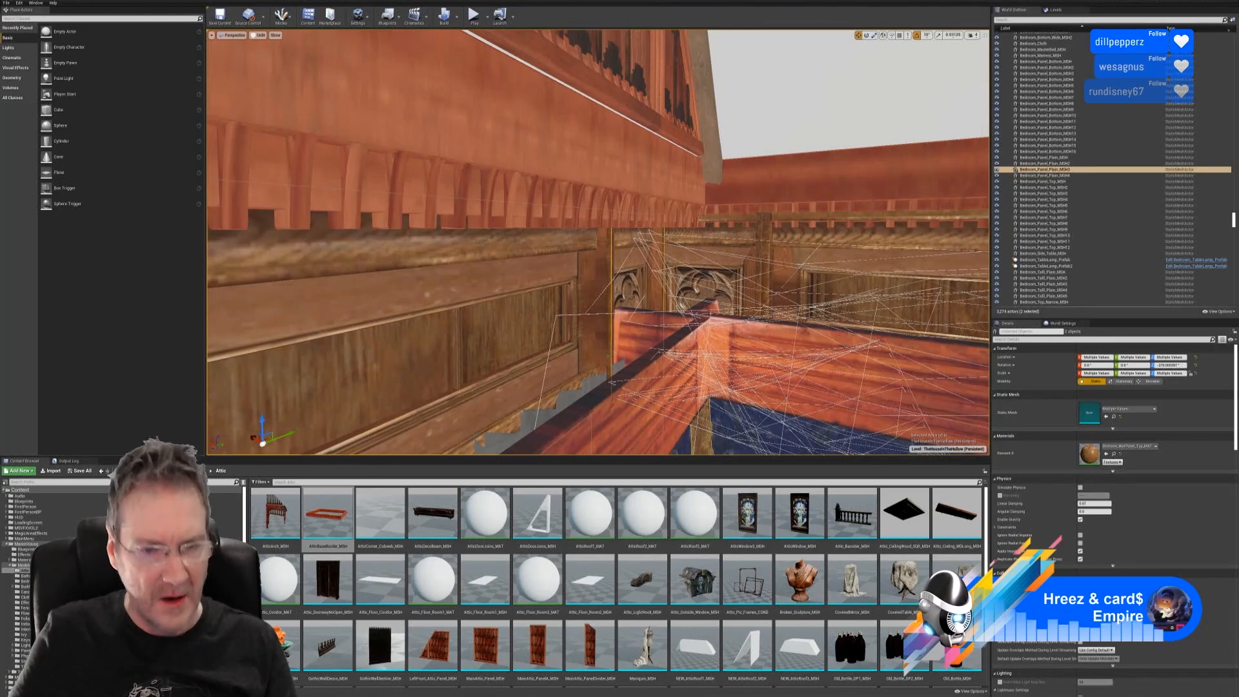
key("Escape")
- Select the roof frame together with the attic roof mesh, and inspect how they sit against the border and tiled panels
right_click_drag(531, 441, 460, 320)
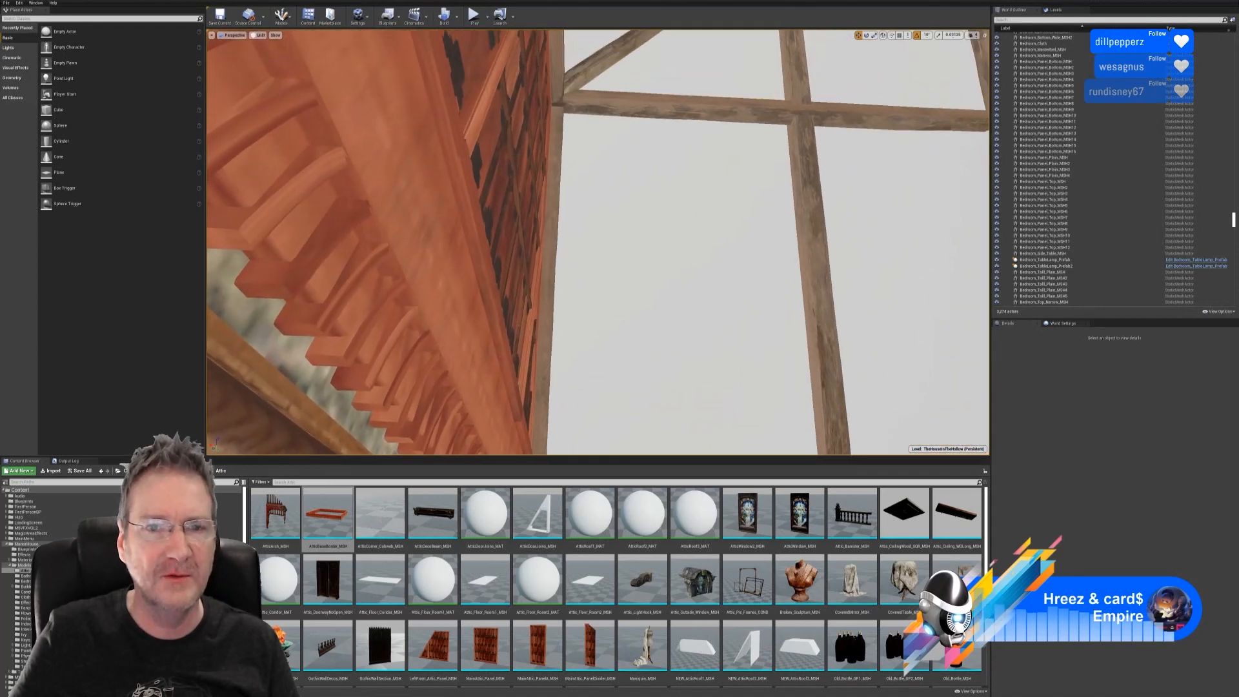
left_click(656, 161)
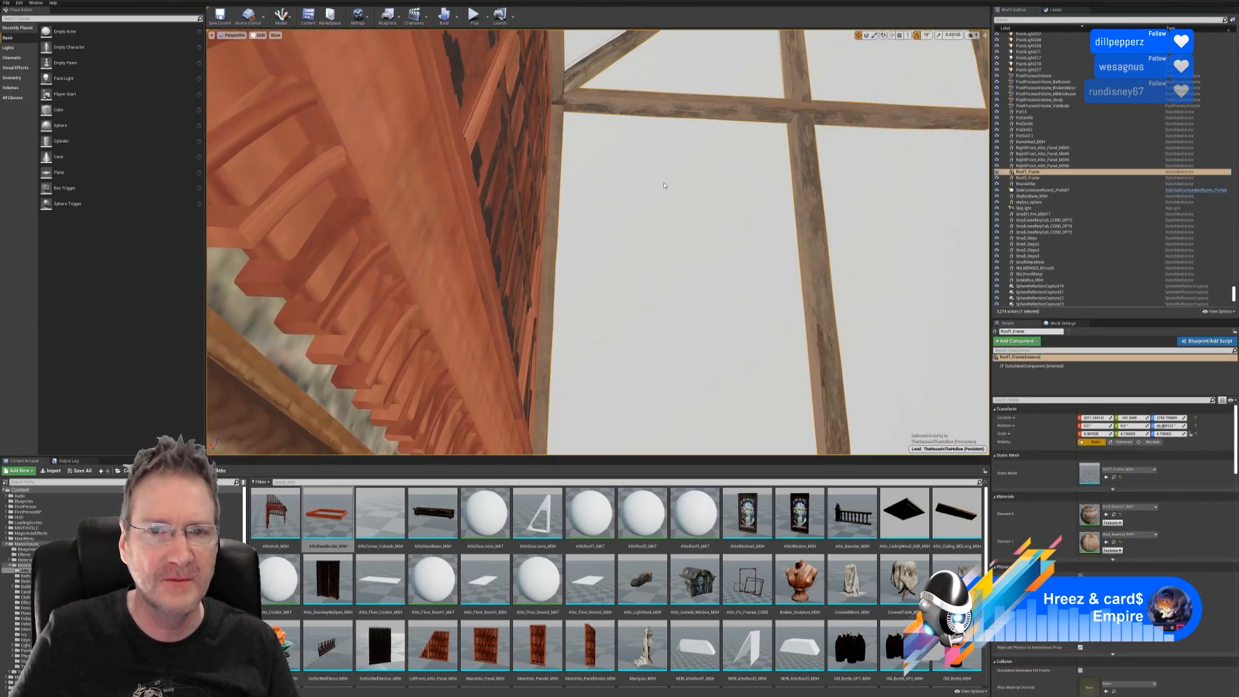
left_click(664, 185, "ctrl")
right_click_drag(644, 296, 591, 326)
right_click_drag(644, 294, 648, 297)
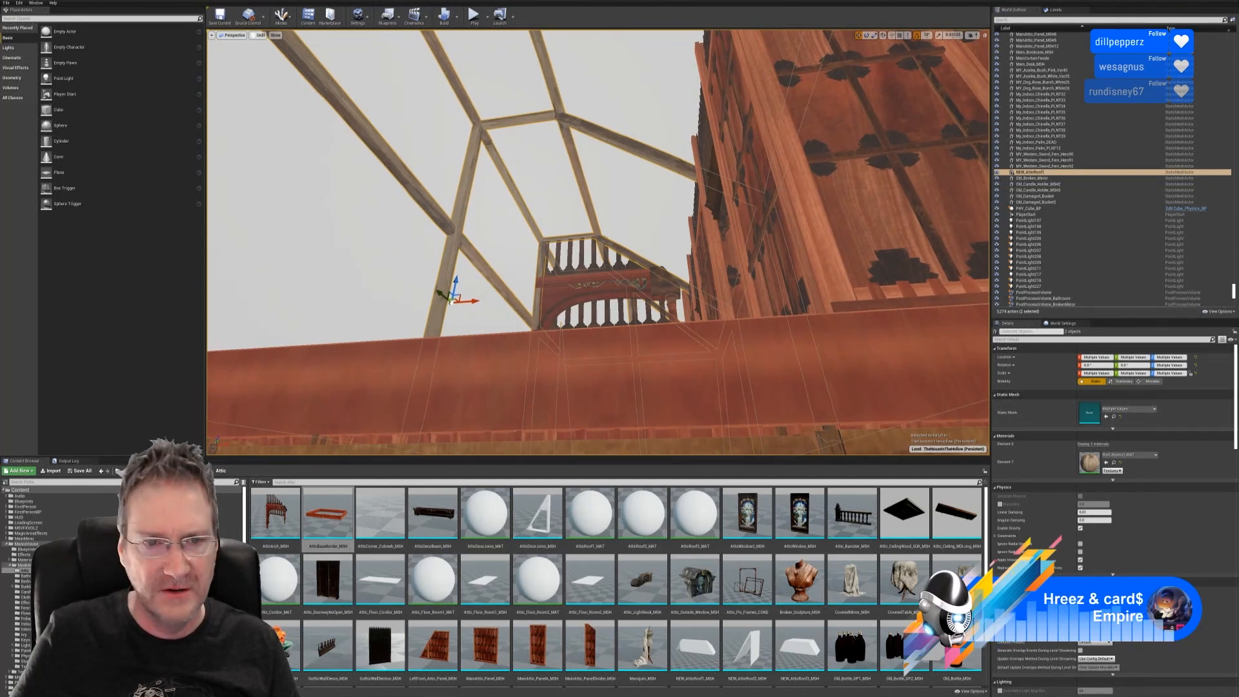
right_click_drag(586, 260, 586, 260)
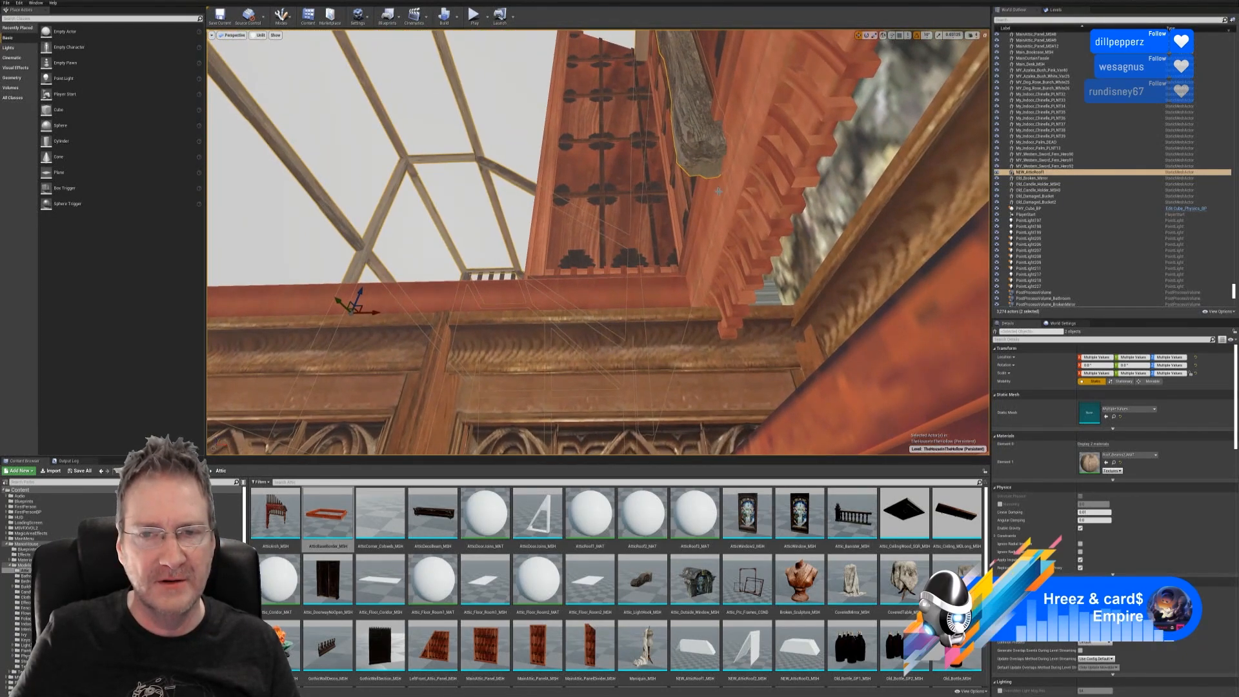
- Move the border frame along X over the gap beside the shifted wall panels, and fine-tune its Y scale
left_click(753, 221)
right_click_drag(754, 222, 753, 222)
right_click_drag(325, 217, 325, 216)
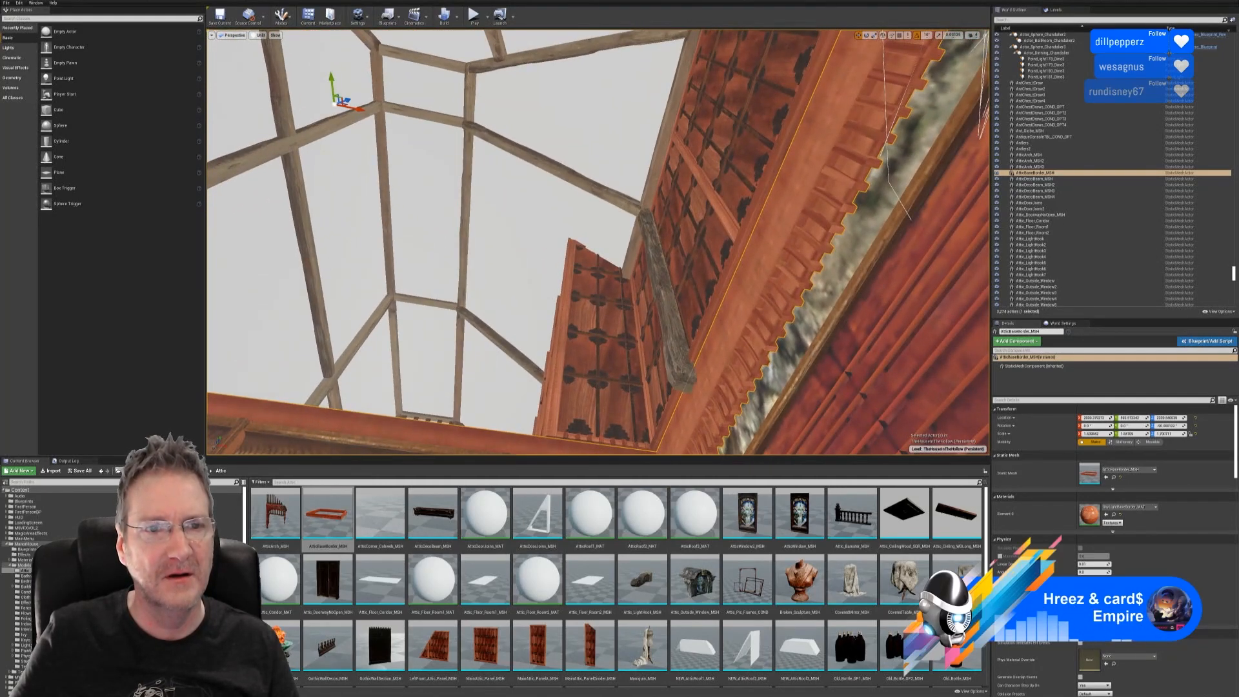
left_click_drag(359, 109, 416, 107)
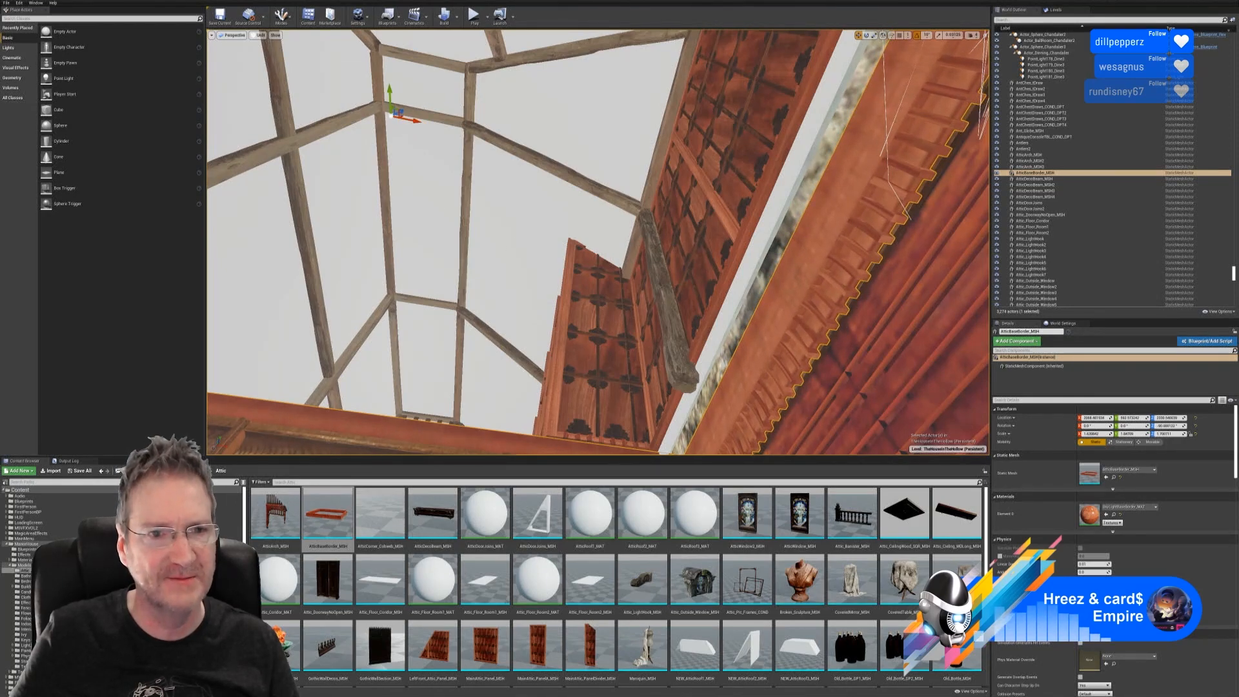
right_click_drag(597, 242, 523, 290)
mouse_move(481, 253)
right_mouse_down()
mouse_move(433, 276)
mouse_move(482, 253)
right_mouse_up()
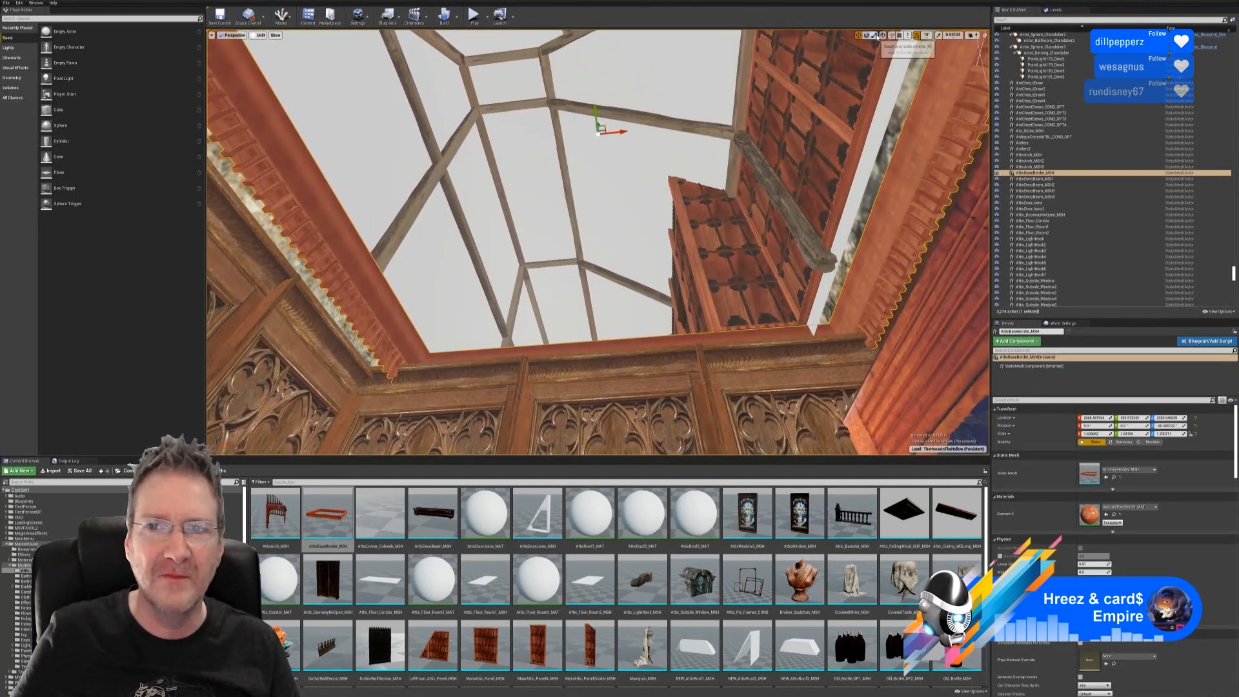
left_click(883, 35)
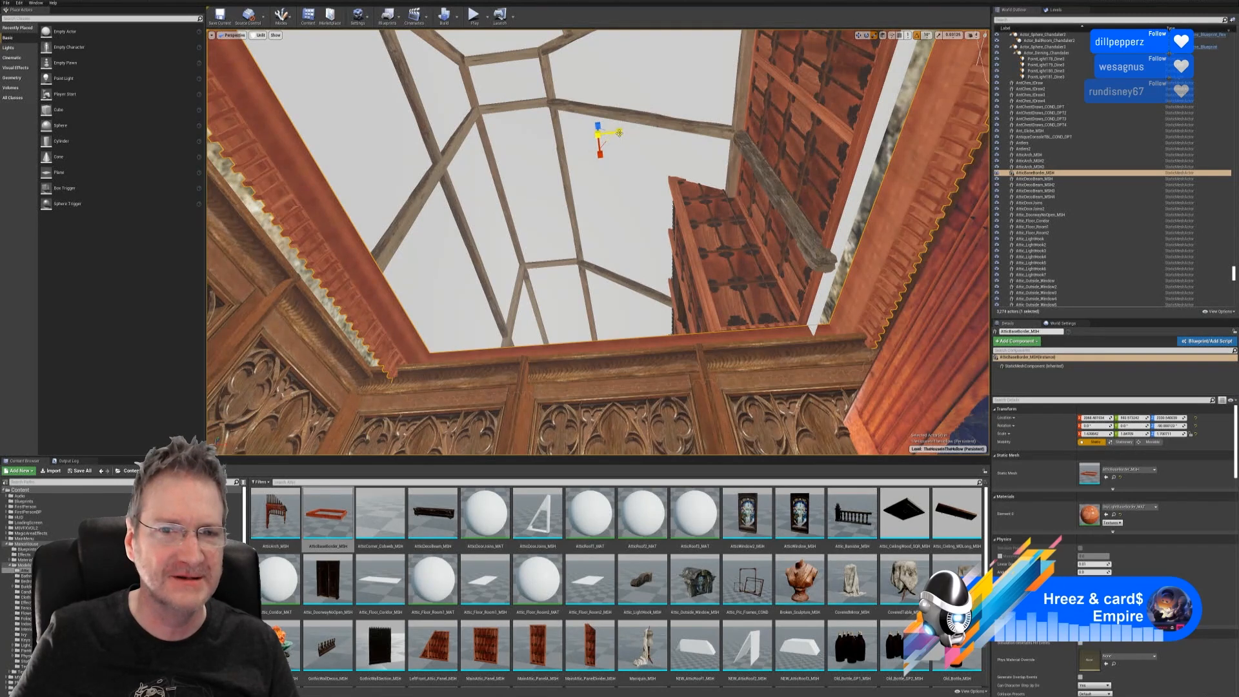
left_click_drag(619, 133, 622, 135)
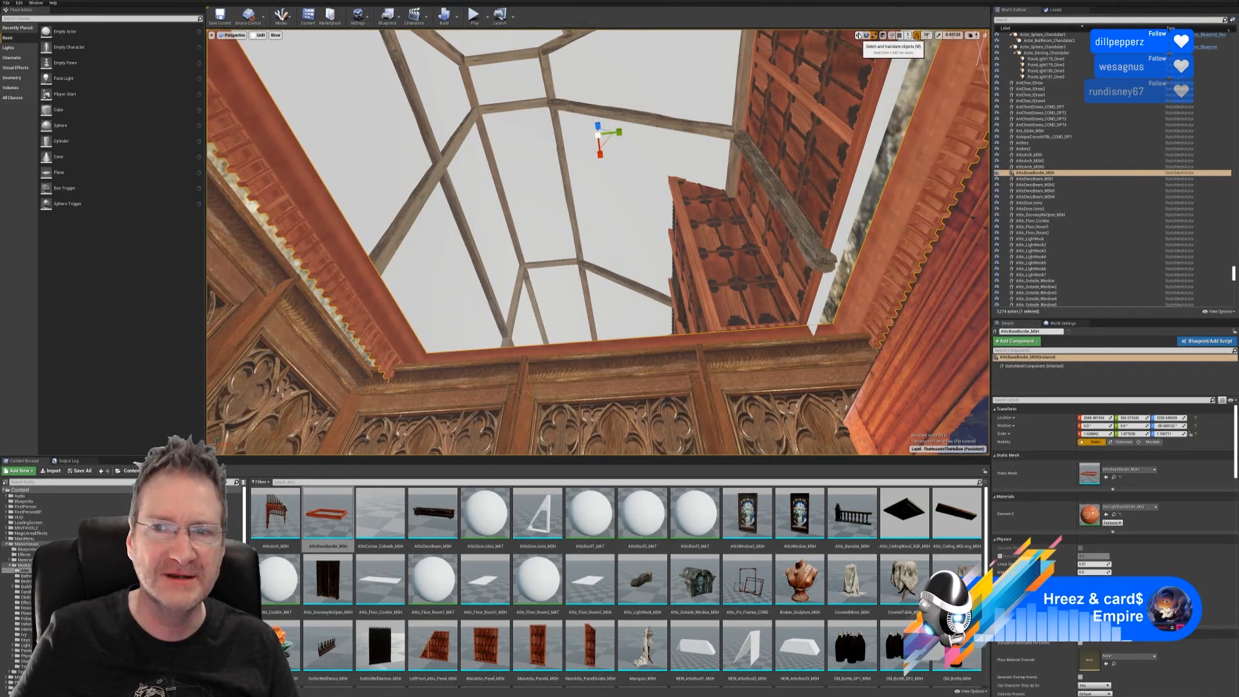
- Fine-tune the border frame's Y scale and nudge it along X to line up with the wood panels below
left_click(858, 35)
left_click_drag(609, 132, 608, 133)
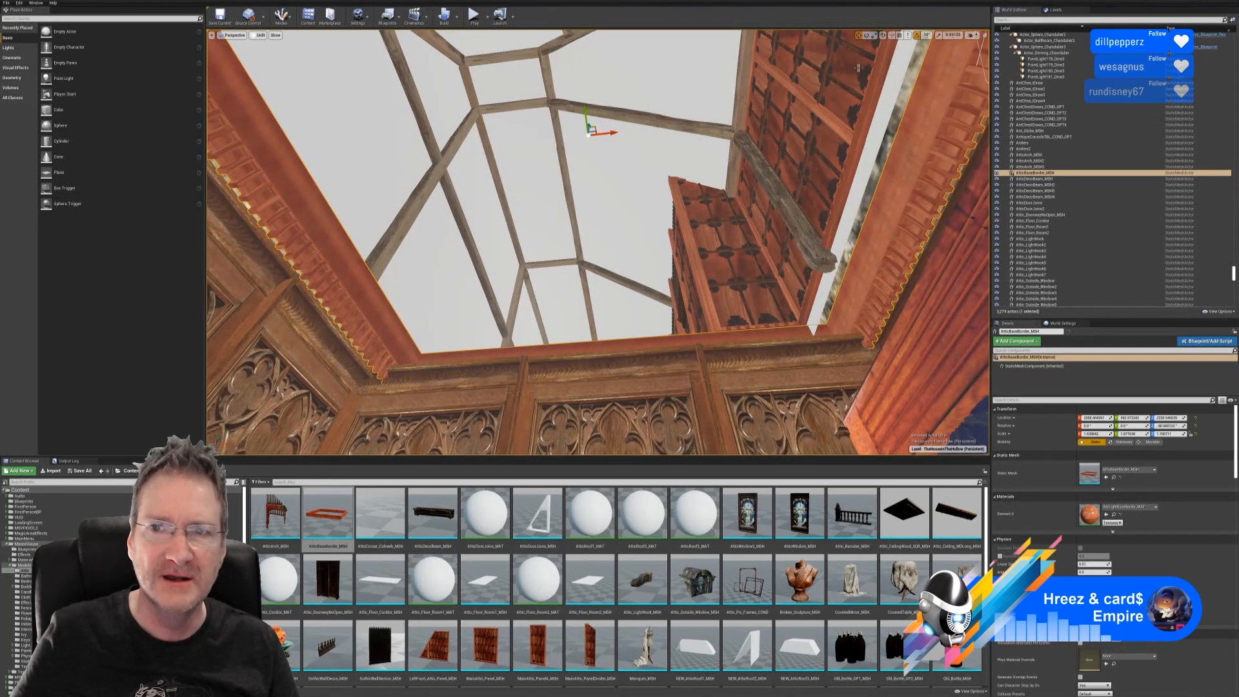
left_click(873, 37)
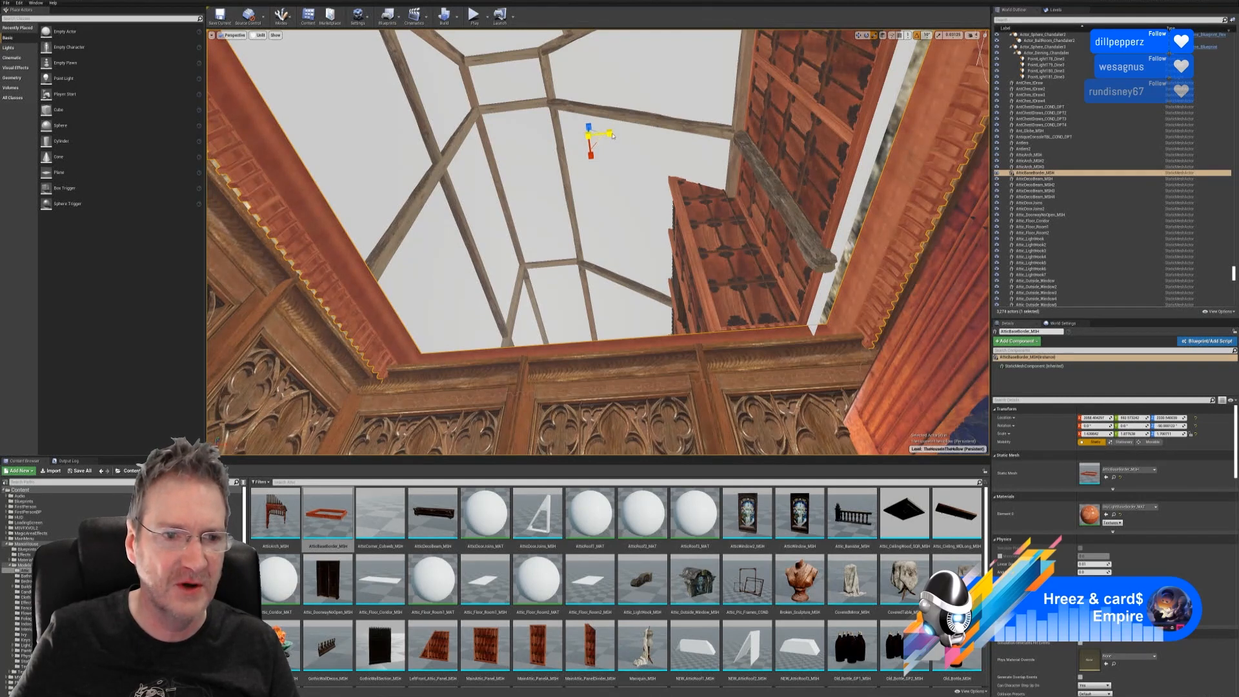
left_click_drag(613, 136, 599, 136)
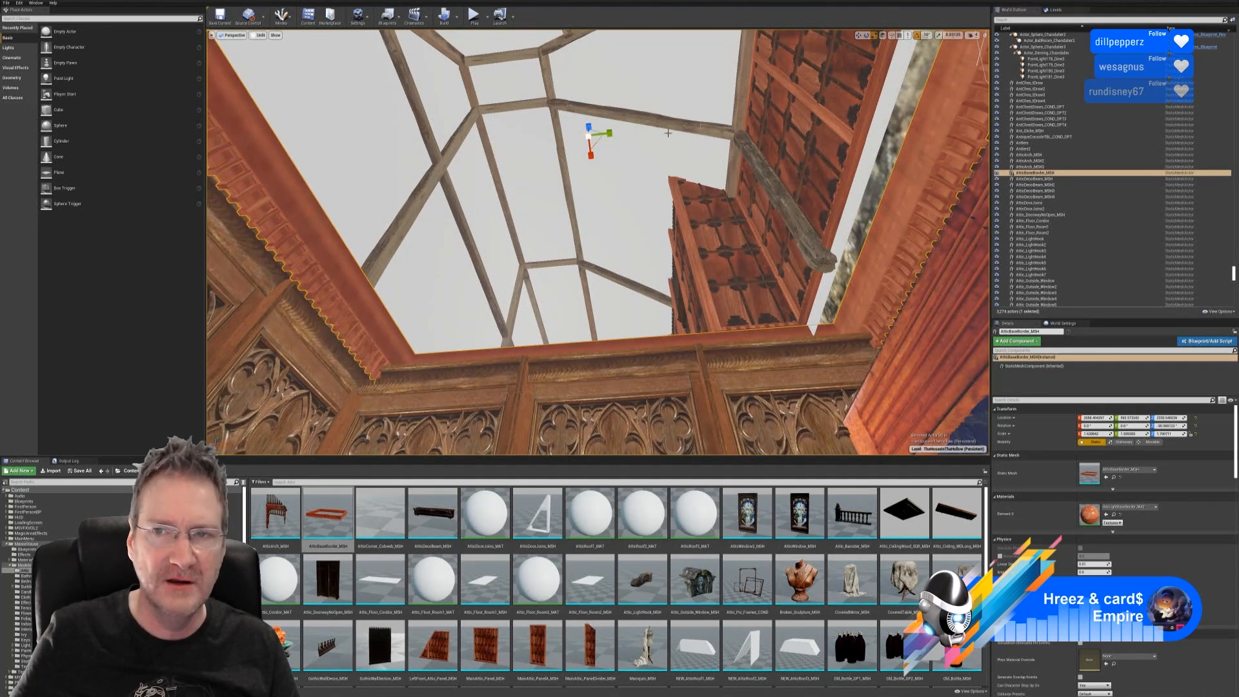
left_click(858, 35)
left_click_drag(599, 135, 597, 136)
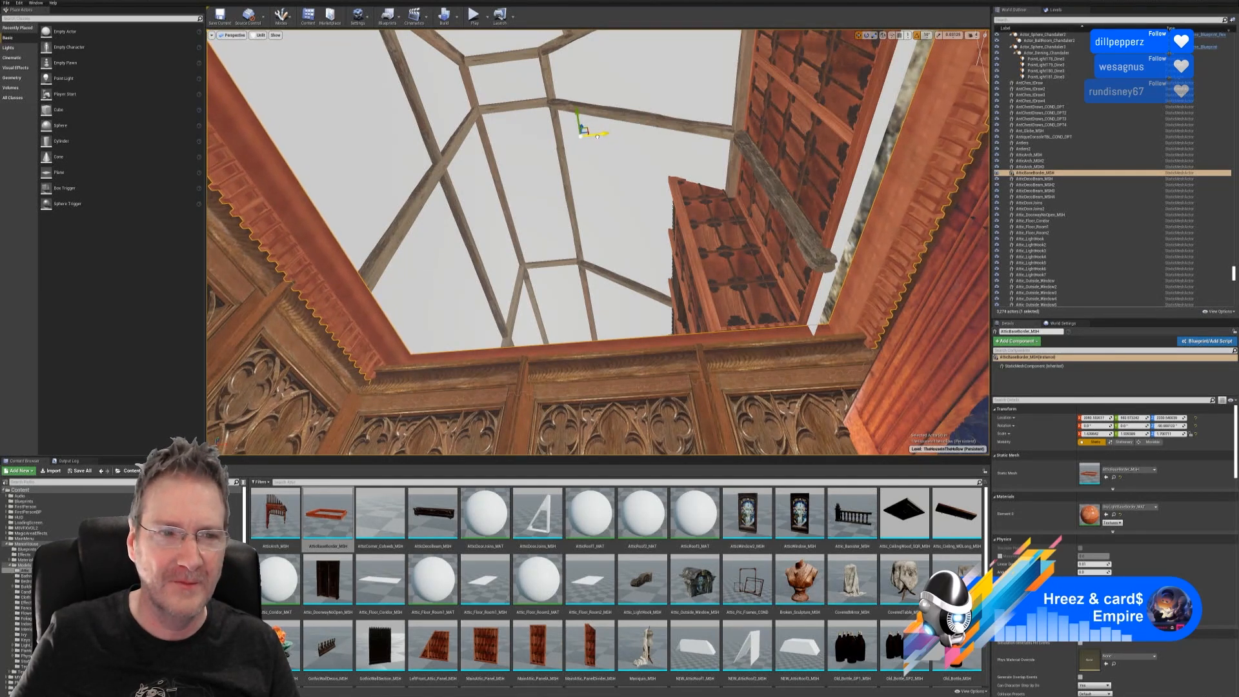
- Check the border corners against the carved wall panels, and reduce the frame's X scale slightly
right_click_drag(596, 160, 543, 189)
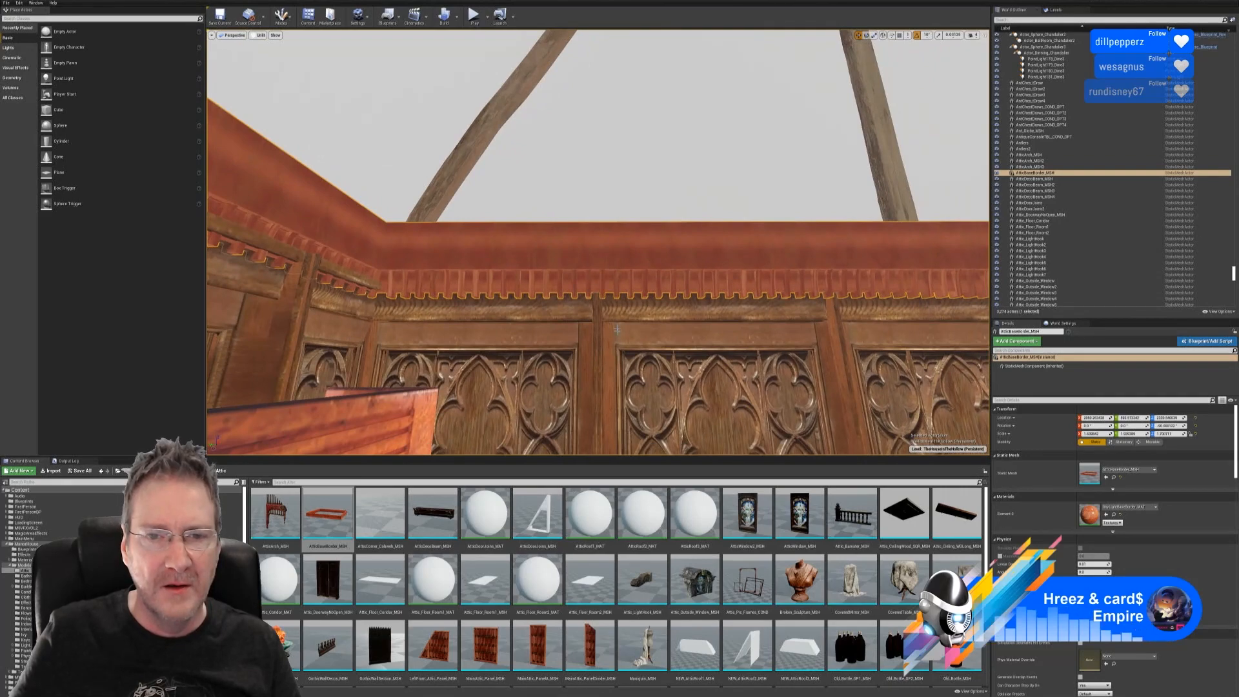
right_click_drag(616, 330, 649, 322)
left_click(872, 37)
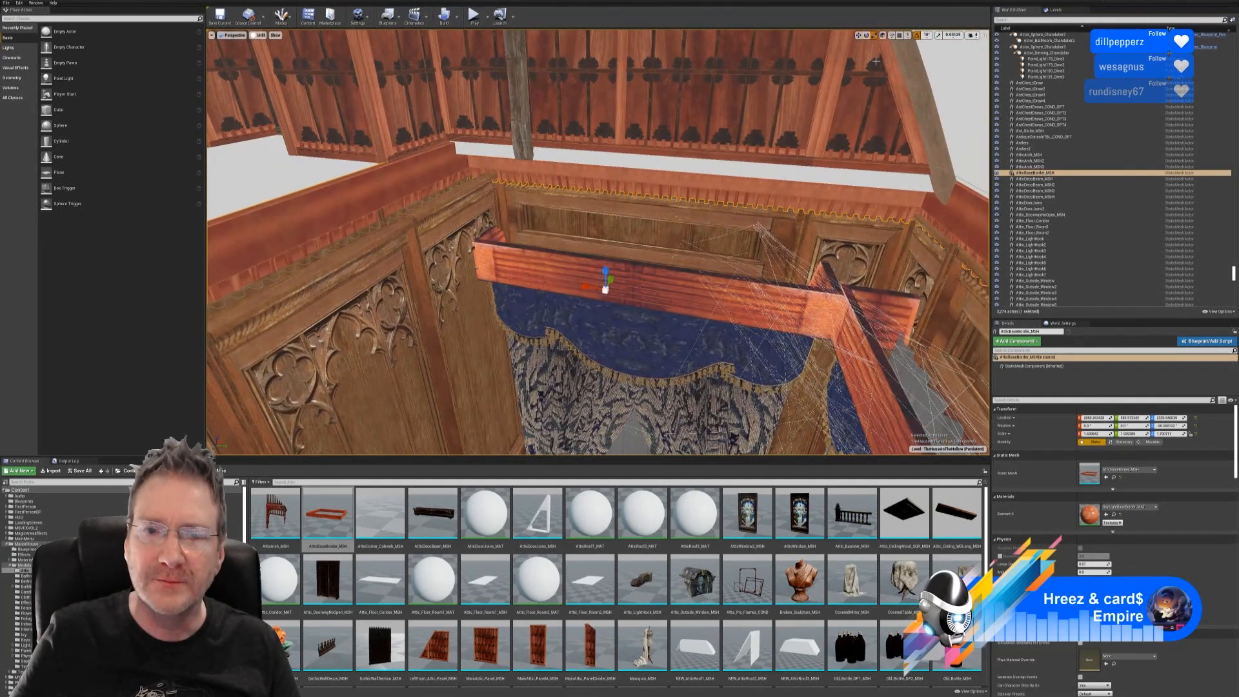
left_click_drag(586, 284, 597, 288)
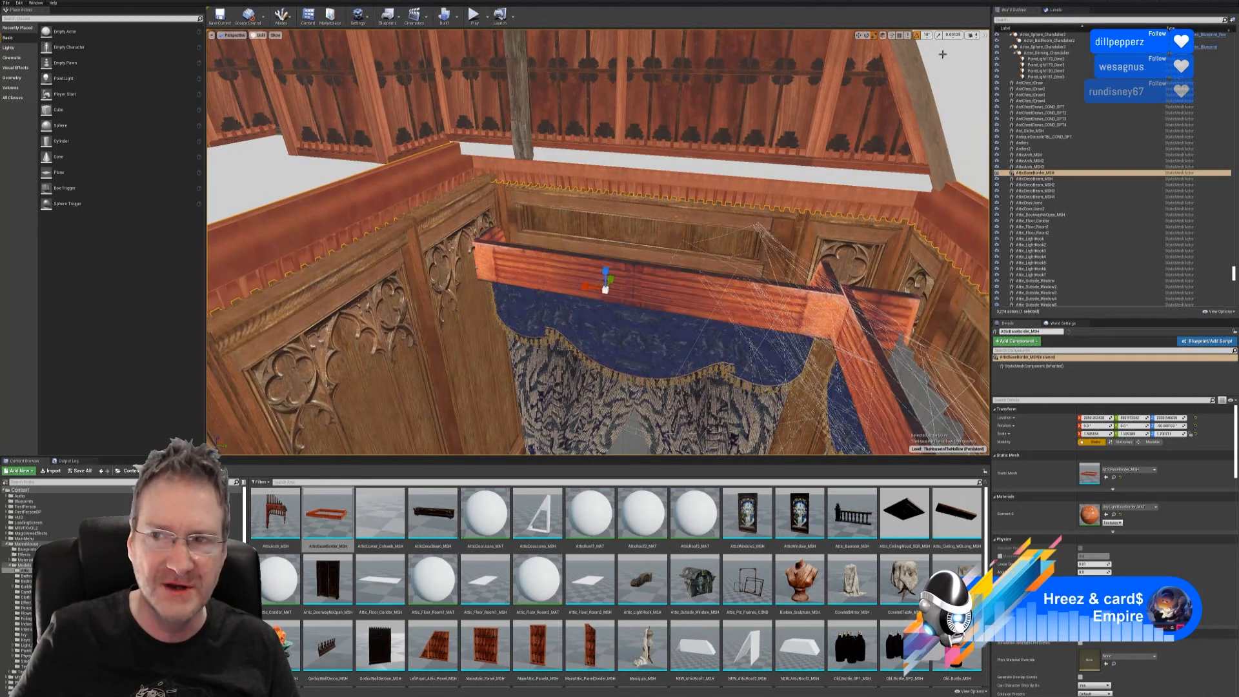
left_click(859, 36)
mouse_move(493, 241)
right_mouse_down()
mouse_move(503, 255)
mouse_move(490, 233)
mouse_move(477, 258)
mouse_move(495, 236)
right_mouse_up()
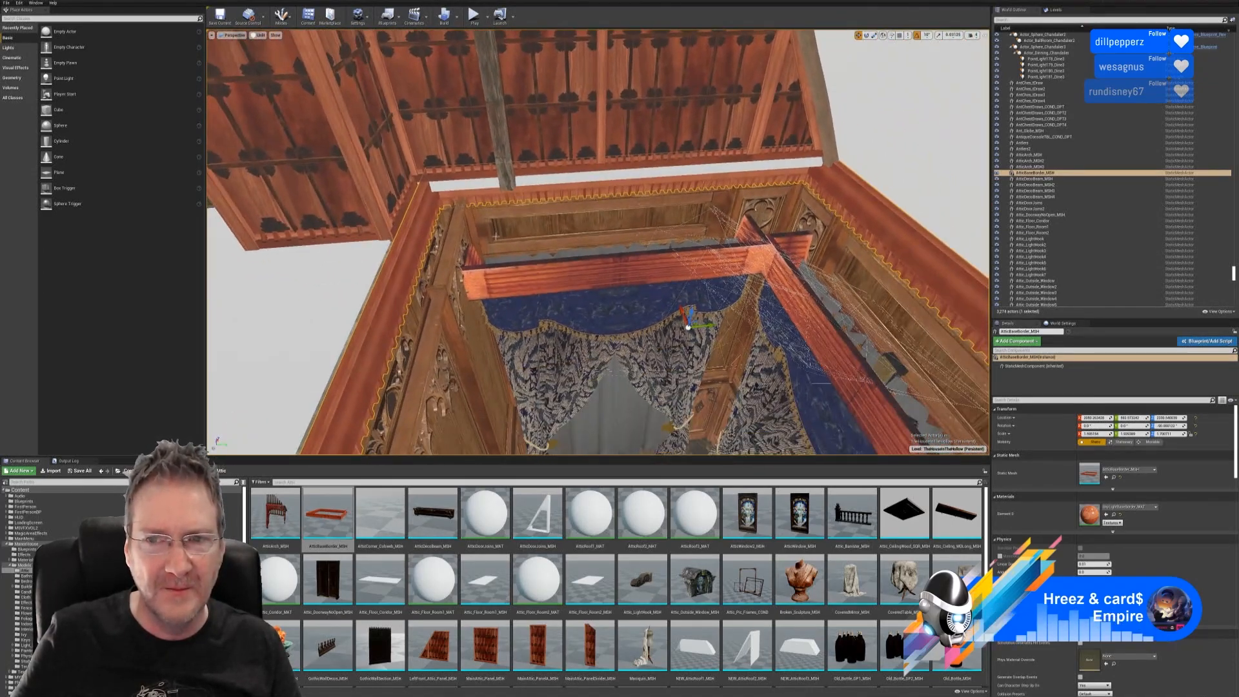
- Readjust the border frame's X scale and shift it along Y toward the wall panels above the curtains
left_click(873, 35)
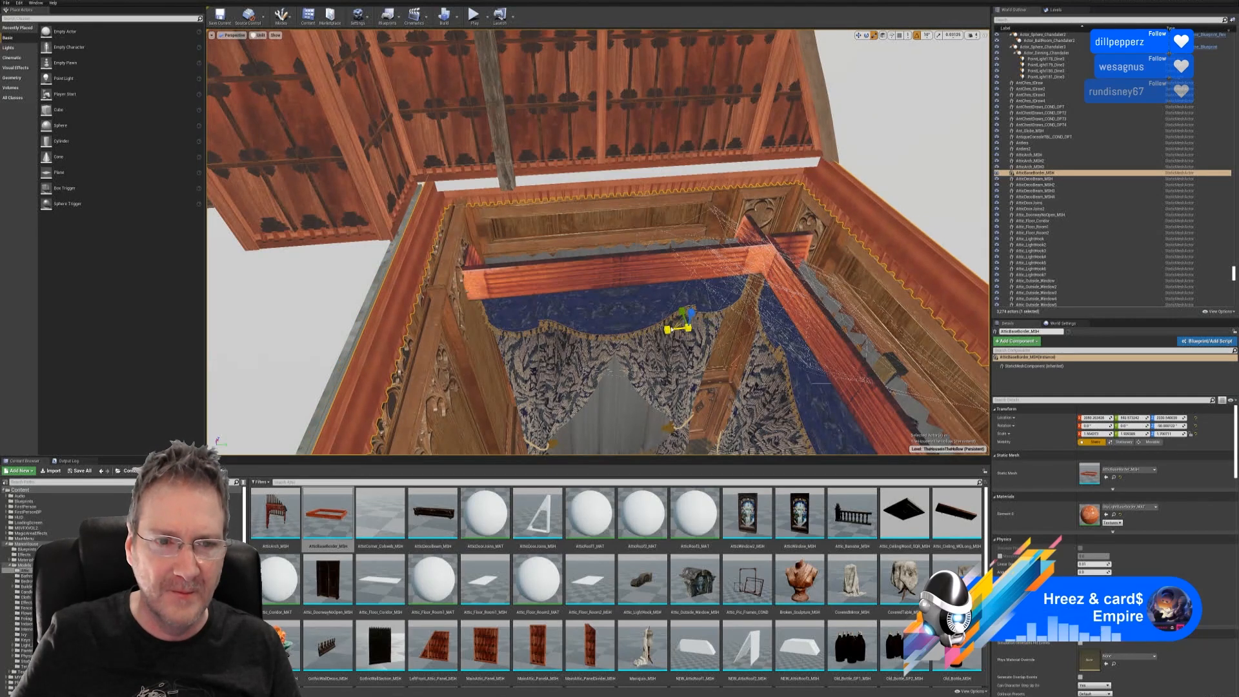
left_click(611, 395)
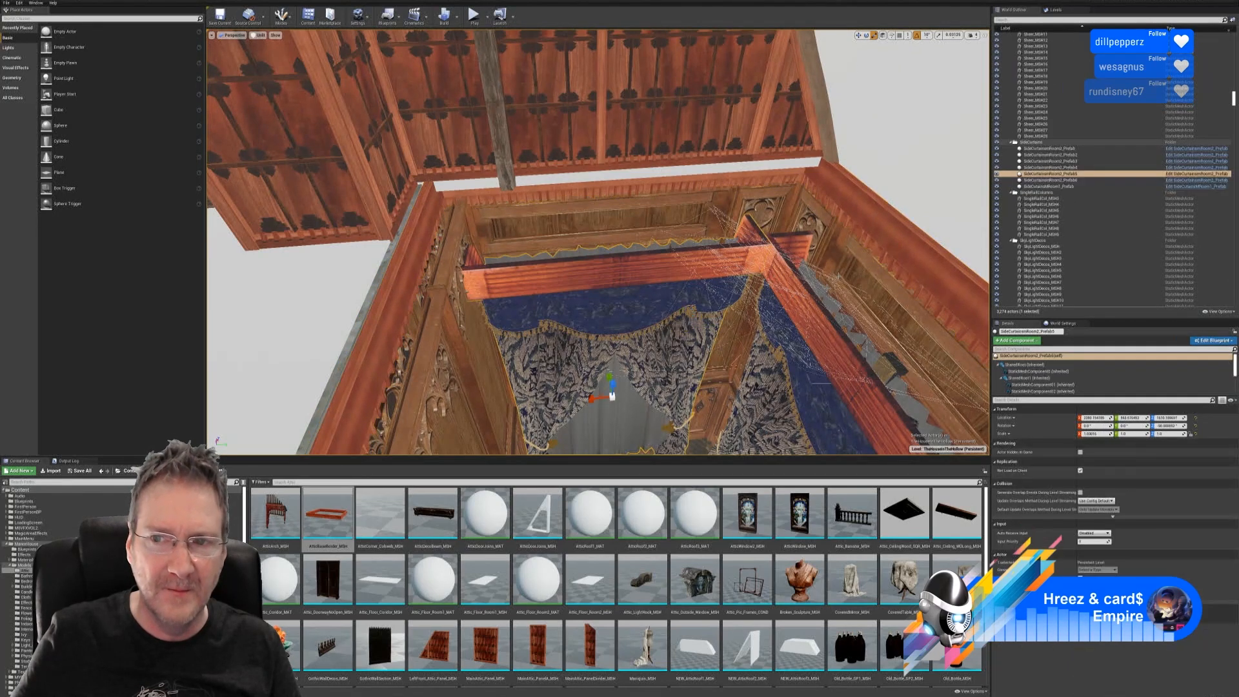
left_click(826, 198)
left_click(858, 36)
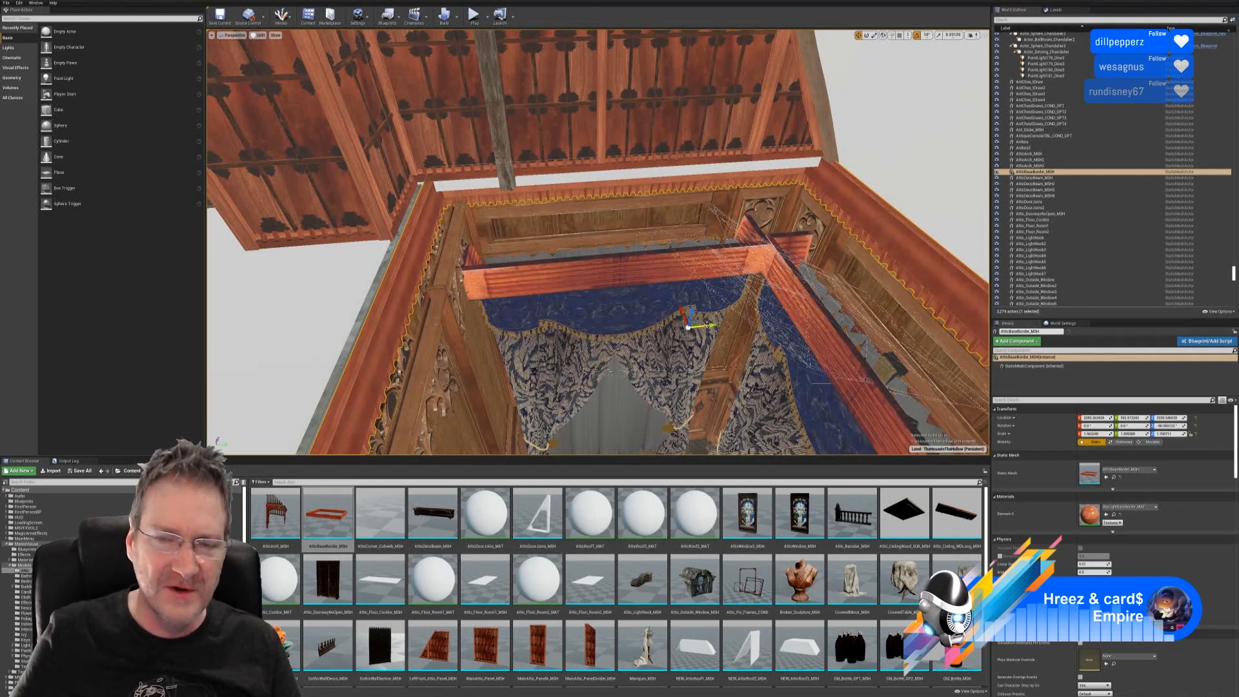
left_click_drag(709, 325, 716, 324)
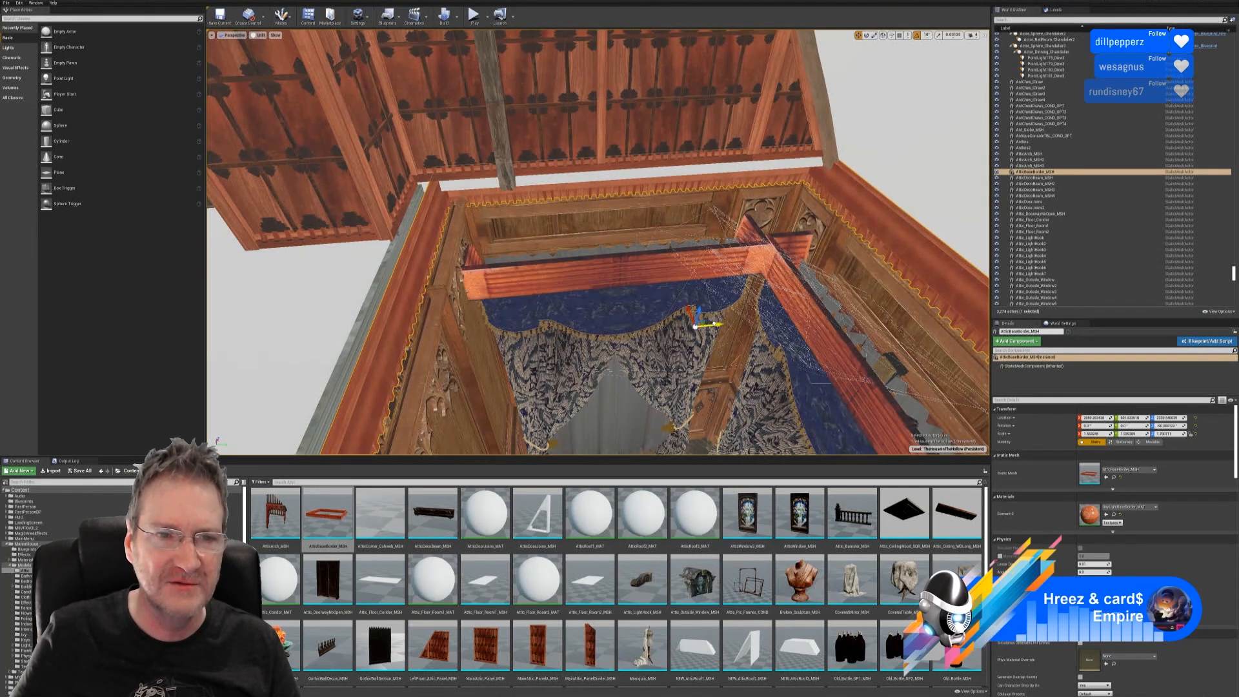
- Inspect the border's long side over the wall panels from above, and refine its X scale and Y position
middle_click_drag(716, 324, 706, 401)
right_click_drag(707, 401, 672, 323)
right_click_drag(683, 121, 488, 342)
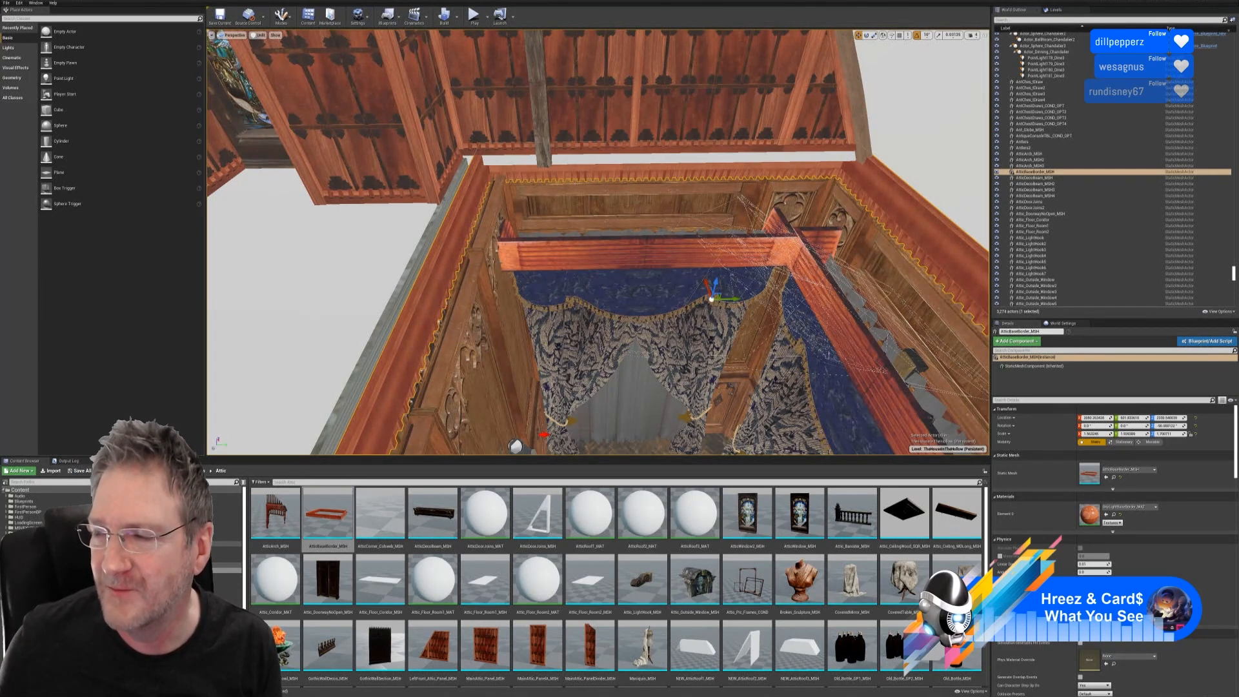
right_click_drag(494, 350, 546, 340)
key("w")
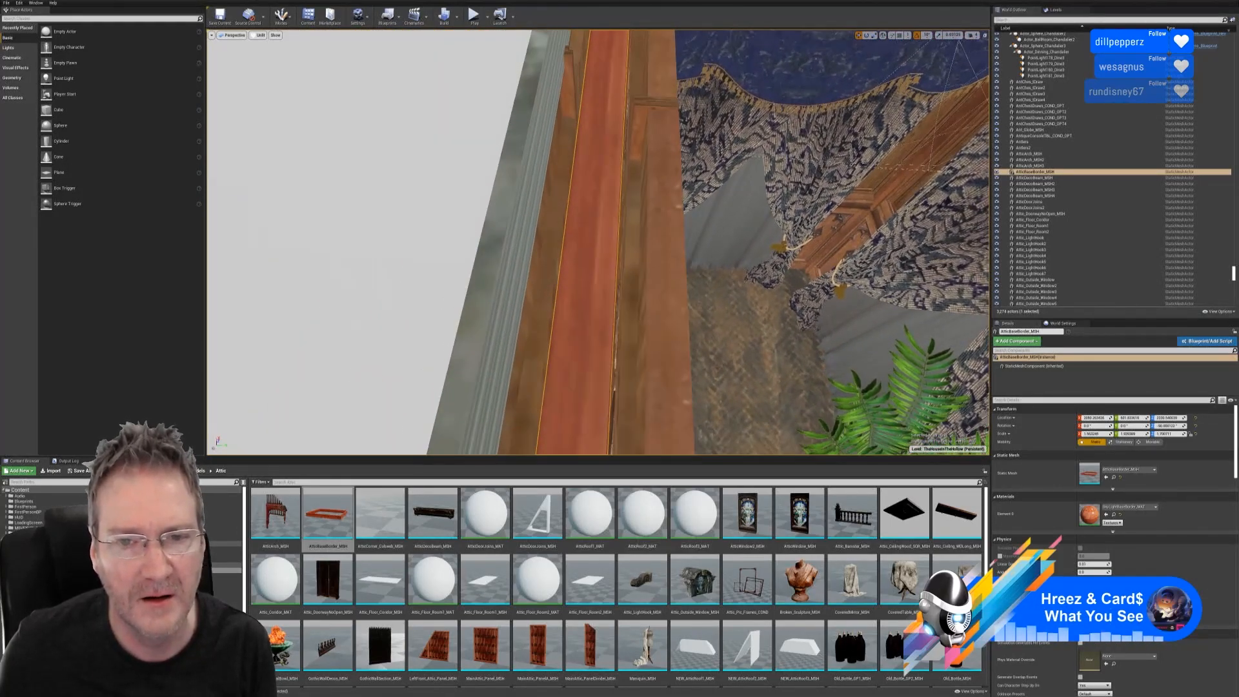
key("d")
right_click_drag(597, 242, 496, 252)
right_click_drag(597, 242, 621, 233)
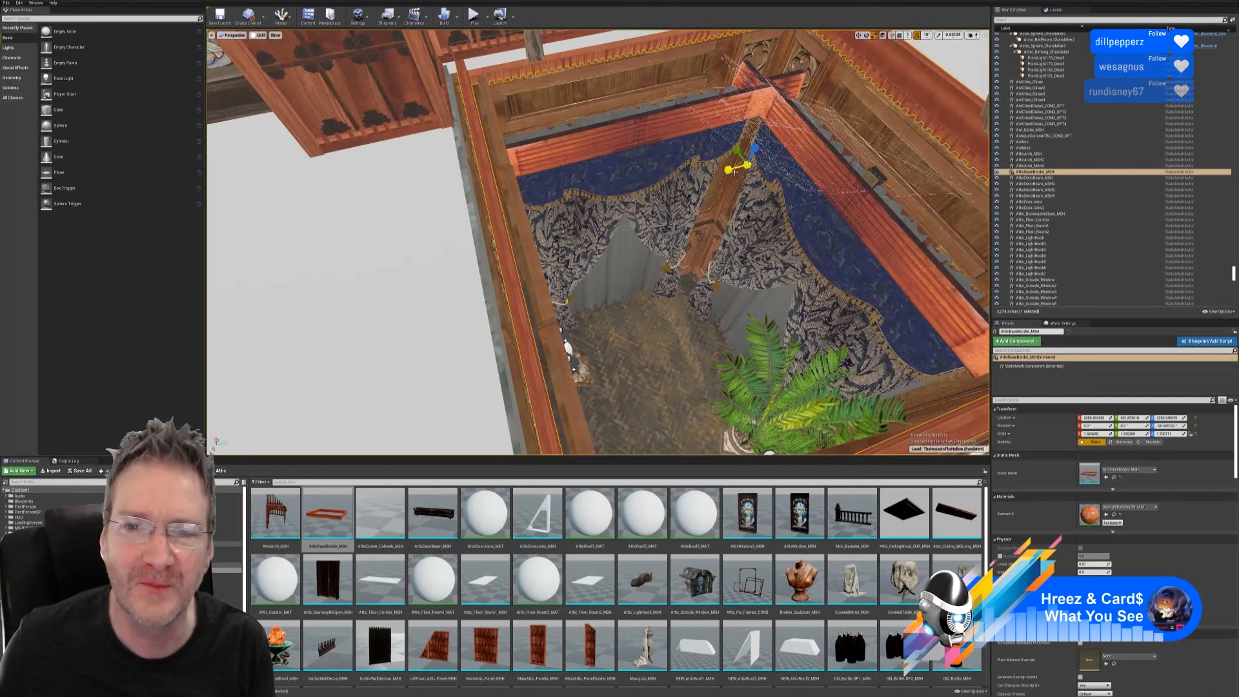
left_click_drag(727, 171, 727, 169)
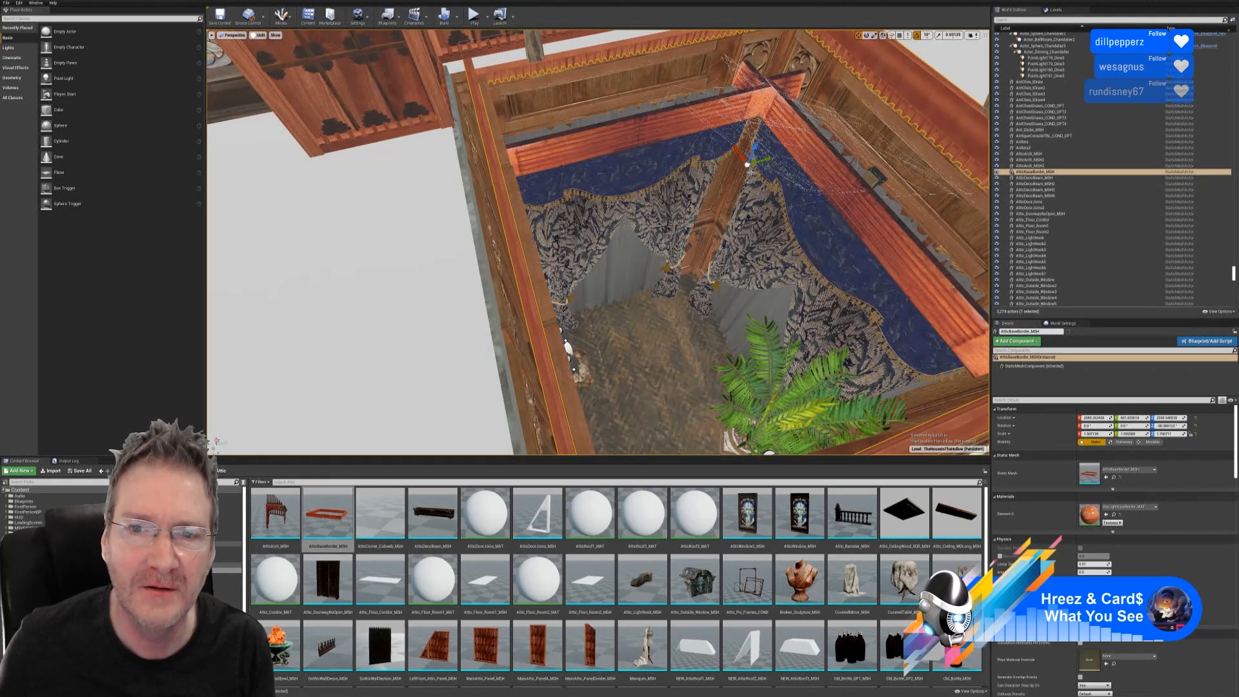
left_click_drag(763, 162, 769, 158)
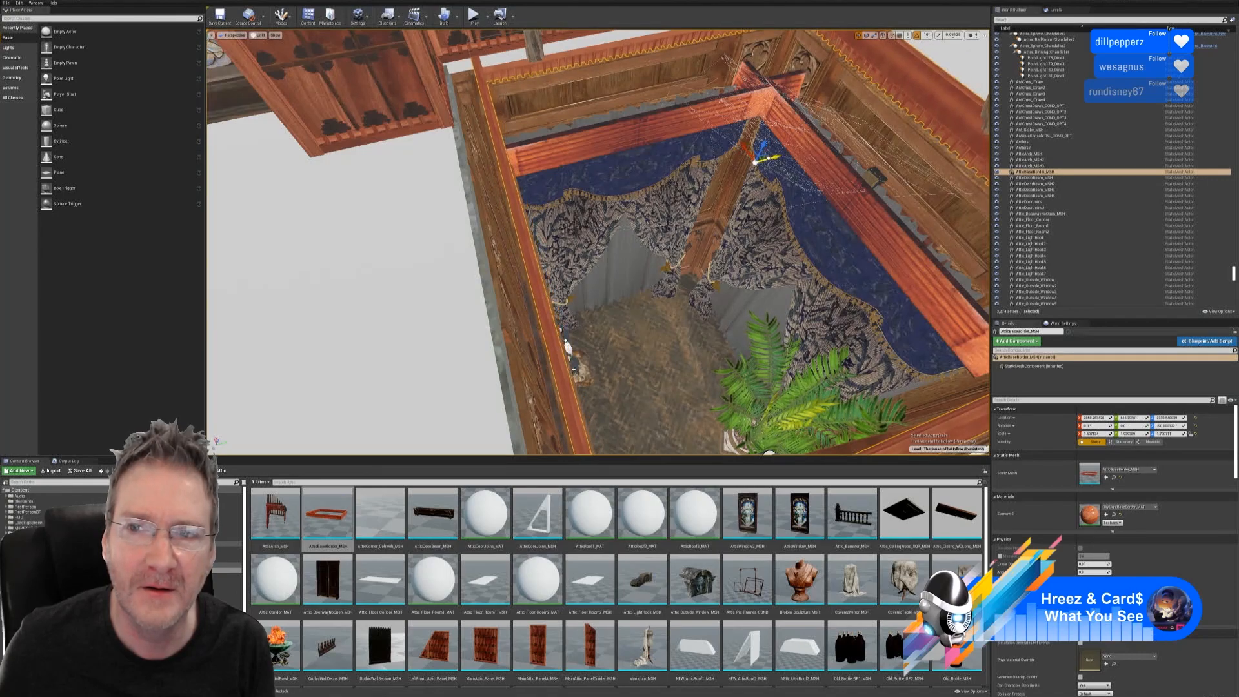
- Trim the border frame's X scale once more and move it slightly along Y to centre it on the walls
right_click_drag(633, 255, 584, 258)
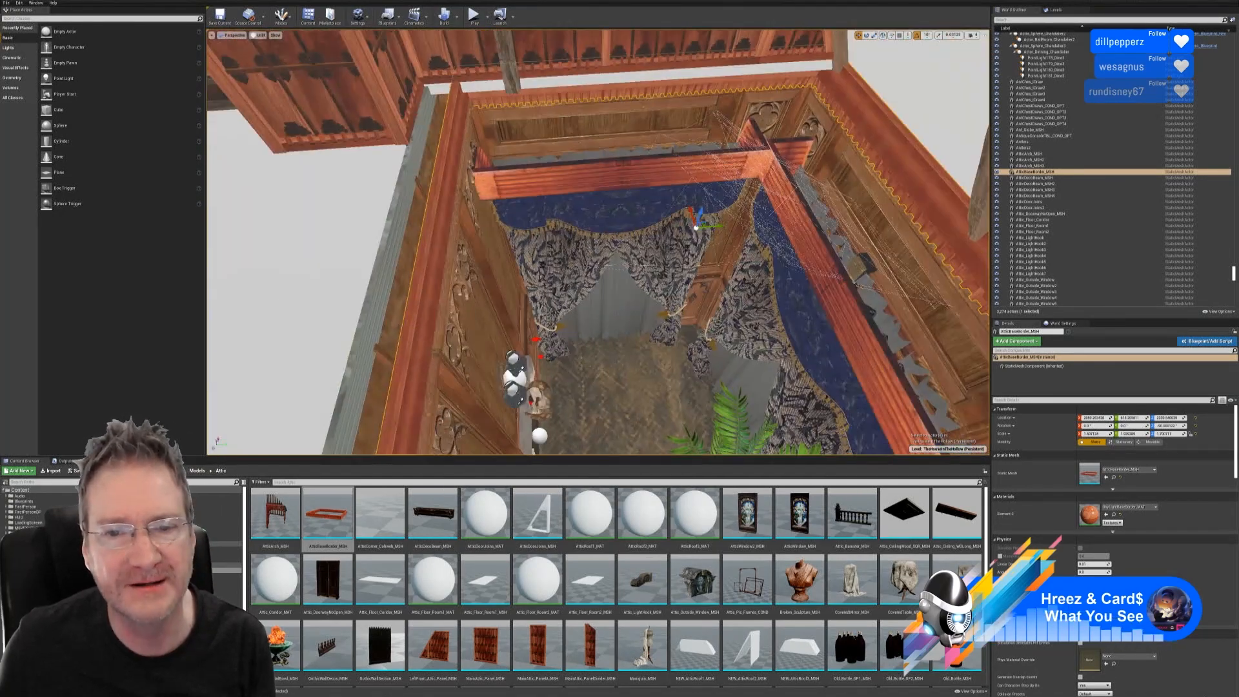
left_click(874, 35)
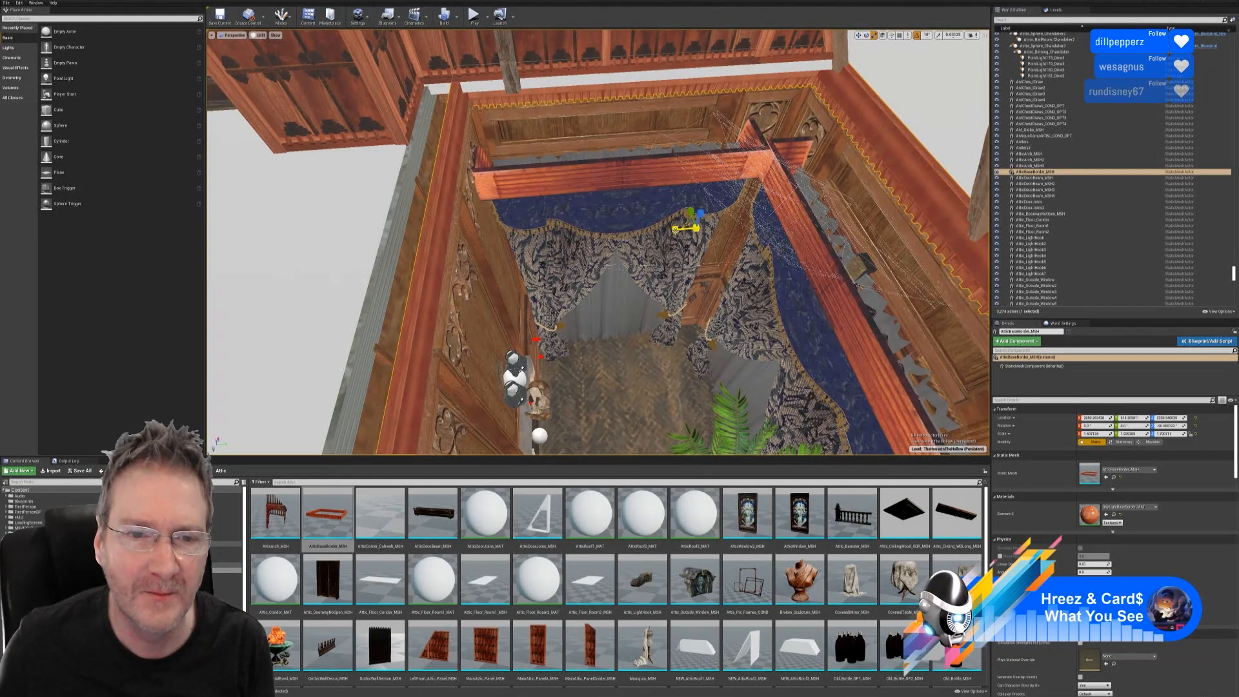
left_click_drag(675, 233, 677, 233)
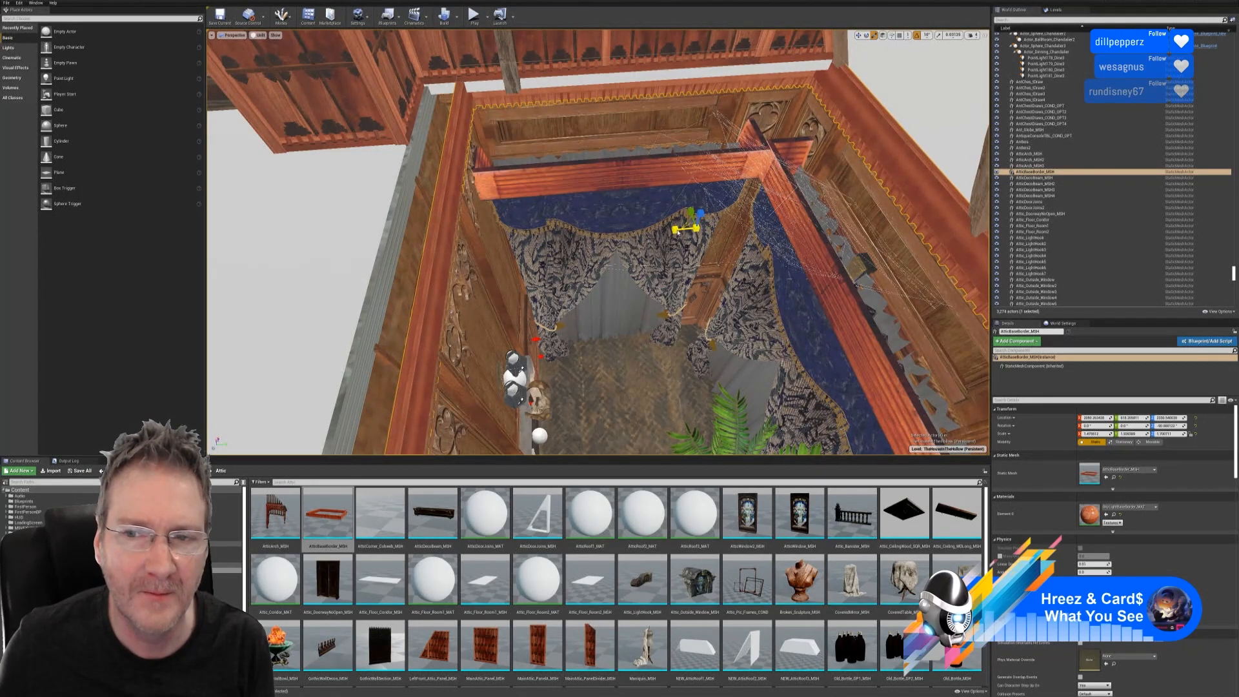
left_click(678, 233)
left_click(854, 122)
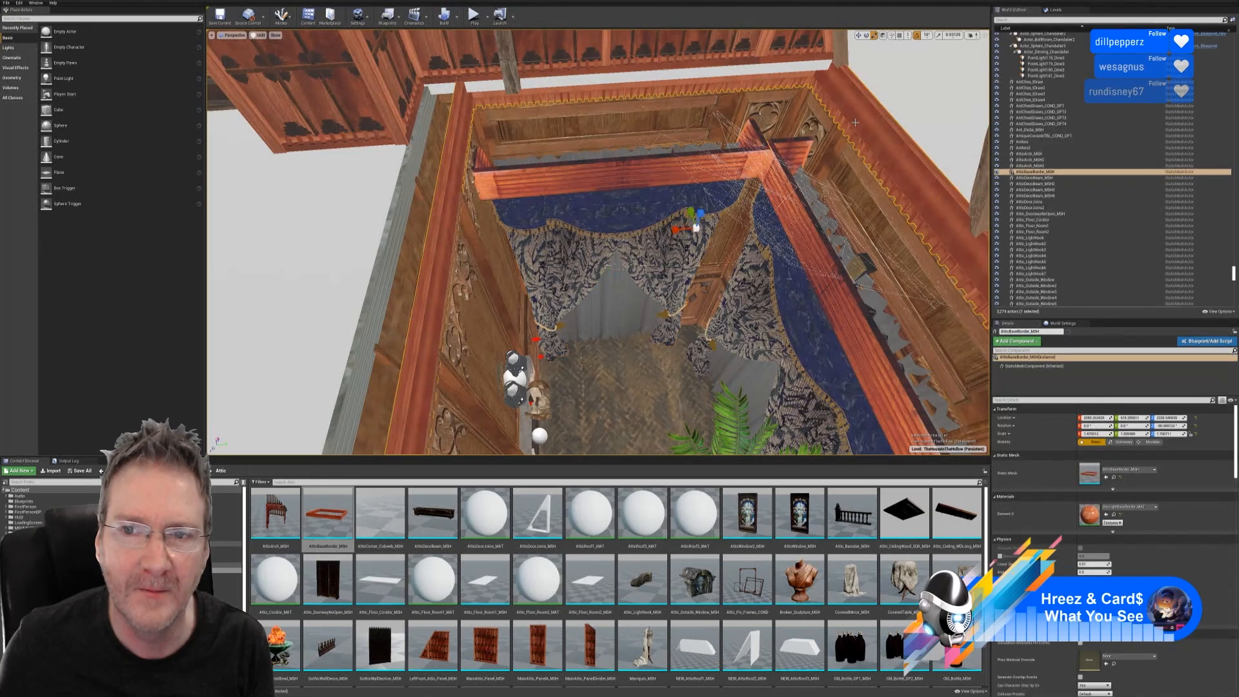
left_click(859, 35)
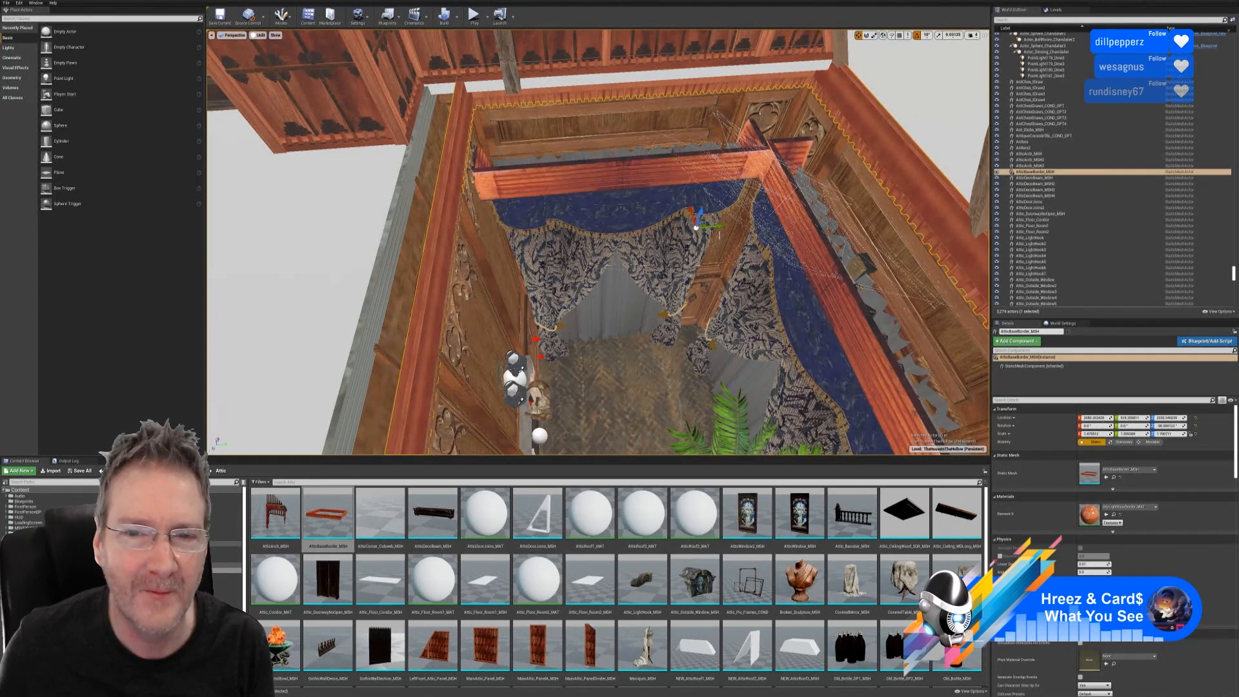
left_click_drag(709, 226, 712, 225)
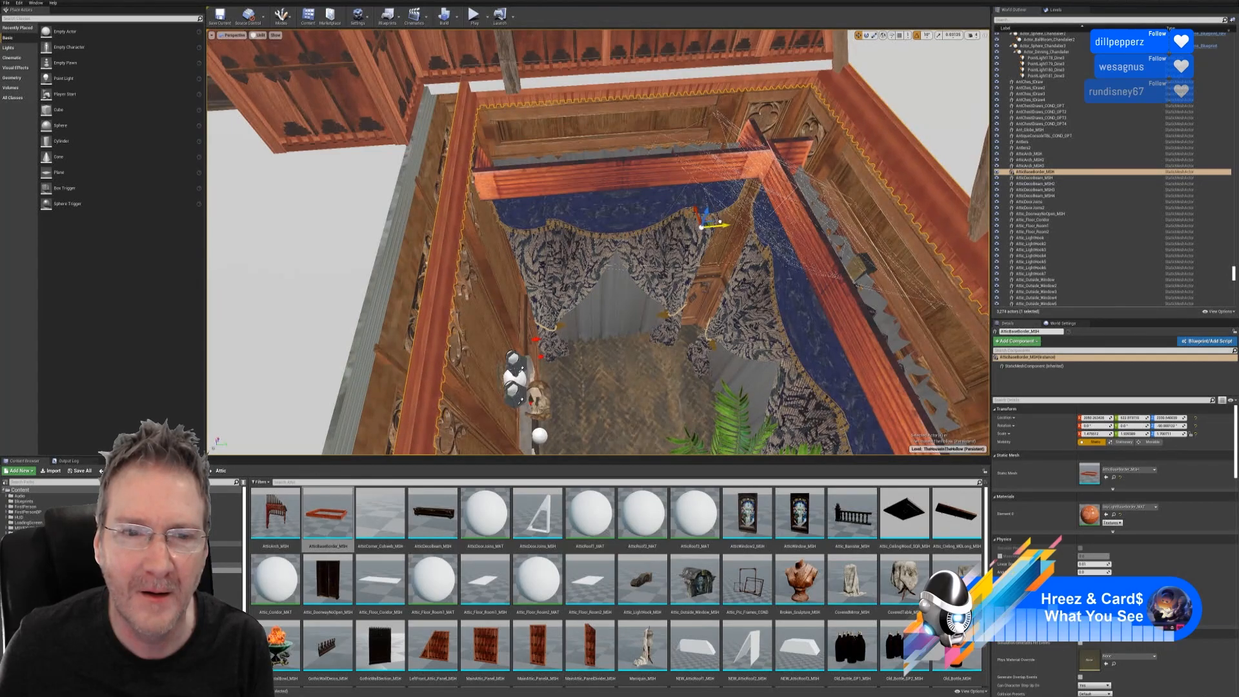
- Inspect the border's fit beneath the tiled attic panels, and select the roof frame together with the attic roof mesh
right_click_drag(598, 242, 552, 227)
right_click_drag(494, 256, 494, 255)
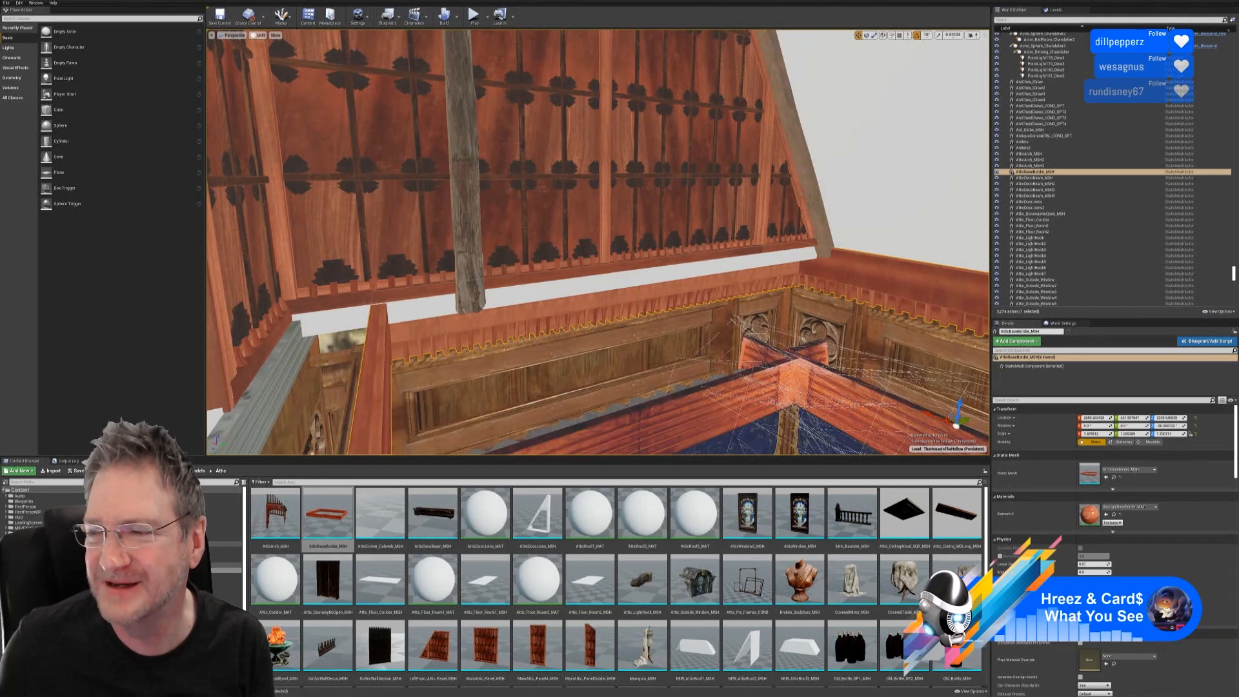
right_click_drag(494, 256, 542, 276)
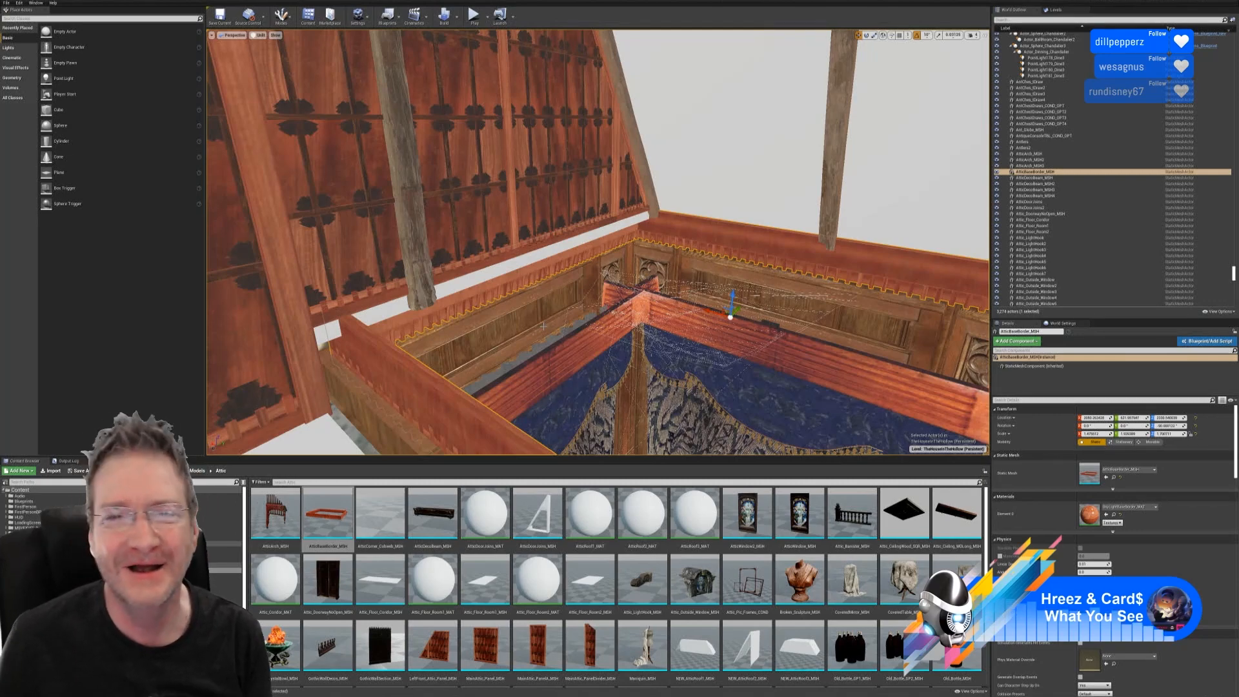
right_click_drag(542, 276, 584, 296)
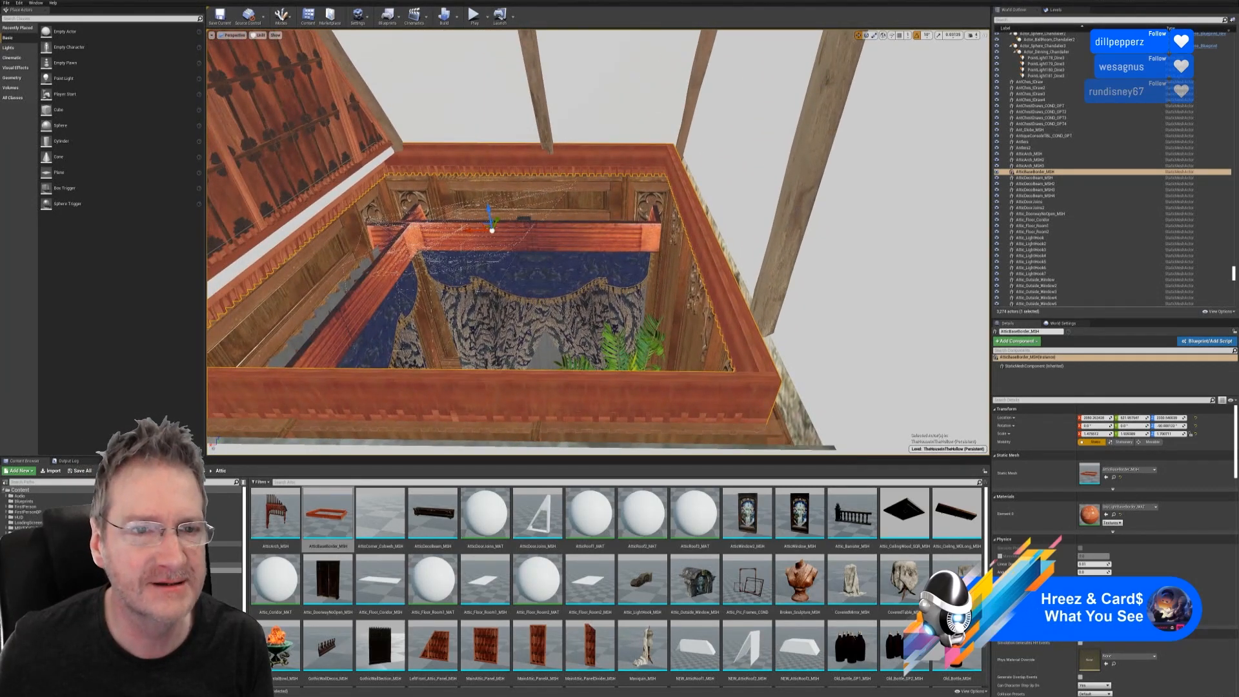
left_click(792, 219)
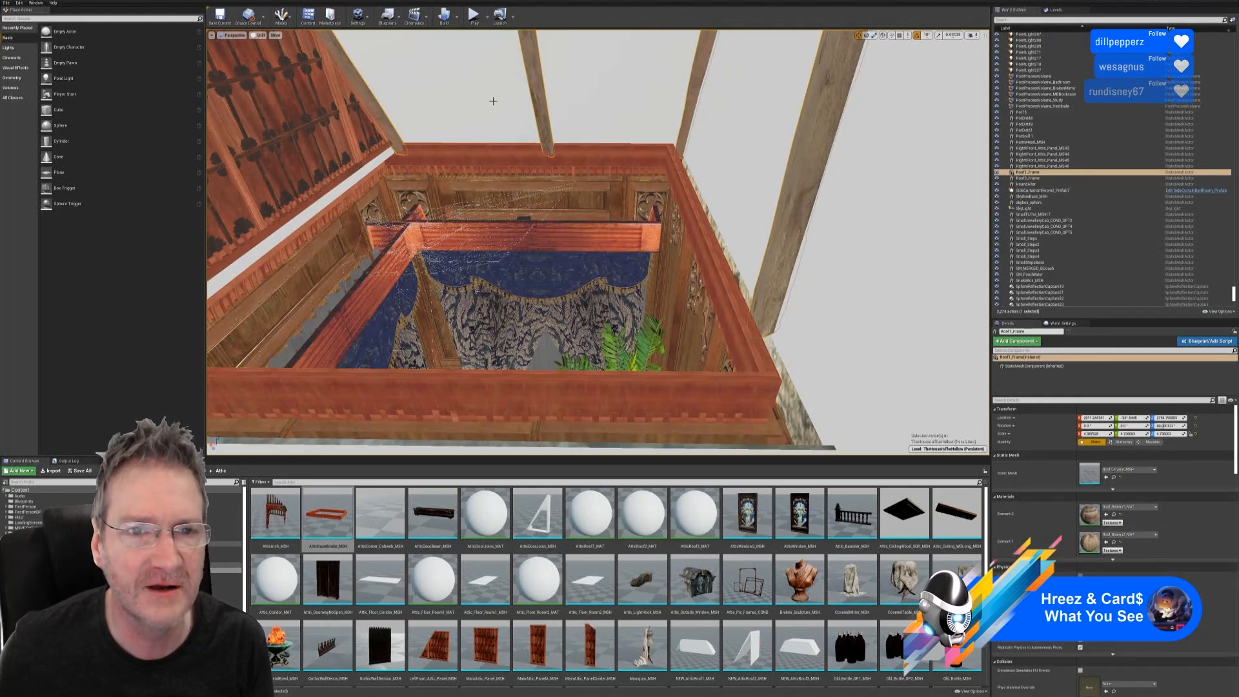
left_click(718, 223, "ctrl")
right_click_drag(735, 195, 609, 179)
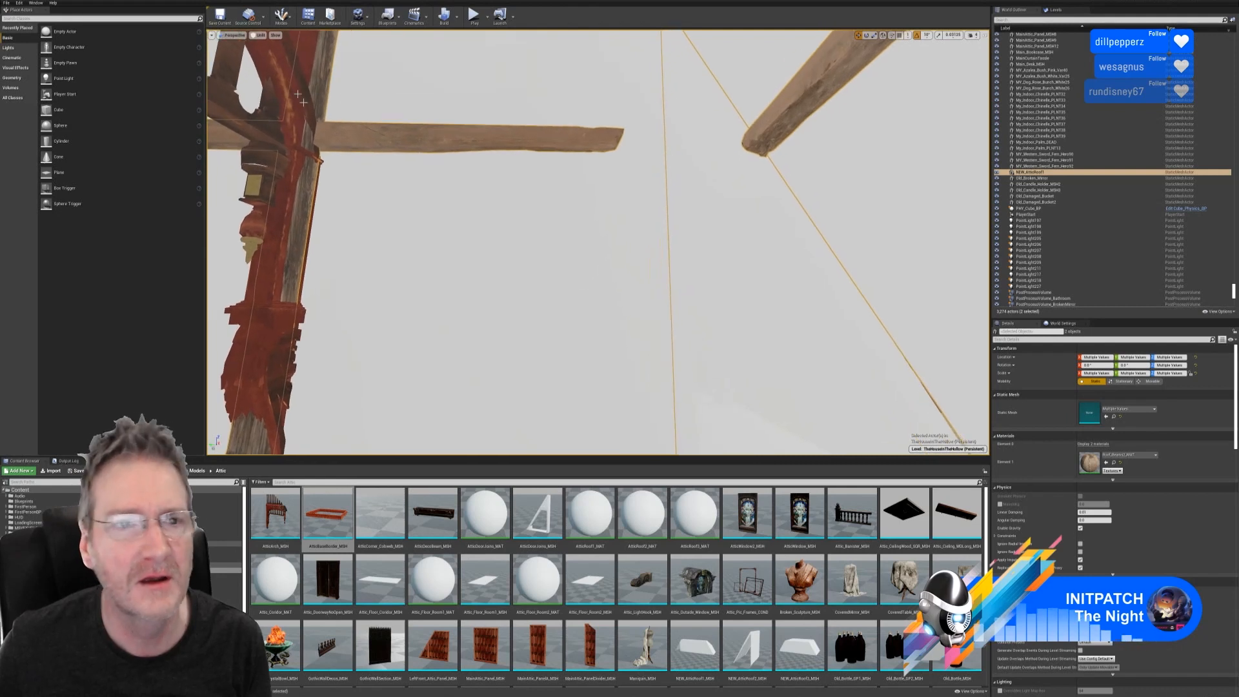
- Switch the viewport to Lit shading and view the attic corner beside the window recess
left_click(261, 36)
left_click(257, 56)
left_click(257, 43)
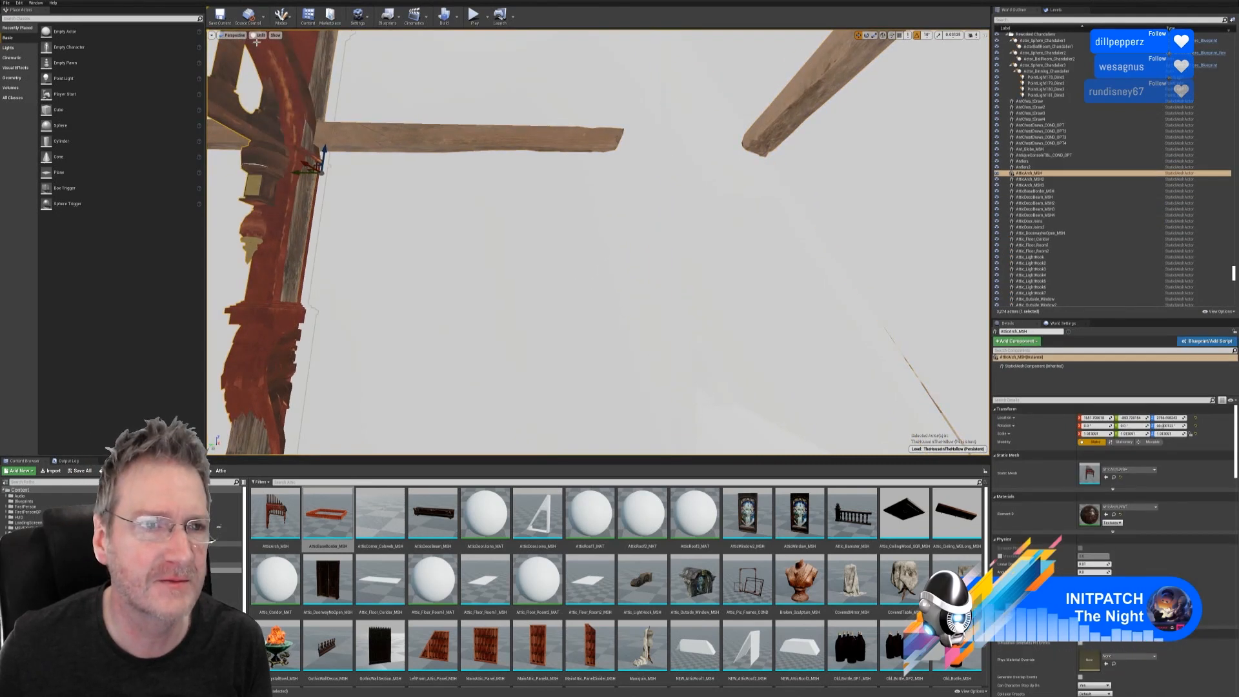
left_click(259, 36)
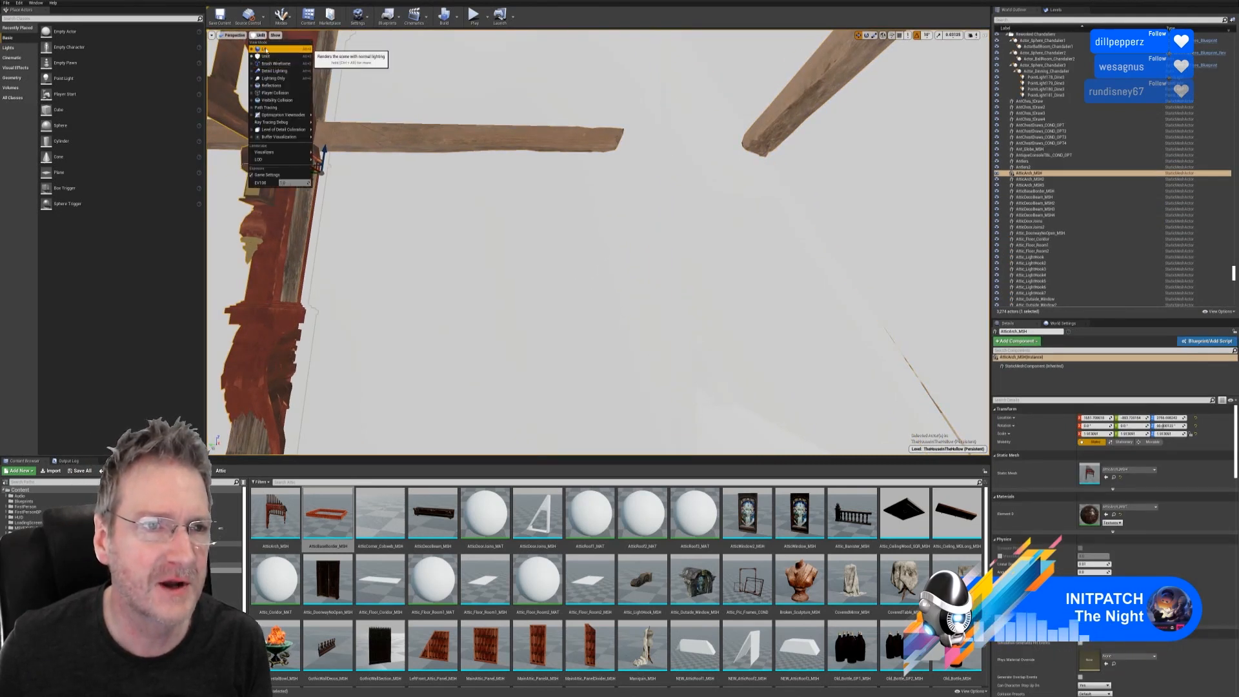
left_click(260, 49)
right_click_drag(564, 269, 588, 308)
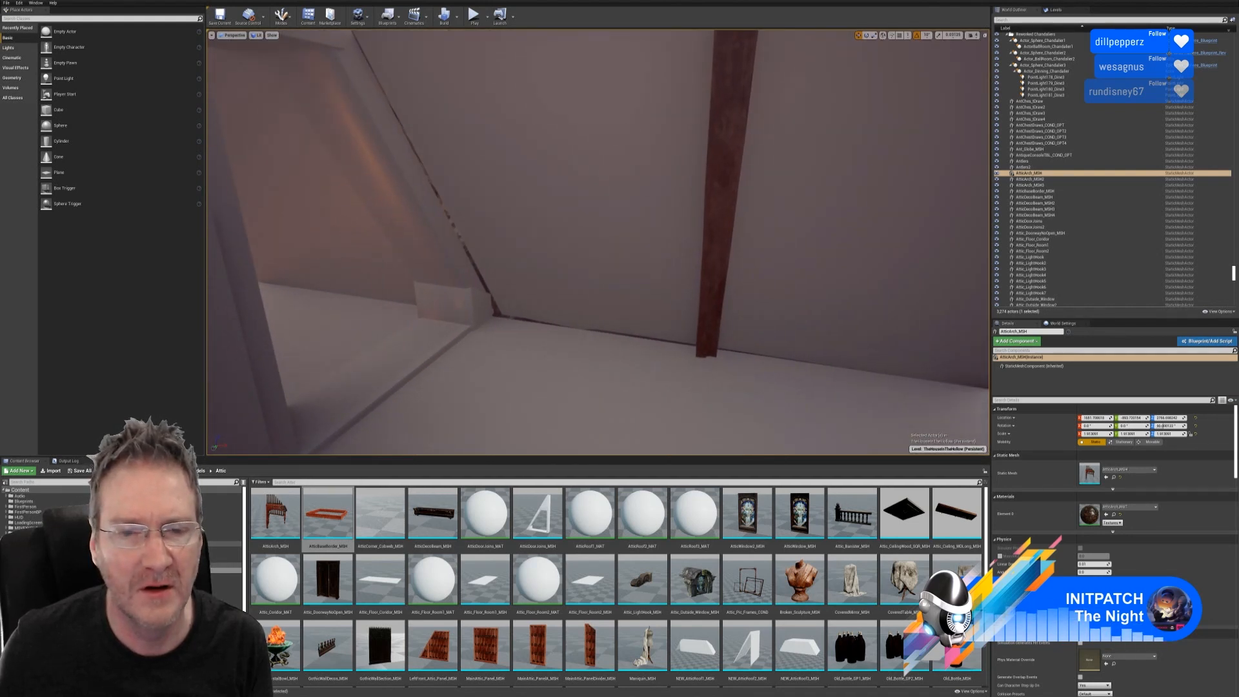
- Move the angled side piece of the window recess along X toward the sloping roof
left_click(432, 335)
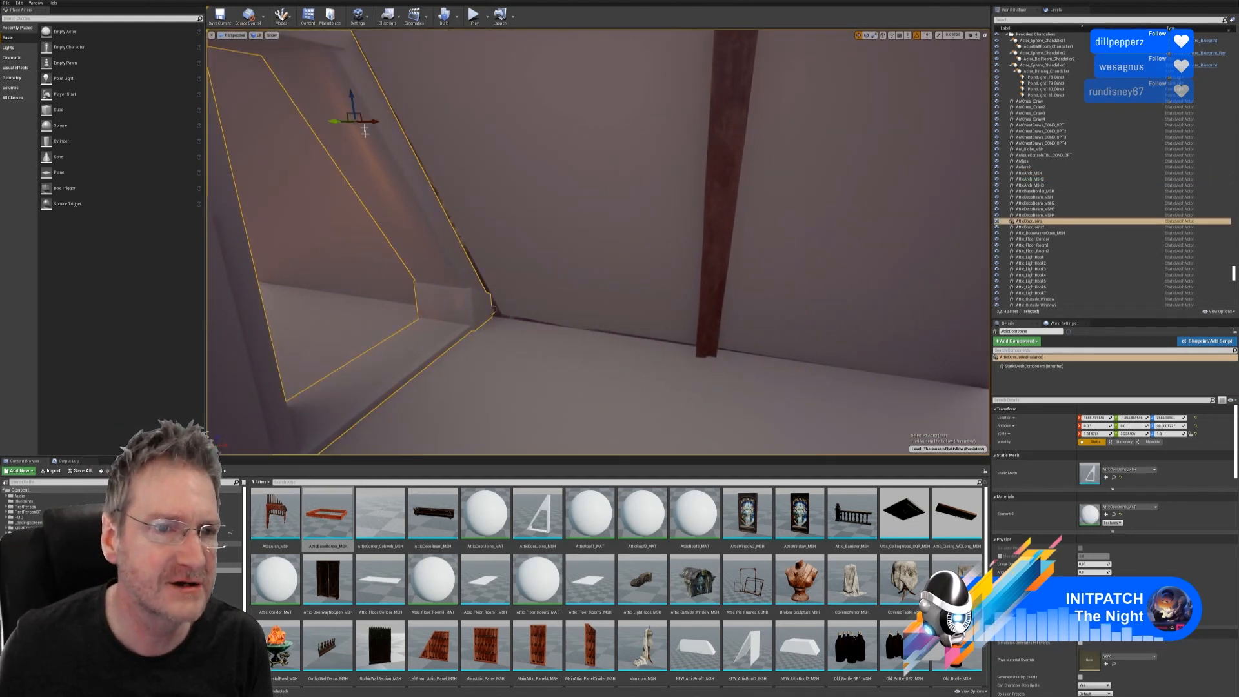
right_click_drag(364, 131, 348, 129)
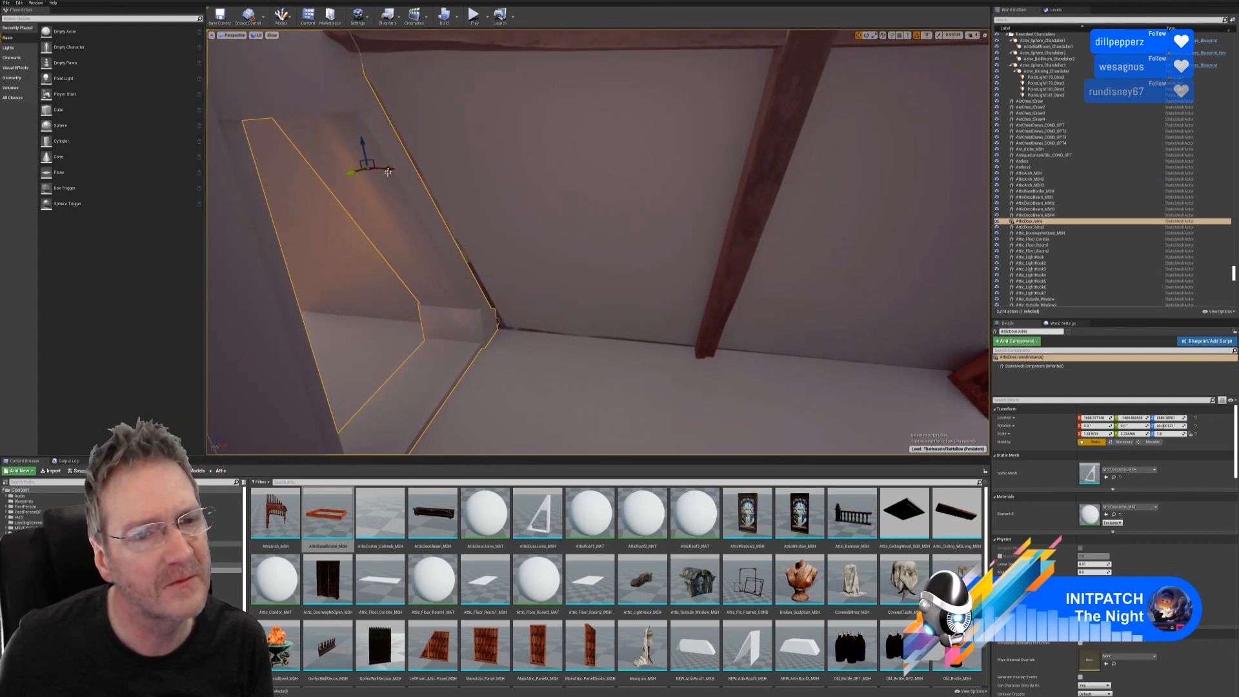
left_click_drag(392, 168, 401, 166)
- Nudge the angled side piece of the window recess along X so it lines up with the sloping roof
right_click_drag(549, 283, 498, 318)
right_click_drag(615, 237, 451, 233)
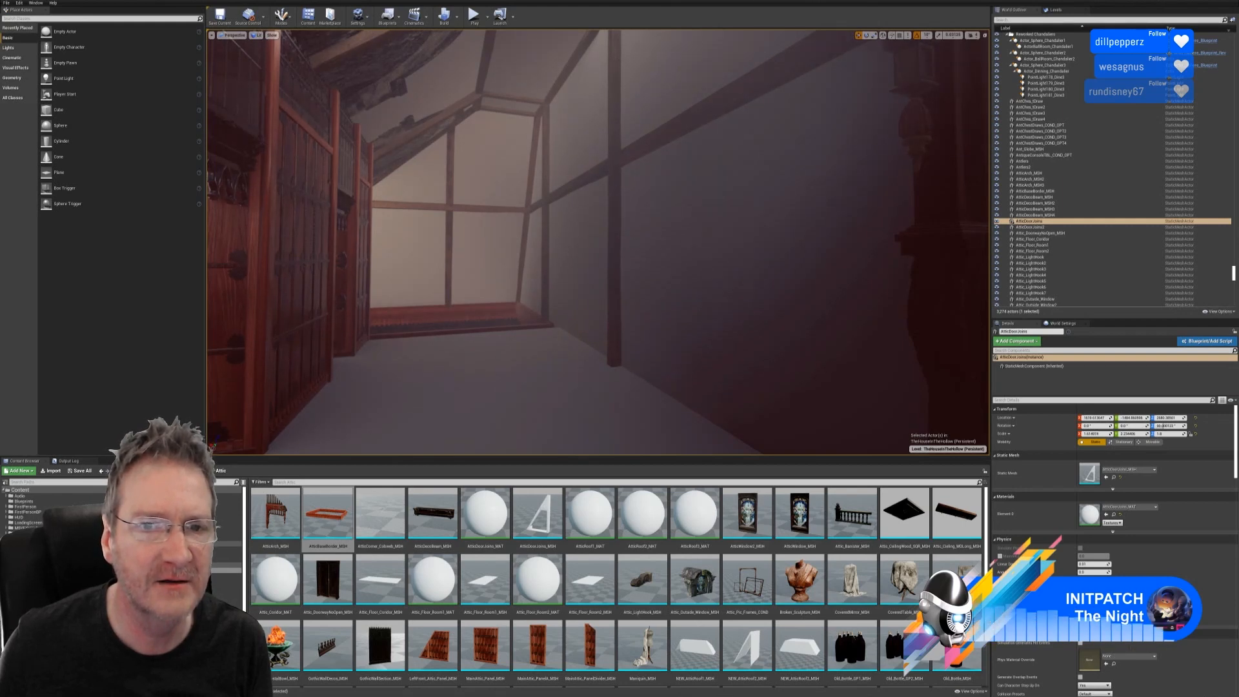
left_click(477, 349)
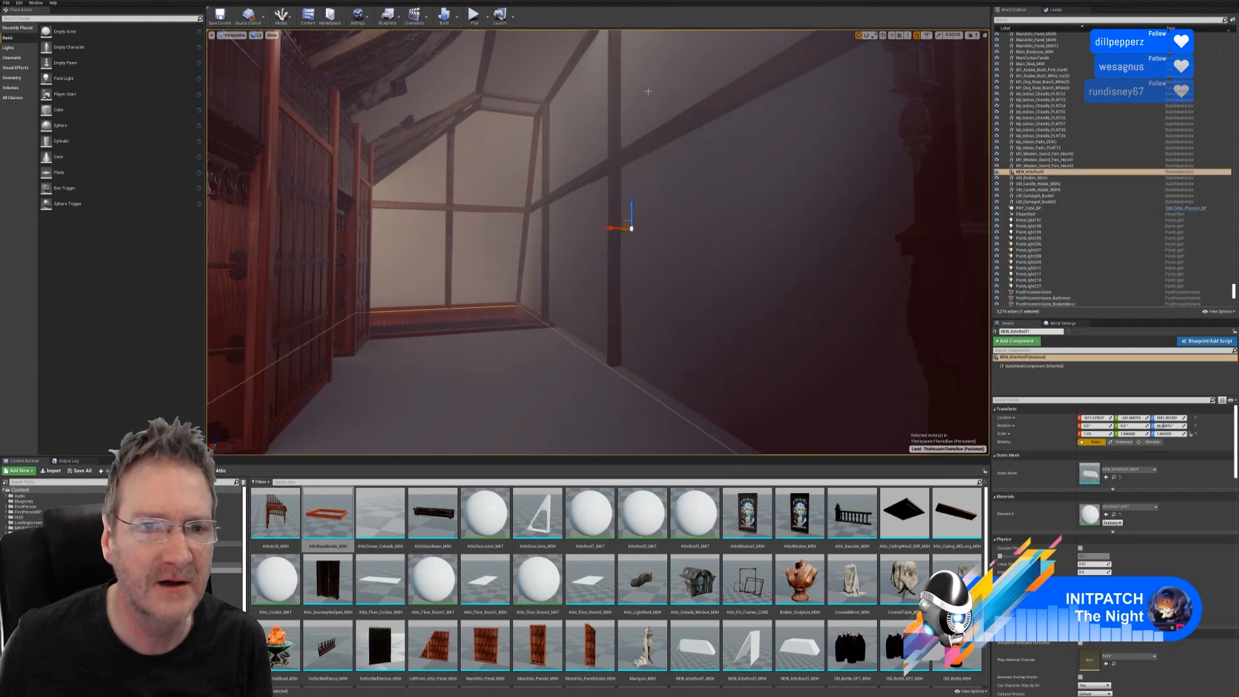
left_click(491, 372)
right_click_drag(491, 372, 800, 374)
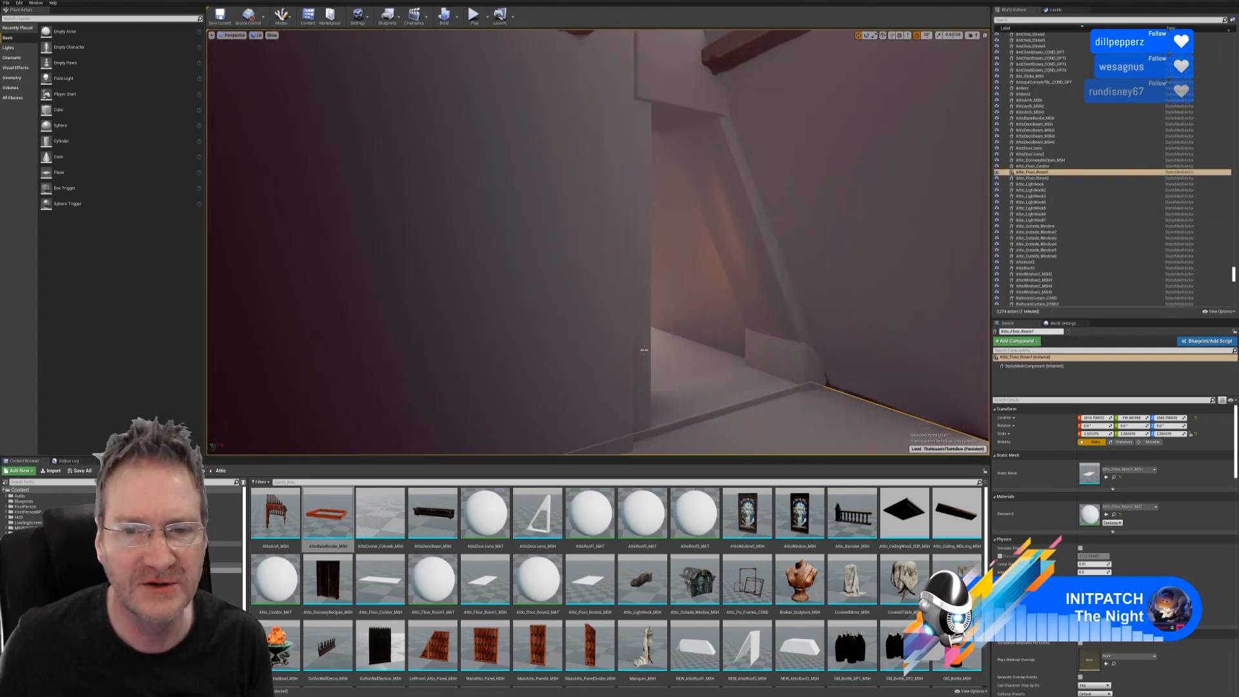
left_click(729, 216)
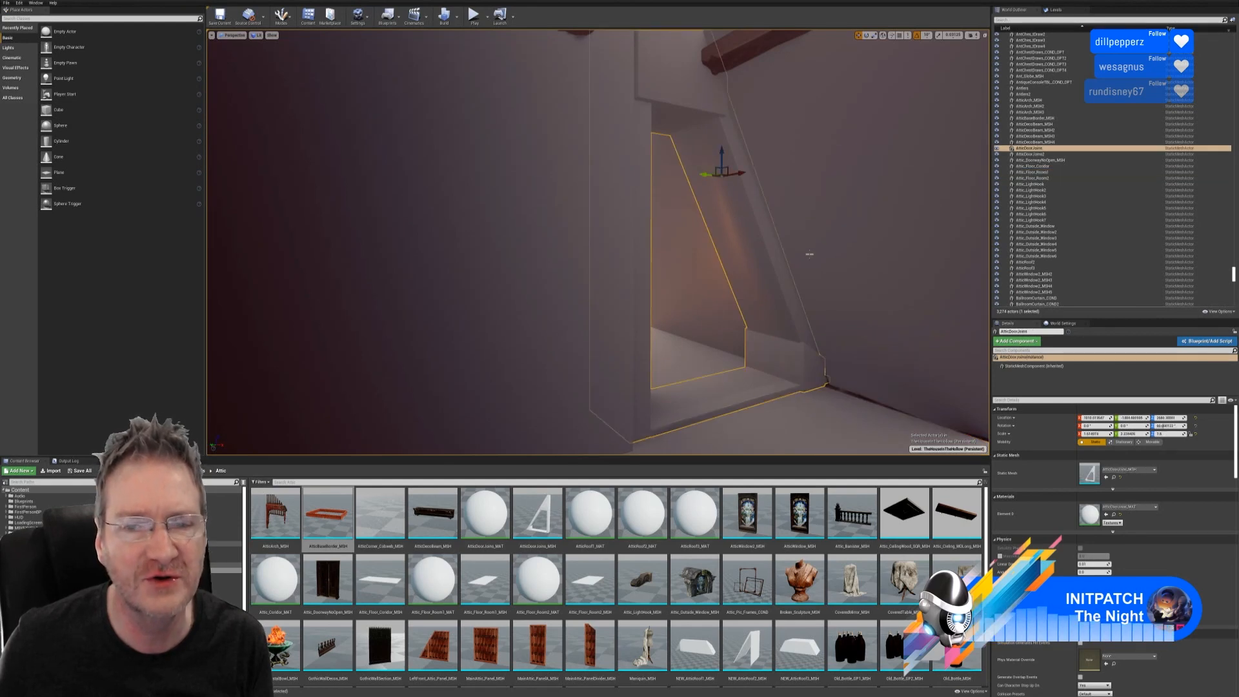
right_click_drag(809, 254, 684, 309)
mouse_move(598, 242)
right_mouse_down()
mouse_move(548, 243)
mouse_move(594, 241)
right_mouse_up()
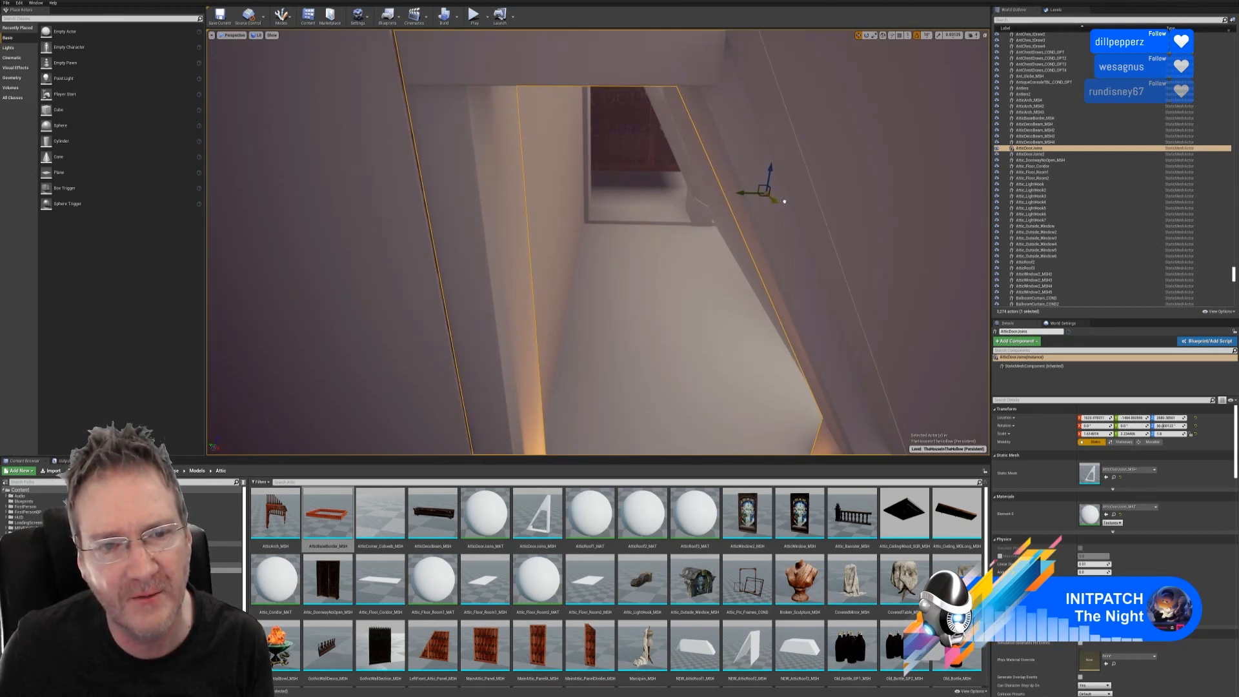
left_click_drag(812, 200, 800, 211)
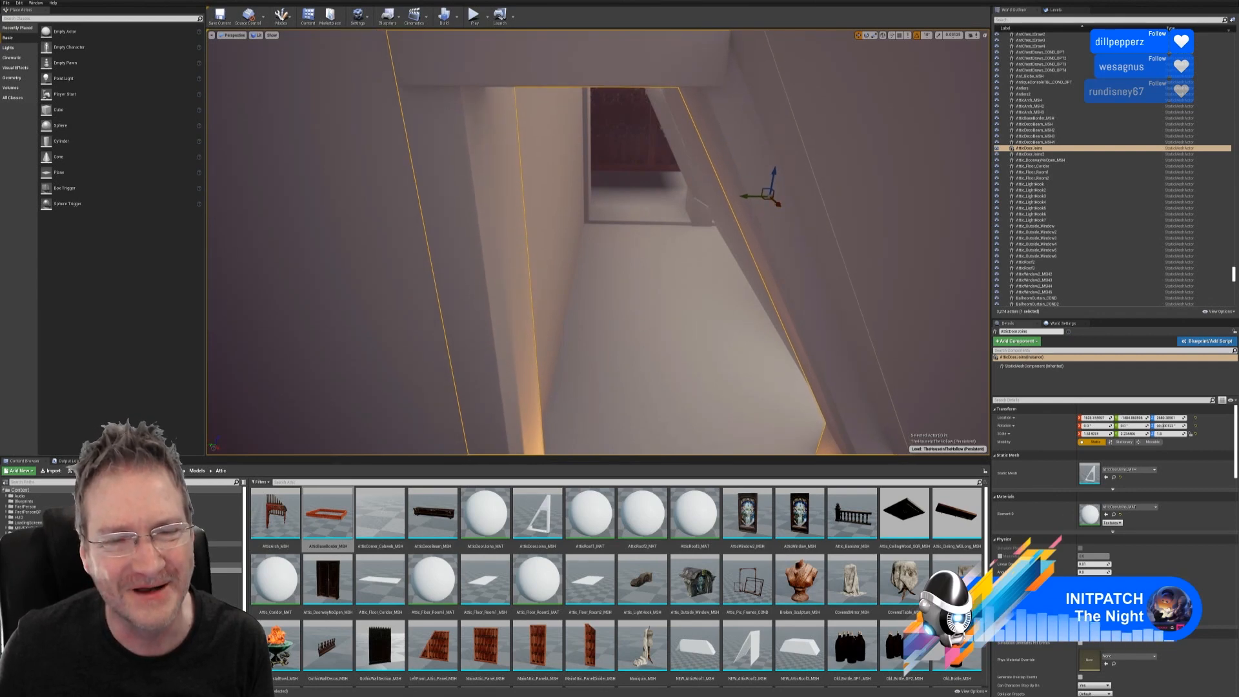
- Adjust the Y scale of the recess's angled side piece to close the gap along the sloping roof
right_click_drag(594, 242, 550, 229)
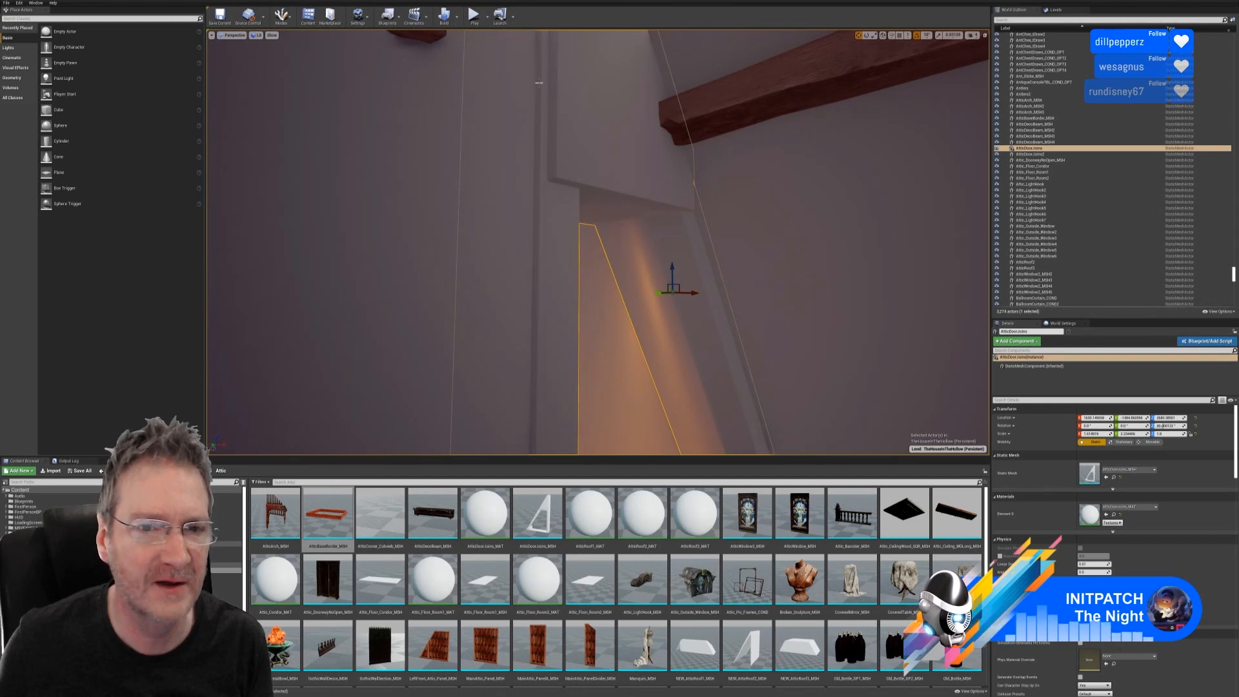
mouse_move(550, 229)
right_mouse_down()
mouse_move(514, 263)
mouse_move(721, 300)
right_mouse_up()
left_click(721, 300)
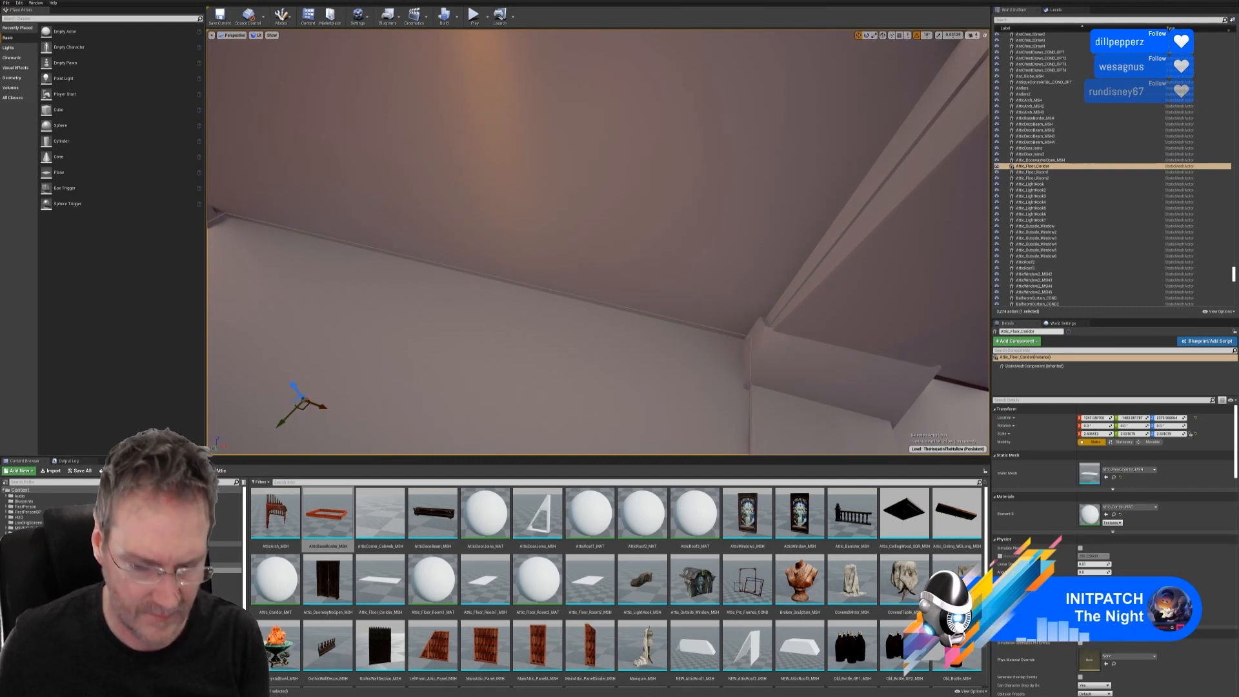
right_click_drag(647, 355, 647, 400)
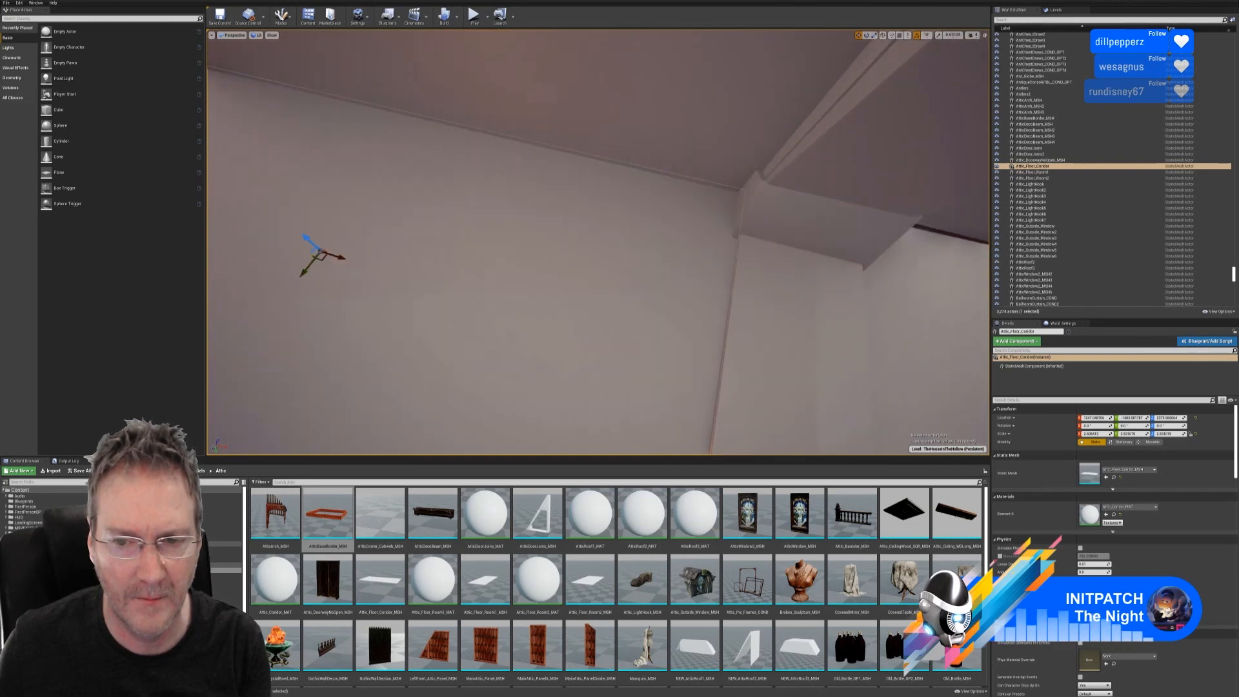
key("Escape")
right_click_drag(647, 355, 827, 323)
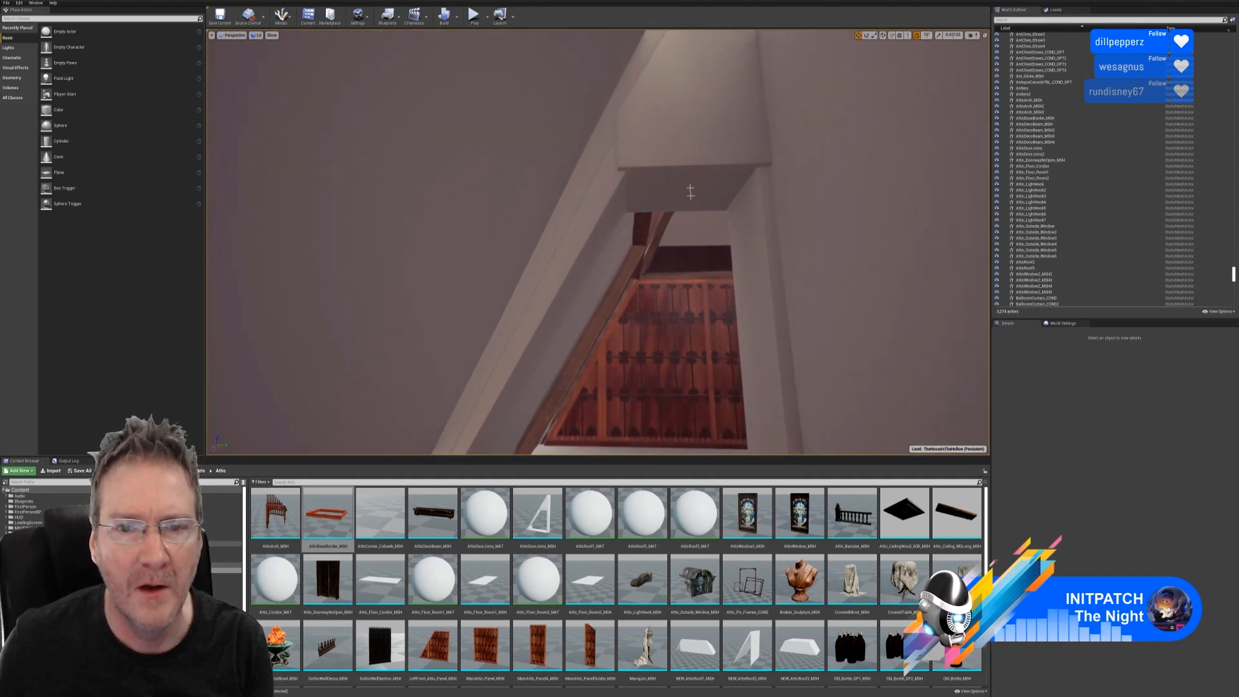
left_click(689, 174)
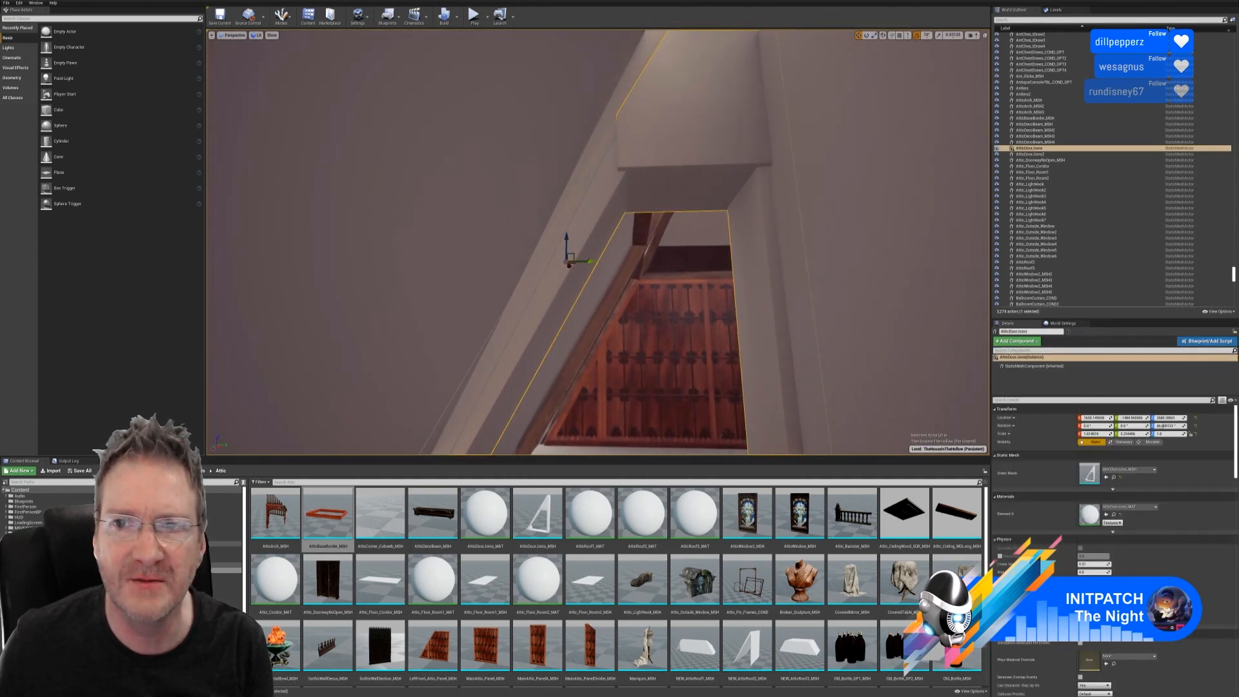
right_click_drag(646, 300, 610, 294)
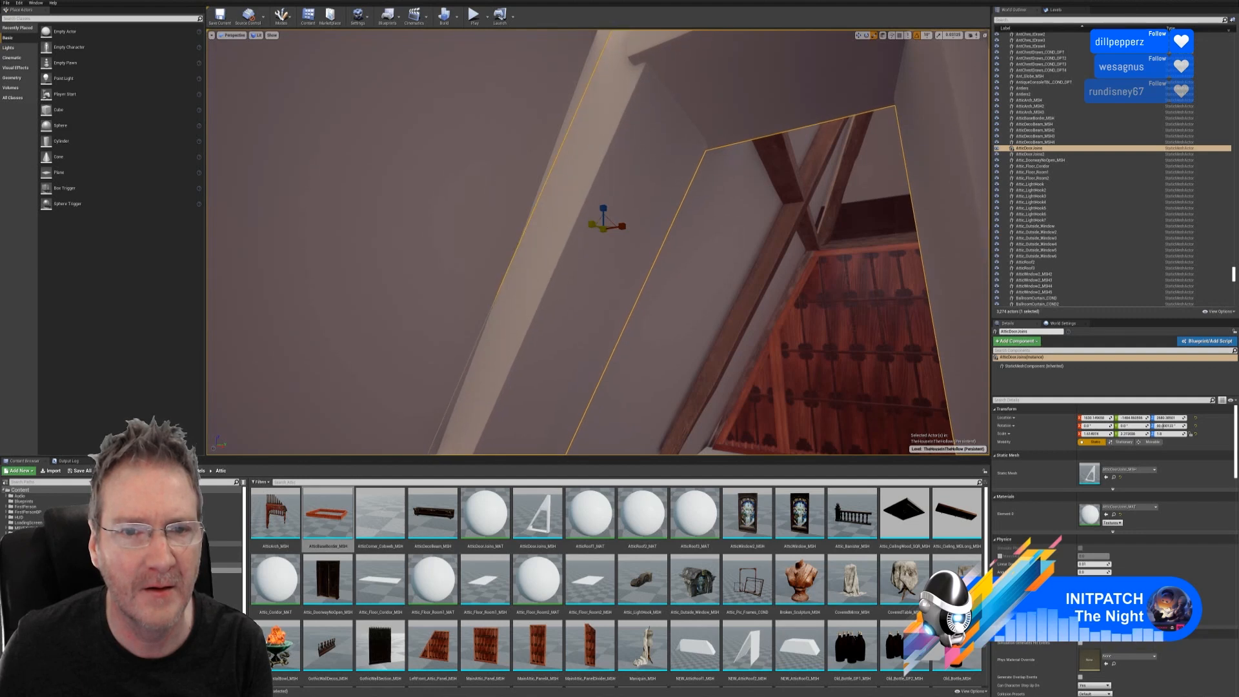
key("Escape")
- Select the two neighbouring tiled attic panels above the border and move them slightly along X
right_click_drag(610, 294, 658, 298)
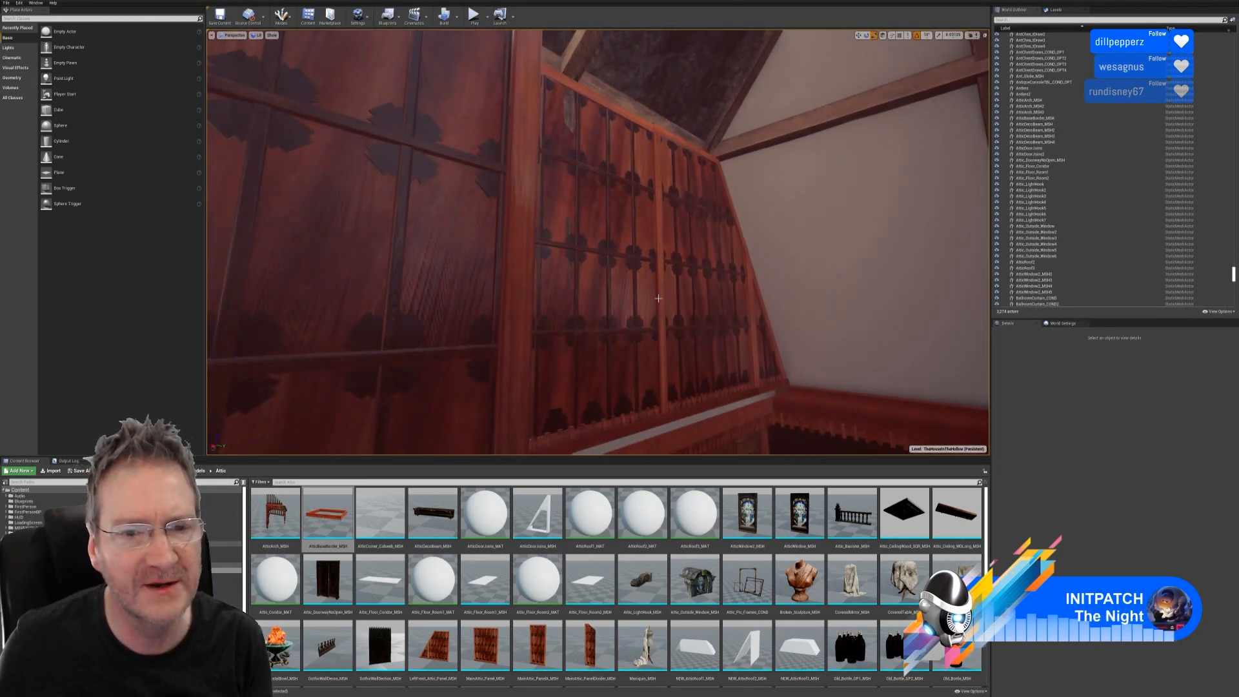
right_click_drag(669, 247, 670, 247)
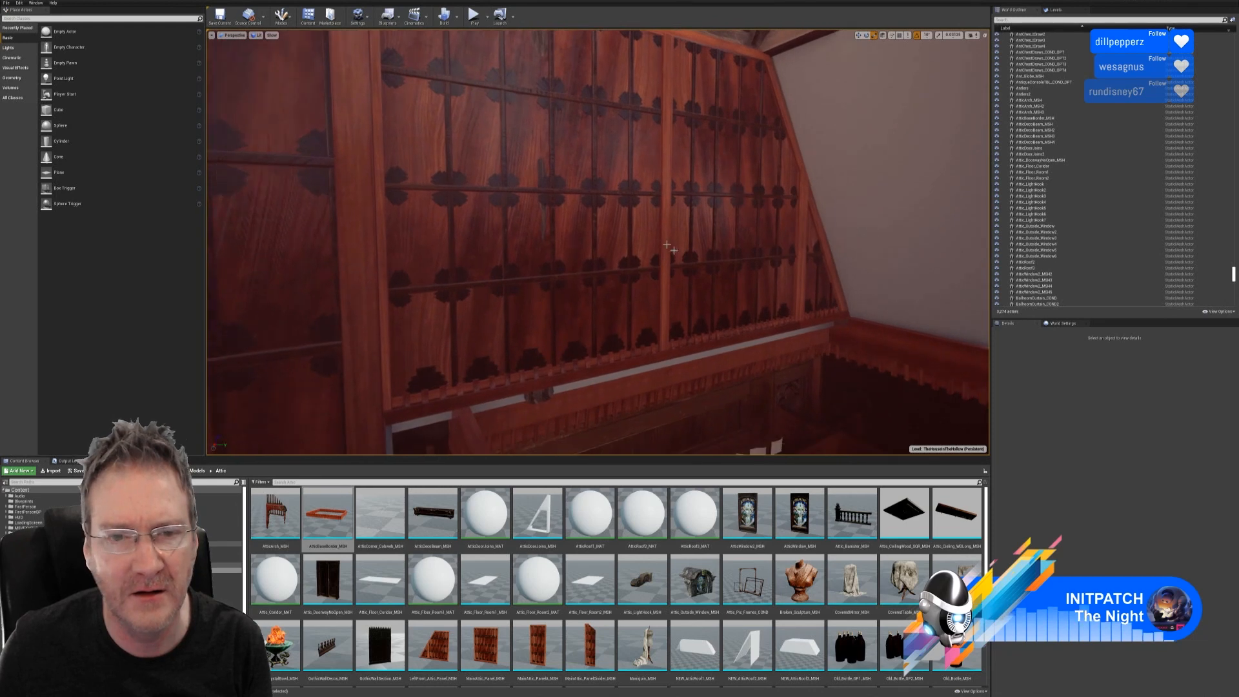
left_click(658, 255)
left_click(710, 235, "ctrl")
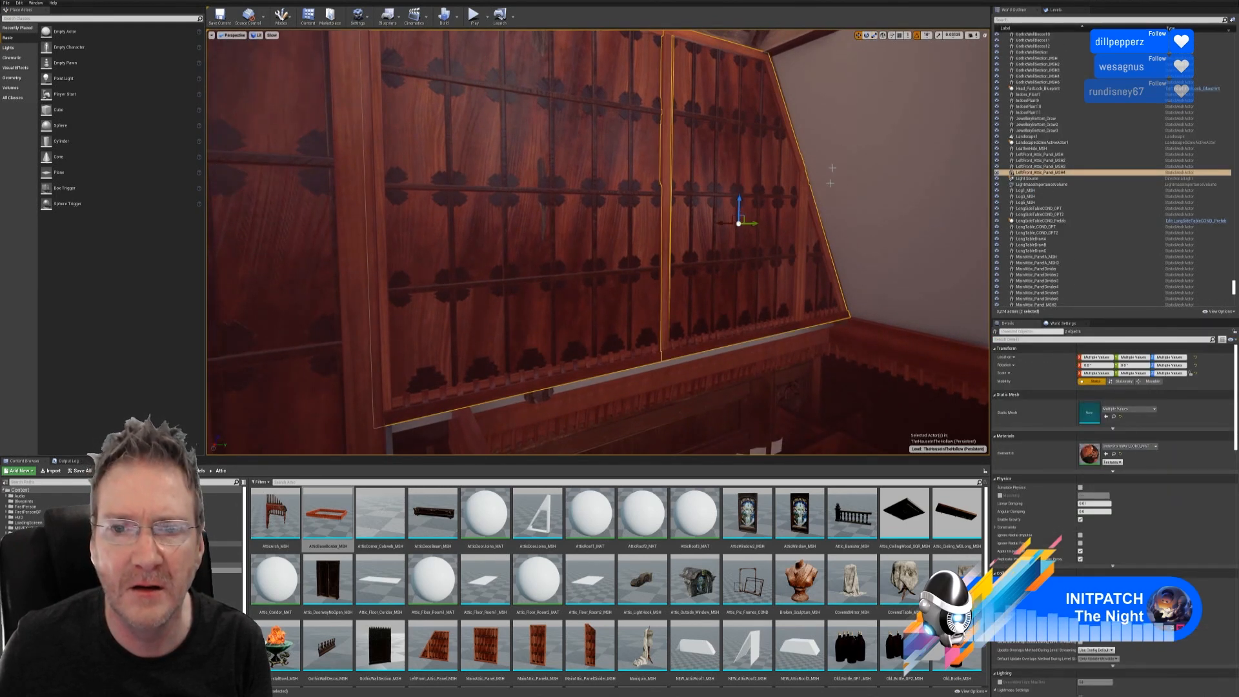
right_click_drag(796, 249, 780, 243)
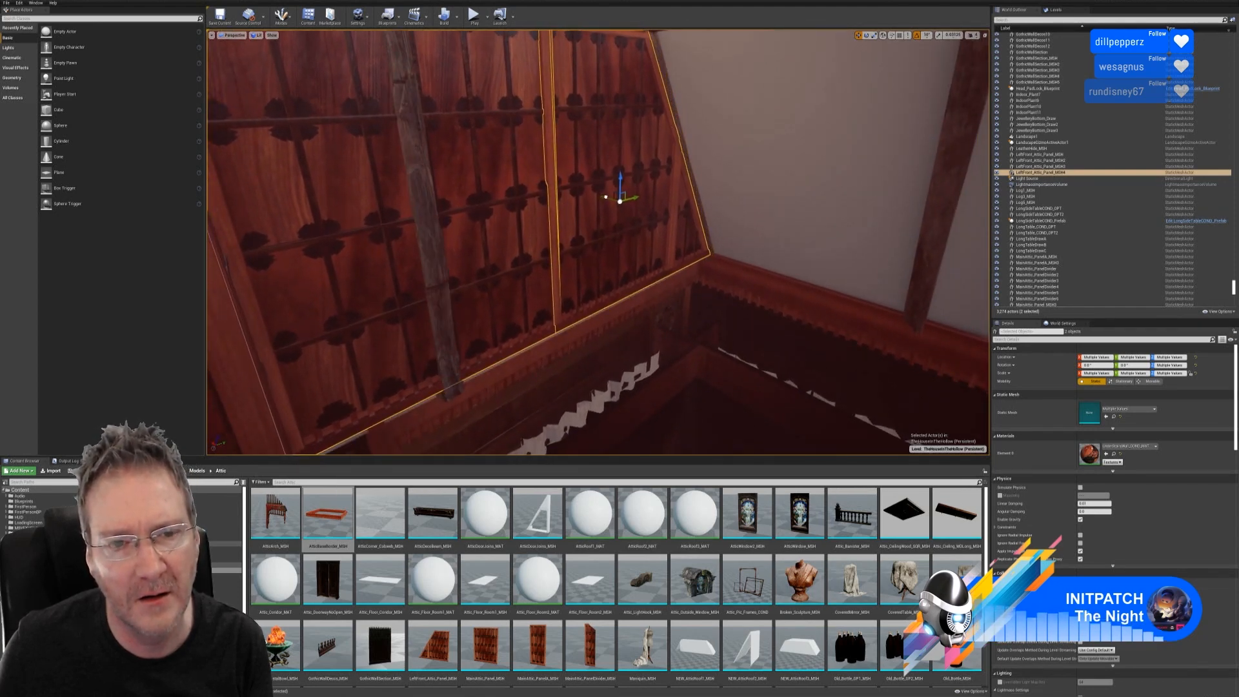
left_click_drag(600, 194, 598, 189)
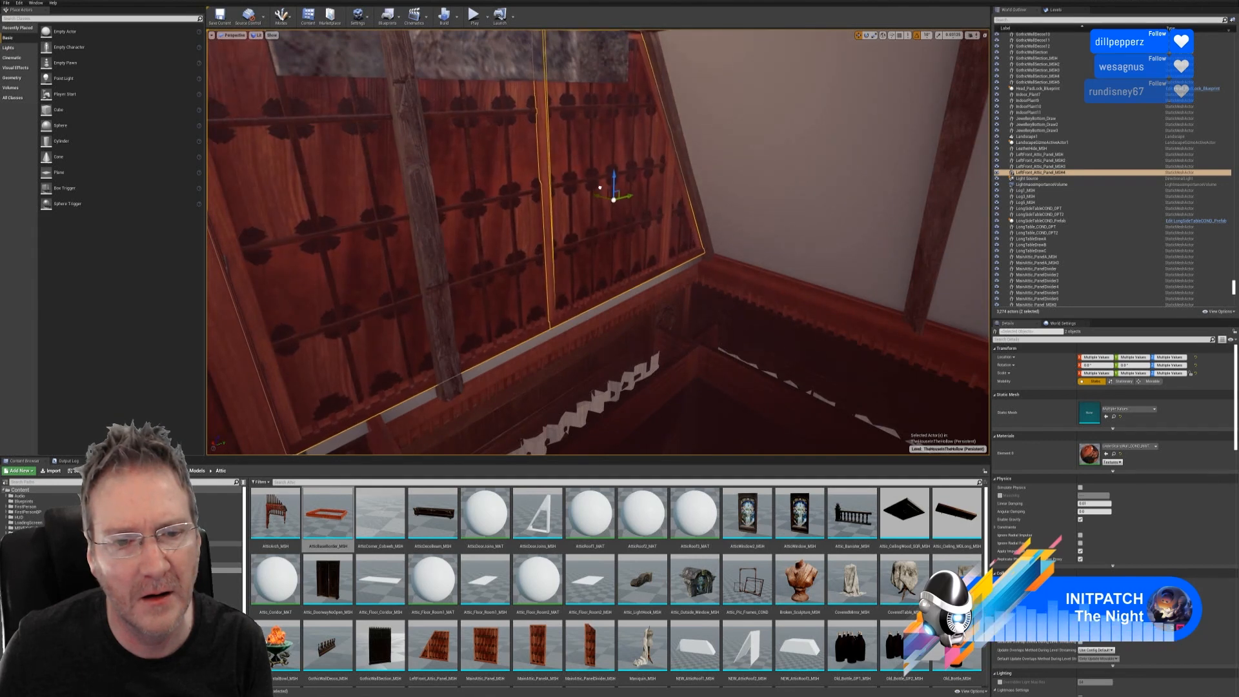
right_click_drag(756, 363, 768, 312)
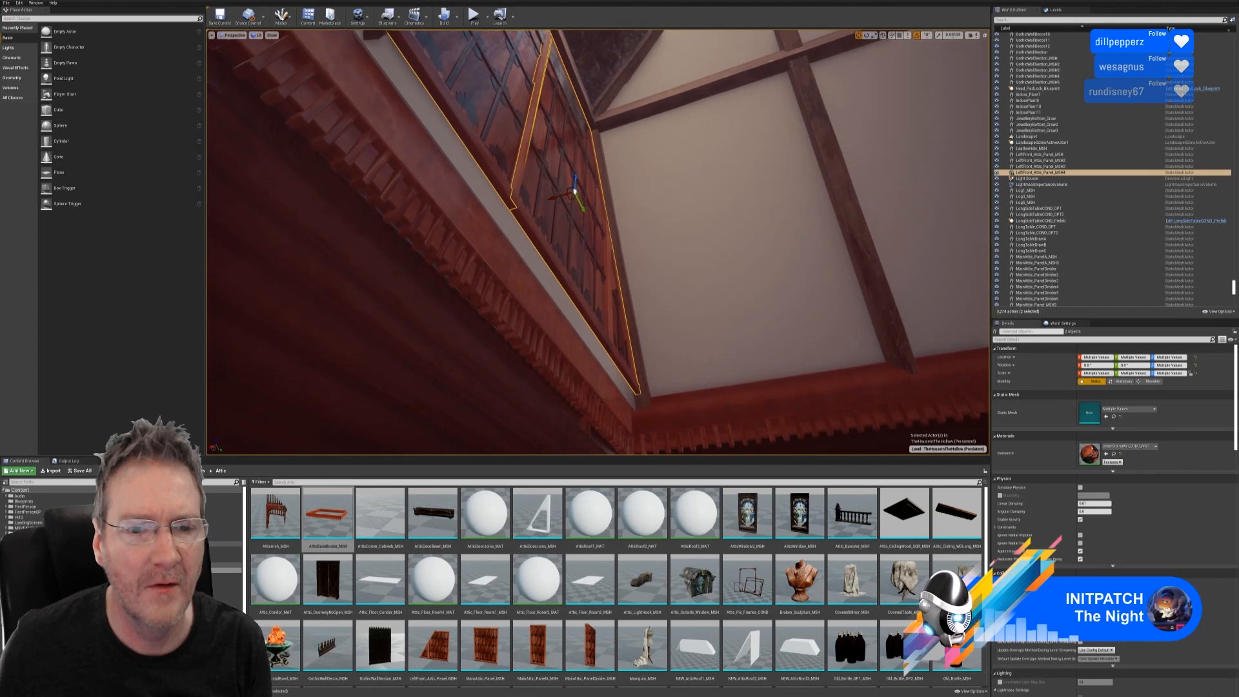
- Enlarge the attic base border frame and shift it along X toward the tiled panels, undoing the last displacement
left_click(584, 367)
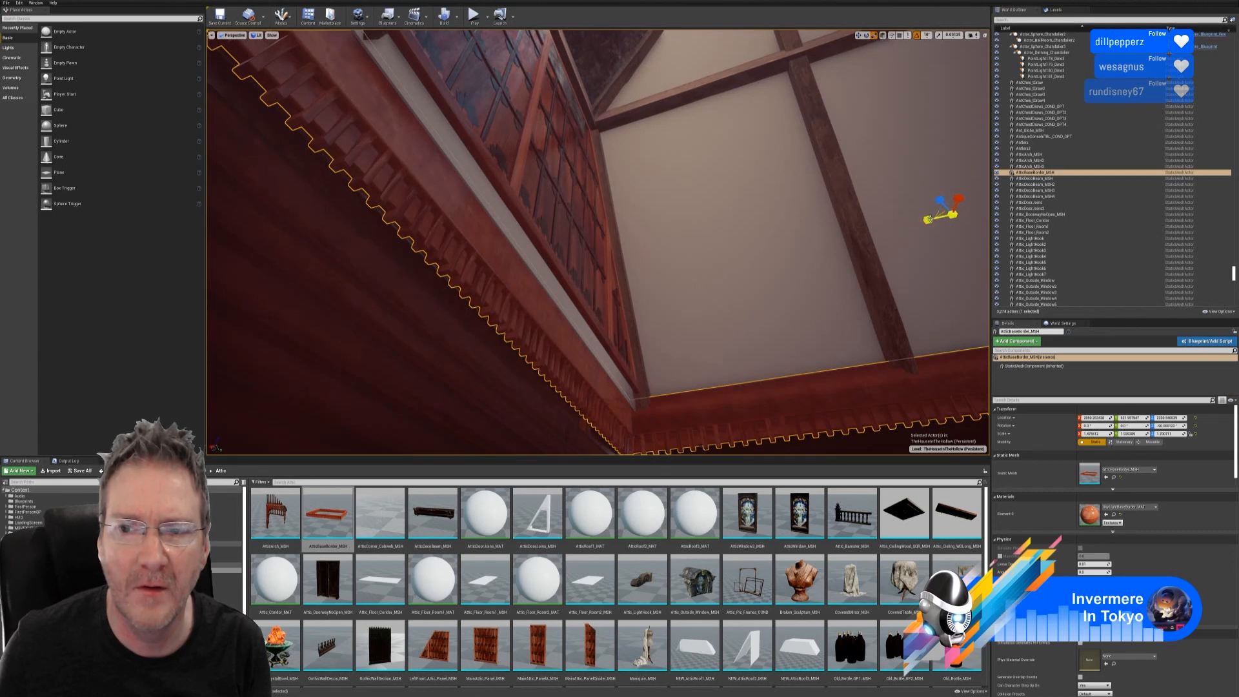
left_click_drag(930, 220, 941, 218)
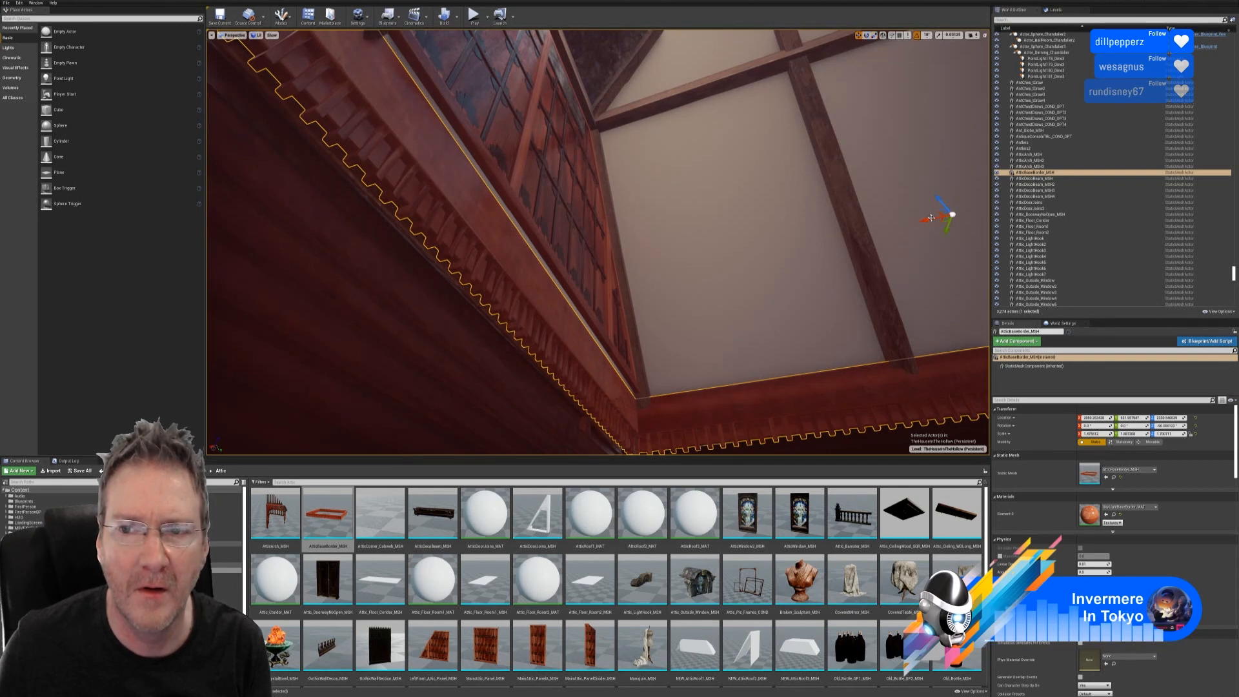
left_click_drag(927, 219, 931, 218)
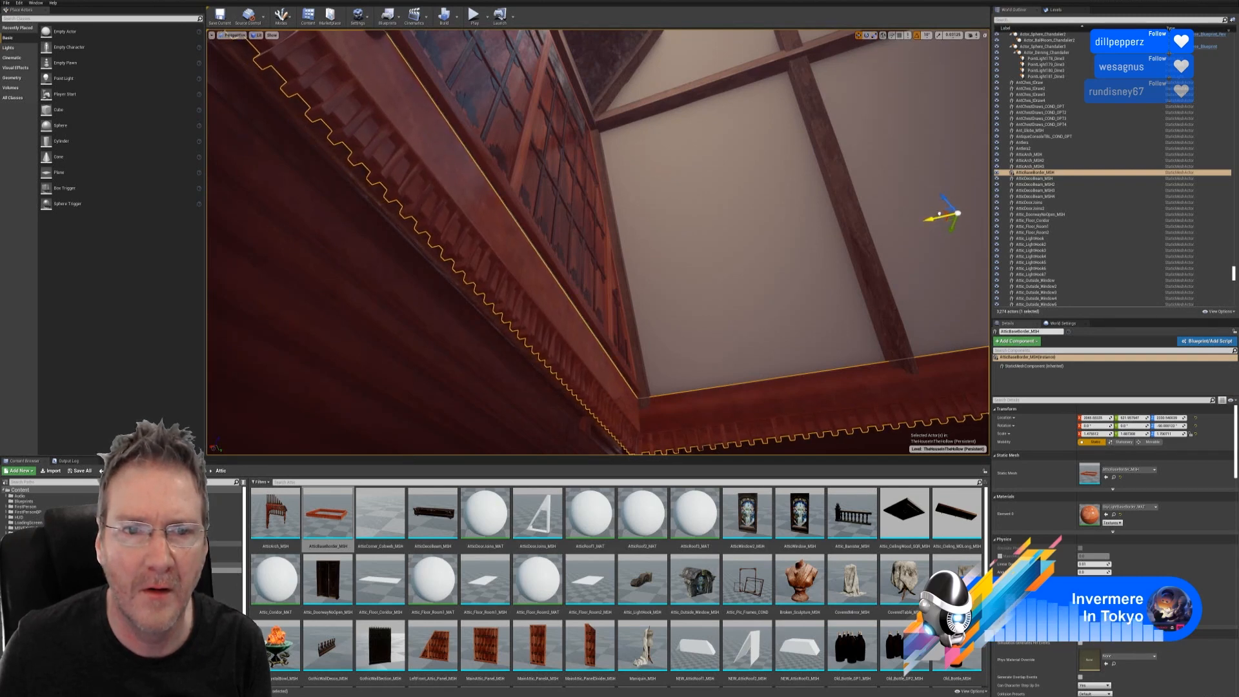
right_click_drag(849, 255, 932, 416)
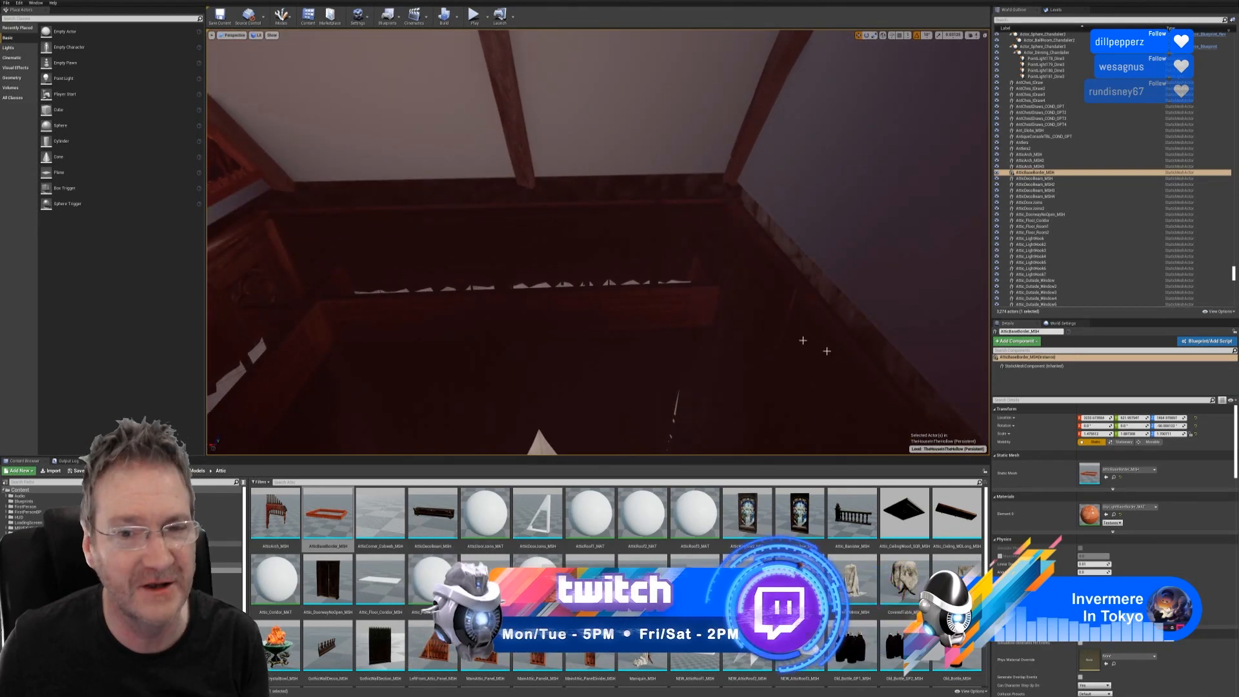
key("ctrl+z")
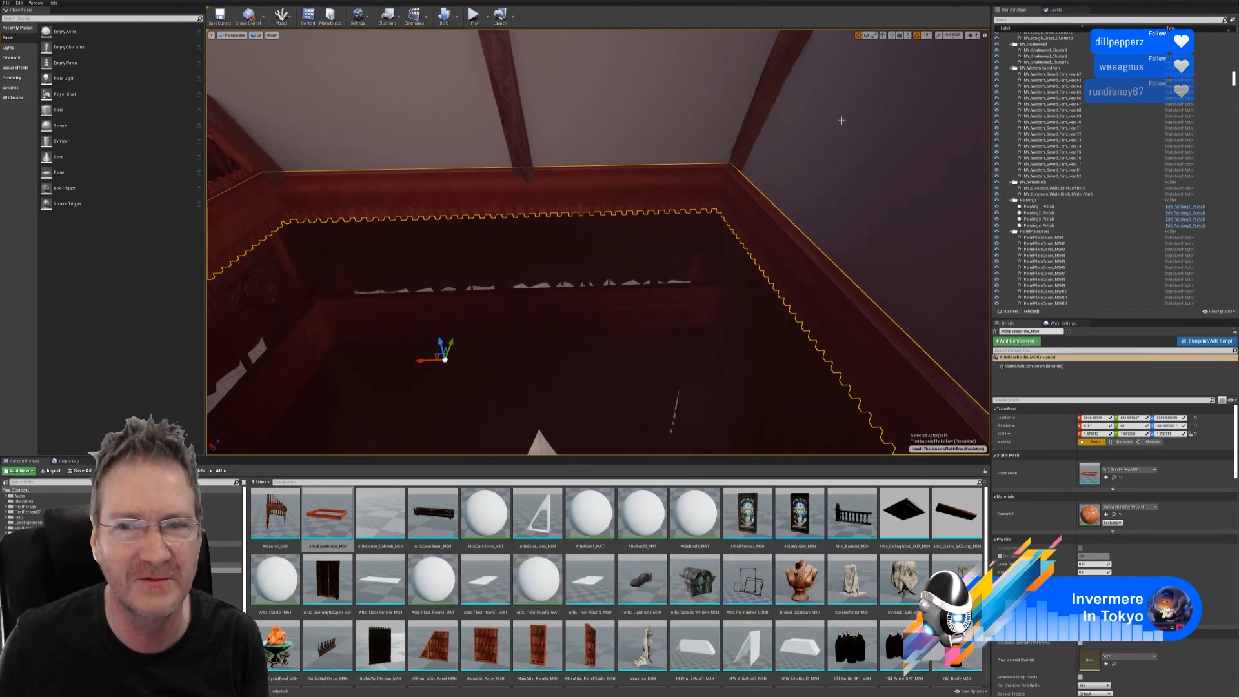
- Raise the attic base border frame slightly along Z to meet the bottom edge of the tiled panels
key("s")
right_click_drag(842, 121, 645, 149)
key("Escape")
key("w")
key("w")
key("w")
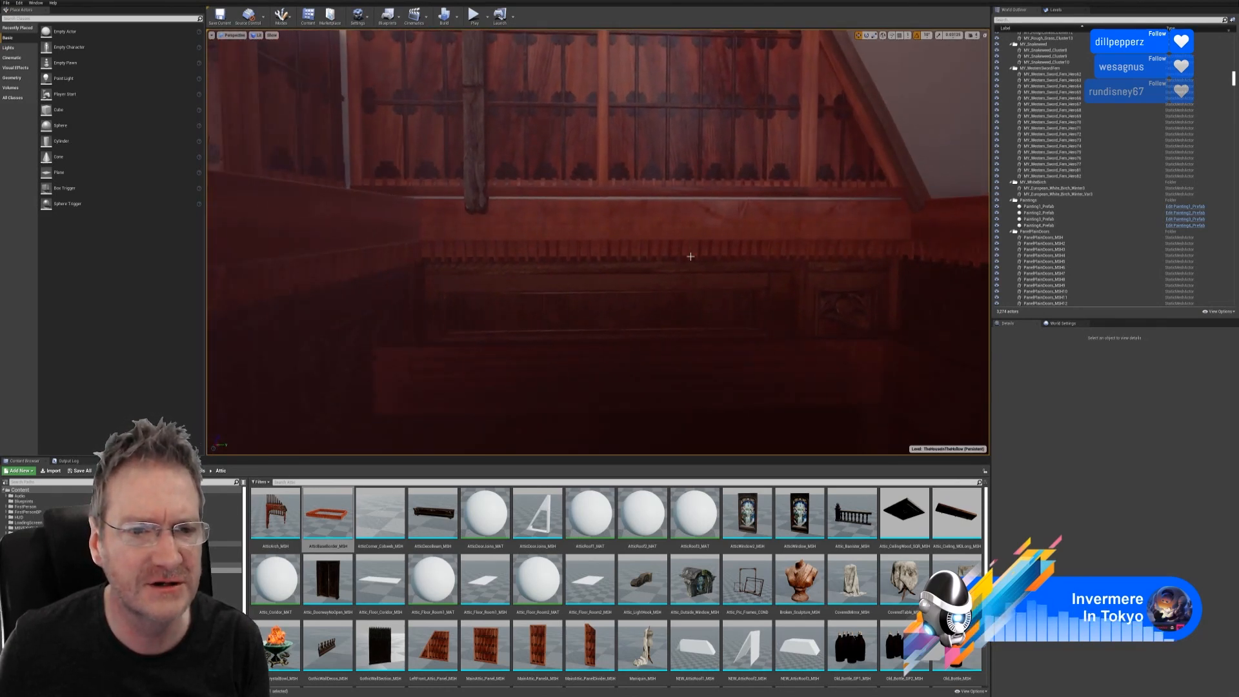
left_click(596, 248)
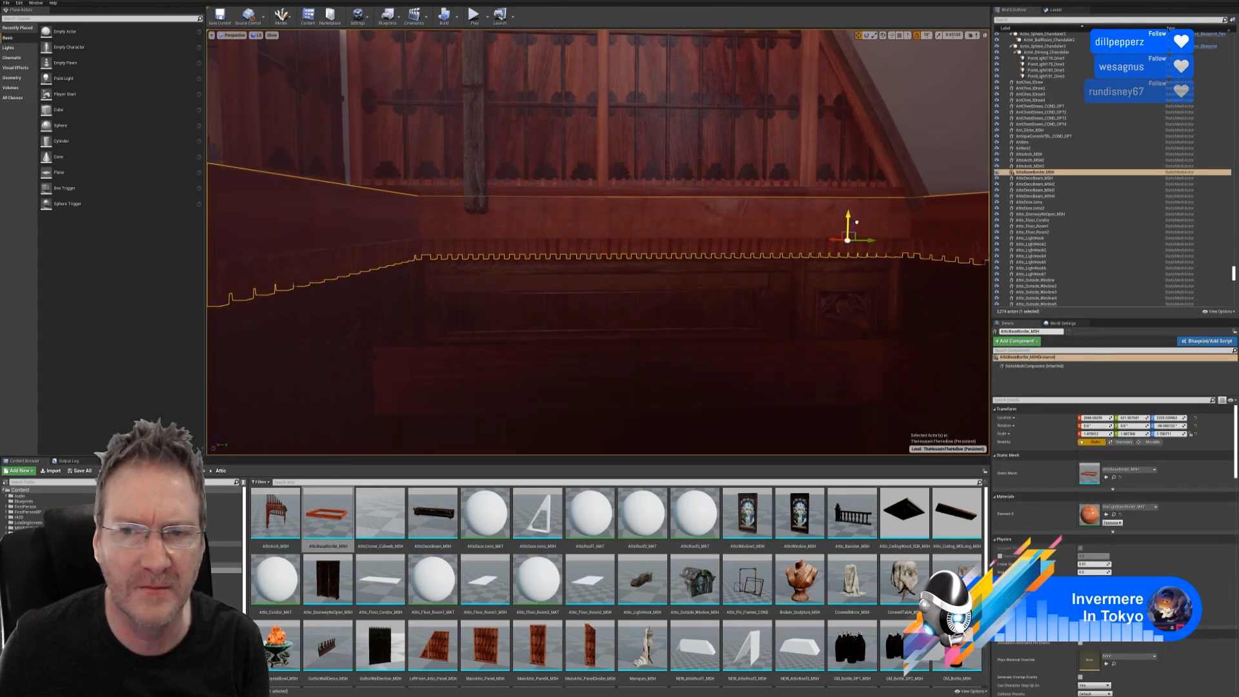
key("Escape")
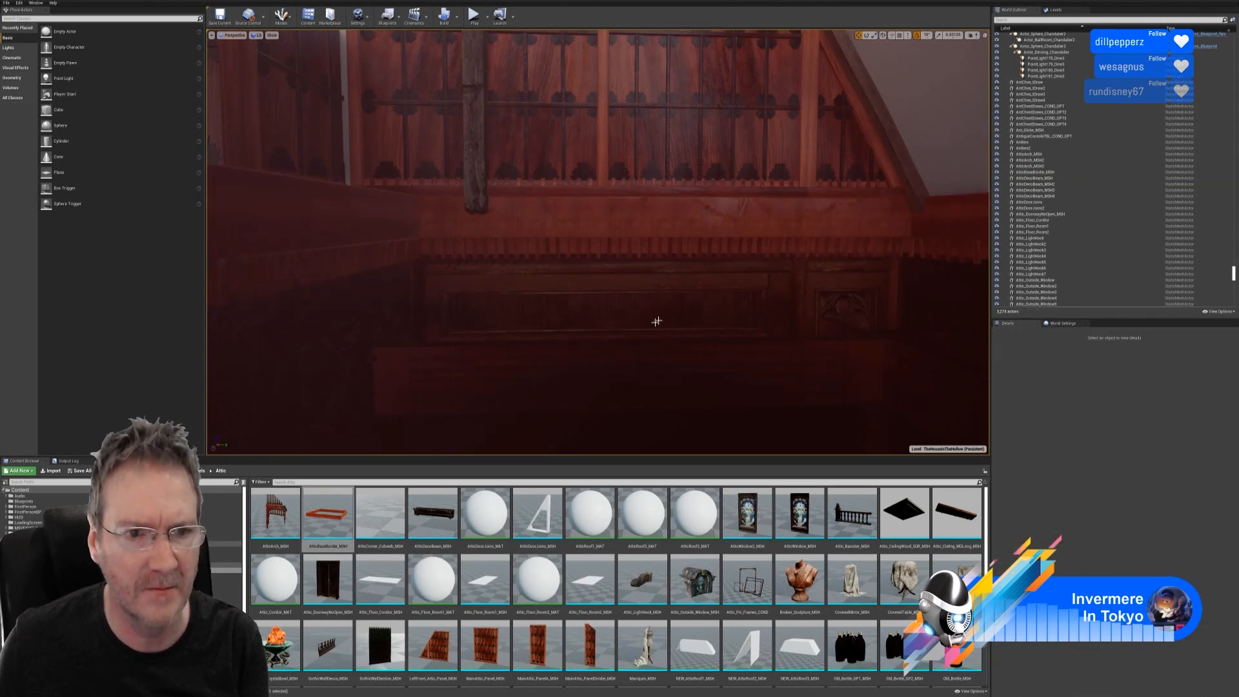
- Select both stone dormer windows protruding through the attic roof and move them outward along X, out of the room
right_click_drag(656, 321, 546, 319)
right_click_drag(597, 243, 722, 239)
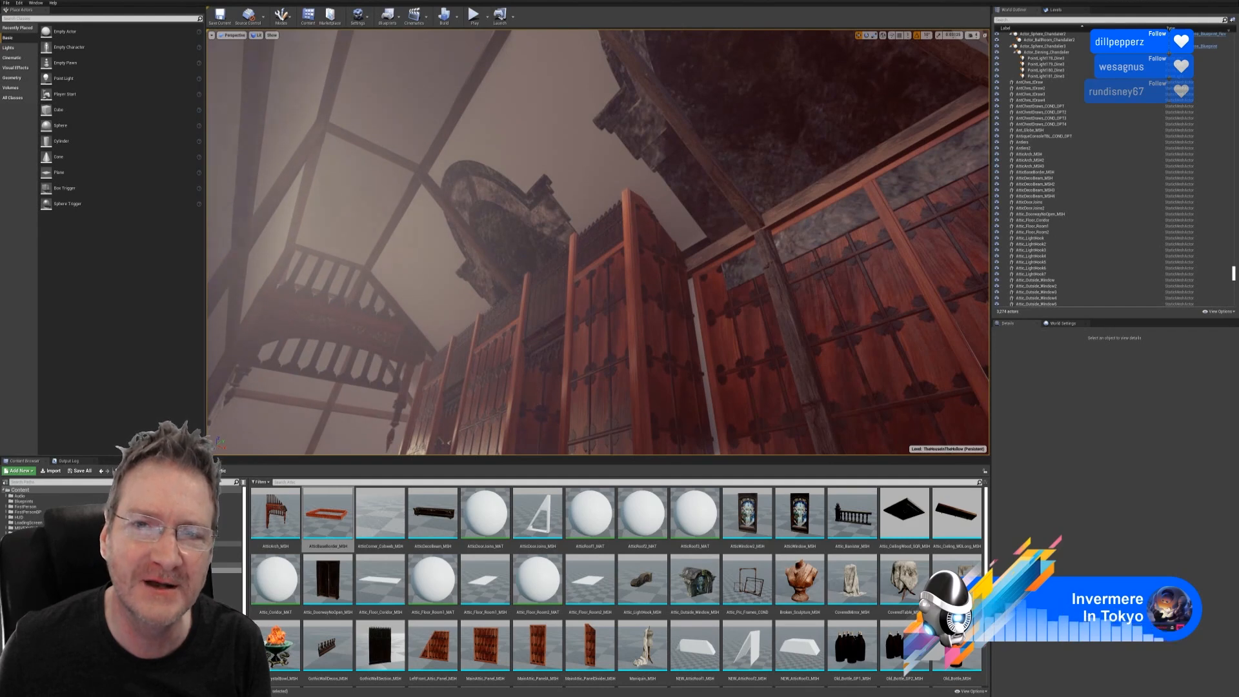
left_click(718, 76)
left_click(521, 251, "ctrl")
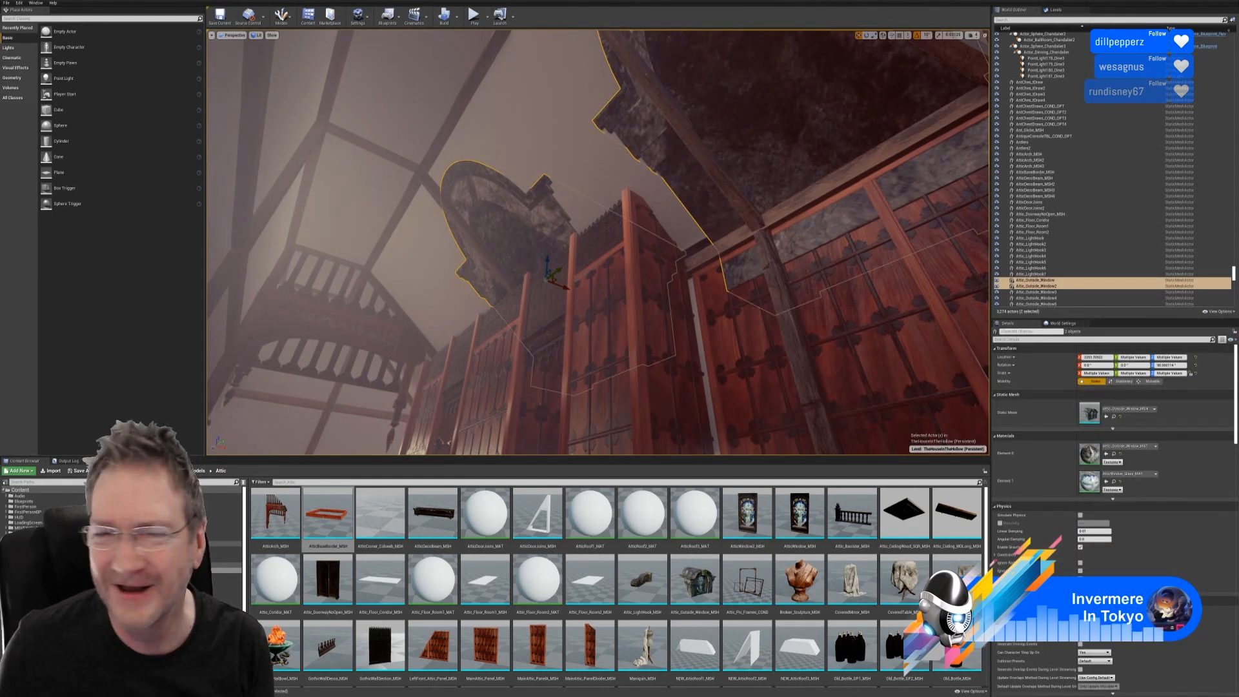
mouse_move(378, 335)
right_mouse_down()
mouse_move(364, 328)
mouse_move(413, 328)
mouse_move(387, 329)
right_mouse_up()
right_click_drag(472, 46, 546, 75)
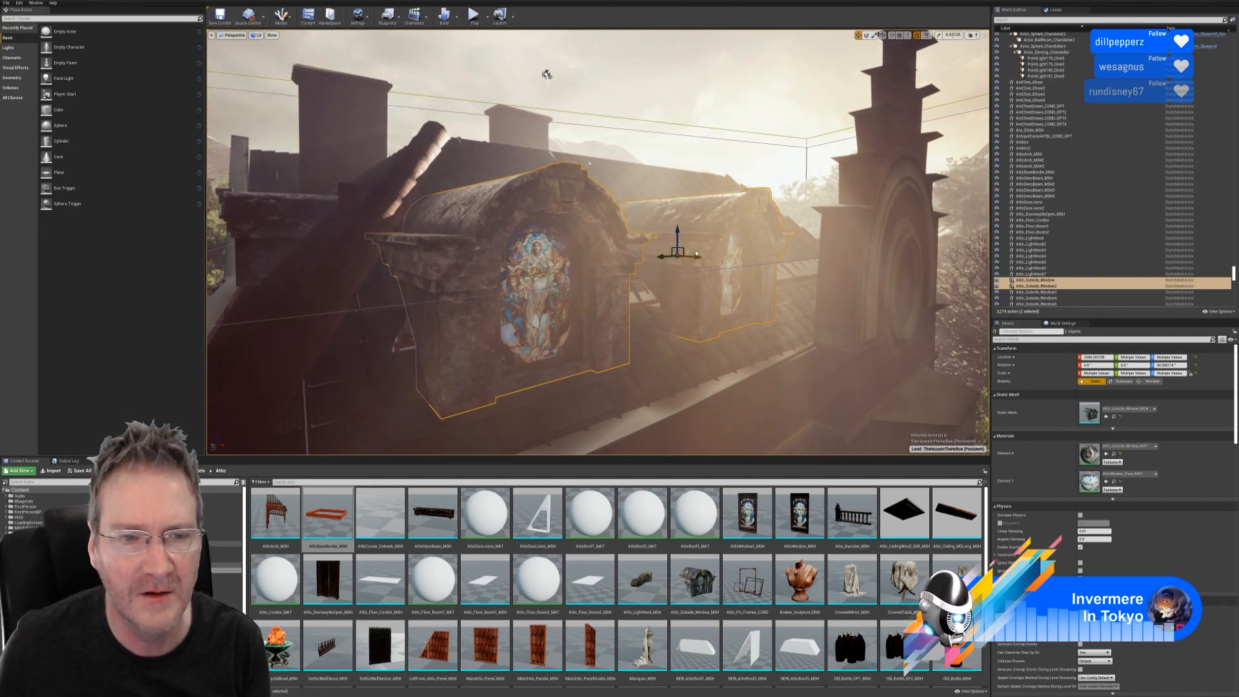
left_click_drag(696, 253, 701, 254)
right_click_drag(614, 395, 468, 411)
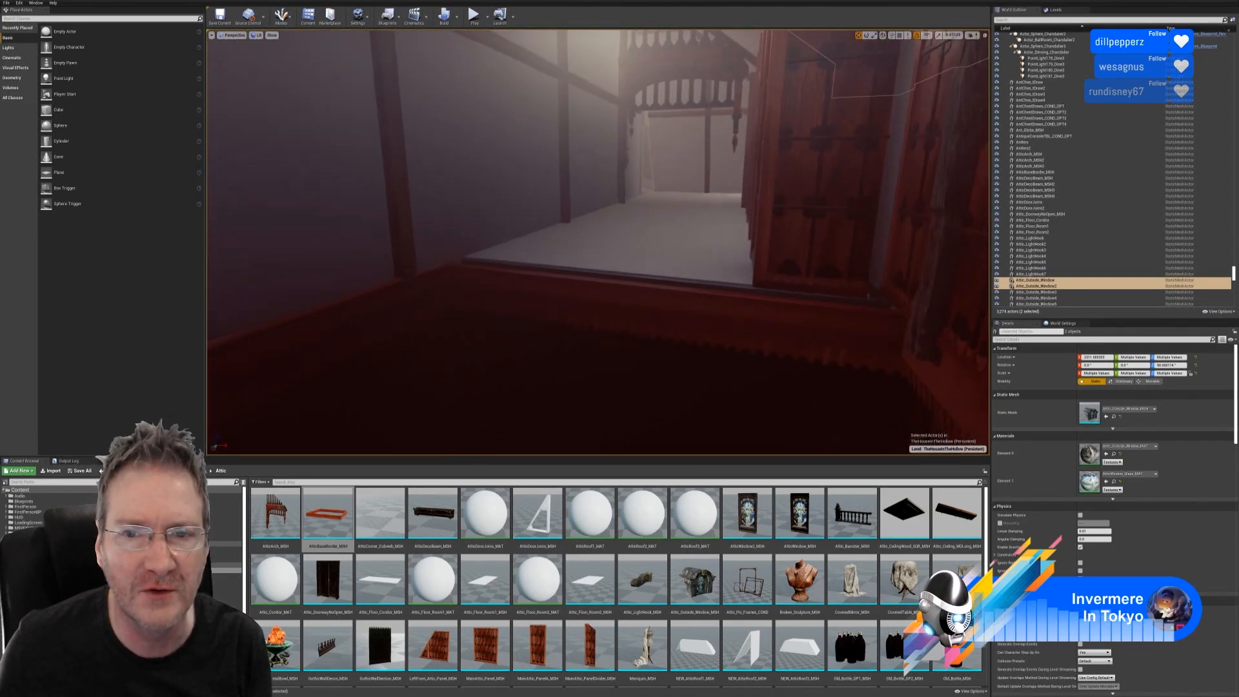
right_click_drag(763, 376, 810, 291)
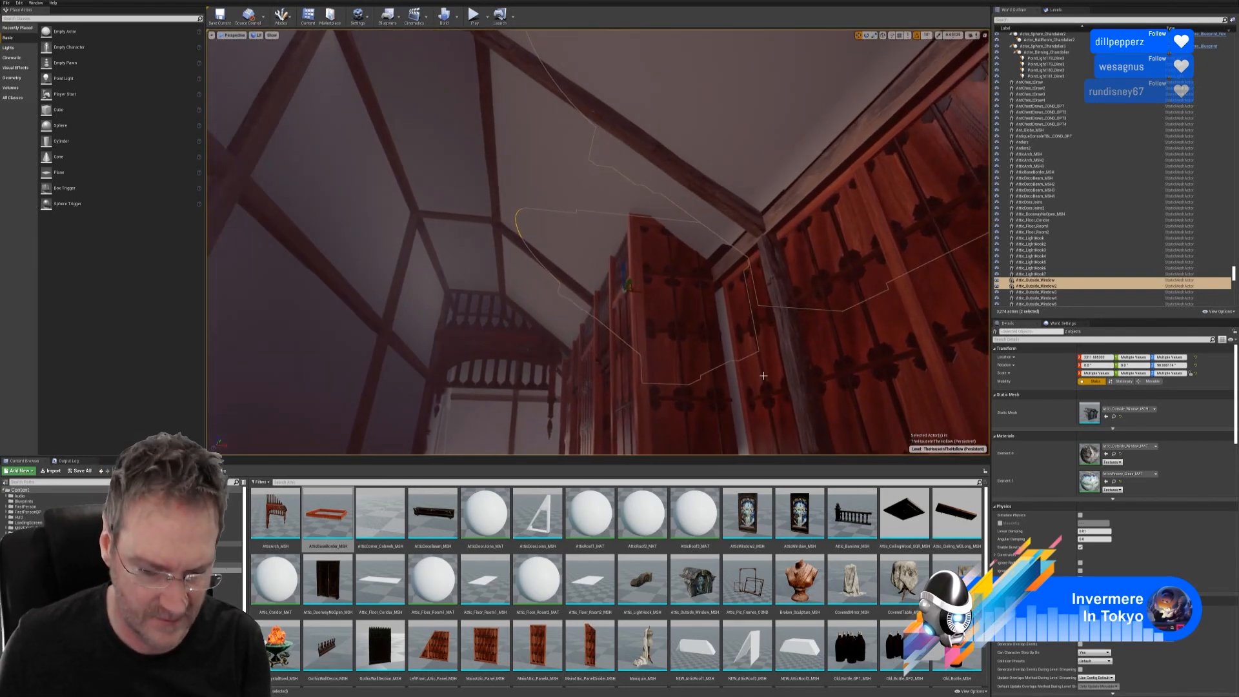
key("Escape")
- Select the attic roof together with its timber frame above the tiled panels, then clear the selection
mouse_move(763, 376)
right_mouse_down()
mouse_move(787, 431)
mouse_move(742, 410)
mouse_move(754, 397)
mouse_move(760, 408)
mouse_move(762, 387)
mouse_move(774, 393)
mouse_move(764, 416)
mouse_move(765, 395)
right_mouse_up()
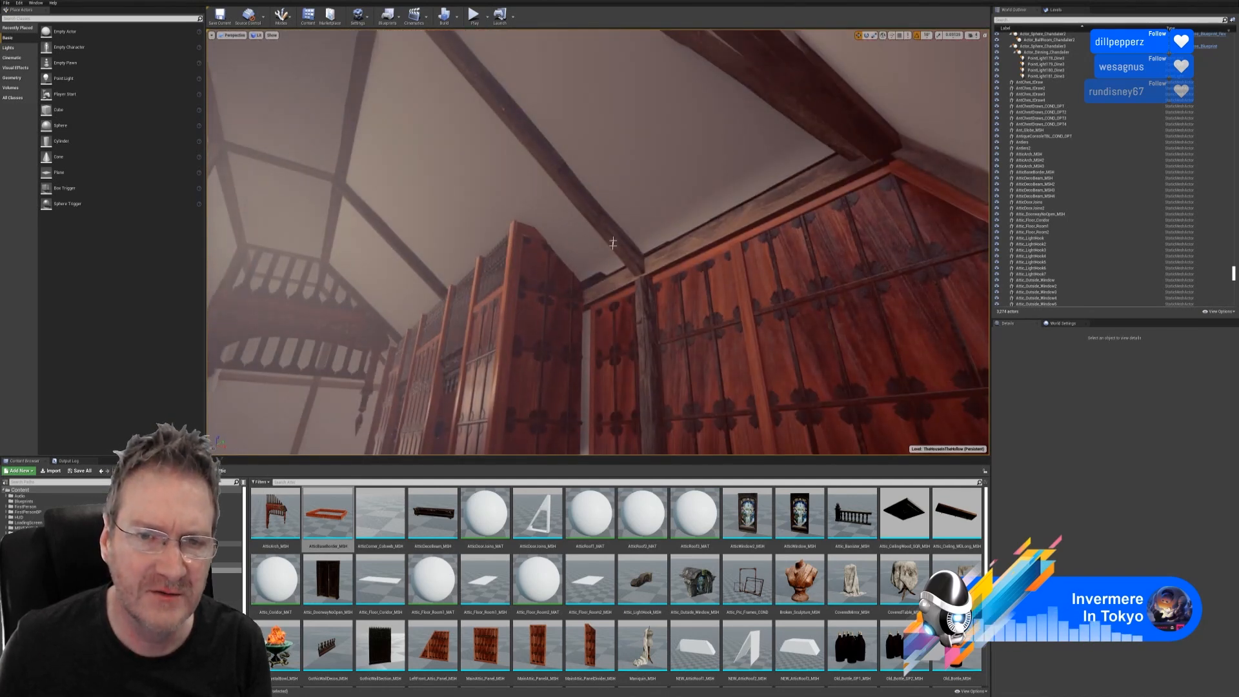
left_click(605, 207)
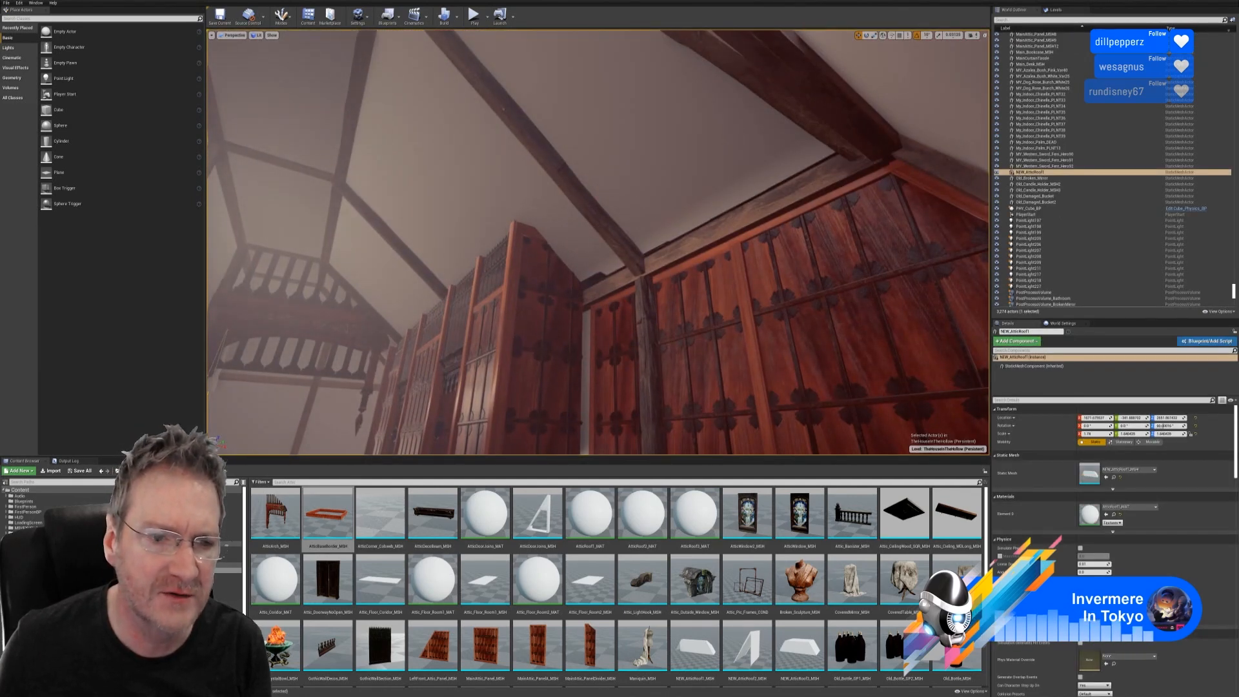
mouse_move(634, 181)
right_mouse_down()
mouse_move(596, 155)
mouse_move(600, 223)
mouse_move(620, 174)
right_mouse_up()
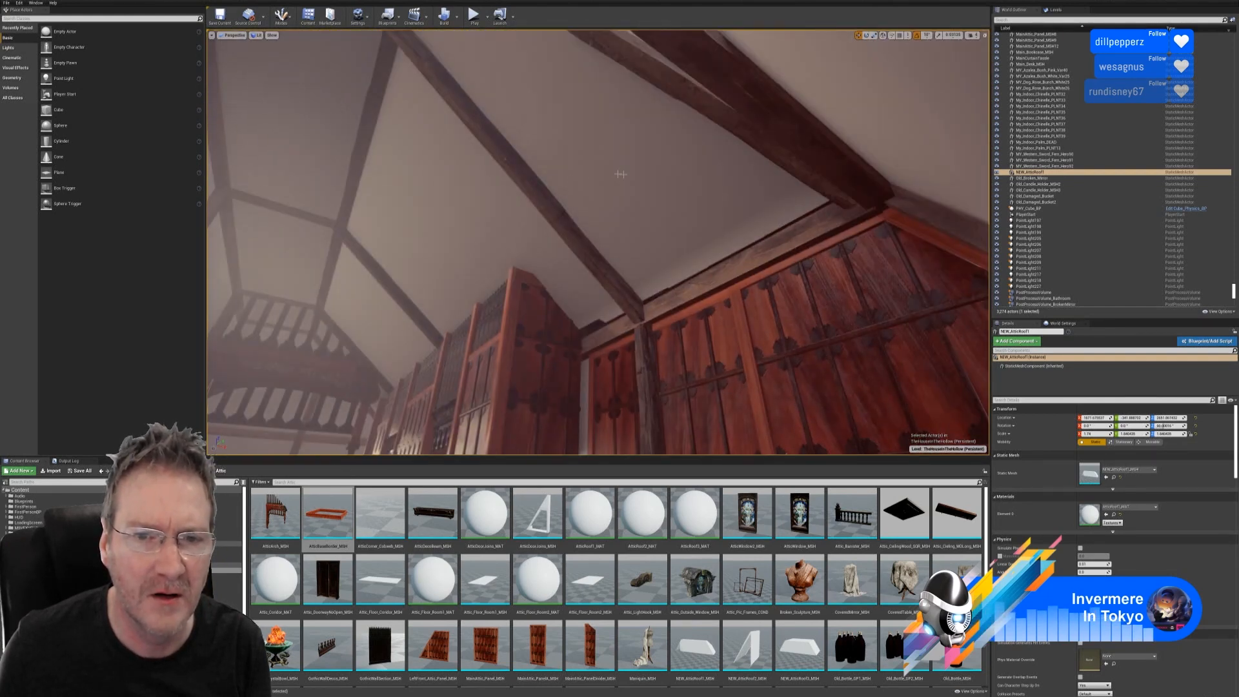
left_click(505, 158, "ctrl")
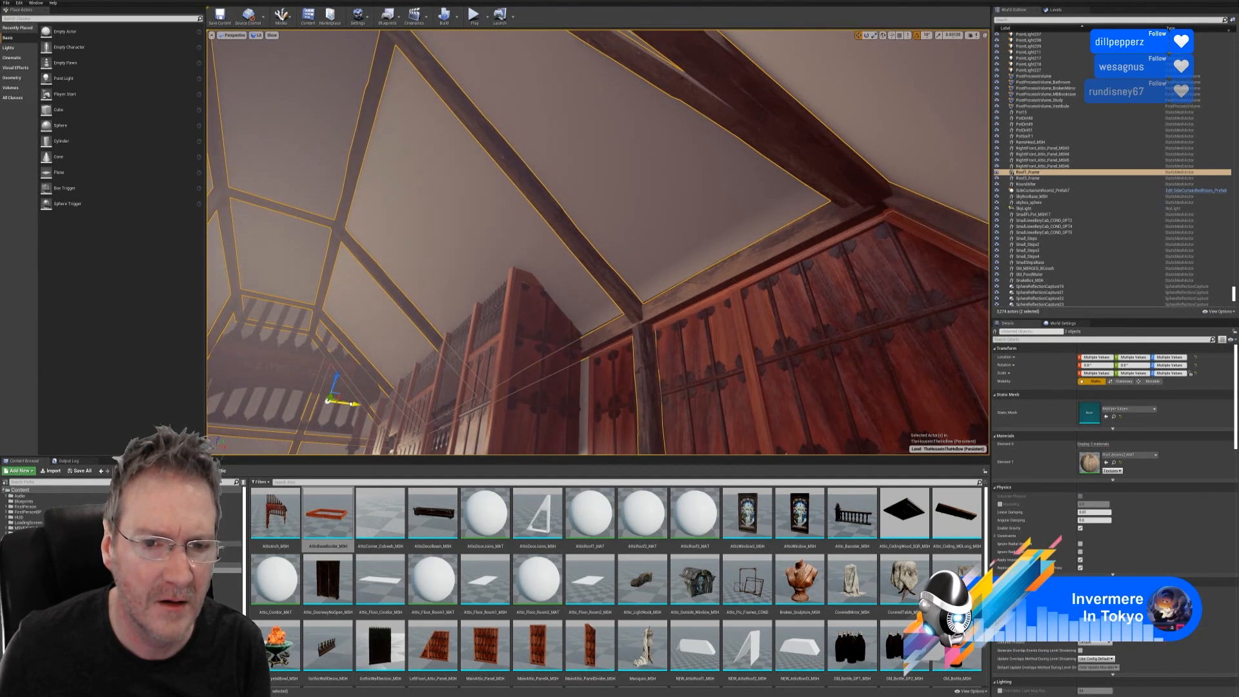
key("Escape")
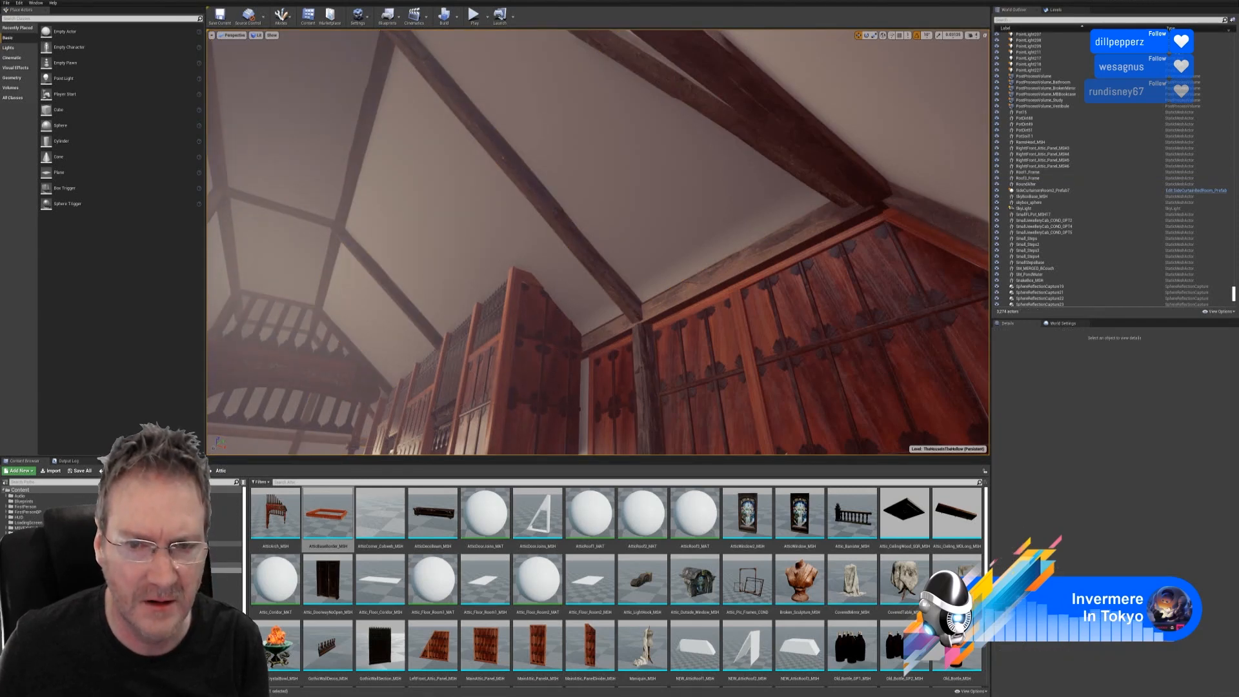
- Select the near end of the projecting attic wall together: the side divider, tiled panels, gothic wall sections and hanging gothic trim
right_click_drag(598, 242, 561, 353)
left_click(491, 180)
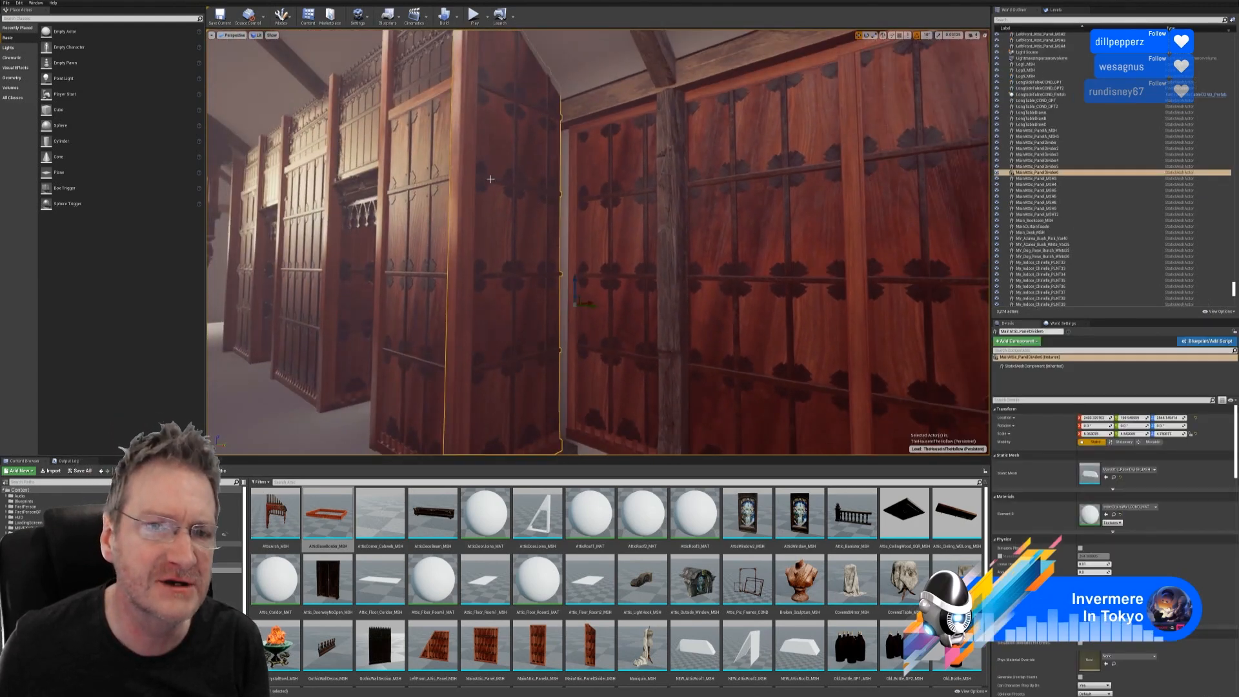
left_click(392, 105, "ctrl")
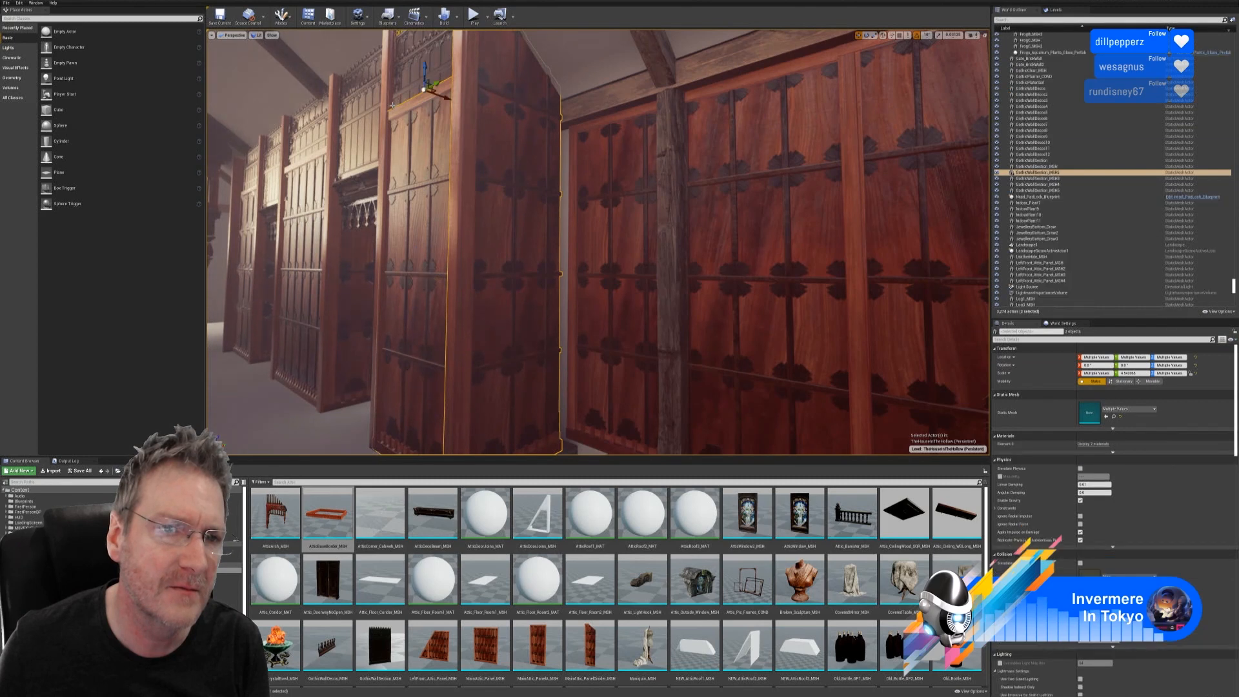
left_click(382, 123, "ctrl")
left_click(360, 129, "ctrl")
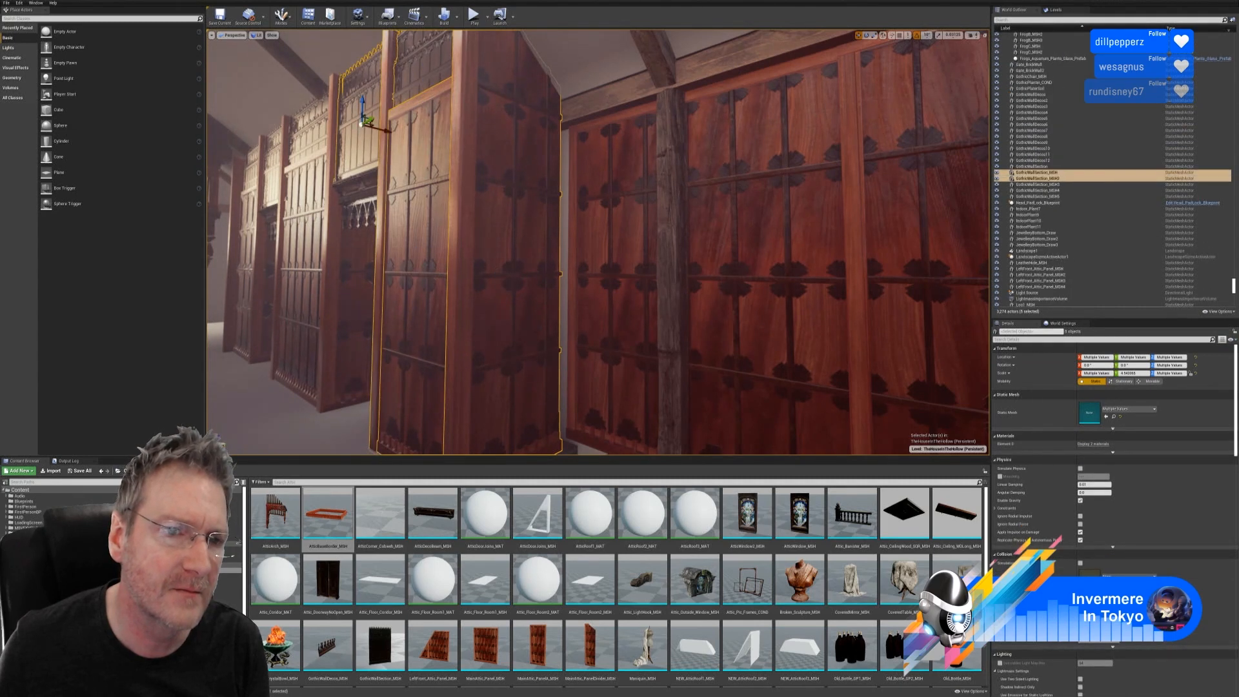
left_click(378, 192, "ctrl")
left_click(344, 214, "ctrl")
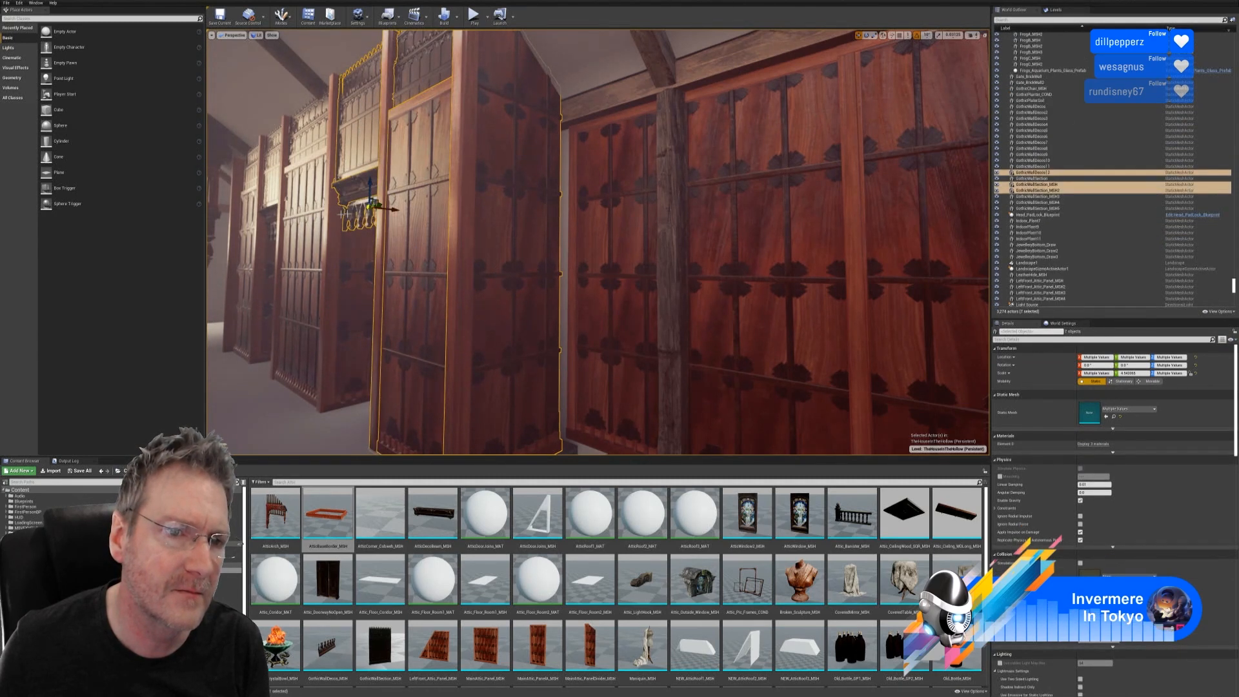
left_click(316, 158, "ctrl")
left_click(311, 175, "ctrl")
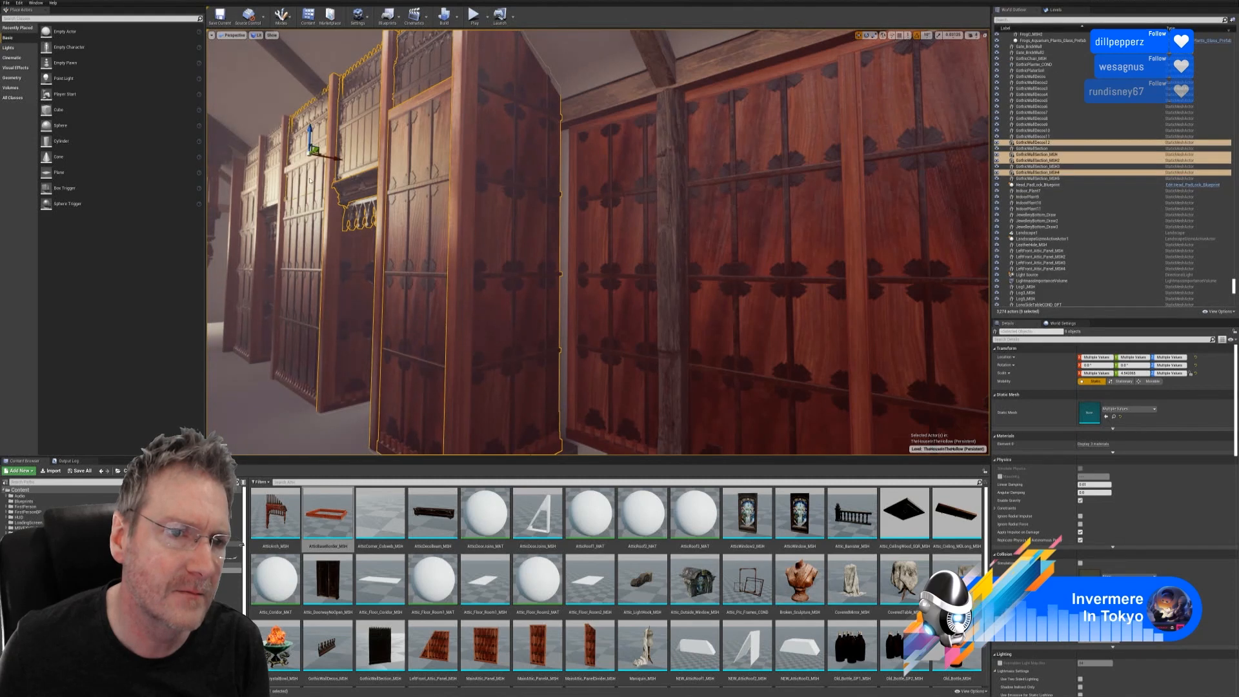
left_click(312, 206, "ctrl")
- Add the far half of the projecting attic wall to the selection, including its decorative beams, gothic trim, dividers and remaining tiled panels
right_click_drag(480, 208, 427, 225)
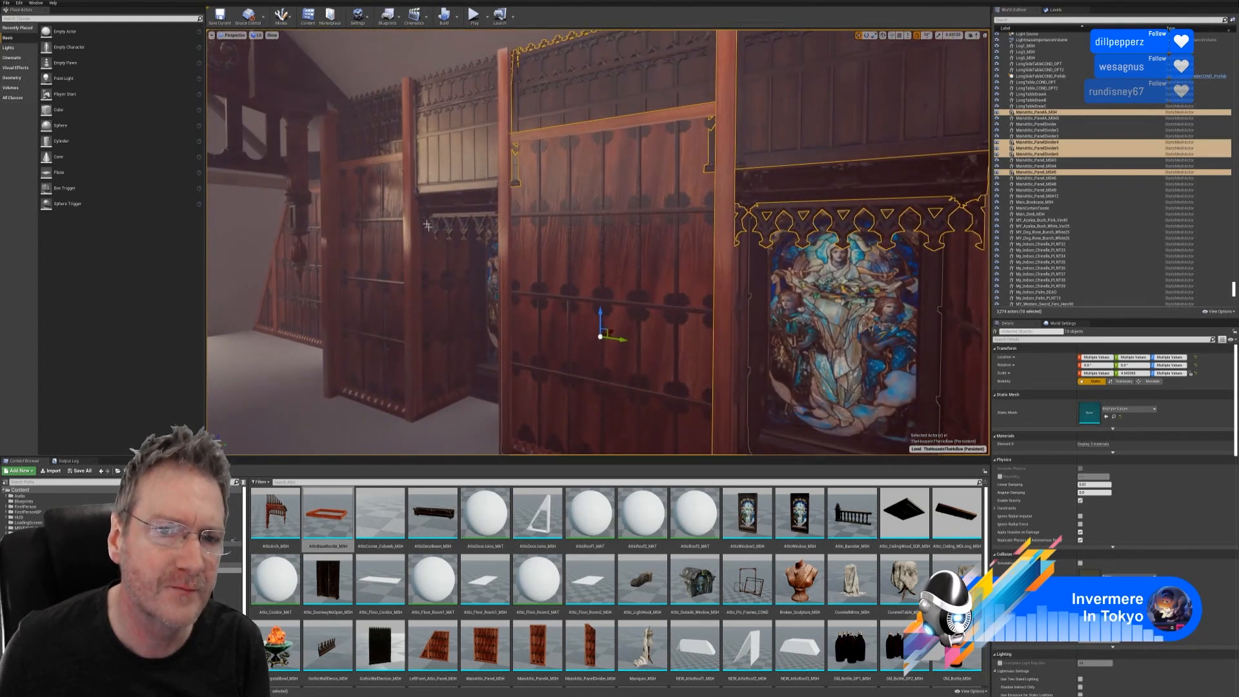
left_click(485, 142, "ctrl")
left_click(455, 213, "ctrl")
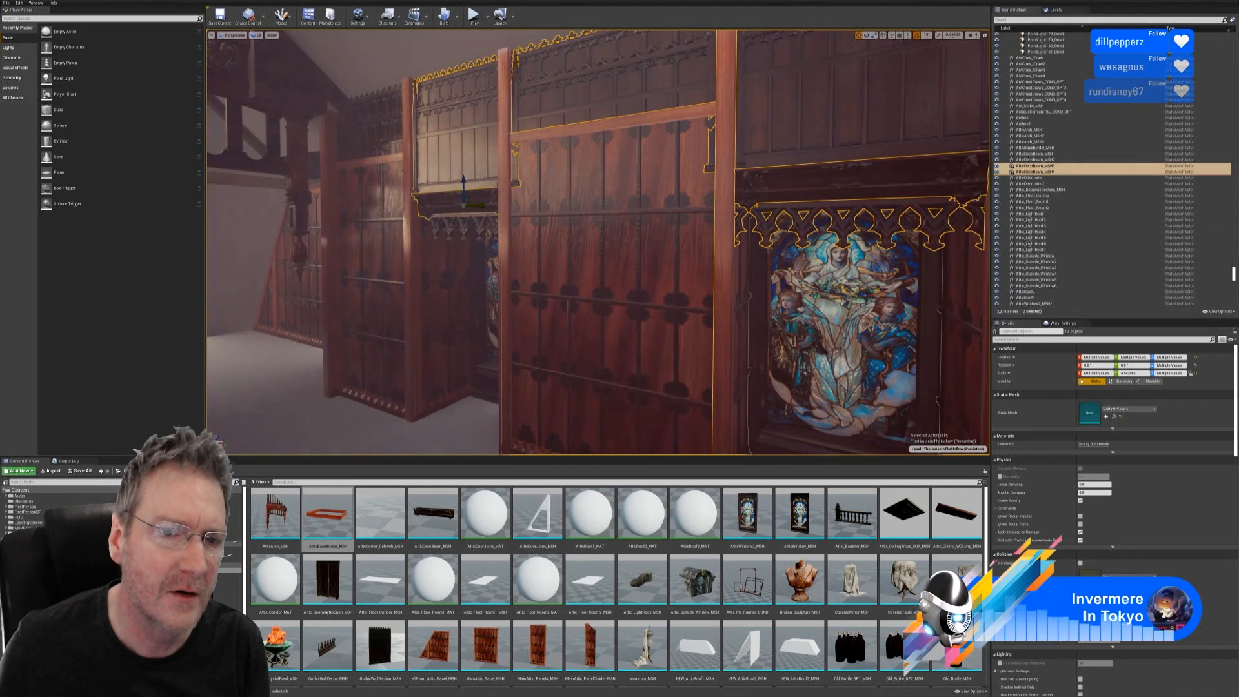
left_click(465, 225, "ctrl")
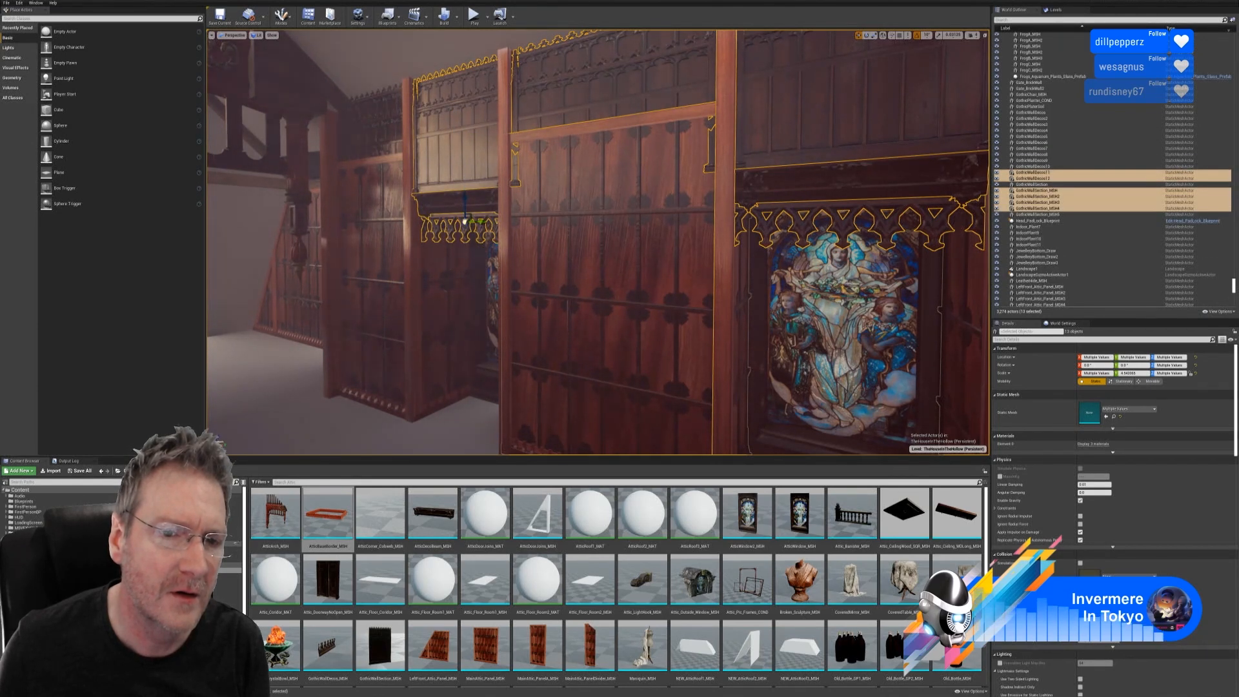
left_click(515, 236, "ctrl")
left_click(504, 110, "ctrl")
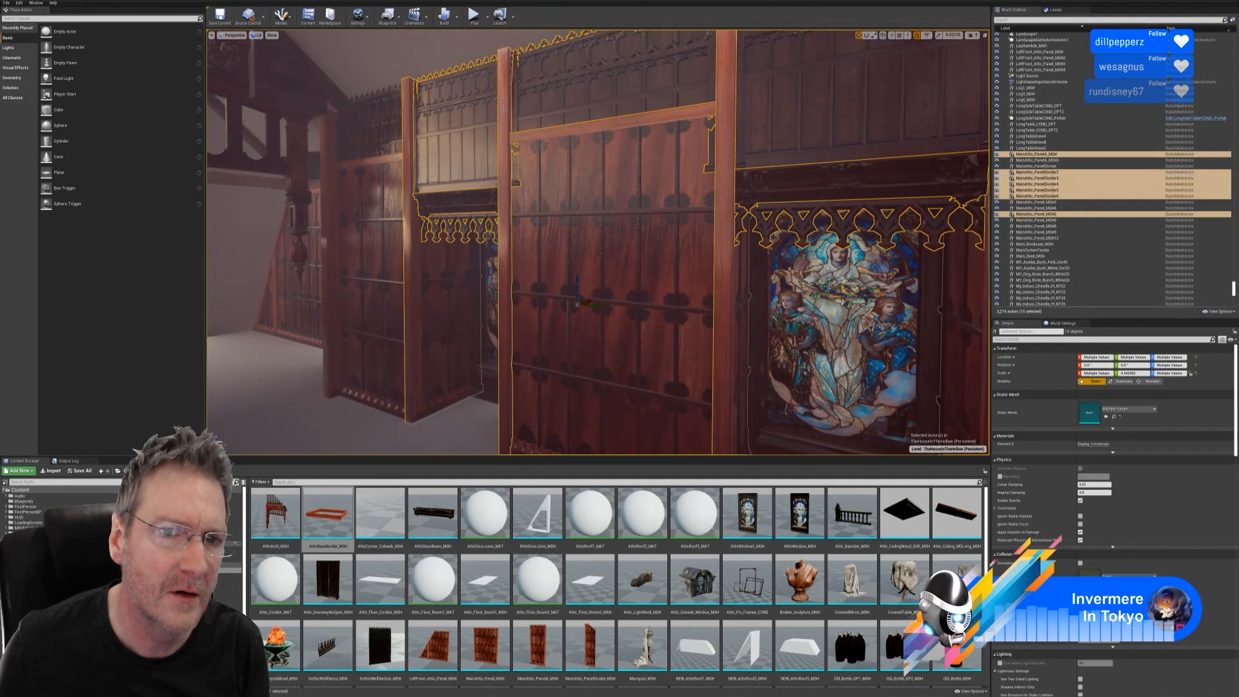
left_click(381, 170, "ctrl")
left_click(331, 145, "ctrl")
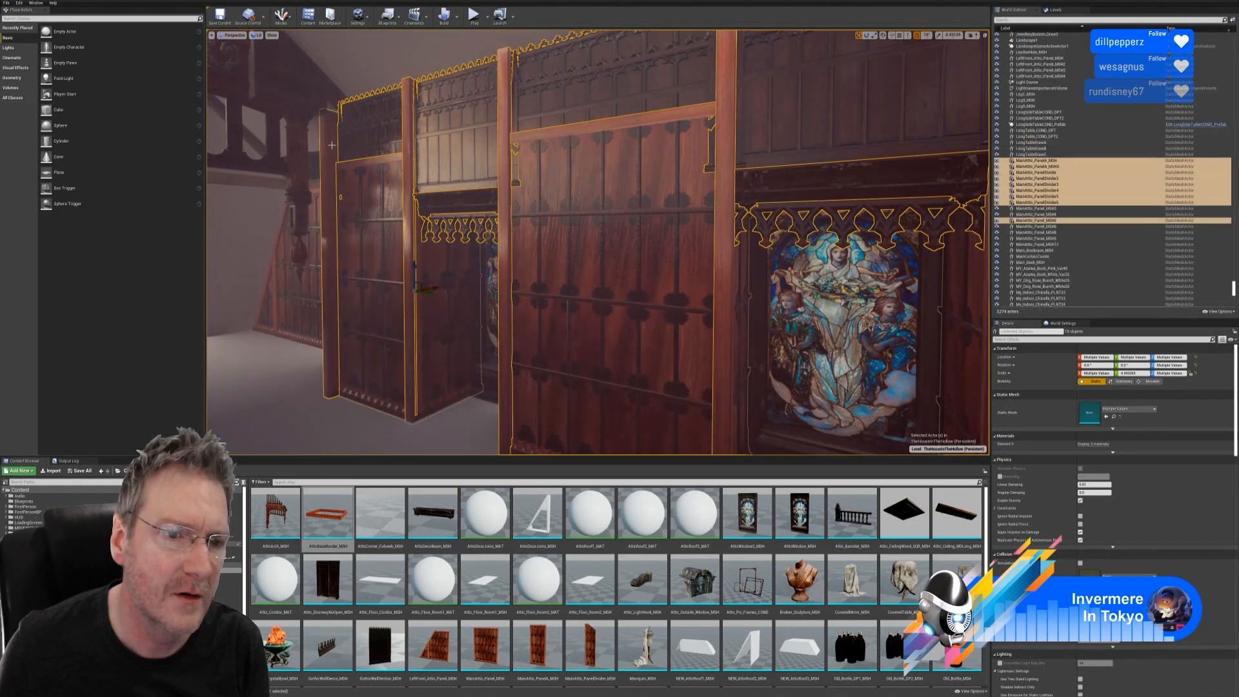
mouse_move(497, 339)
right_mouse_down()
mouse_move(574, 342)
mouse_move(596, 316)
mouse_move(564, 316)
mouse_move(616, 320)
mouse_move(485, 330)
right_mouse_up()
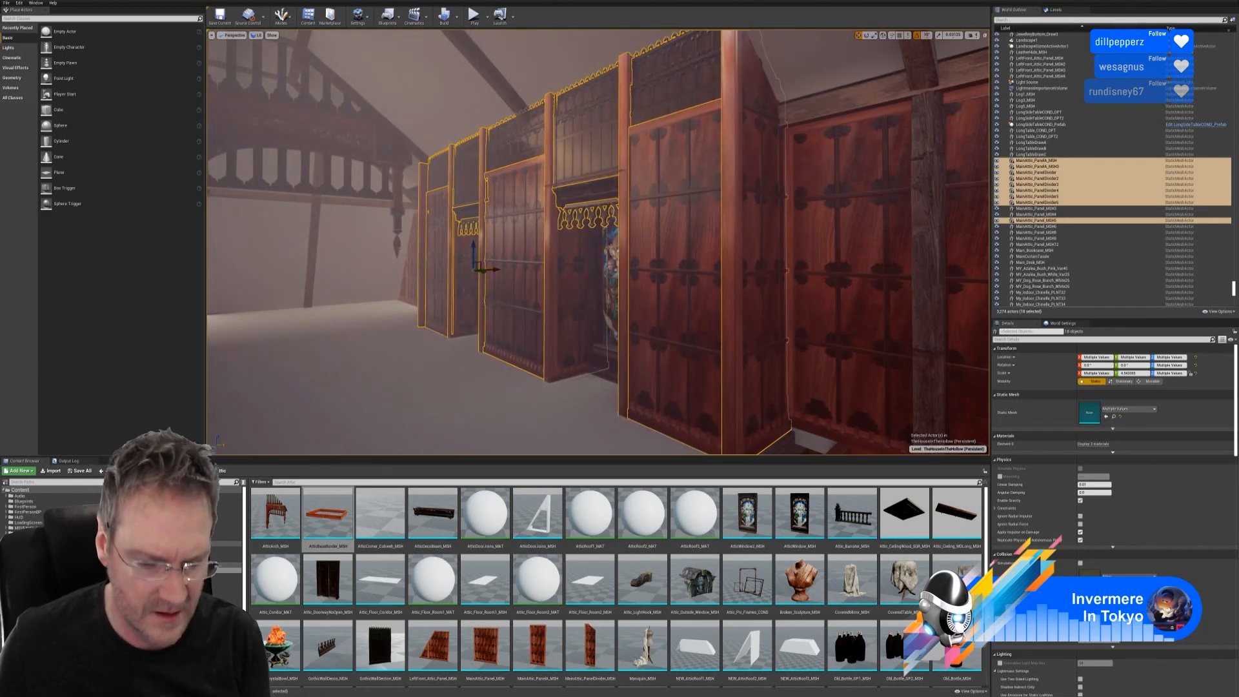
key("Escape")
- Select both stained-glass windows recessed in the projecting attic wall
right_click_drag(454, 369, 558, 461)
left_click(693, 251)
right_click_drag(694, 251, 521, 381)
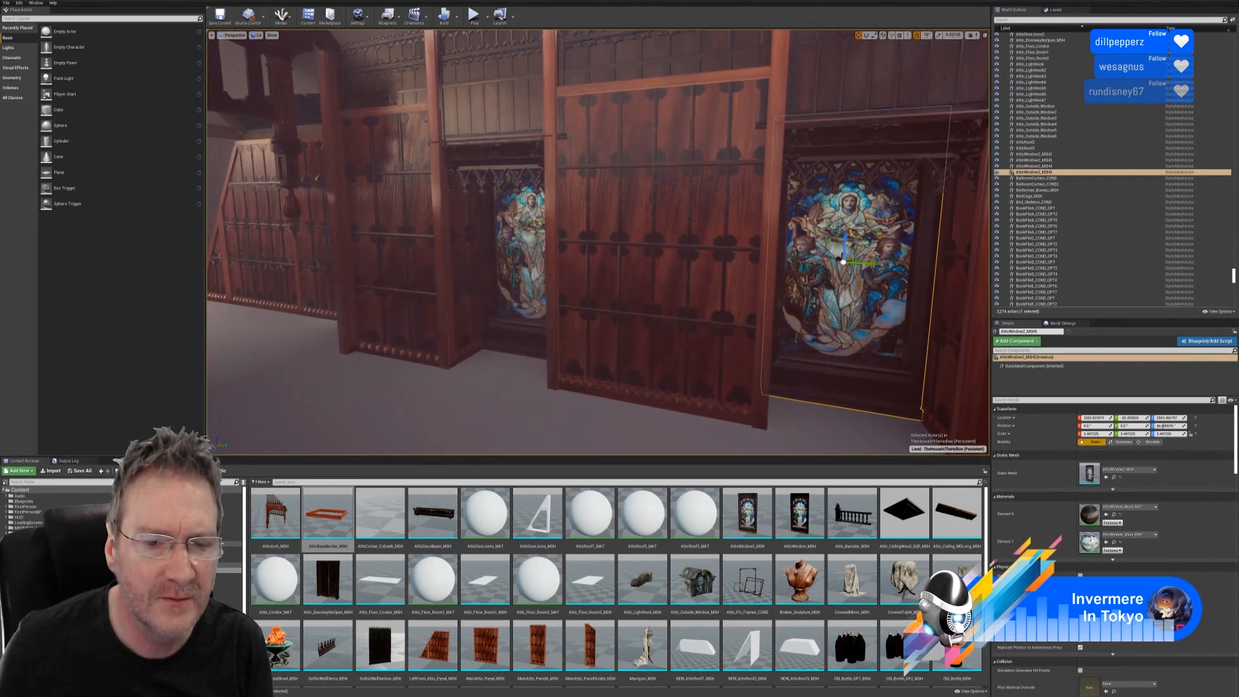
left_click(523, 250, "ctrl")
right_click_drag(688, 401, 630, 307)
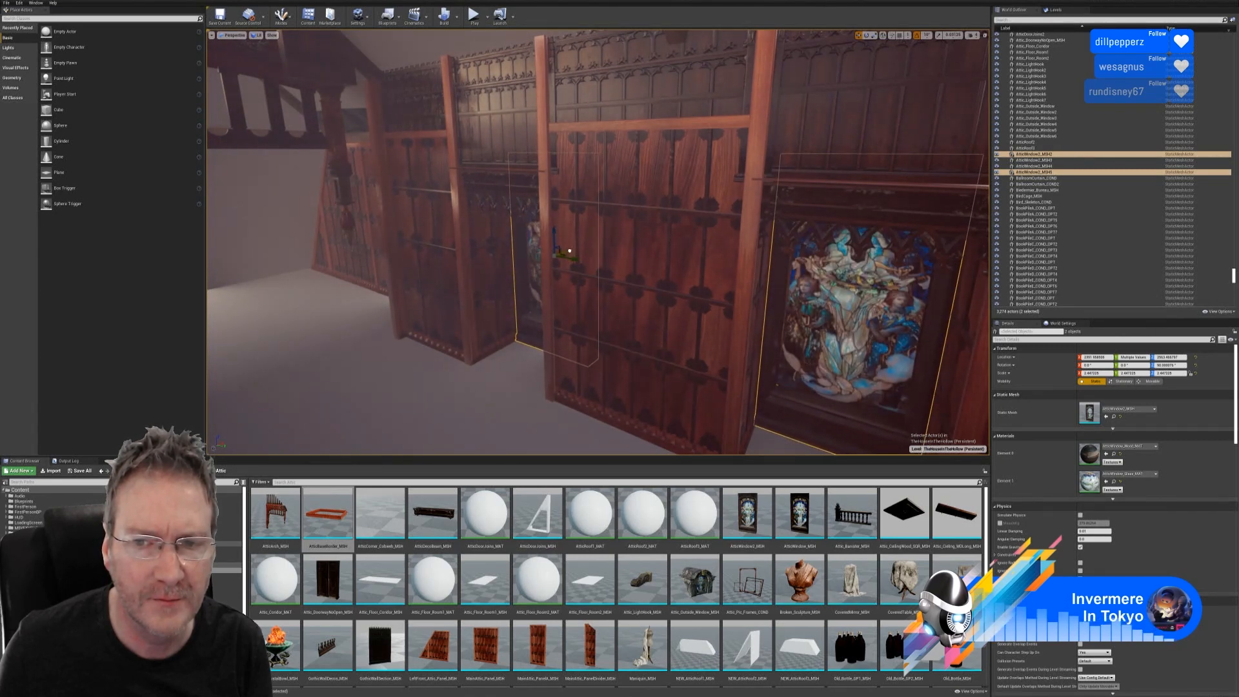
key("Escape")
- Inspect the far end of the attic where the sloping roof meets the top beam above the tiled panels
right_click_drag(568, 251, 542, 445)
right_click_drag(555, 349, 480, 303)
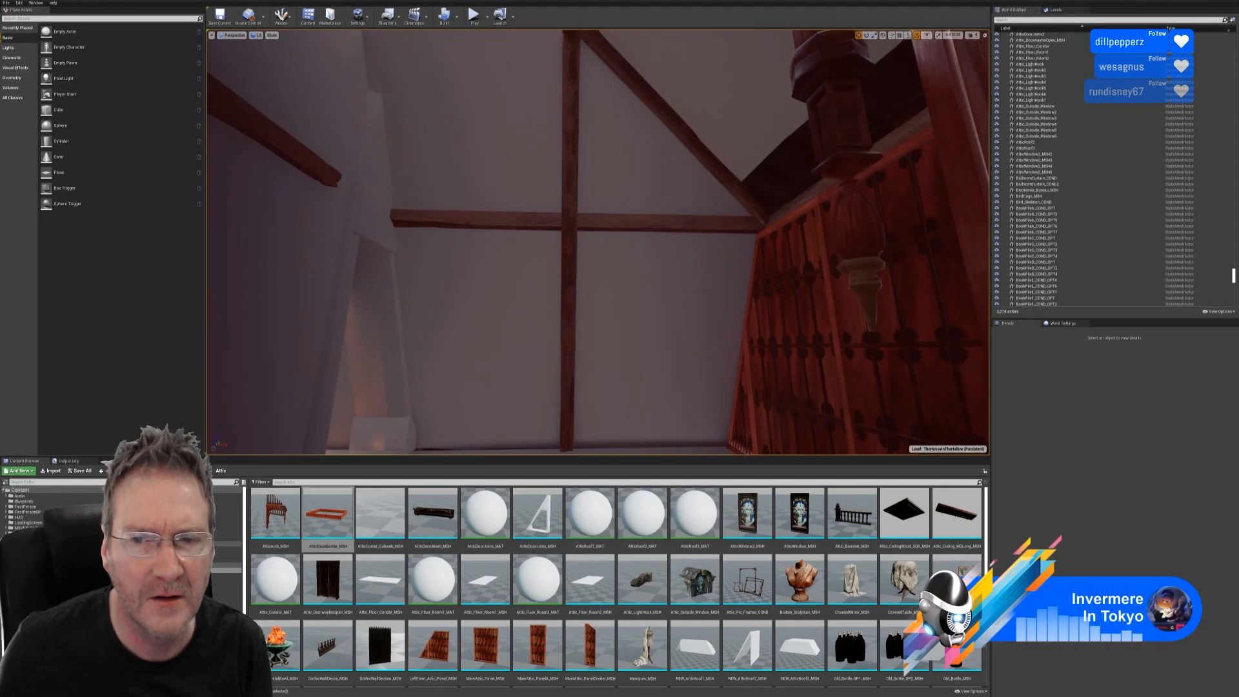
mouse_move(480, 303)
right_mouse_down()
mouse_move(451, 309)
mouse_move(490, 284)
mouse_move(455, 306)
mouse_move(500, 336)
mouse_move(371, 321)
mouse_move(461, 317)
mouse_move(483, 277)
mouse_move(474, 245)
mouse_move(479, 300)
right_mouse_up()
right_click_drag(578, 302, 587, 306)
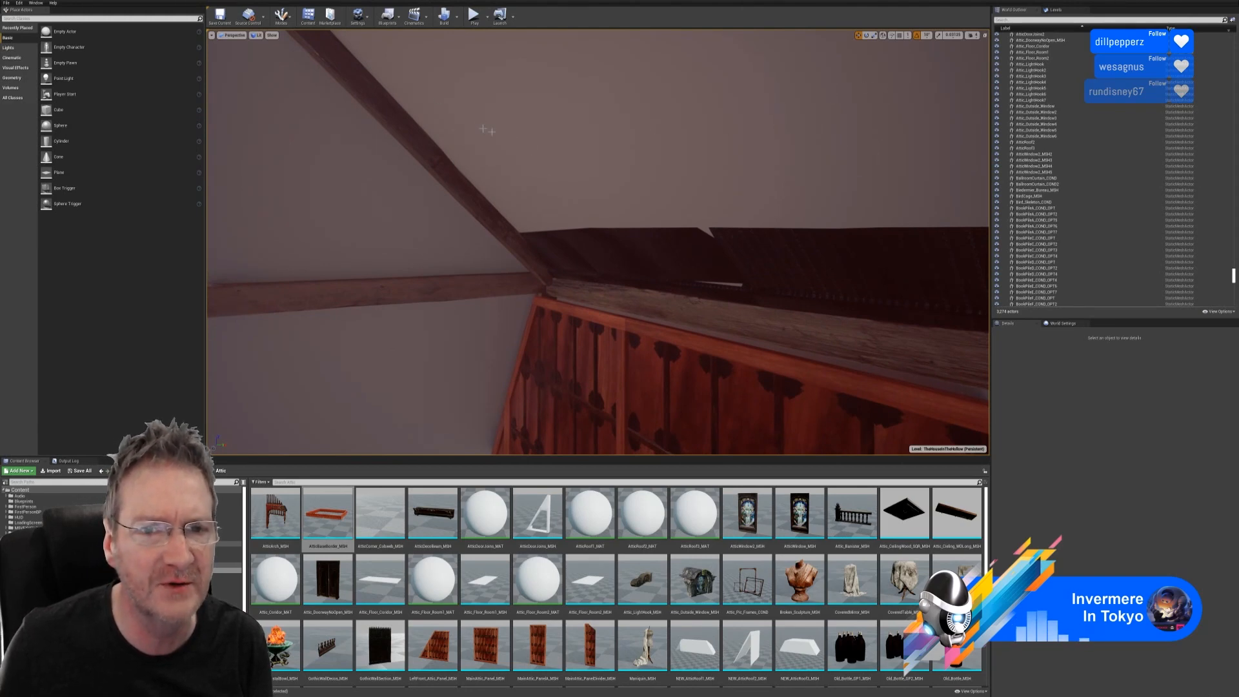
right_click_drag(678, 262, 702, 265)
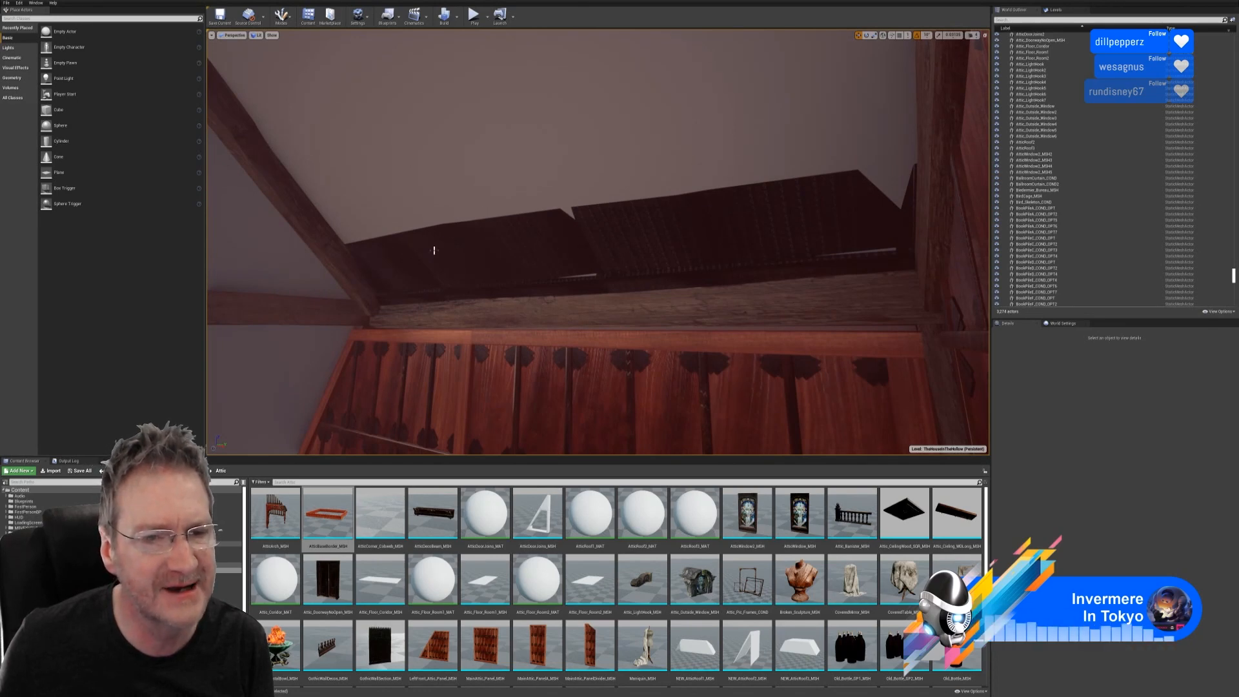
mouse_move(464, 248)
right_mouse_down()
mouse_move(472, 261)
mouse_move(479, 242)
right_mouse_up()
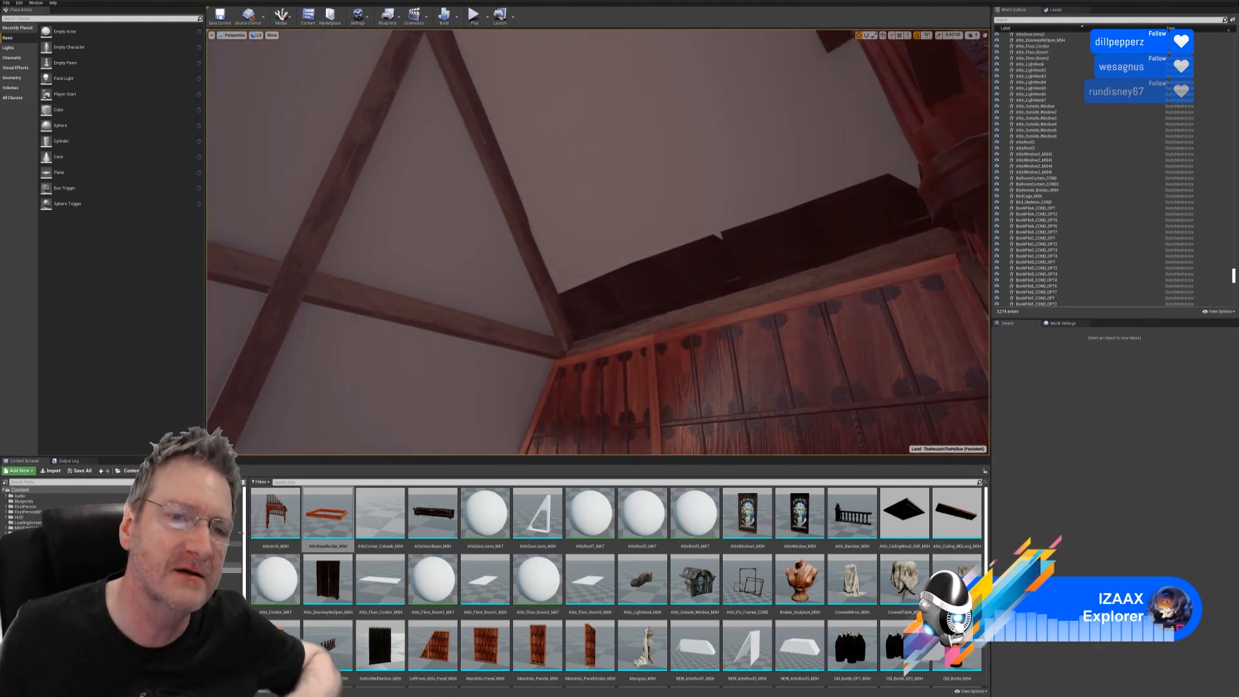
left_click(453, 184)
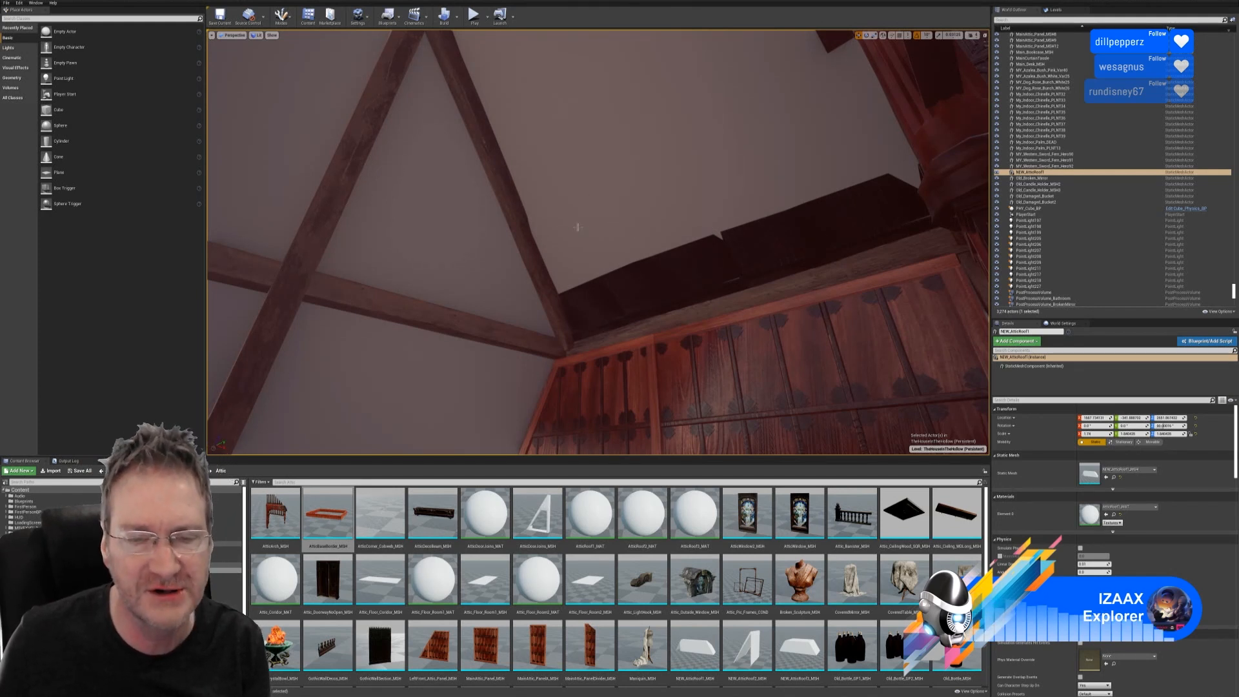
key("Escape")
mouse_move(598, 242)
right_mouse_down()
mouse_move(658, 349)
mouse_move(749, 374)
mouse_move(580, 252)
mouse_move(613, 258)
right_mouse_up()
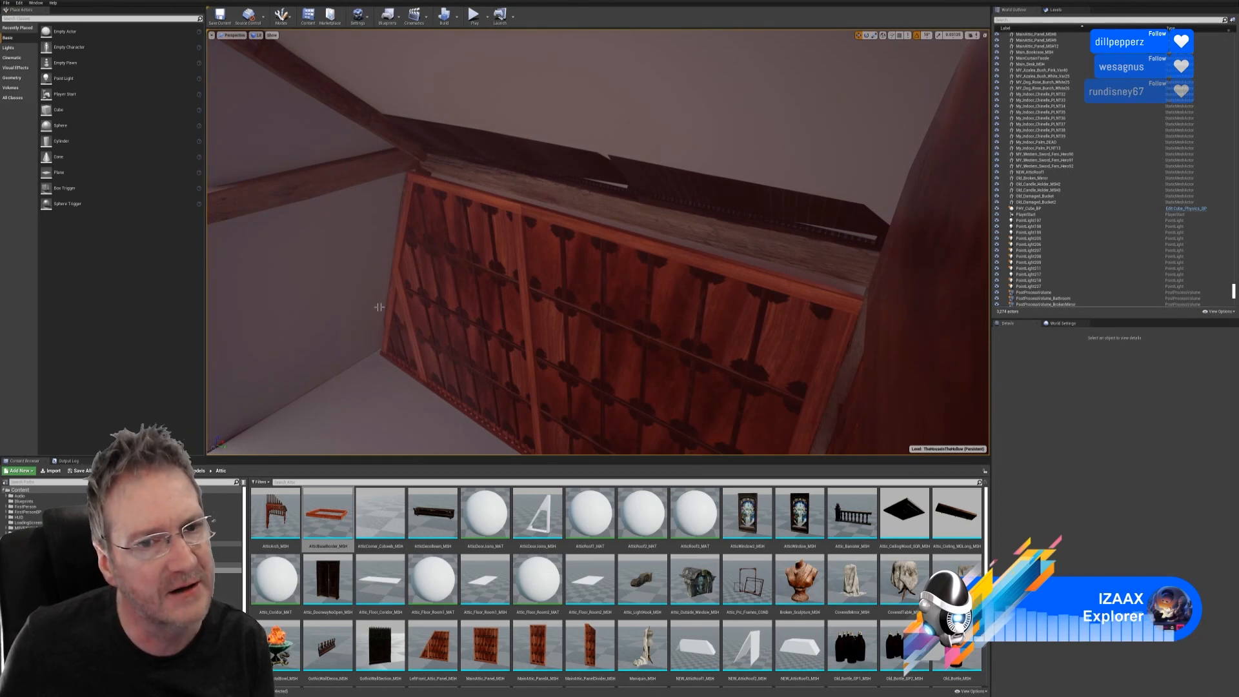
- Examine the attic base border around the floor opening from above and below, including its joint with the tiled panels
right_click_drag(380, 307, 652, 387)
right_click_drag(408, 229, 409, 229)
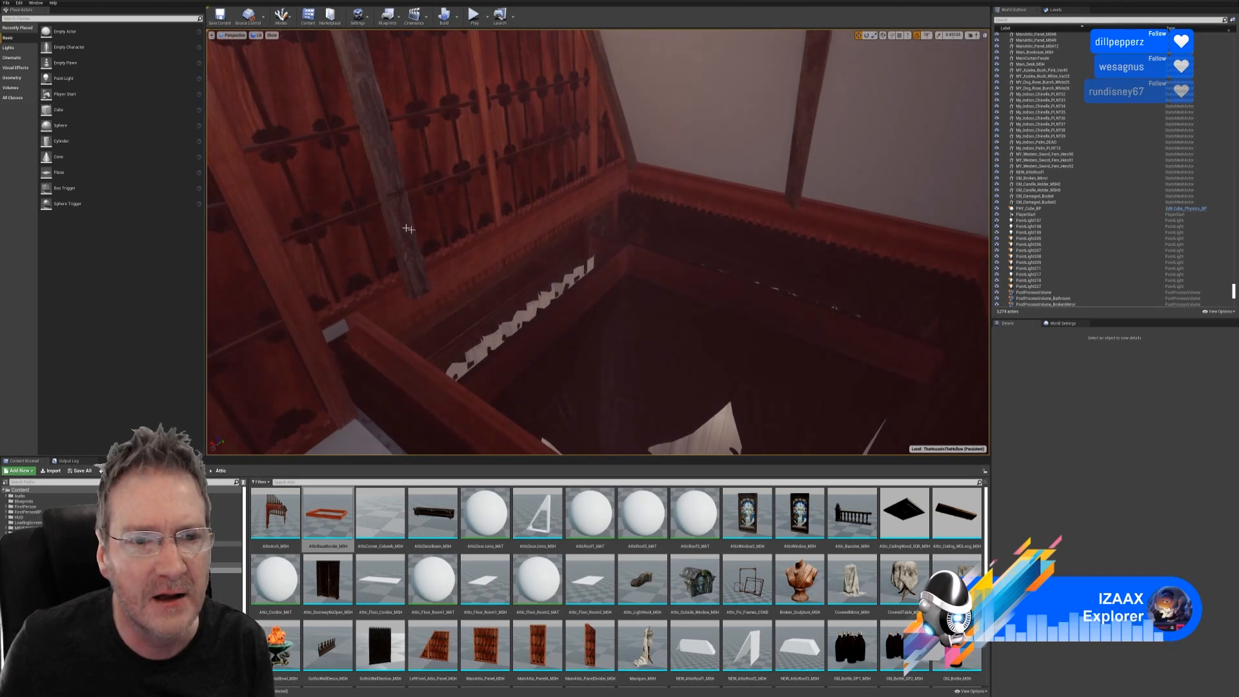
right_click_drag(553, 308, 553, 307)
right_click_drag(684, 410, 684, 411)
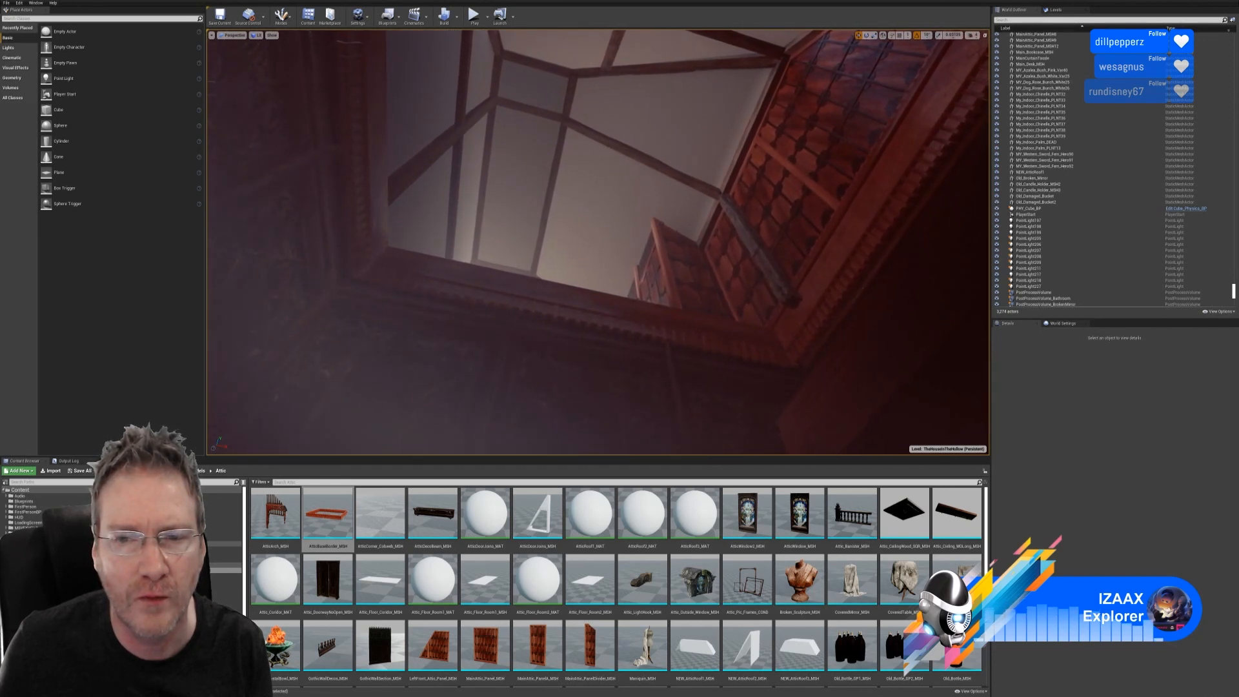
right_click_drag(683, 410, 684, 411)
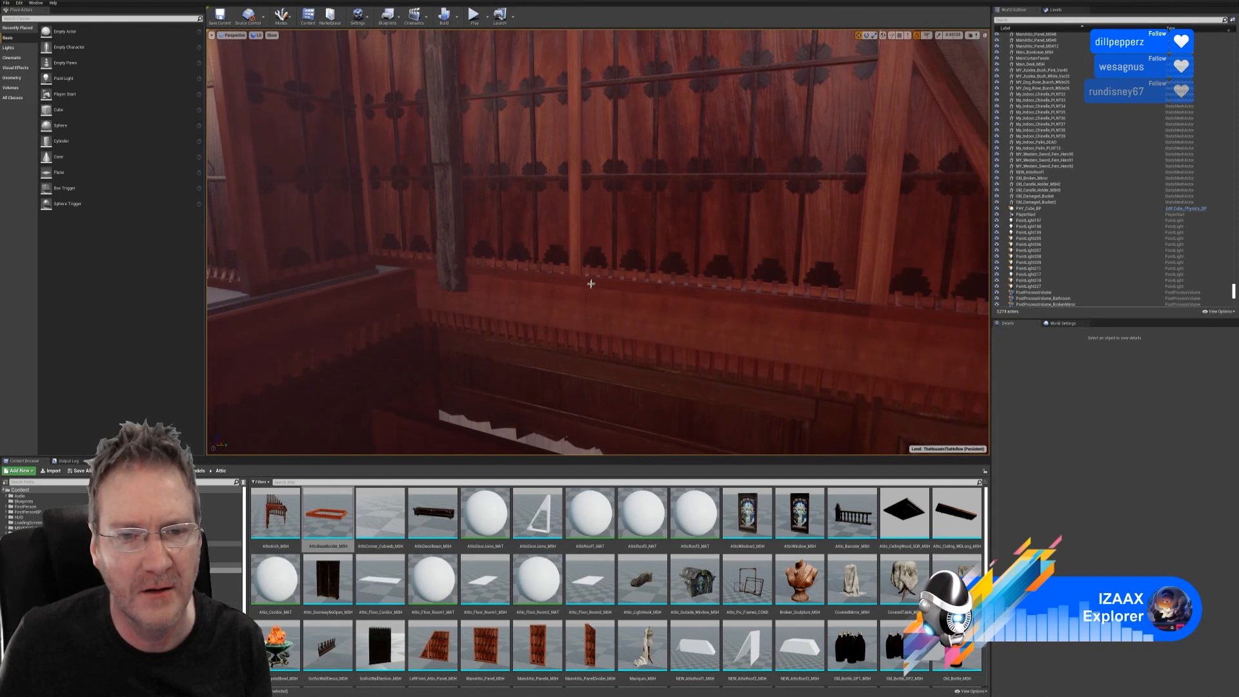
right_click_drag(591, 283, 591, 284)
right_click_drag(758, 374, 758, 374)
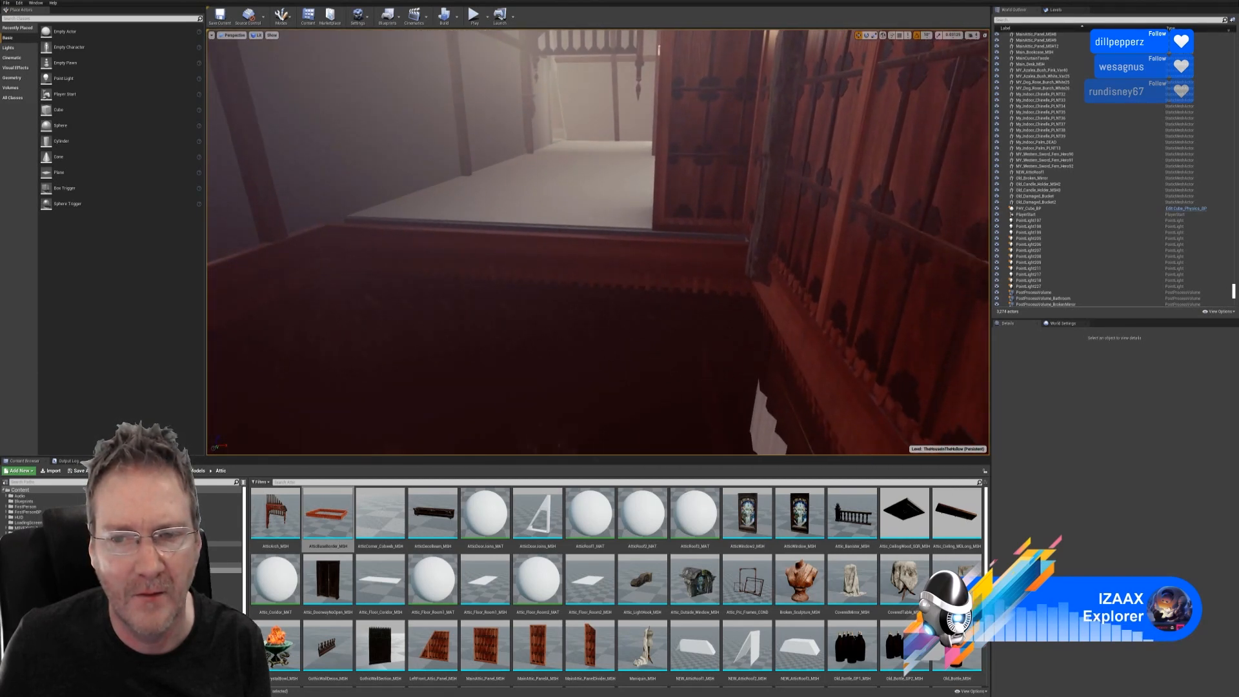
- Try to shift the attic base border along X away from the tiled panels
left_click(782, 321)
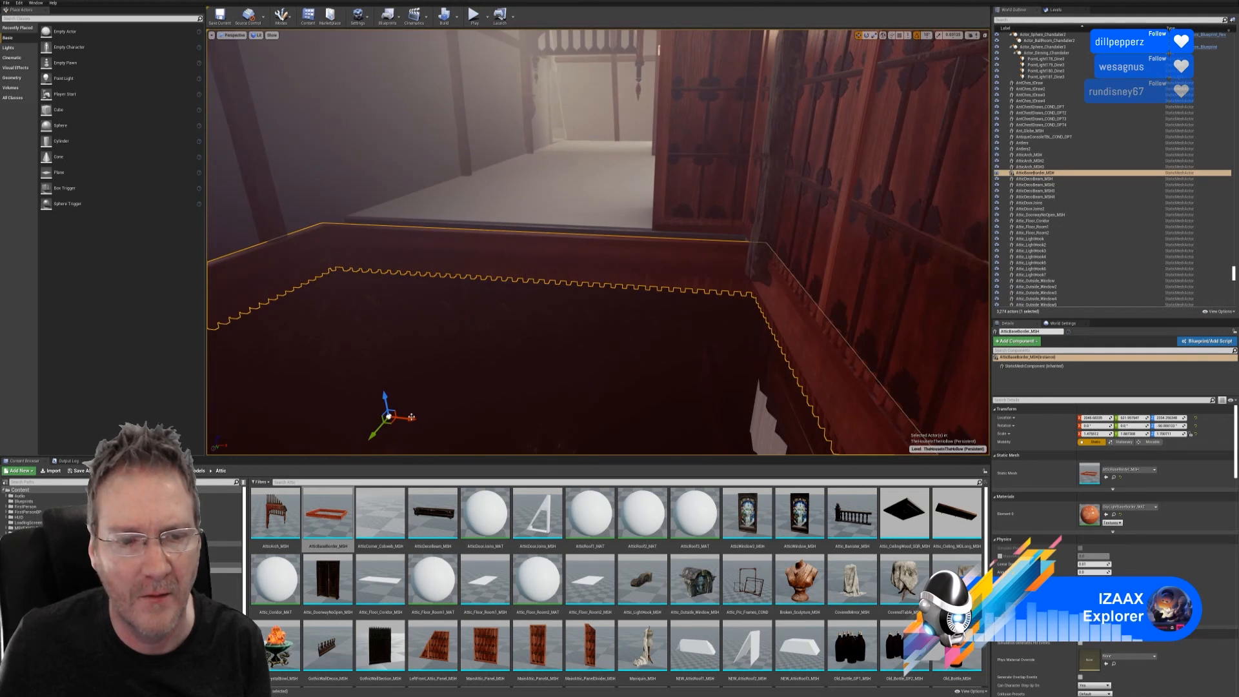
left_click_drag(410, 416, 376, 411)
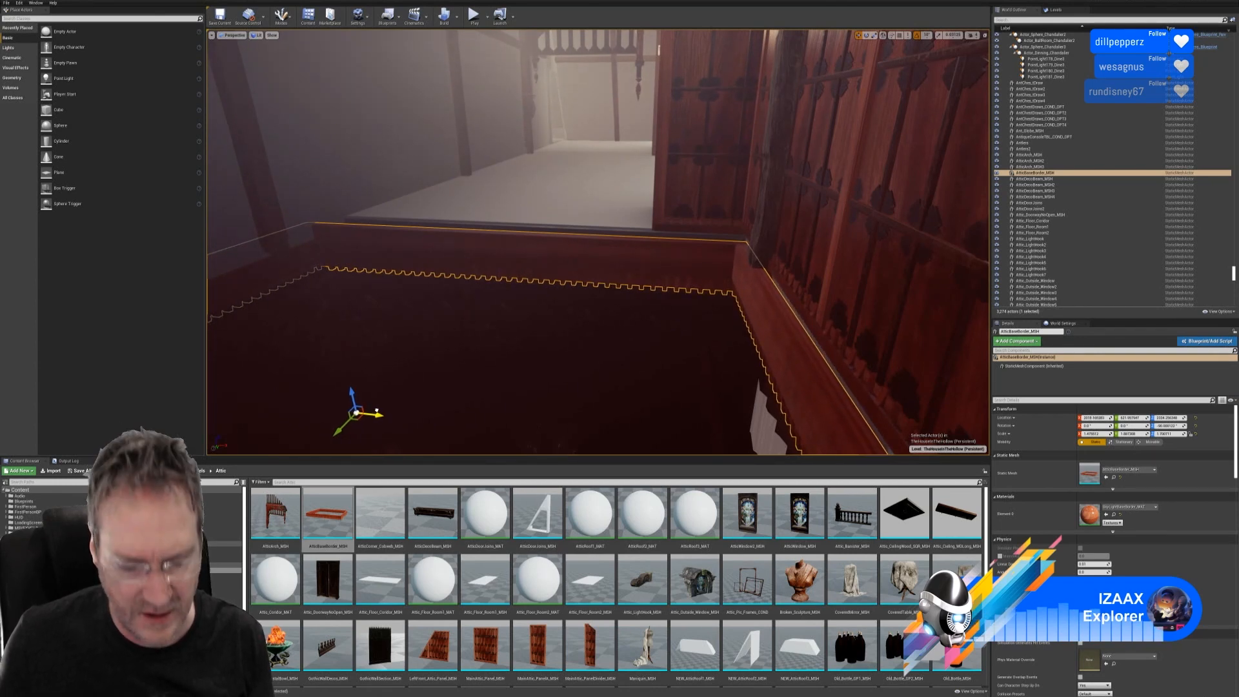
key("ctrl+z")
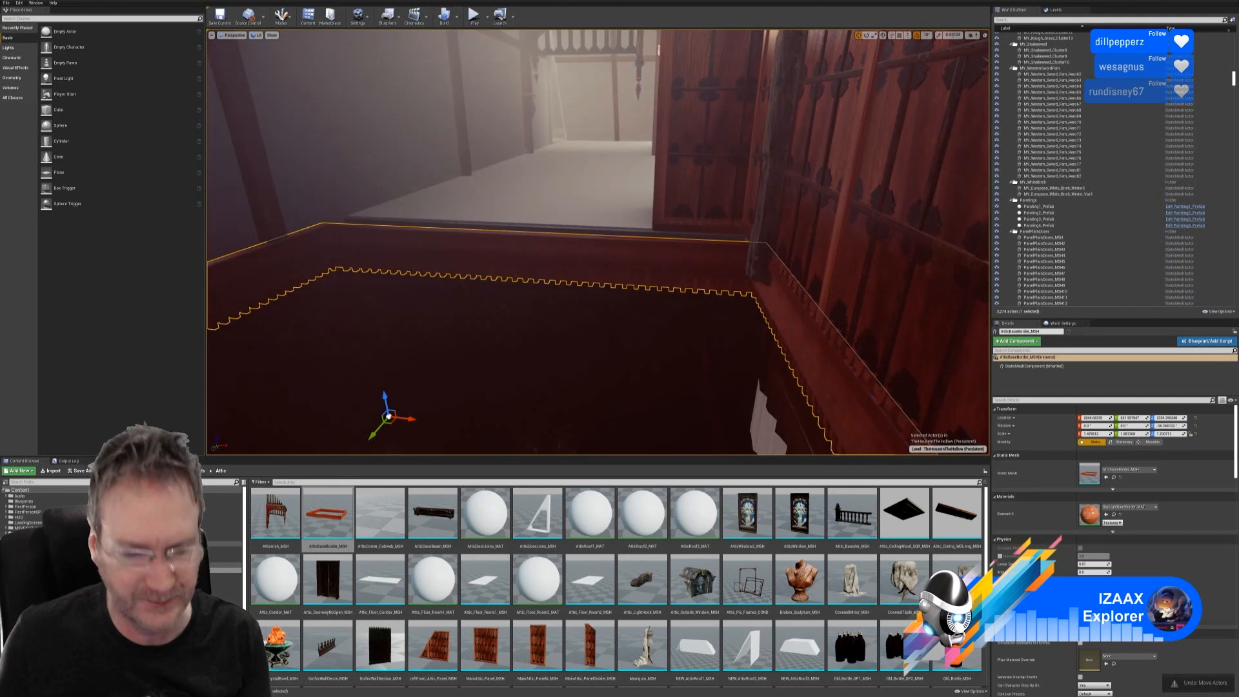
key("Escape")
- Switch the viewport to Unlit mode and look down through the attic floor opening into the room below
right_click_drag(569, 354, 572, 392)
mouse_move(694, 277)
right_mouse_down()
mouse_move(690, 233)
mouse_move(633, 245)
mouse_move(629, 271)
mouse_move(714, 278)
right_mouse_up()
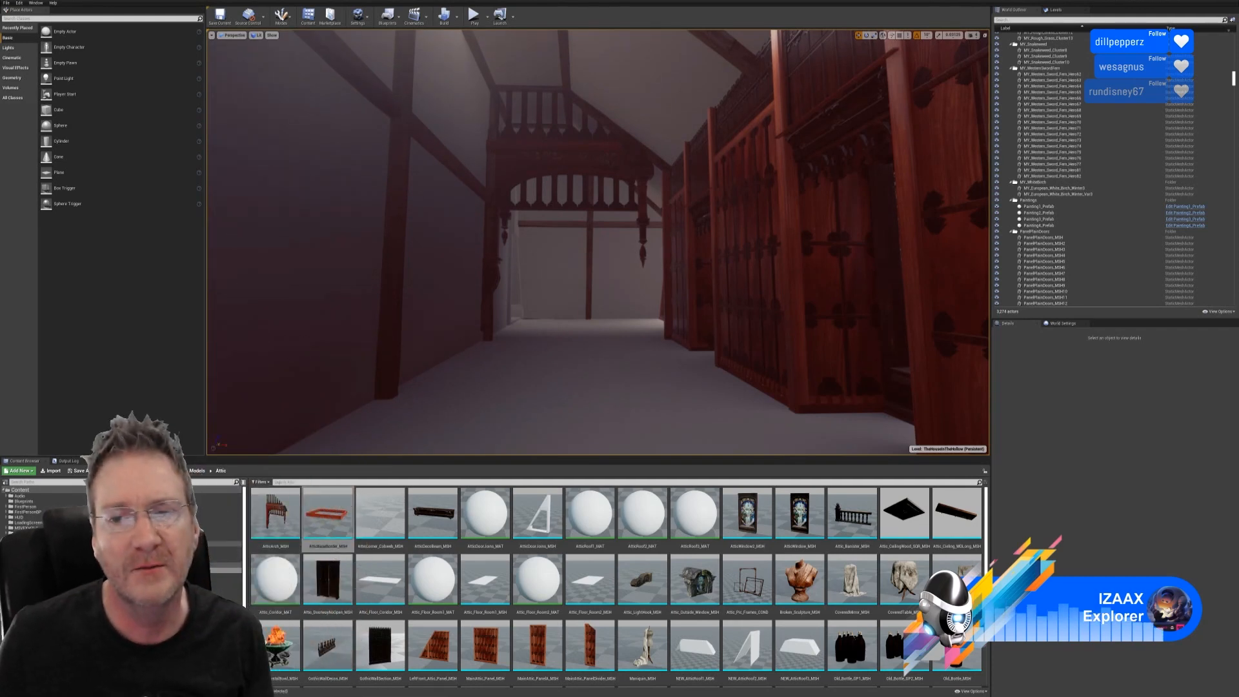
right_click_drag(598, 242, 929, 407)
left_click(256, 35)
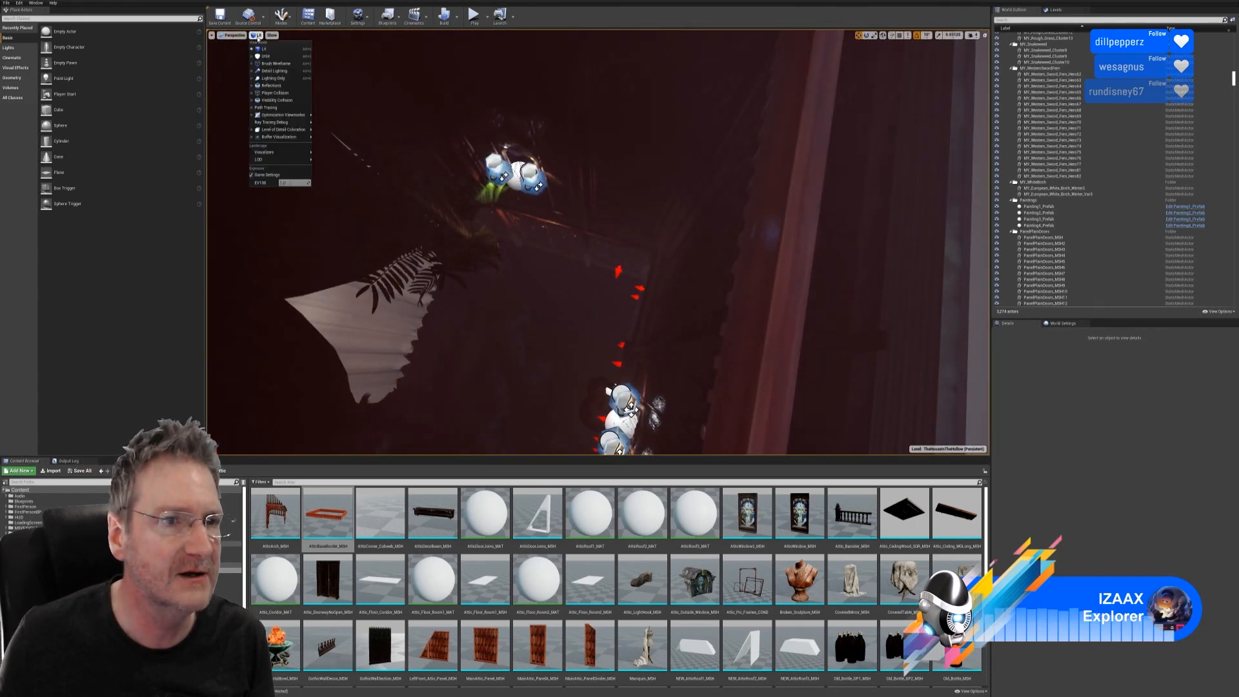
left_click(265, 56)
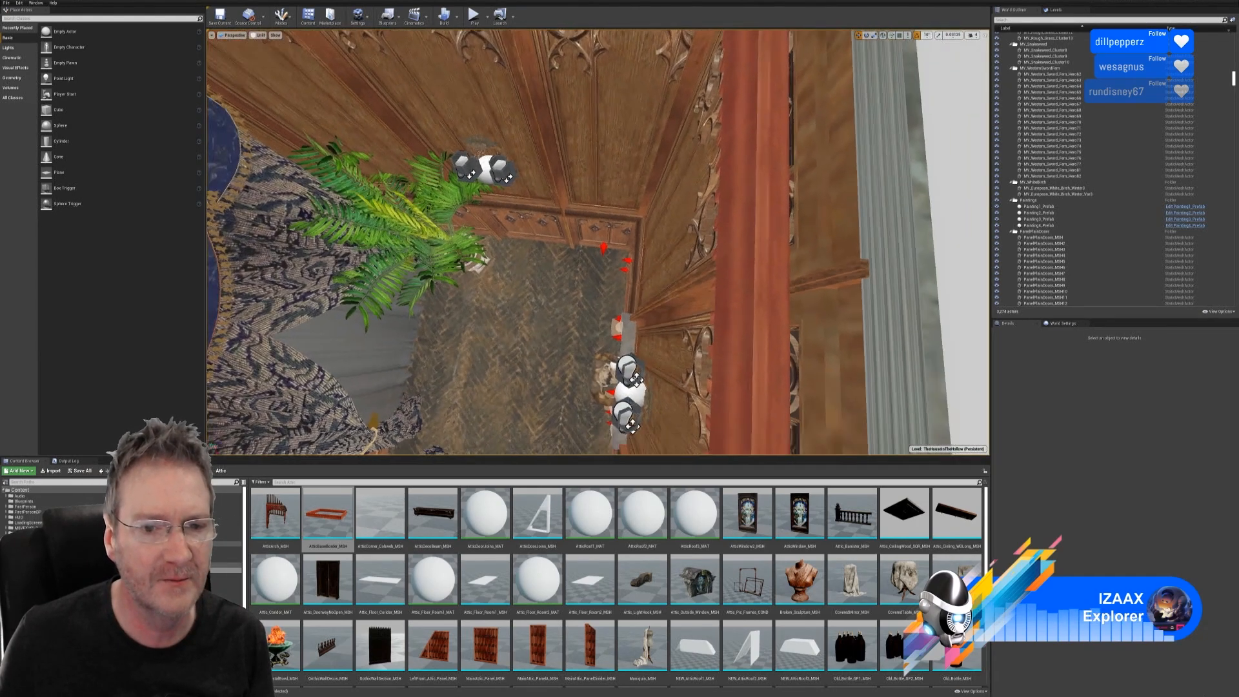
right_click_drag(581, 245, 693, 251)
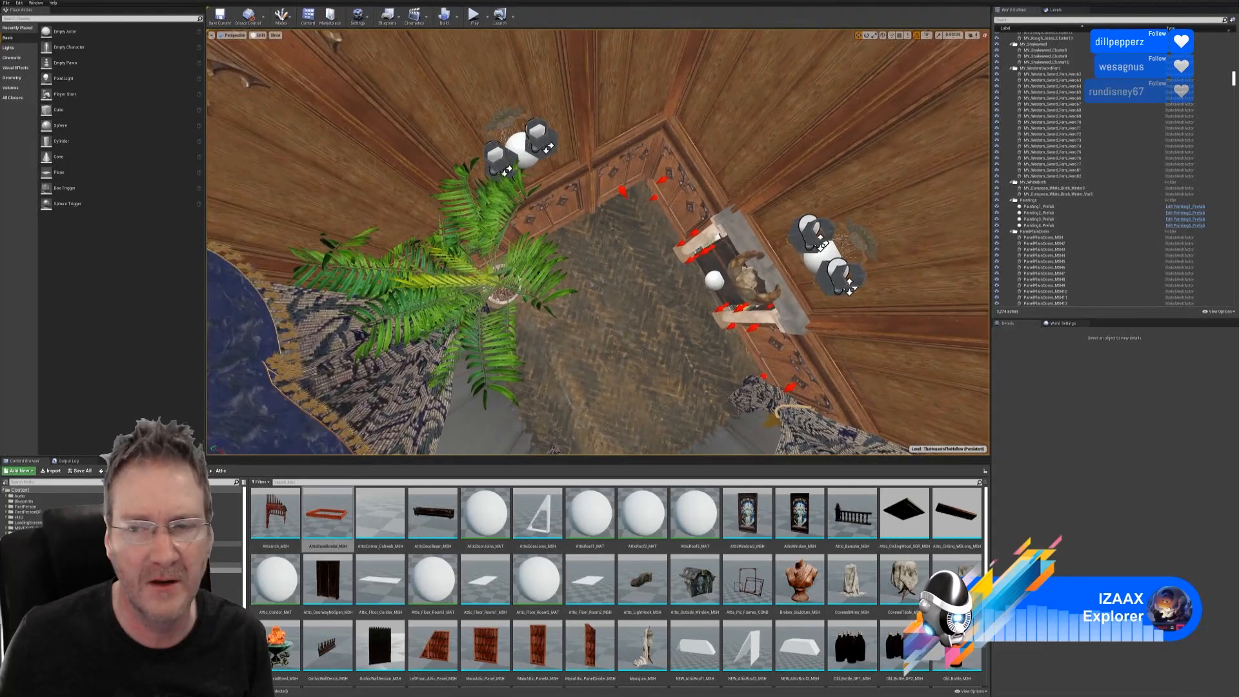
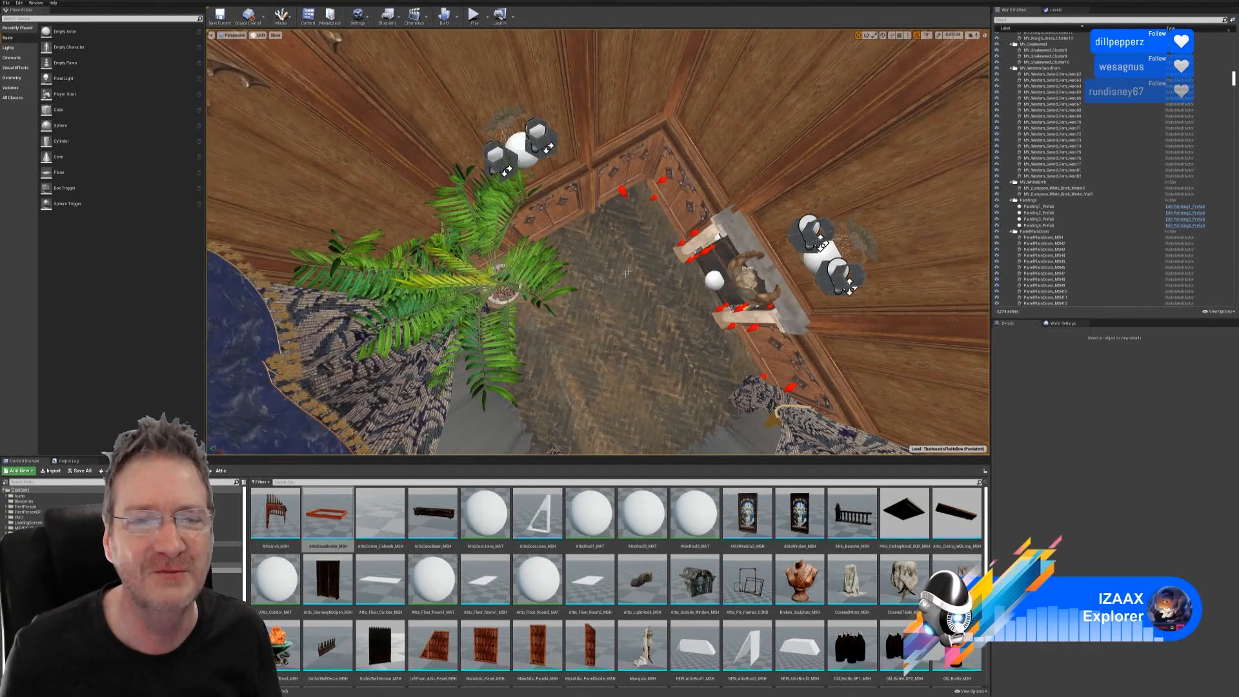
- Place the SpiralStairCase_MSH mesh from the attic assets on the room floor below the attic opening
right_click_drag(618, 283, 745, 287)
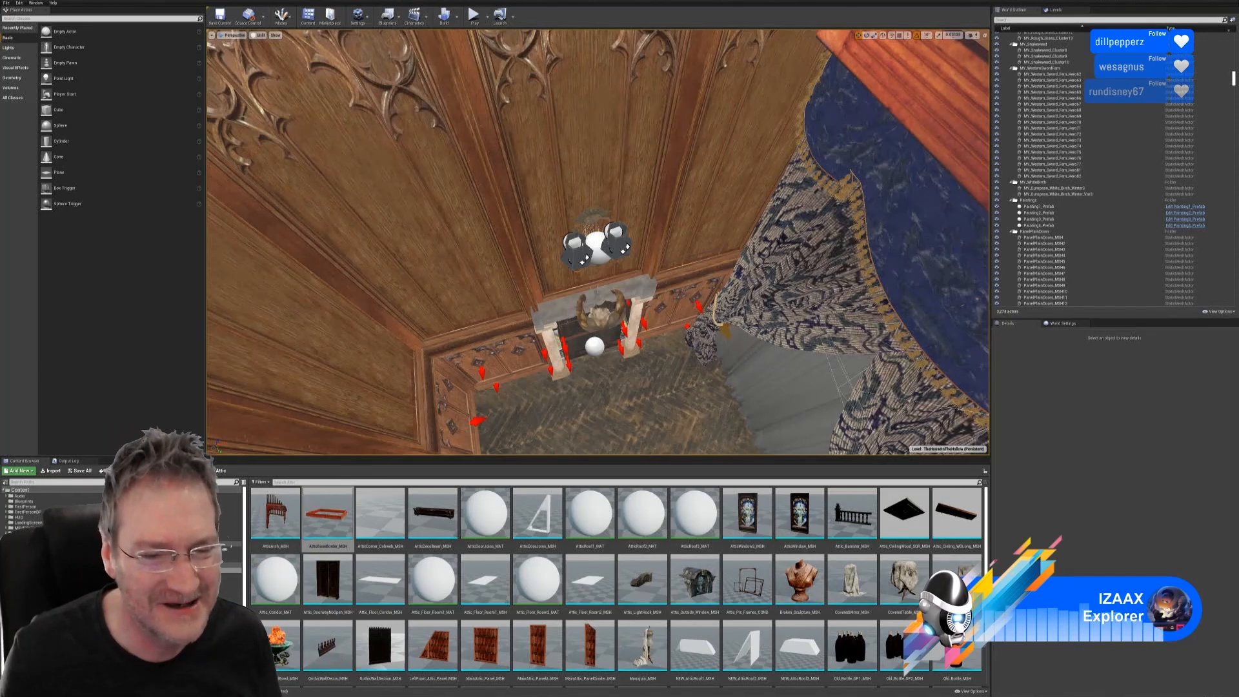
right_click_drag(444, 310, 411, 331)
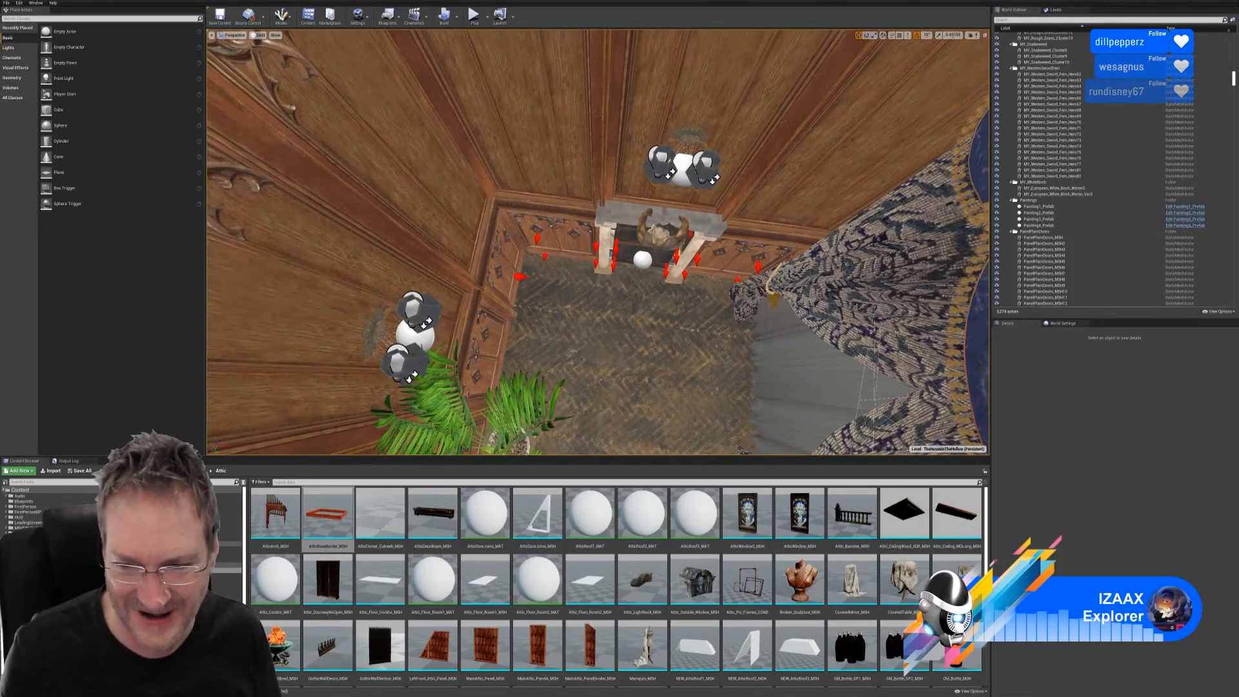
left_click(986, 540)
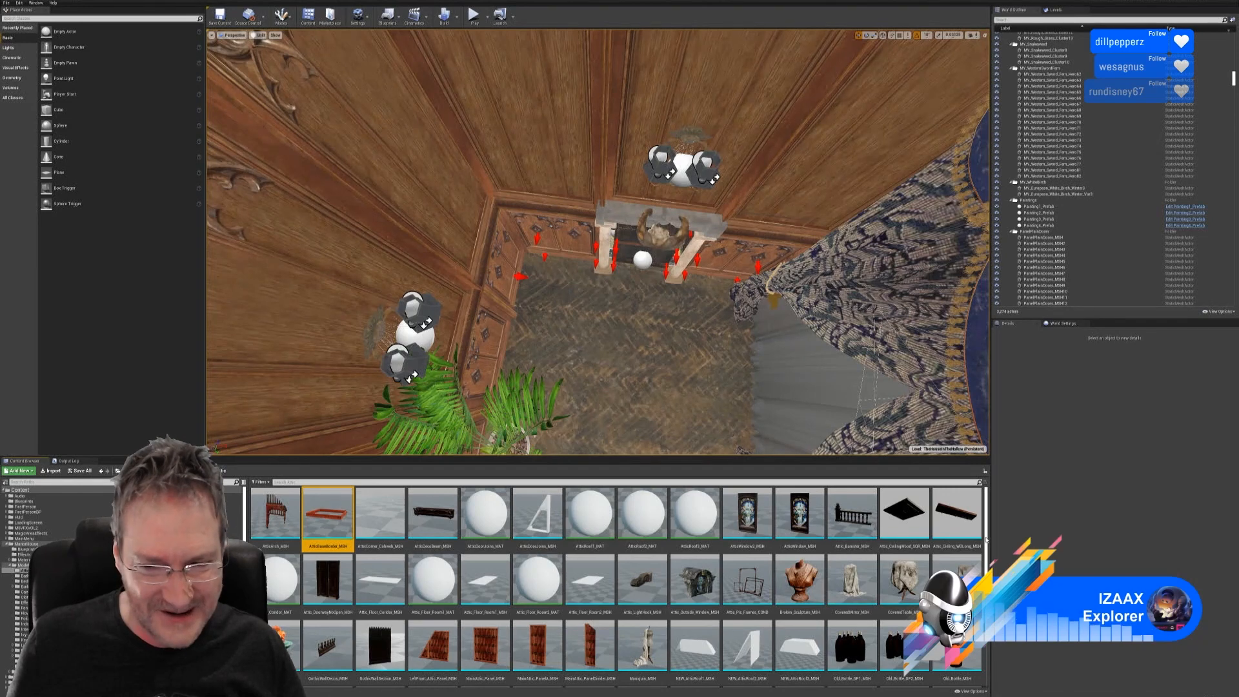
scroll(984, 545, "down", 1)
scroll(990, 556, "down", 4)
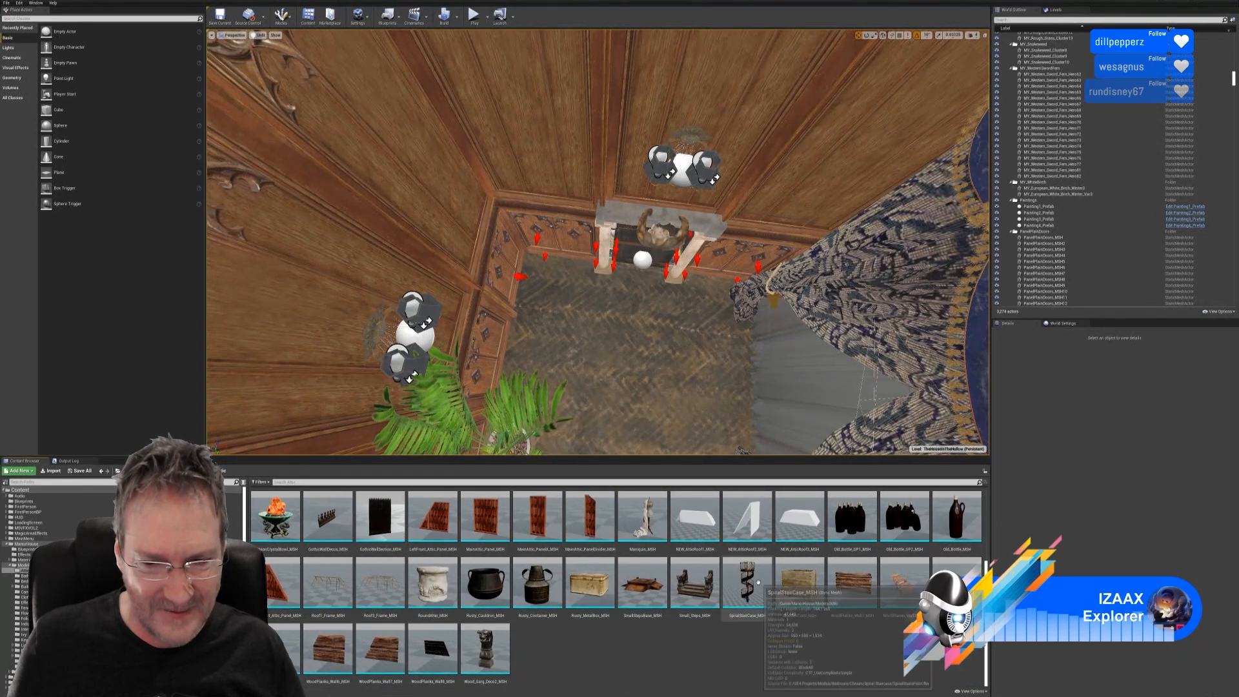
left_click_drag(748, 581, 684, 352)
- Raise the spiral staircase along Z from the room floor up toward the attic level
right_click_drag(685, 352, 739, 398)
right_click_drag(597, 241, 570, 260)
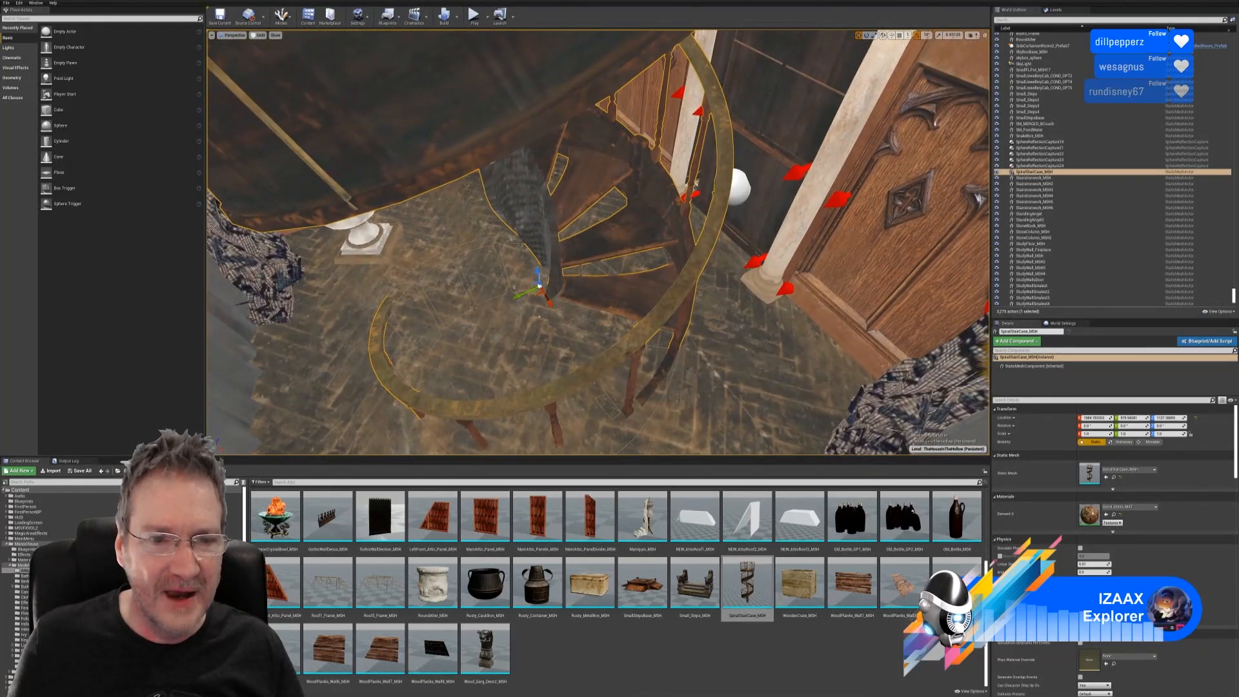
left_click_drag(538, 274, 525, 206)
left_click_drag(514, 147, 495, 40)
right_click_drag(763, 262, 708, 224)
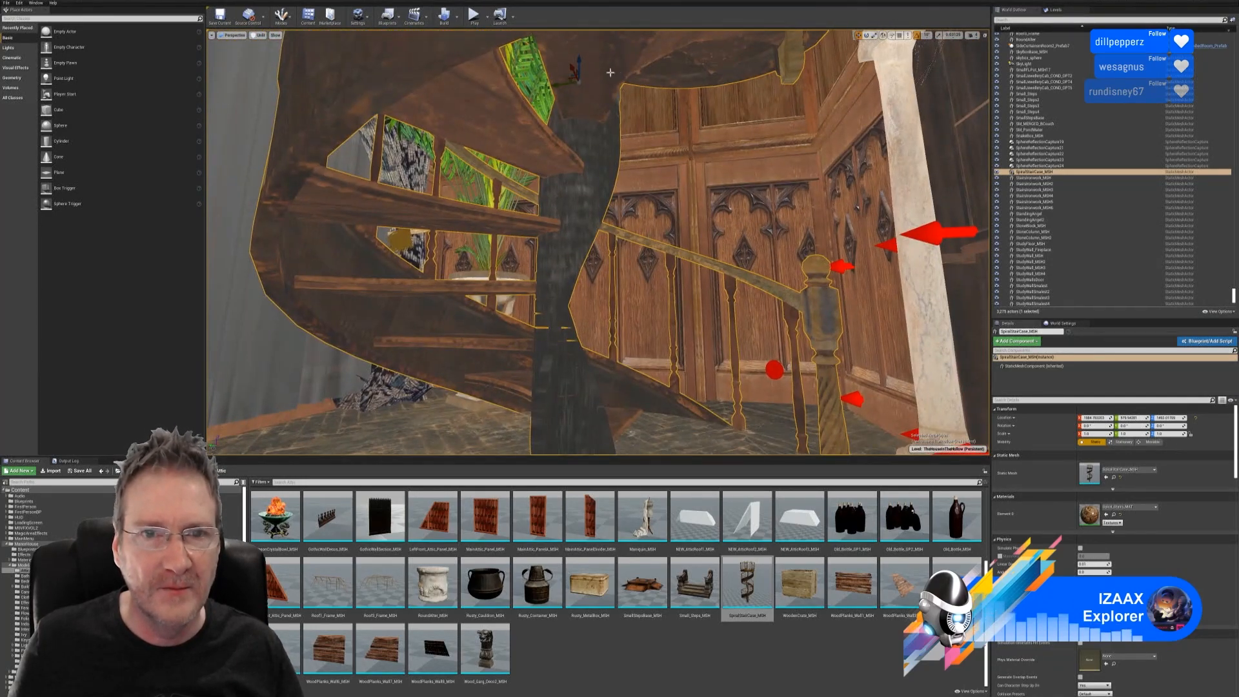
left_click_drag(580, 62, 578, 33)
right_click_drag(598, 242, 584, 261)
right_click_drag(658, 170, 686, 173)
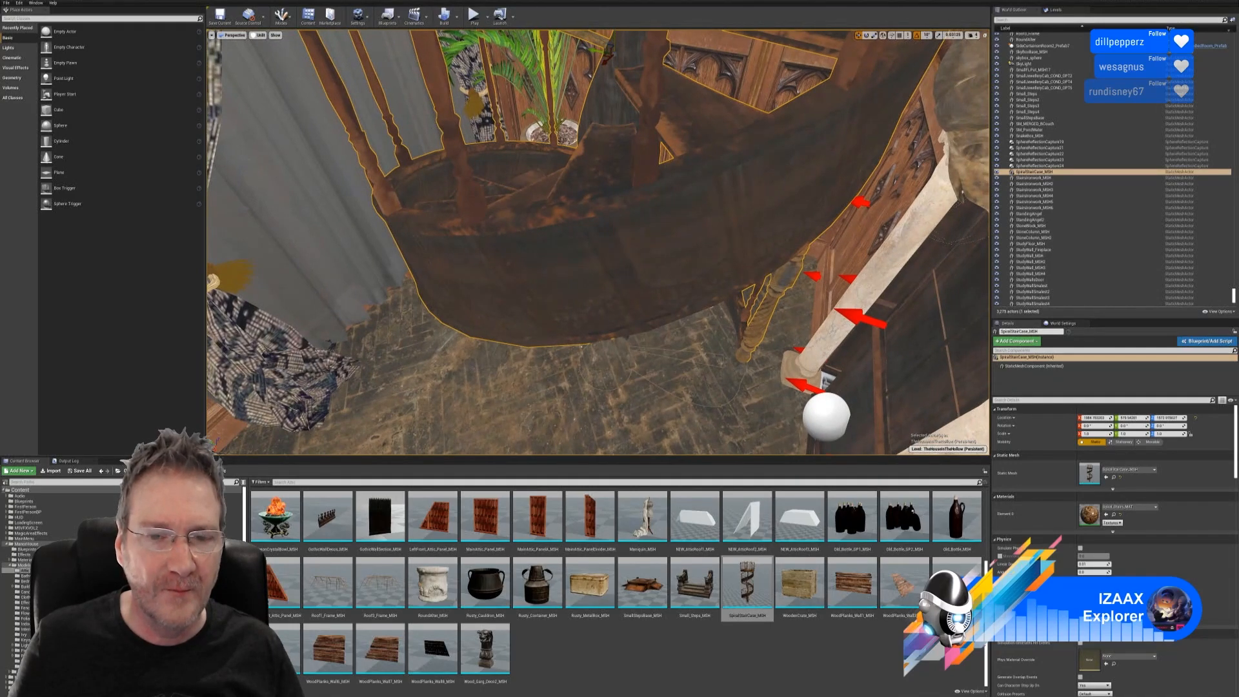
left_click_drag(607, 54, 603, 19)
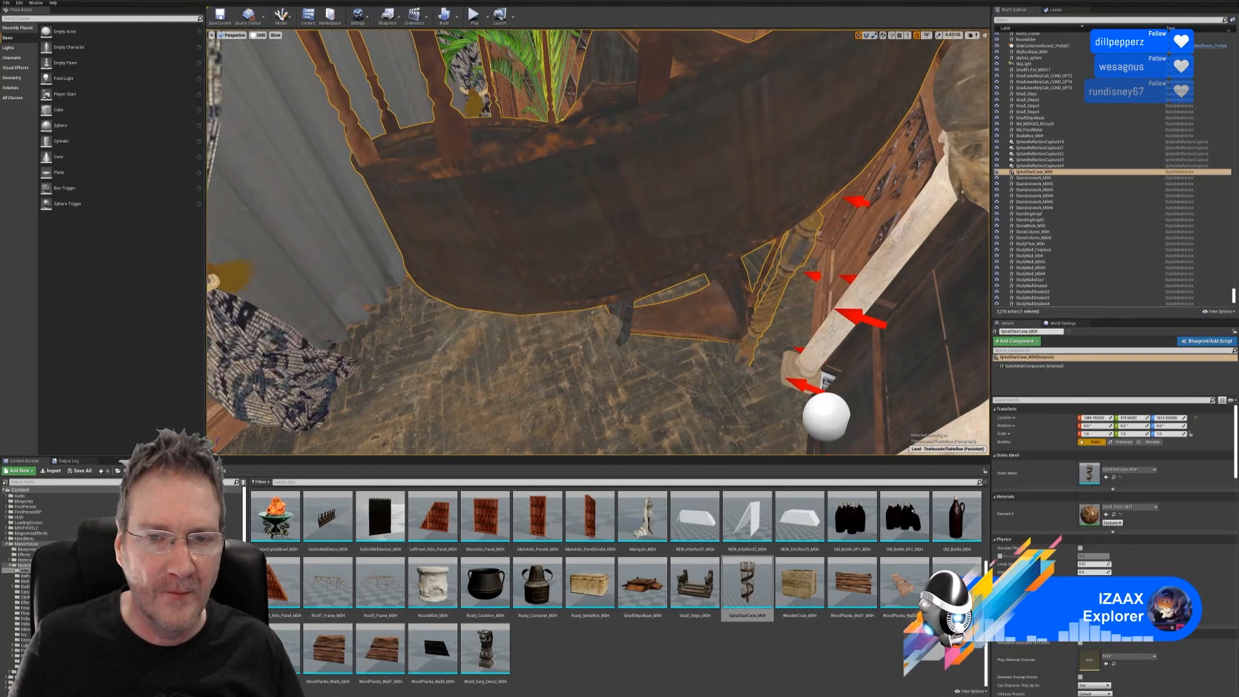
mouse_move(580, 78)
right_mouse_down()
mouse_move(566, 82)
mouse_move(593, 75)
right_mouse_up()
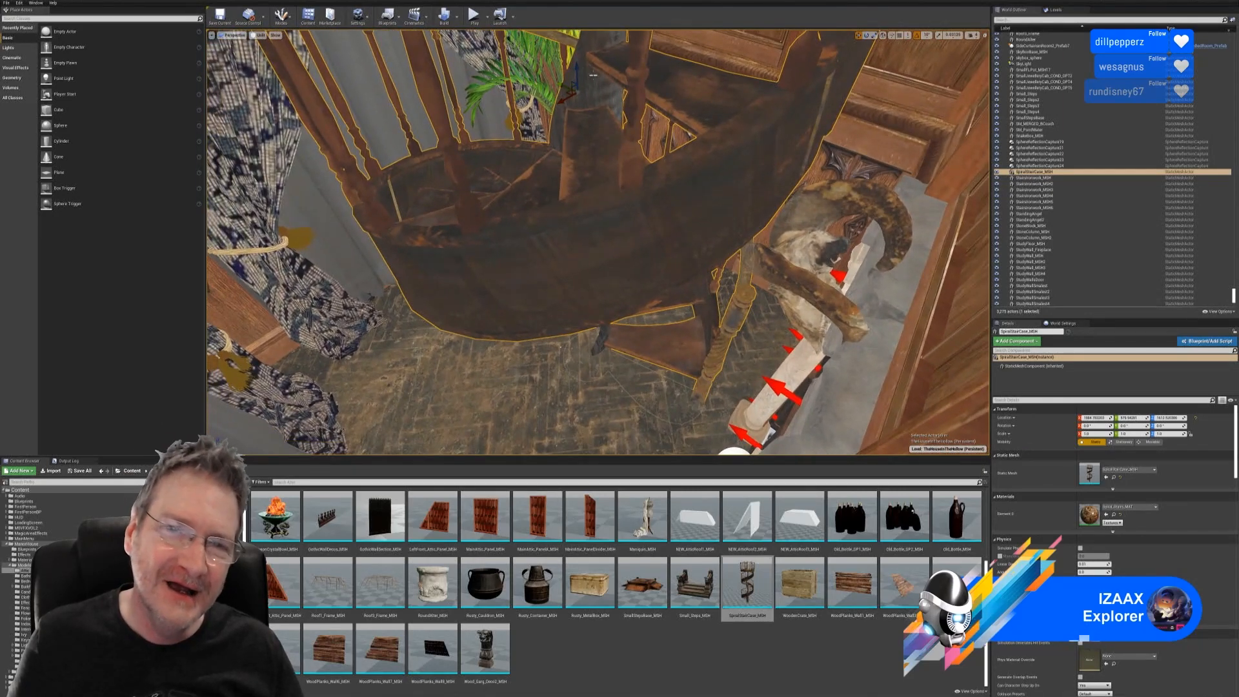
left_click_drag(576, 72, 583, 61)
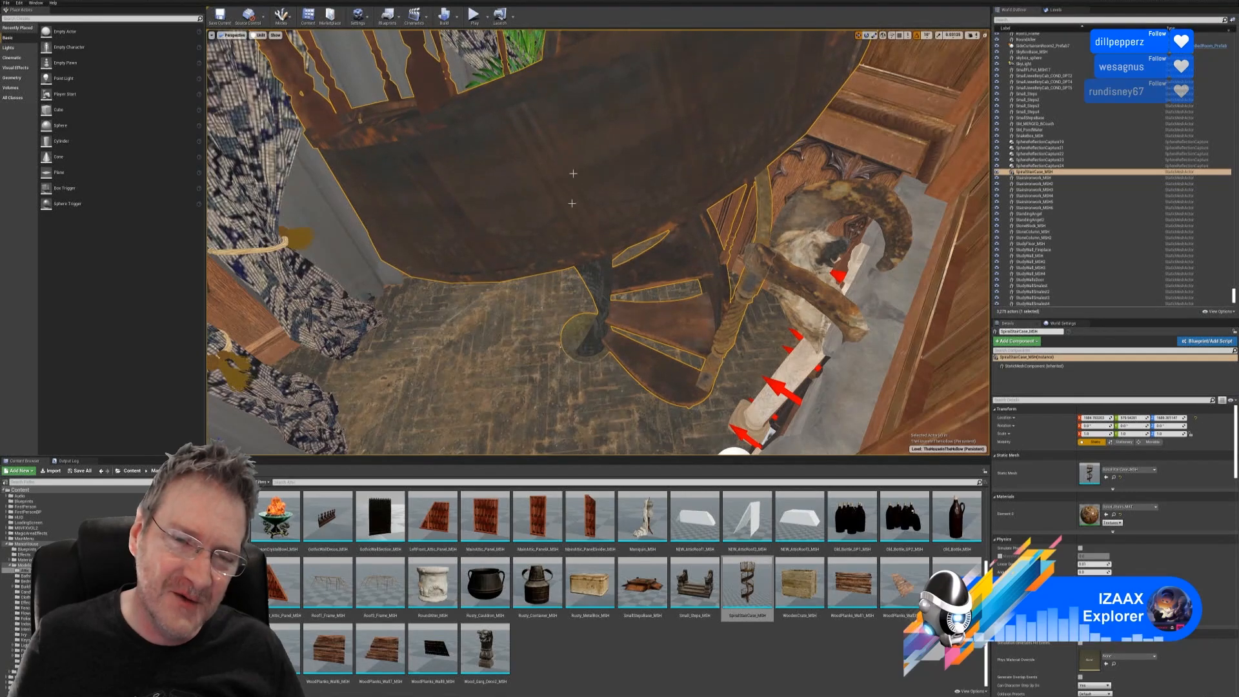
- Rotate the spiral staircase about its vertical axis, checking its top landing against the attic floor opening
right_click_drag(598, 242, 603, 196)
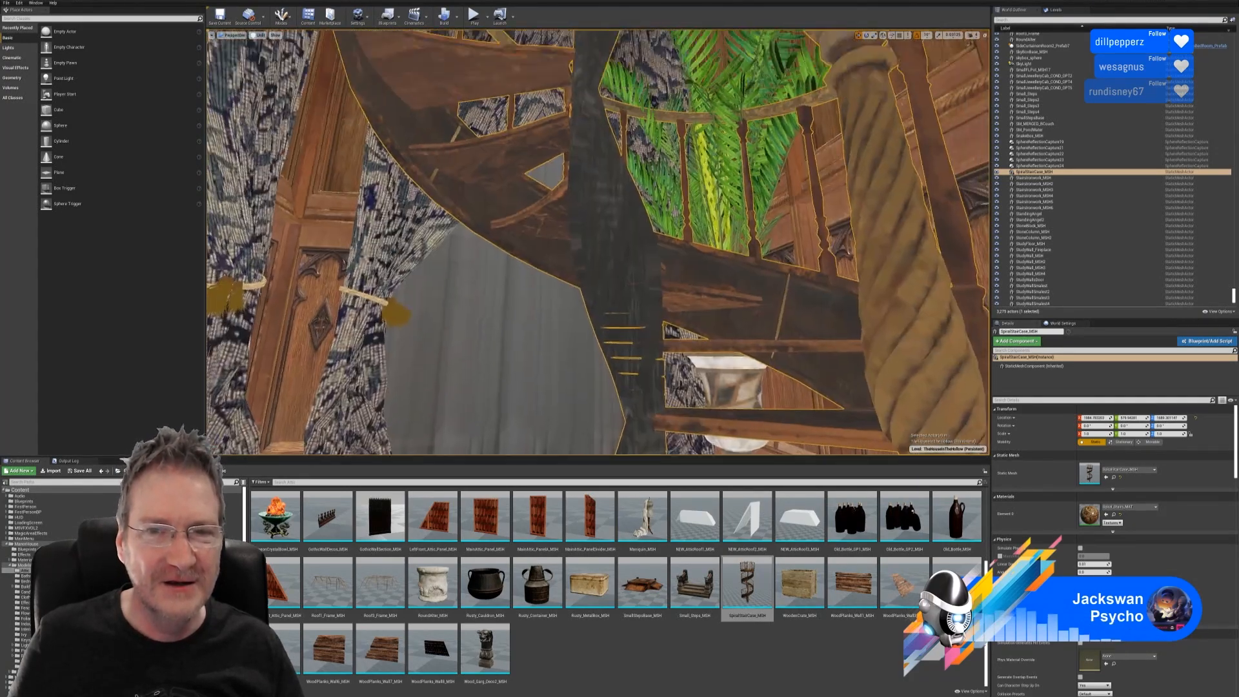
mouse_move(603, 197)
right_mouse_down()
mouse_move(613, 258)
mouse_move(568, 200)
mouse_move(580, 161)
mouse_move(597, 213)
right_mouse_up()
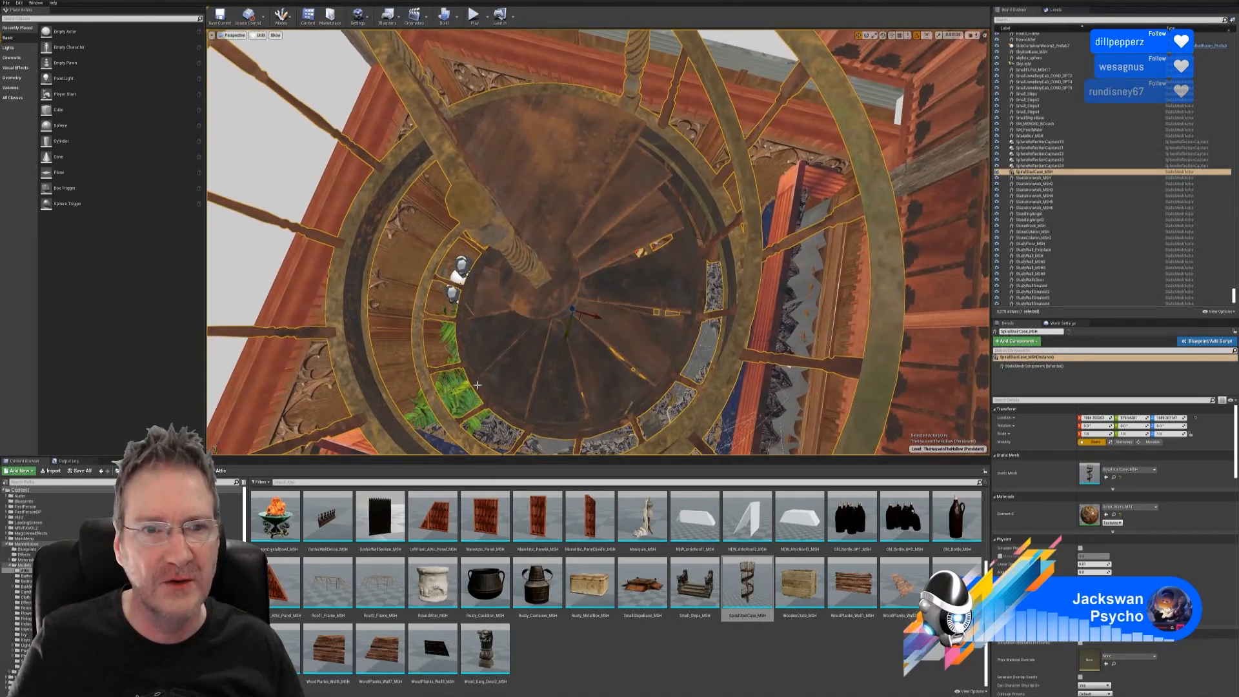
right_click_drag(477, 384, 520, 146)
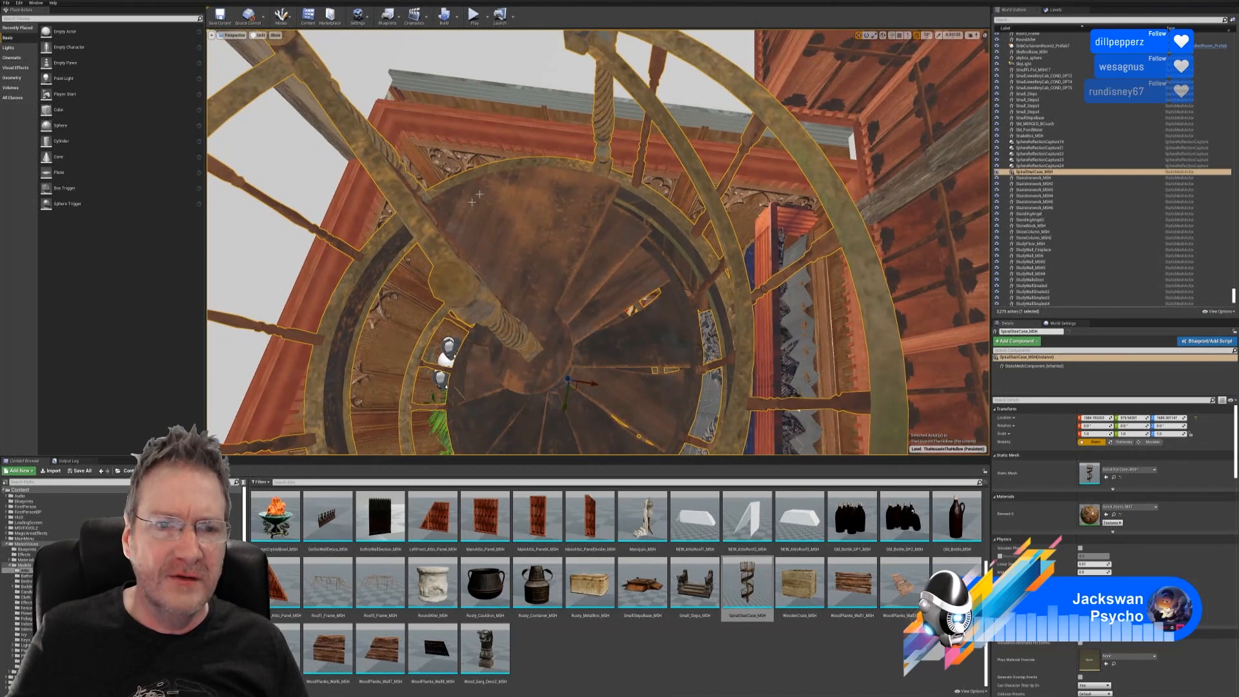
left_click(866, 35)
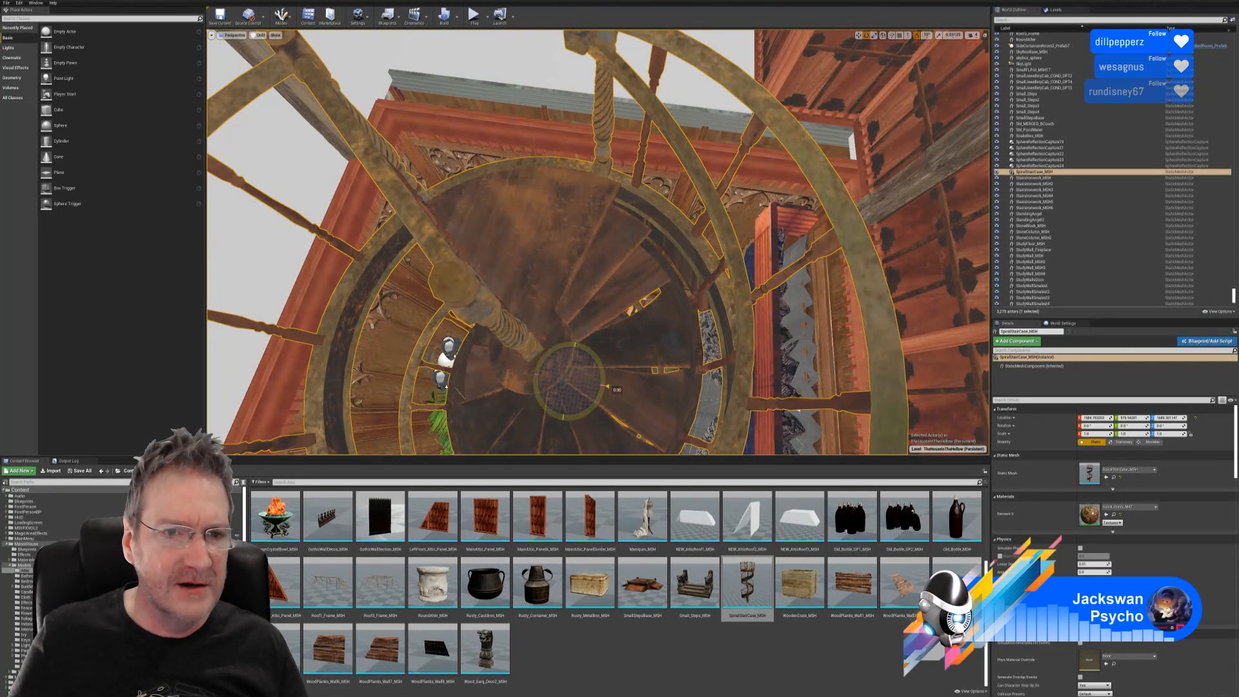
left_click_drag(606, 386, 589, 417)
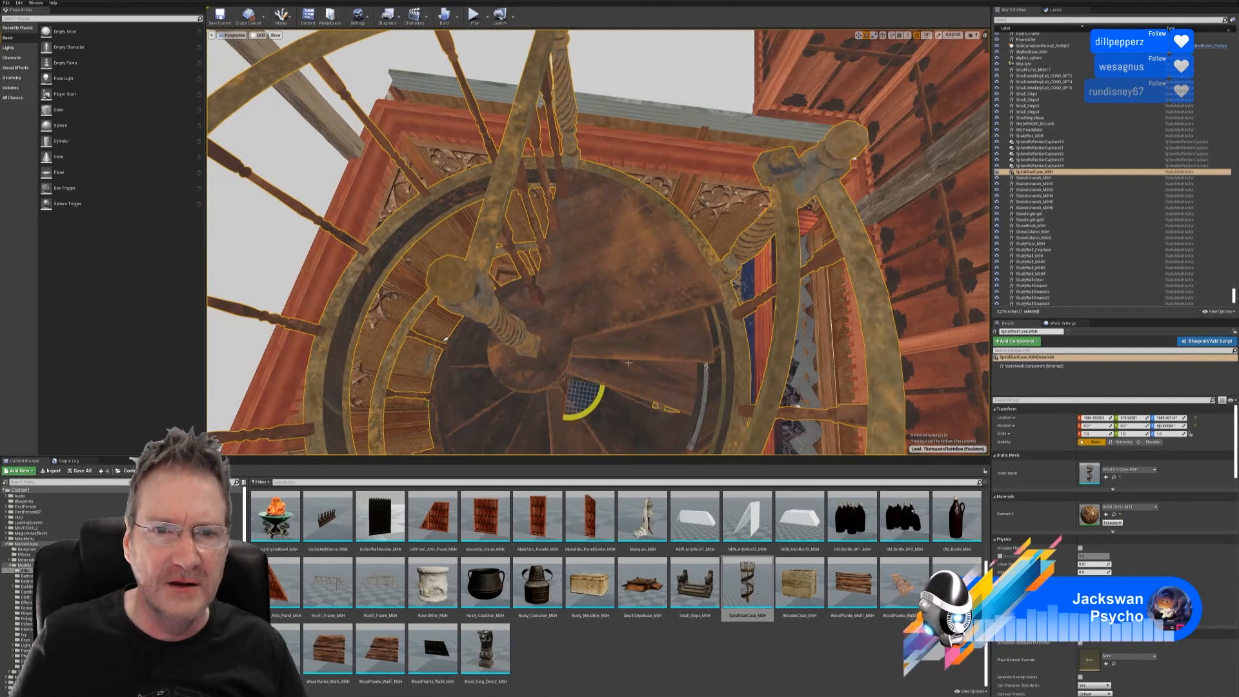
right_click_drag(628, 362, 639, 356)
key("s")
key("w")
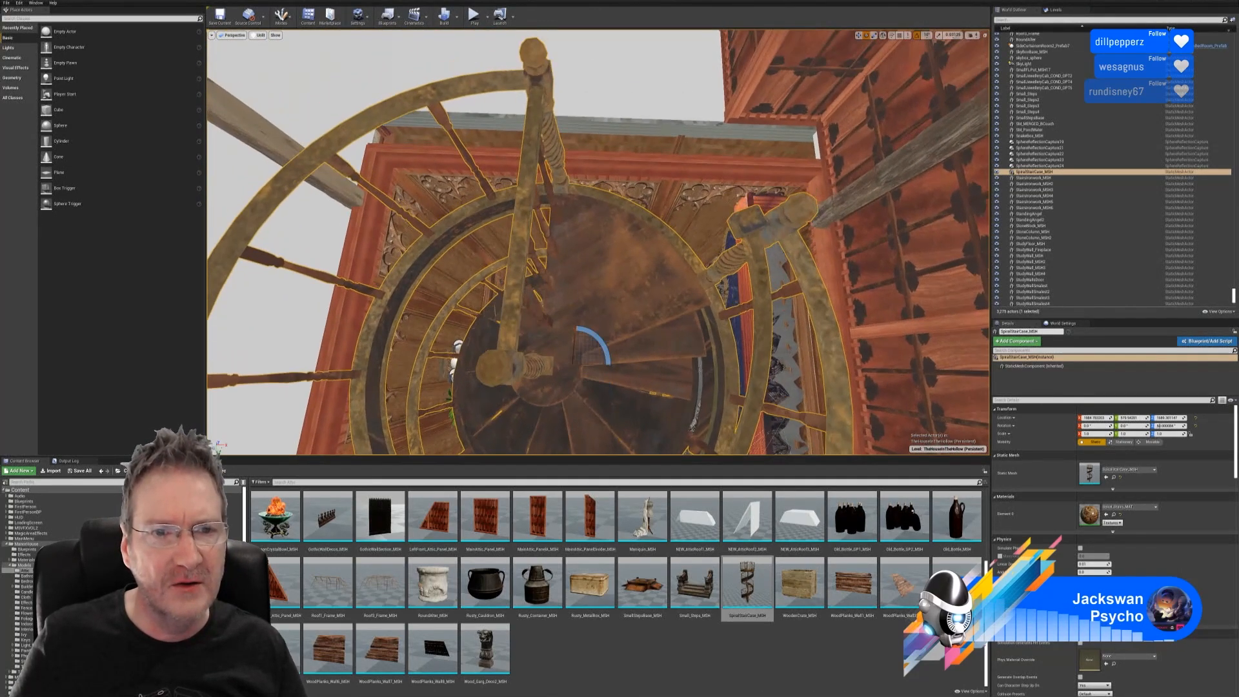
- Shift the spiral staircase horizontally along X within the attic floor opening
left_click(858, 35)
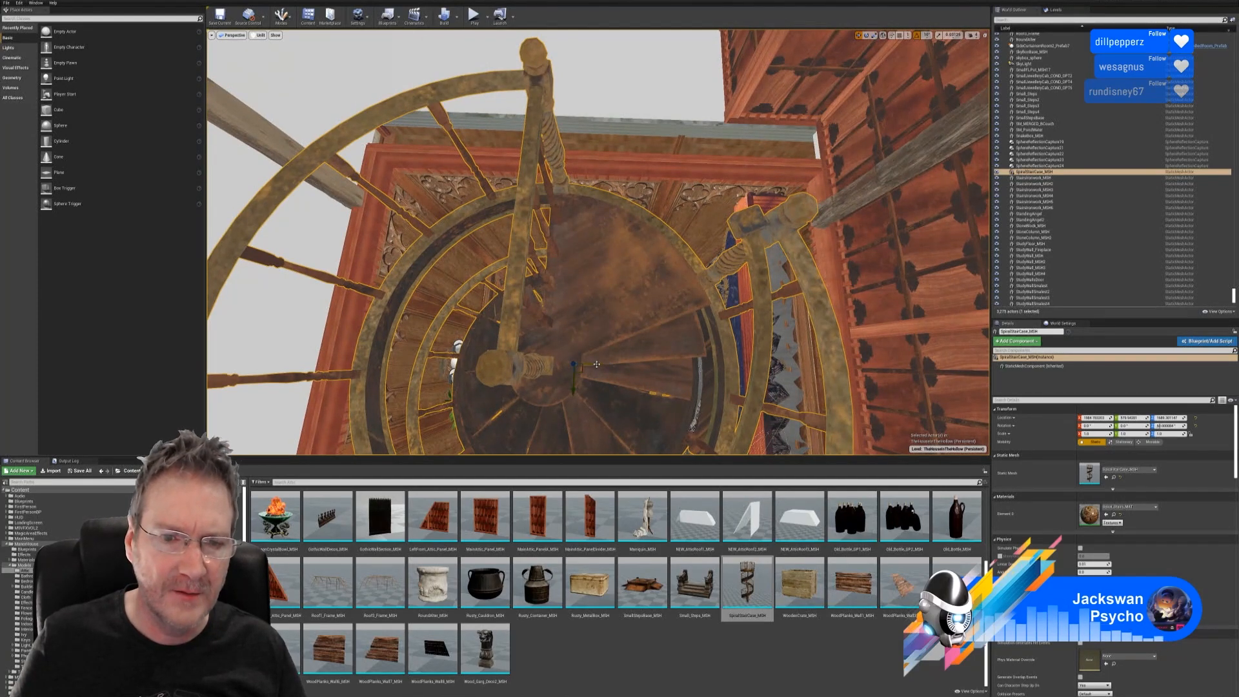
left_click_drag(573, 378, 588, 353)
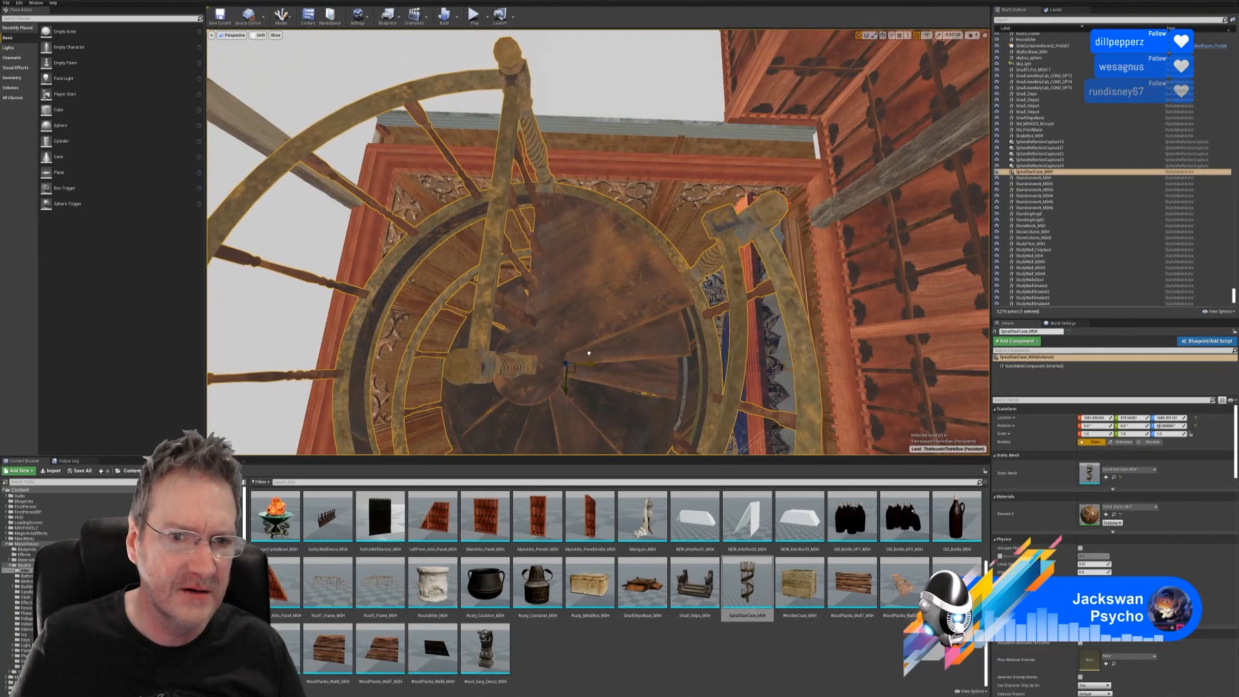
right_click_drag(623, 355, 539, 419)
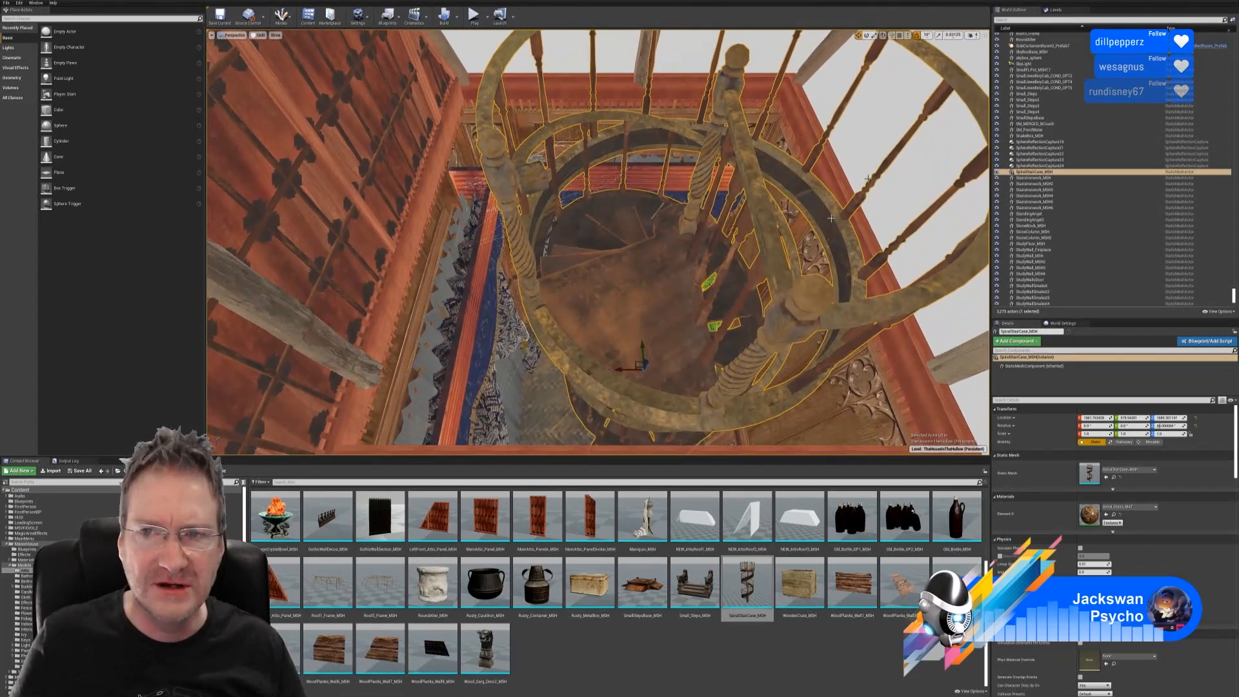
- Turn the staircase further about its vertical axis so its top landing faces the edge of the attic base border
left_click(874, 35)
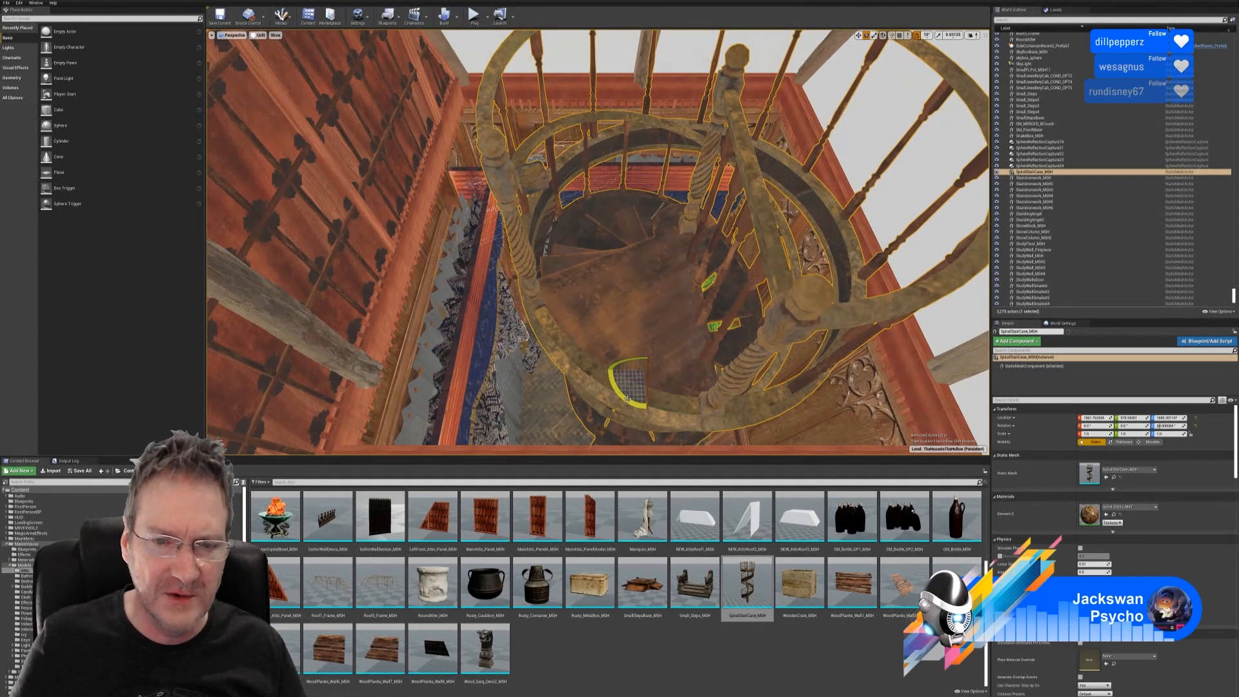
left_click_drag(627, 398, 613, 413)
right_click_drag(732, 404, 764, 435)
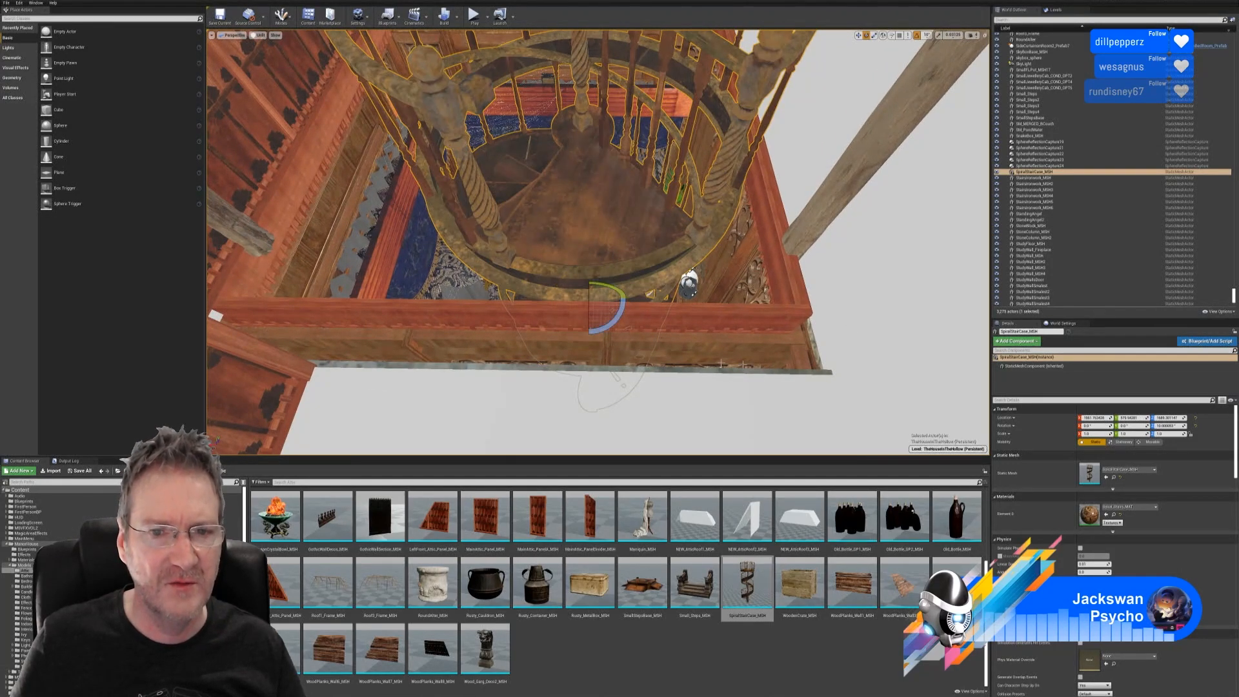
- Check the staircase's fit from attic and room level, adjust its placement in the opening and deselect it
right_click_drag(721, 363, 723, 288)
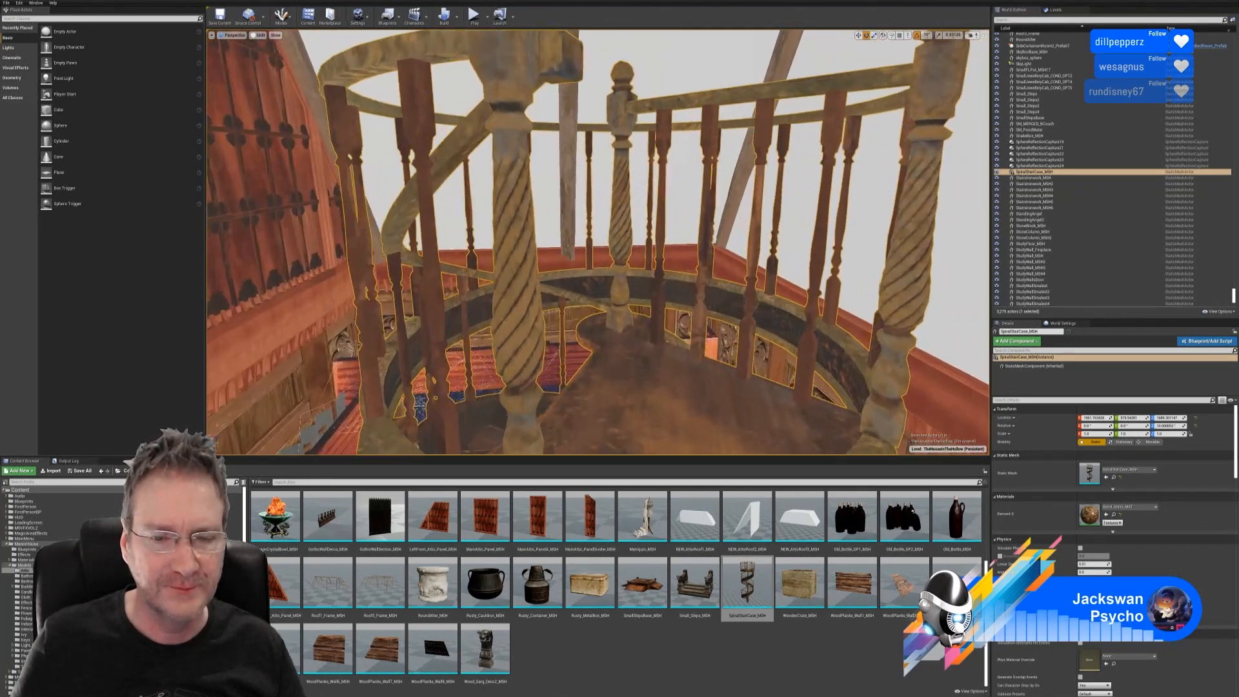
right_click_drag(723, 288, 709, 335)
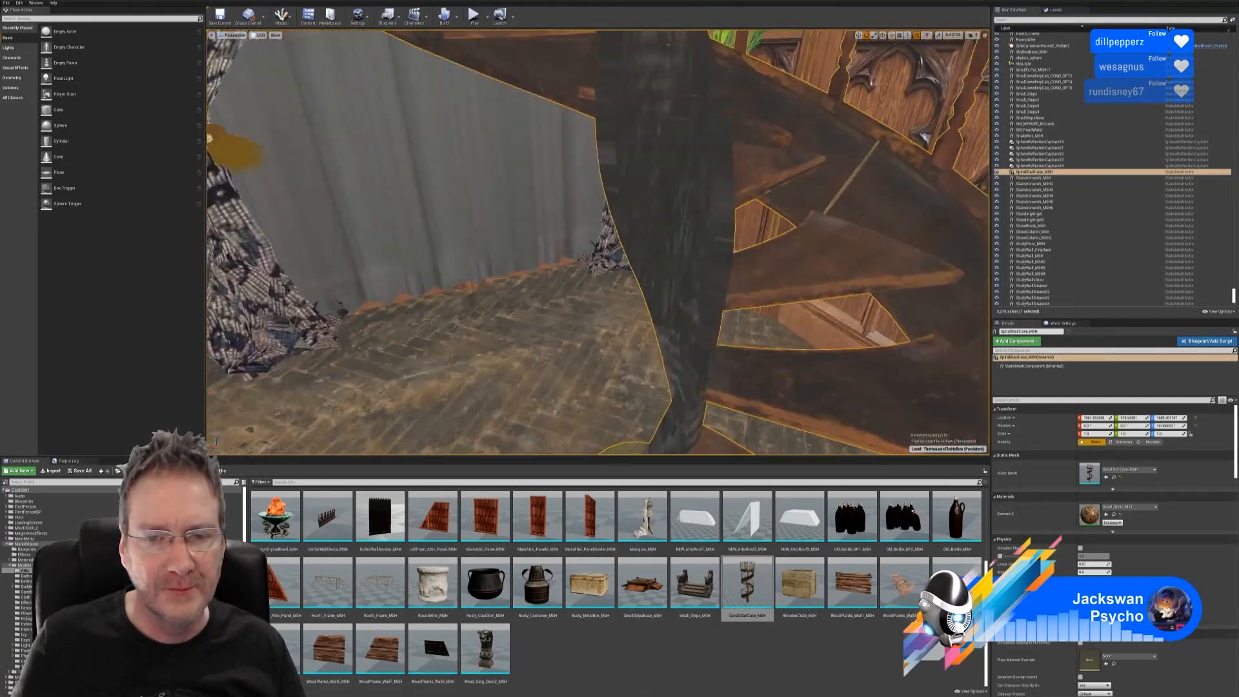
right_click_drag(710, 335, 678, 306)
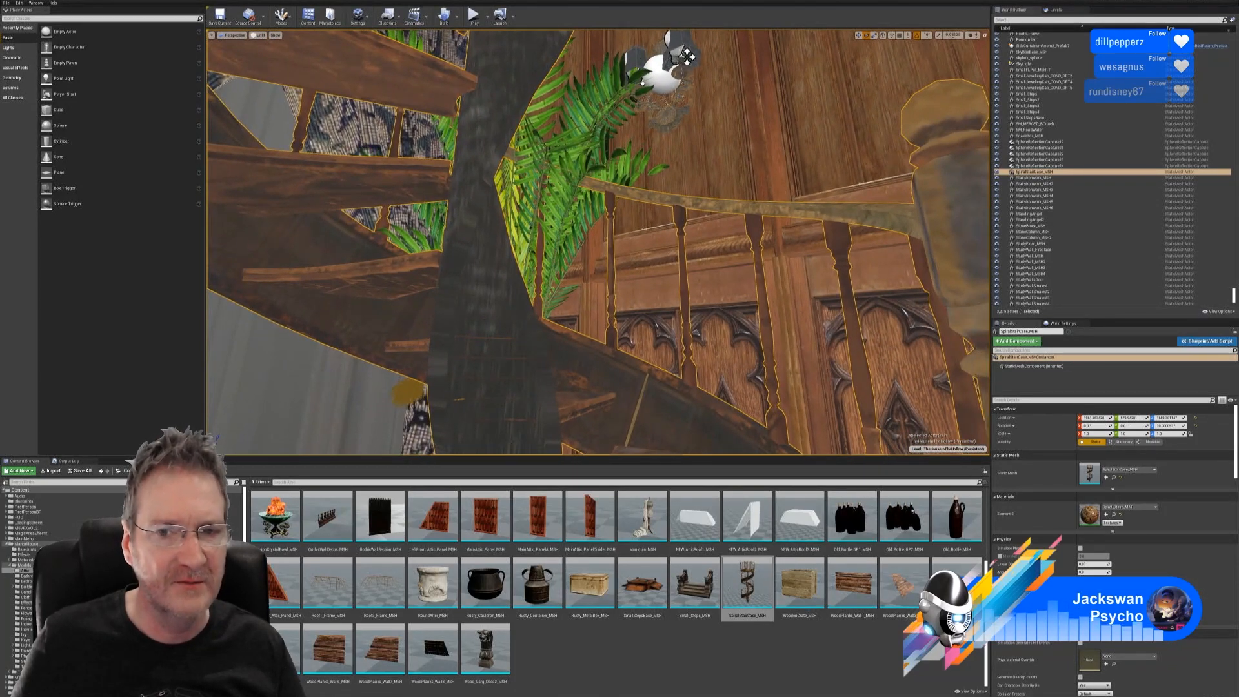
right_click_drag(260, 182, 239, 194)
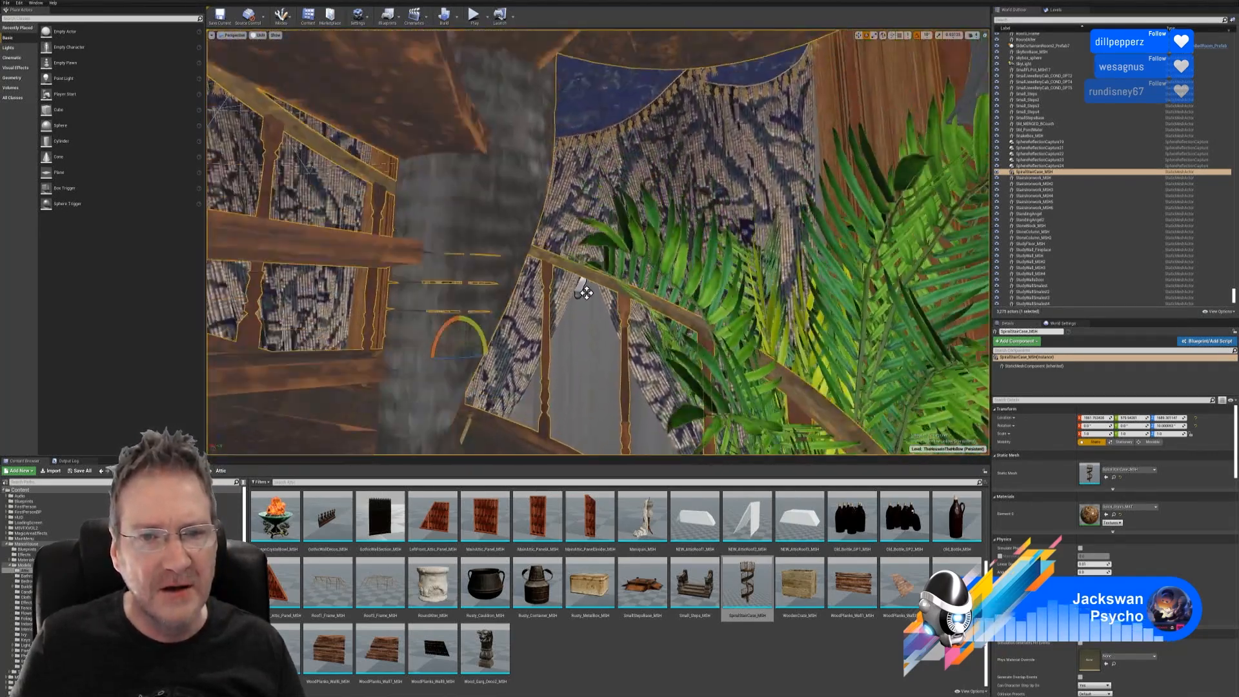
right_click_drag(586, 292, 694, 345)
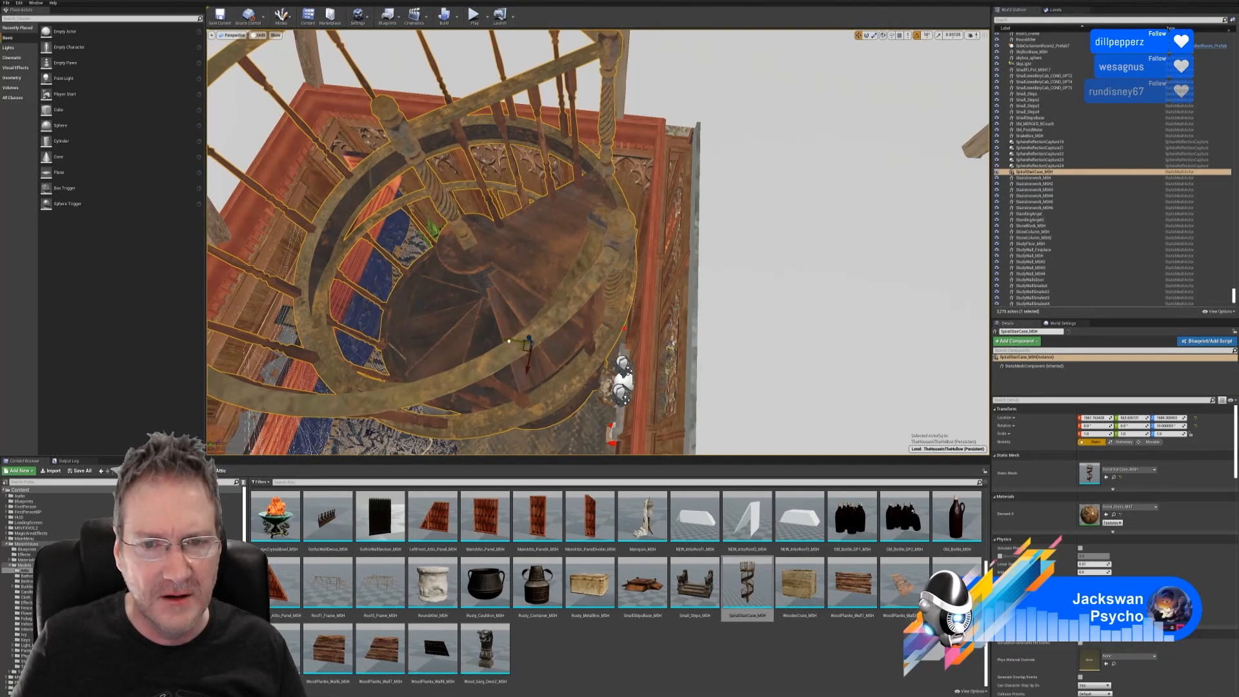
right_click_drag(693, 345, 617, 363)
key("Escape")
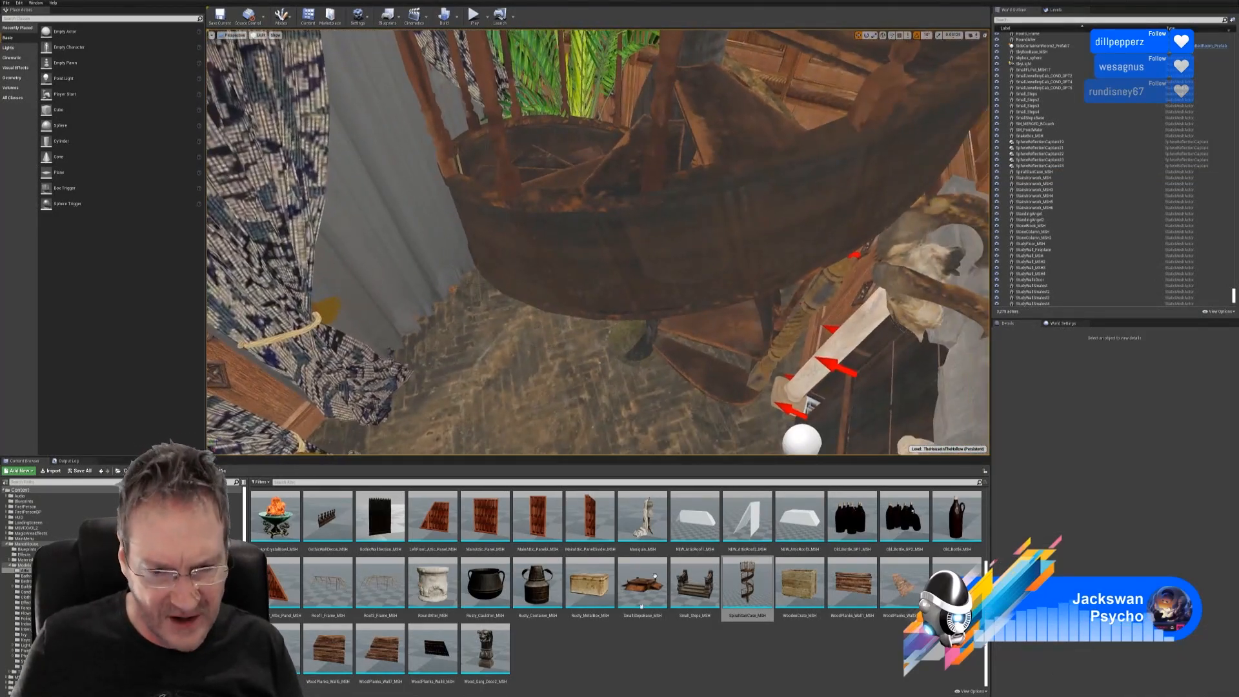
- Look through the attic, bathroom and bedroom mesh folders for parts to use around the staircase, ending back in the Attic folder
scroll(654, 576, "up", 3)
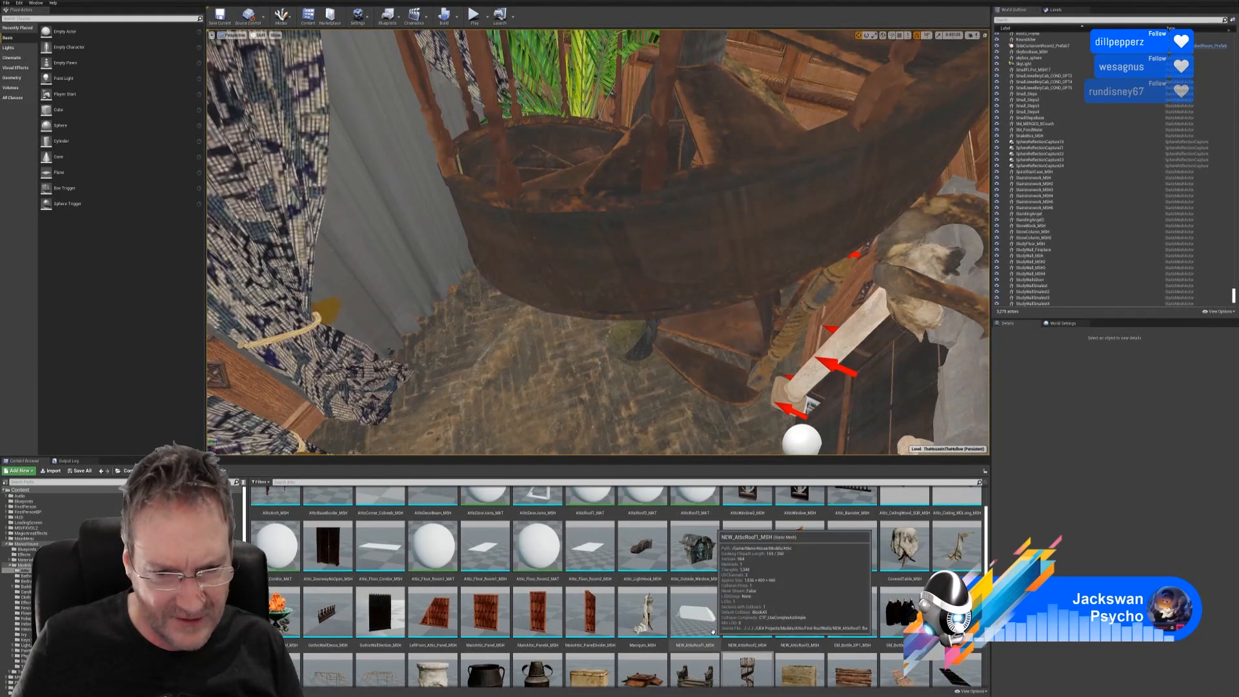
scroll(713, 631, "up", 1)
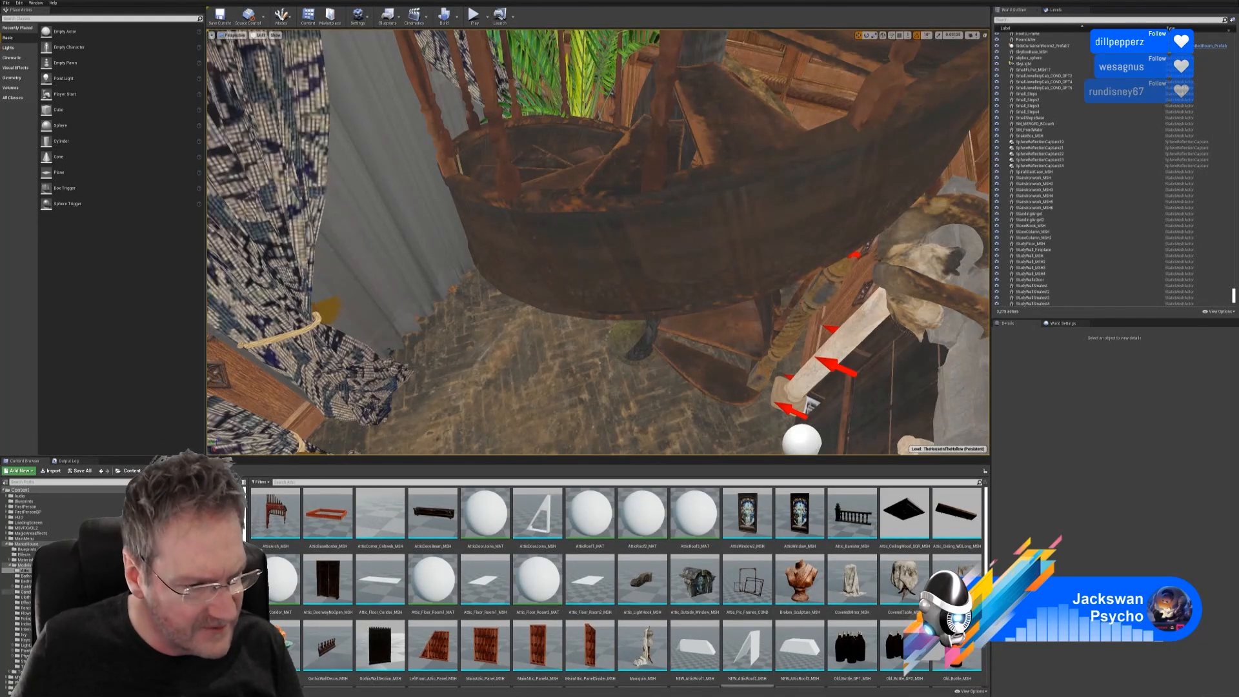
left_click(25, 576)
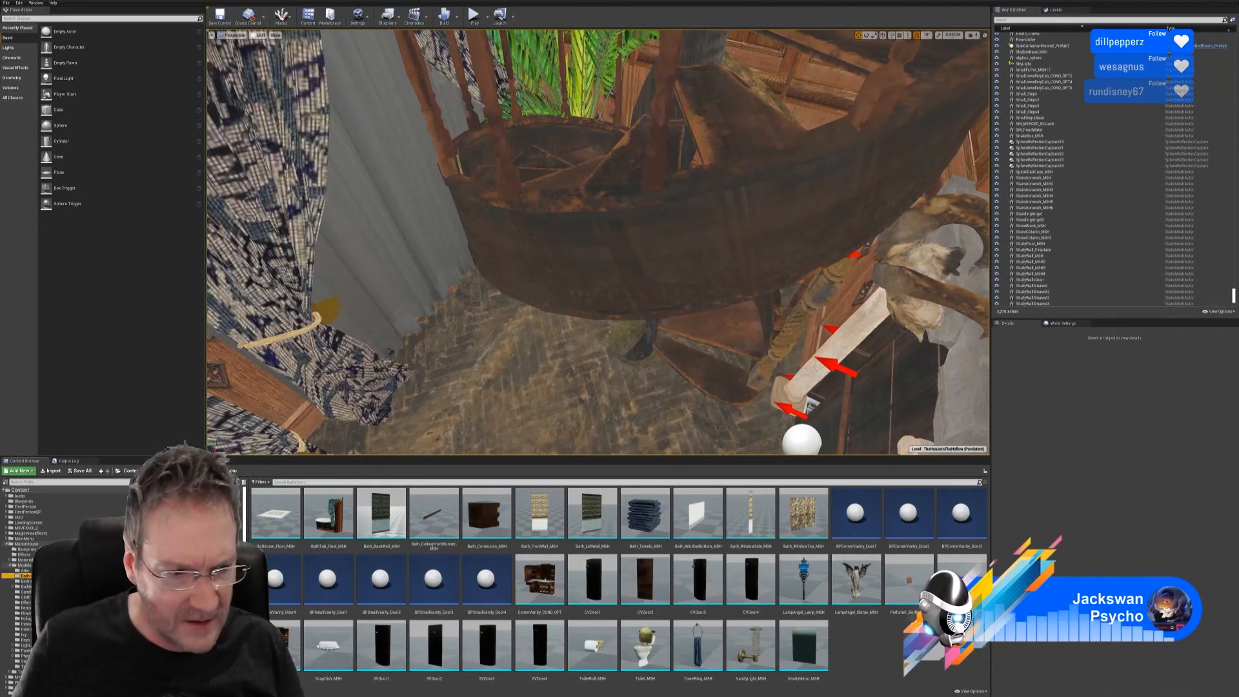
left_click(25, 581)
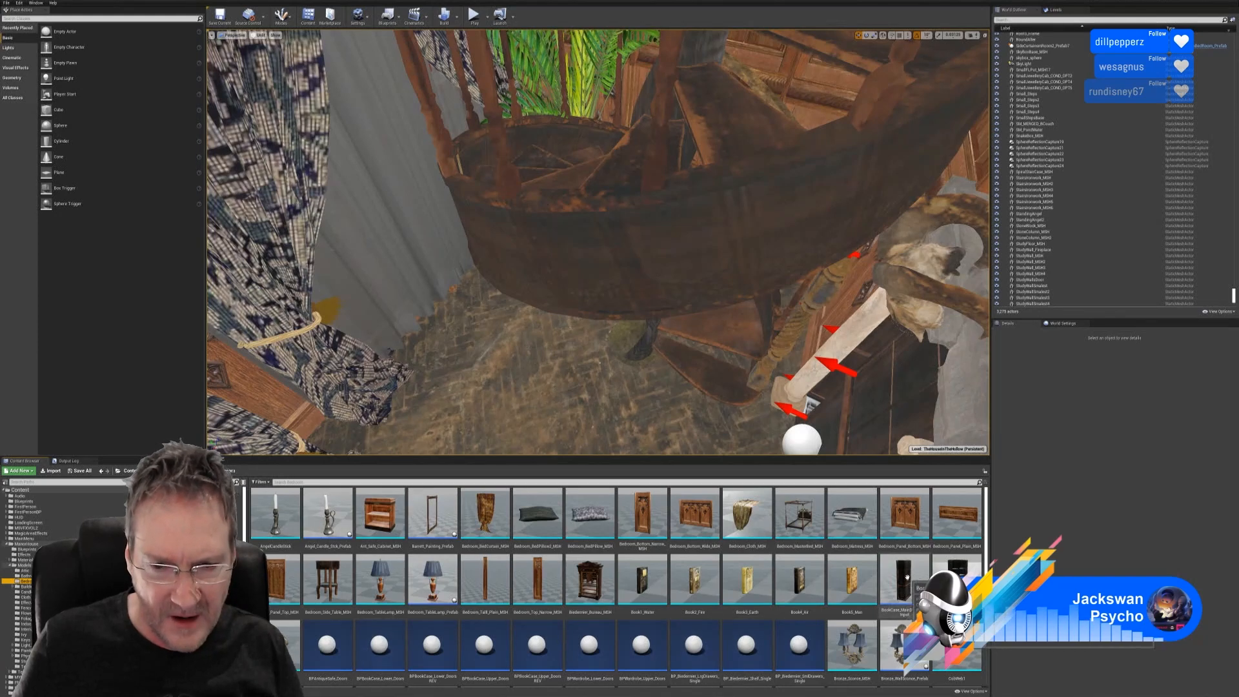
scroll(904, 577, "down", 2)
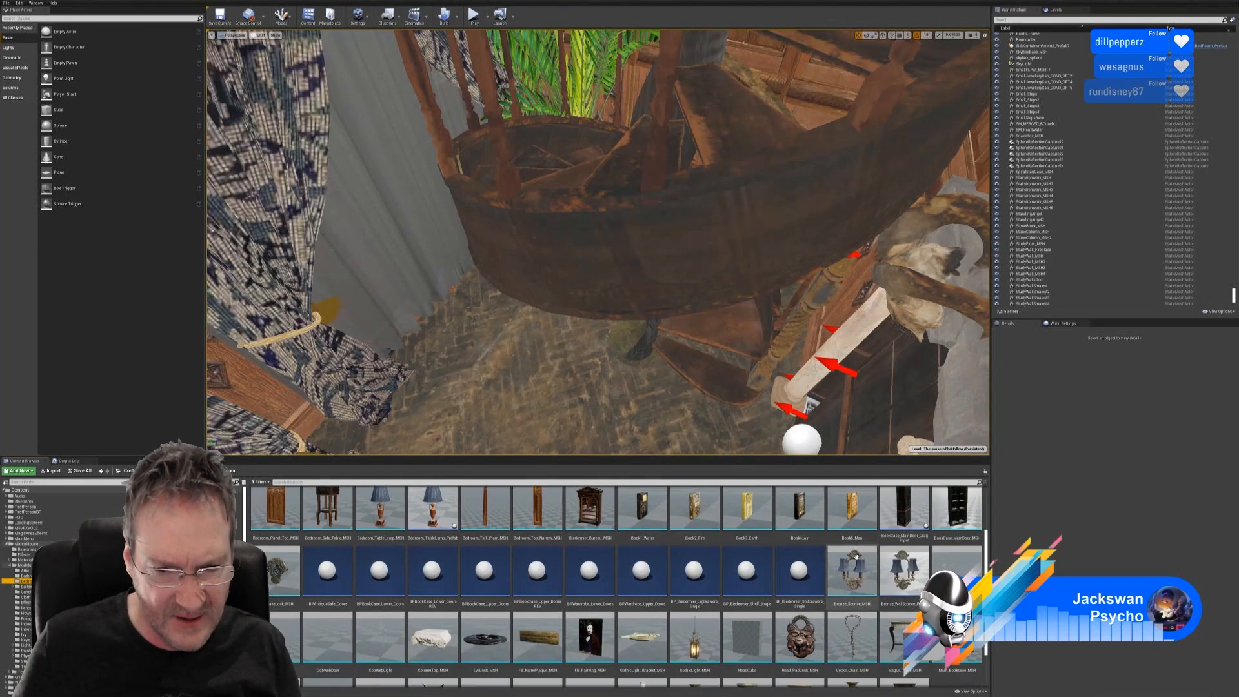
scroll(802, 569, "down", 1)
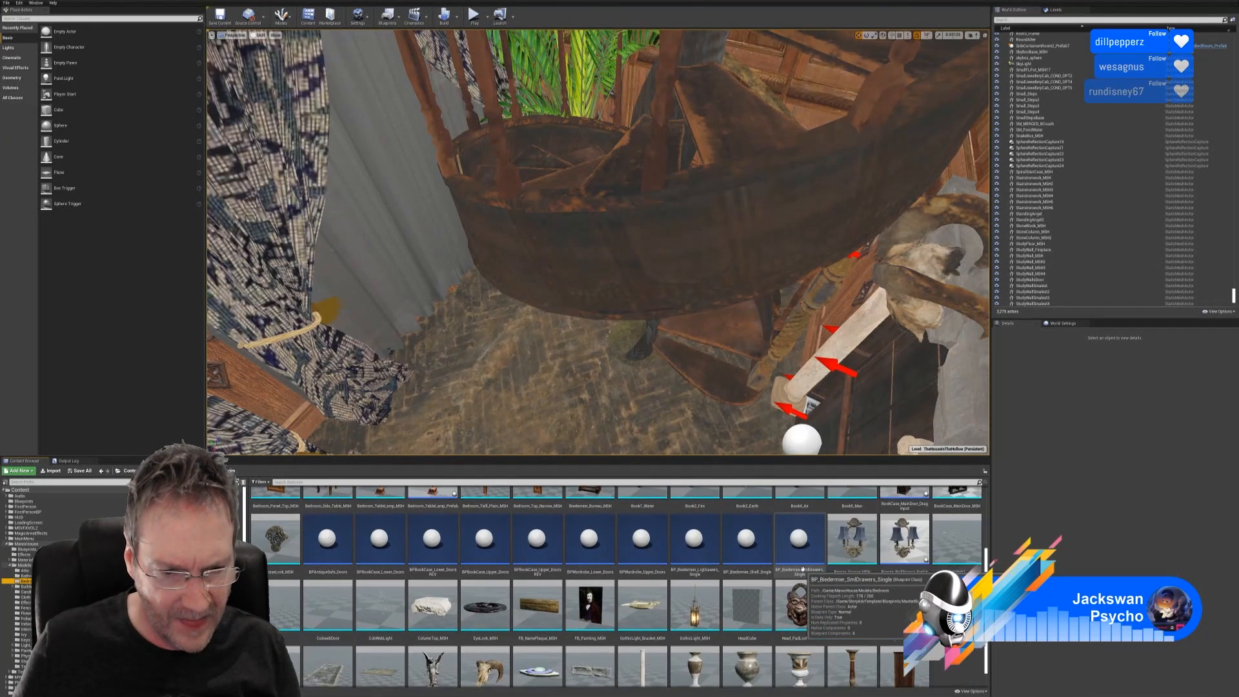
scroll(803, 569, "down", 1)
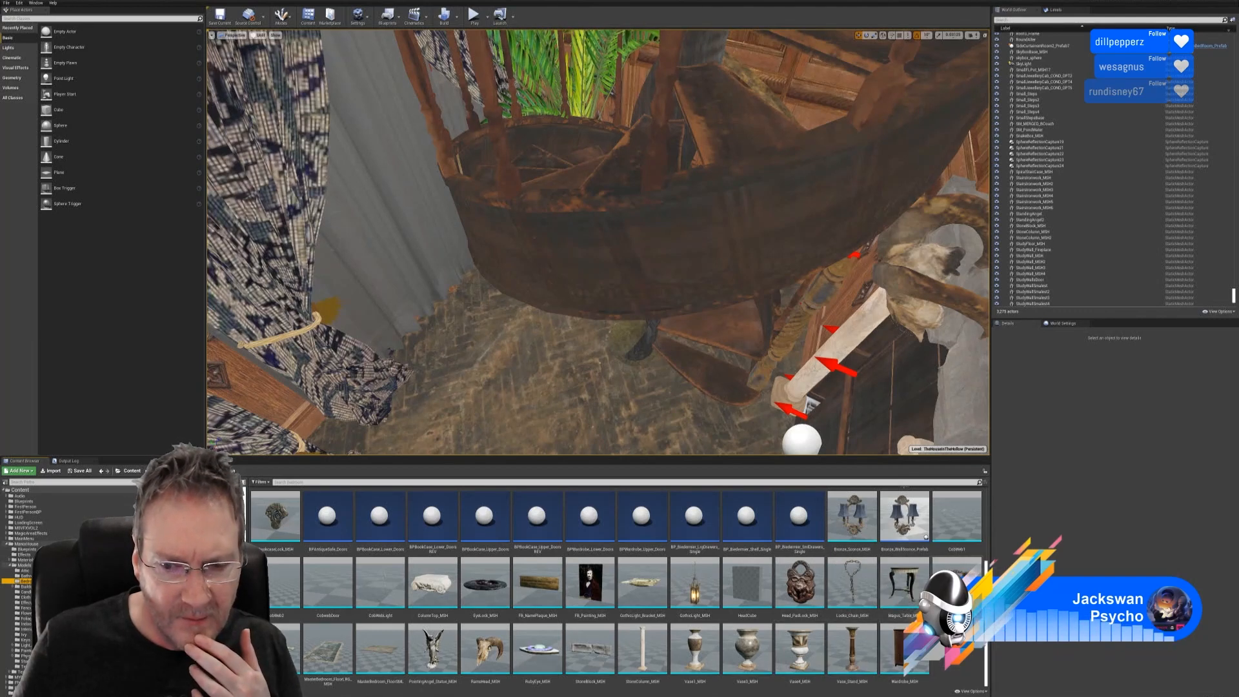
scroll(955, 516, "up", 1)
scroll(909, 600, "up", 2)
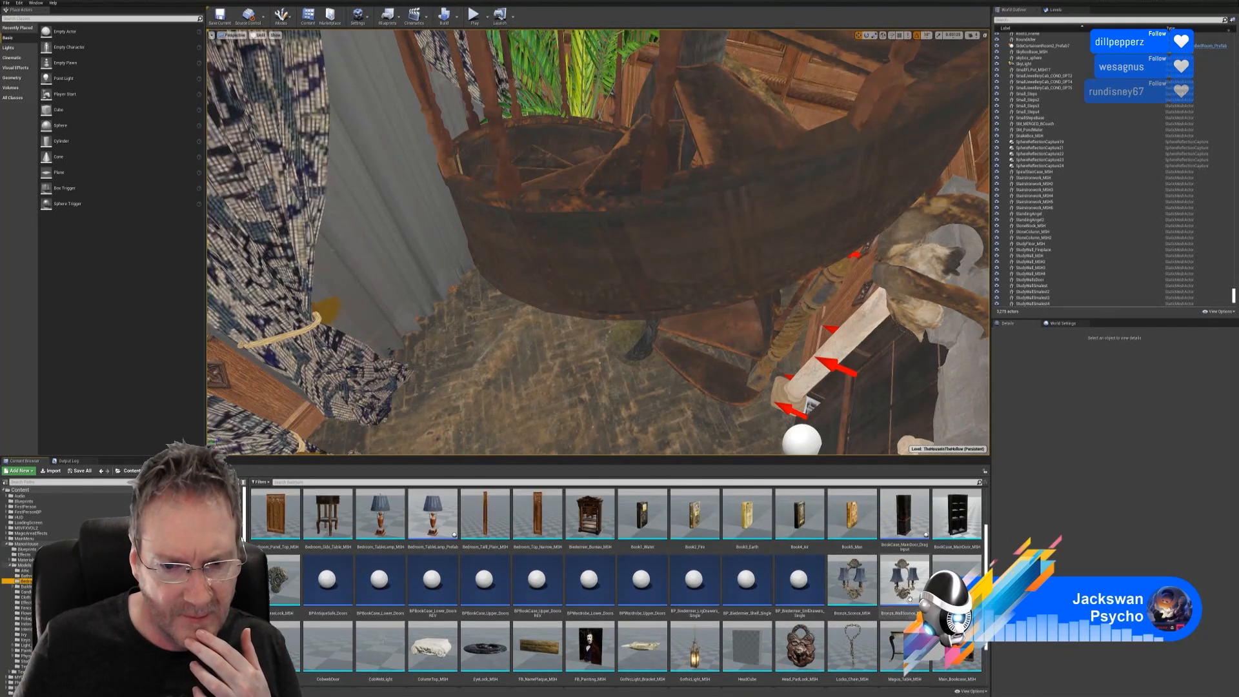
scroll(907, 598, "up", 1)
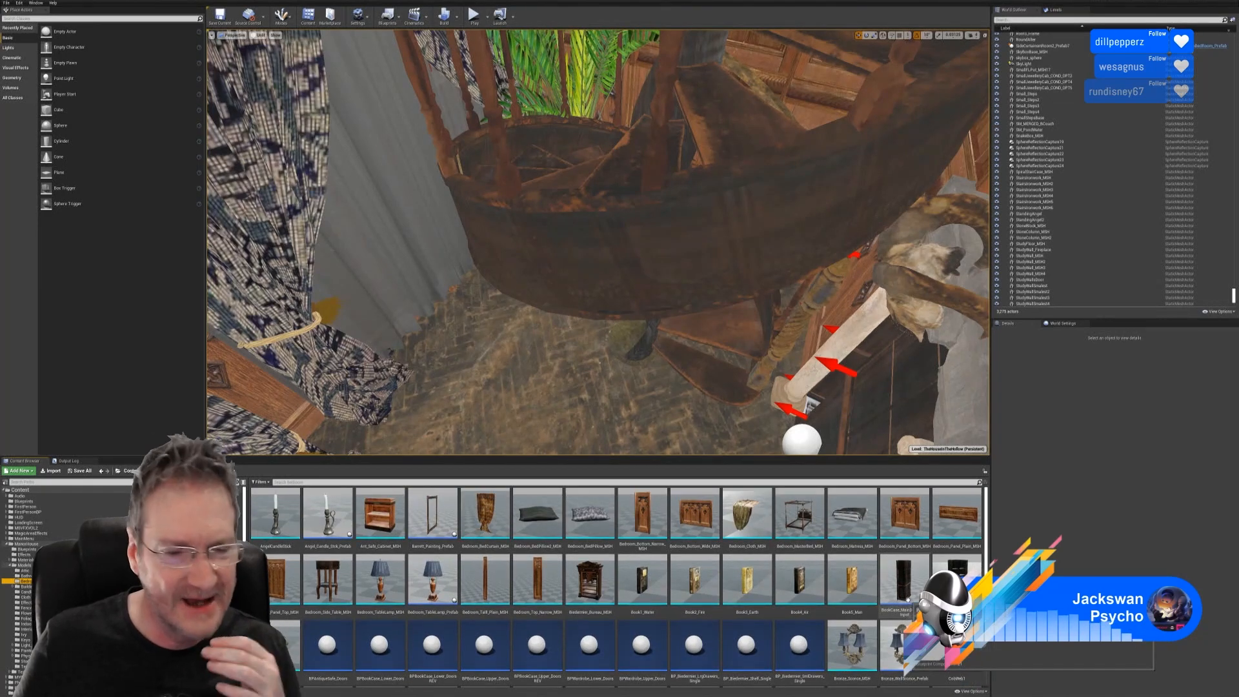
scroll(839, 562, "down", 1)
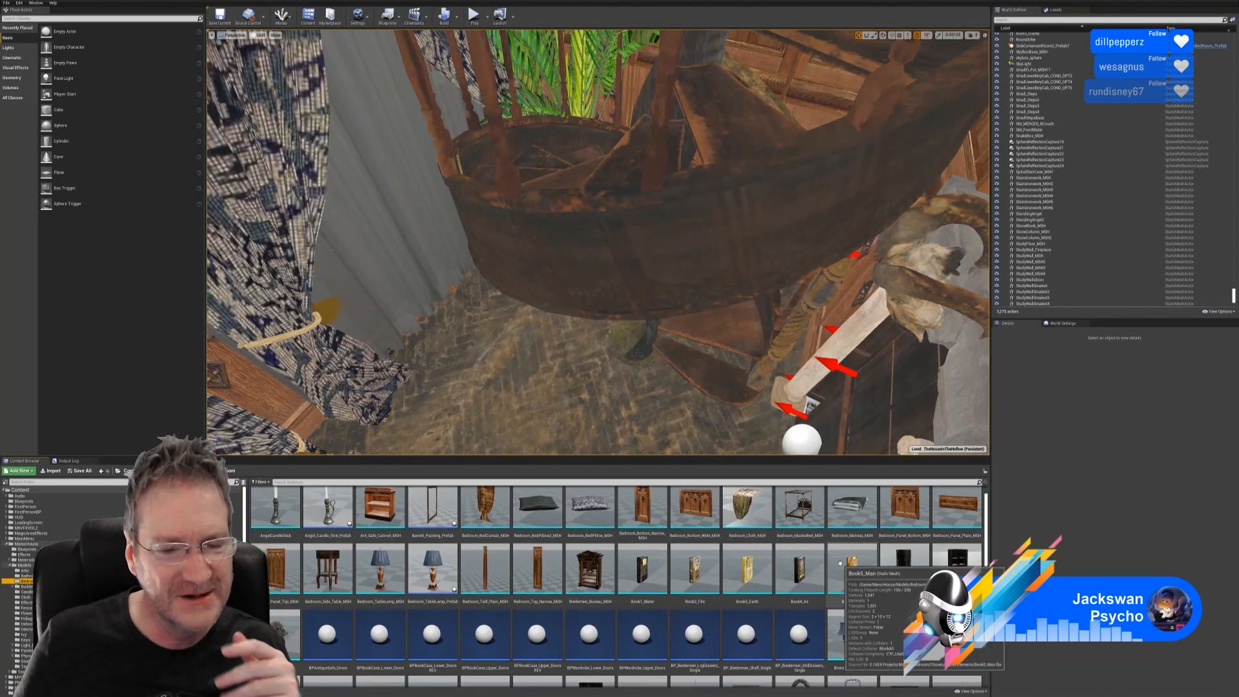
scroll(839, 562, "down", 3)
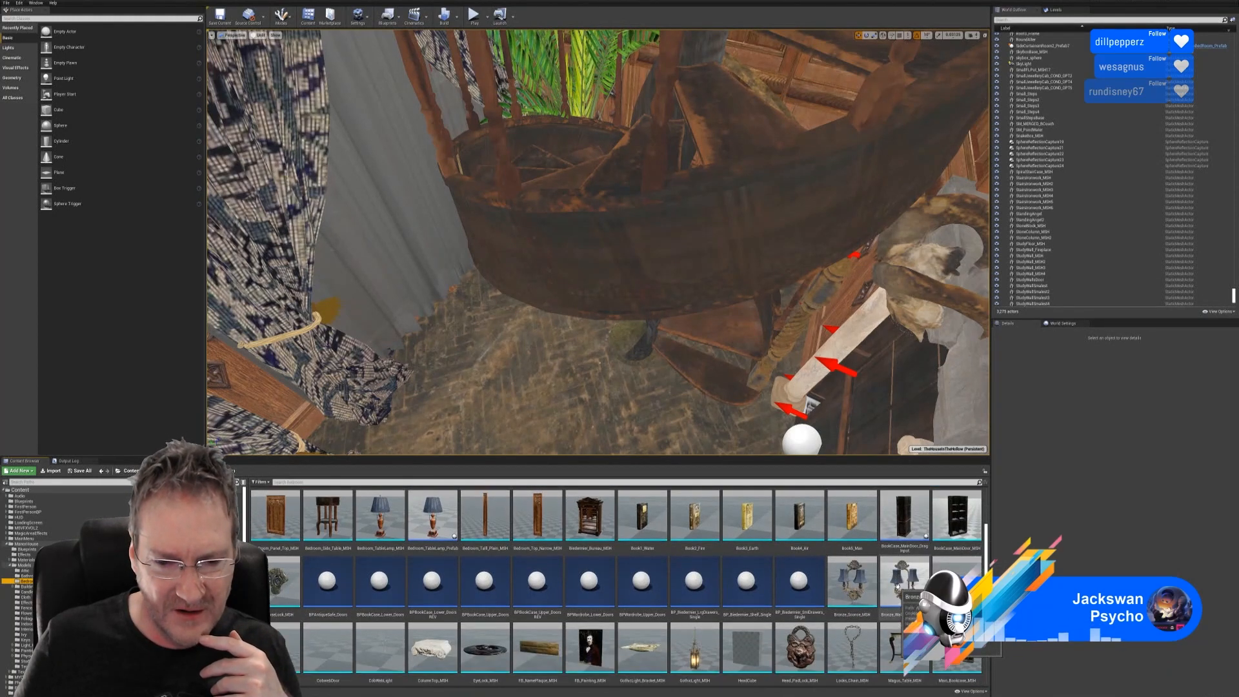
scroll(900, 584, "down", 3)
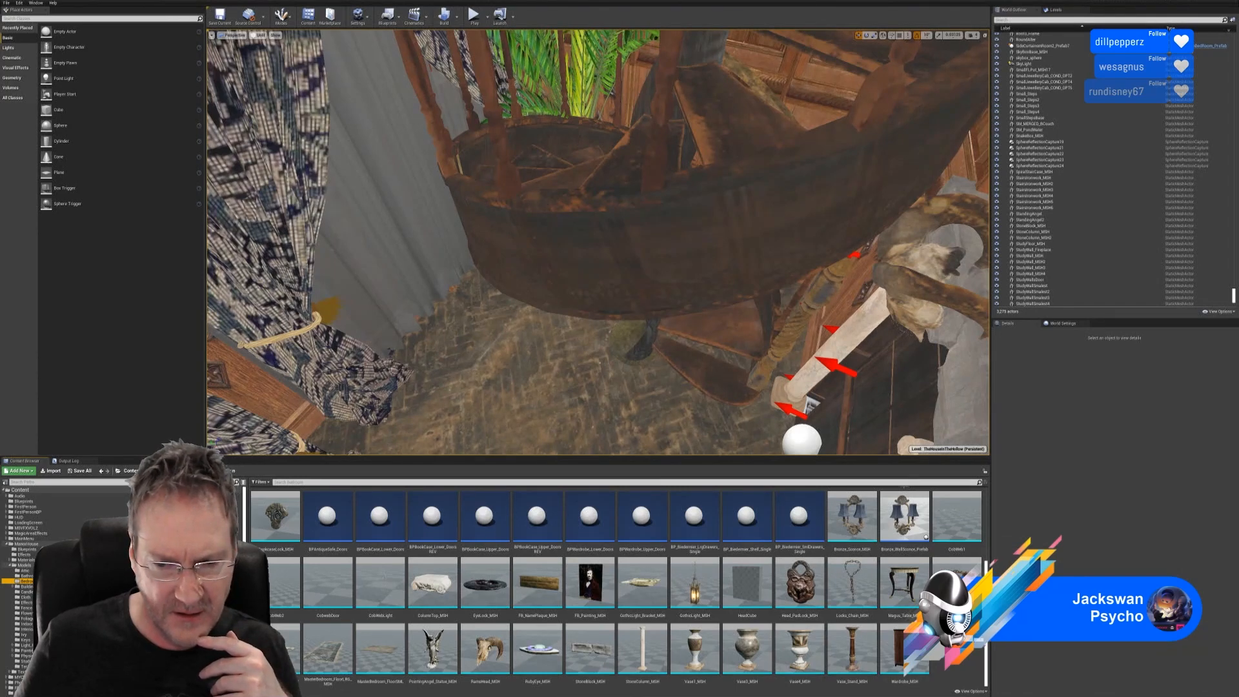
scroll(631, 588, "up", 3)
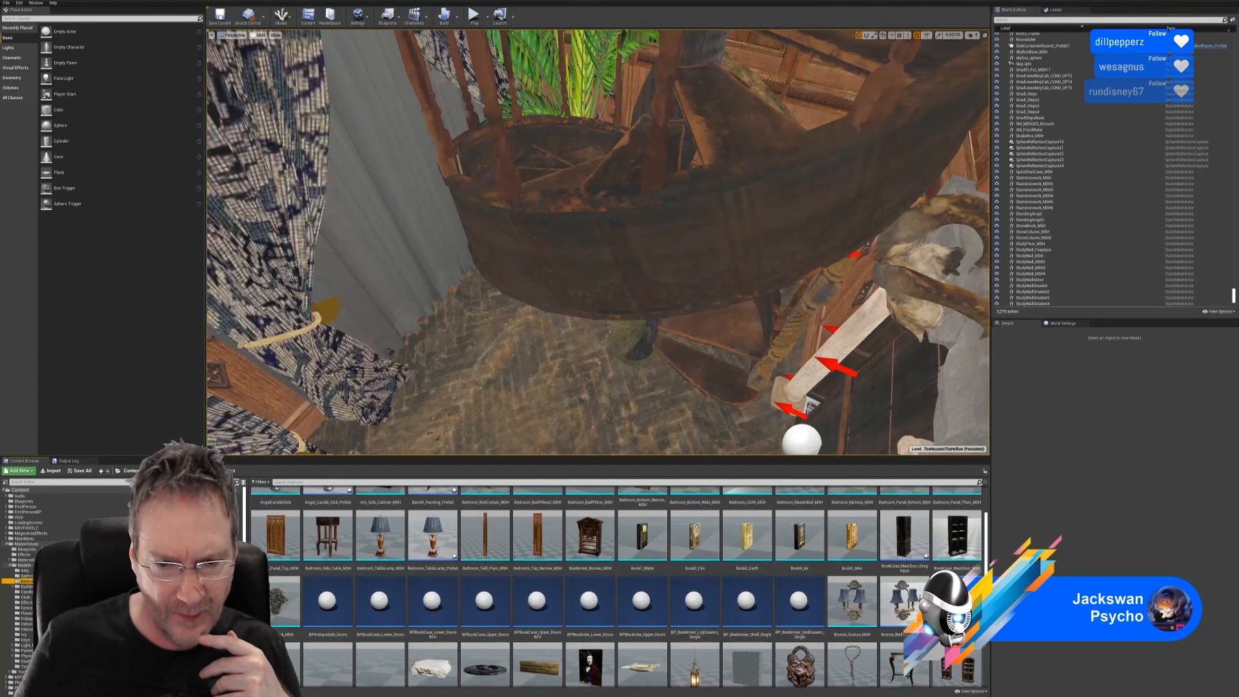
scroll(955, 645, "up", 1)
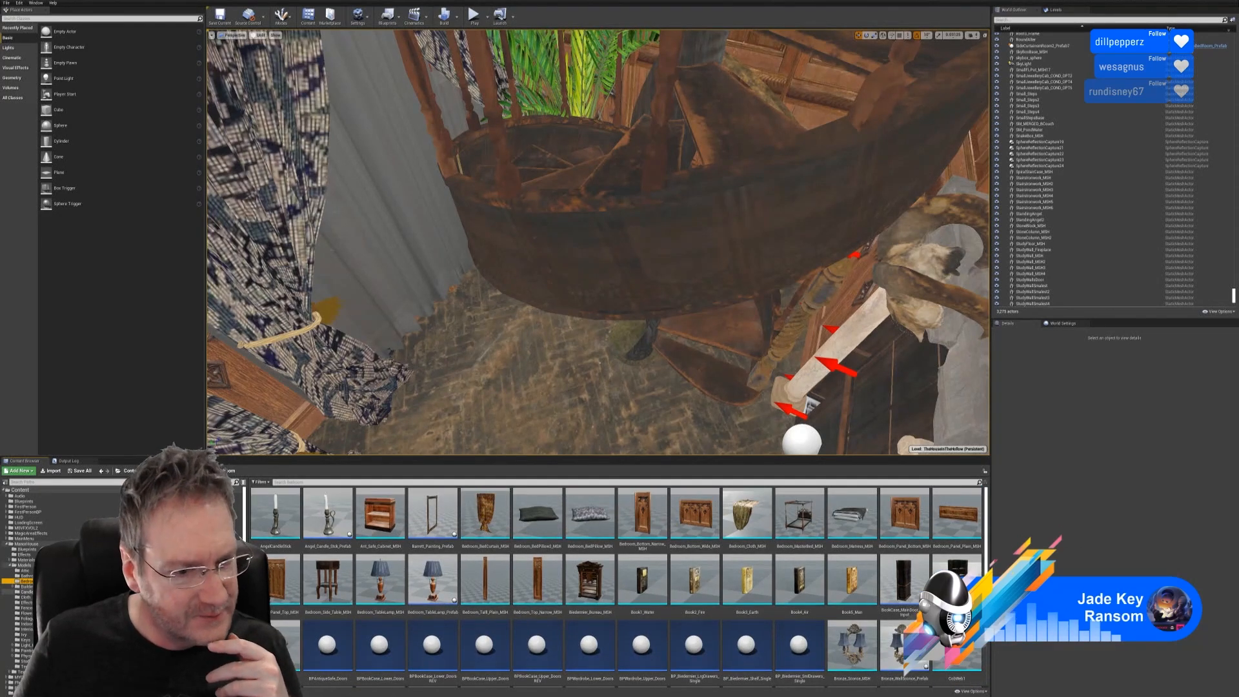
key("Up")
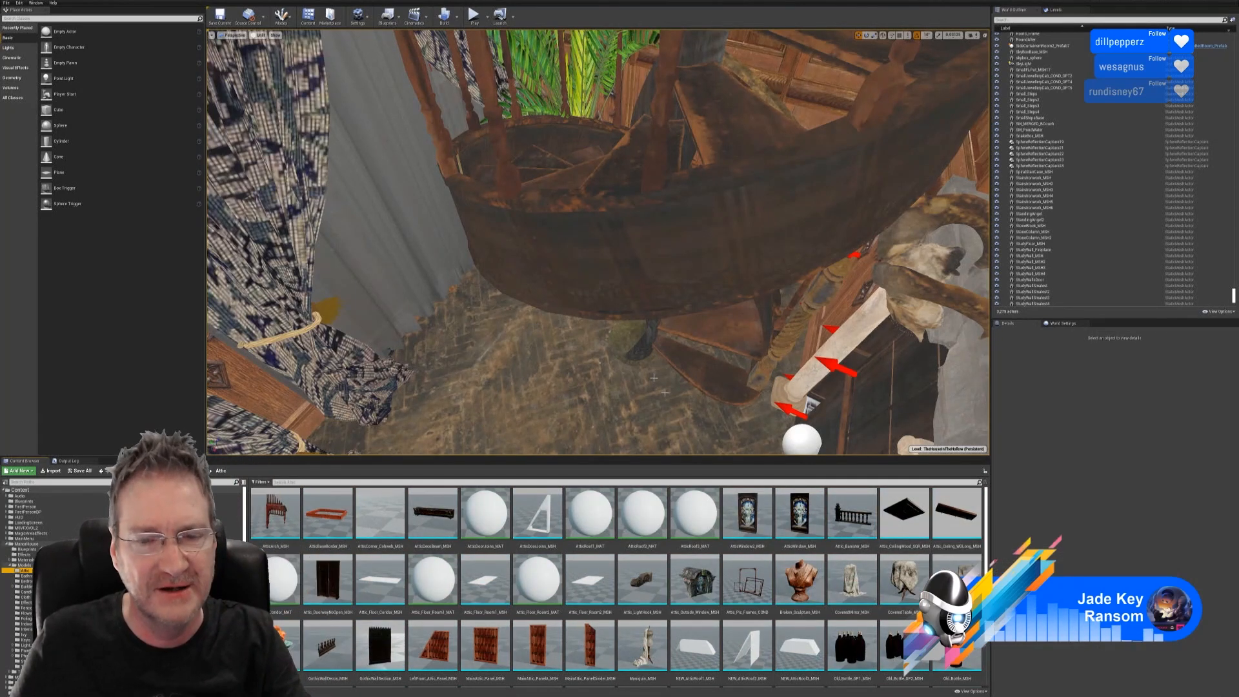
- Examine the attic's wall panels, the stained-glass window section and the open edge between the spiral staircase landing and the base border
right_click_drag(432, 105, 432, 105)
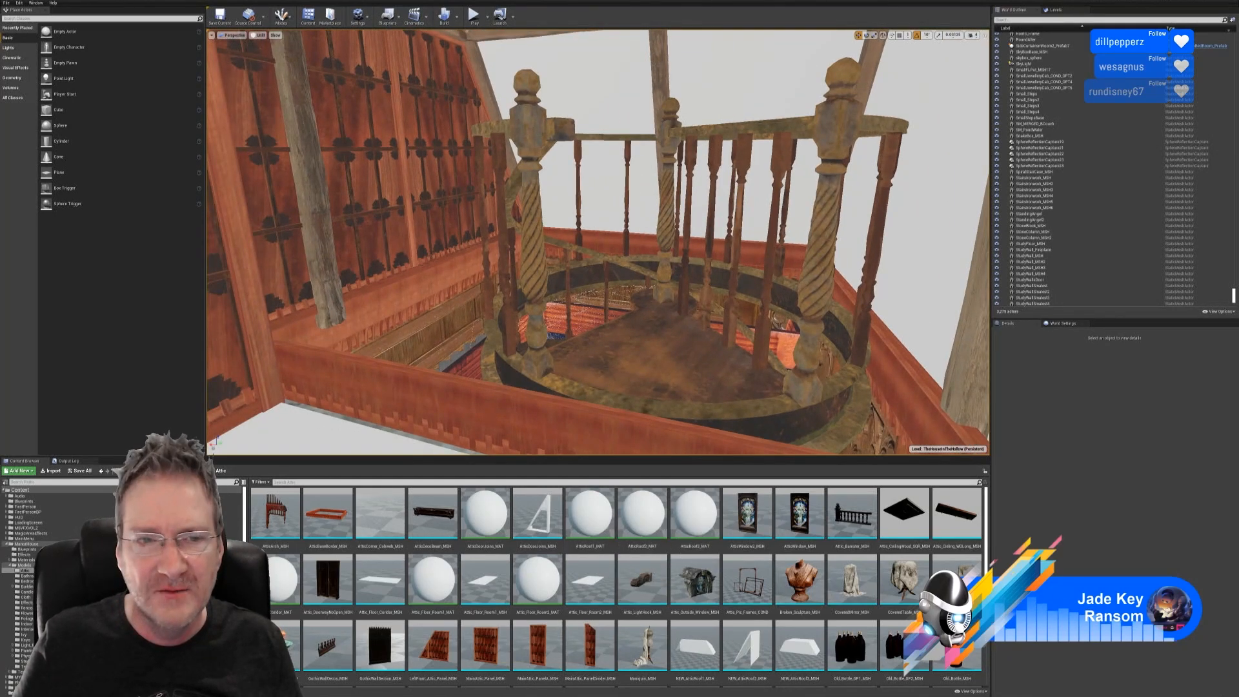
right_click_drag(647, 301, 647, 302)
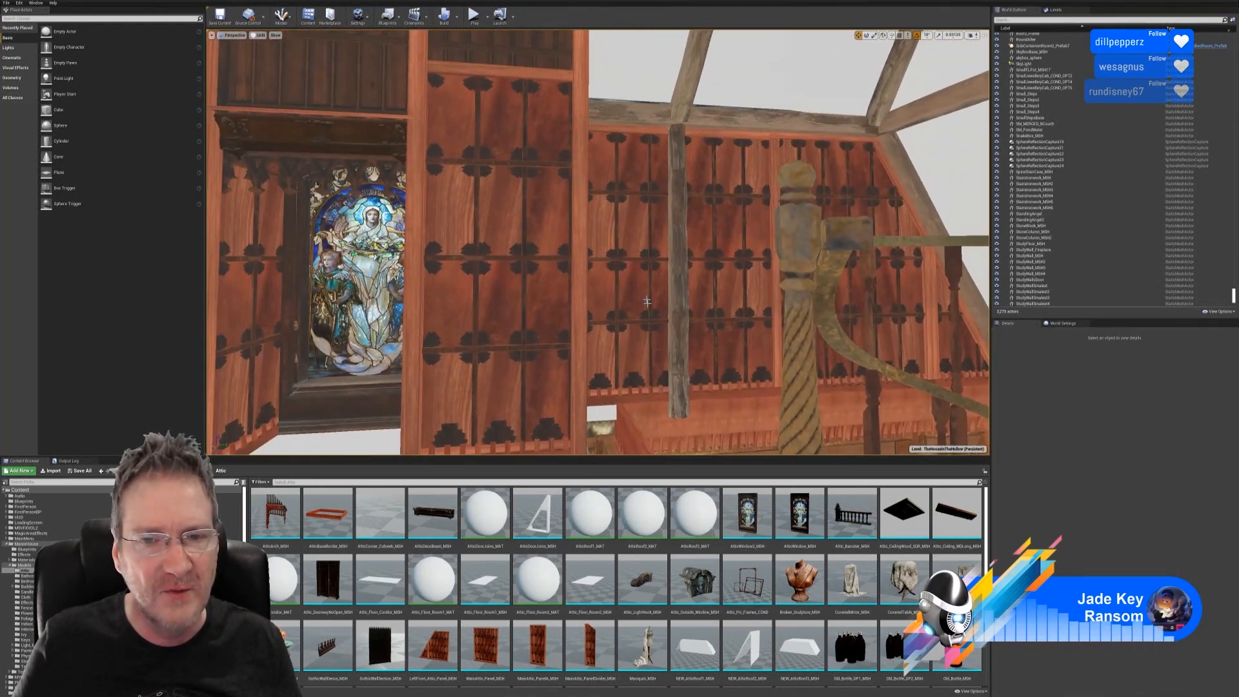
left_click(647, 276)
right_click_drag(672, 166, 698, 107)
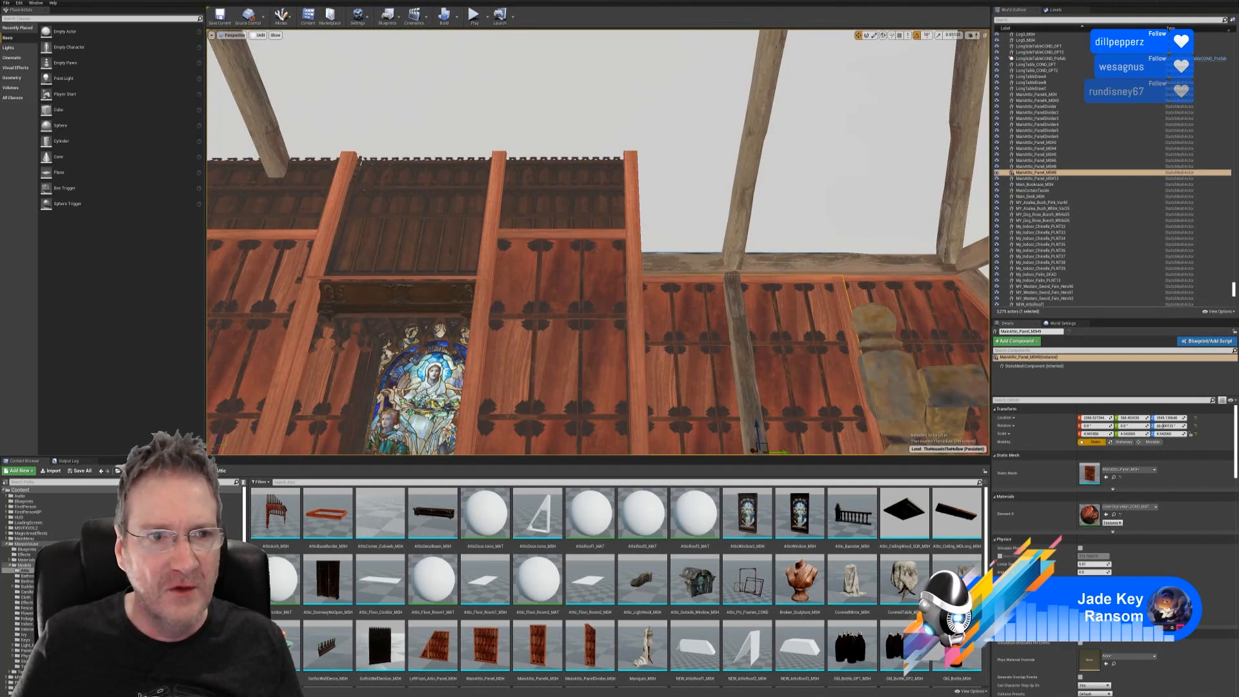
right_click_drag(624, 275, 624, 275)
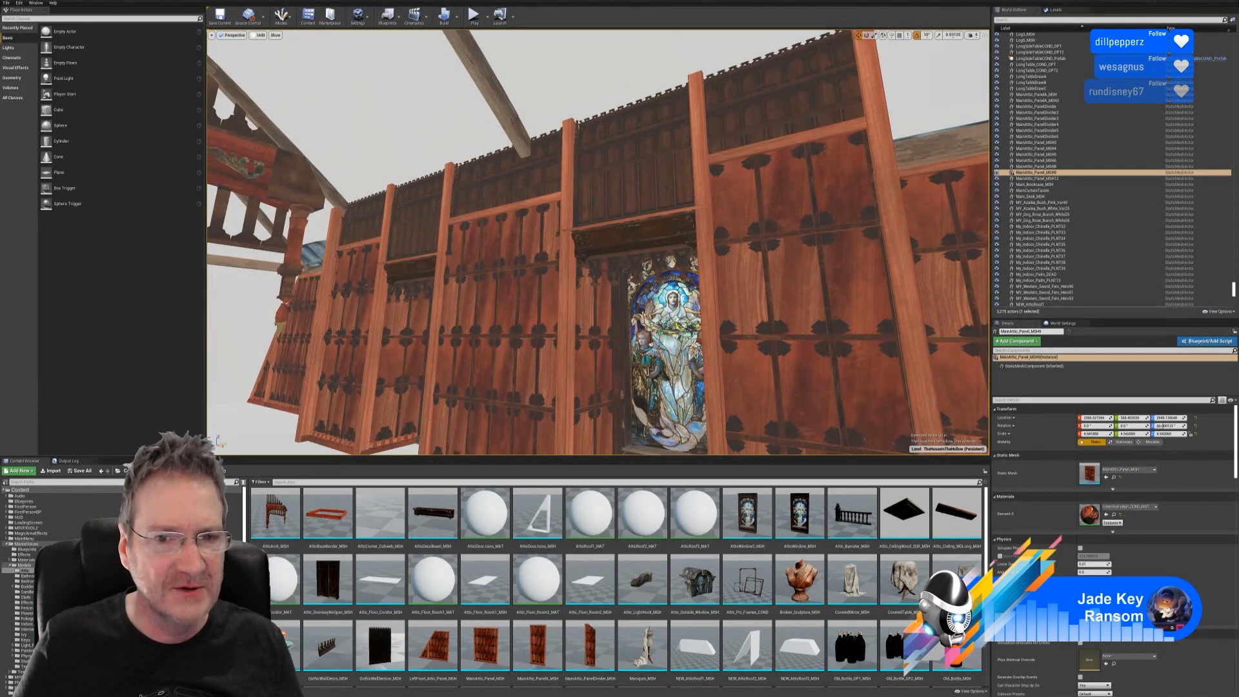
left_click(521, 309)
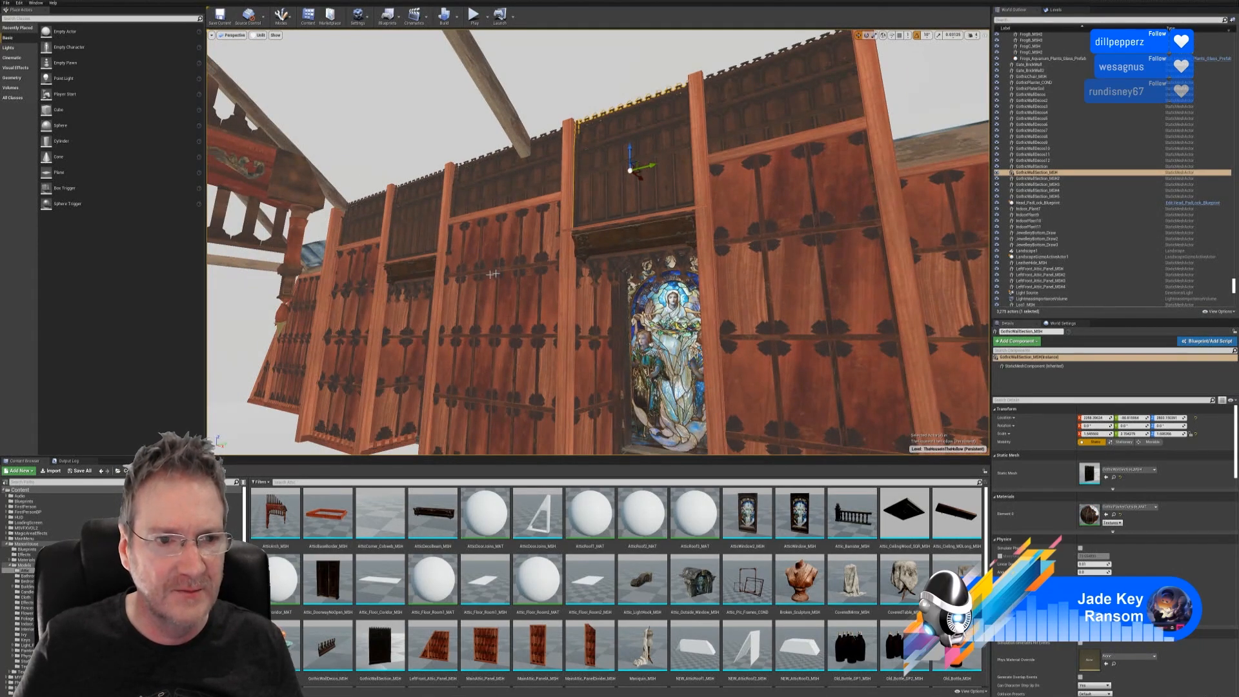
right_click_drag(492, 273, 492, 273)
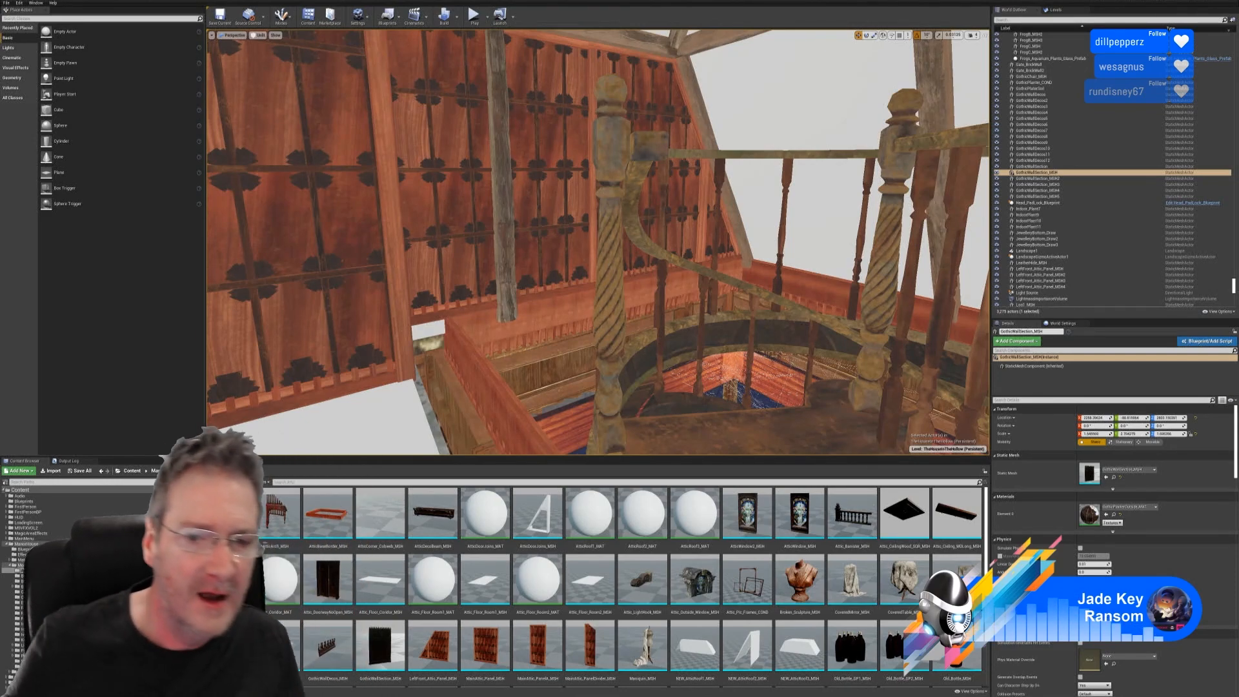
right_click_drag(598, 242, 547, 292)
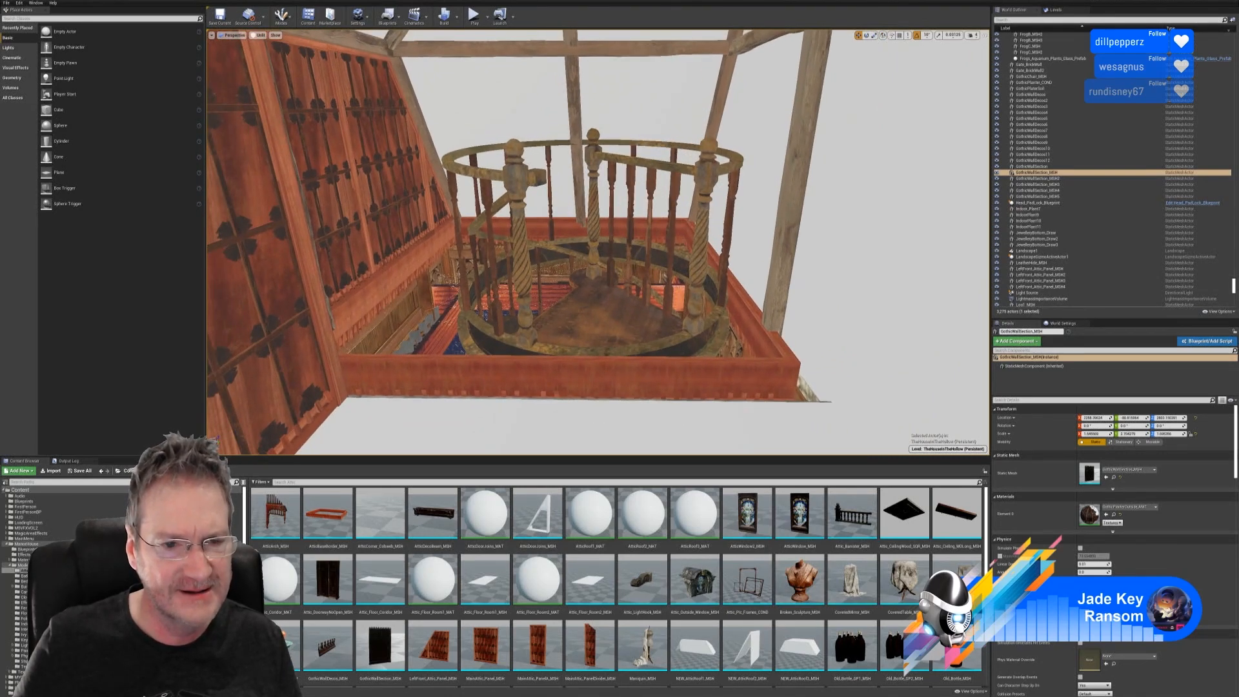
right_click_drag(499, 364, 457, 335)
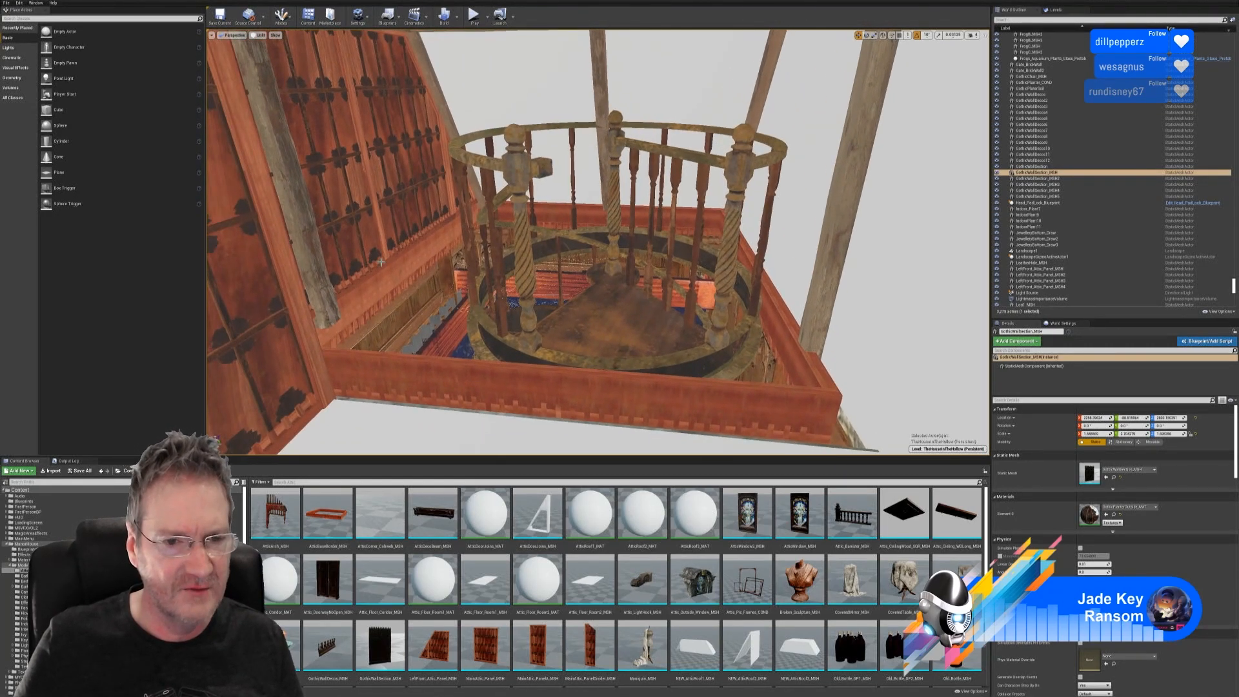
right_click_drag(380, 262, 613, 225)
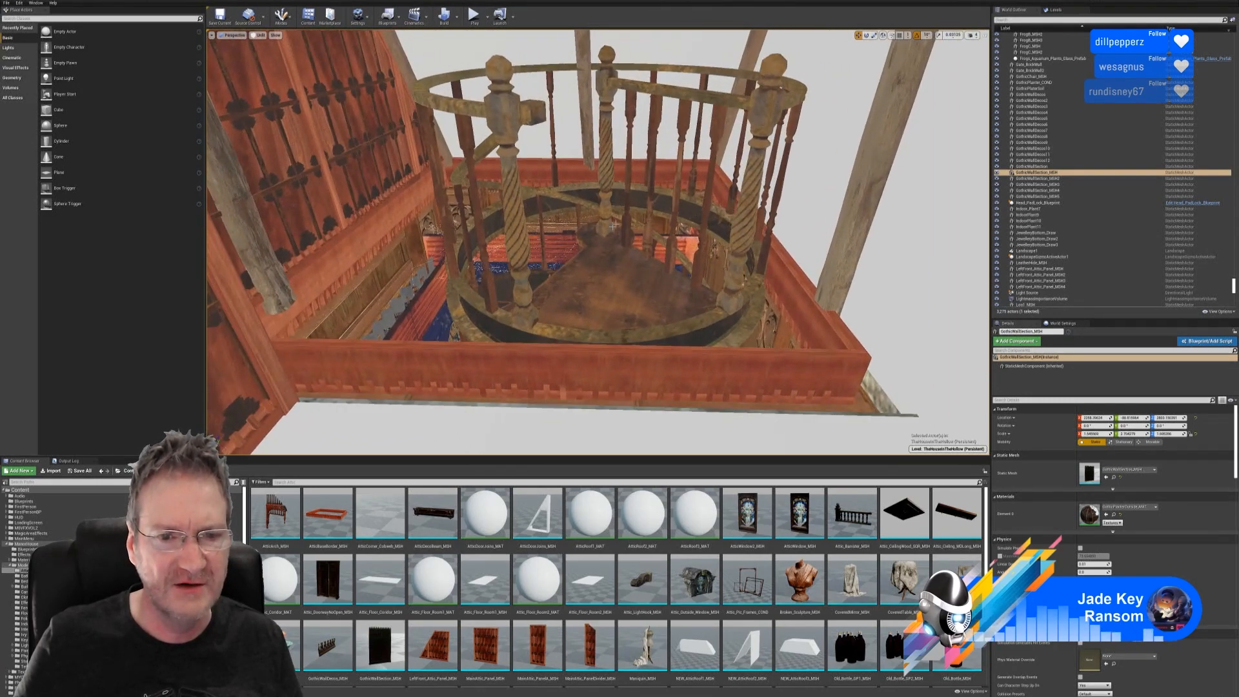
right_click_drag(579, 264, 578, 264)
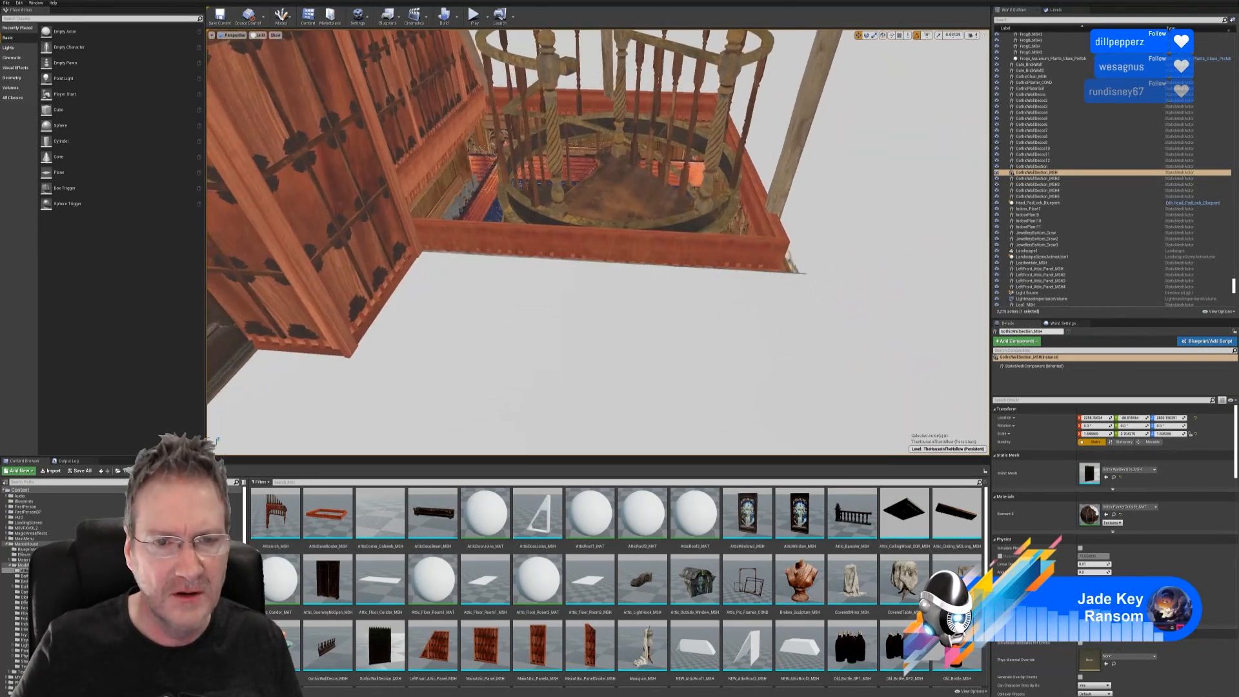
right_click_drag(675, 254, 676, 255)
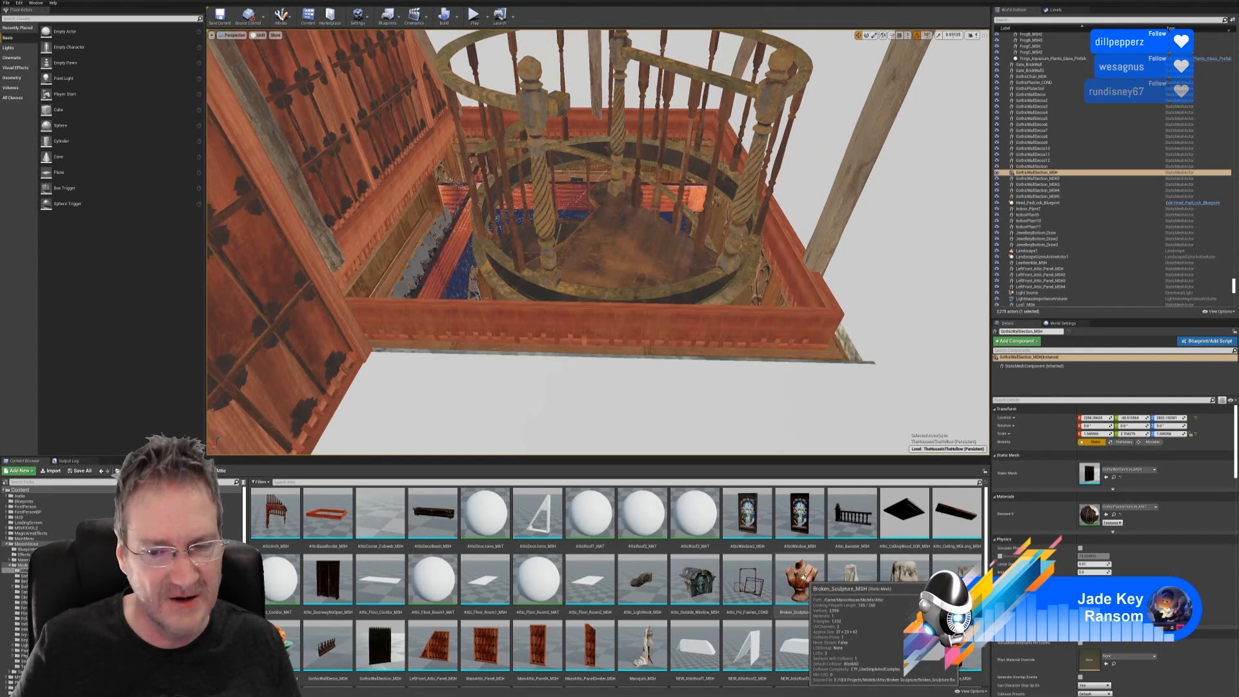
- Place Attic_Banister_MSH along the base border edge between the wall panels and the staircase landing, and raise it vertically
right_click_drag(887, 331, 832, 342)
left_click_drag(875, 506, 404, 265)
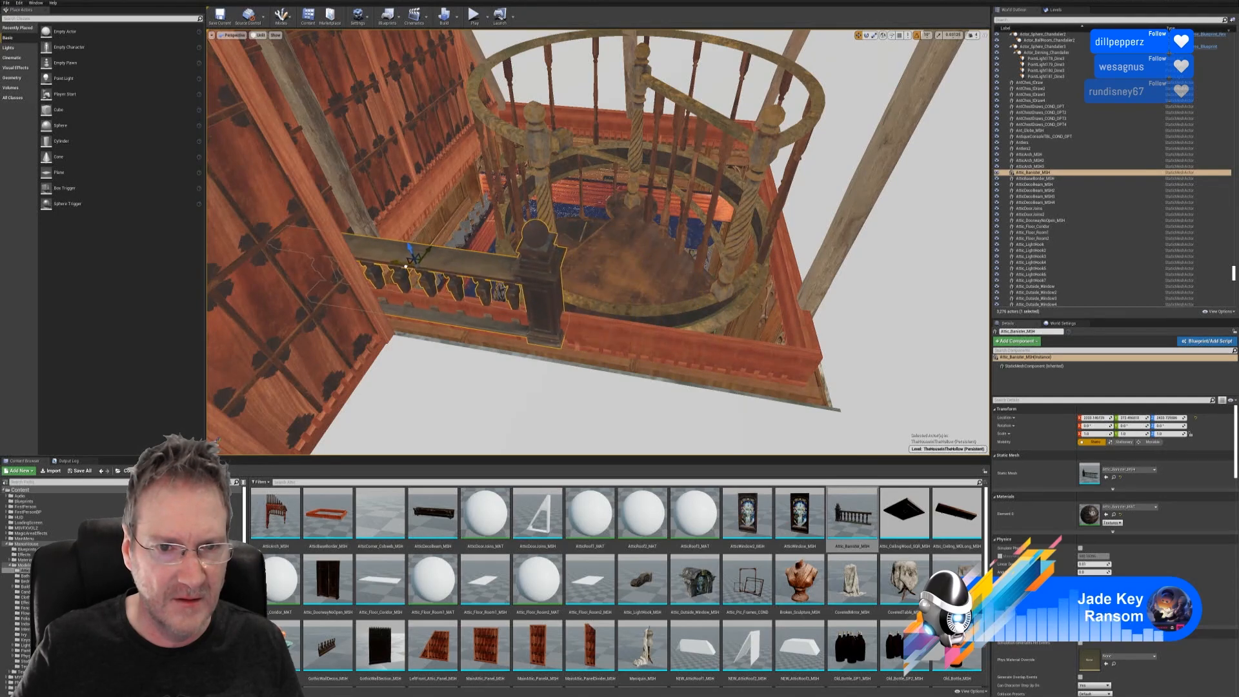
right_click_drag(559, 278, 603, 298)
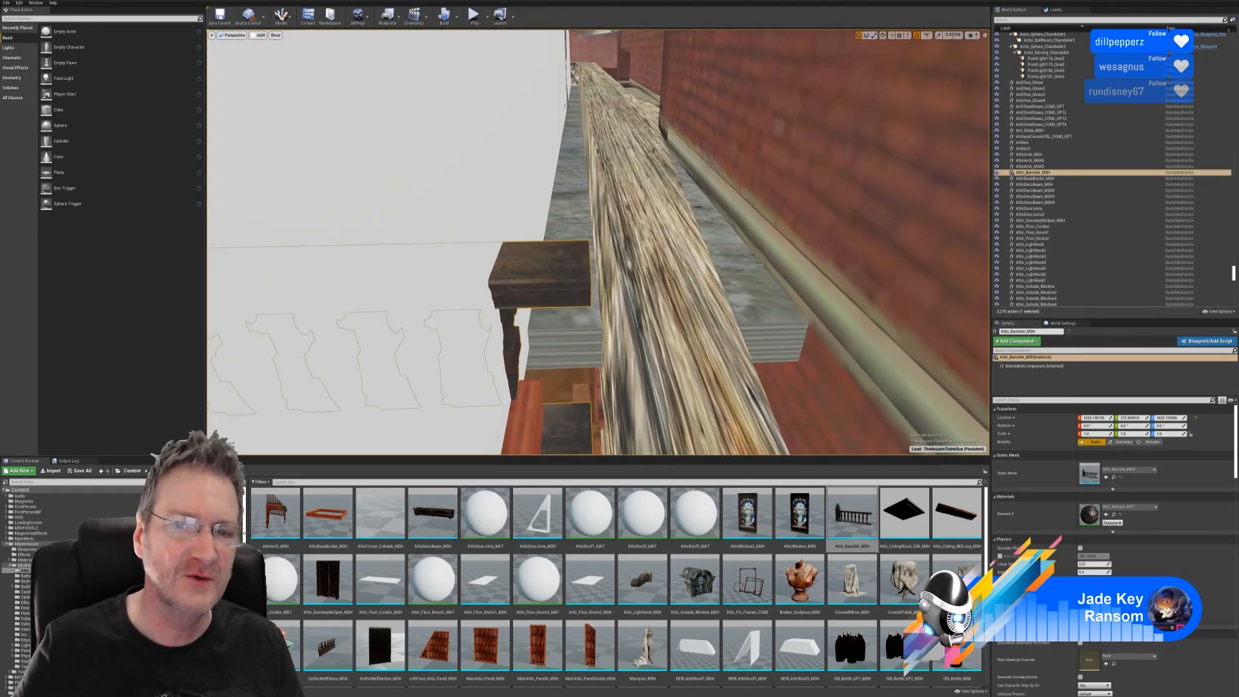
right_click_drag(603, 298, 800, 217)
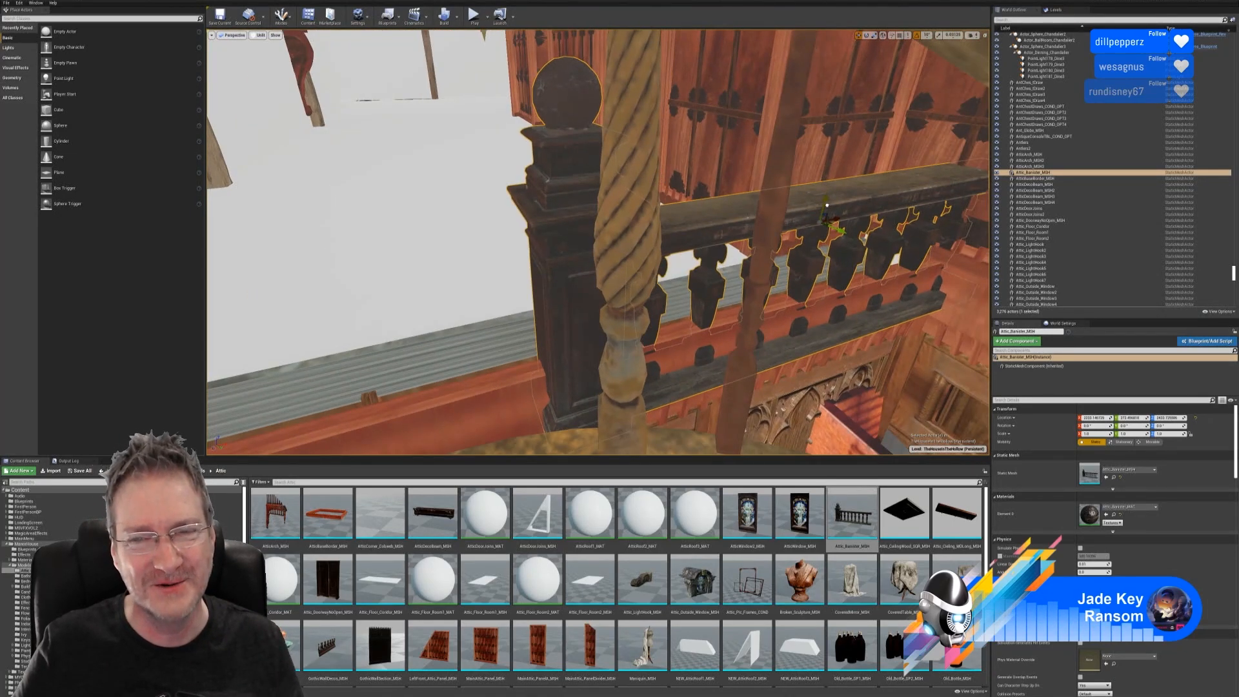
left_click_drag(826, 205, 845, 152)
- Shift the banister horizontally onto the outer edge of the base border and check its fit against the wall panel and staircase
right_click_drag(788, 290, 761, 263)
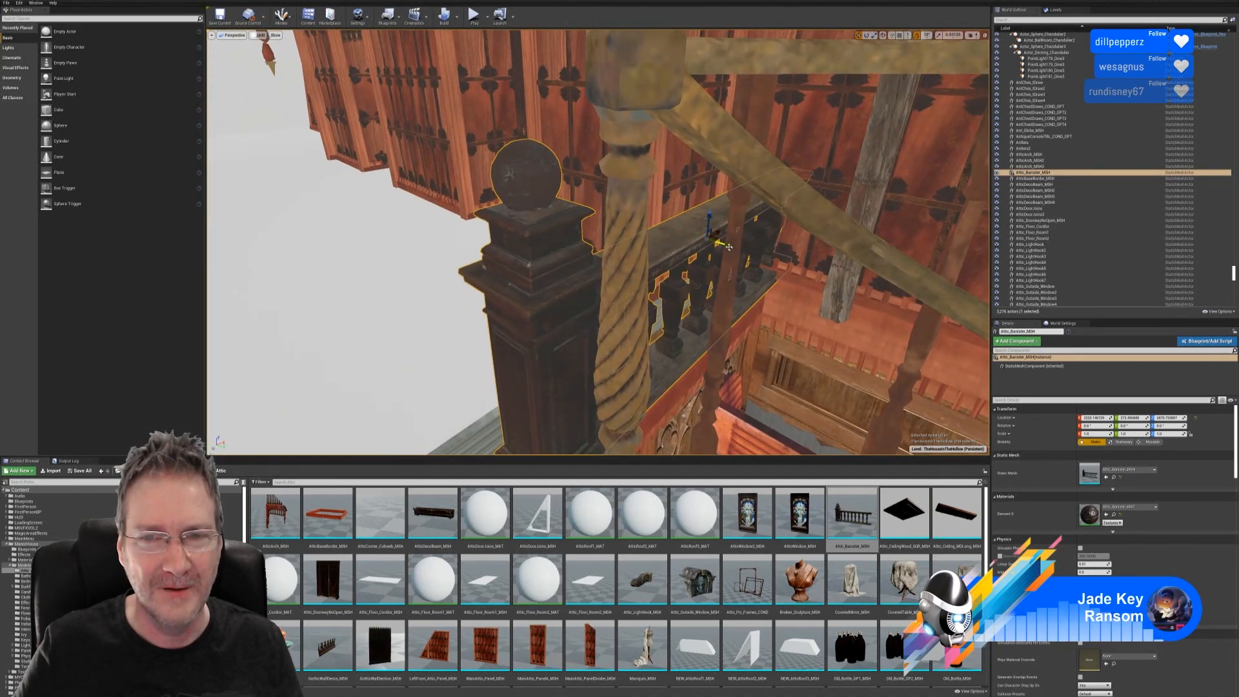
left_click_drag(728, 247, 700, 238)
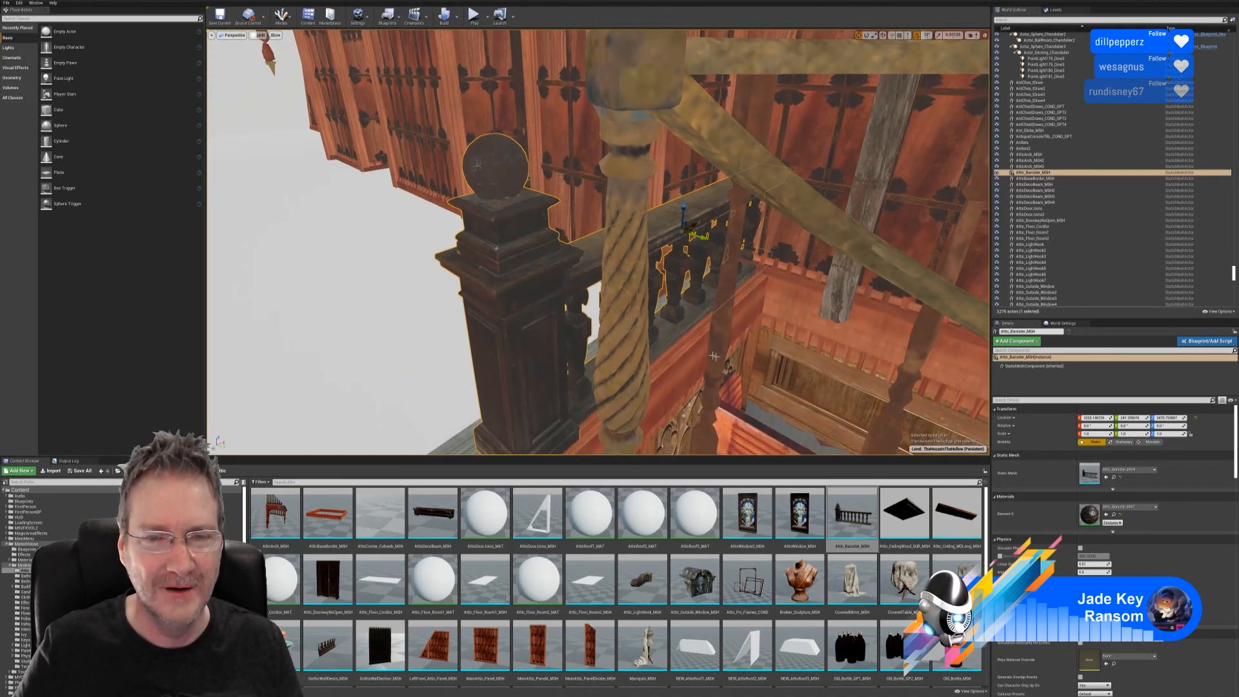
right_click_drag(714, 356, 779, 274)
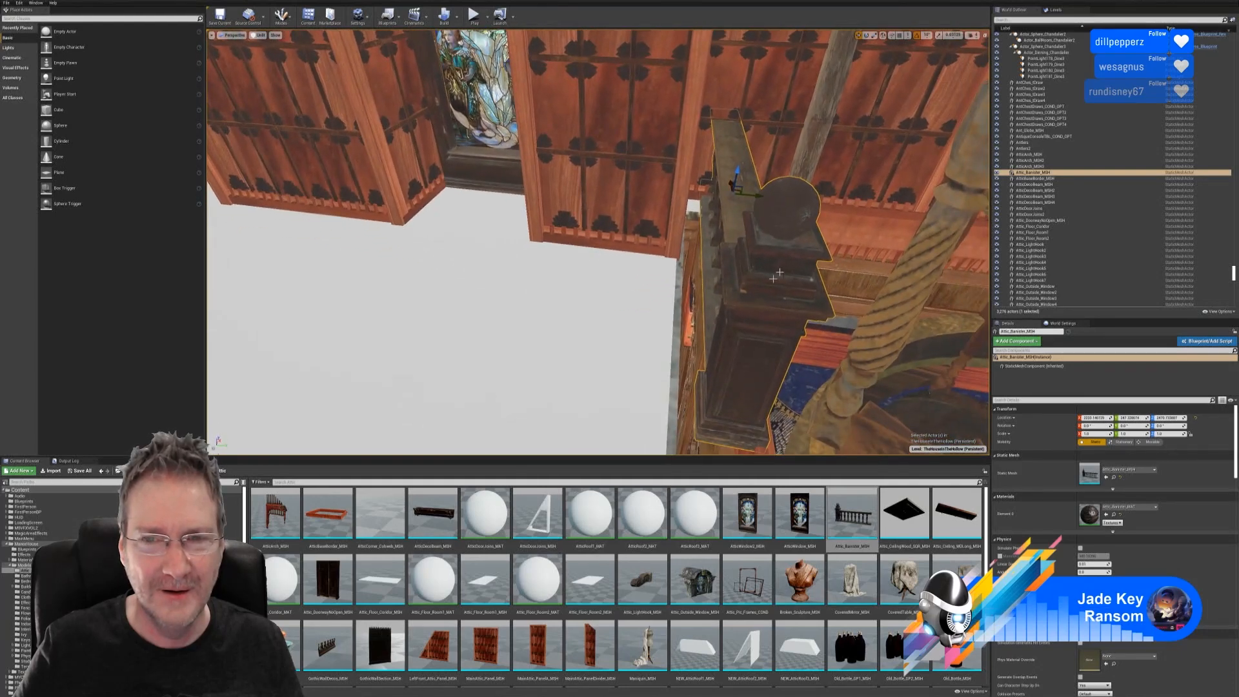
left_click_drag(737, 195, 736, 195)
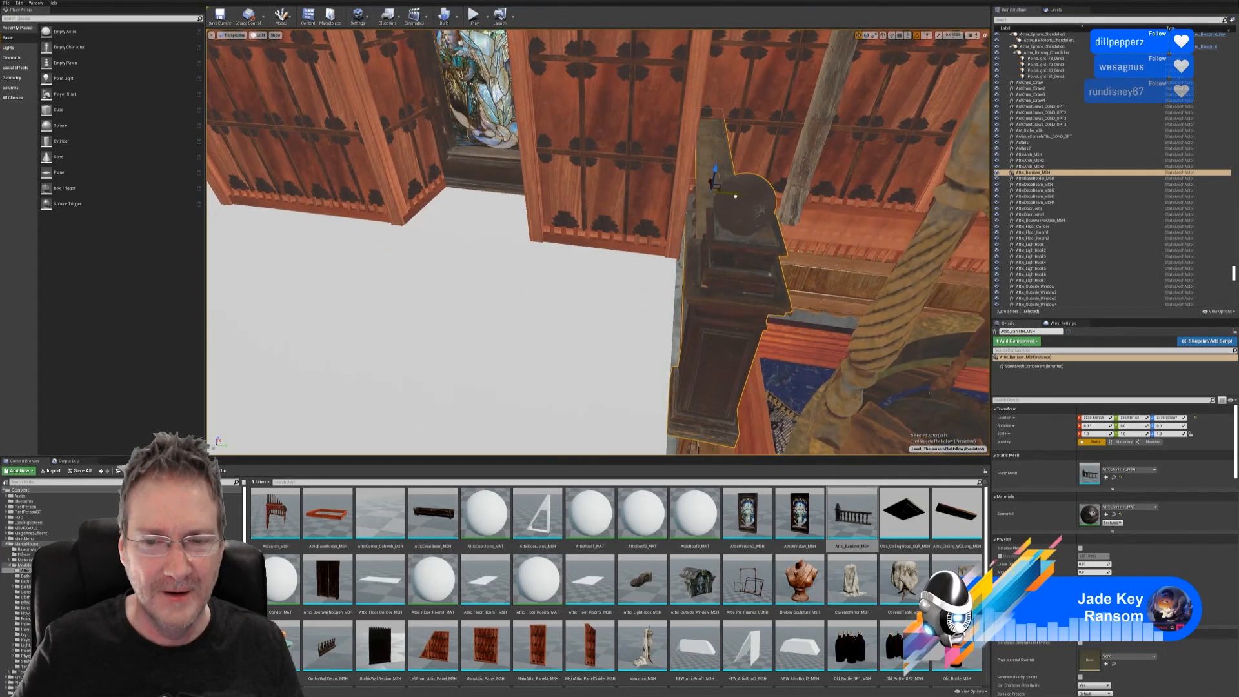
right_click_drag(656, 308, 623, 302)
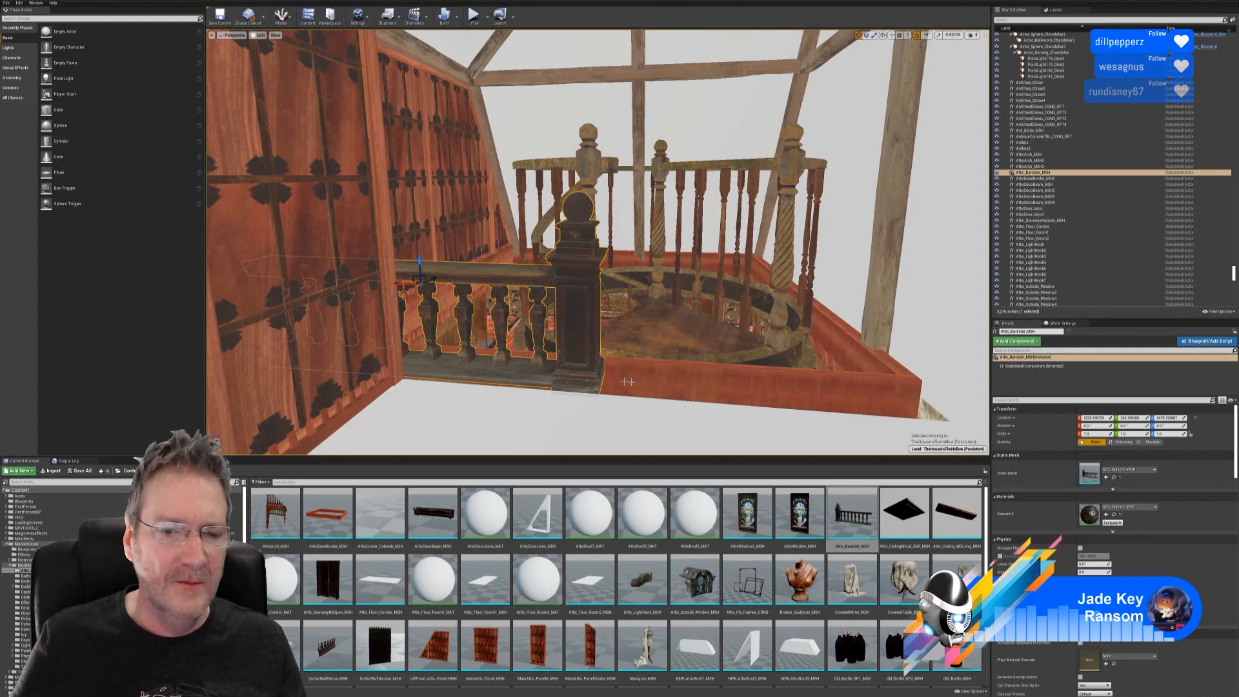
right_click_drag(676, 346, 867, 211)
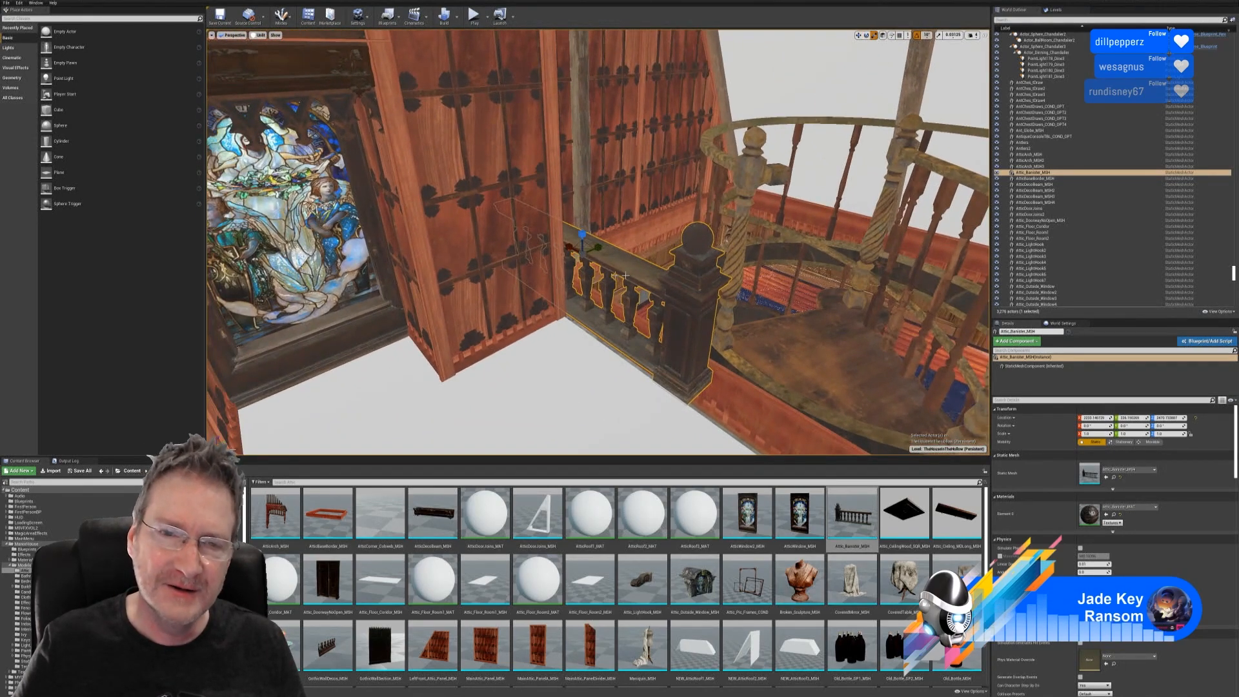
- Scale the attic banister up in thickness and height, and raise it so its foot rests on the base border
left_click_drag(1129, 434, 1129, 433)
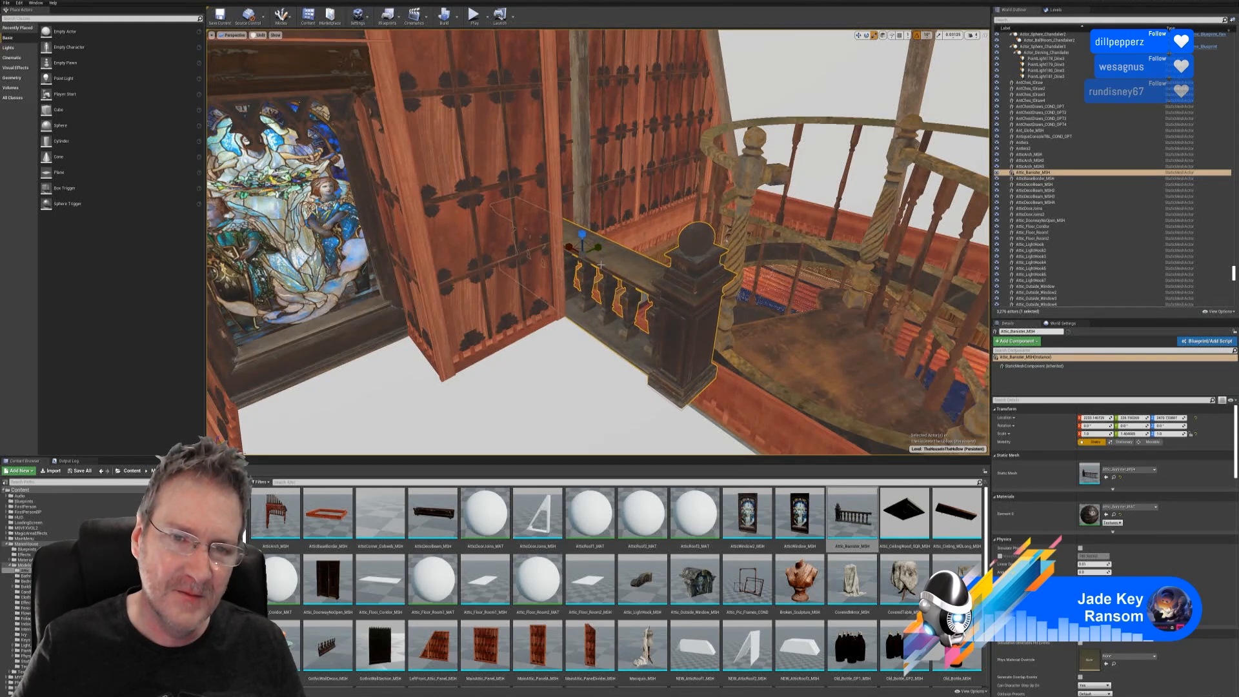
left_click_drag(584, 237, 584, 217)
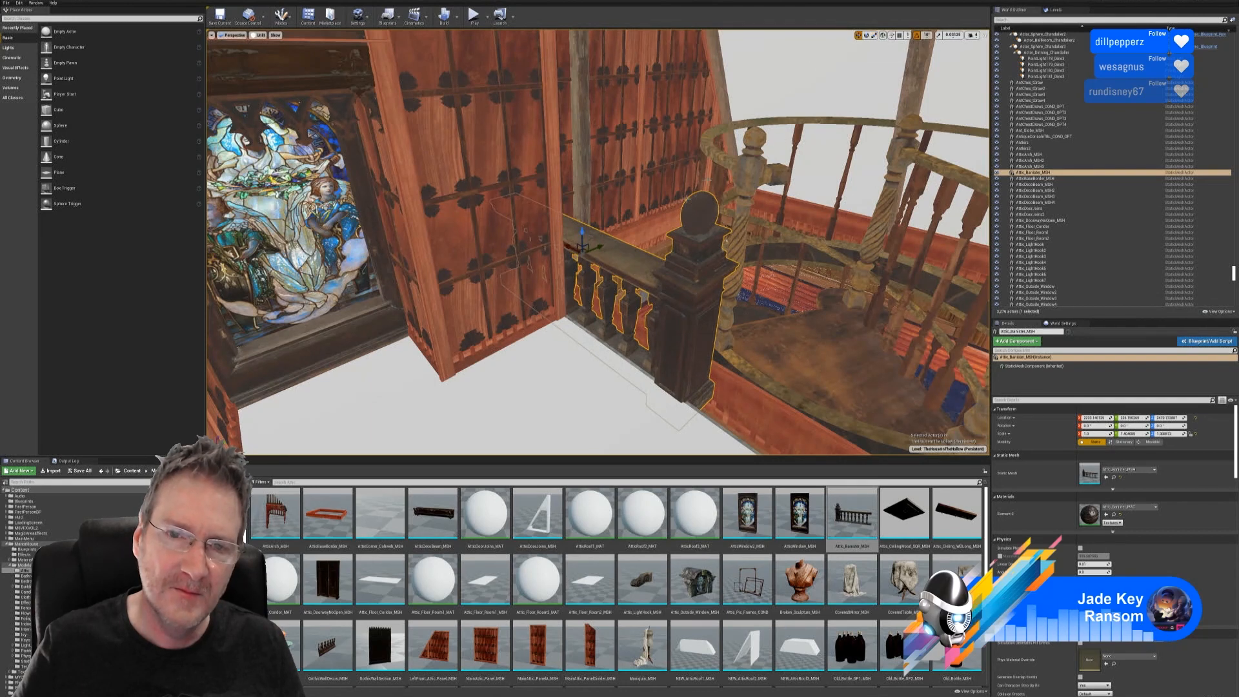
left_click_drag(581, 231, 581, 212)
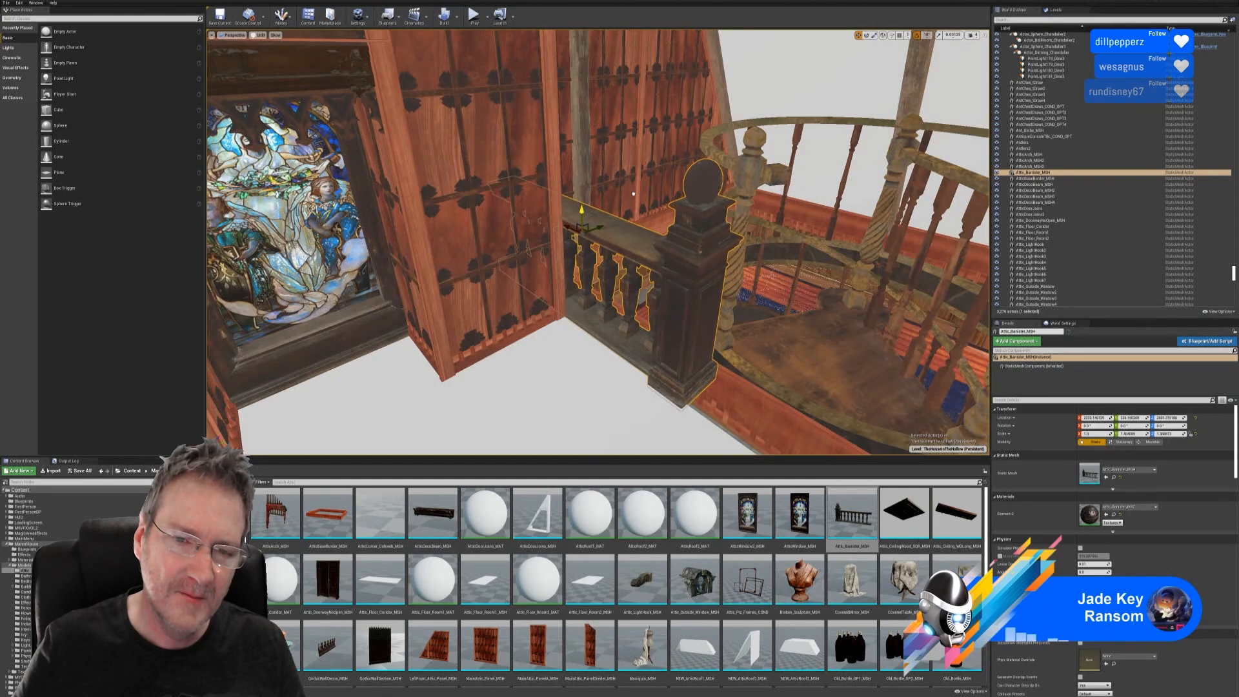
- Shift the enlarged banister slightly sideways across the base border toward the staircase and check its fit from several sides
mouse_move(557, 387)
right_mouse_down()
mouse_move(503, 403)
mouse_move(571, 409)
mouse_move(553, 388)
right_mouse_up()
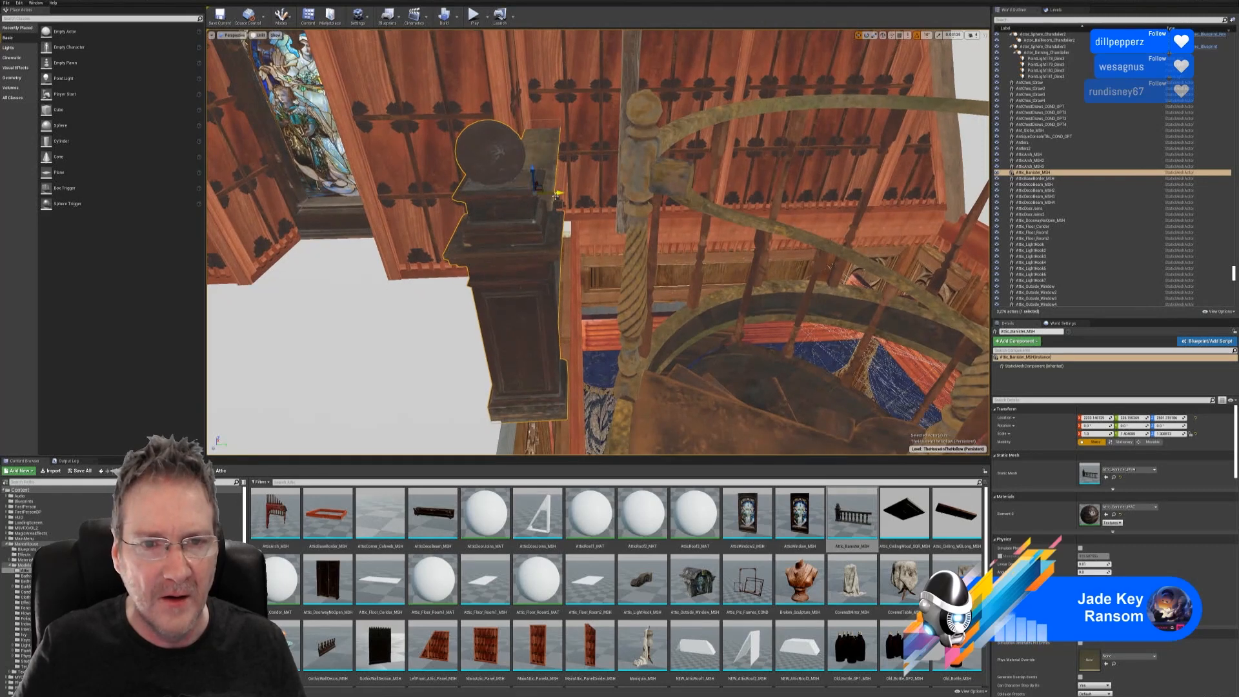
left_click_drag(556, 196, 563, 193)
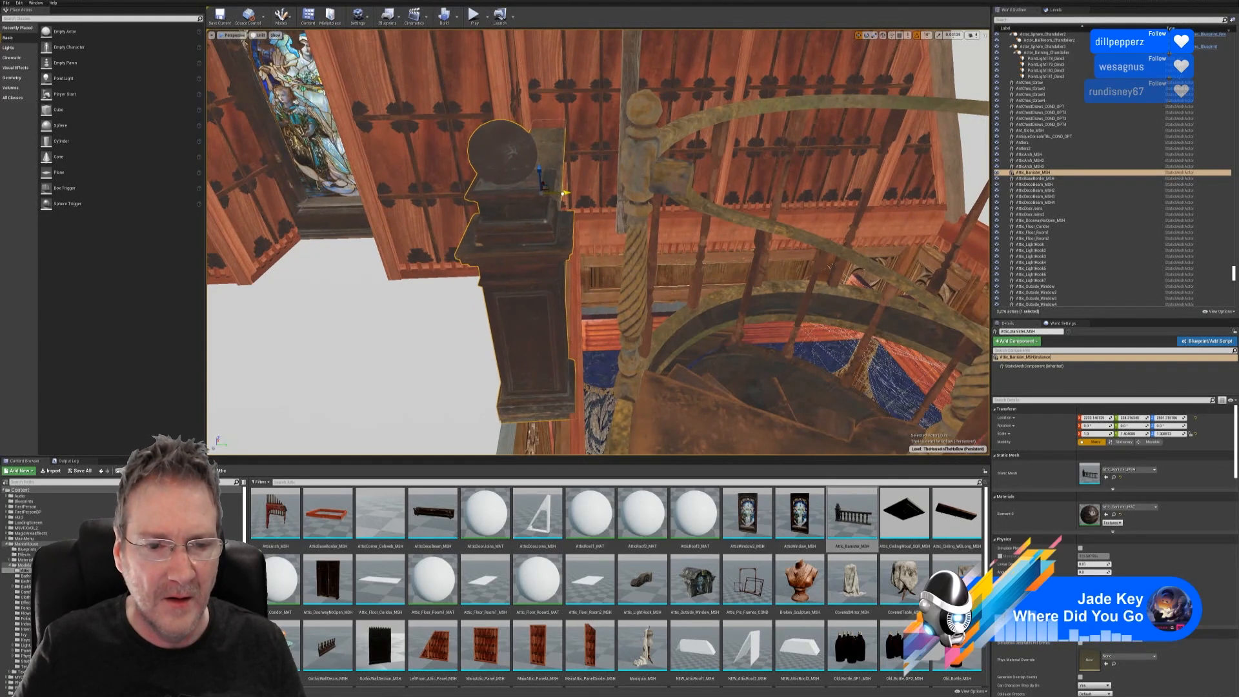
right_click_drag(598, 258, 678, 344)
right_click_drag(533, 317, 451, 328)
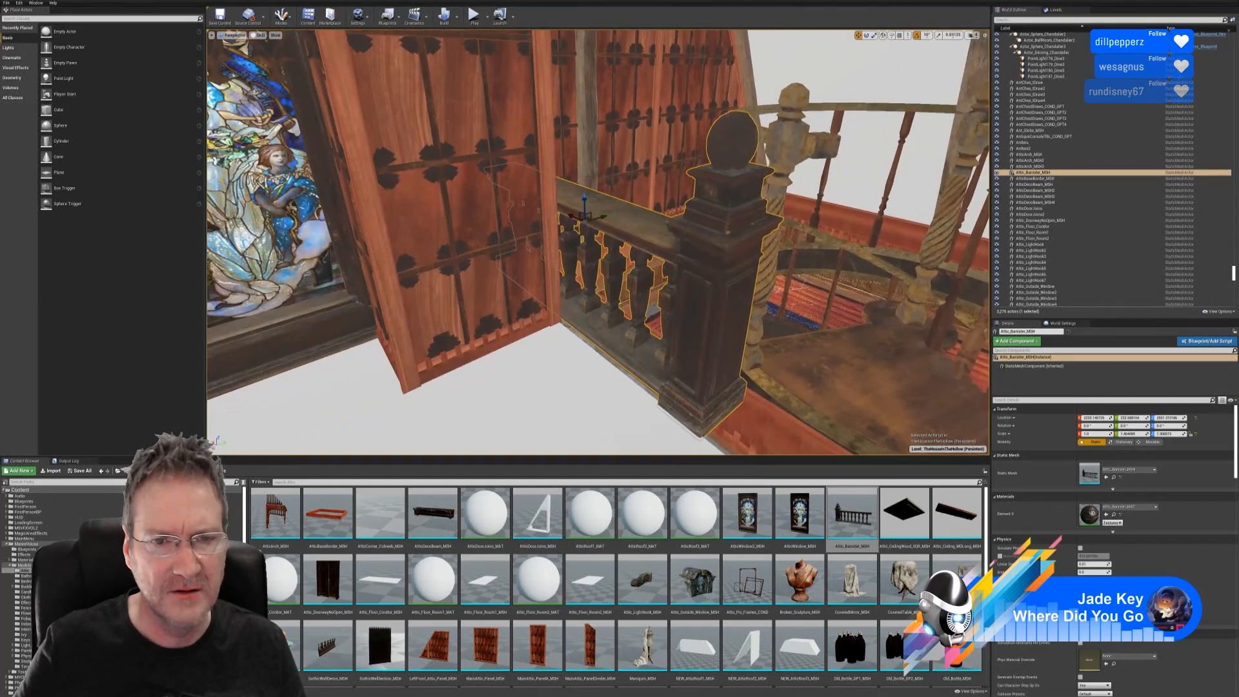
- Stretch the banister slightly in length and slide it along the base border to fit between the wall panel and staircase landing
right_click_drag(744, 186, 668, 200)
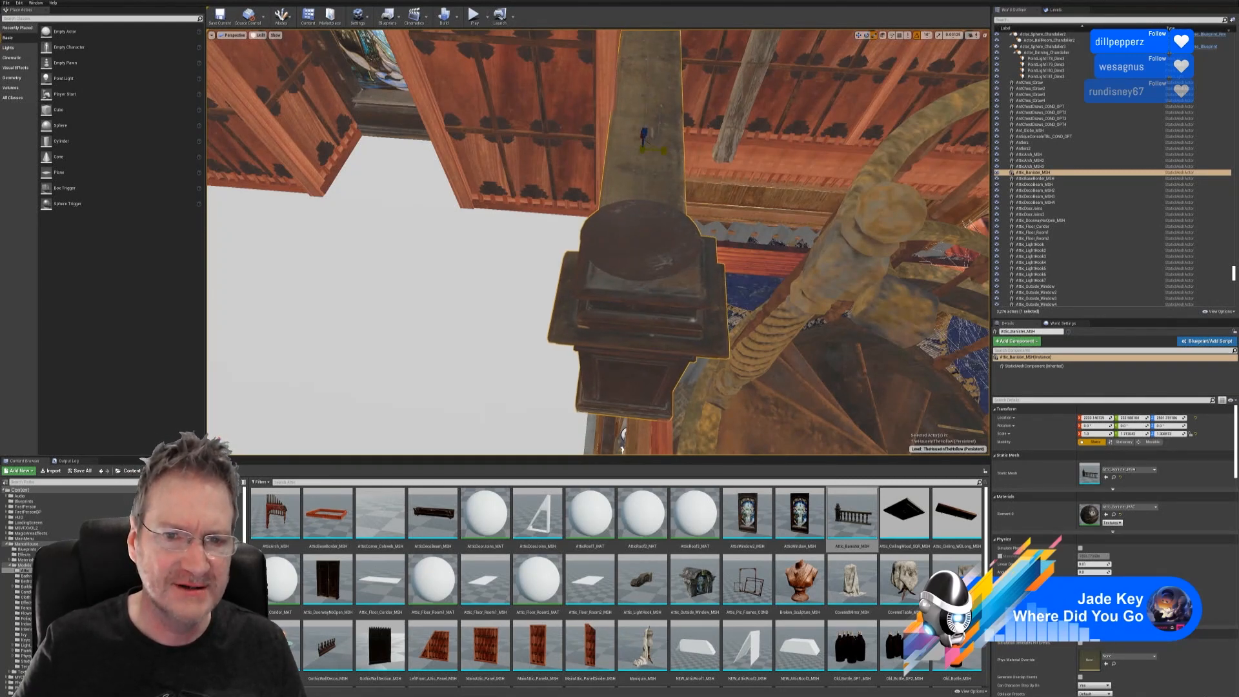
right_click_drag(669, 200, 656, 201)
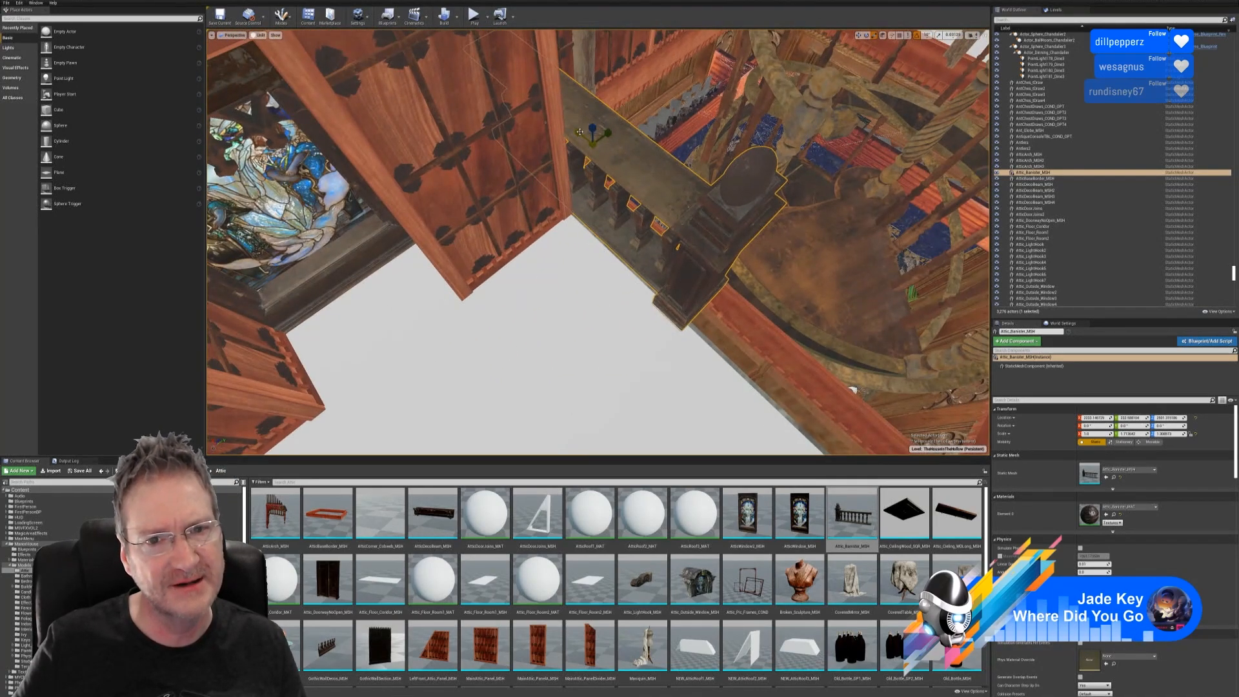
left_click_drag(578, 132, 562, 119)
right_click_drag(598, 275, 573, 290)
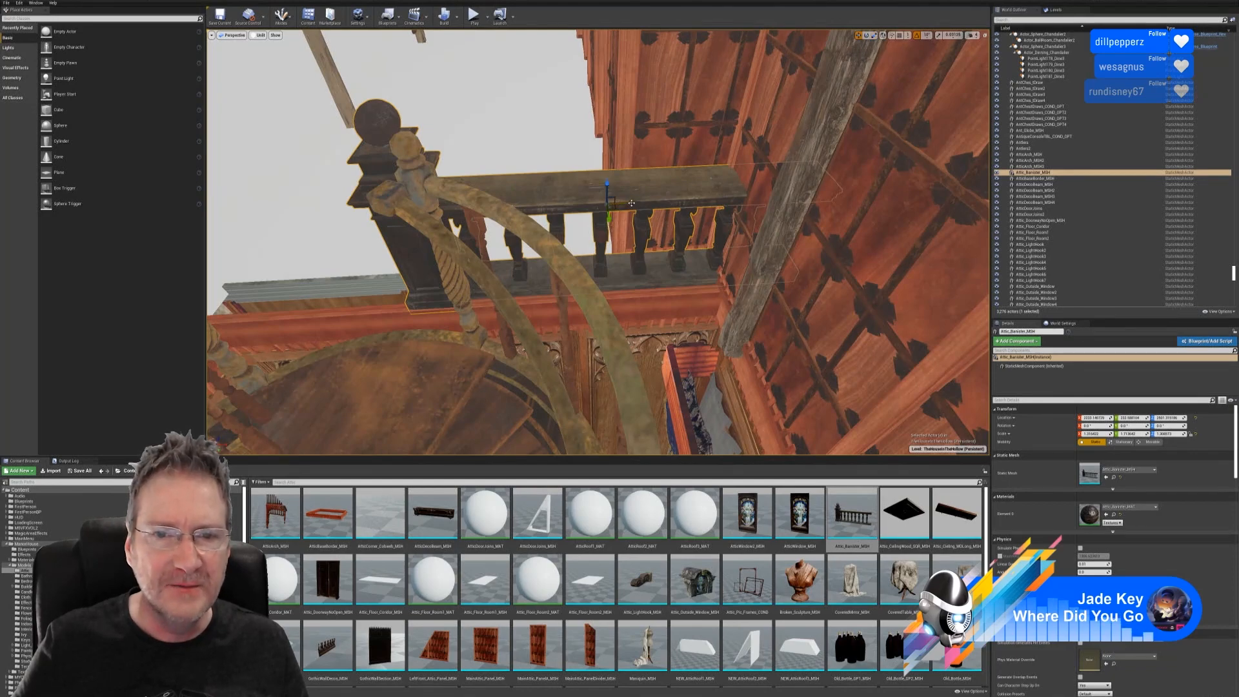
left_click_drag(631, 203, 635, 203)
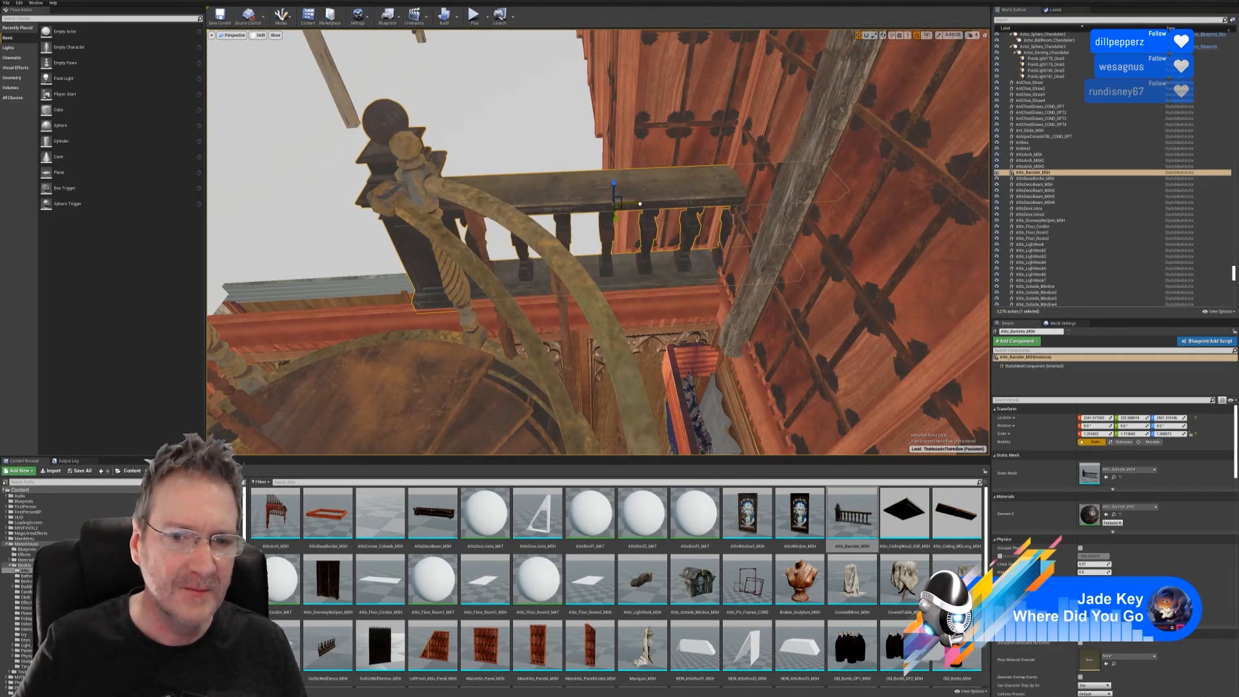
right_click_drag(635, 203, 628, 207)
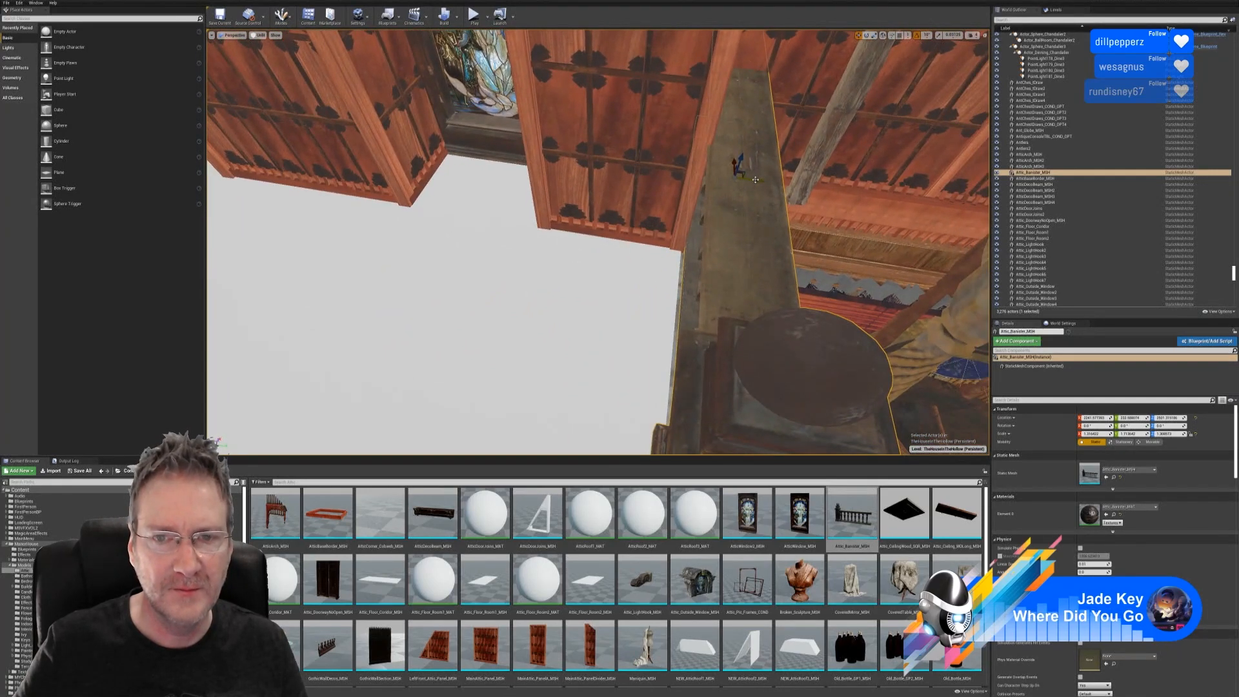
- Adjust the scale of the attic banister along its thickness and length to fit beside the spiral staircase opening
left_click_drag(755, 179, 752, 180)
right_click_drag(750, 185, 711, 140)
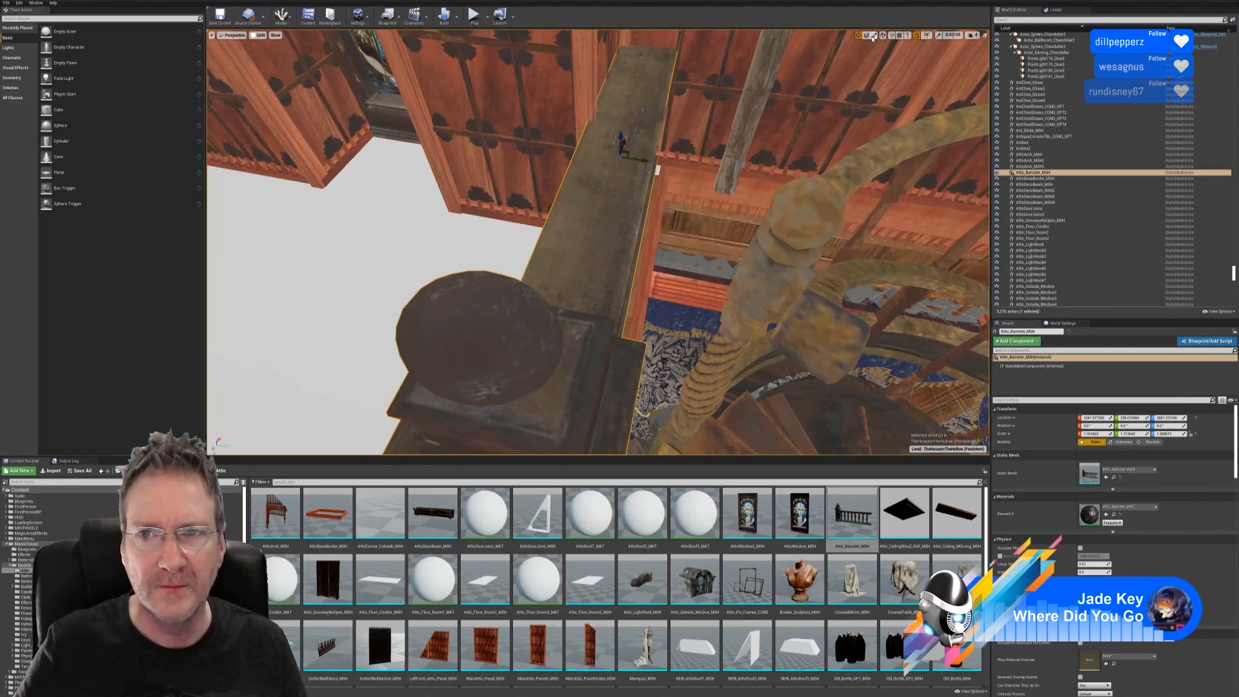
left_click_drag(643, 162, 658, 171)
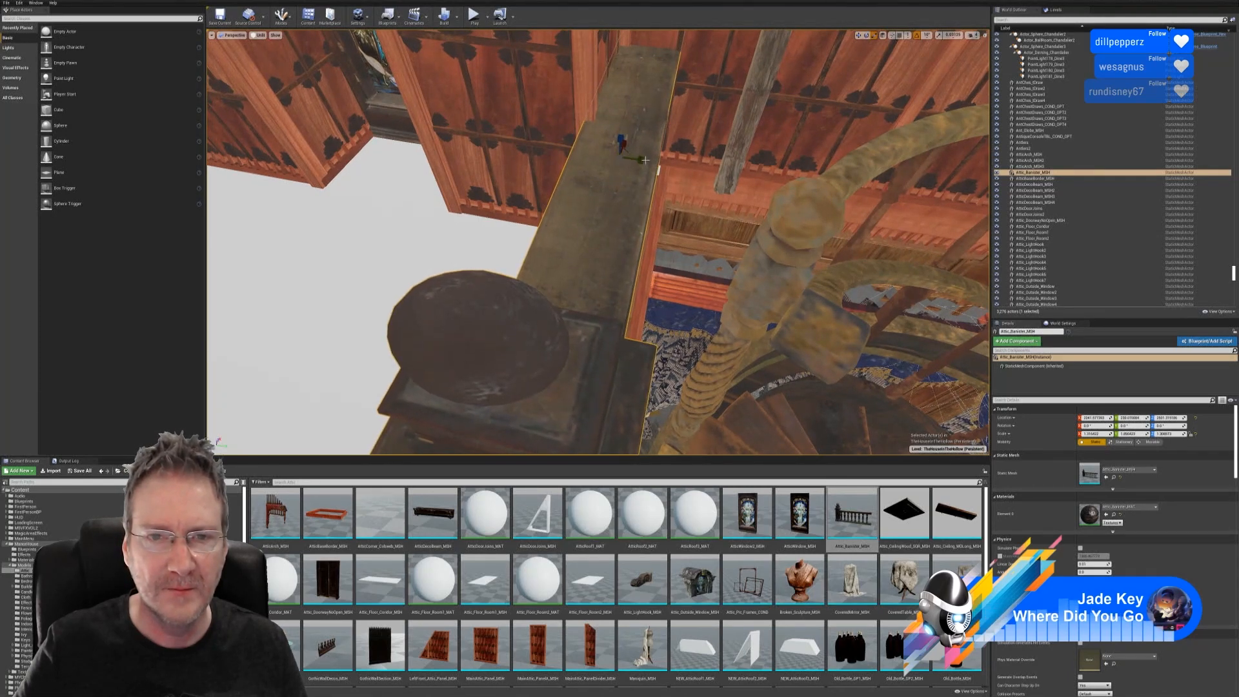
right_click_drag(658, 169, 687, 153)
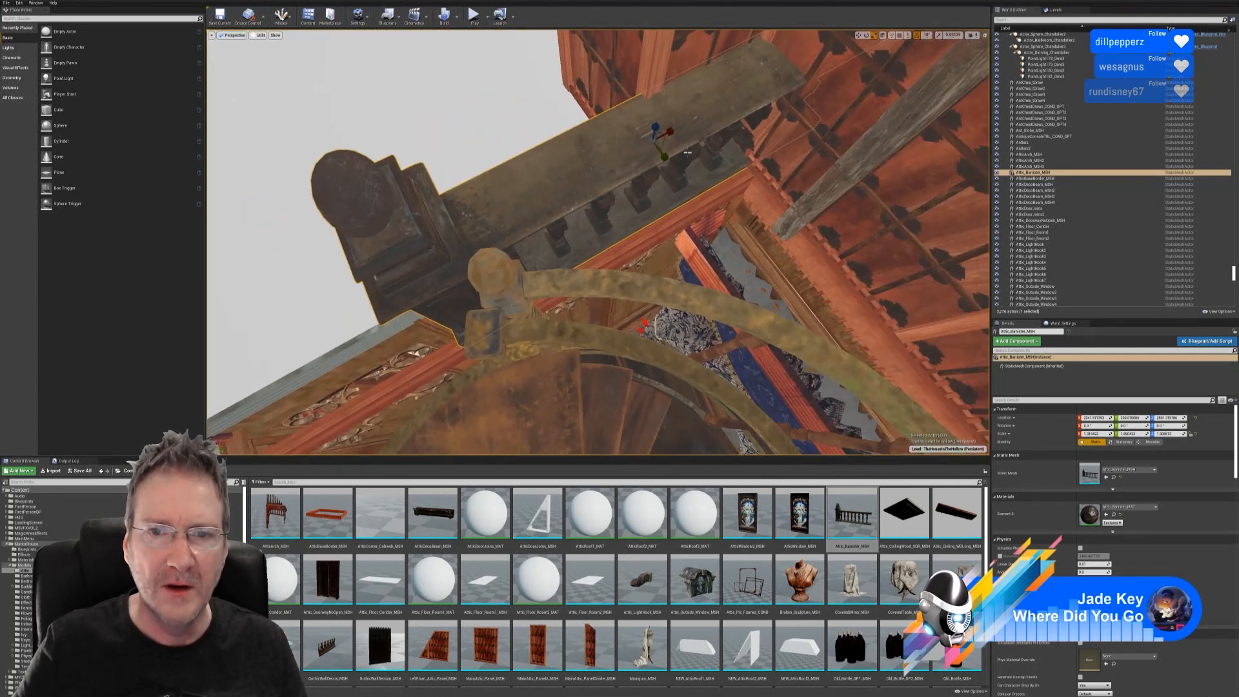
left_click_drag(671, 131, 675, 129)
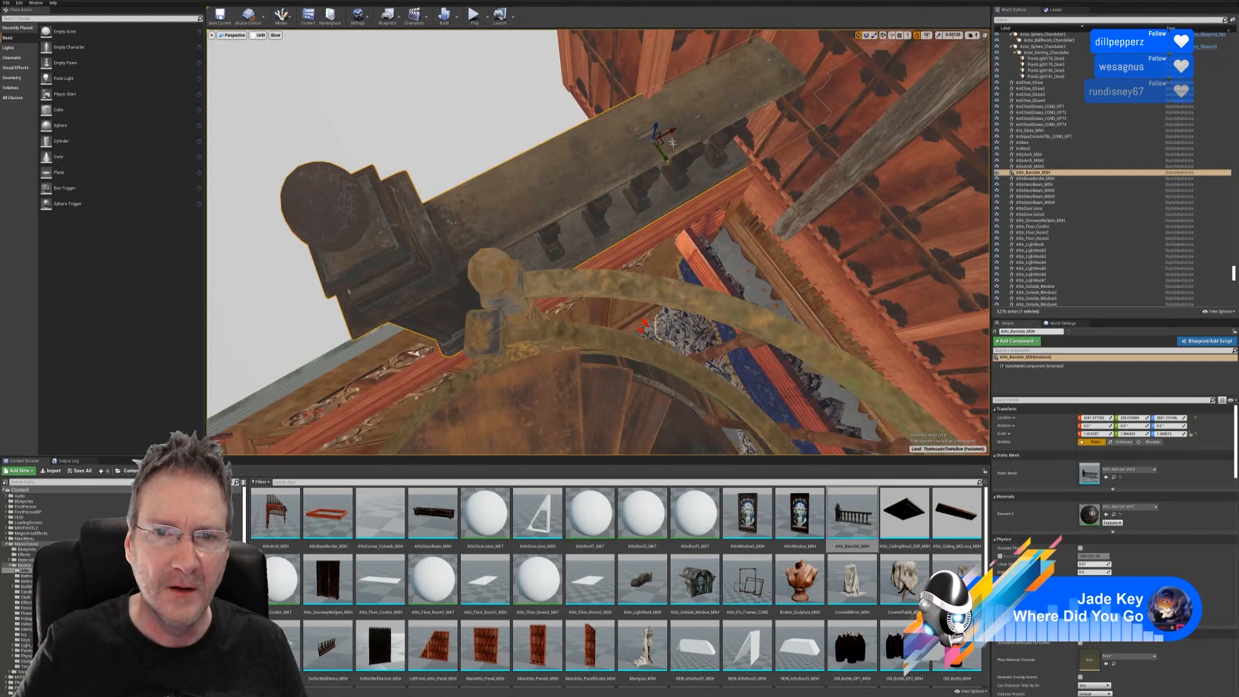
- Slide the attic banister along its length to position its newel post at the border of the spiral staircase opening
left_click_drag(671, 132, 692, 127)
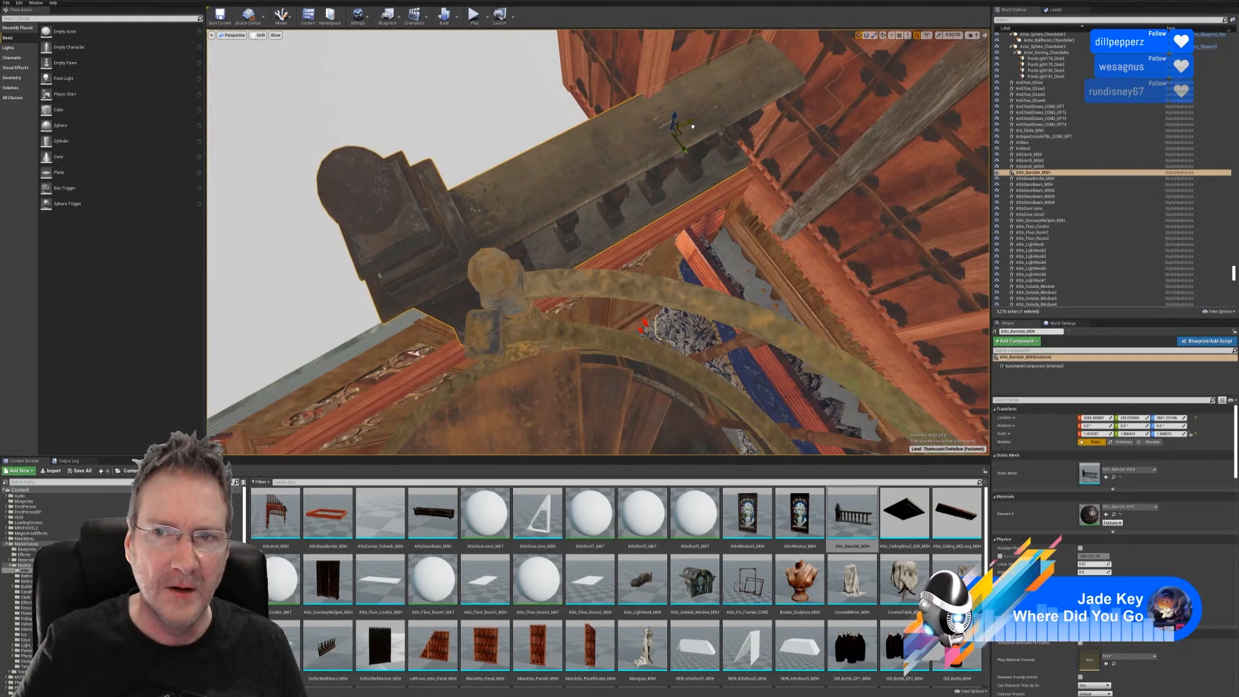
right_click_drag(690, 123, 845, 142)
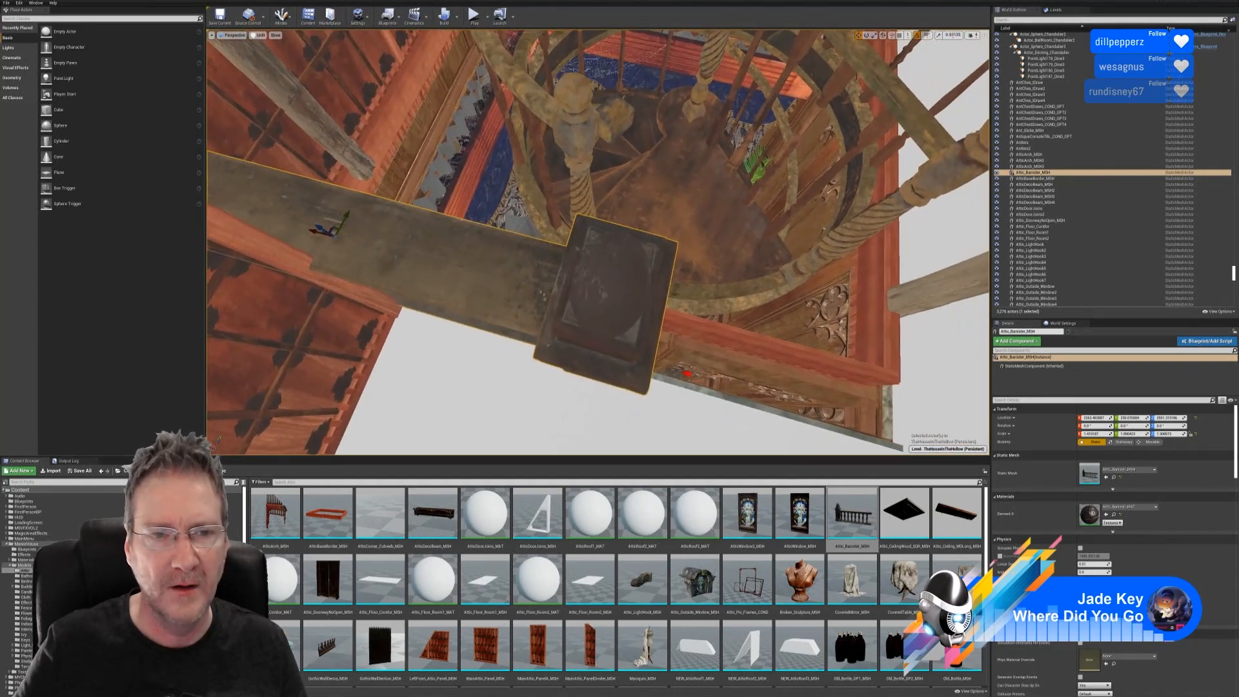
right_click_drag(669, 244, 679, 196)
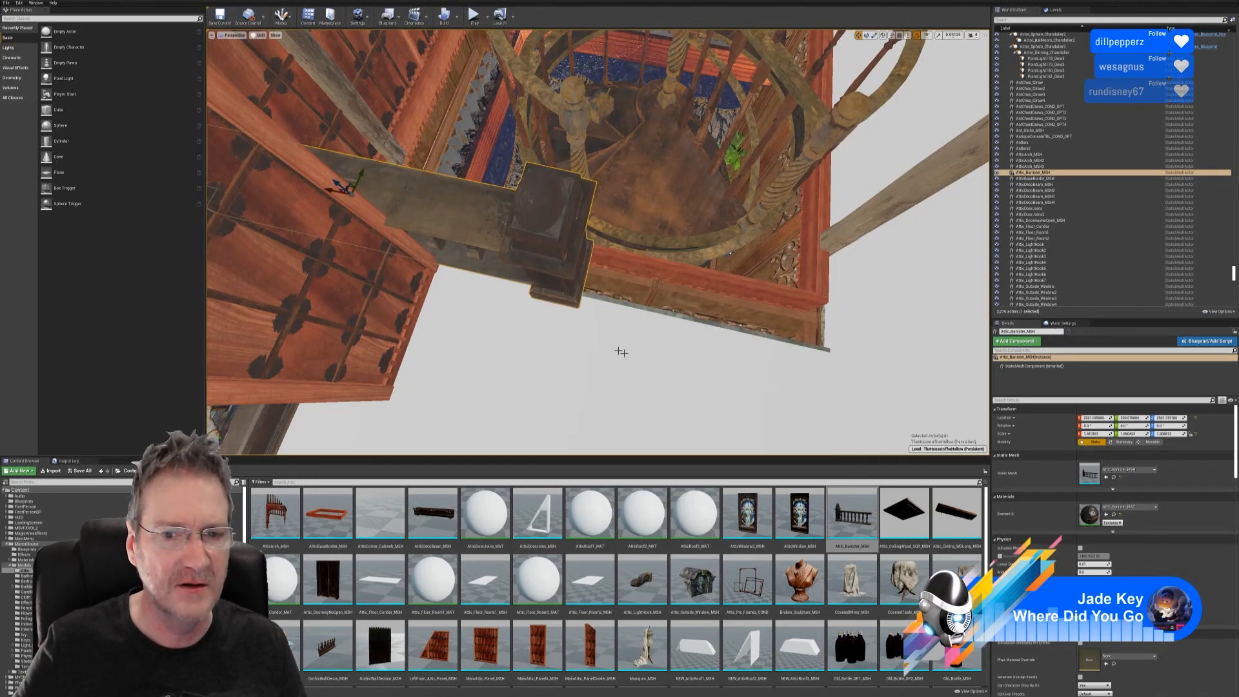
right_click_drag(621, 352, 665, 345)
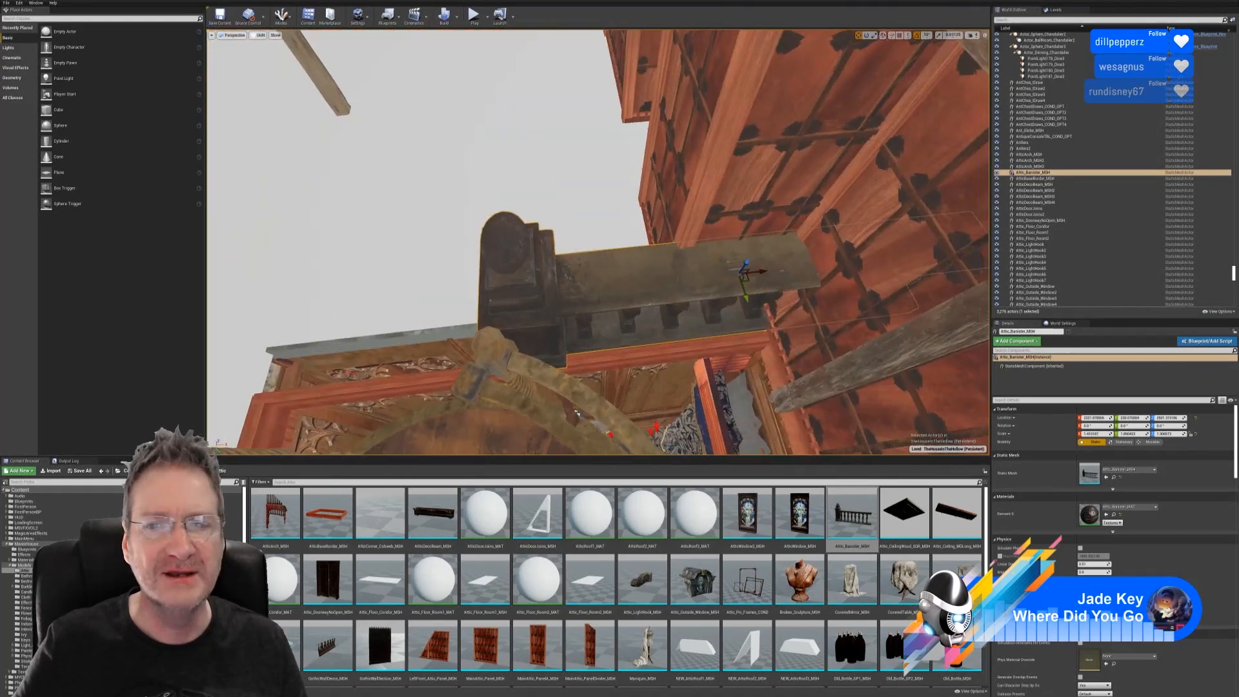
right_click_drag(576, 413, 610, 418)
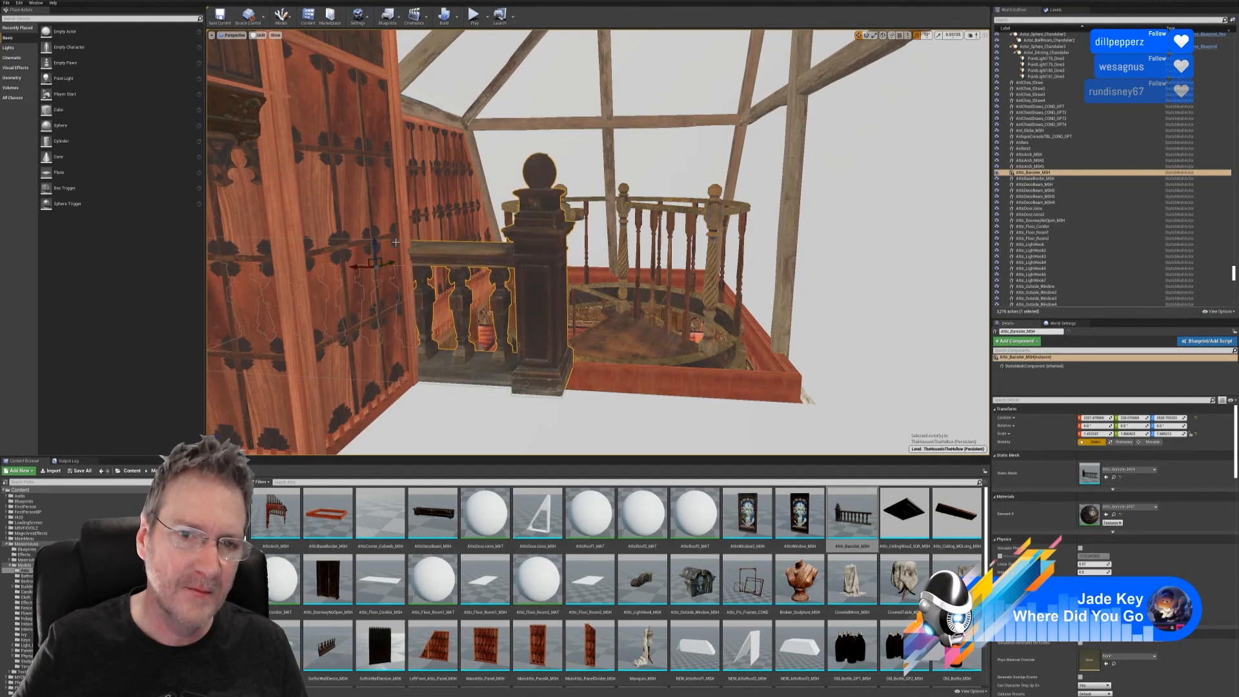
- Deselect the banister and examine how it meets the red wall panels and the staircase opening
mouse_move(647, 321)
right_mouse_down()
mouse_move(597, 342)
mouse_move(639, 329)
mouse_move(646, 287)
mouse_move(641, 319)
right_mouse_up()
key("a")
key("d")
key("e")
key("Escape")
key("d")
key("a")
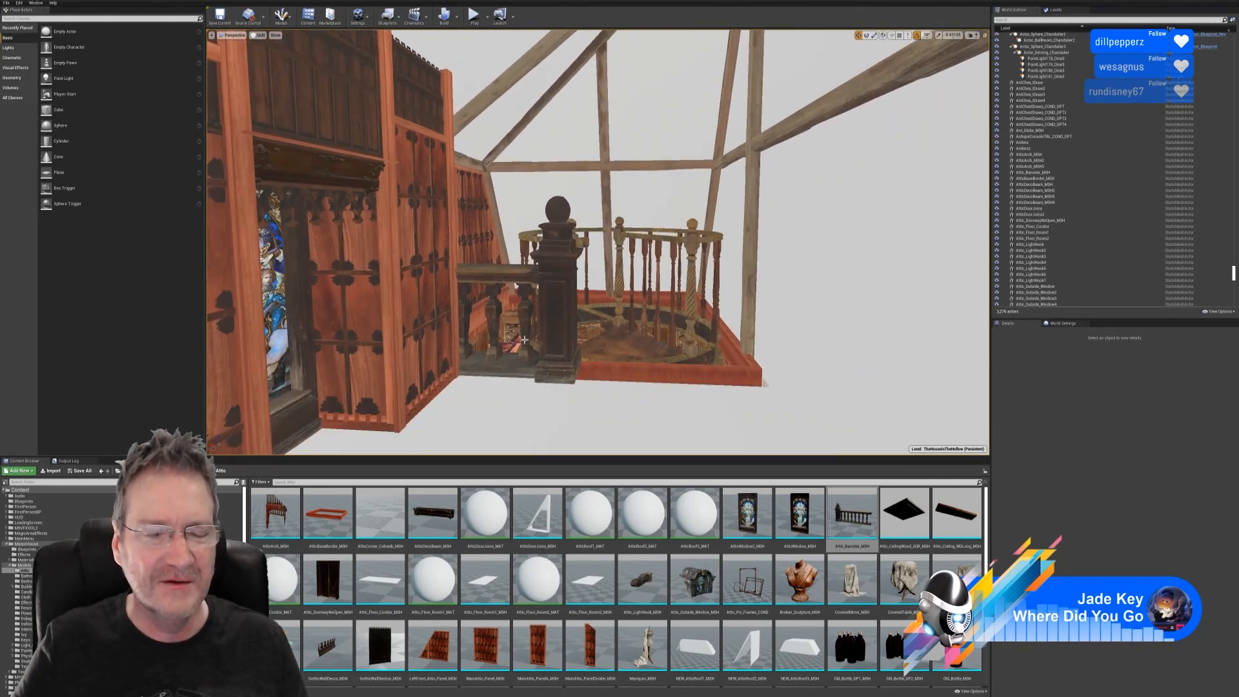
right_click_drag(524, 339, 535, 348)
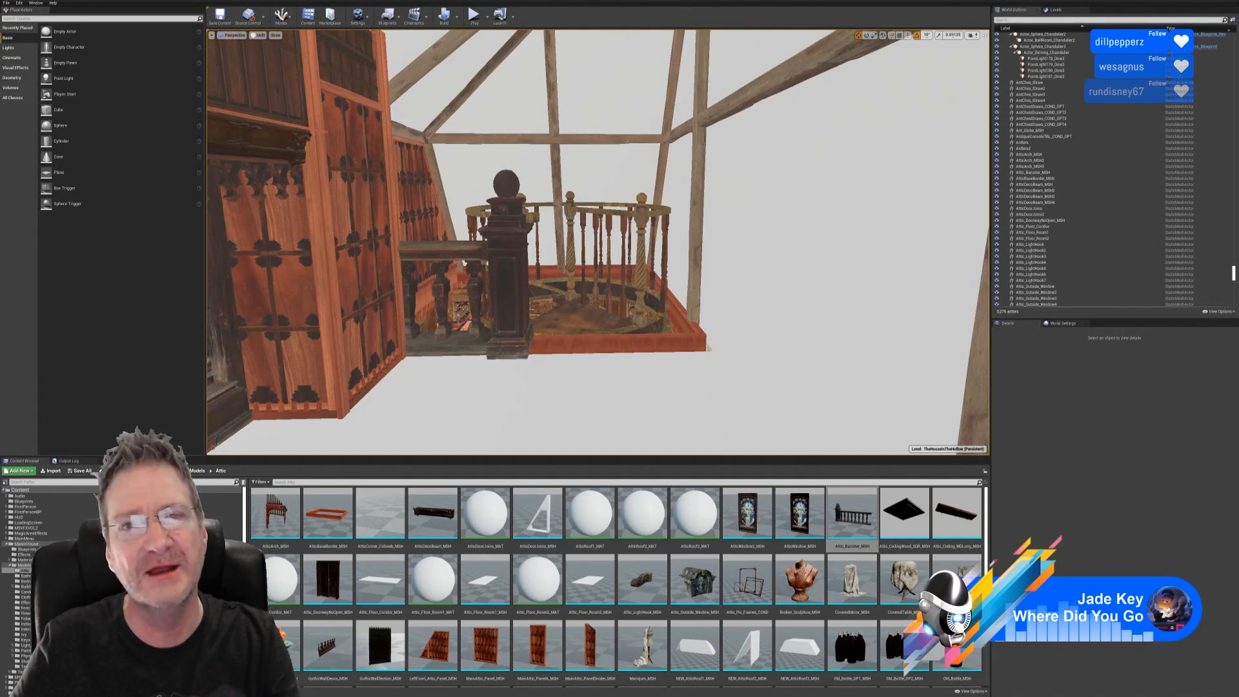
right_click_drag(536, 348, 531, 253)
- Select the attic banister and examine its hidden end behind the wall and its newel post, then clear the selection
left_click(609, 271)
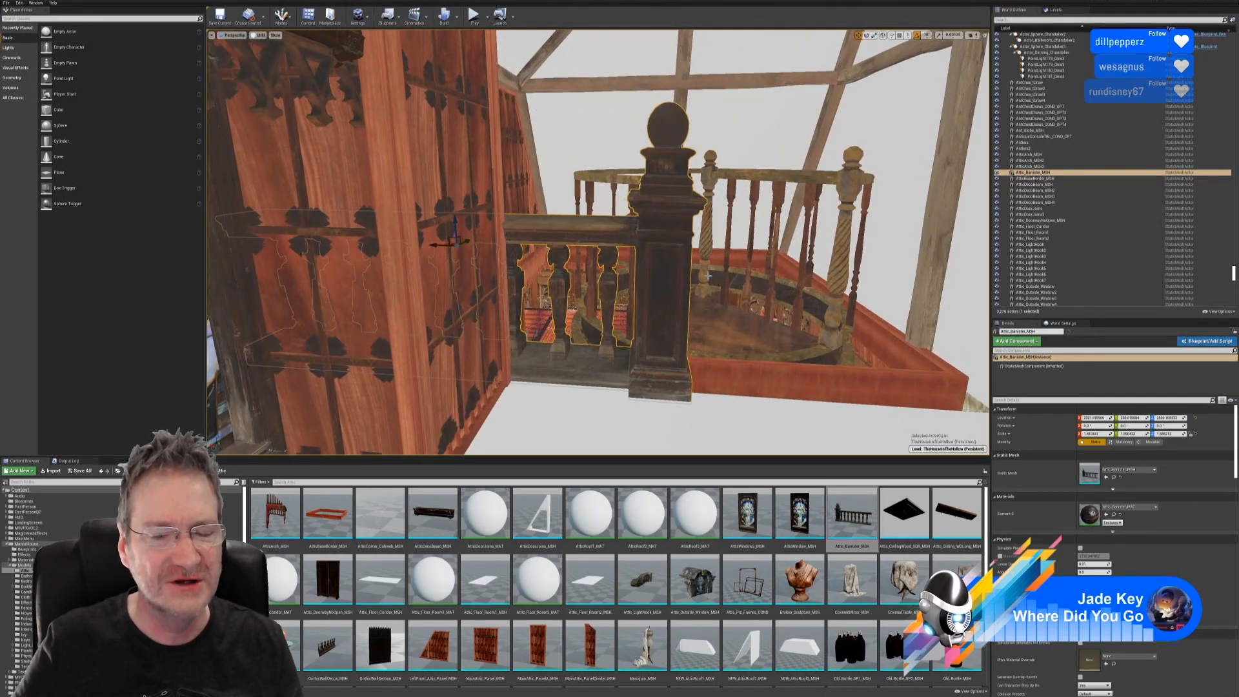
right_click_drag(708, 275, 674, 284)
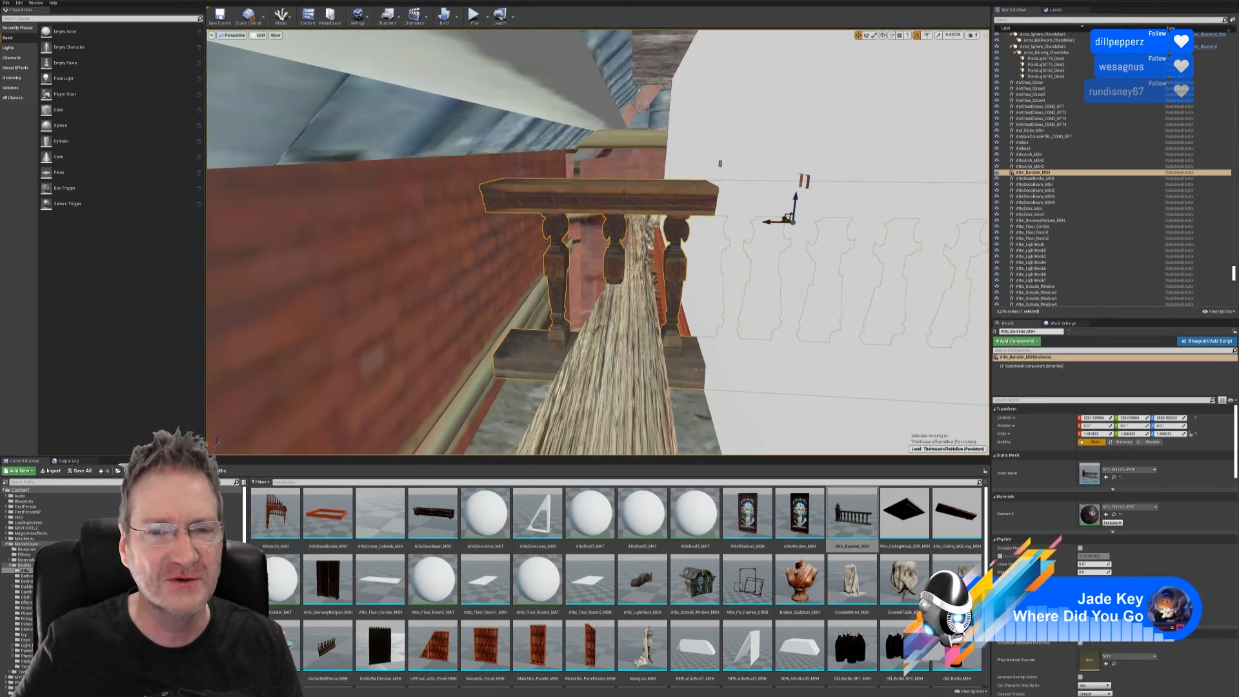
key("d")
right_click_drag(674, 283, 676, 284)
key("a")
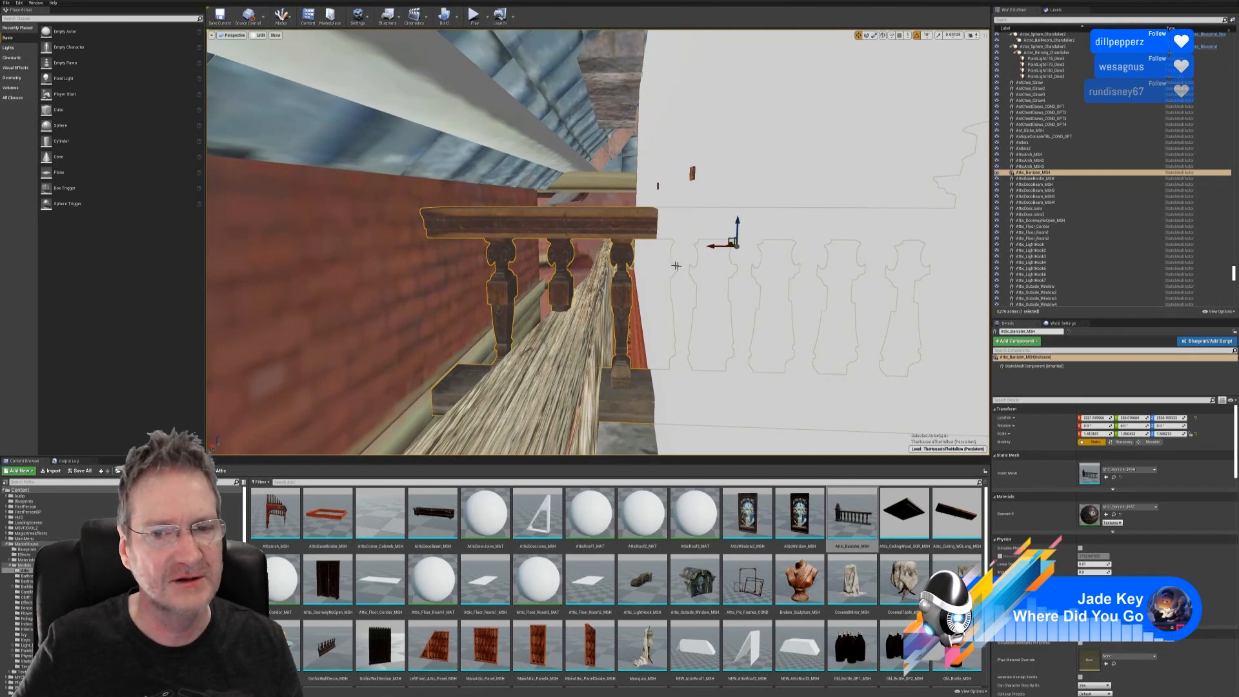
right_click_drag(702, 348, 703, 373)
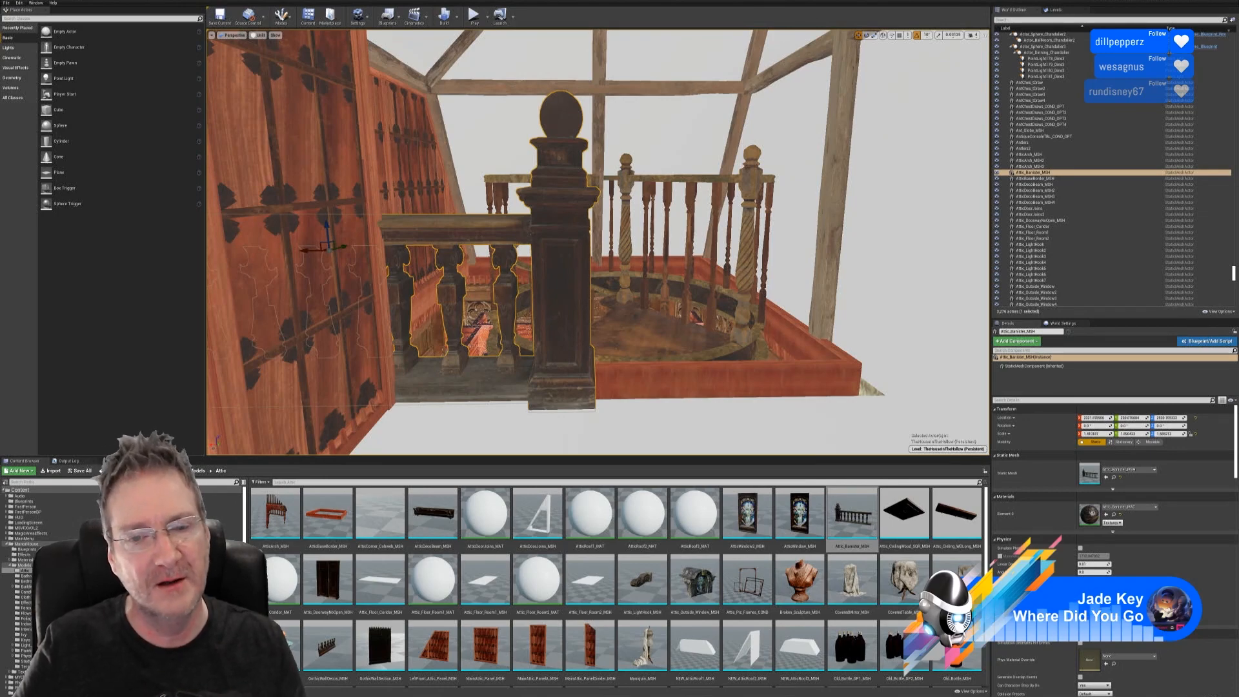
right_click_drag(703, 372, 703, 372)
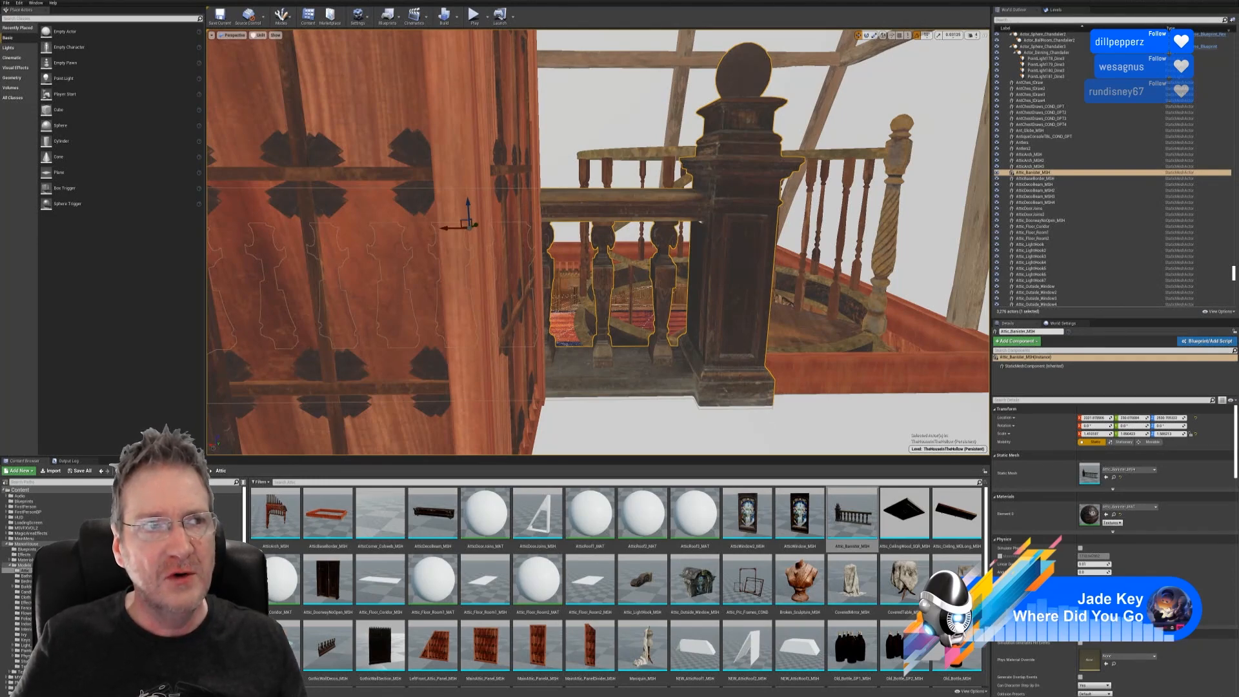
right_click_drag(706, 250, 706, 250)
right_click_drag(805, 316, 805, 316)
key("Escape")
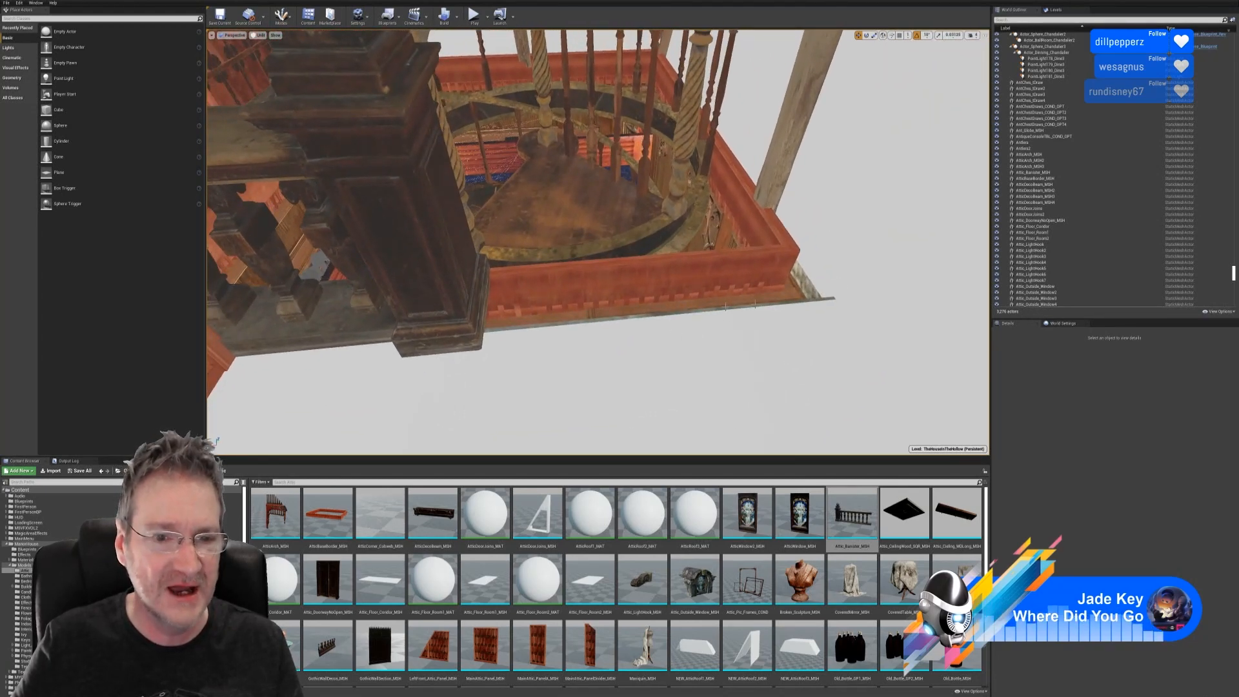
- Save all modified levels and assets in the project
right_click_drag(805, 316, 805, 316)
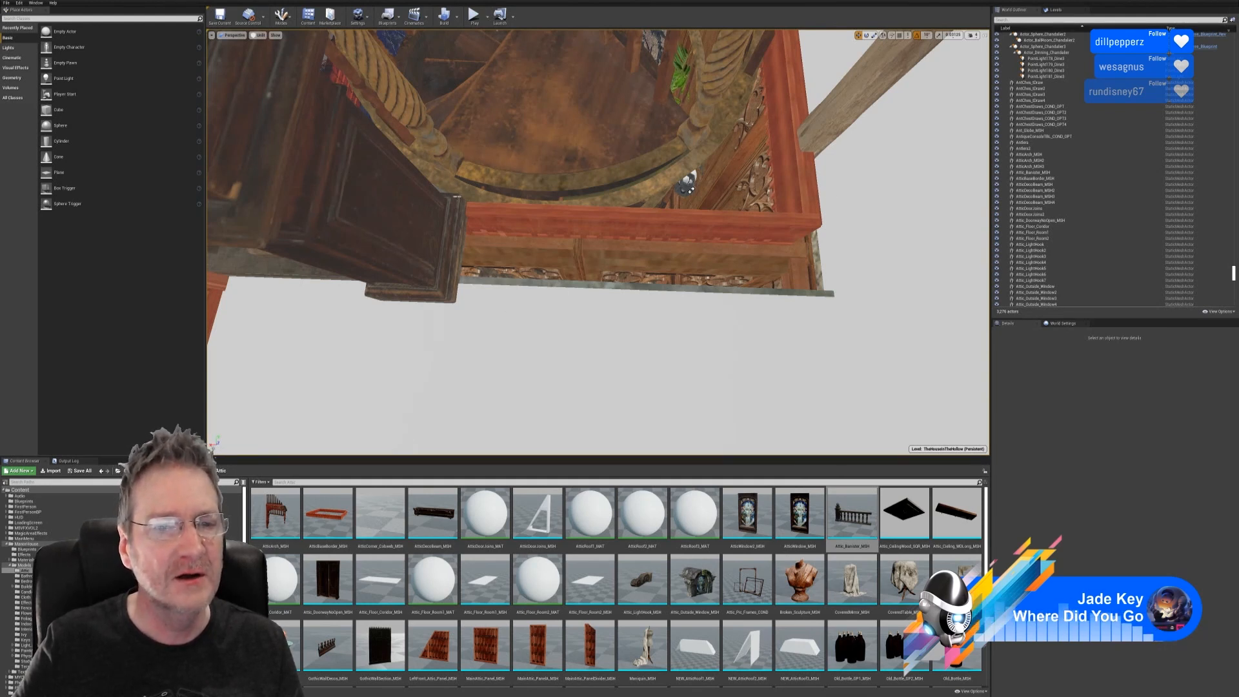
right_click_drag(681, 309, 645, 206)
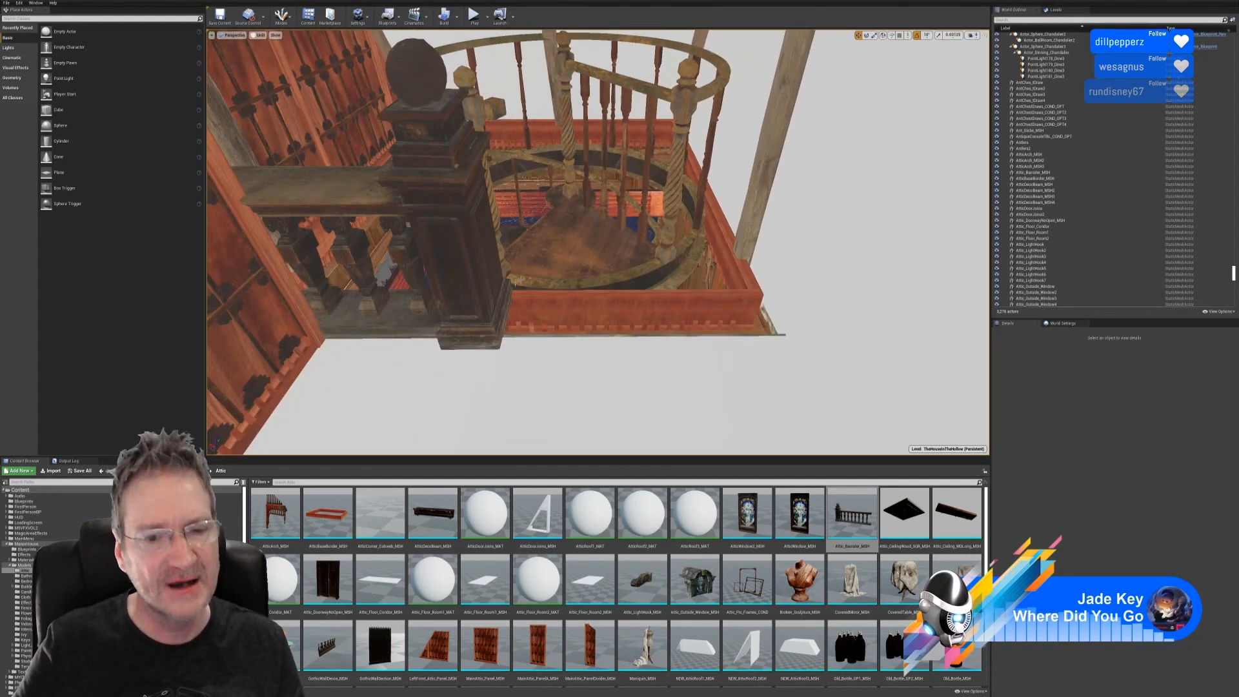
right_click_drag(775, 290, 678, 258)
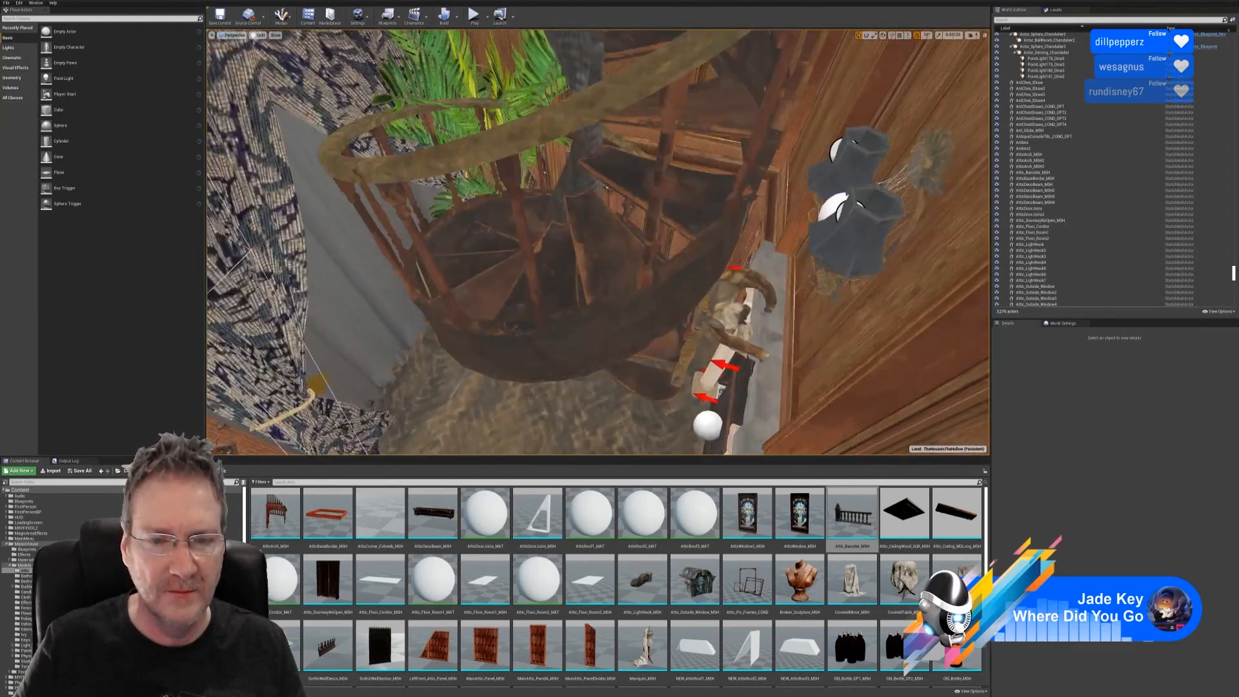
right_click_drag(605, 188, 690, 332)
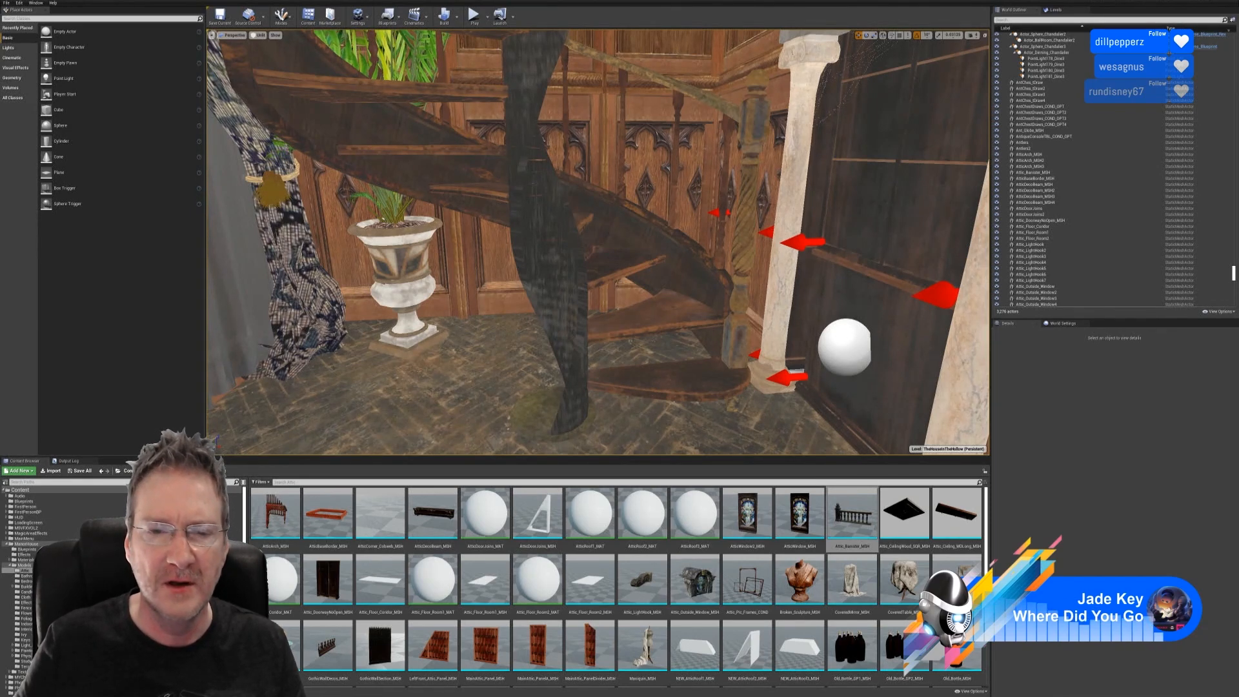
left_click(5, 4)
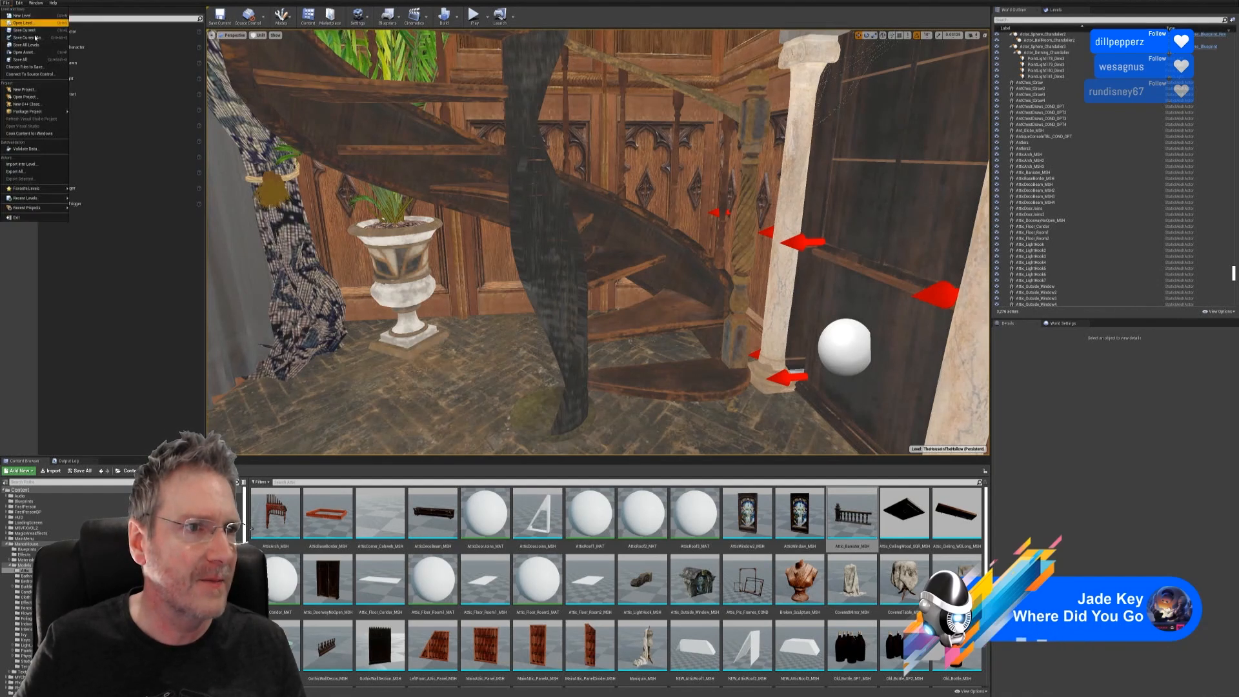
left_click(26, 60)
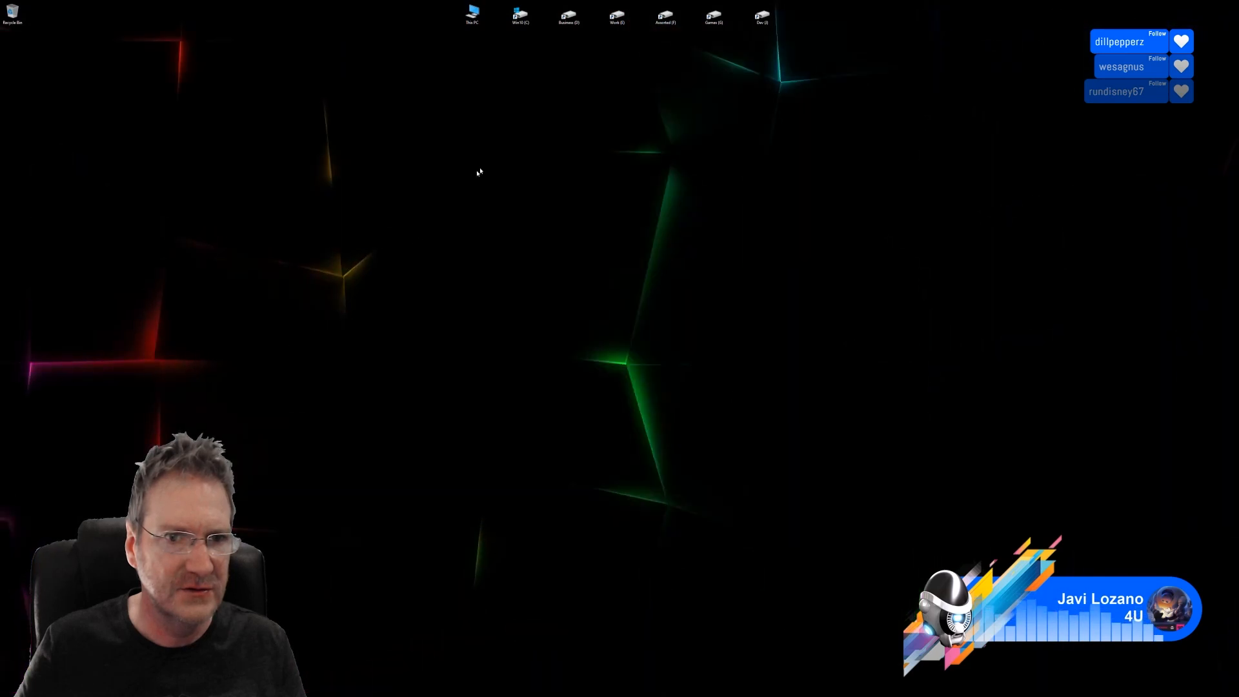
- Switch to the desktop's Work (E:) drive and open the Models folder inside UE4 Projects
double_click(617, 15)
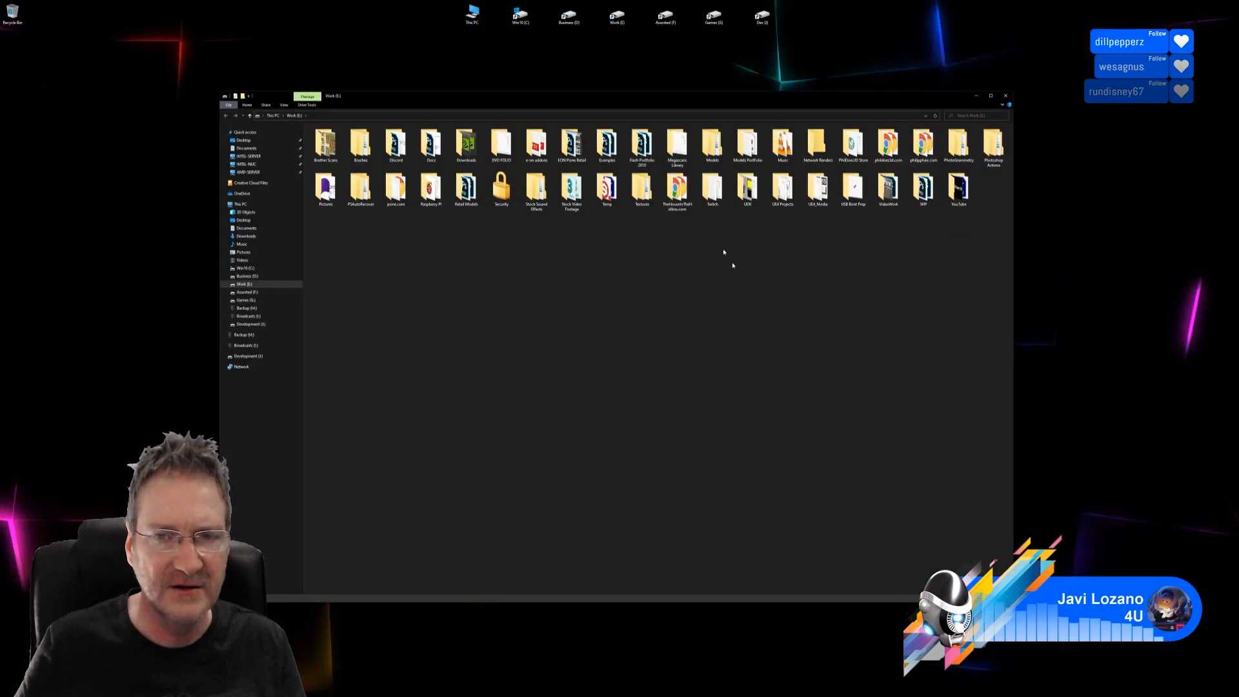
double_click(782, 187)
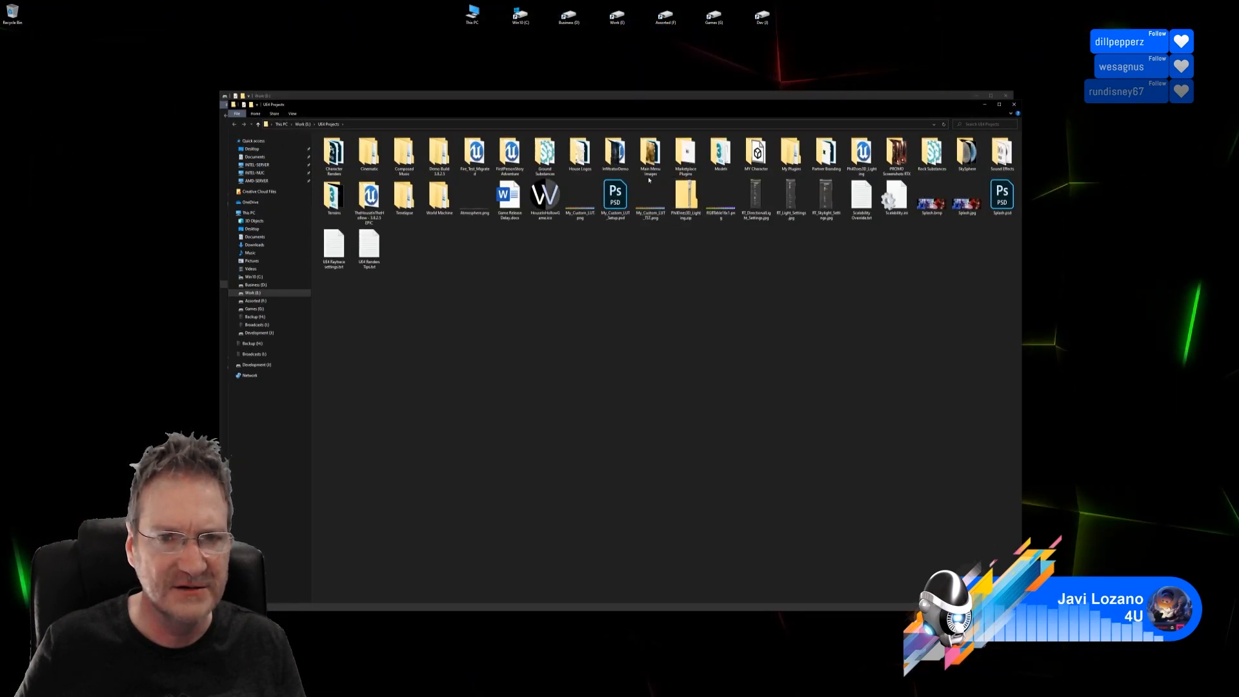
double_click(720, 154)
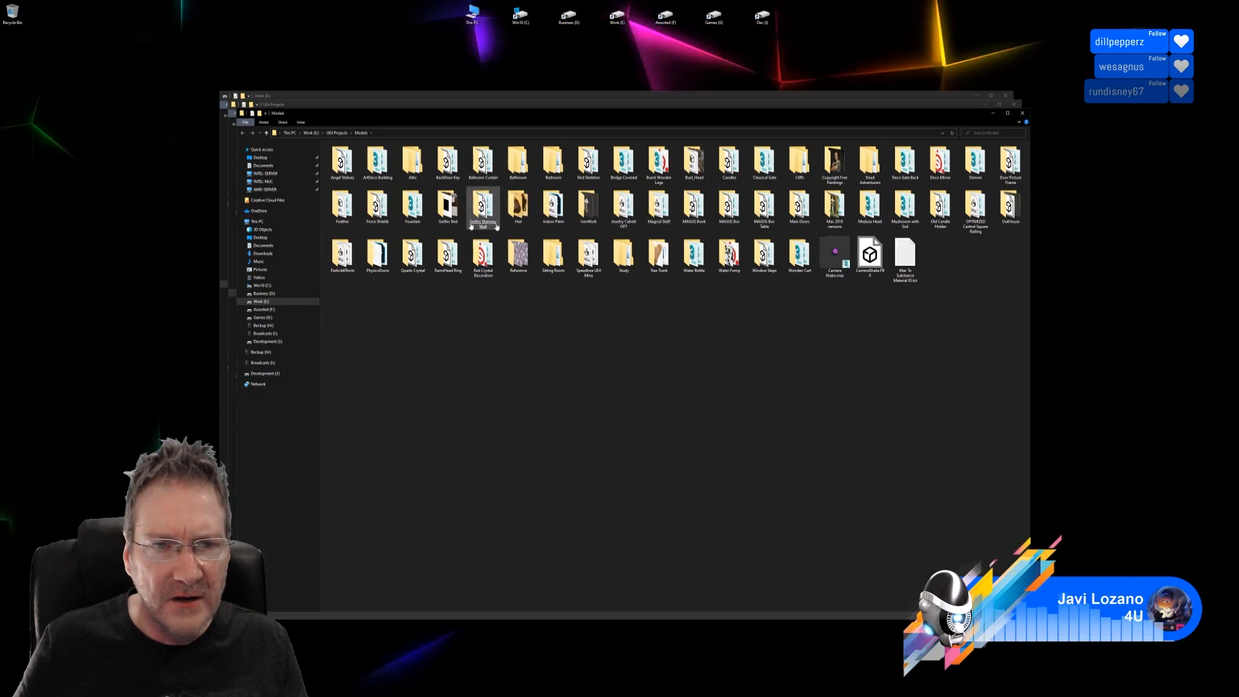
left_click(415, 164)
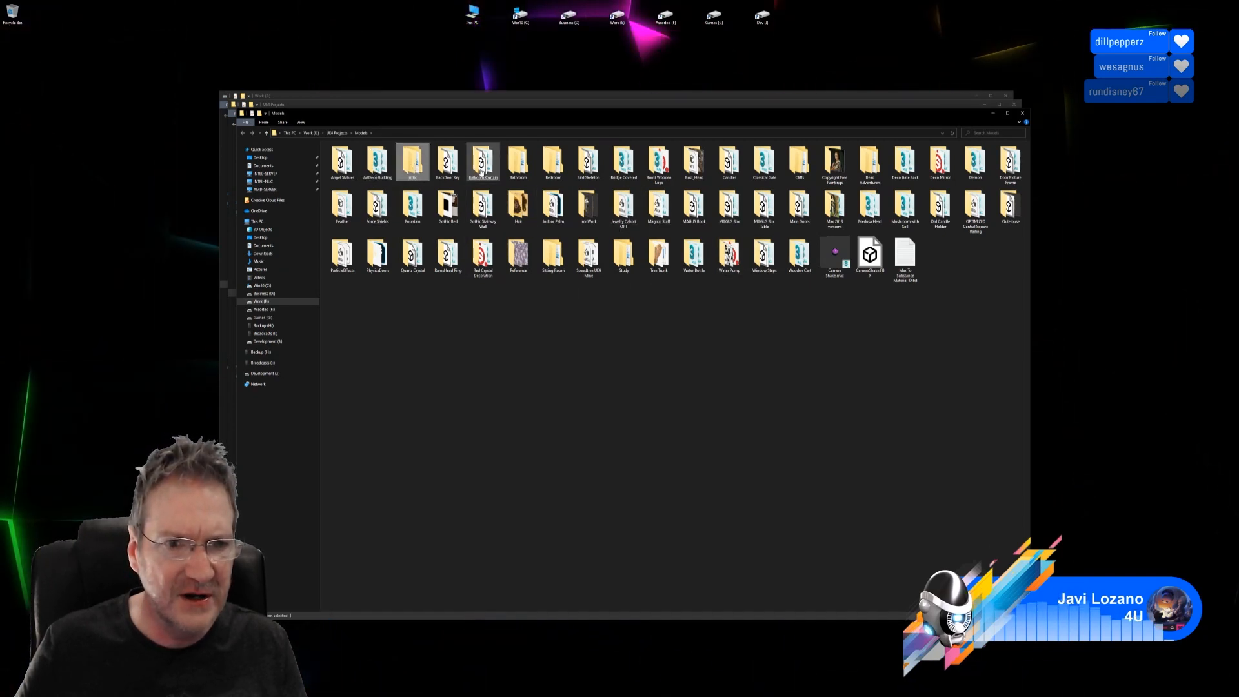
left_click(482, 162)
double_click(516, 163)
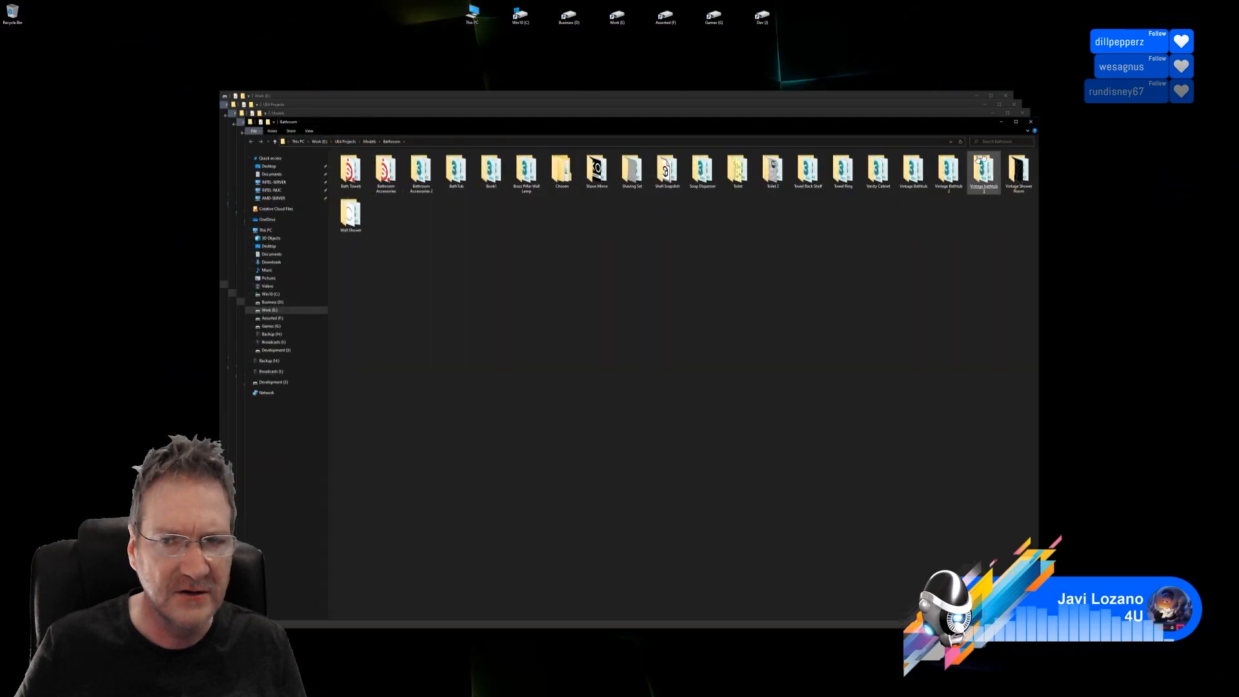
key("alt+Left")
- Open the Stairs Disc folder inside the Chosen folder of the Bedroom models
double_click(564, 166)
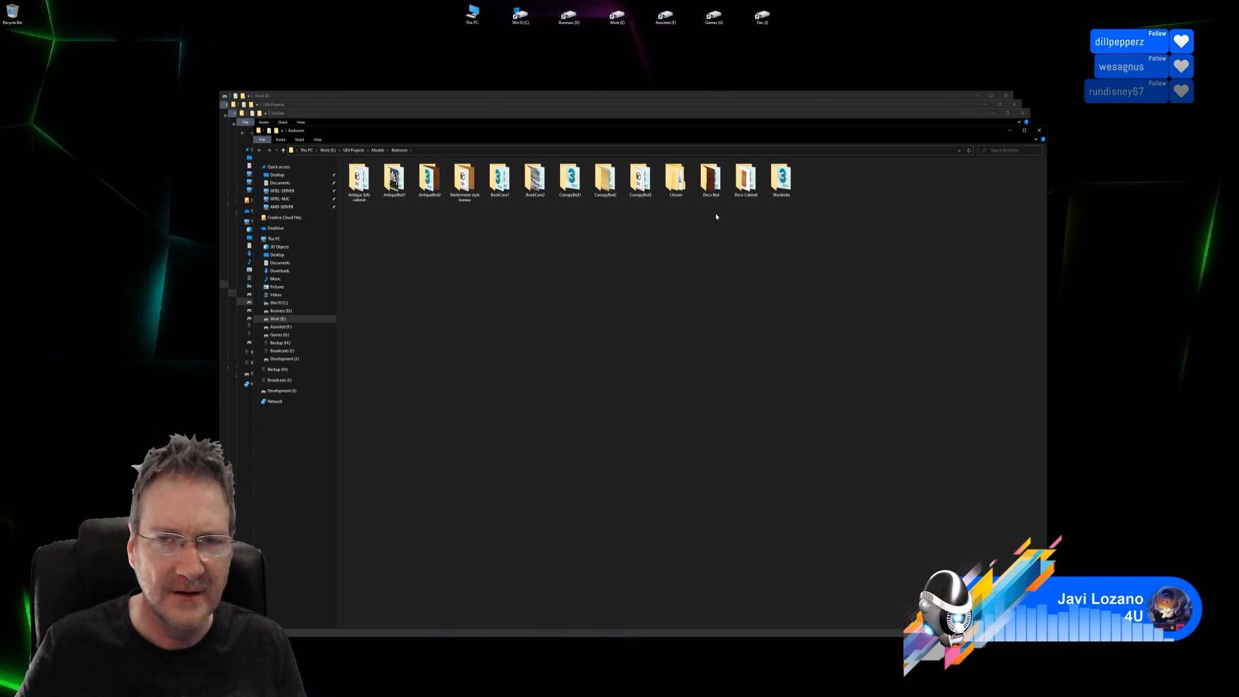
double_click(675, 187)
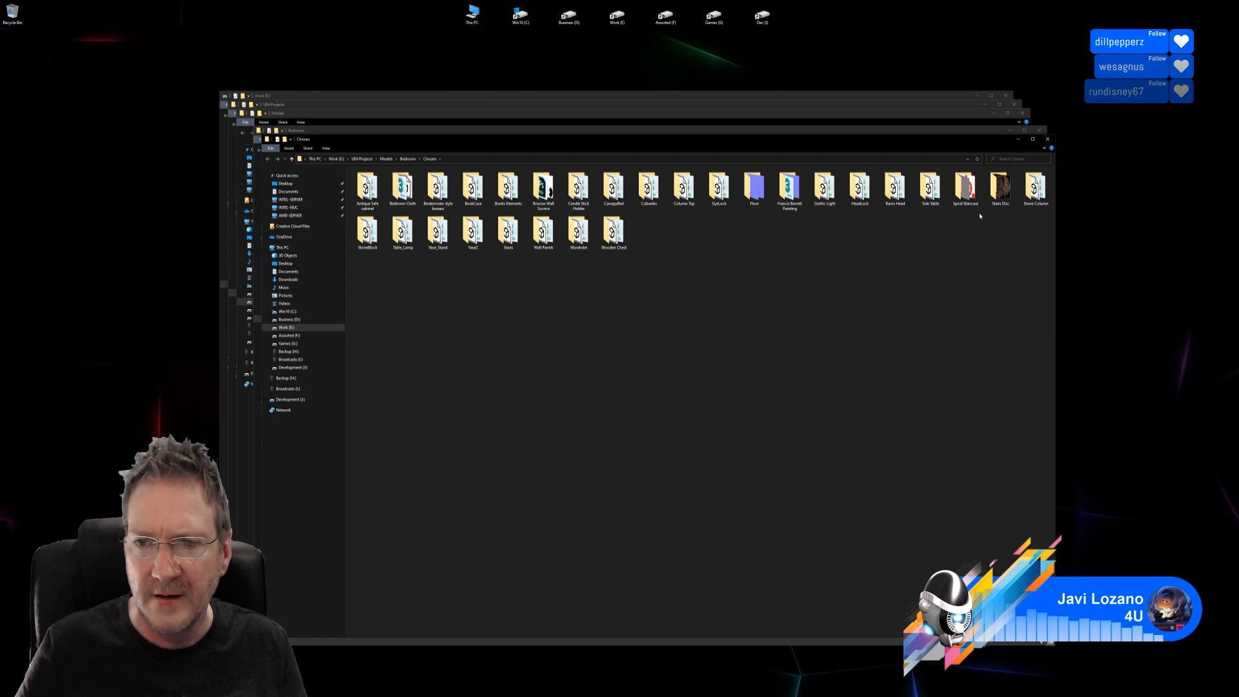
left_click(1006, 189)
double_click(1006, 189)
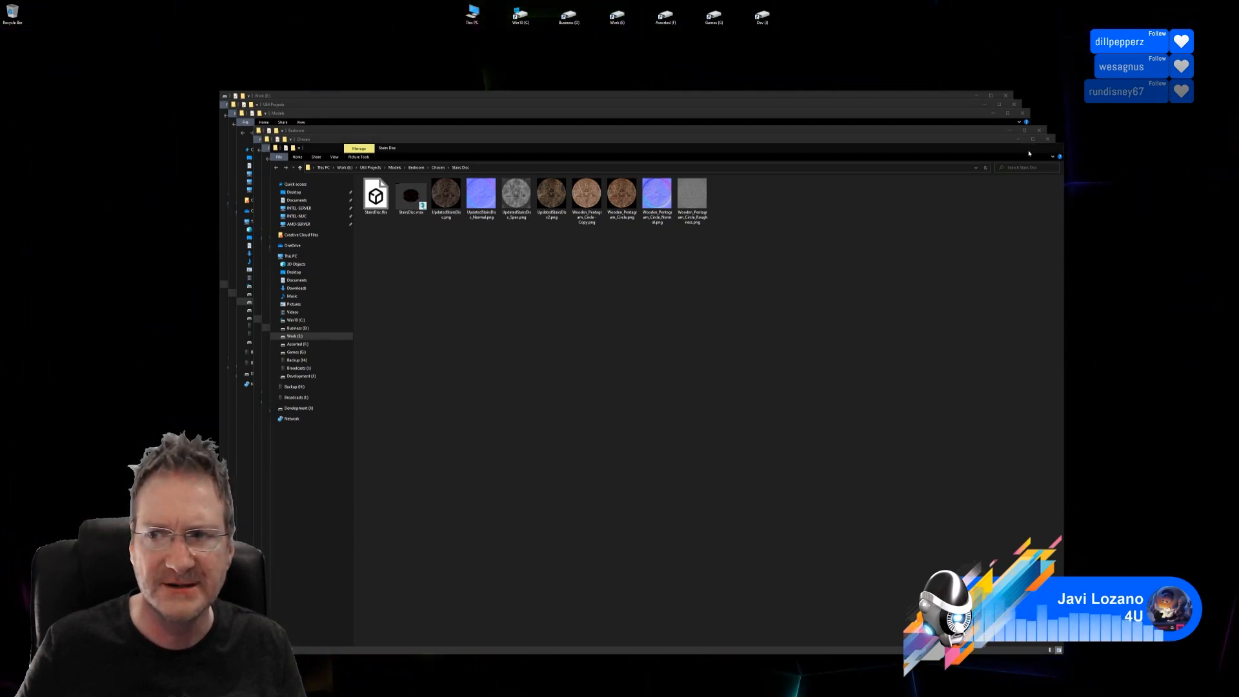
- Close all the open File Explorer windows
left_click(1054, 148)
left_click(1038, 130)
left_click(1022, 113)
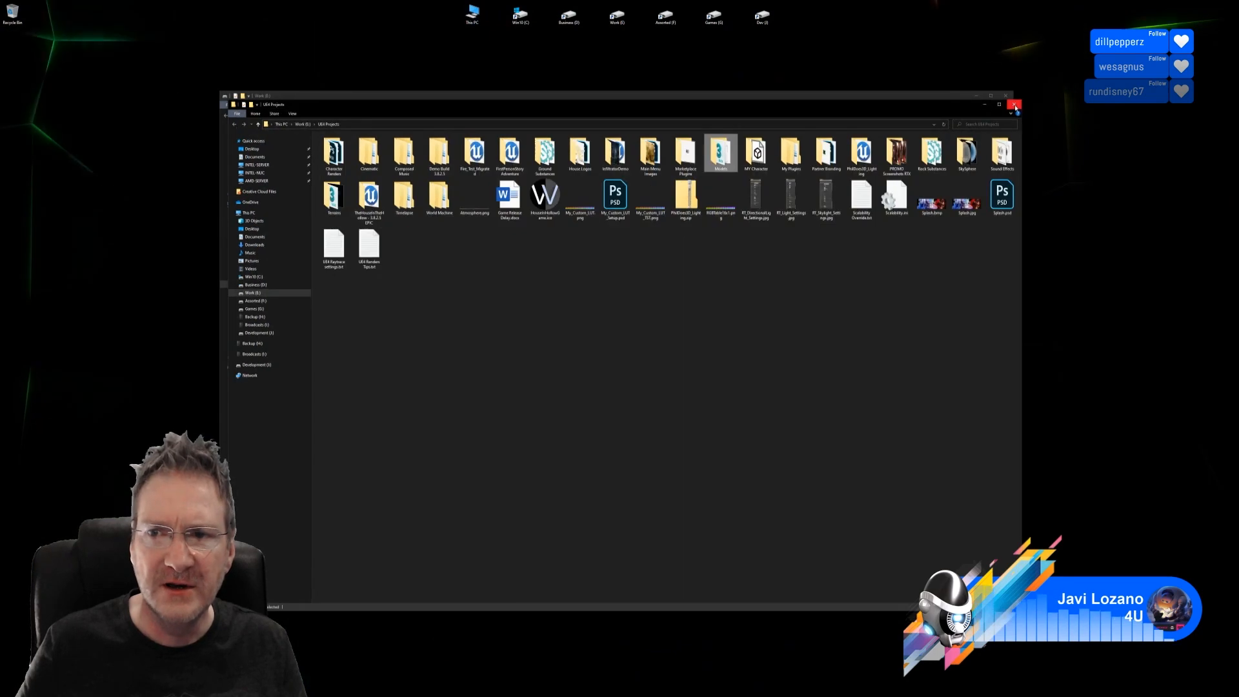
left_click(1013, 104)
left_click(1006, 97)
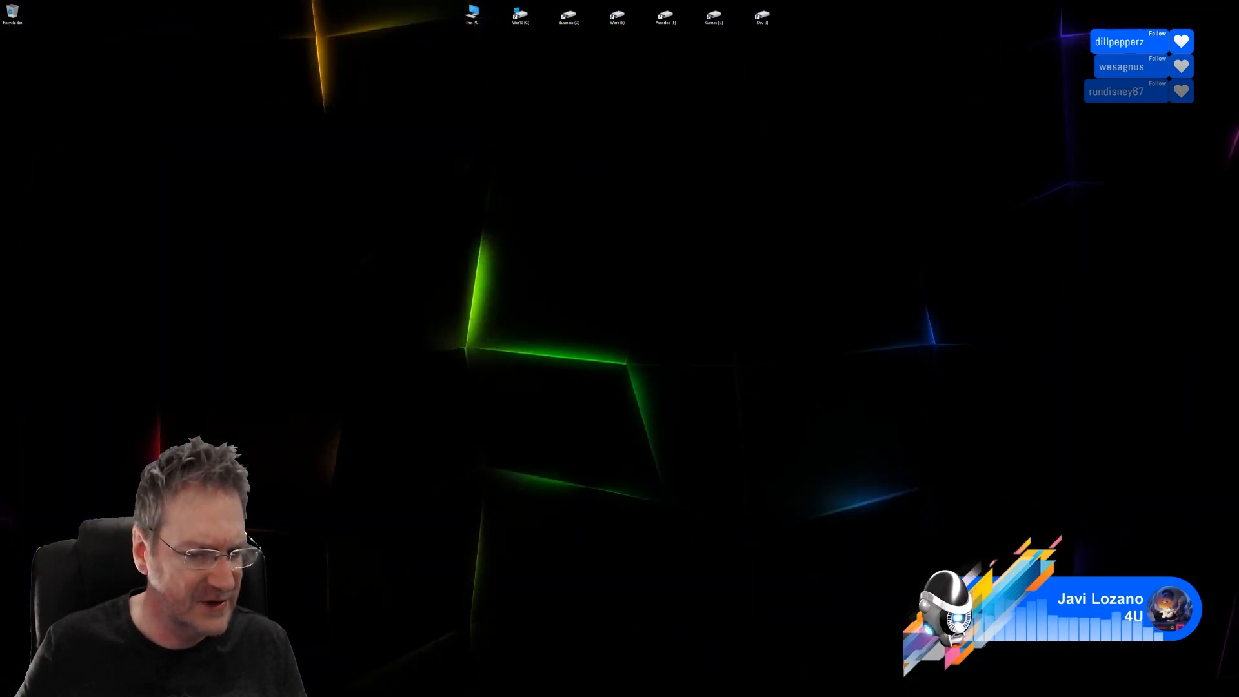
- Switch back to Unreal Editor and browse for an import in the Stairs Disc folder under Models, Bedroom, Chosen
key("alt+Tab")
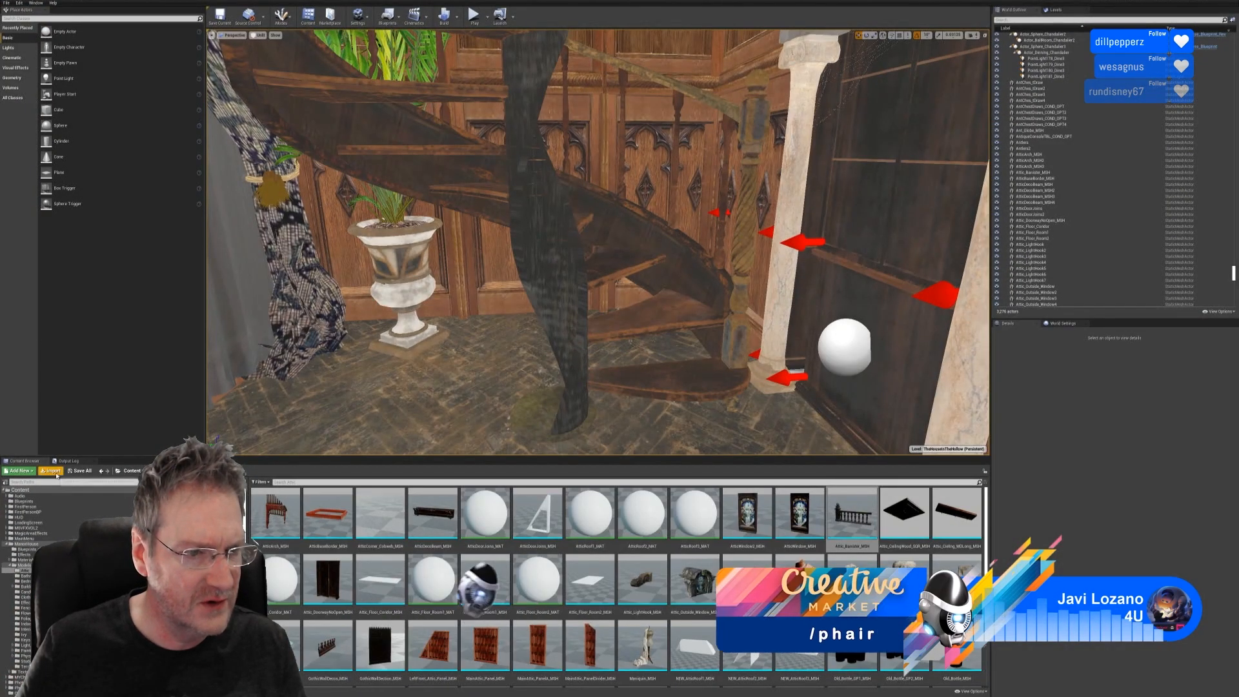
left_click(51, 471)
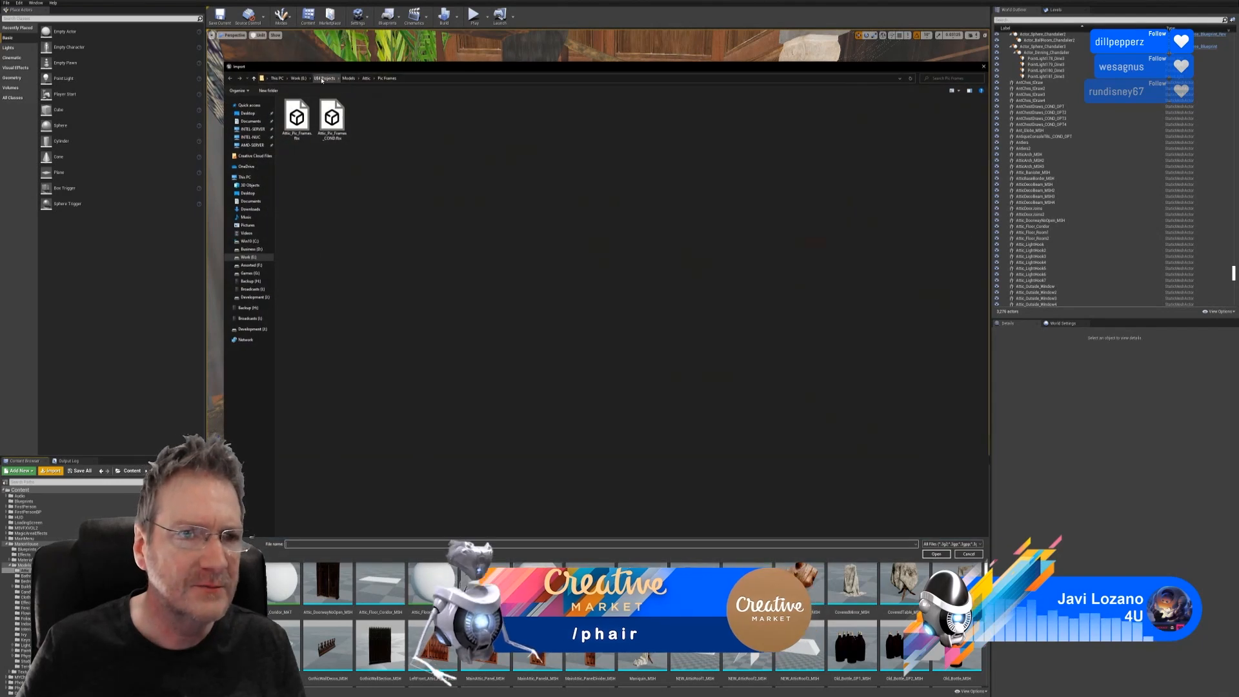
left_click(348, 78)
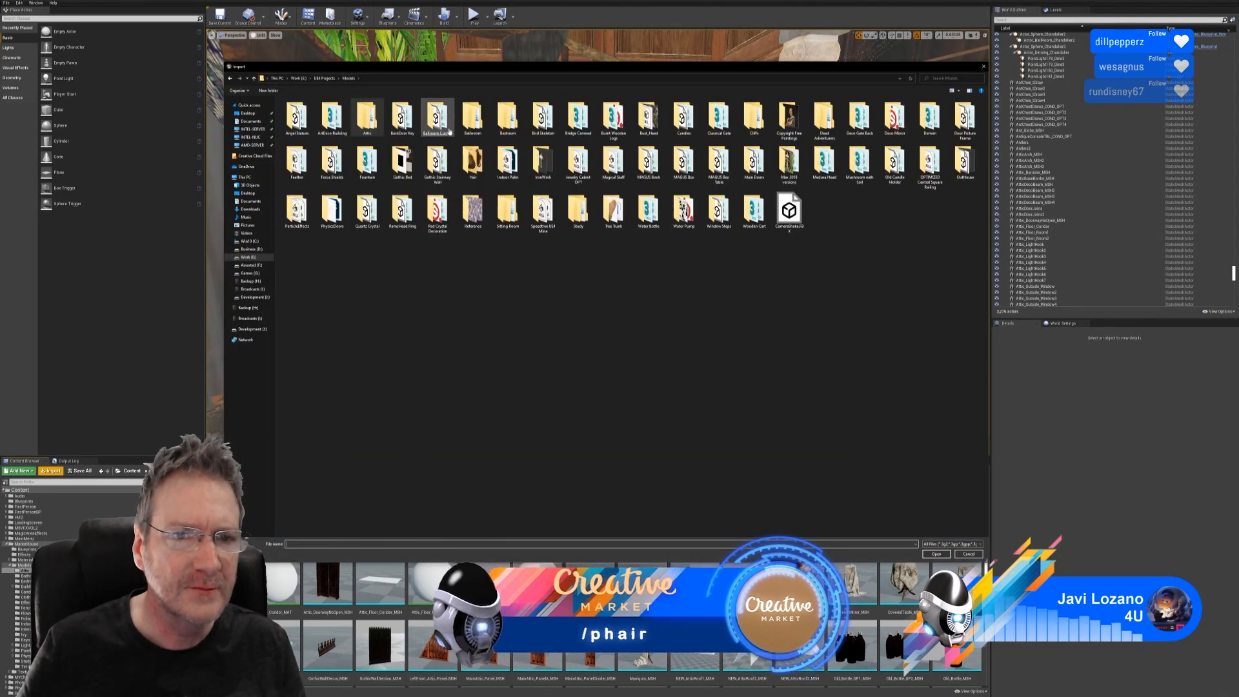
double_click(508, 118)
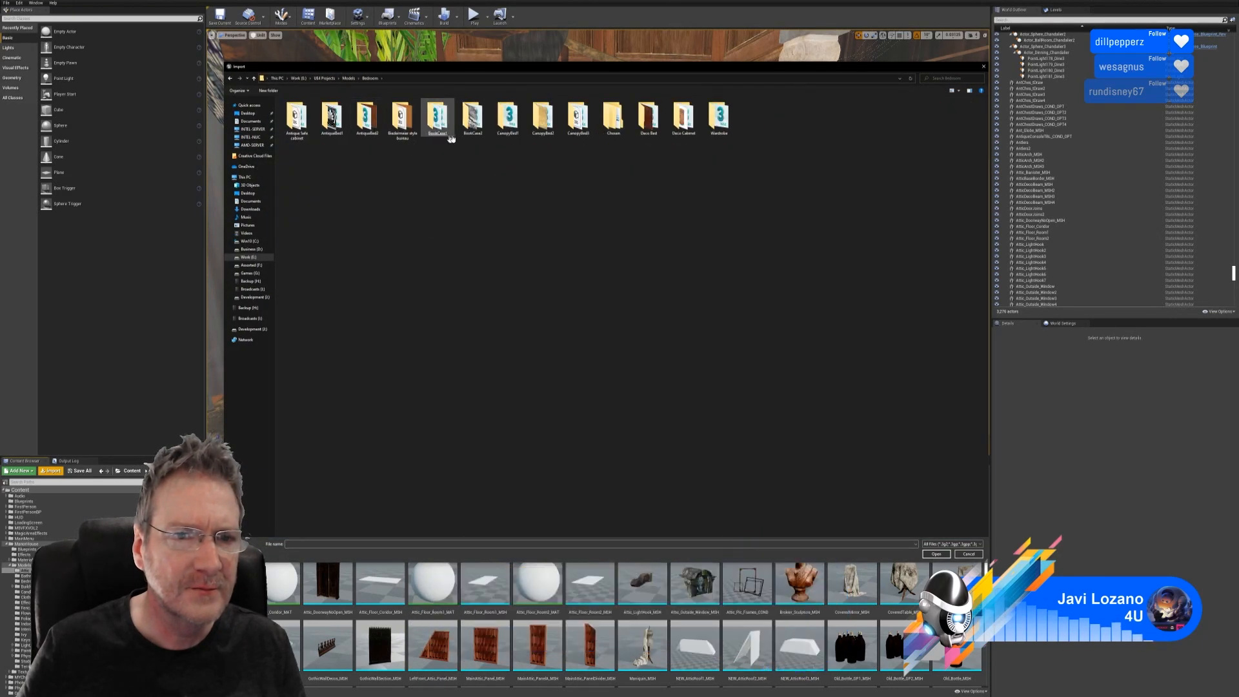
double_click(612, 118)
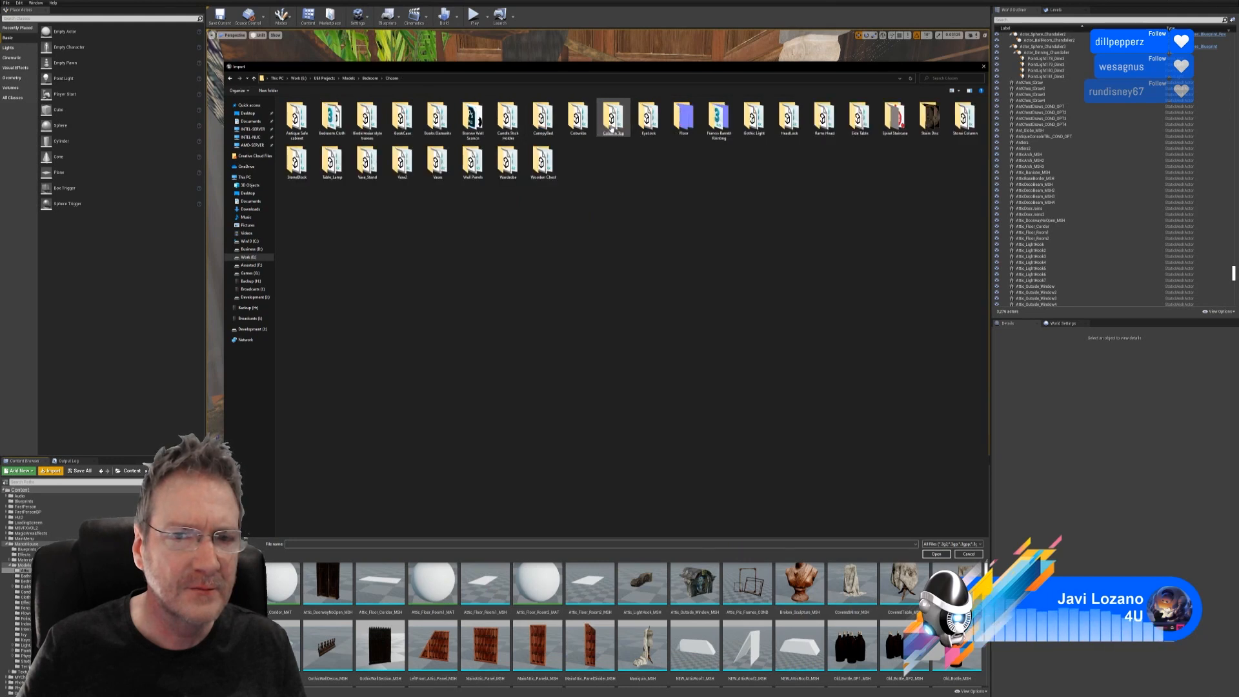
double_click(929, 119)
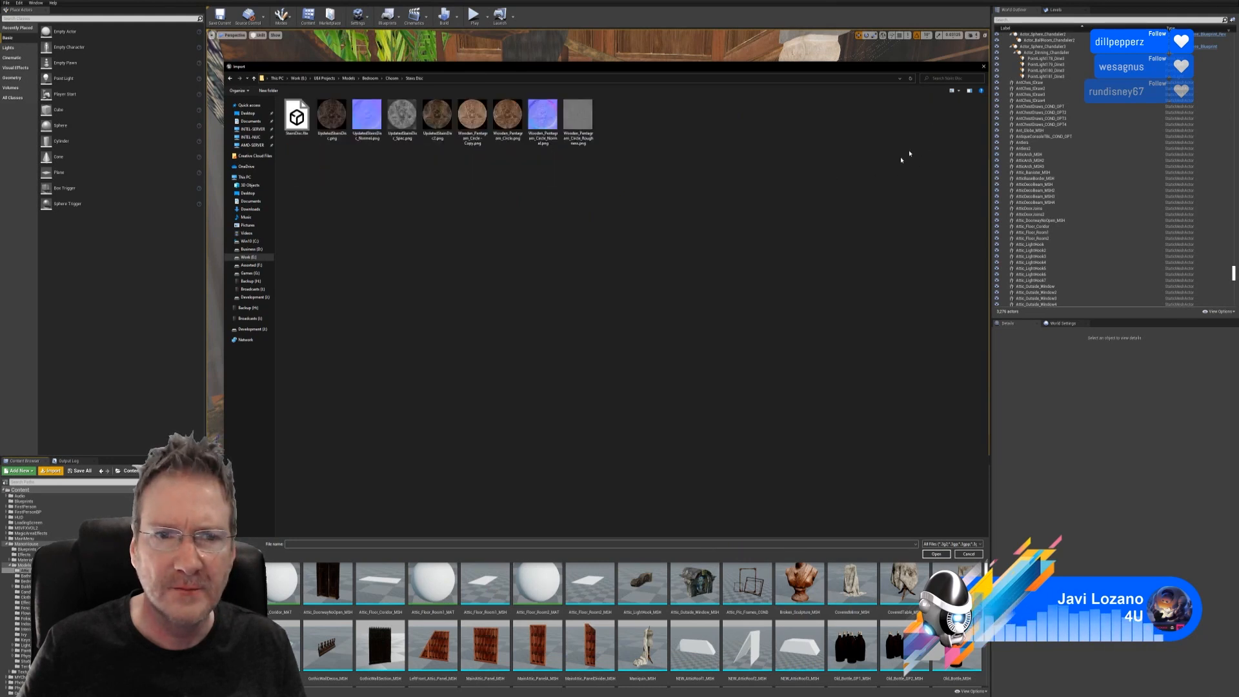
- Import the StairsDisc FBX mesh with all its contents and close the message log
double_click(297, 118)
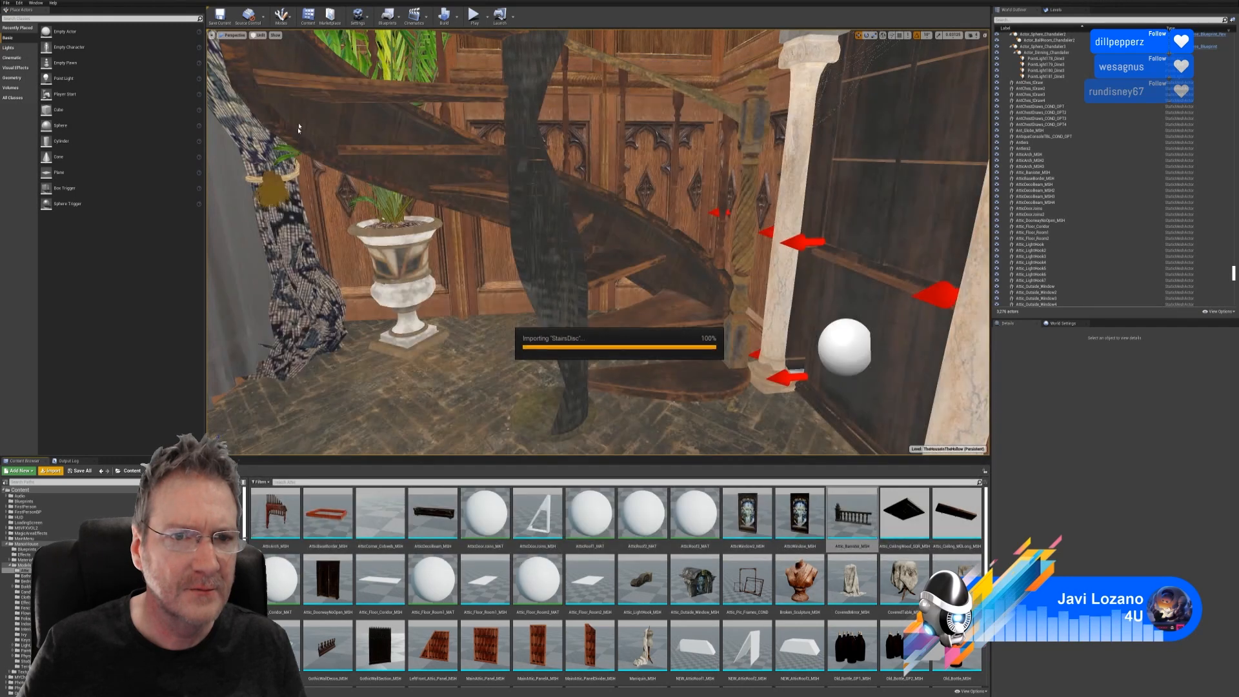
left_click(654, 470)
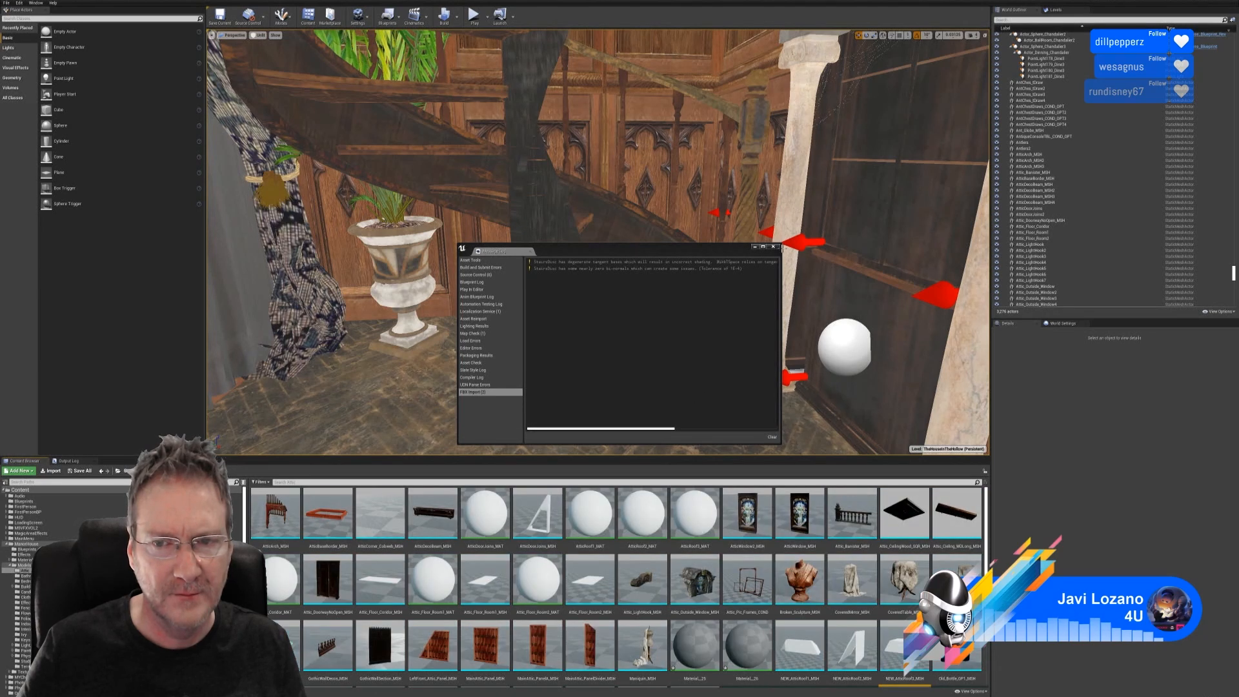
left_click(773, 246)
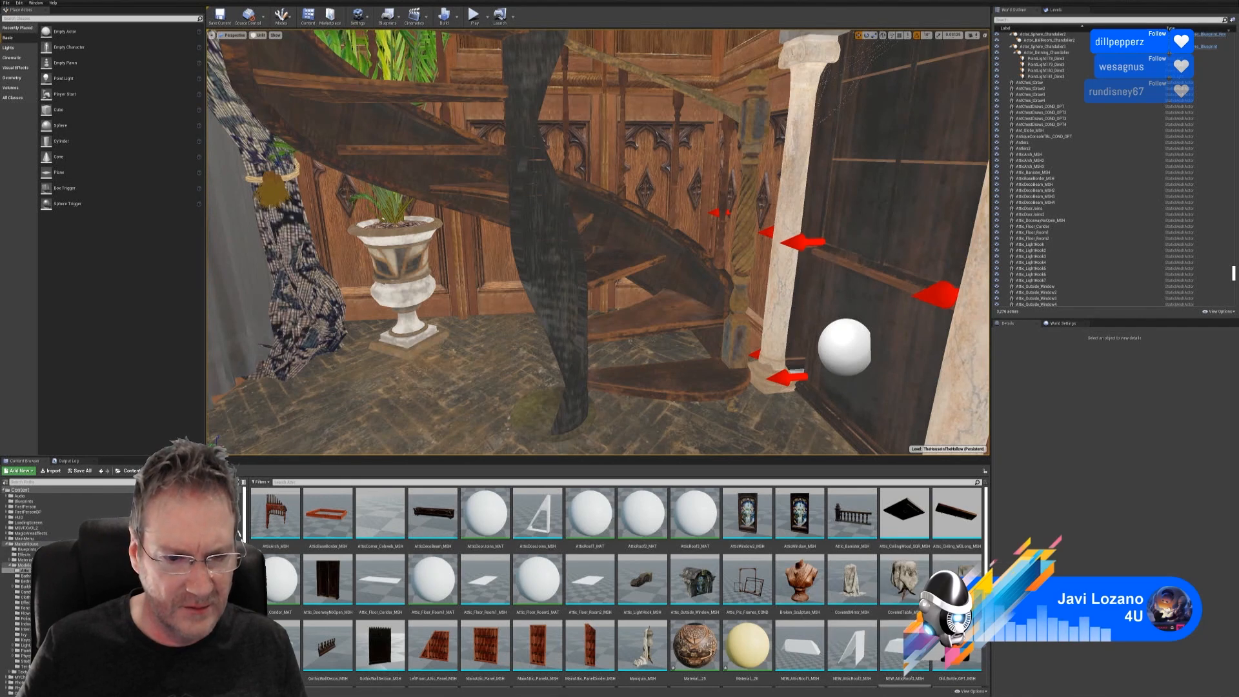
- Open the newly imported carved-wood material, place its texture sample left of the material node, and move the editor window off the main screen
scroll(887, 581, "down", 3)
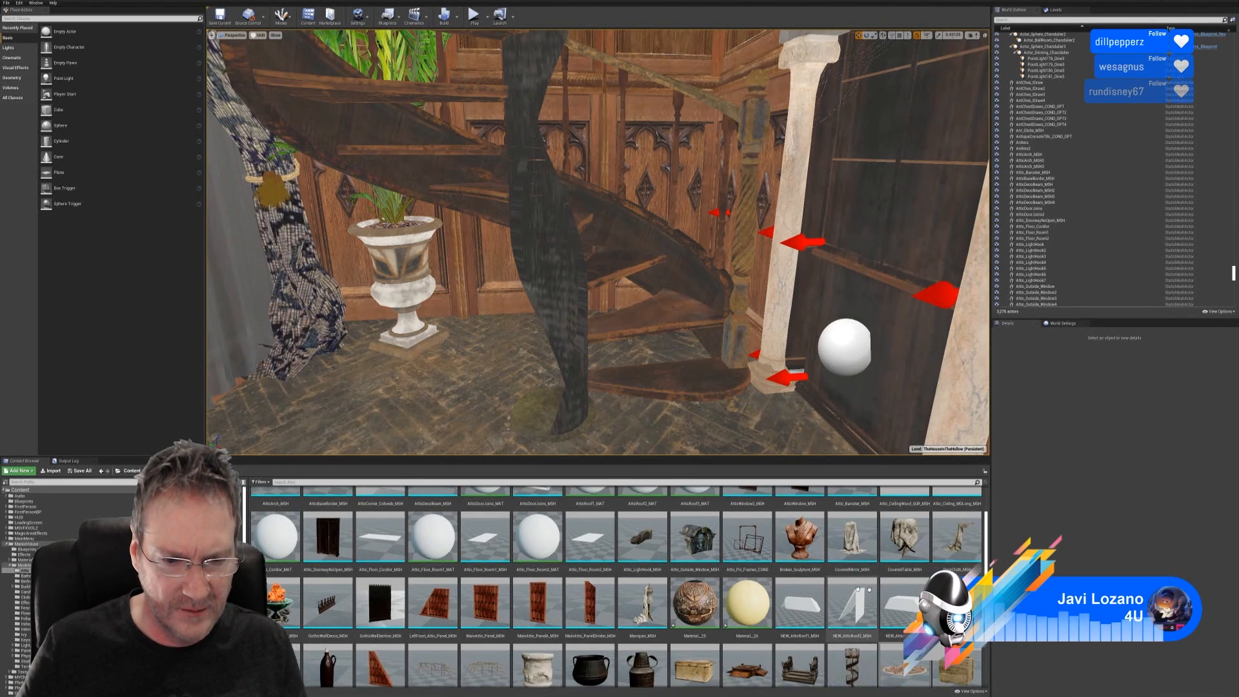
scroll(881, 592, "down", 1)
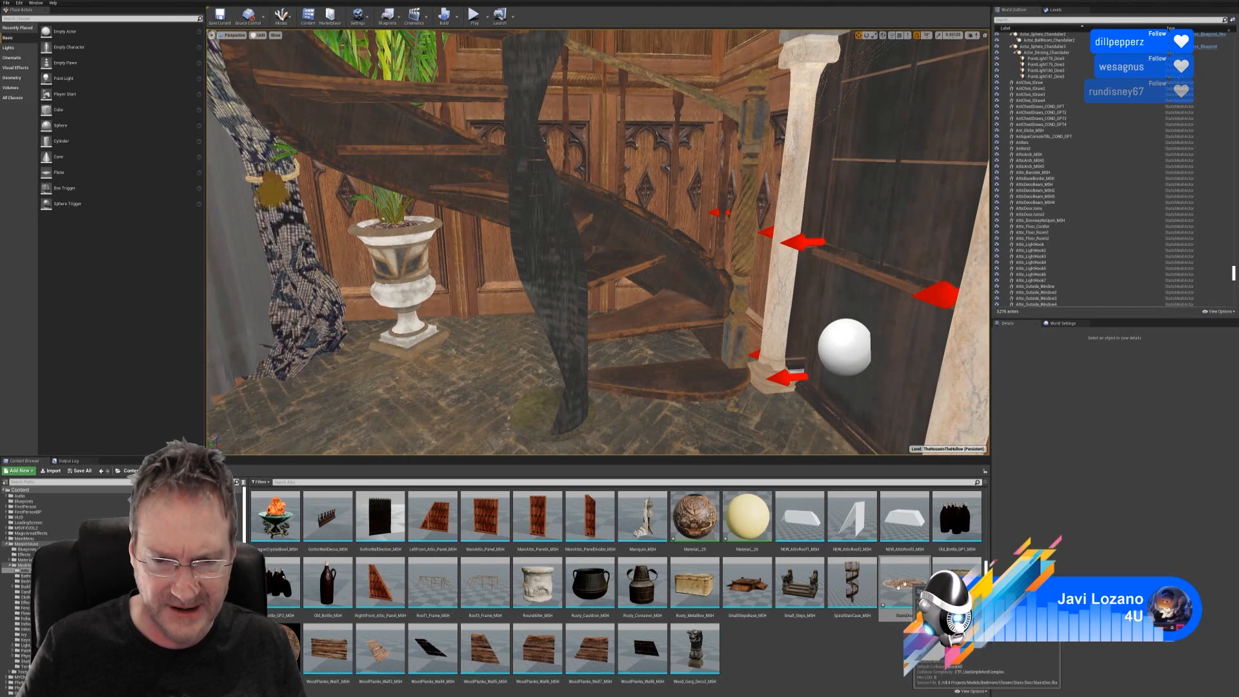
scroll(897, 586, "up", 2)
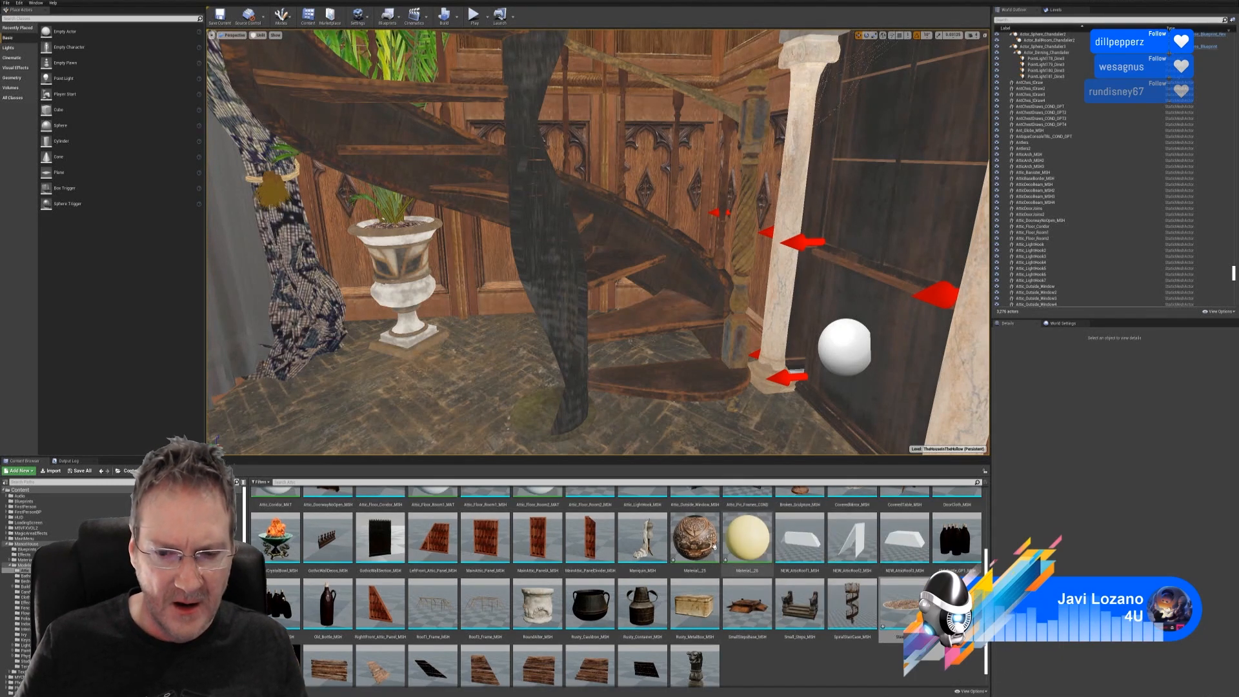
mouse_move(702, 535)
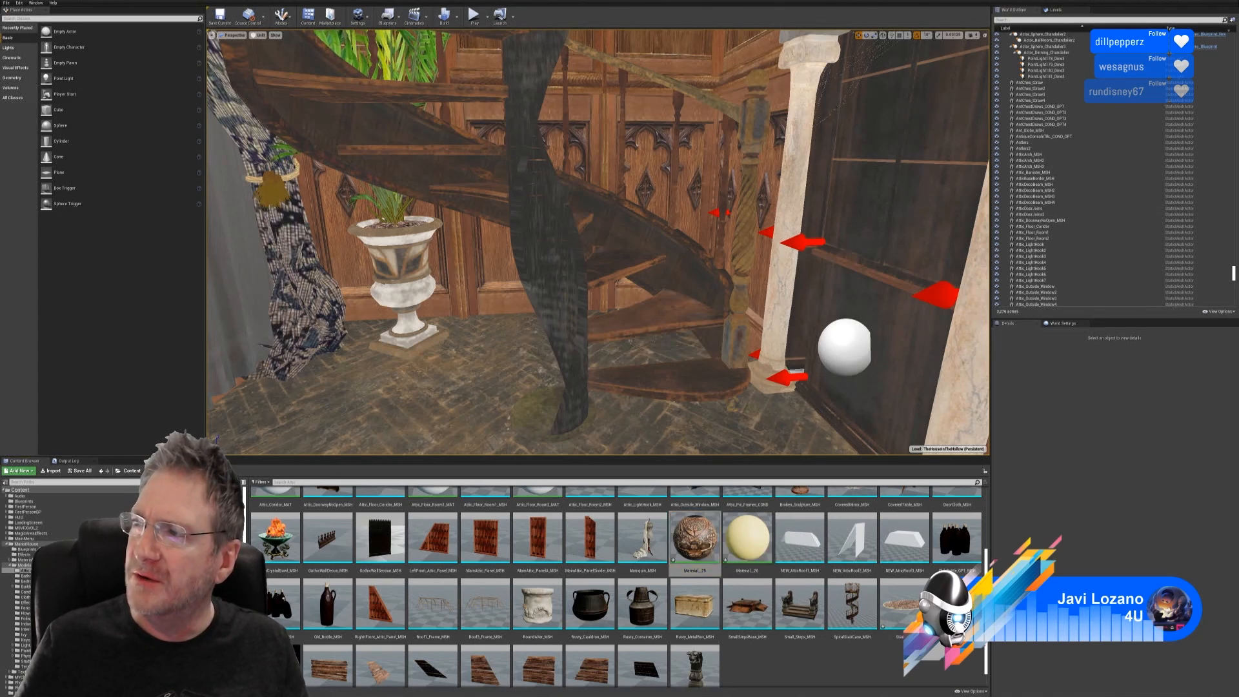
double_click(695, 535)
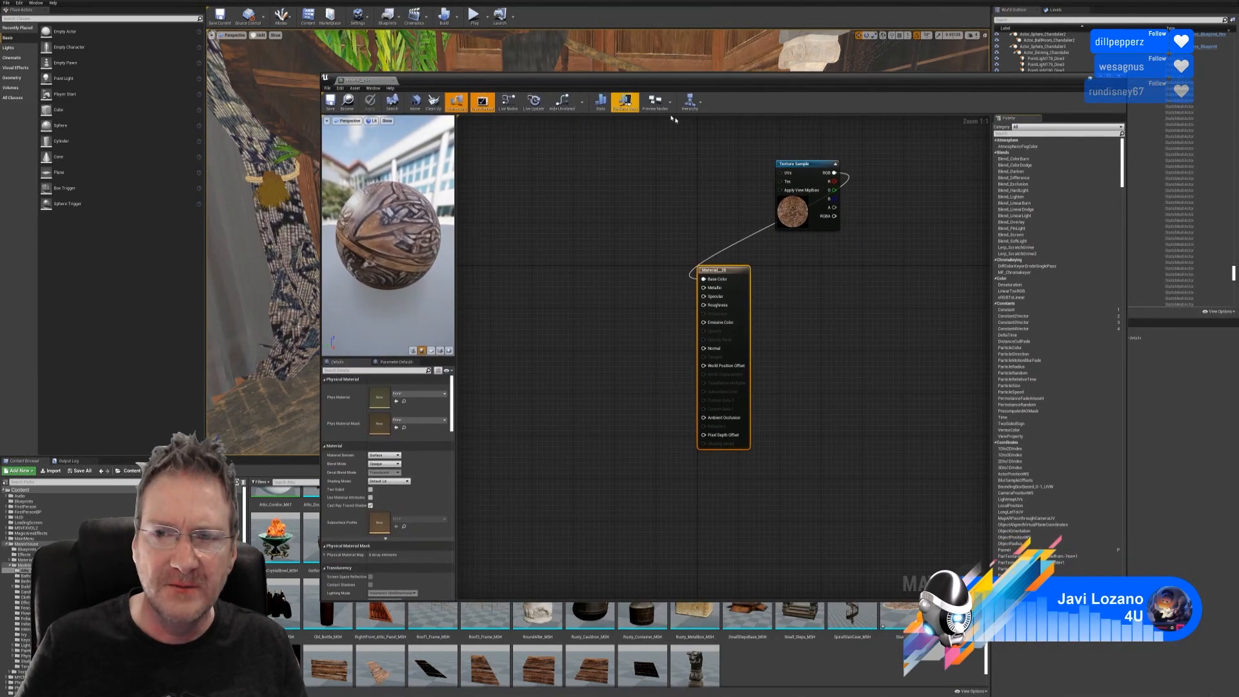
left_click_drag(822, 169, 567, 207)
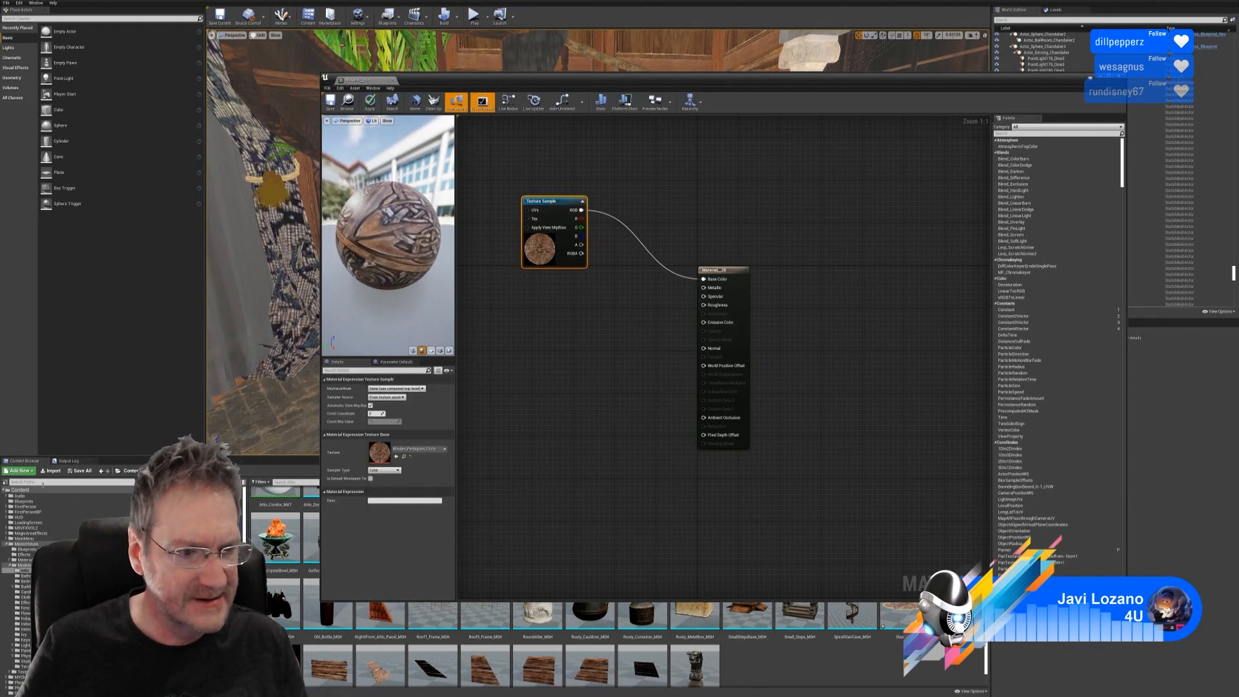
left_click_drag(620, 79, 1238, 97)
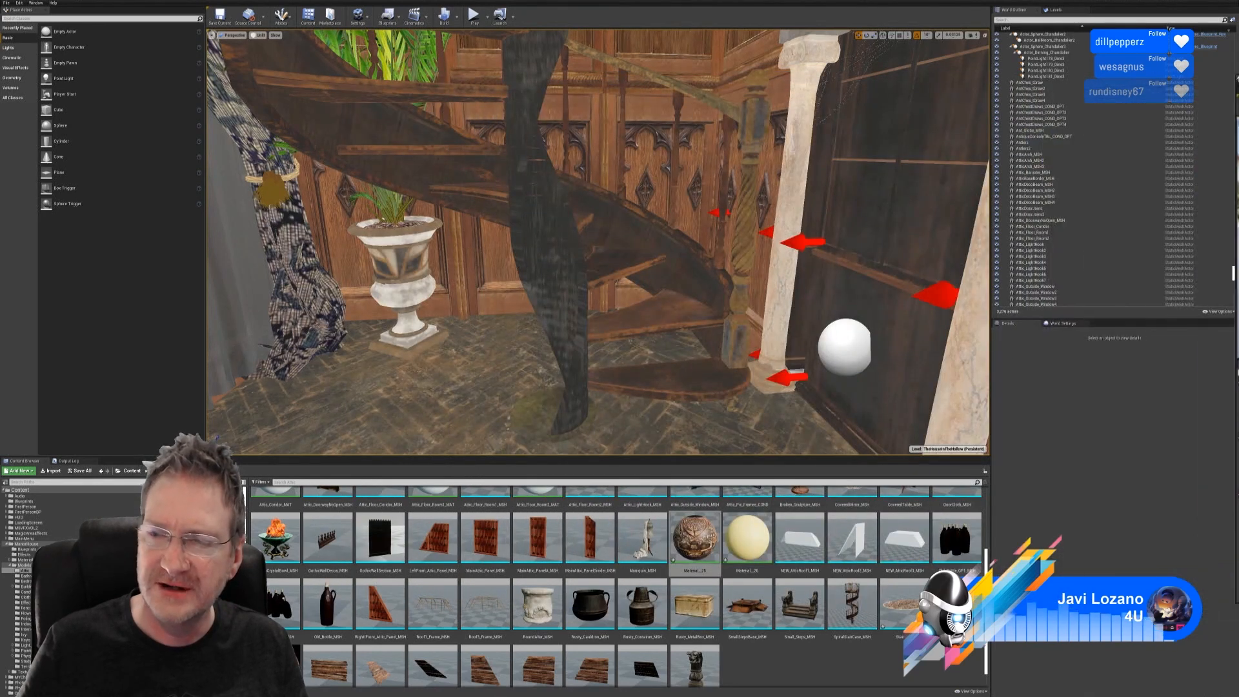
- Import the textures UpdatedStairsDisc2.png, UpdatedStairsDisc_Normal.png, UpdatedStairsDisc_Spec.png and Wooden_Pentagram_Circle_Roughness.png from the Stairs Disc folder
left_click(53, 471)
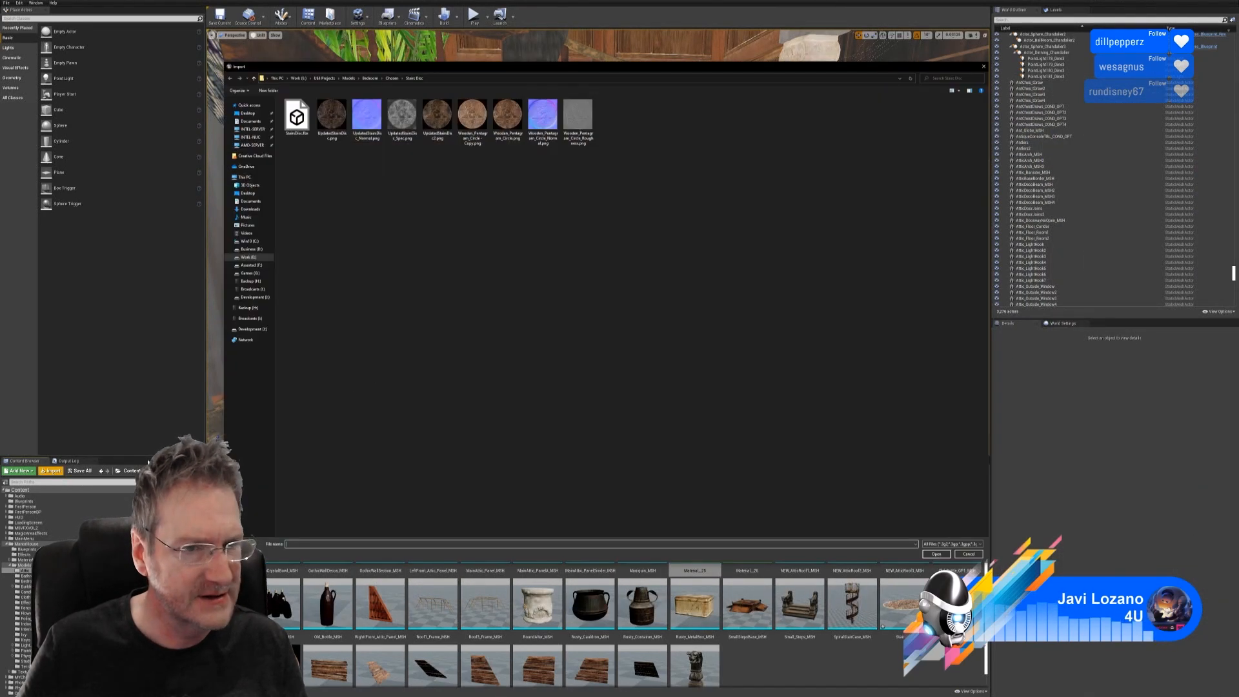
left_click(368, 118)
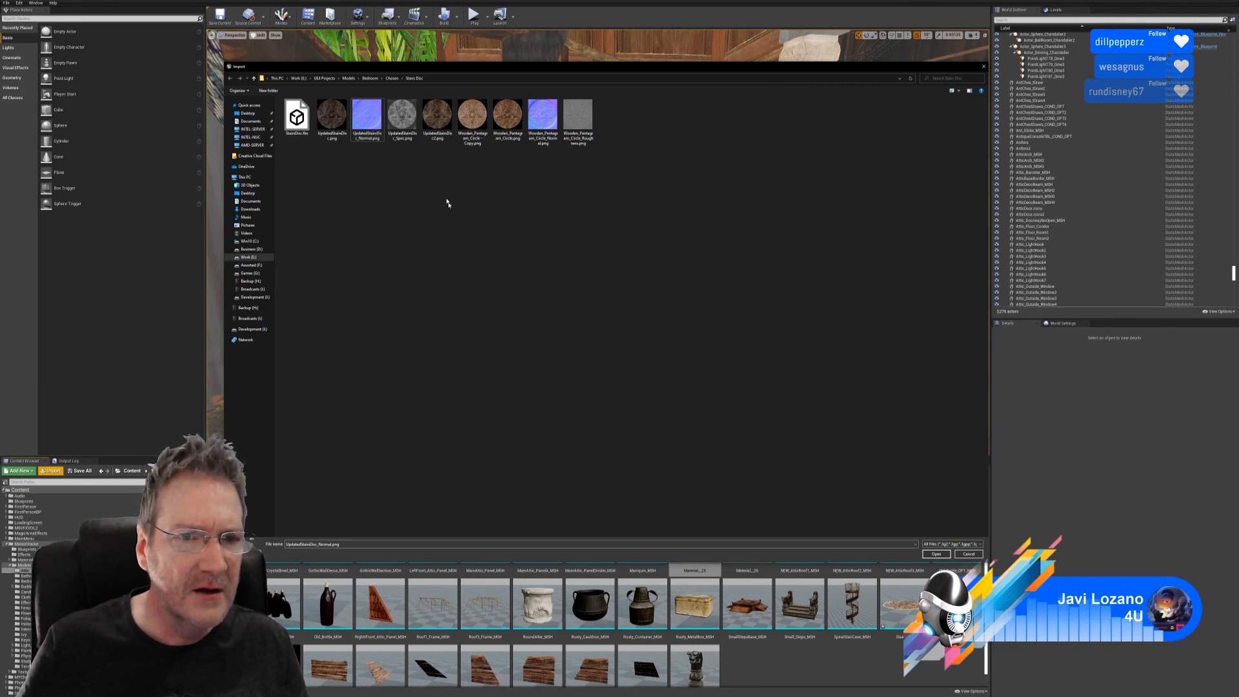
left_click(437, 136)
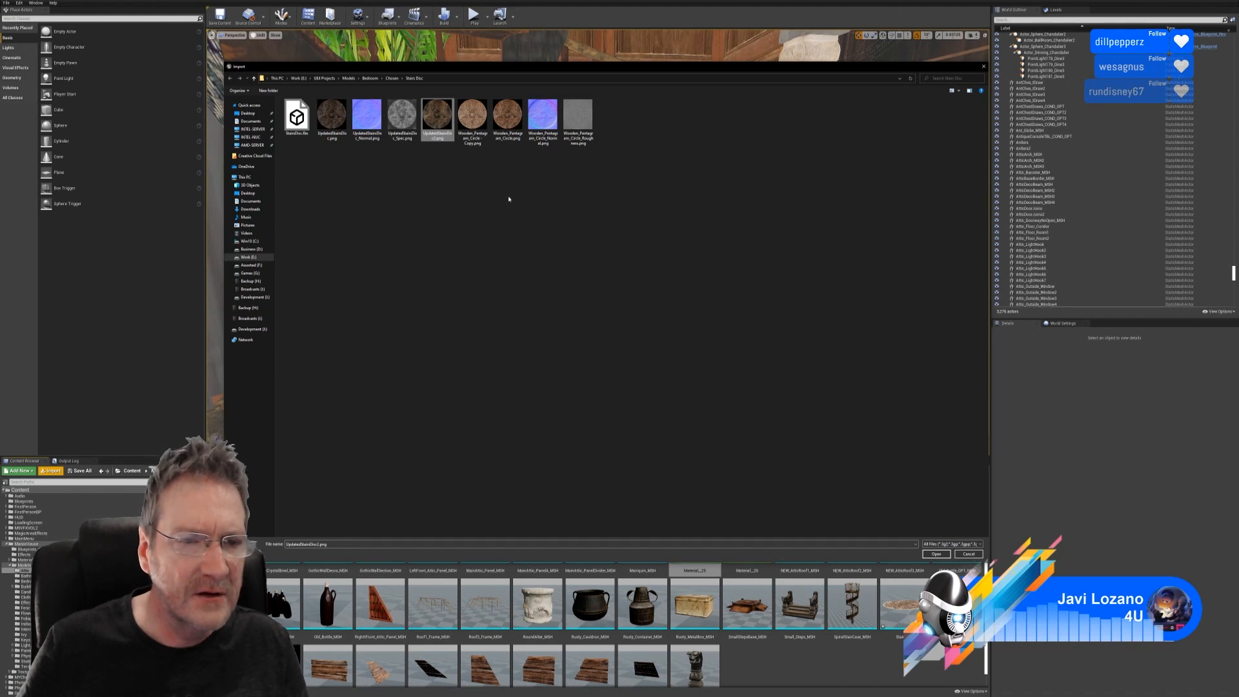
left_click(365, 126, "ctrl")
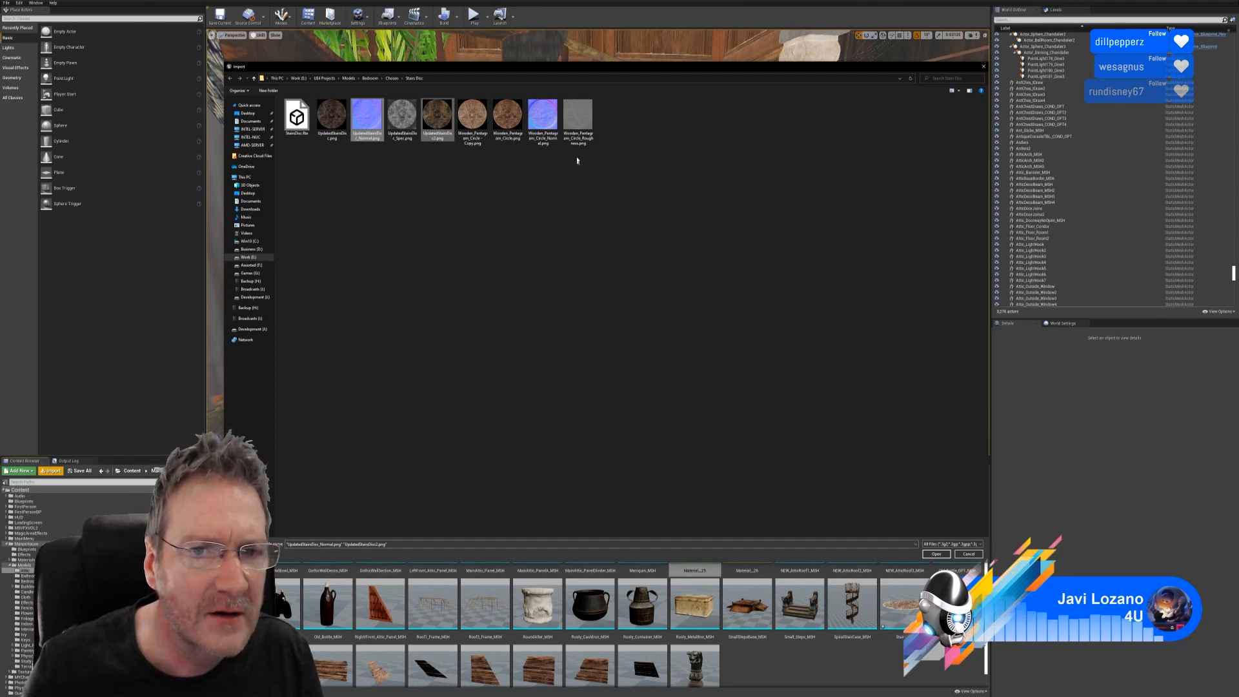
left_click(578, 136, "ctrl")
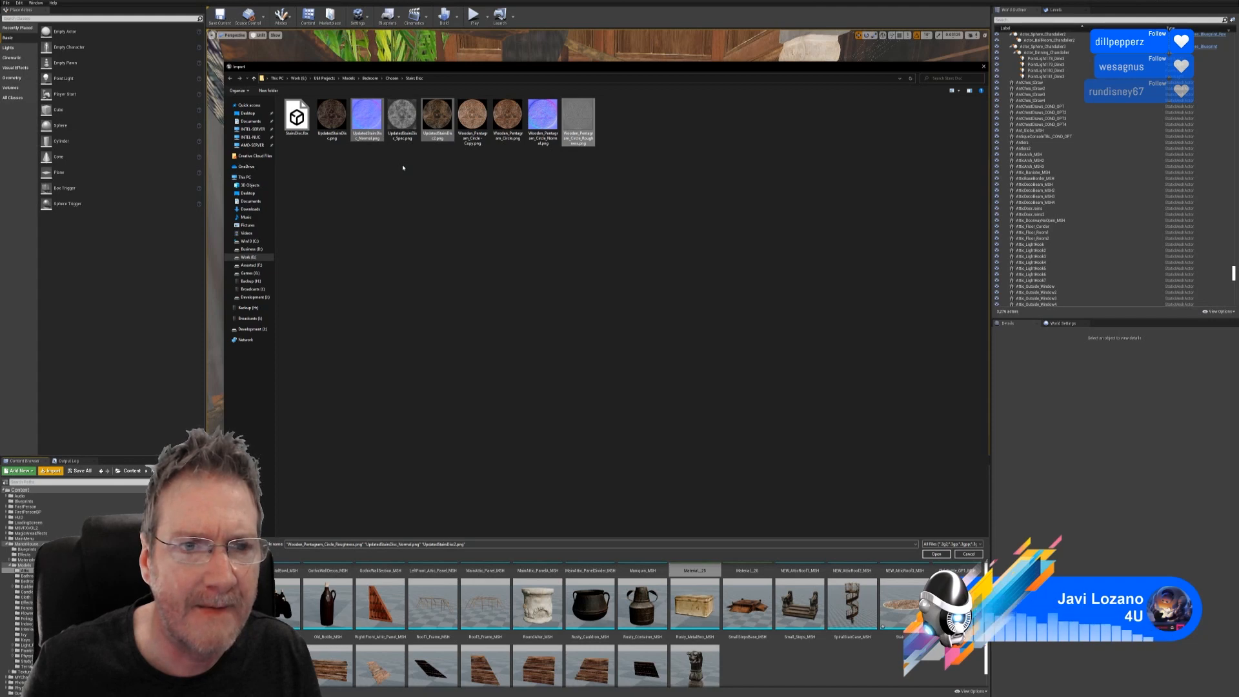
left_click(402, 118, "ctrl")
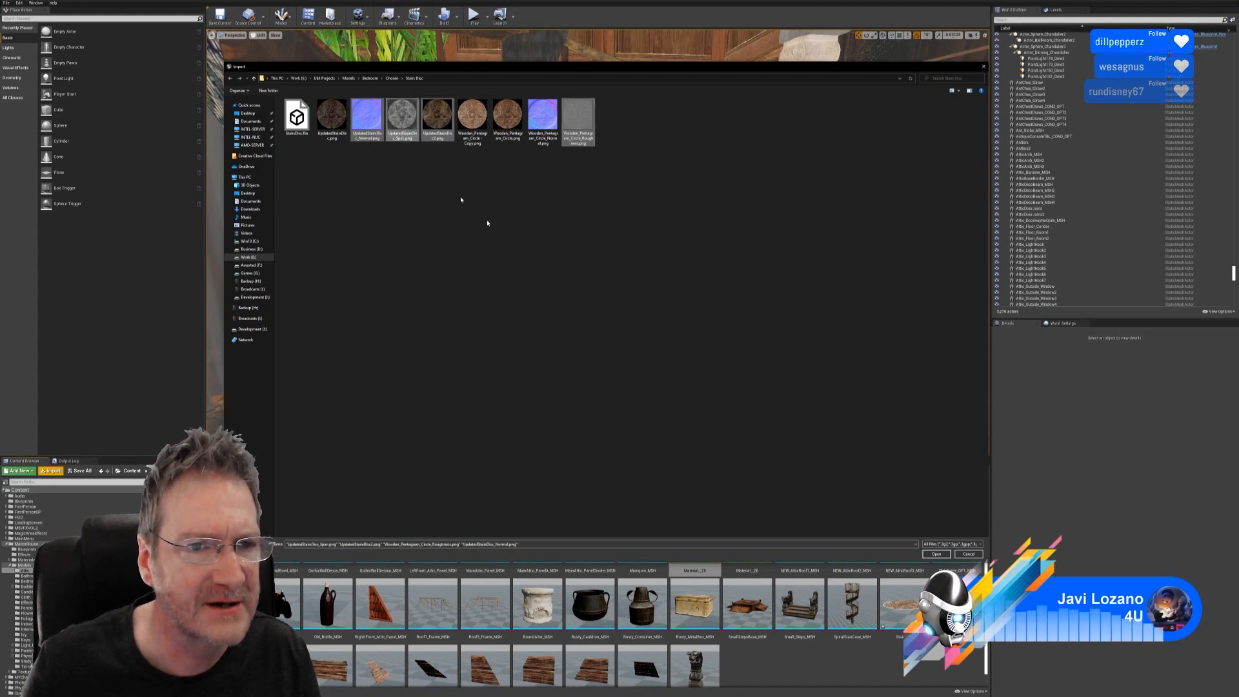
left_click(933, 553)
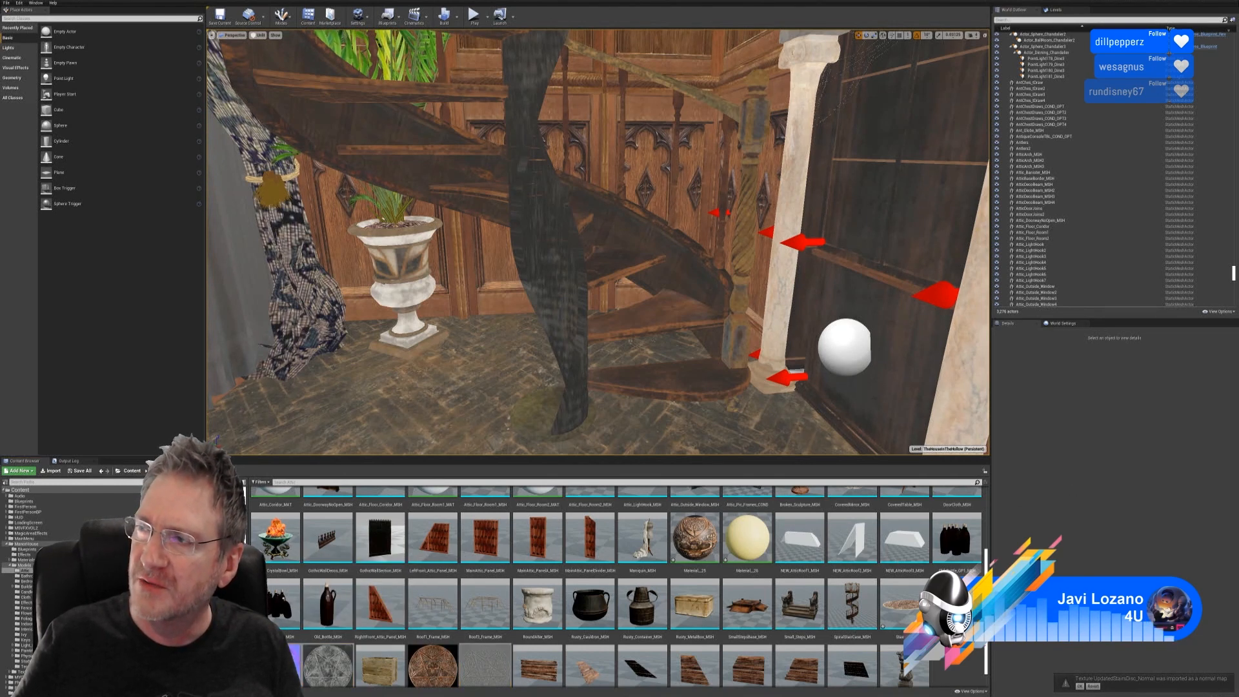
- Bring back the material editor with the four imported textures as samples and arrange them in a column: colour, roughness, normal, specular
left_click_drag(1238, 97, 639, 68)
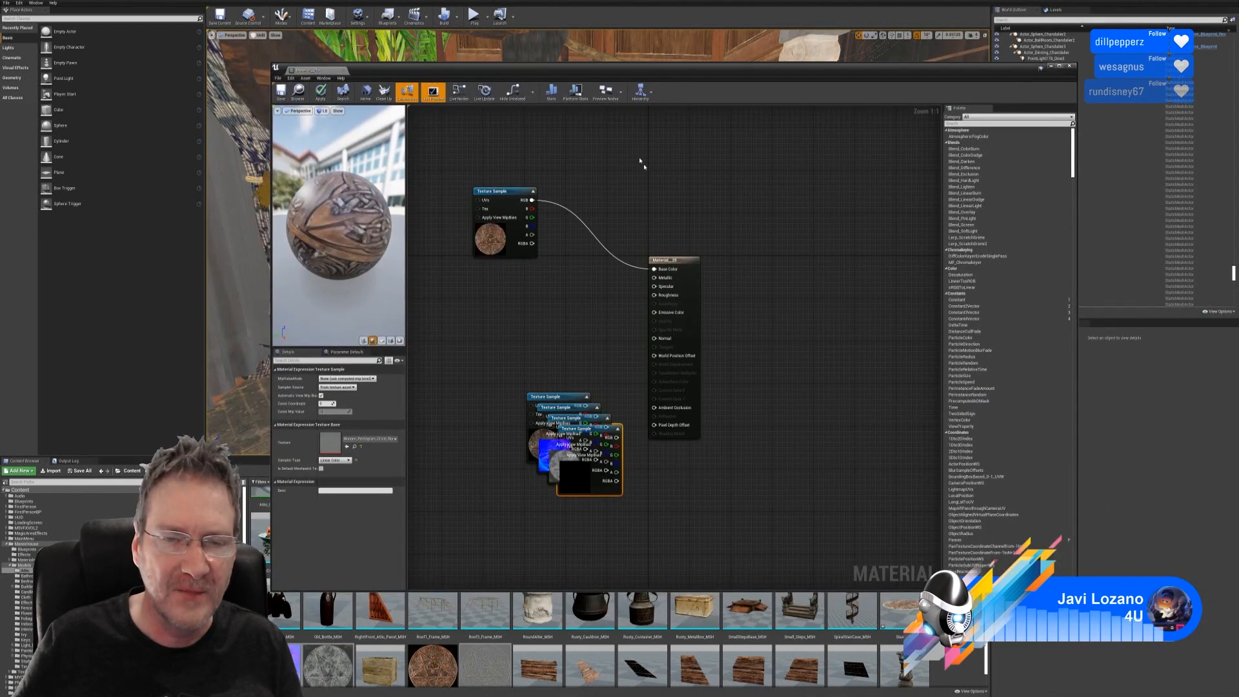
left_click_drag(674, 258, 746, 194)
left_click_drag(554, 399, 583, 233)
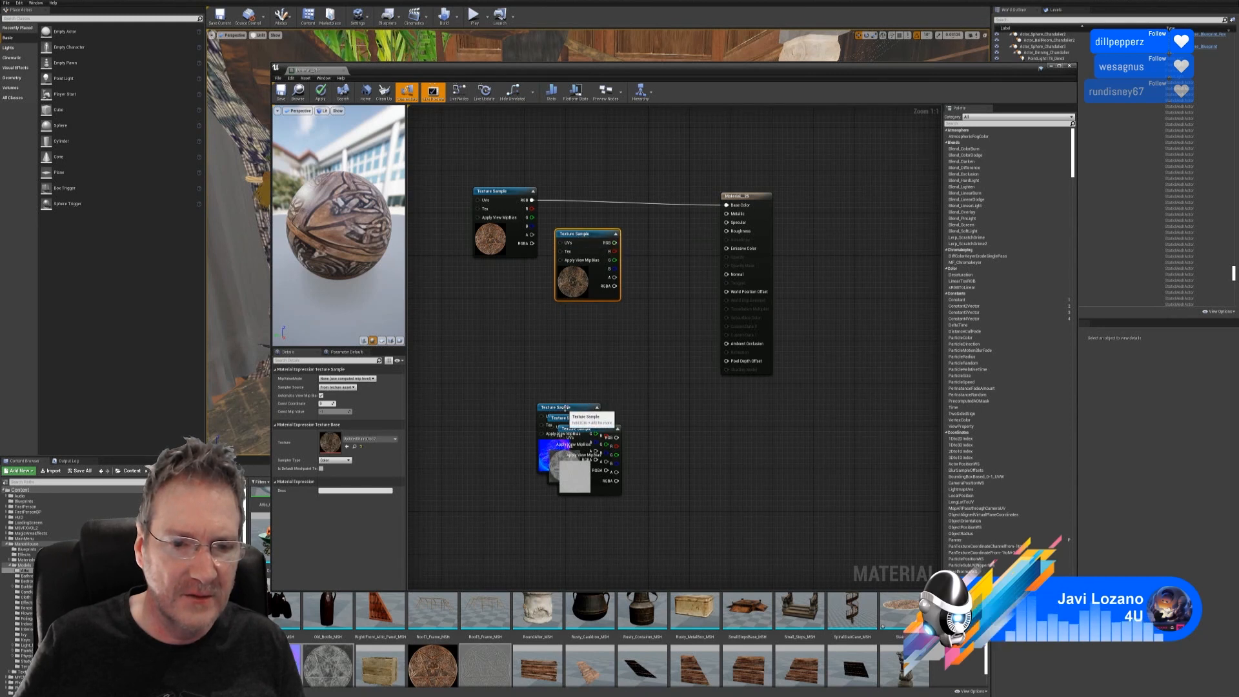
left_click_drag(572, 403, 459, 445)
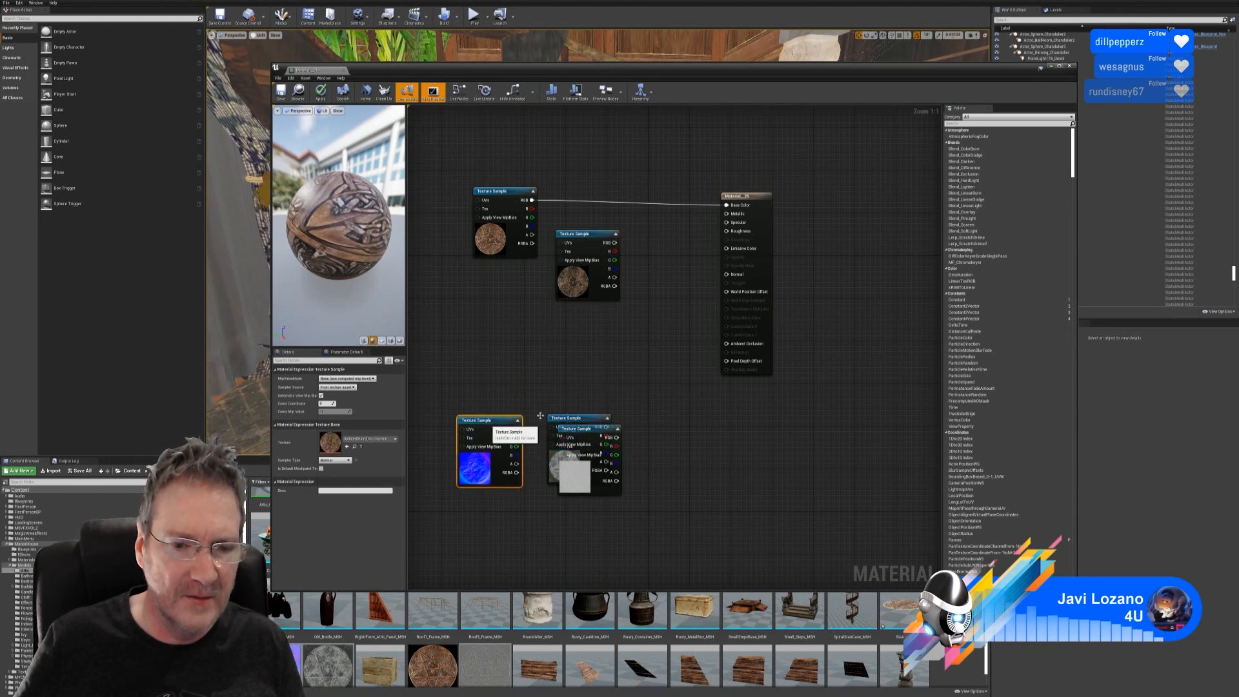
left_click_drag(575, 419, 578, 347)
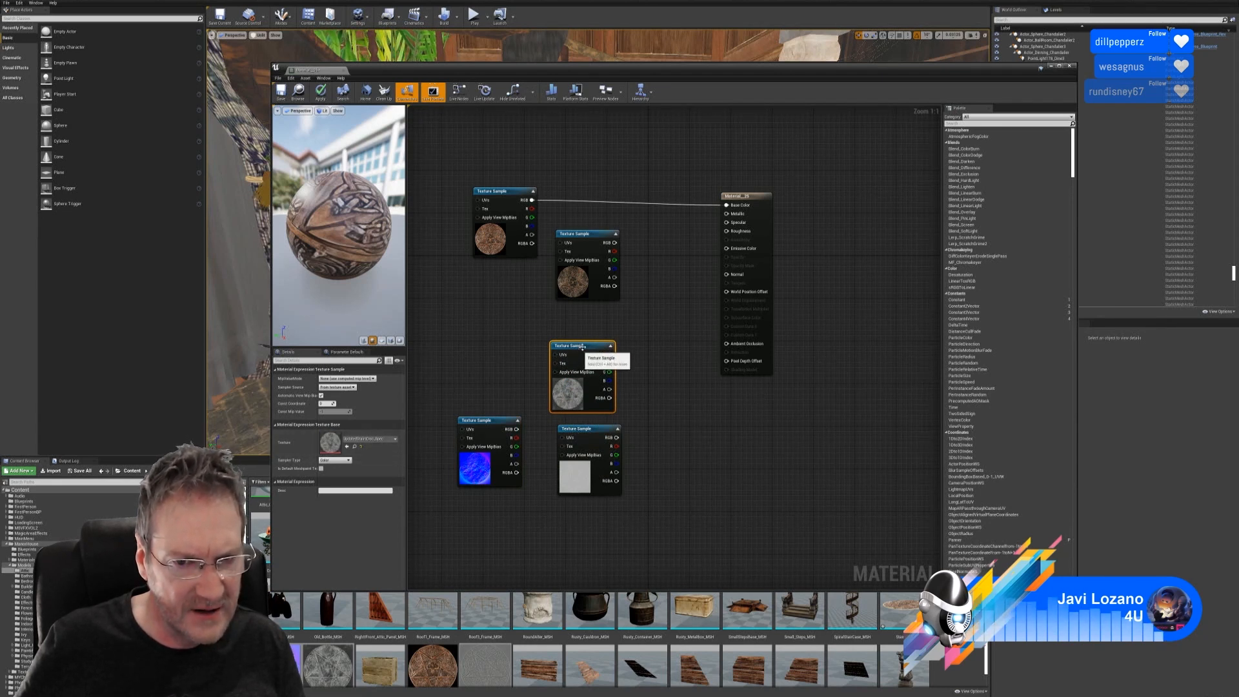
left_click_drag(578, 347, 692, 422)
left_click_drag(606, 431, 607, 333)
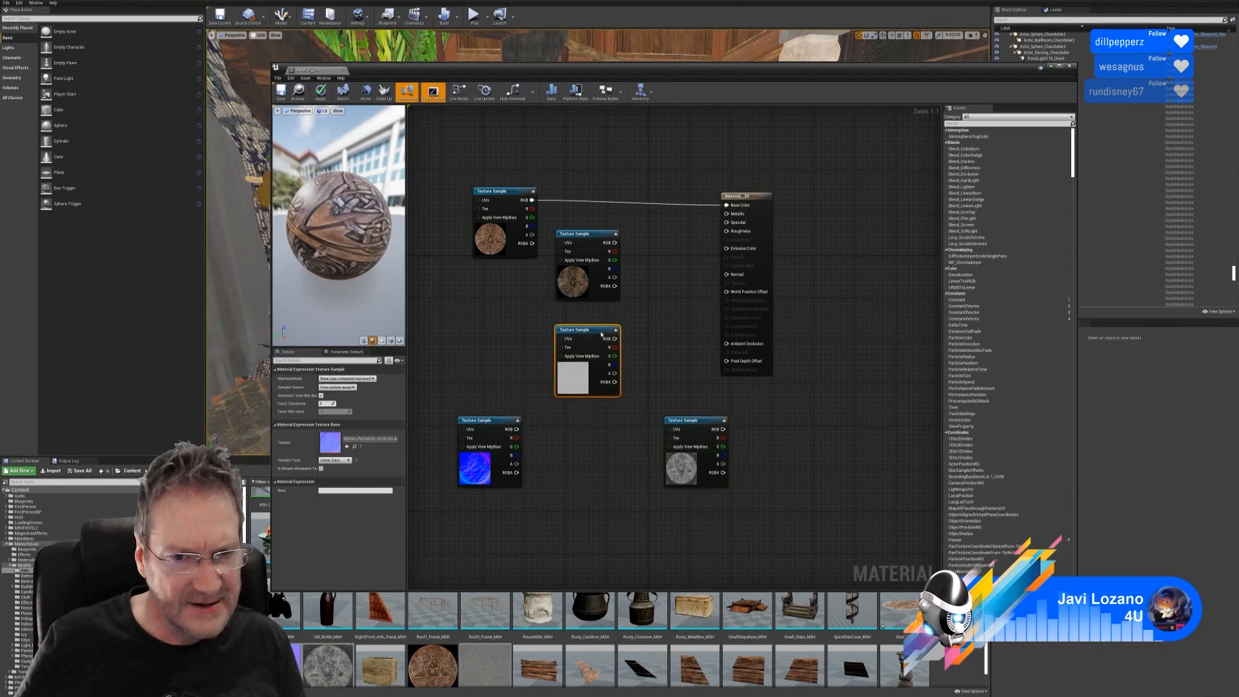
left_click_drag(496, 417, 597, 418)
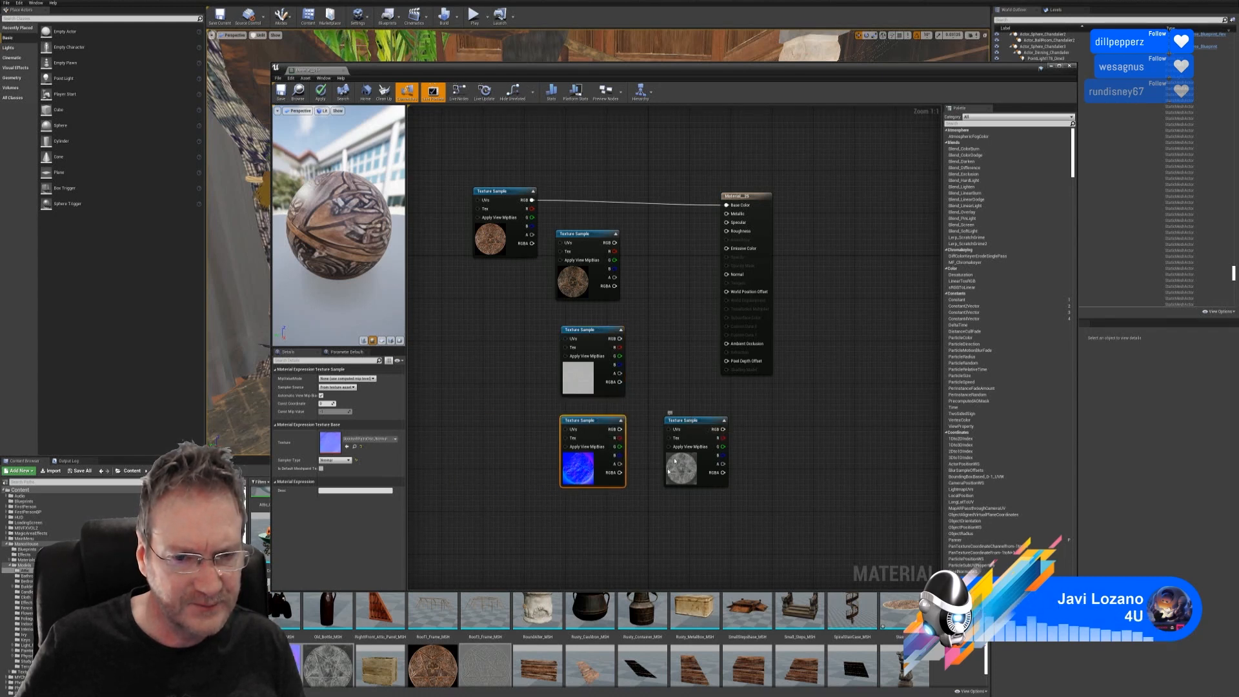
left_click_drag(690, 424, 593, 503)
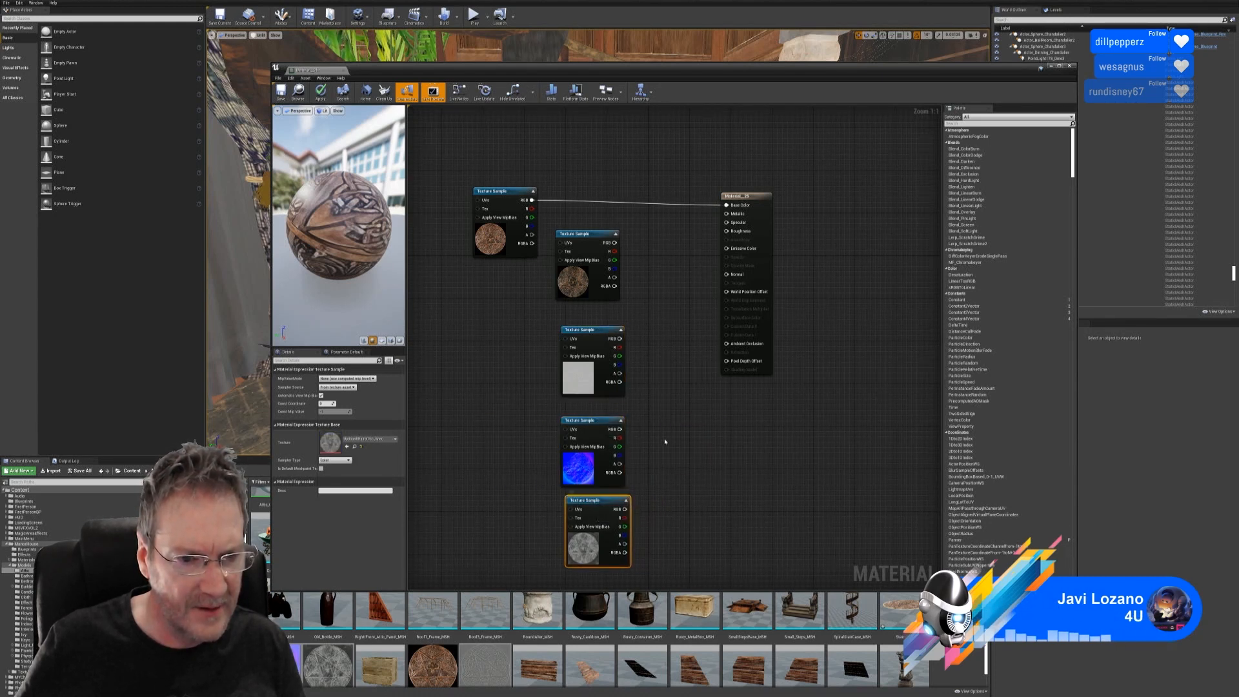
- Connect the new colour, normal, roughness and specular samples to Base Color, Normal, Roughness and Specular, and check the preview sphere
left_click_drag(617, 246, 729, 206)
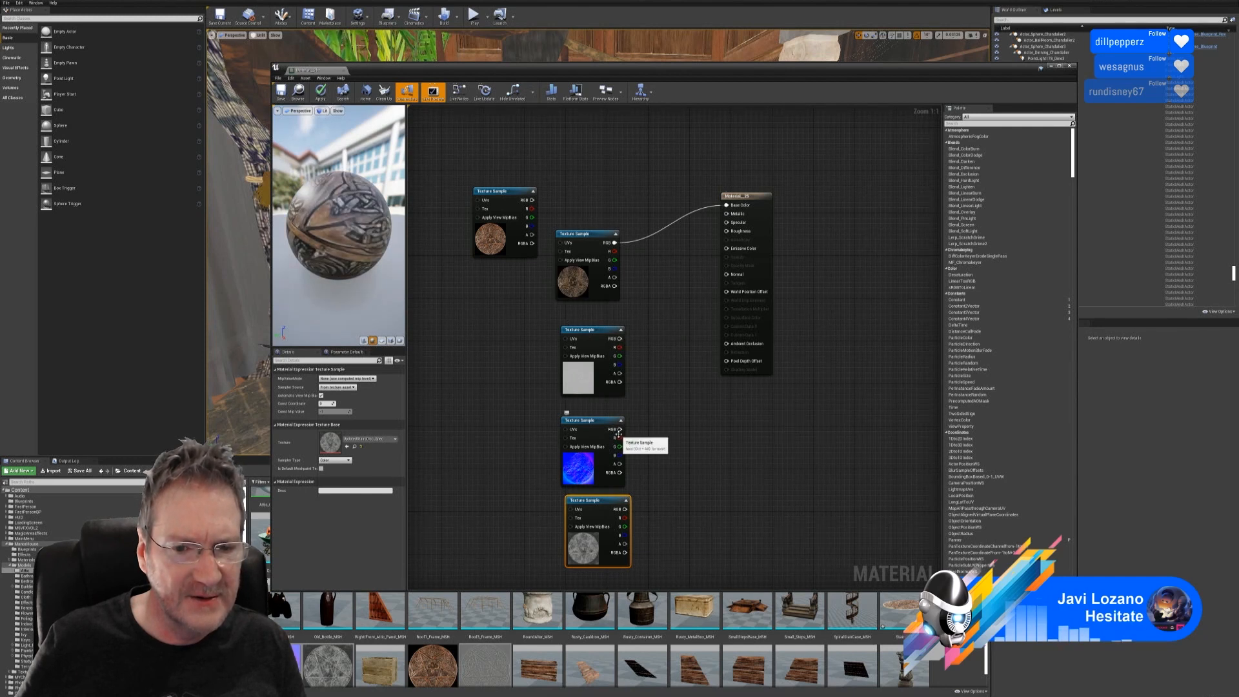
left_click_drag(619, 429, 741, 275)
left_click(600, 341)
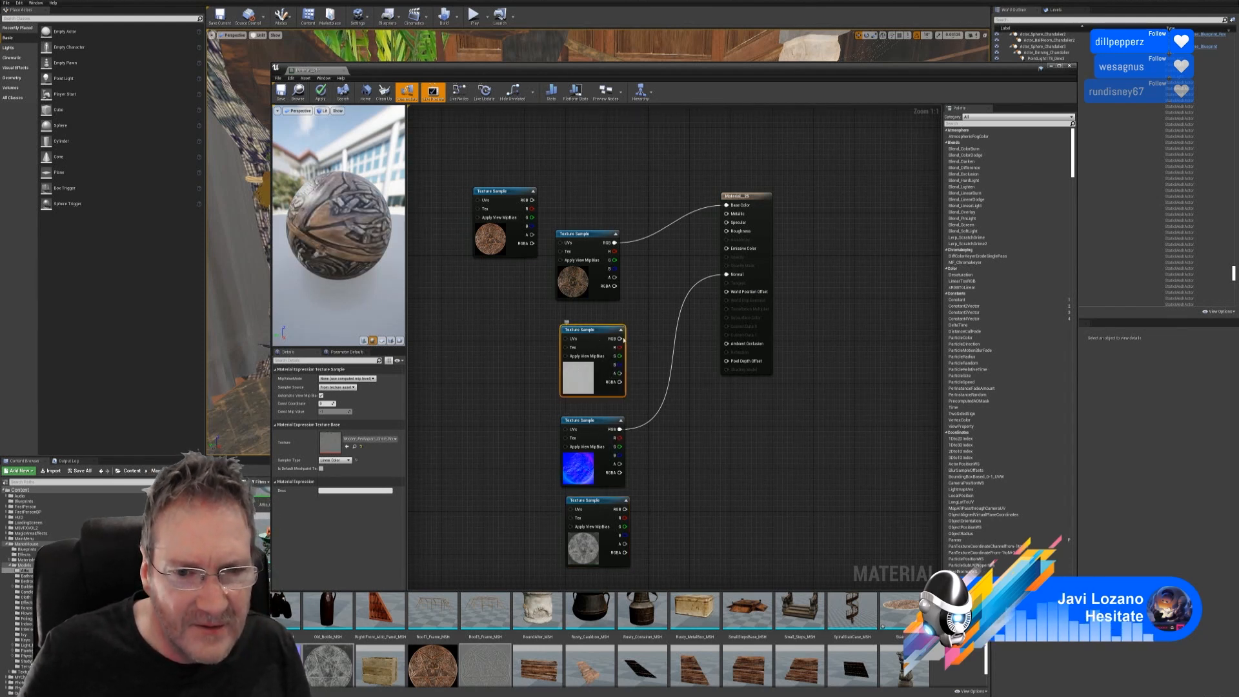
left_click_drag(621, 338, 727, 231)
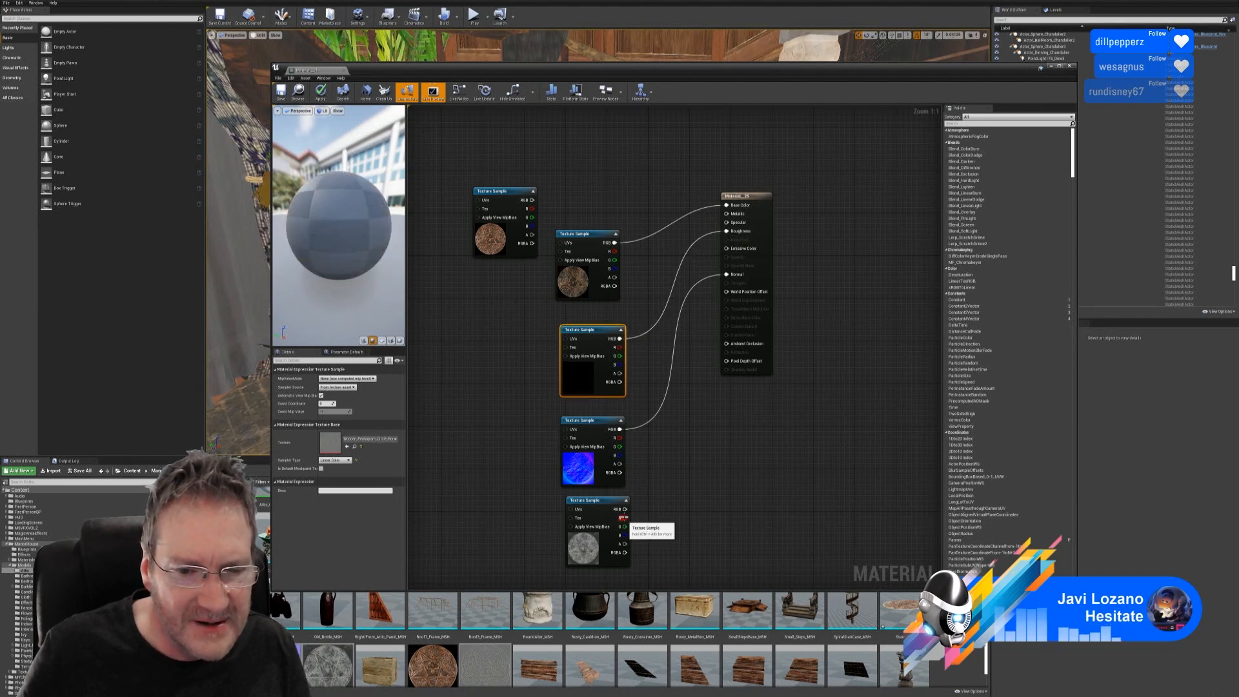
left_click_drag(618, 509, 733, 227)
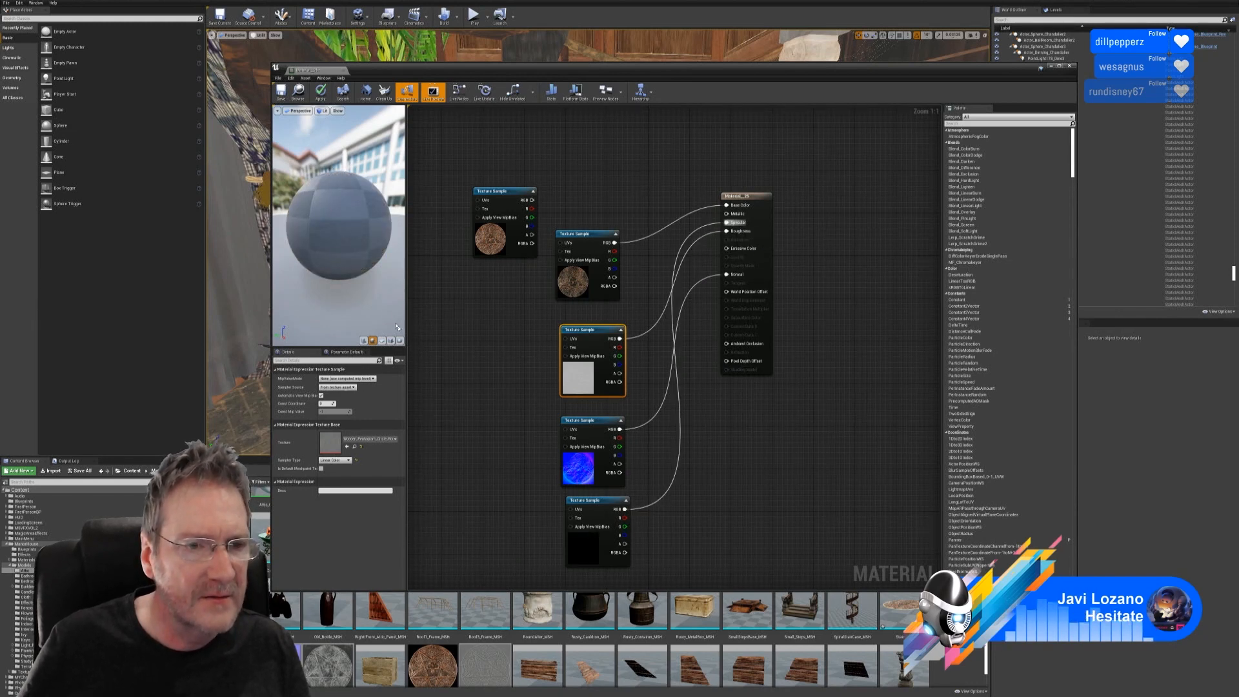
mouse_move(343, 225)
left_mouse_down()
mouse_move(381, 224)
mouse_move(361, 212)
left_mouse_up()
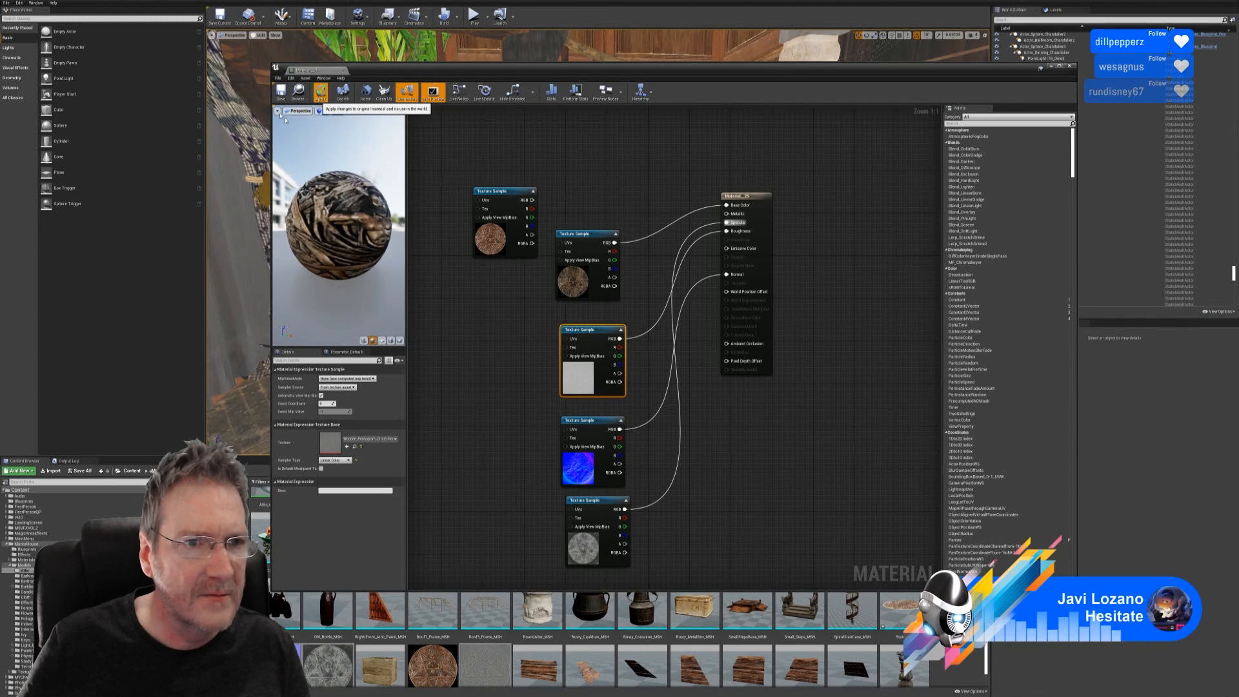
- Apply the material changes, delete the unconnected original texture sample, reapply the material and close its editor
left_click(320, 92)
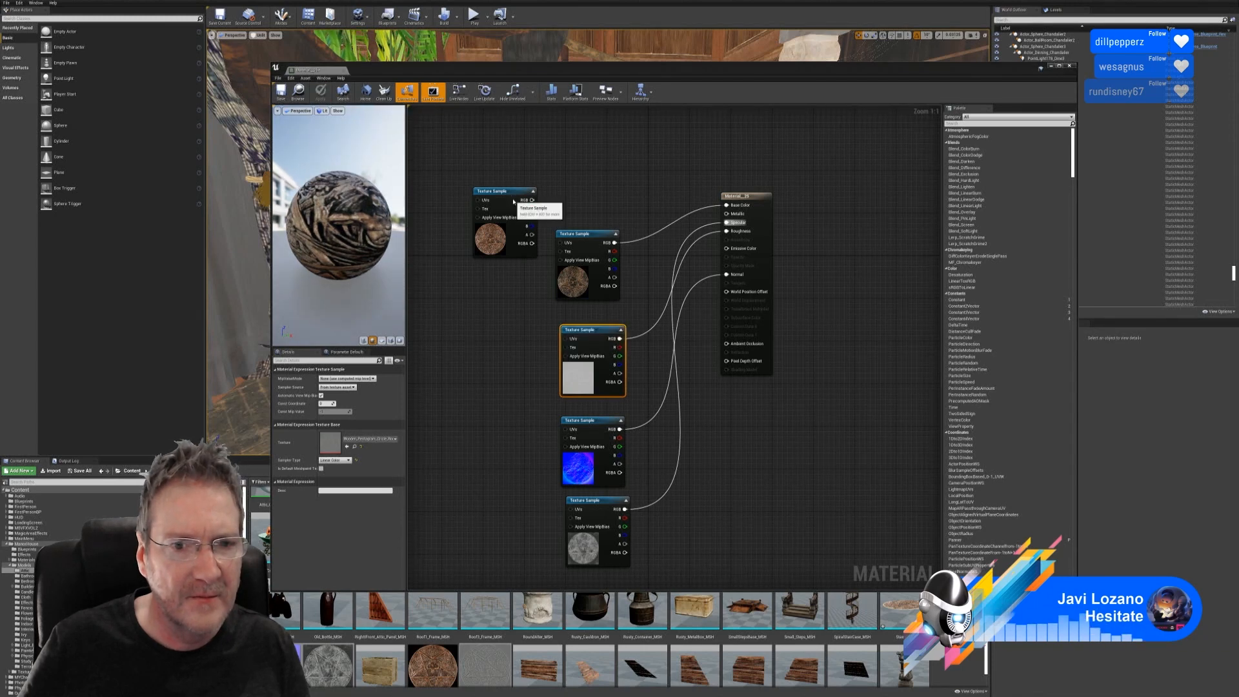
left_click(510, 206)
key("Delete")
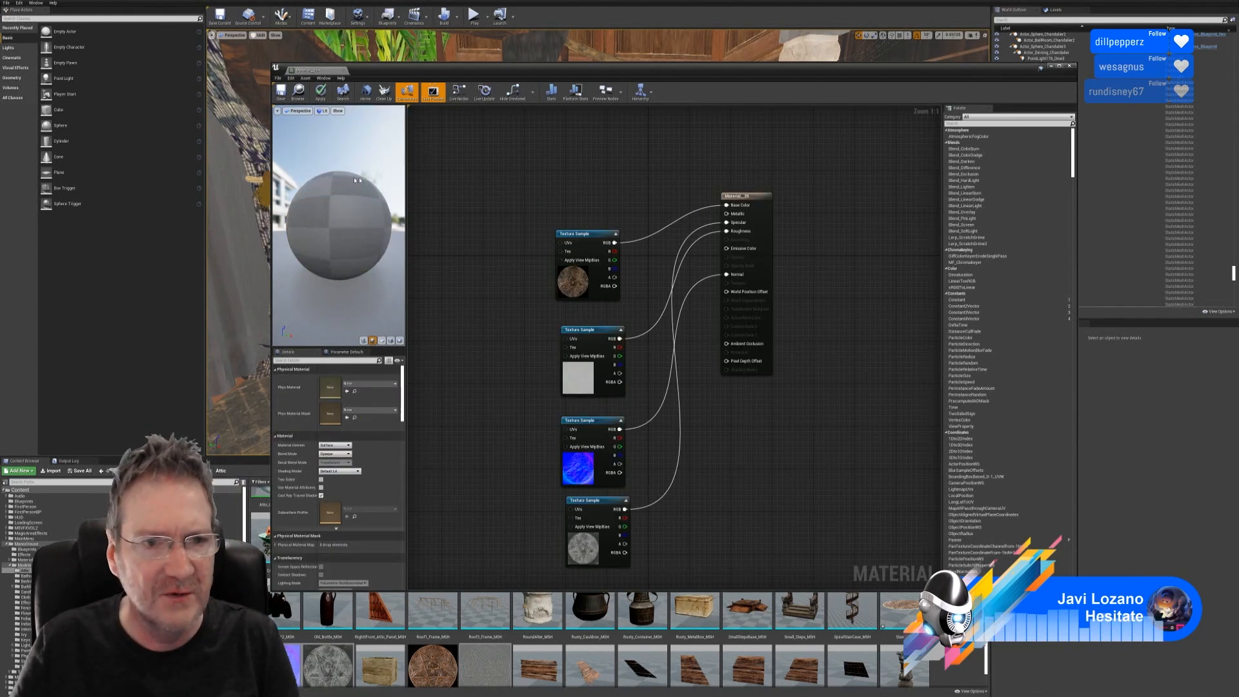
left_click(321, 92)
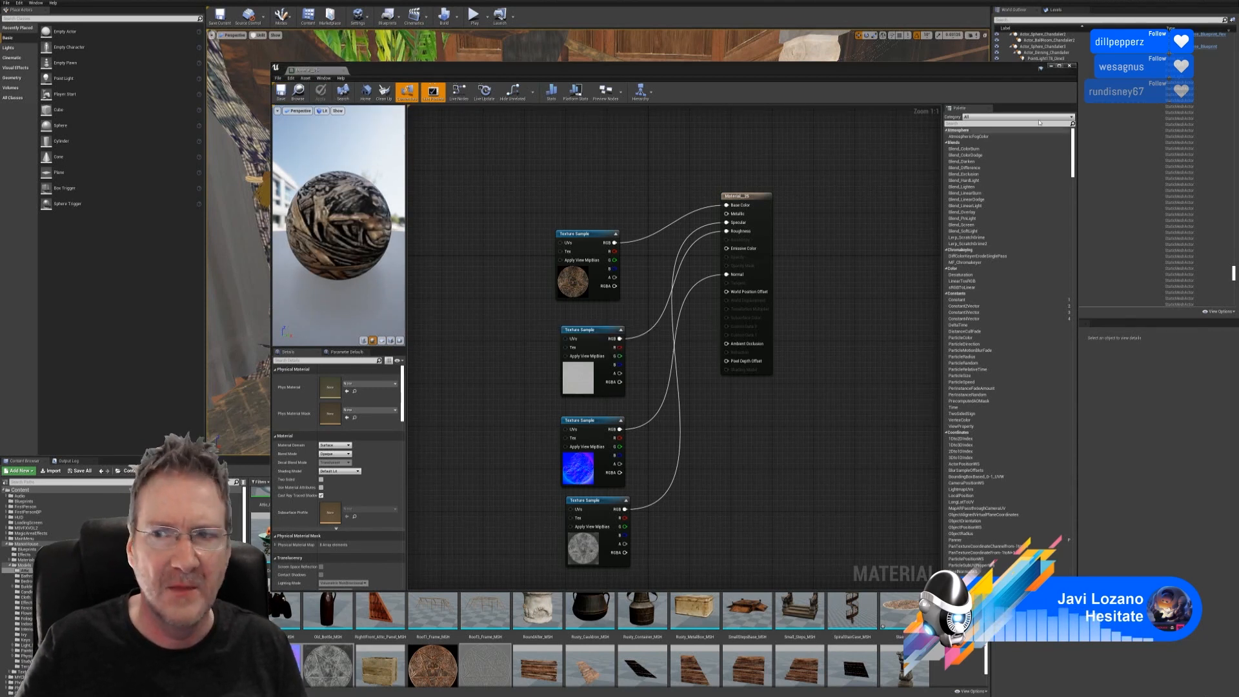
left_click(1068, 65)
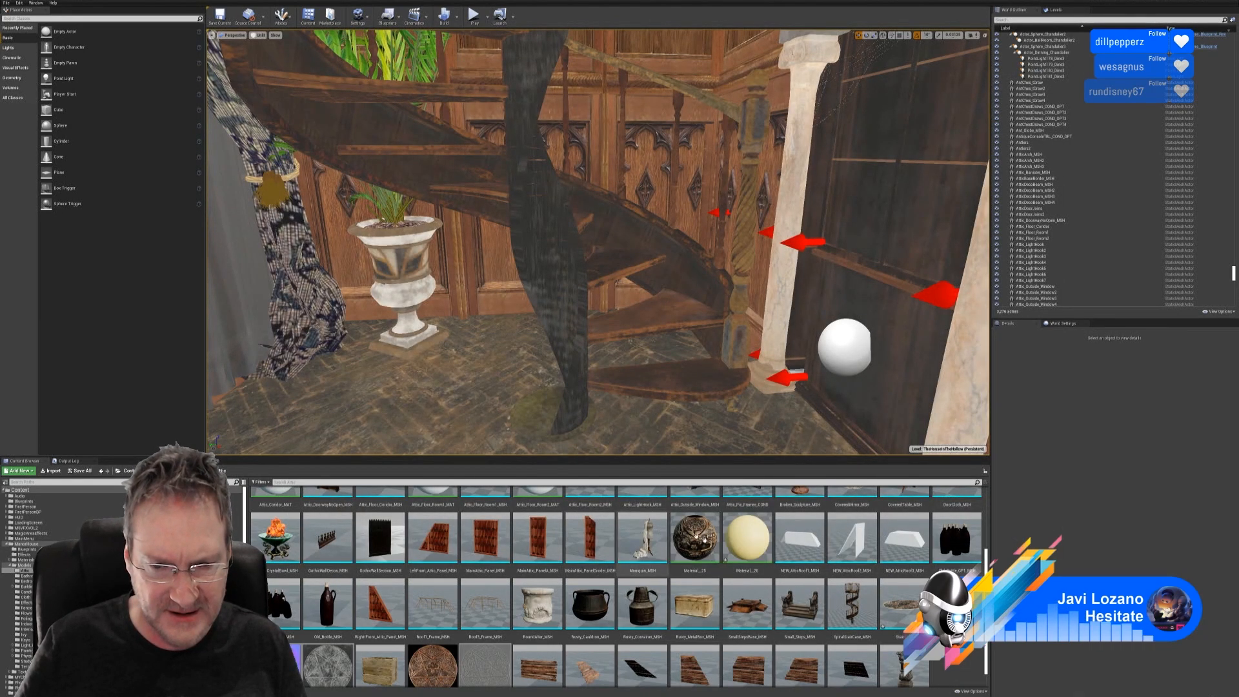
- Rename the new carved-wood material as StairDisc_MAT
right_click(703, 538)
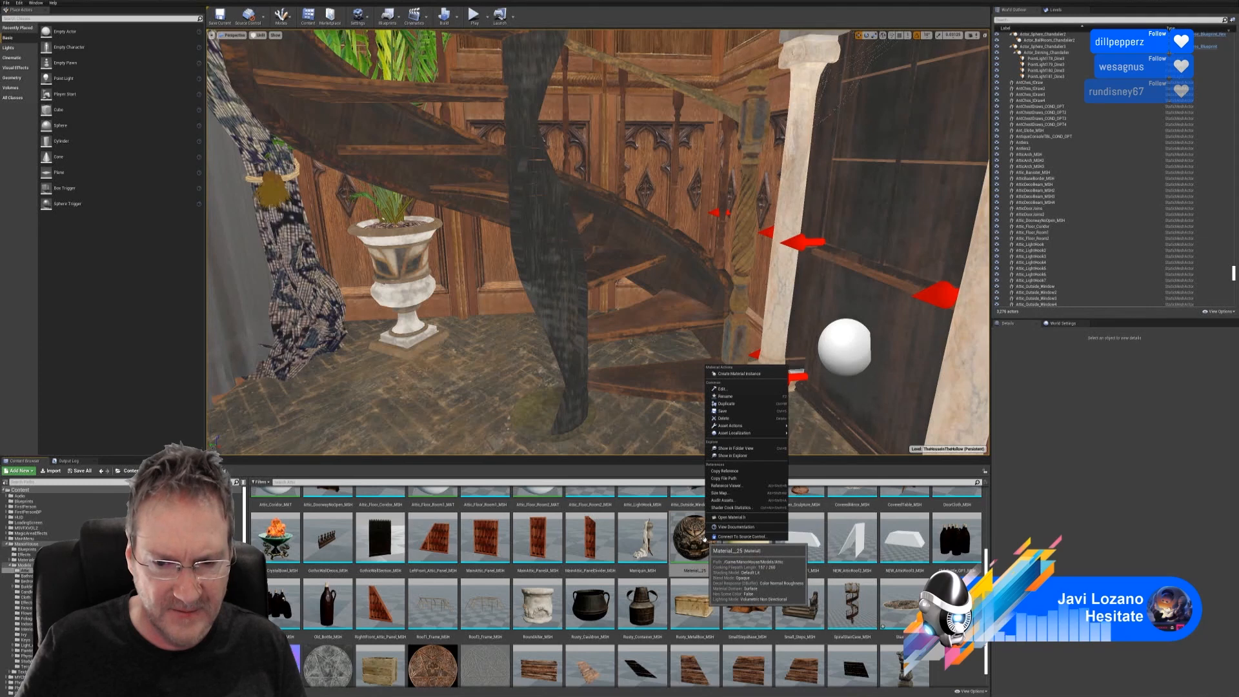
left_click(725, 403)
type("S")
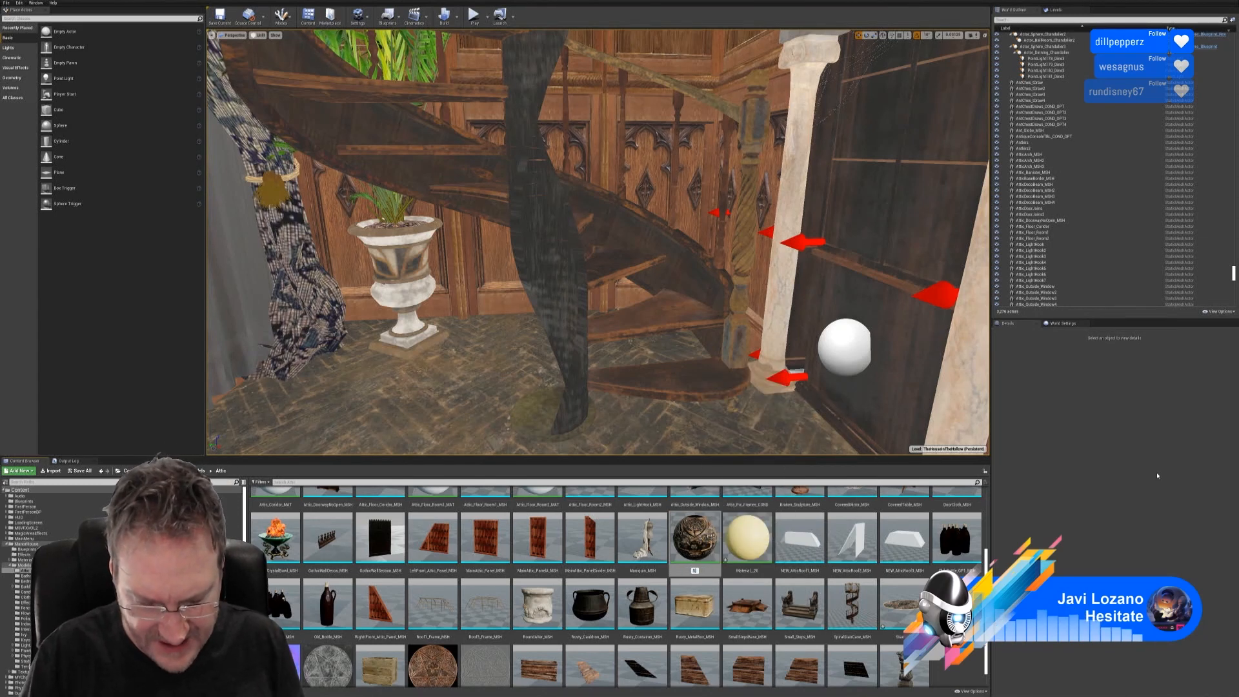
type("tairDec_MAT")
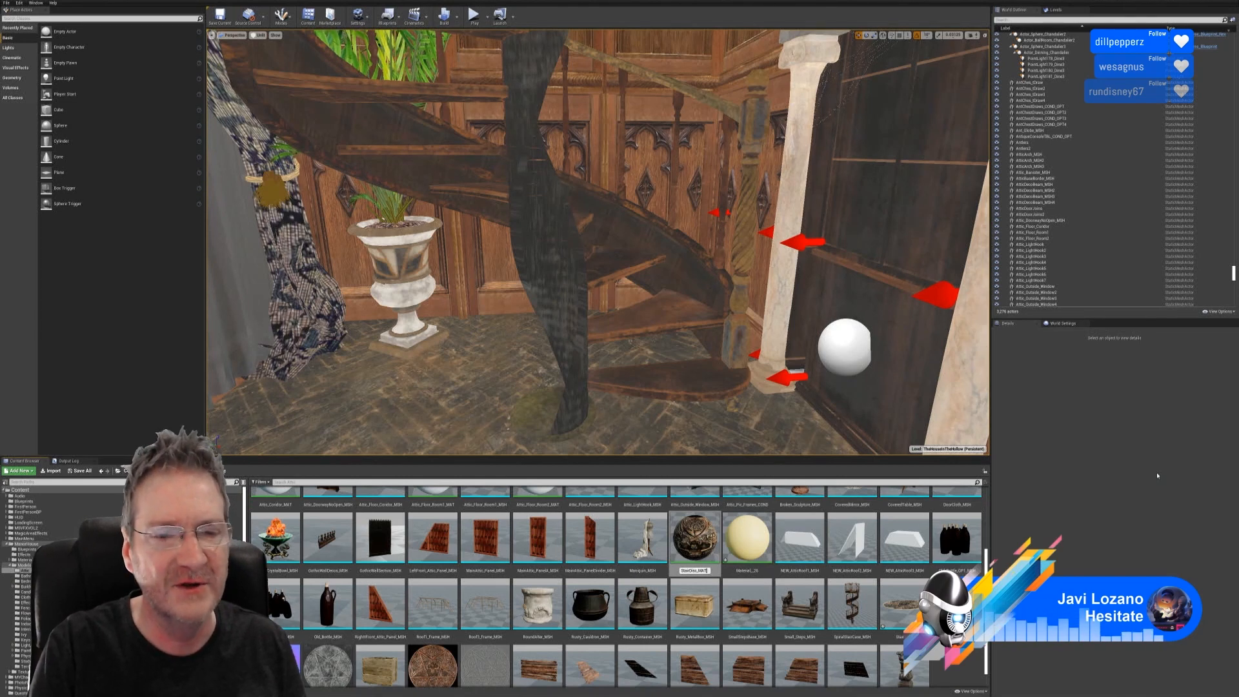
key("Return")
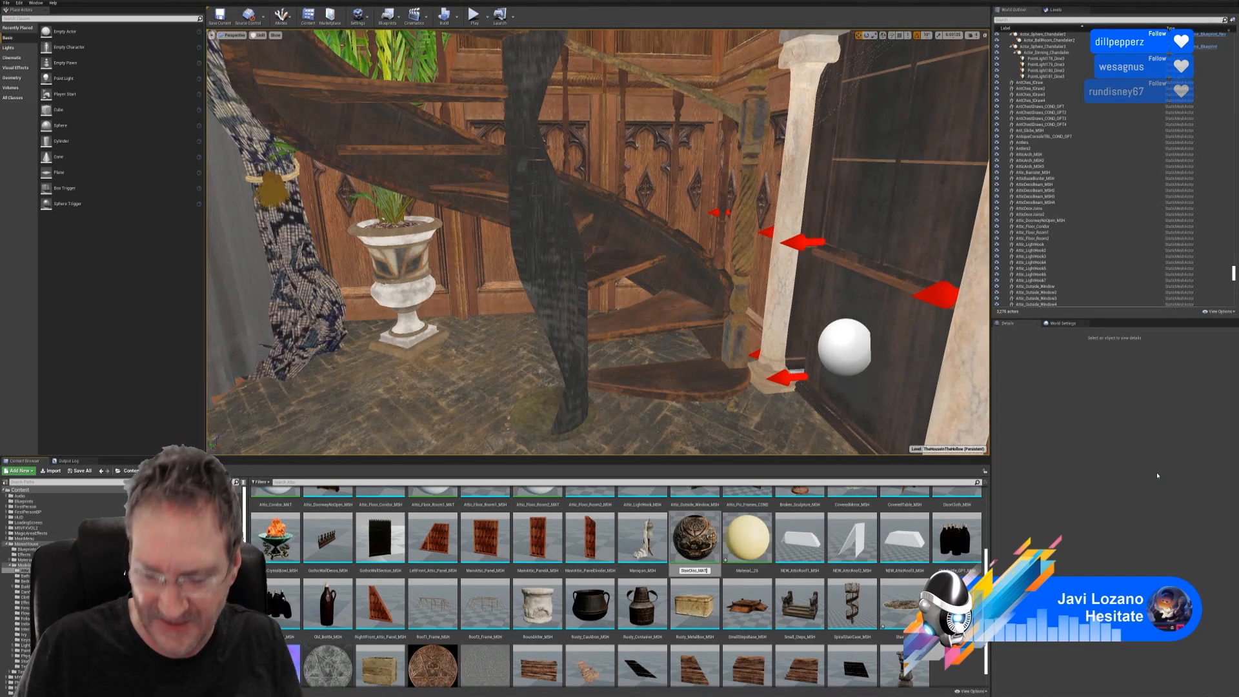
key("Return")
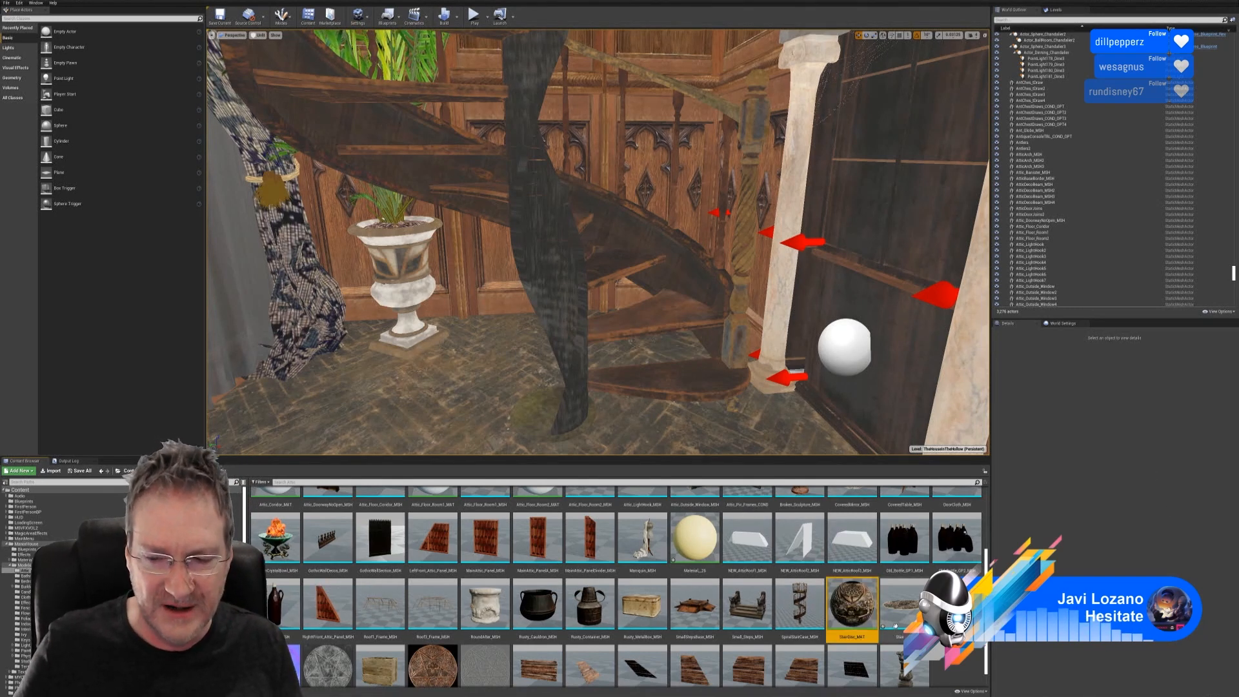
- Add the suffix _MSH to the name of the imported stairs disc mesh
right_click(897, 613)
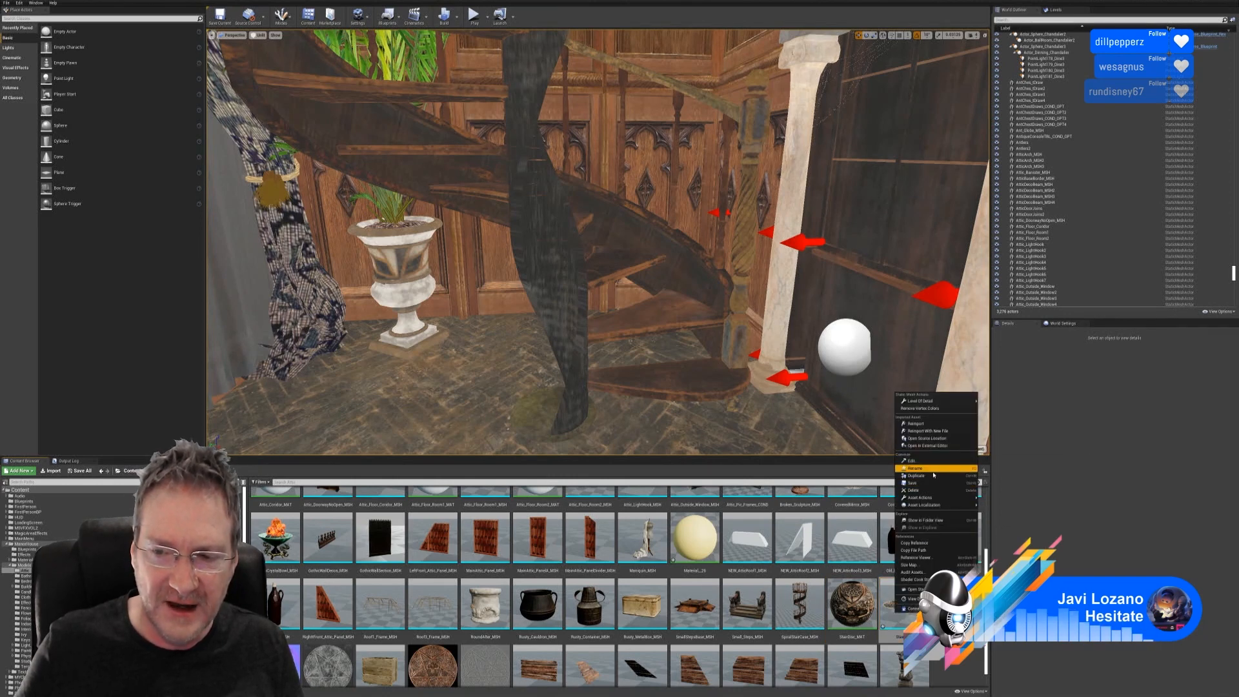
left_click(917, 469)
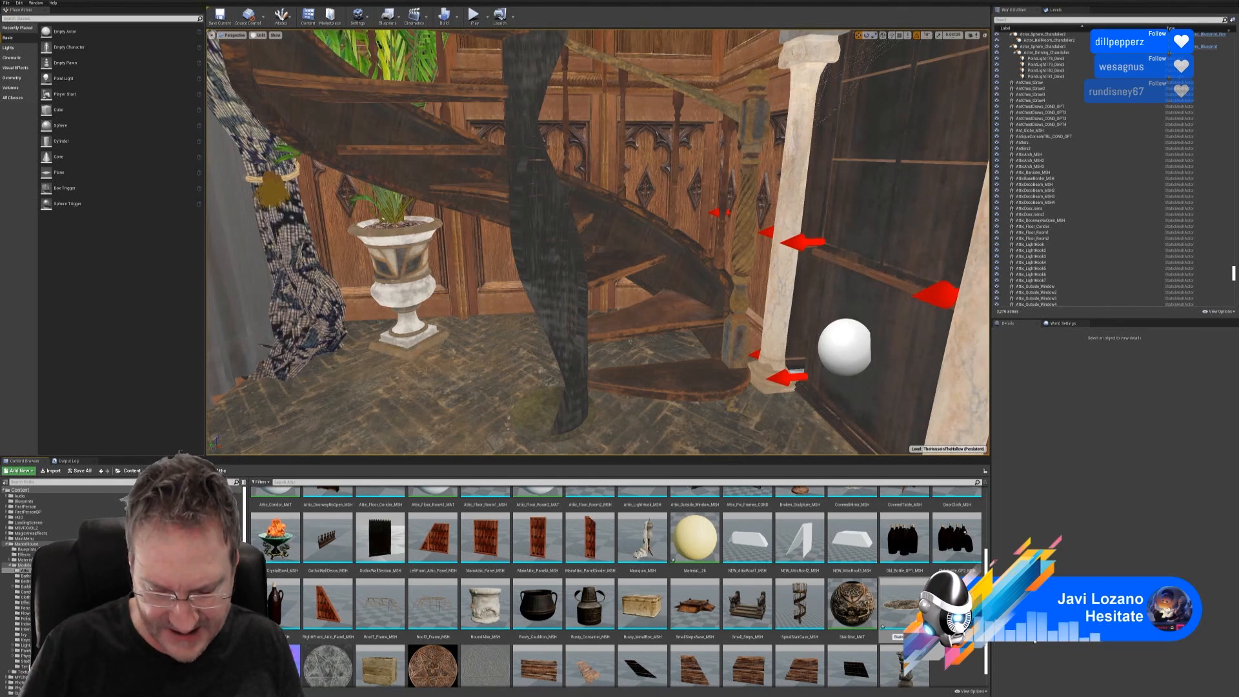
type("_MSH")
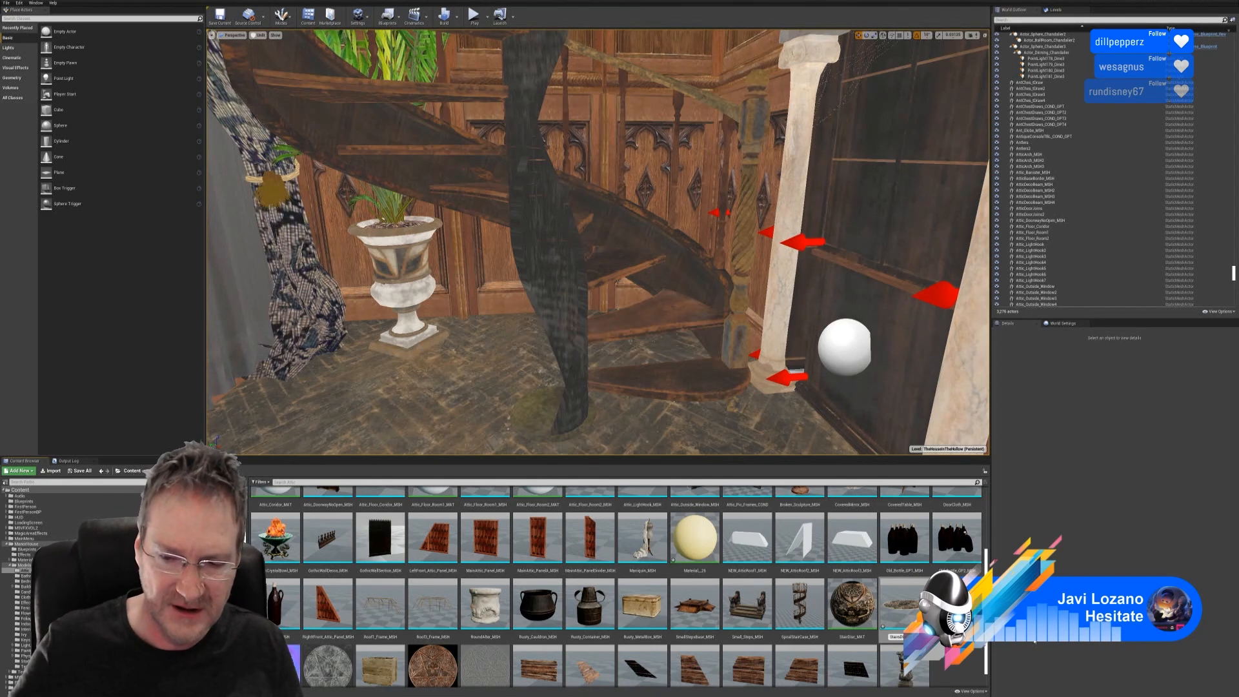
key("Return")
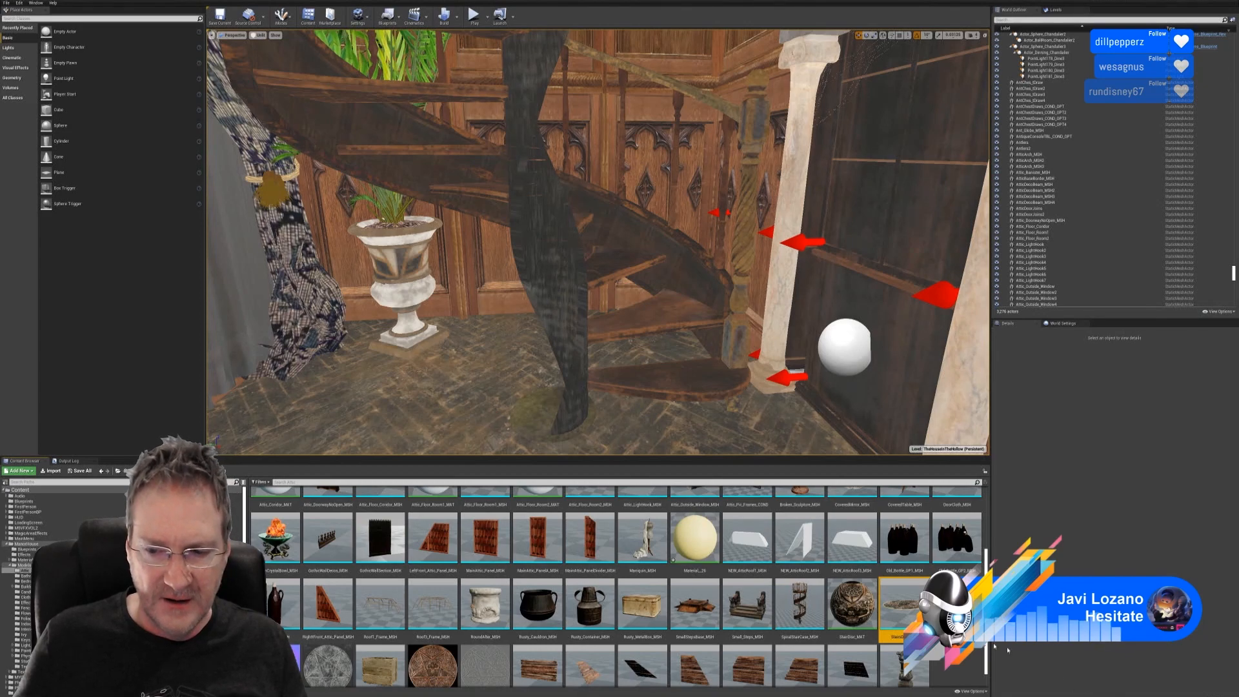
- Open the stairs disc mesh, examine its carved pentagram surface from an angle and from above, and close its editor
double_click(901, 610)
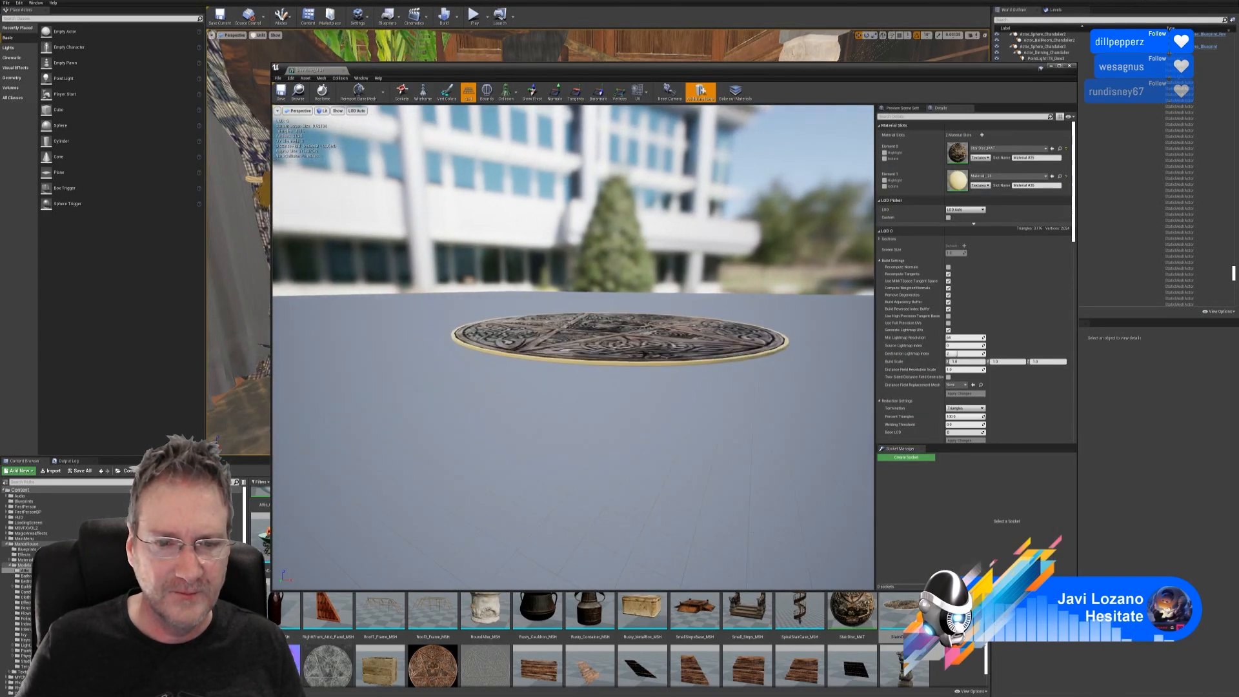
right_click_drag(573, 347, 532, 422)
left_click_drag(572, 361, 573, 322)
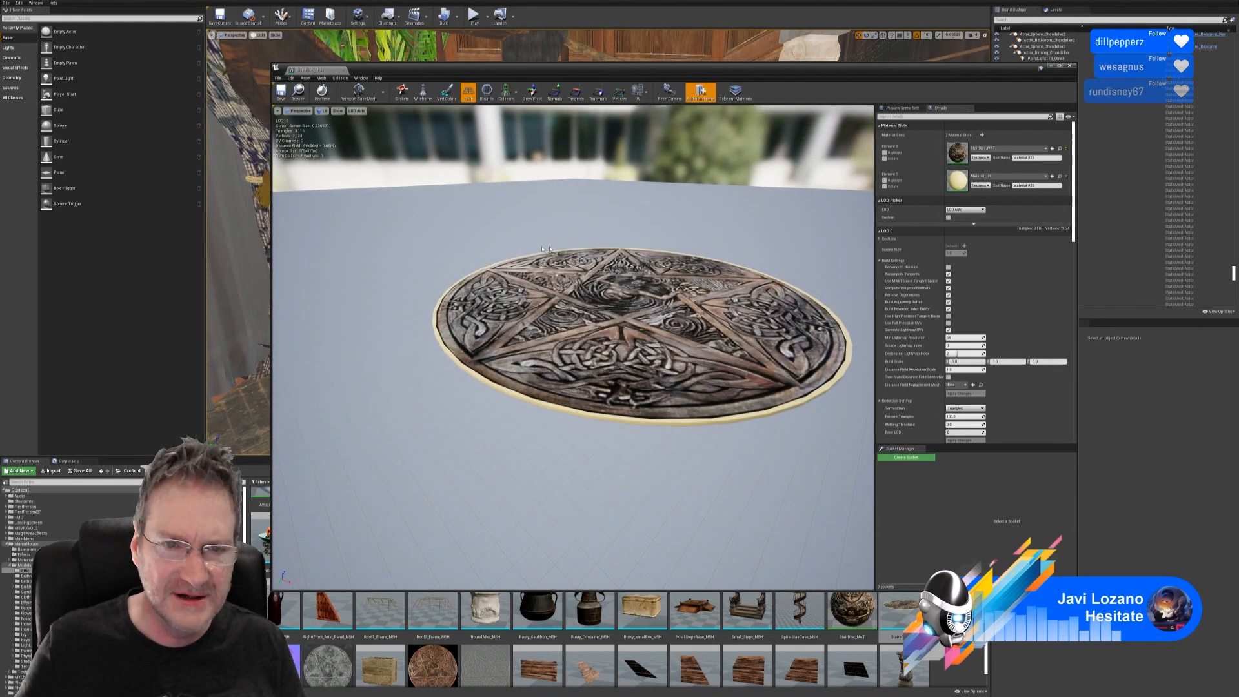
mouse_move(671, 333)
right_mouse_down()
mouse_move(672, 385)
mouse_move(723, 407)
mouse_move(735, 399)
mouse_move(735, 381)
mouse_move(672, 333)
right_mouse_up()
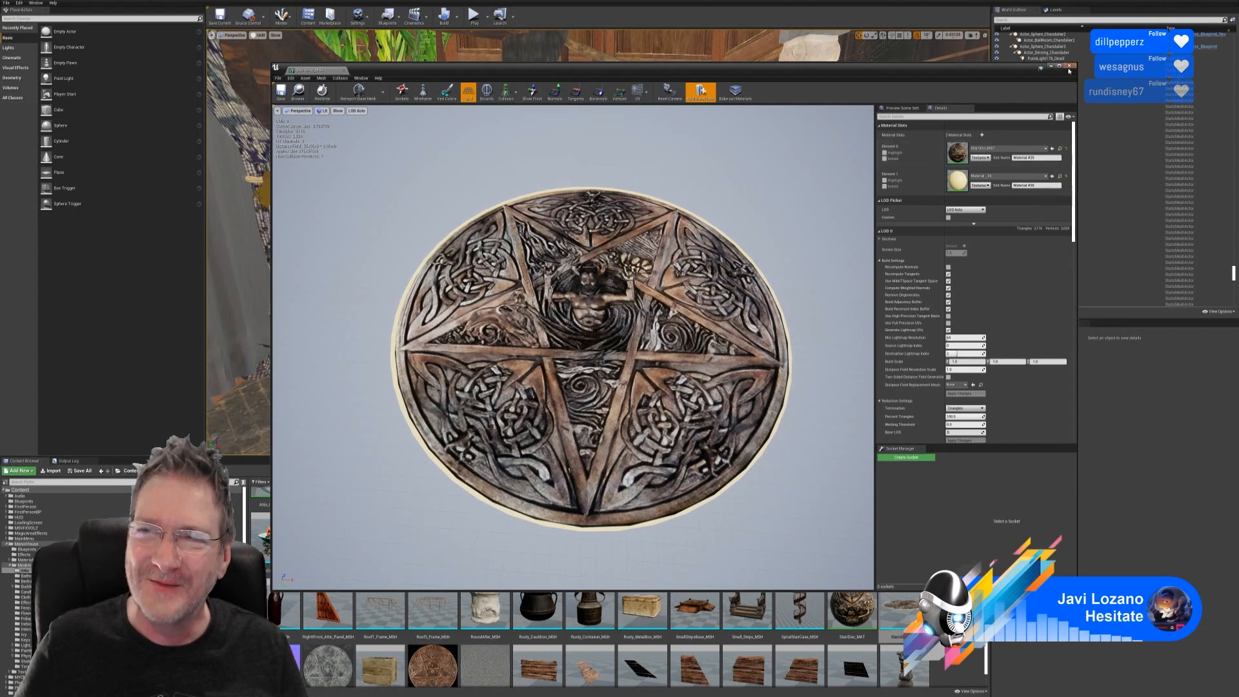
left_click(1069, 66)
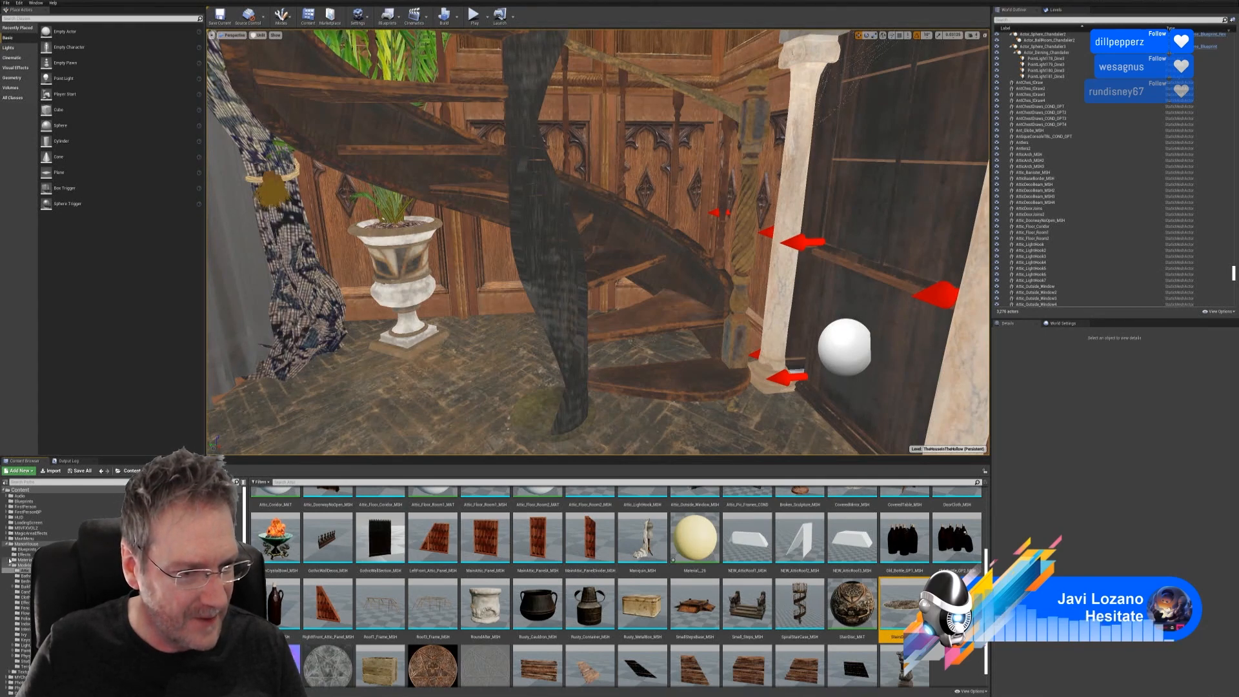
left_click(10, 560)
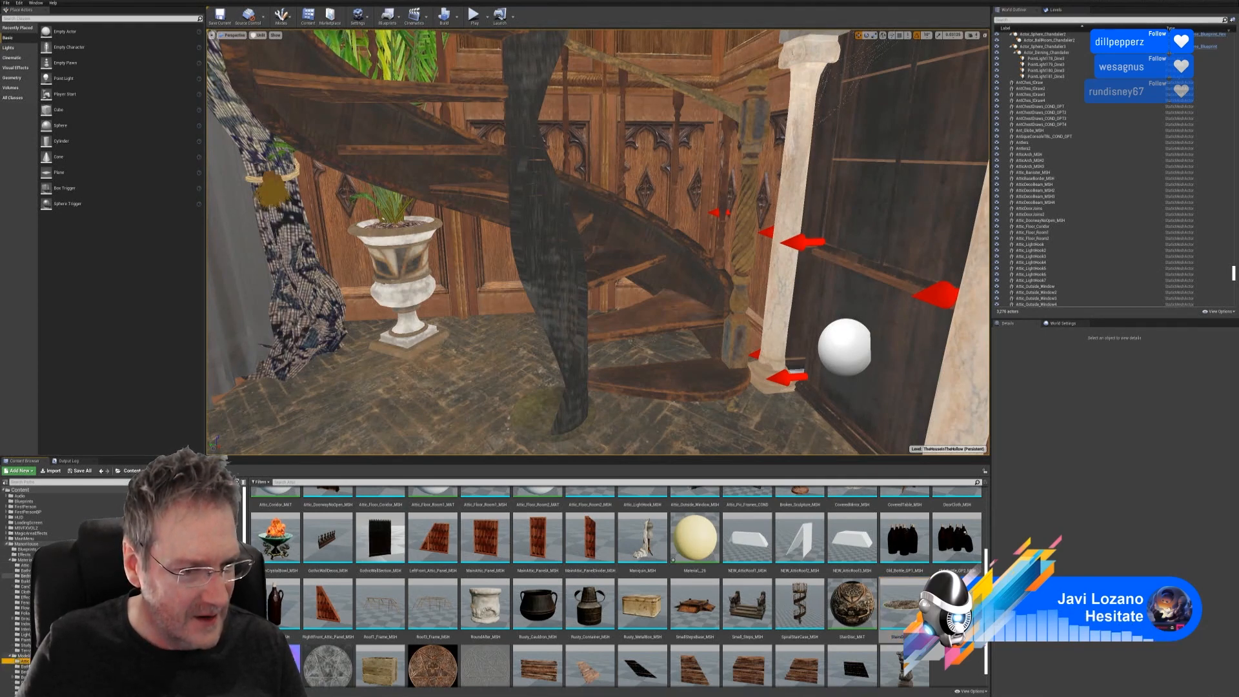
left_click(25, 559)
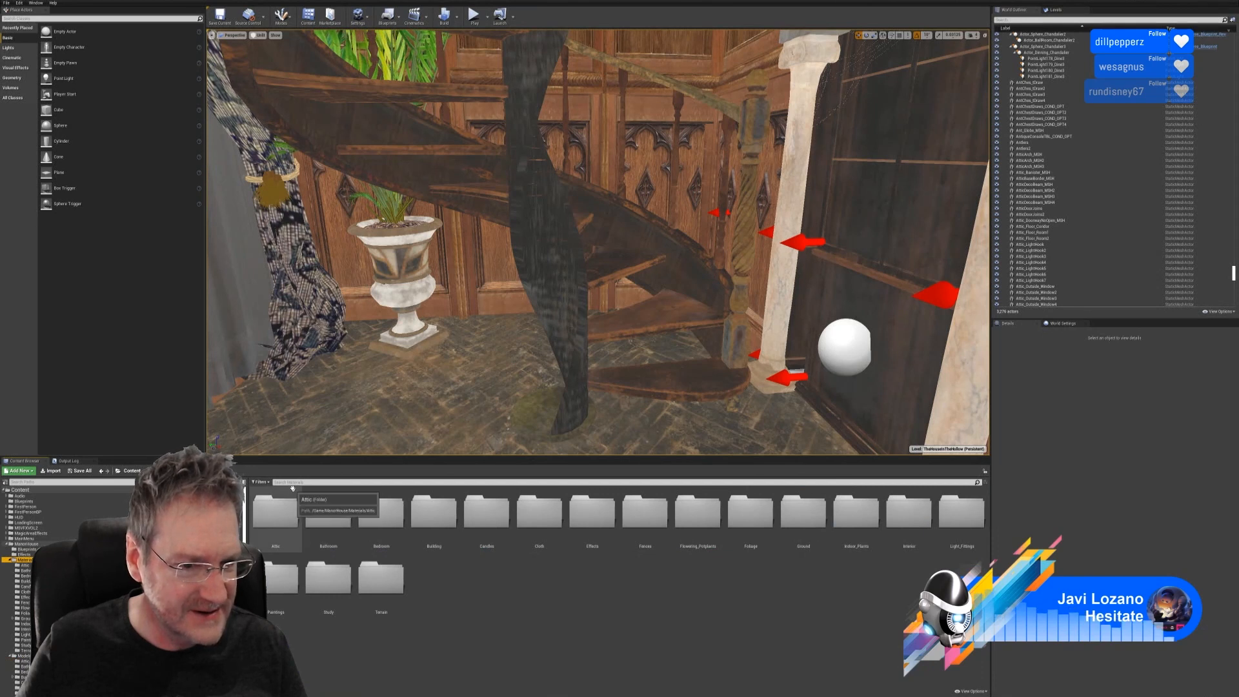
left_click(336, 481)
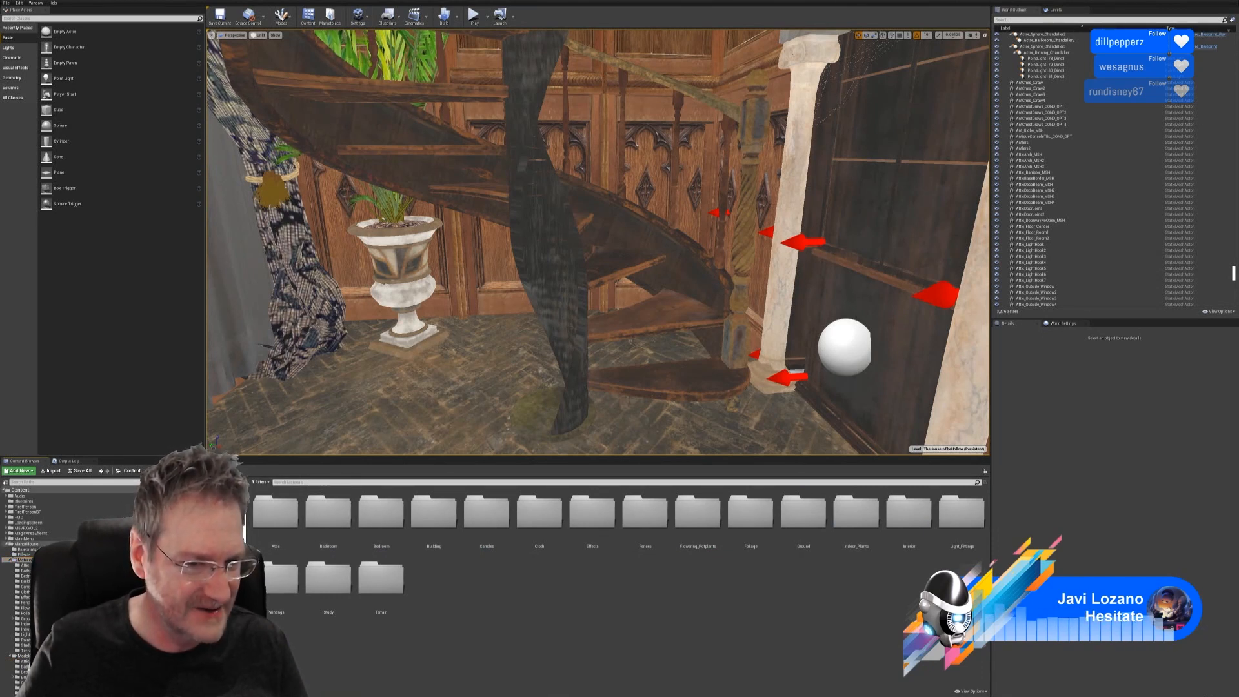
type("Nrass")
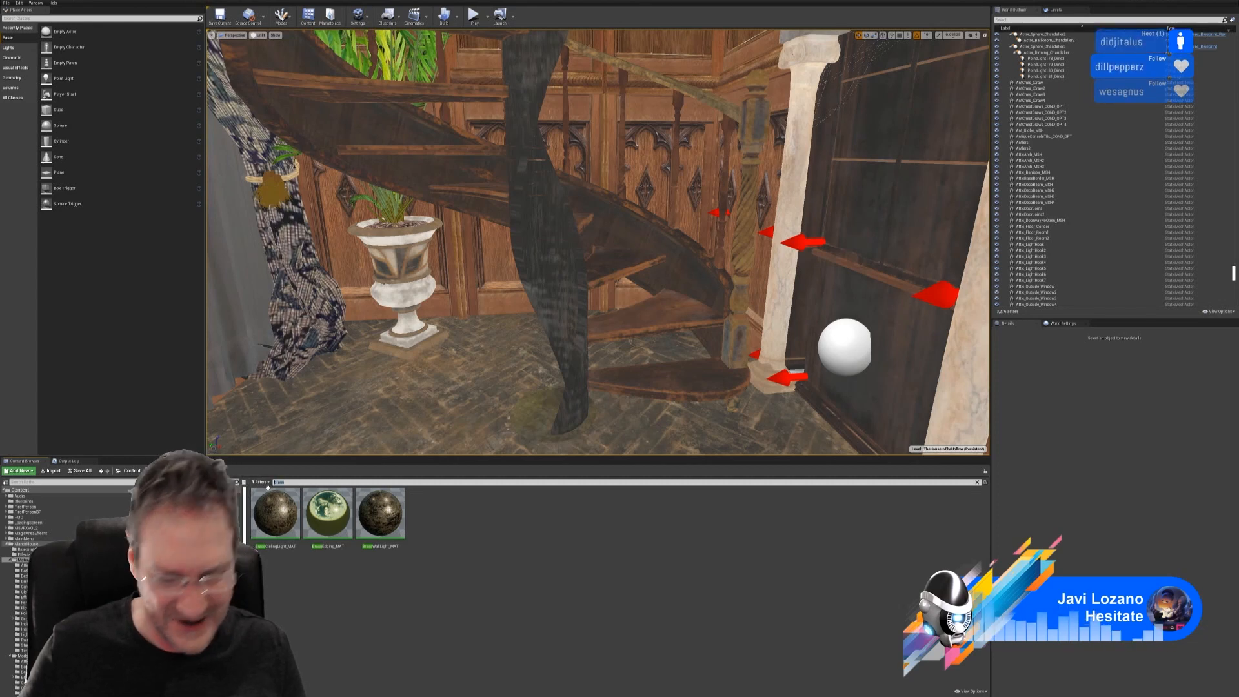
key("Escape")
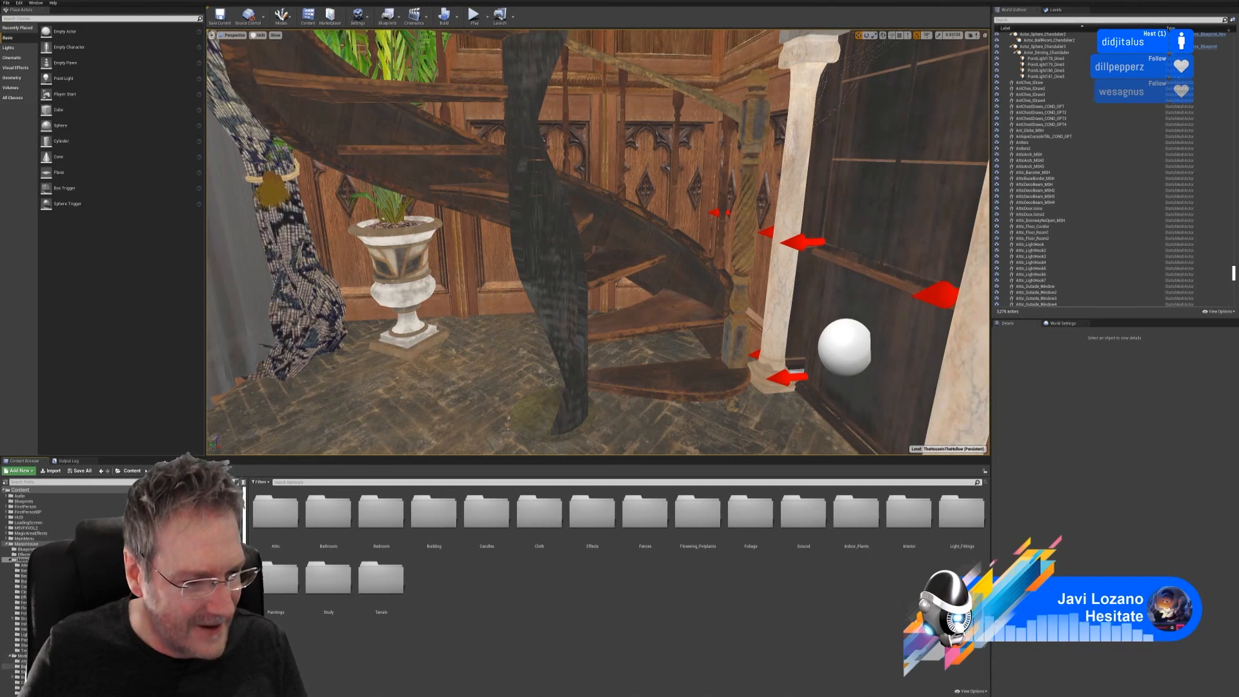
- Reopen the stairs disc mesh from the Attic models folder and move its editor window clear of the asset thumbnails
left_click(21, 661)
scroll(960, 676, "down", 3)
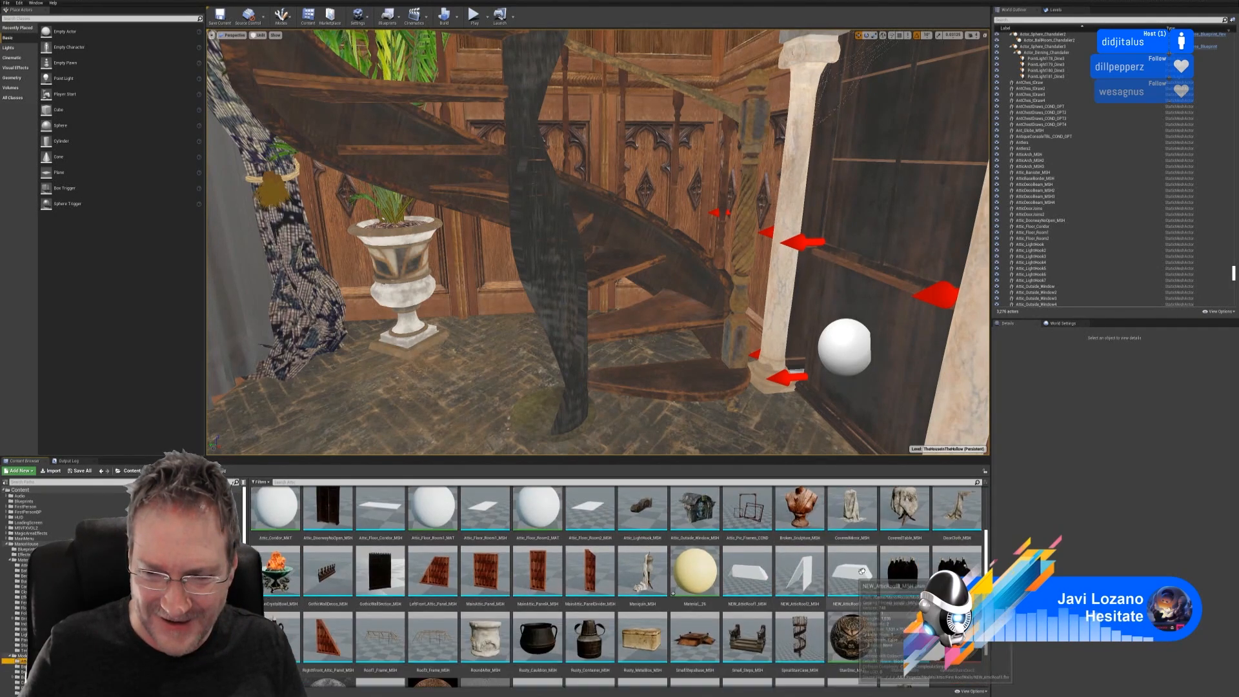
double_click(900, 603)
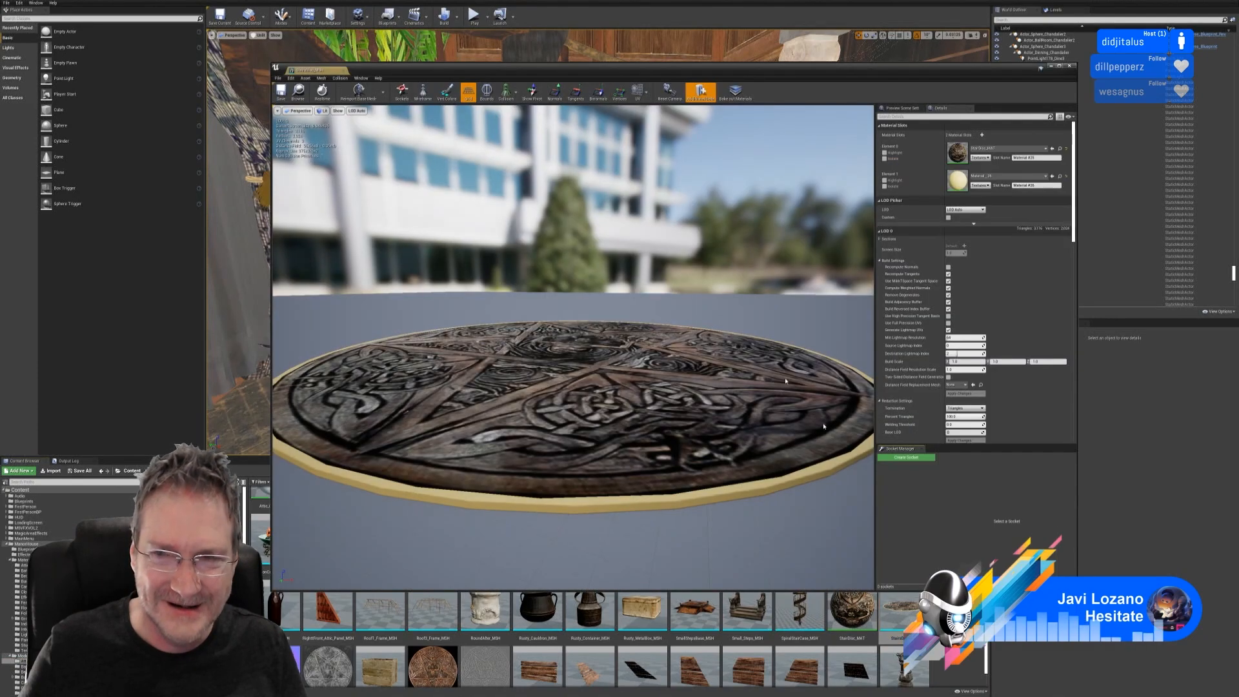
left_click_drag(490, 69, 524, 22)
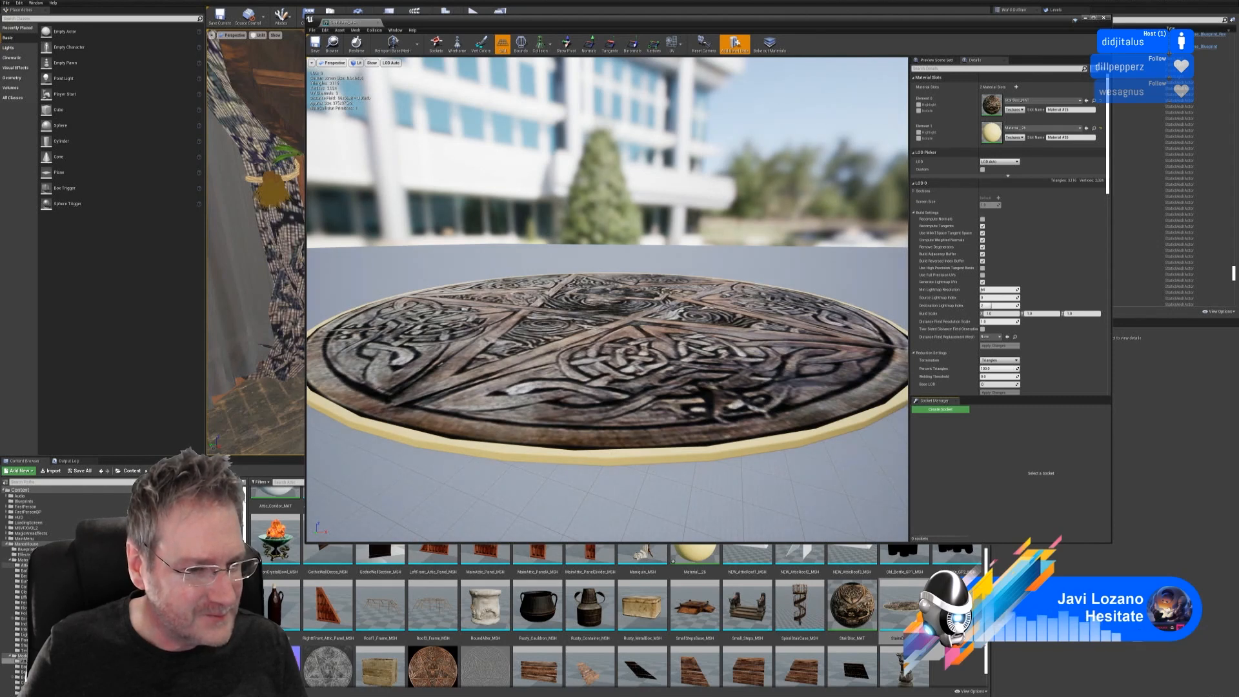
- Search the Materials folder for "brass" and move the mesh editor aside to uncover the matching materials
left_click(23, 559)
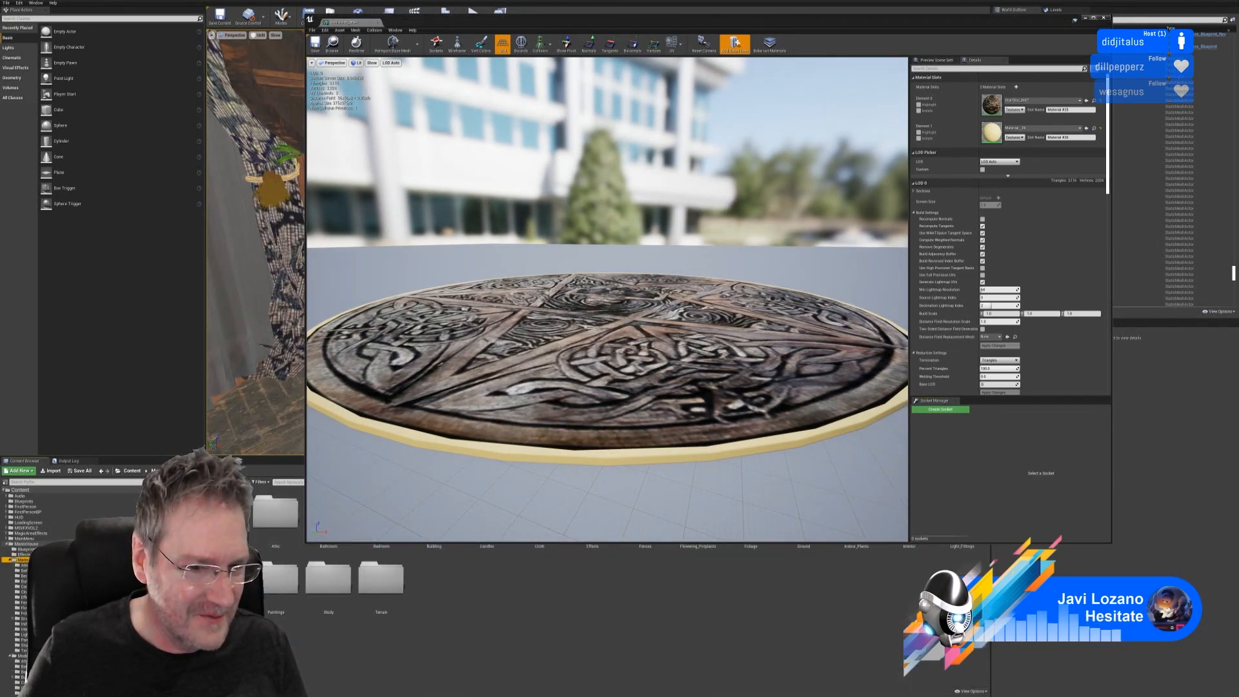
type("br")
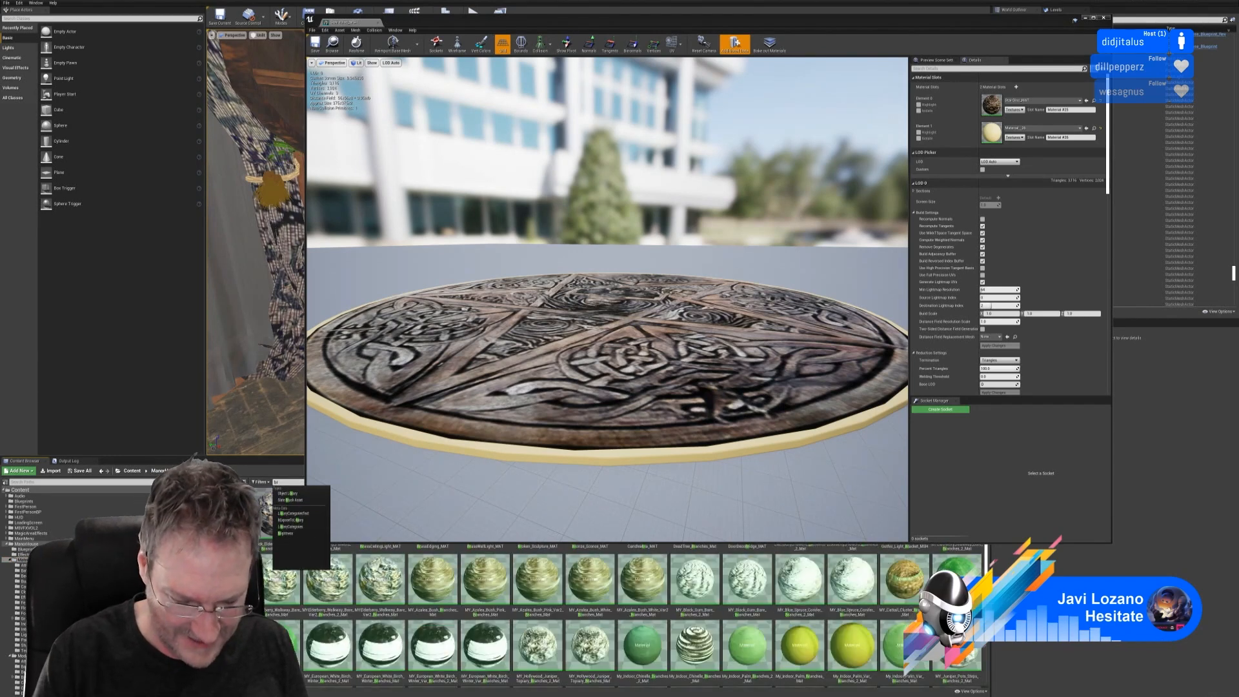
type("ass")
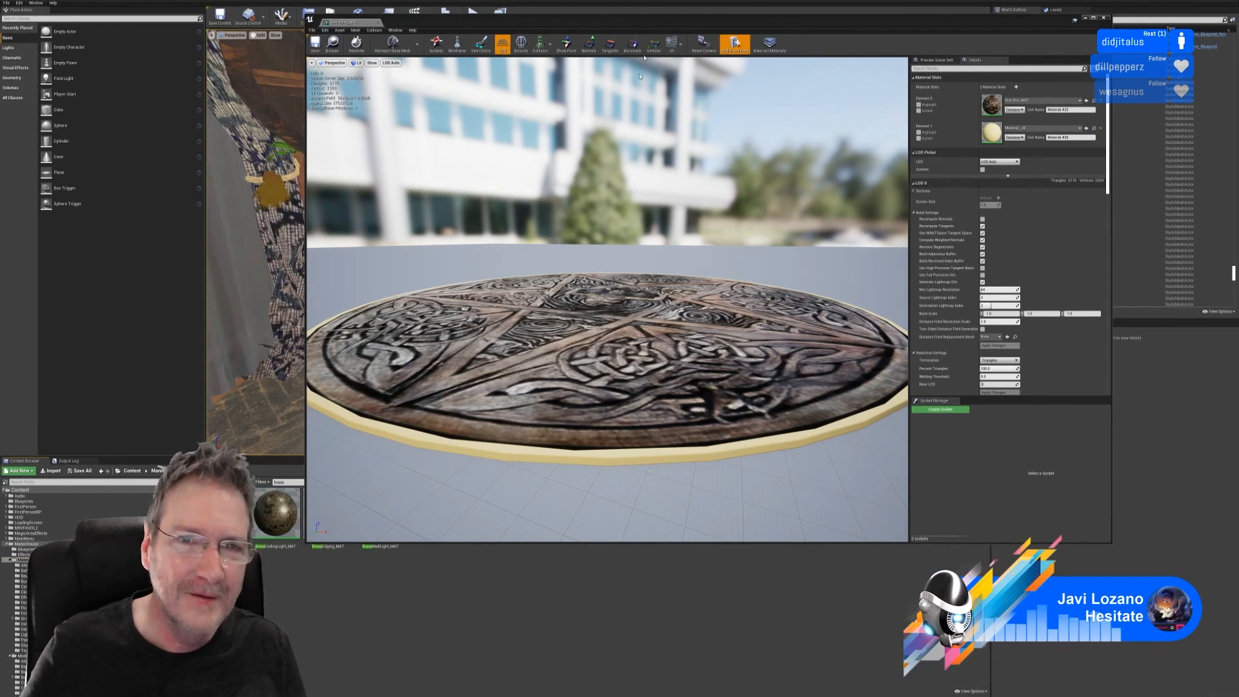
left_click_drag(629, 25, 706, 30)
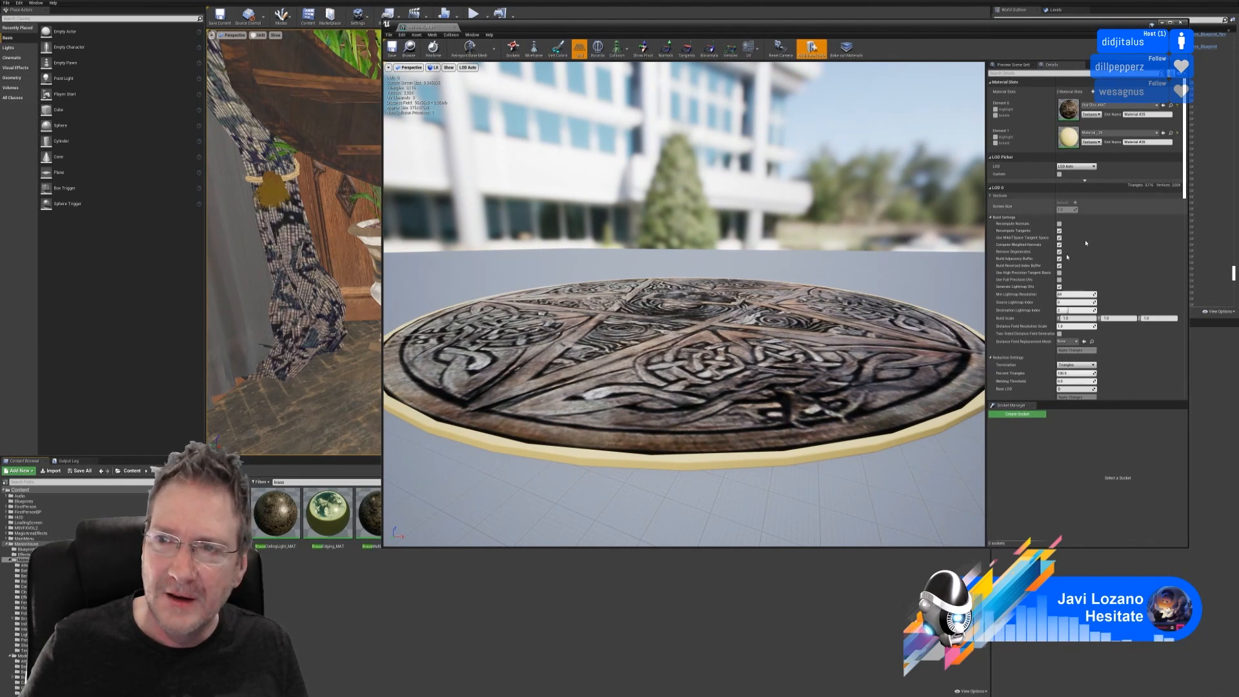
- Assign the brass edging material to the disc mesh's second material slot, Element 1
left_click_drag(338, 518, 320, 516)
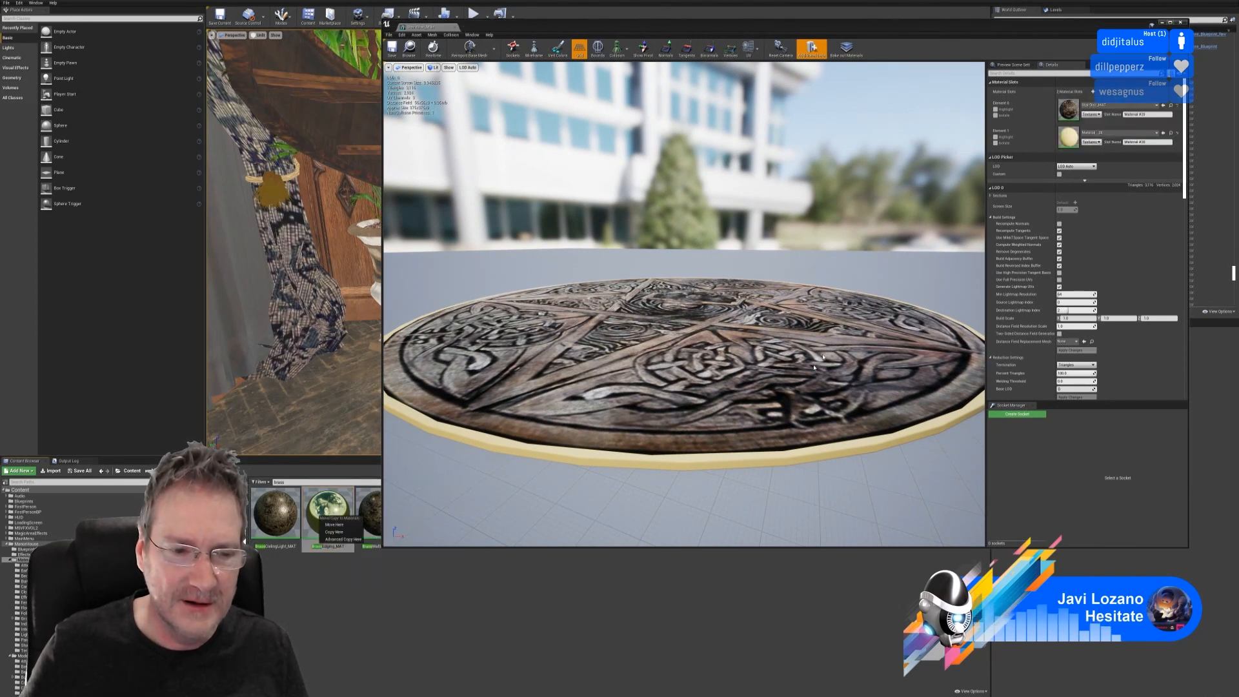
left_click(412, 608)
left_click(339, 516)
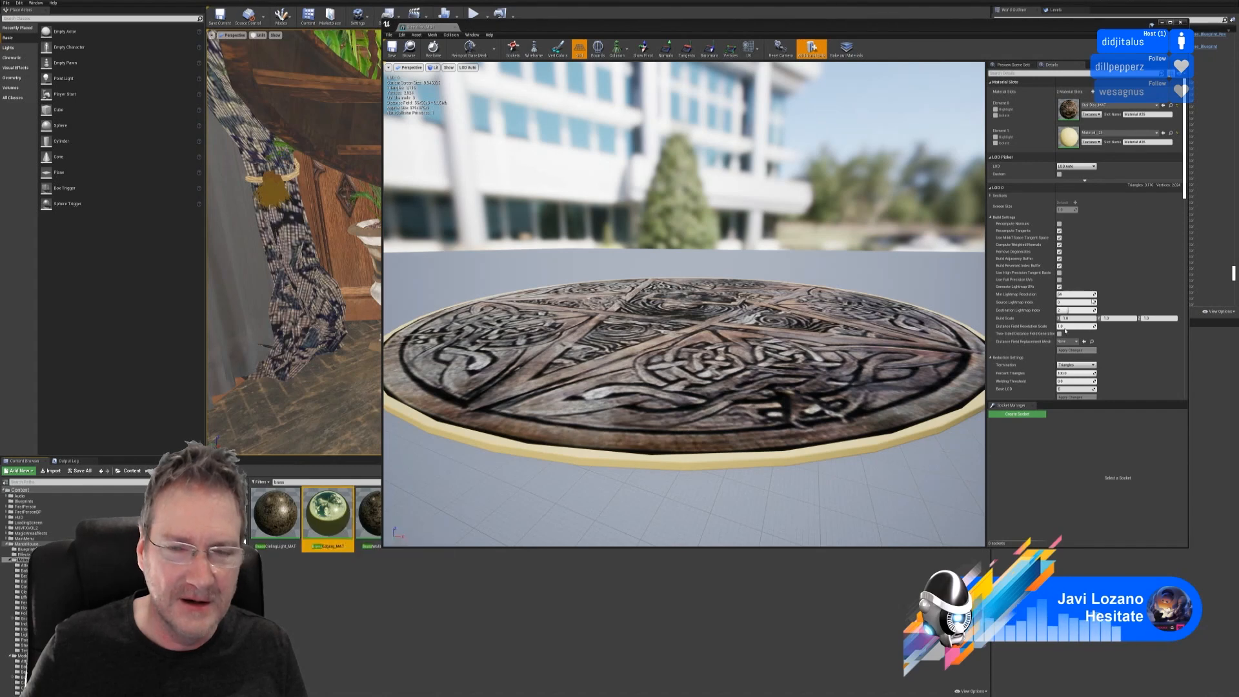
left_click(1163, 132)
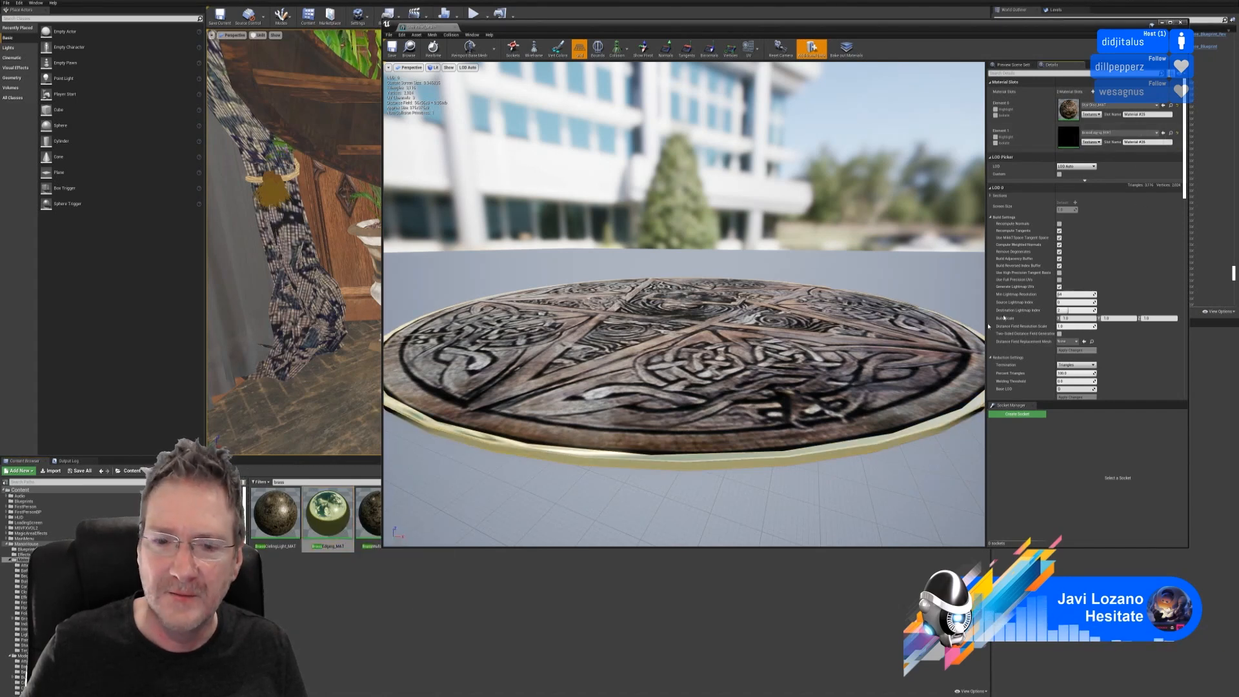
- Check the disc's brass rim from above, save the mesh and close its editor
left_click_drag(667, 369, 688, 503)
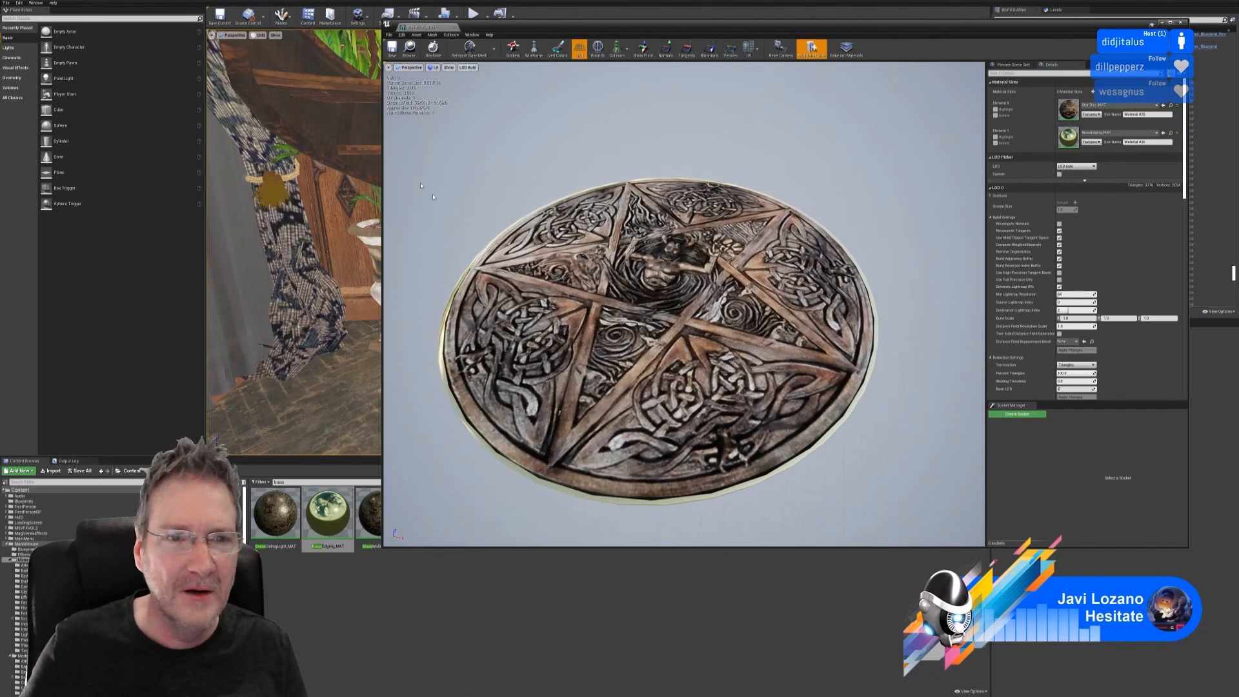
left_click(408, 51)
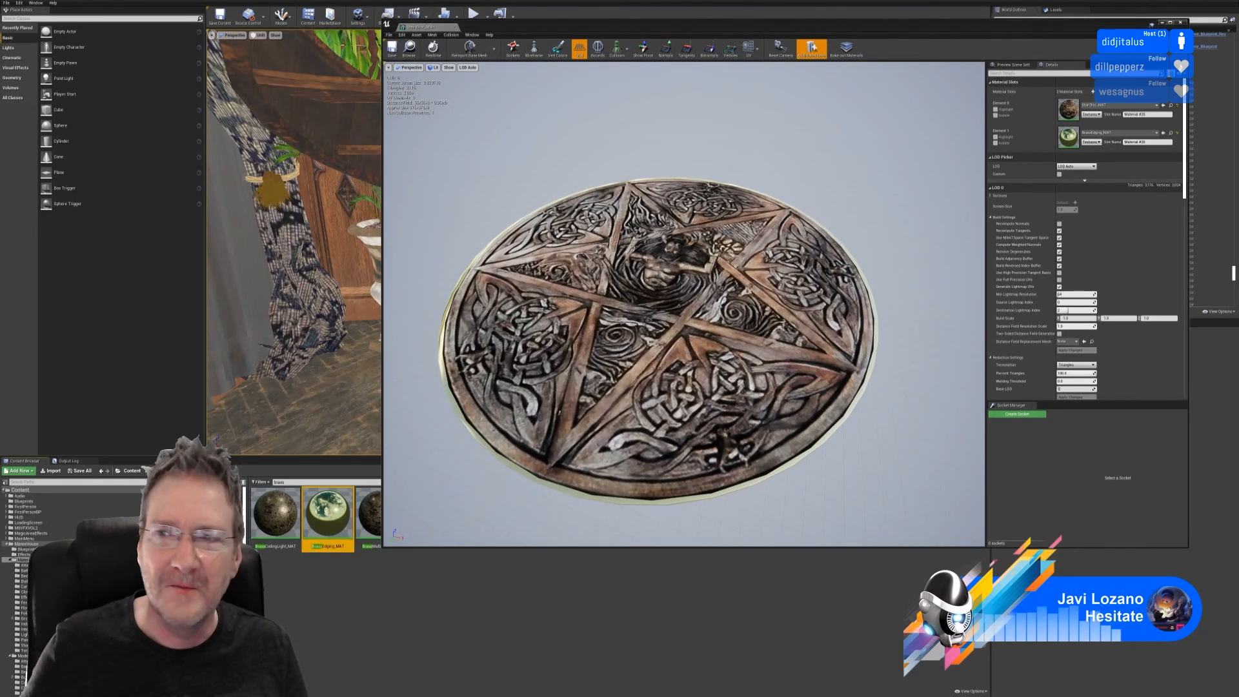
left_click(1181, 23)
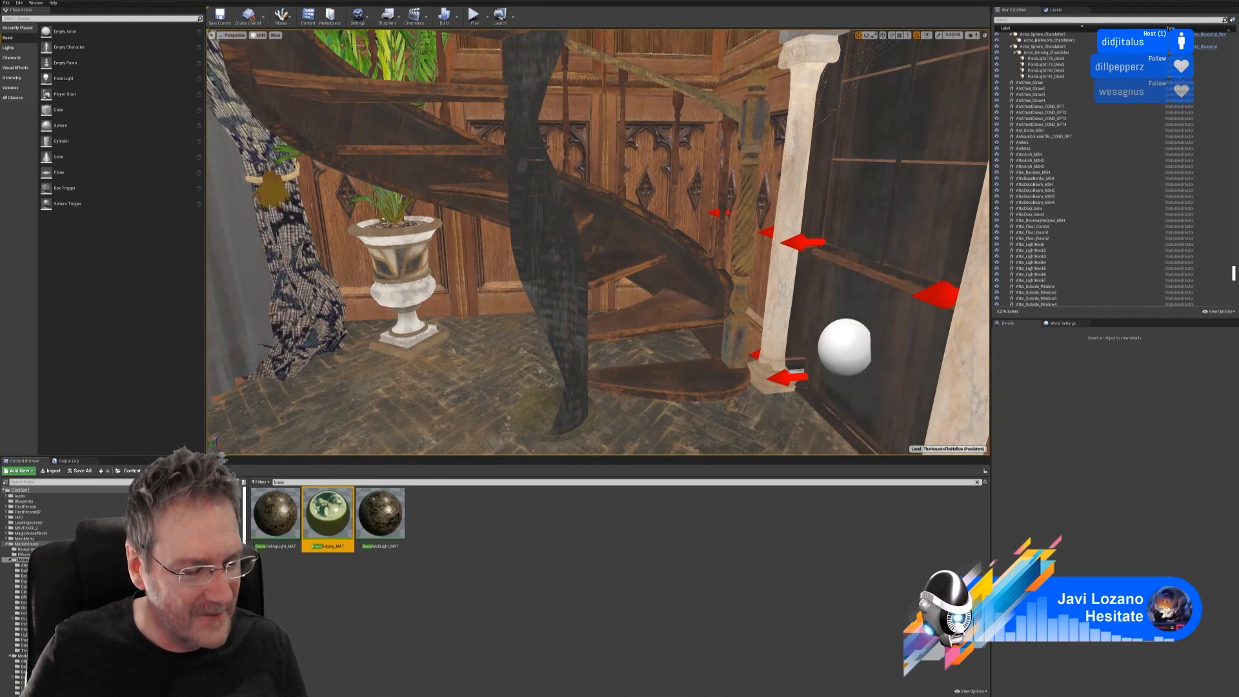
- Return to the Attic models folder, clear the "brass" search and locate the stairs disc mesh
left_click(23, 660)
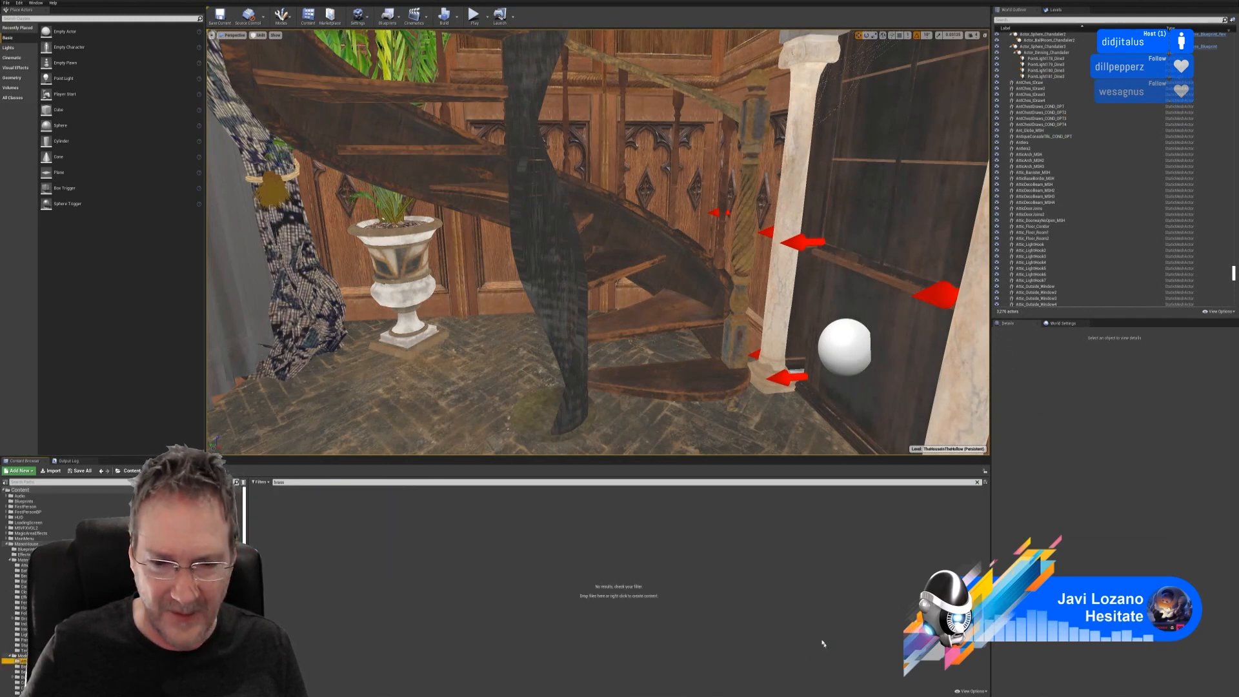
left_click(277, 482)
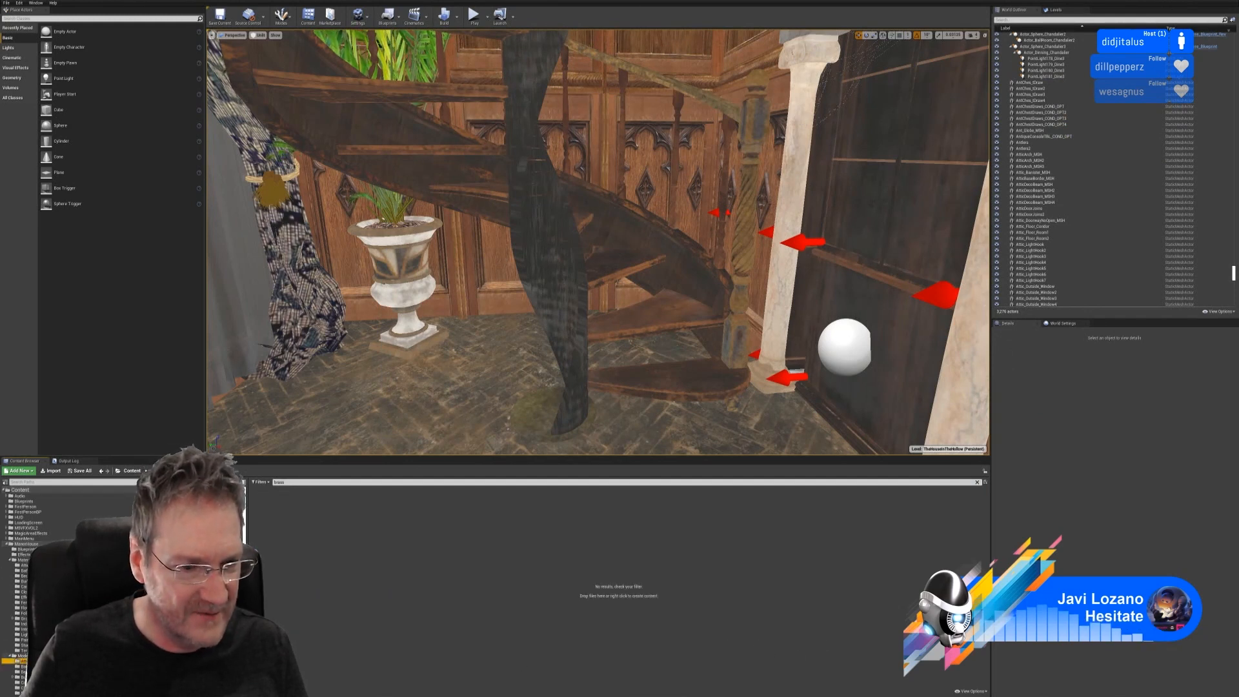
key("BackSpace")
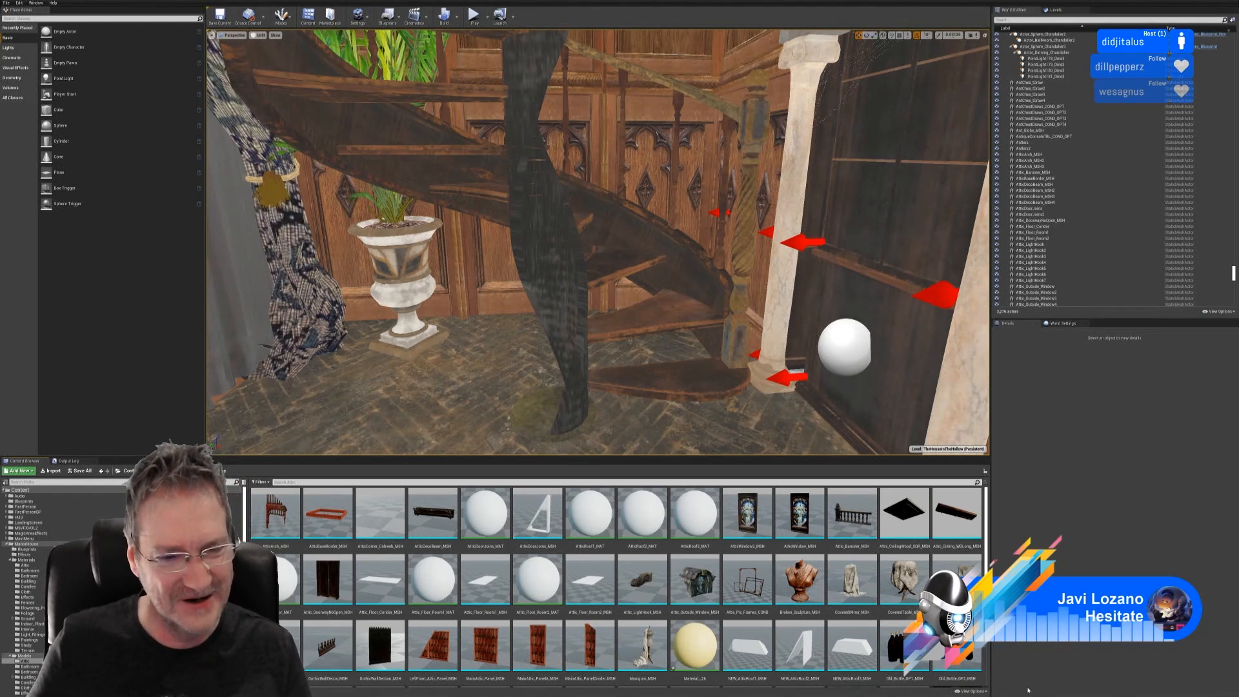
scroll(823, 585, "down", 2)
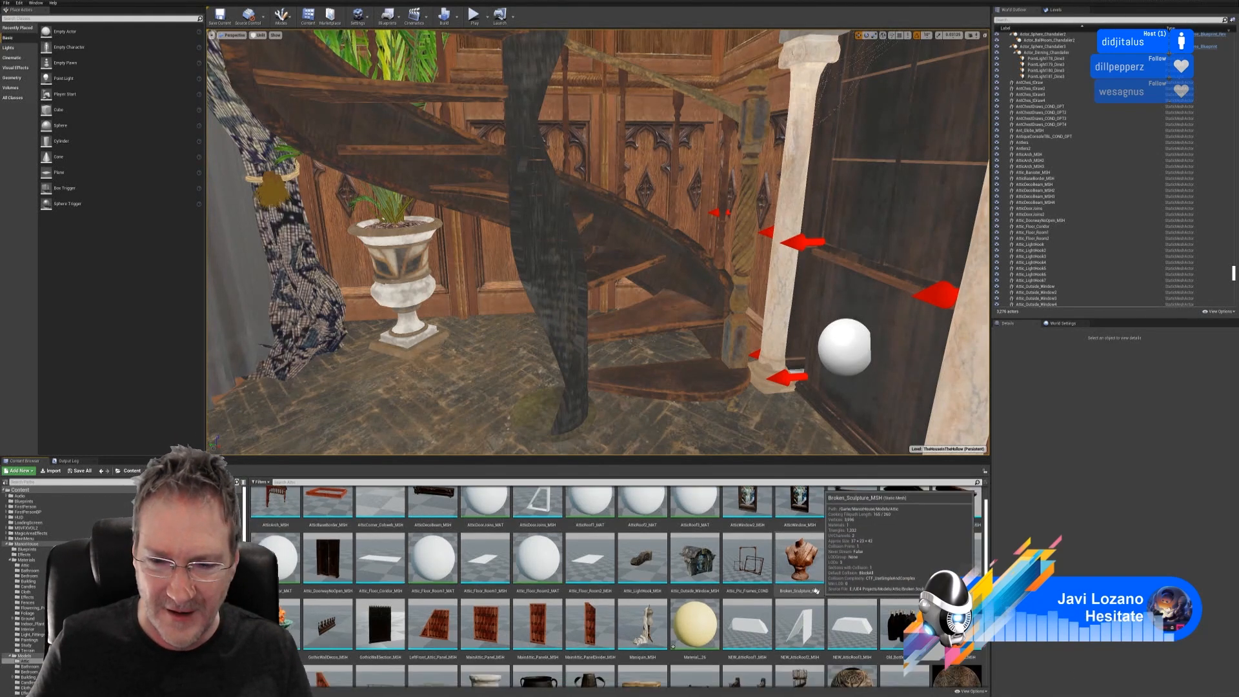
scroll(822, 585, "down", 1)
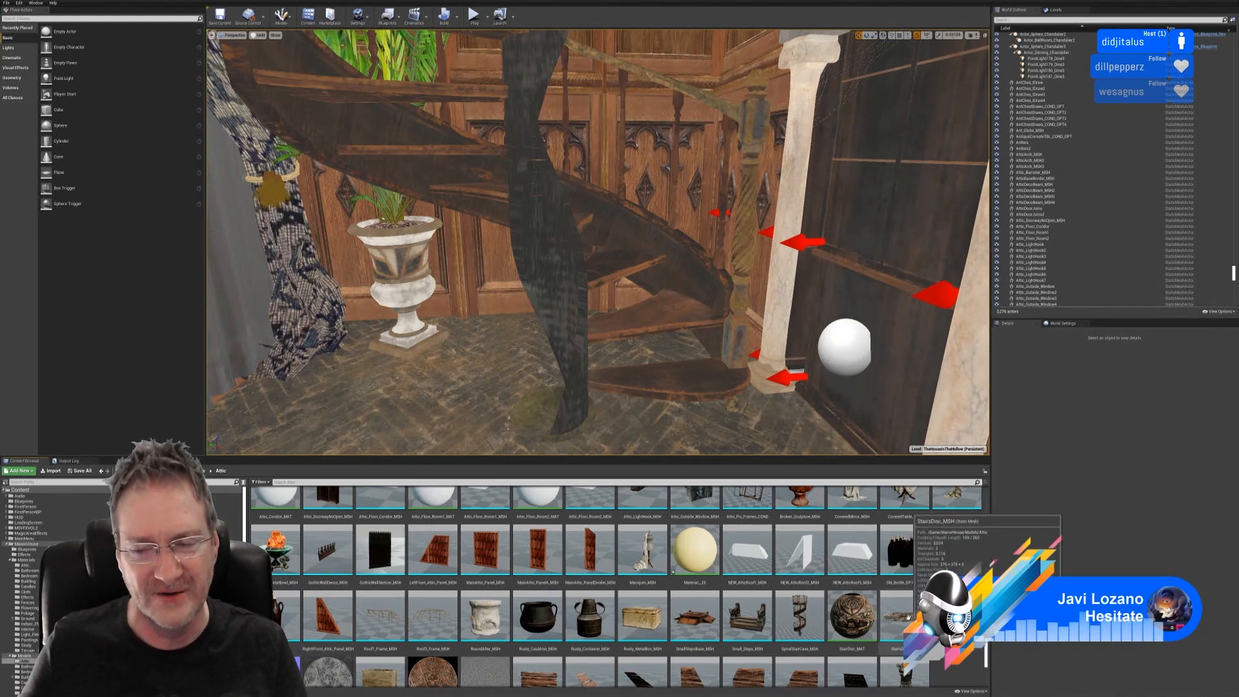
- Place the stairs disc mesh on the floor under the spiral staircase and lower it slightly into the floor
left_click_drag(908, 617, 574, 413)
right_click_drag(574, 413, 555, 482)
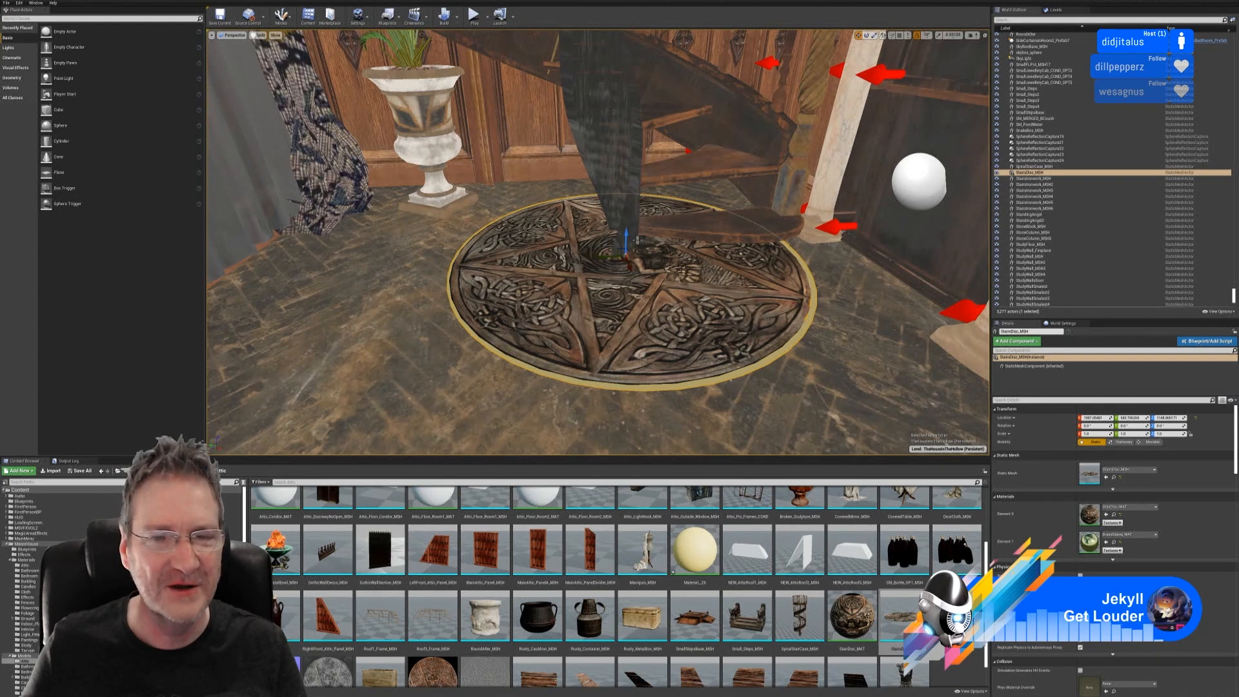
mouse_move(626, 238)
left_mouse_down()
mouse_move(610, 262)
mouse_move(623, 258)
left_mouse_up()
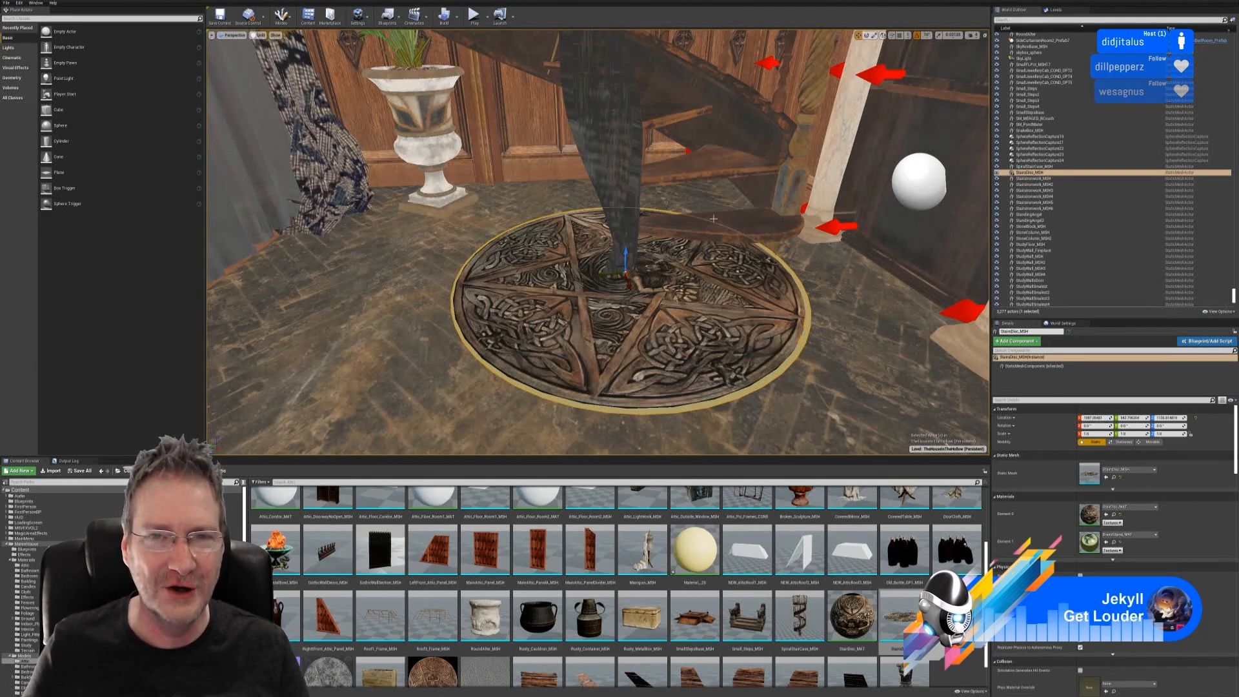
mouse_move(713, 219)
right_mouse_down()
mouse_move(759, 239)
mouse_move(713, 205)
right_mouse_up()
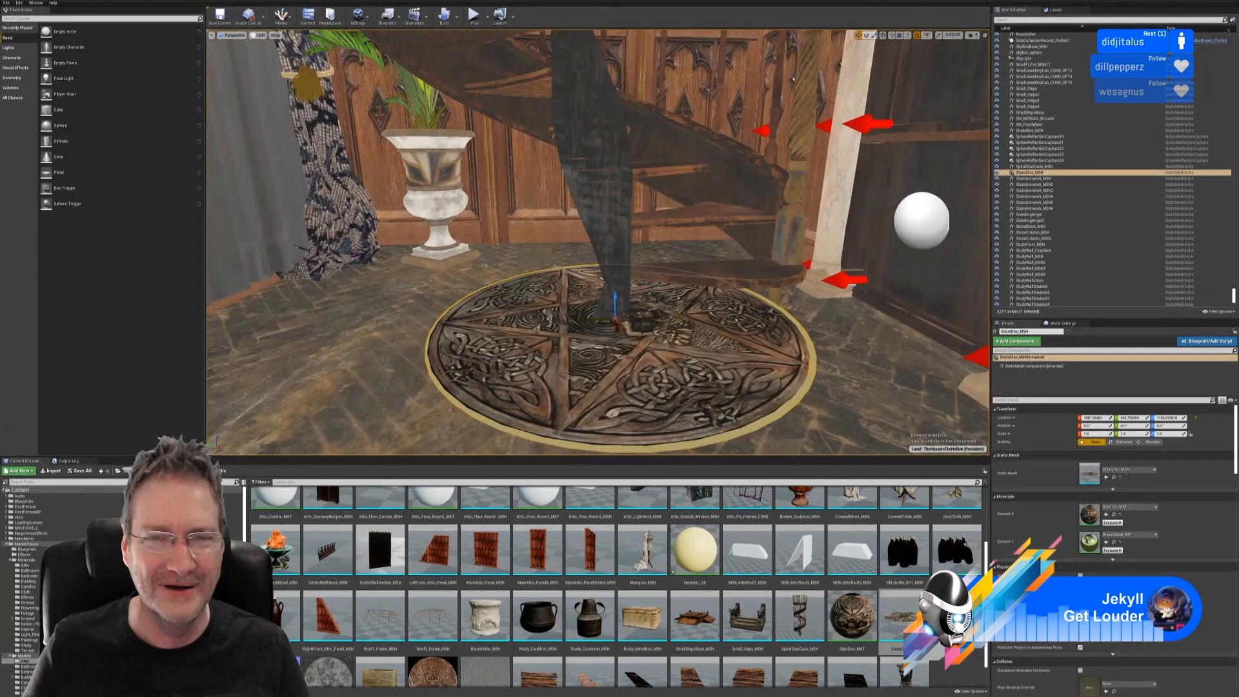
- Try raising the spiral staircase so its round base shows above the disc, and undo the move
left_click(612, 203)
mouse_move(612, 203)
right_mouse_down()
mouse_move(644, 219)
mouse_move(592, 216)
right_mouse_up()
right_click_drag(642, 429, 401, 360)
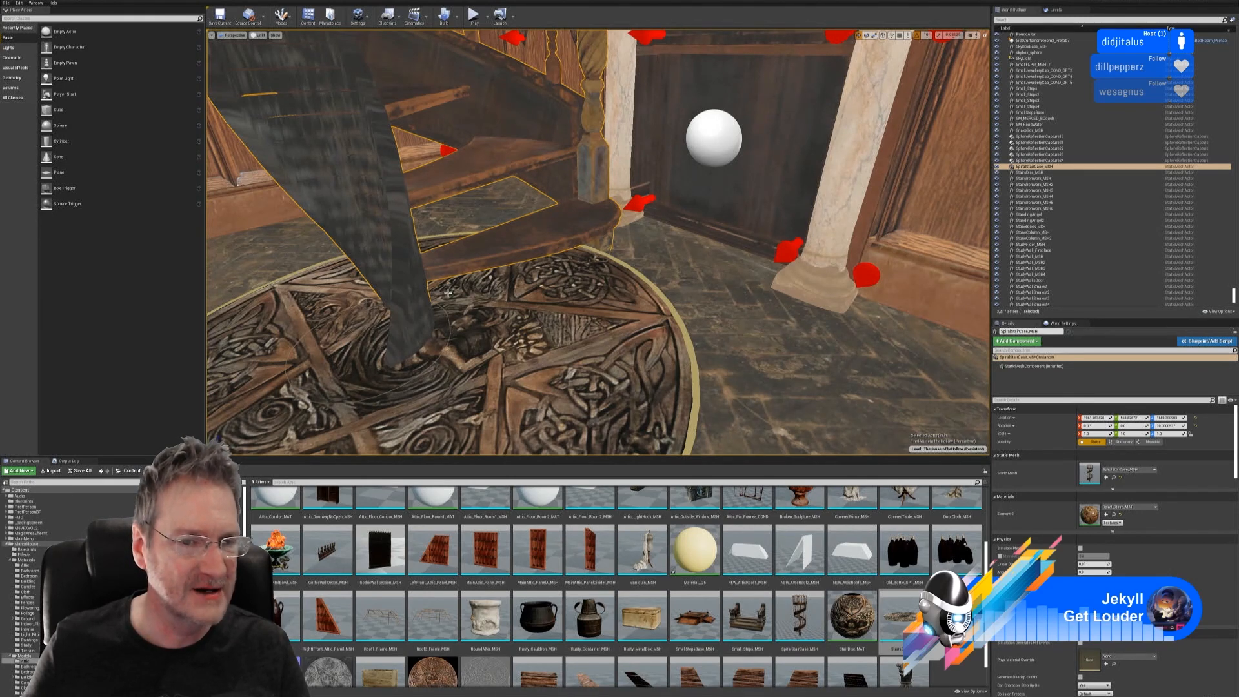
key("Escape")
right_click_drag(516, 388, 496, 336)
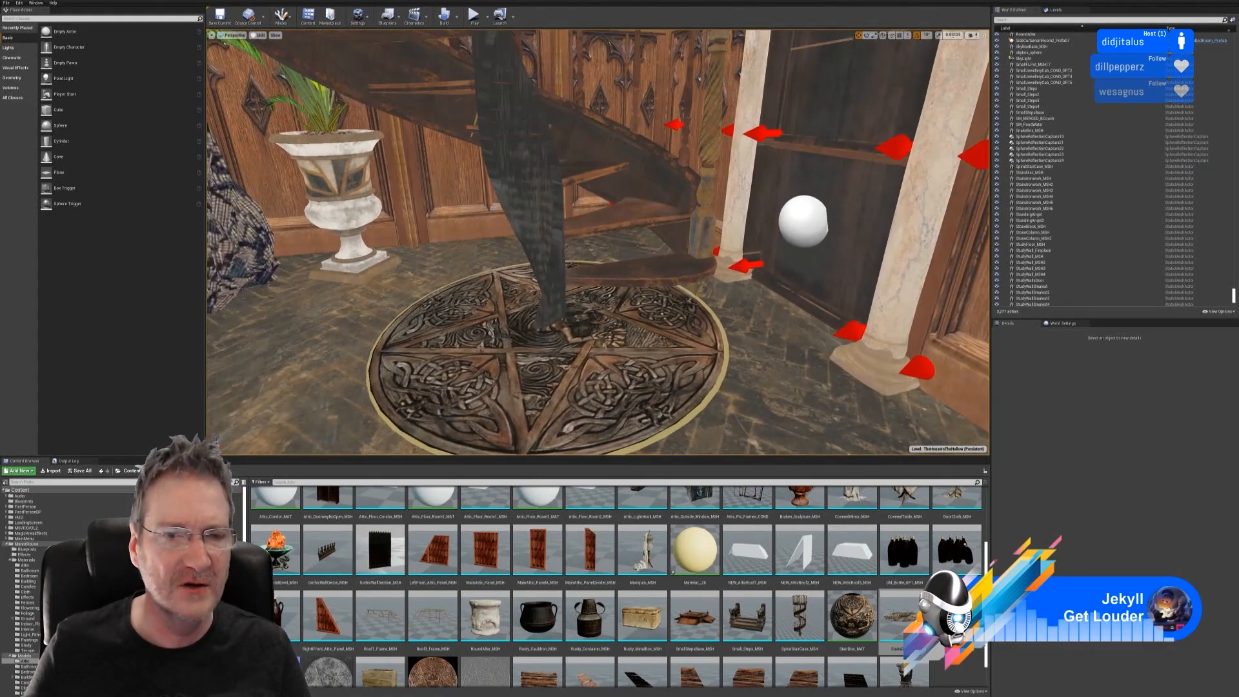
left_click(545, 252)
right_click_drag(545, 252, 546, 212)
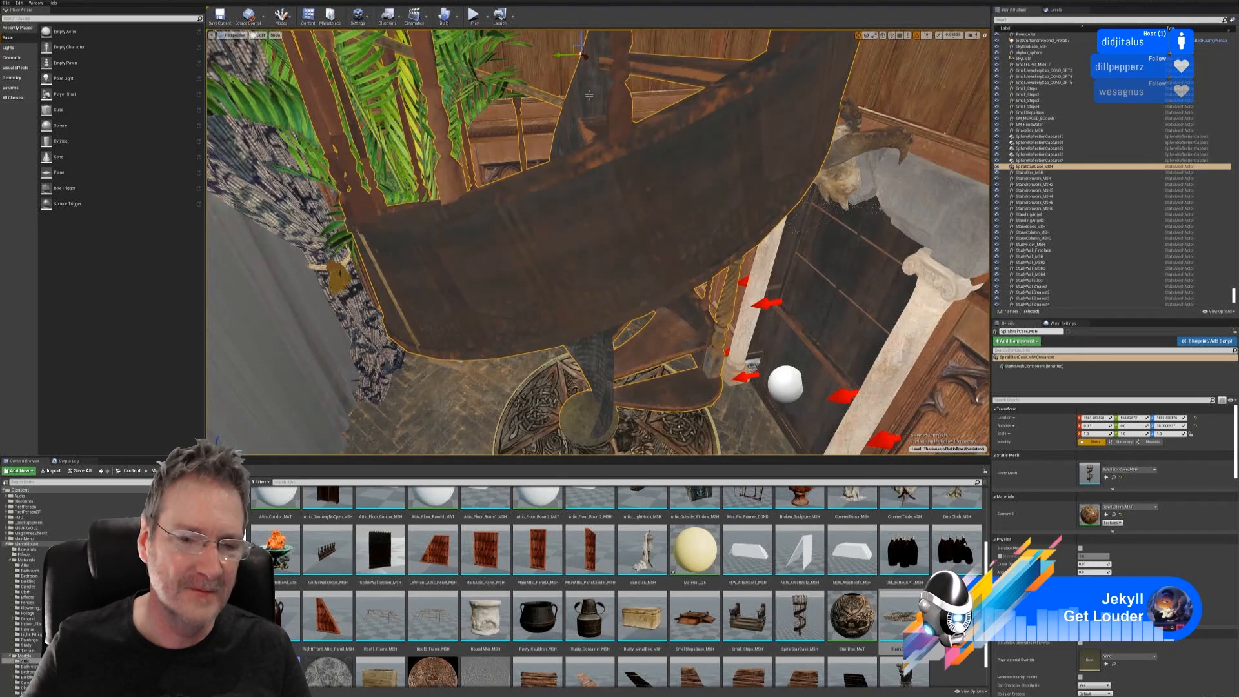
right_click_drag(546, 212, 561, 285)
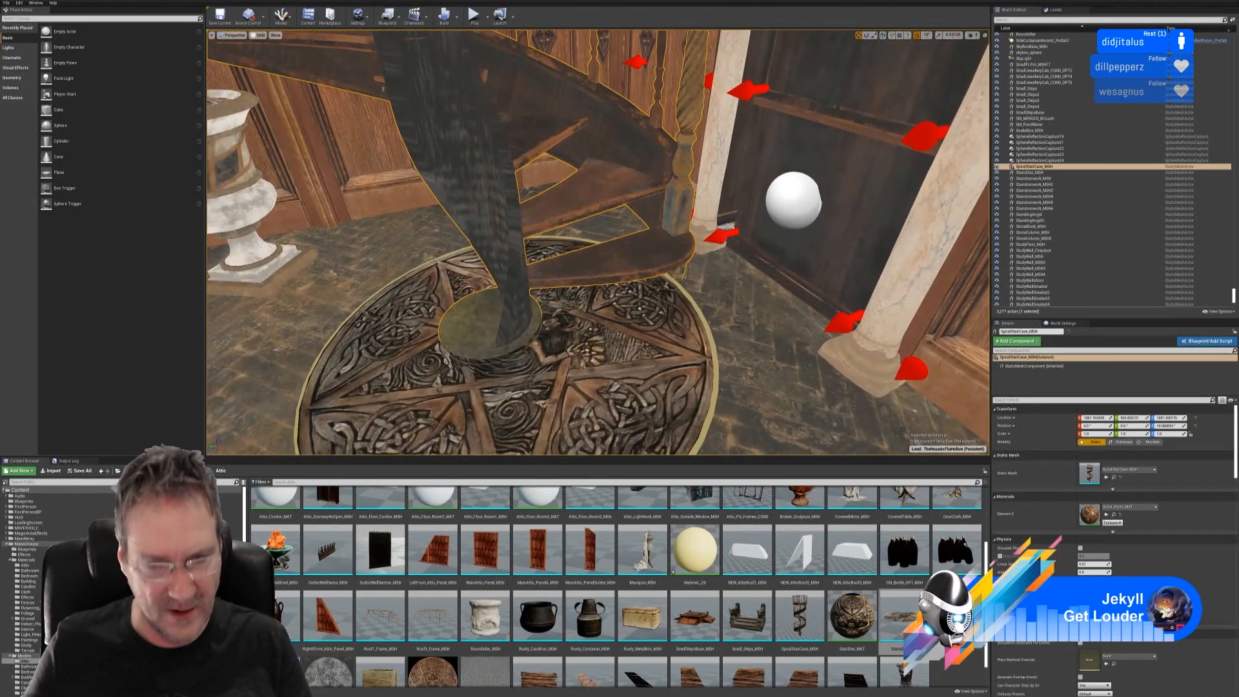
key("ctrl+z")
key("Escape")
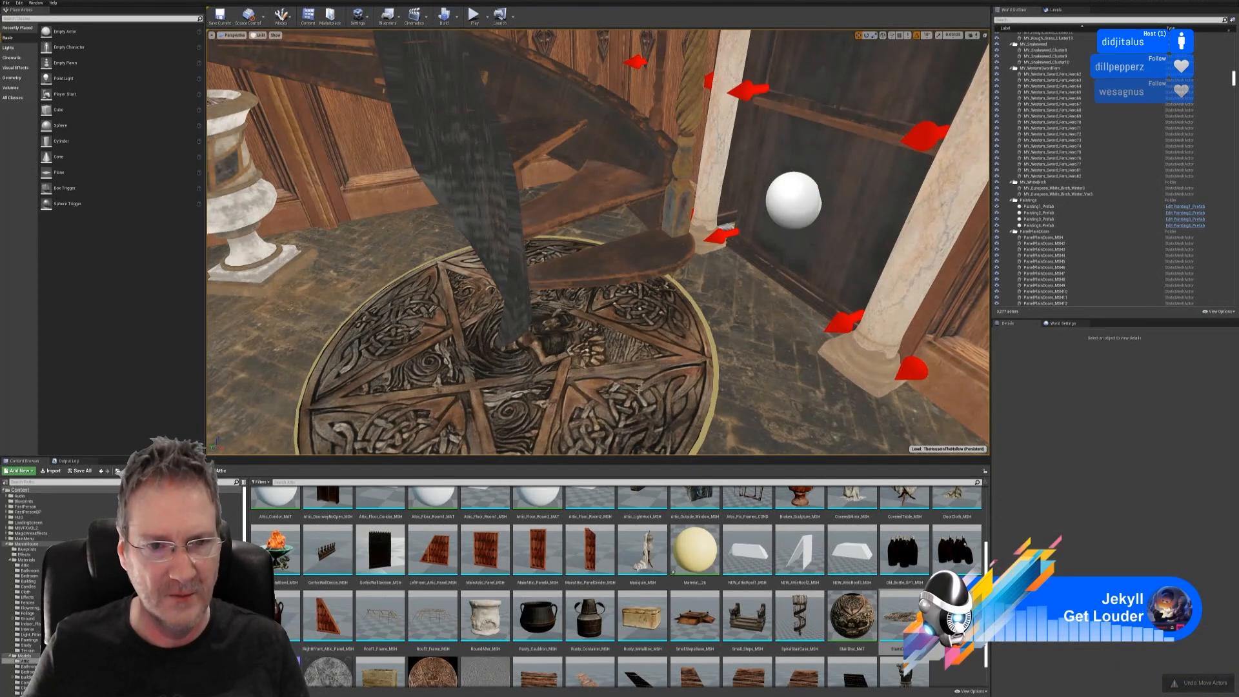
- Select the stairs disc and shift it horizontally so its centre sits under the staircase's central pole
right_click_drag(637, 411, 618, 421)
left_click(616, 364)
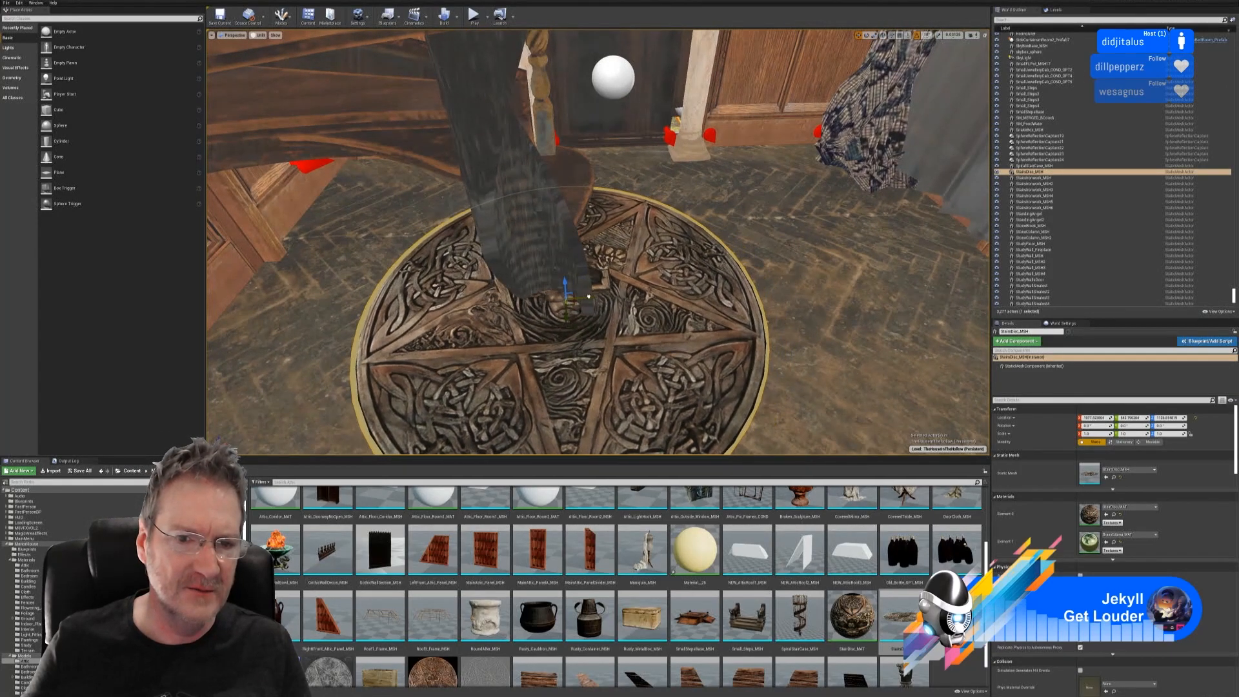
mouse_move(687, 316)
right_mouse_down()
mouse_move(652, 329)
mouse_move(693, 330)
mouse_move(671, 325)
right_mouse_up()
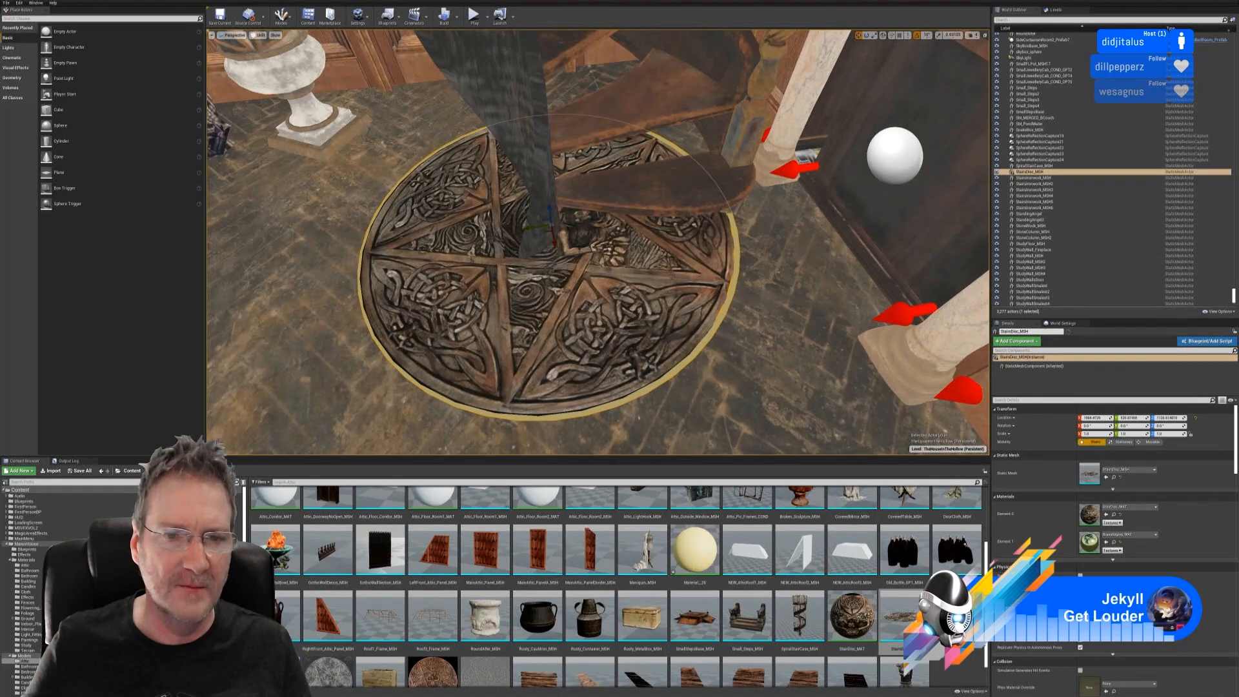
right_click_drag(670, 326, 672, 246)
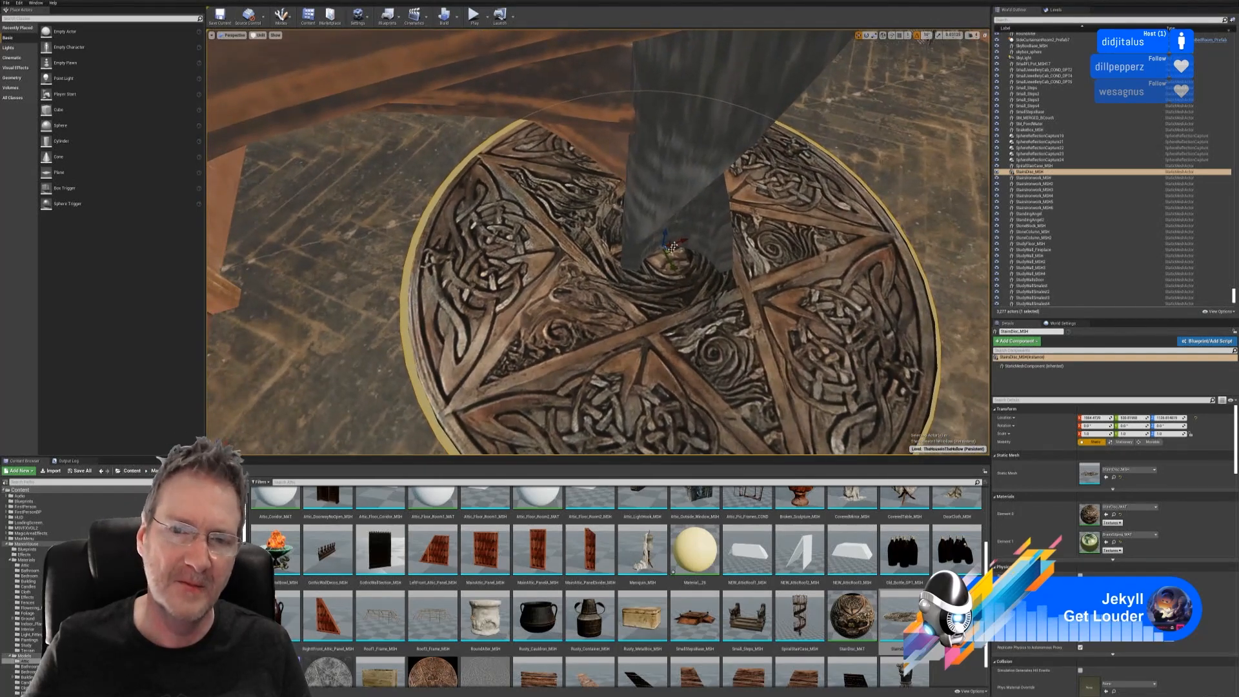
left_click_drag(680, 238, 689, 241)
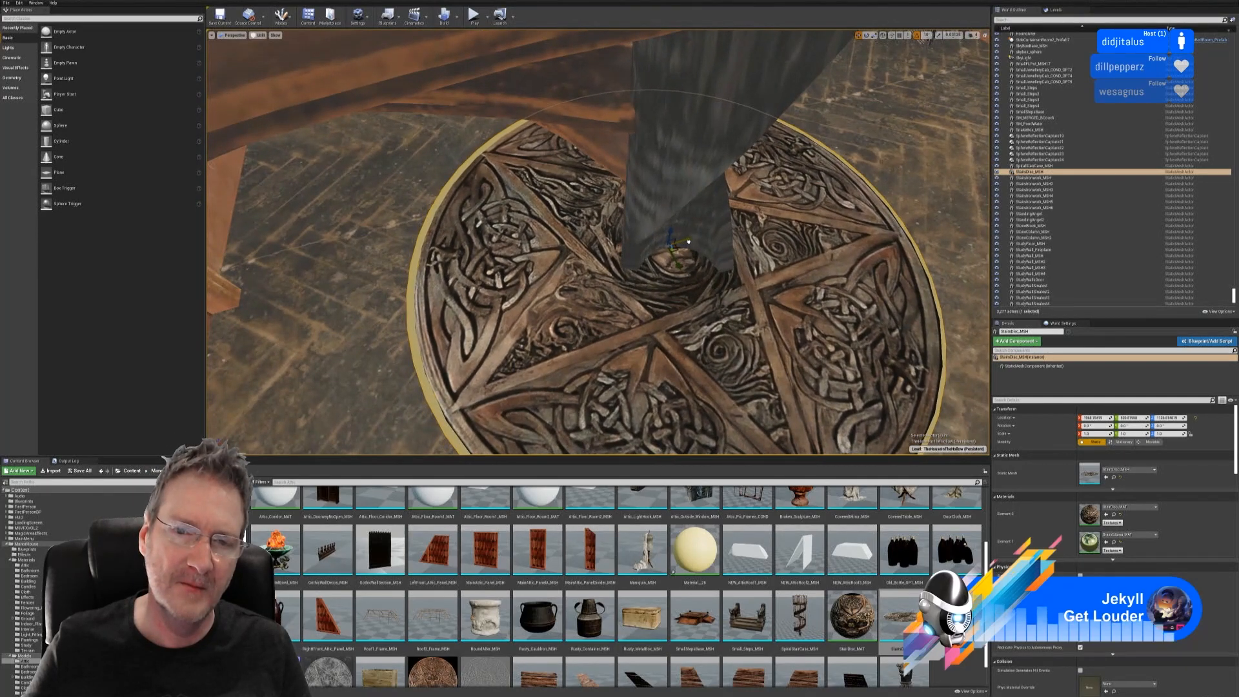
mouse_move(688, 241)
right_mouse_down()
mouse_move(679, 254)
mouse_move(675, 230)
mouse_move(710, 223)
mouse_move(671, 234)
right_mouse_up()
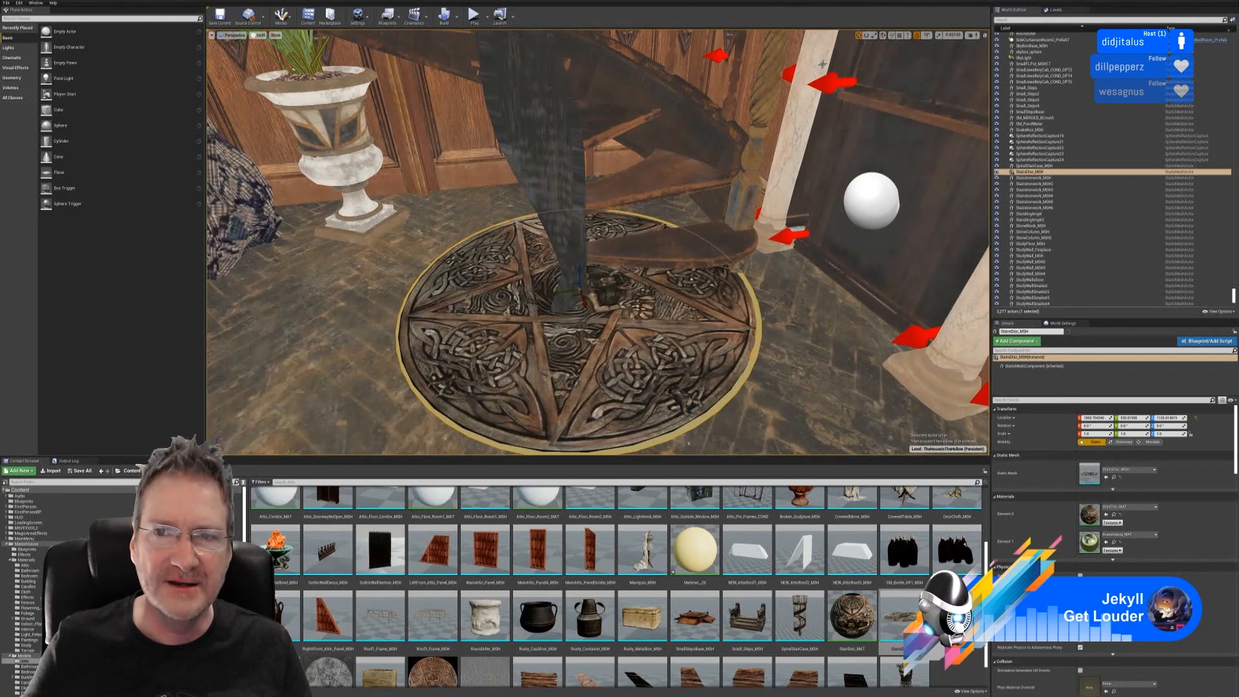
- Rotate the stairs disc about its vertical axis and nudge it sideways to realign it with the pole
key("e")
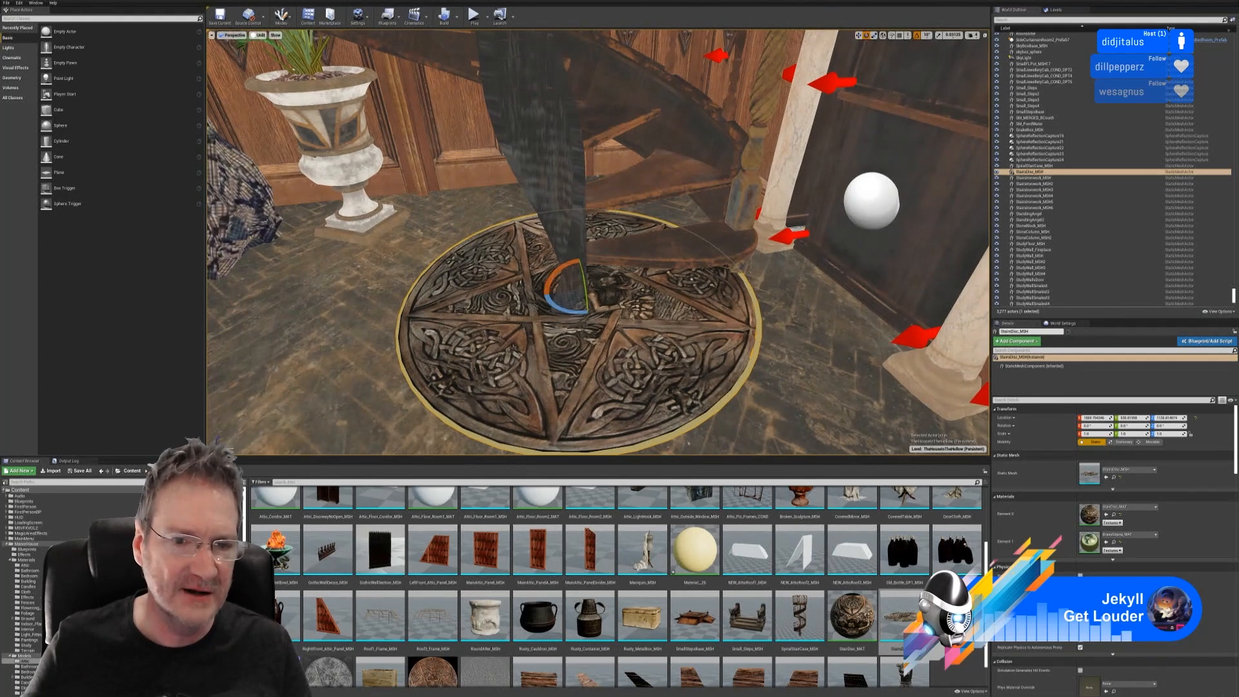
left_click_drag(567, 311, 587, 266)
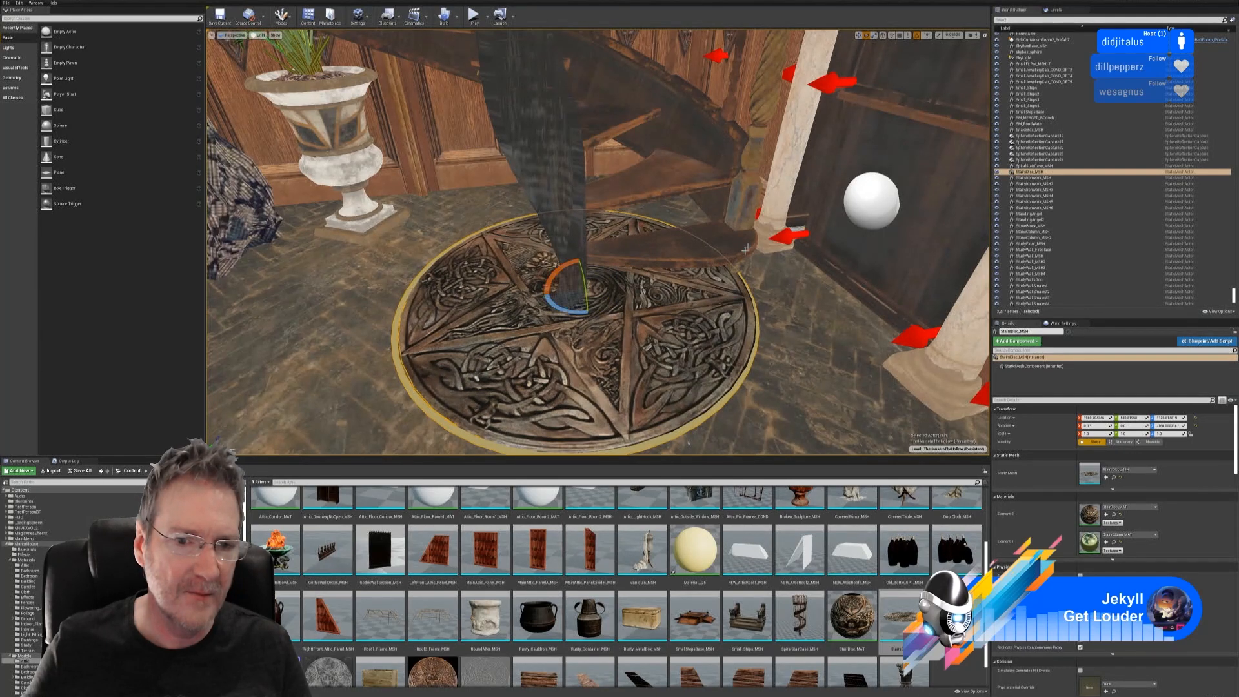
left_click(858, 35)
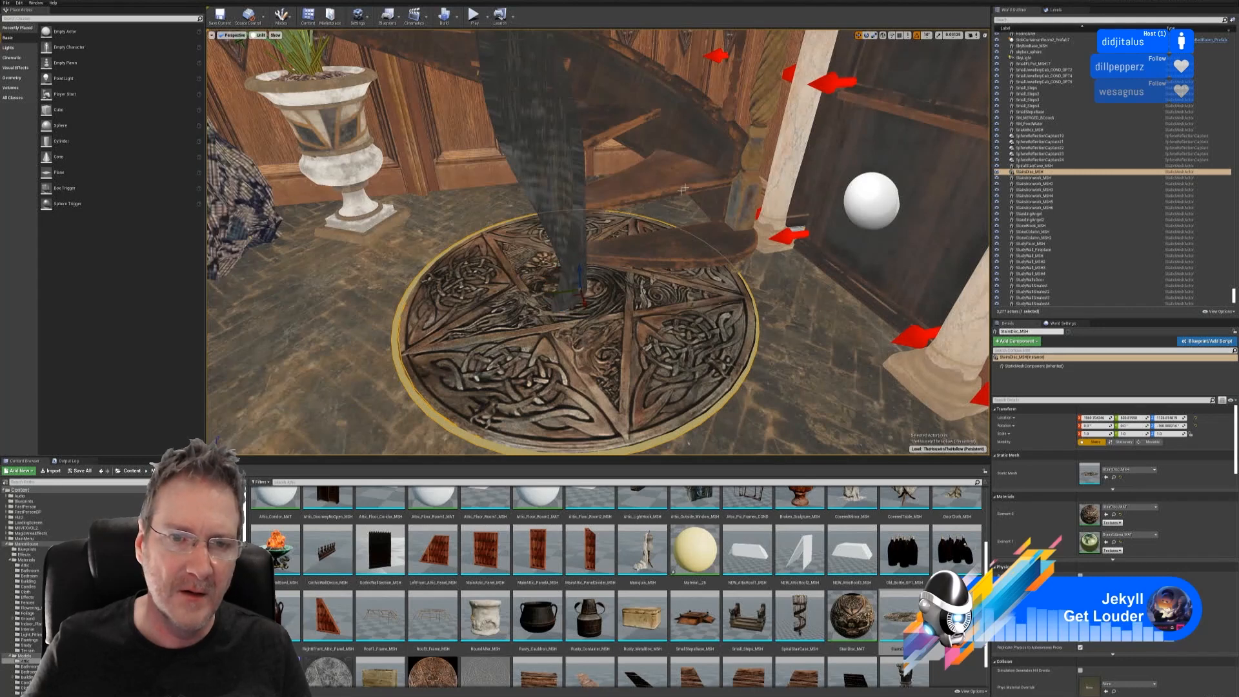
left_click_drag(561, 292, 547, 294)
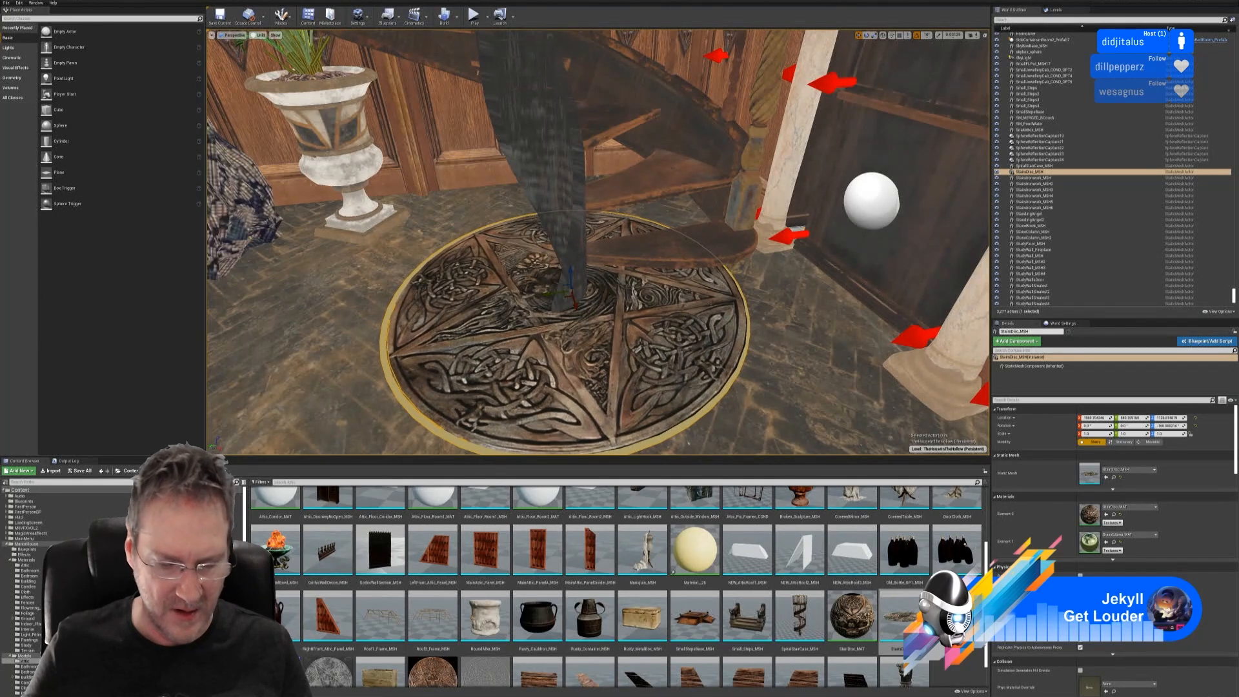
key("Escape")
right_click_drag(548, 294, 487, 341)
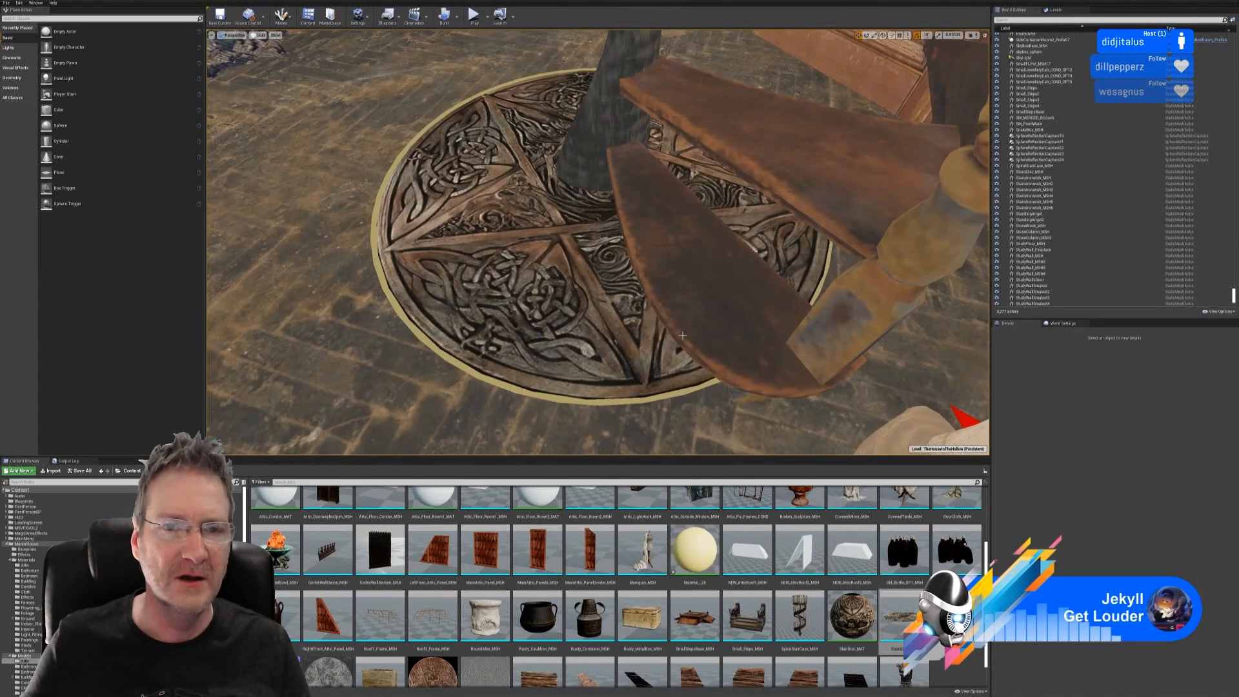
- Turn the stairs disc further about its vertical axis and re-centre it around the foot of the pole
left_click(527, 265)
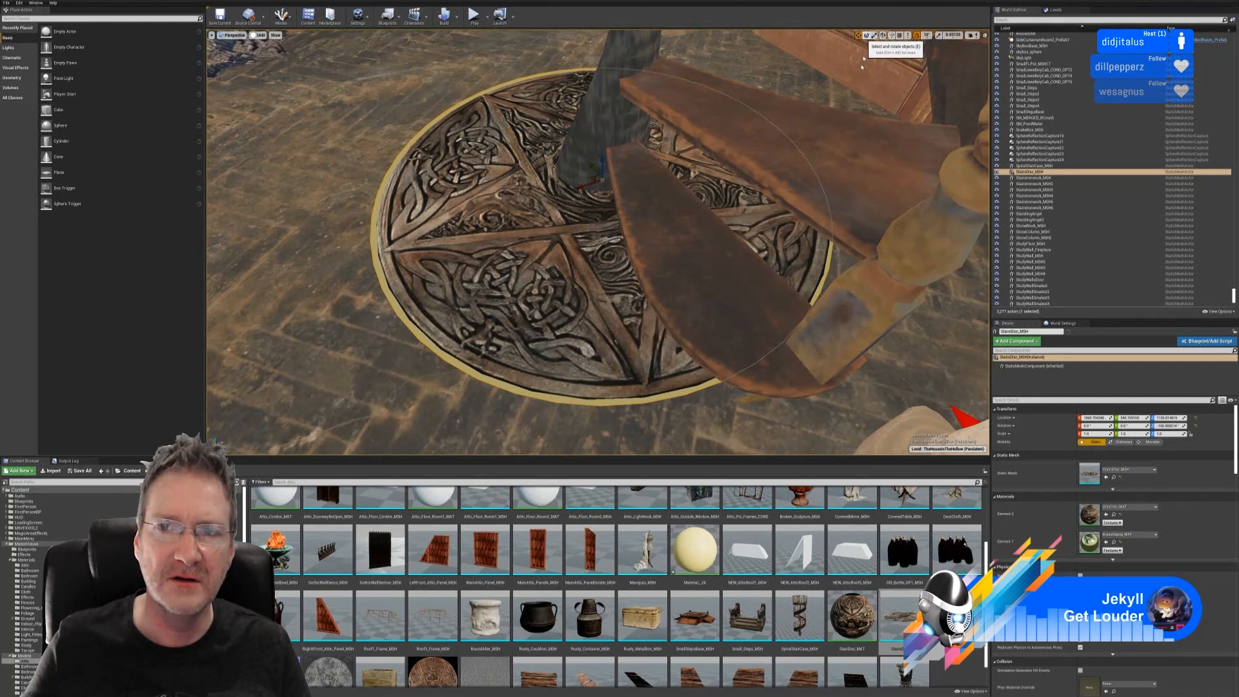
left_click(872, 36)
mouse_move(590, 205)
left_mouse_down()
mouse_move(626, 201)
mouse_move(614, 205)
left_mouse_up()
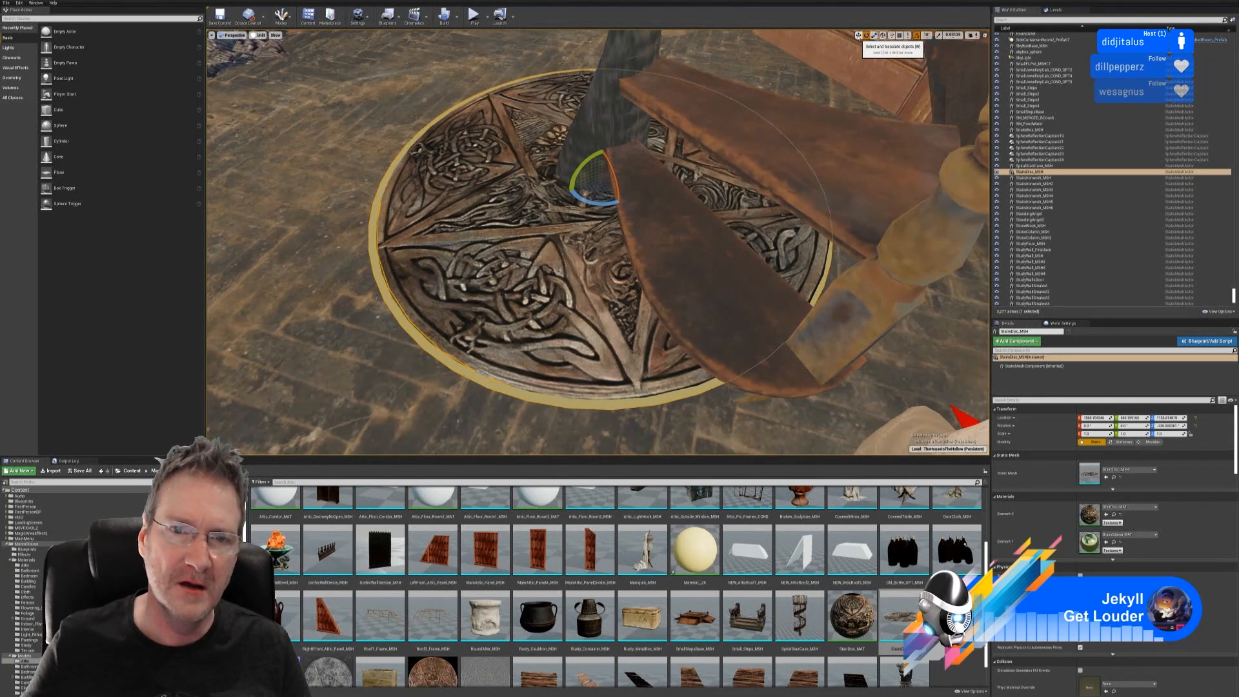
left_click(858, 35)
right_click_drag(597, 242, 590, 242)
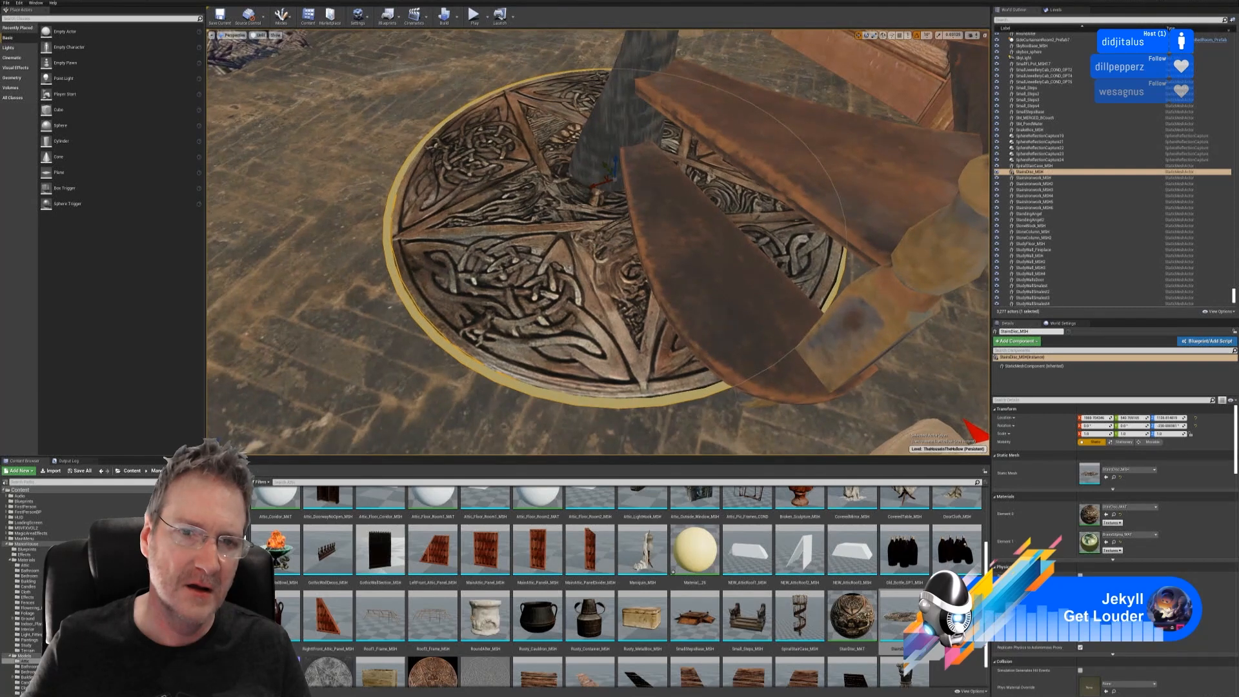
left_click_drag(592, 189, 598, 155)
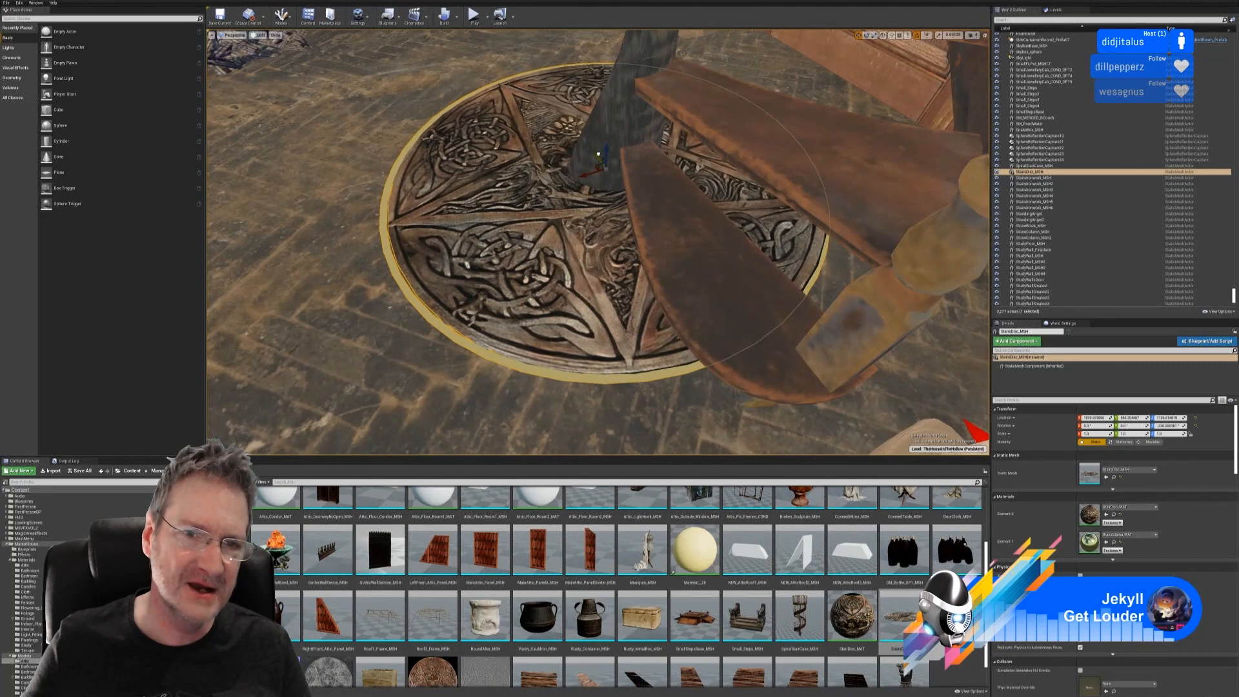
right_click_drag(598, 155, 541, 132)
key("Escape")
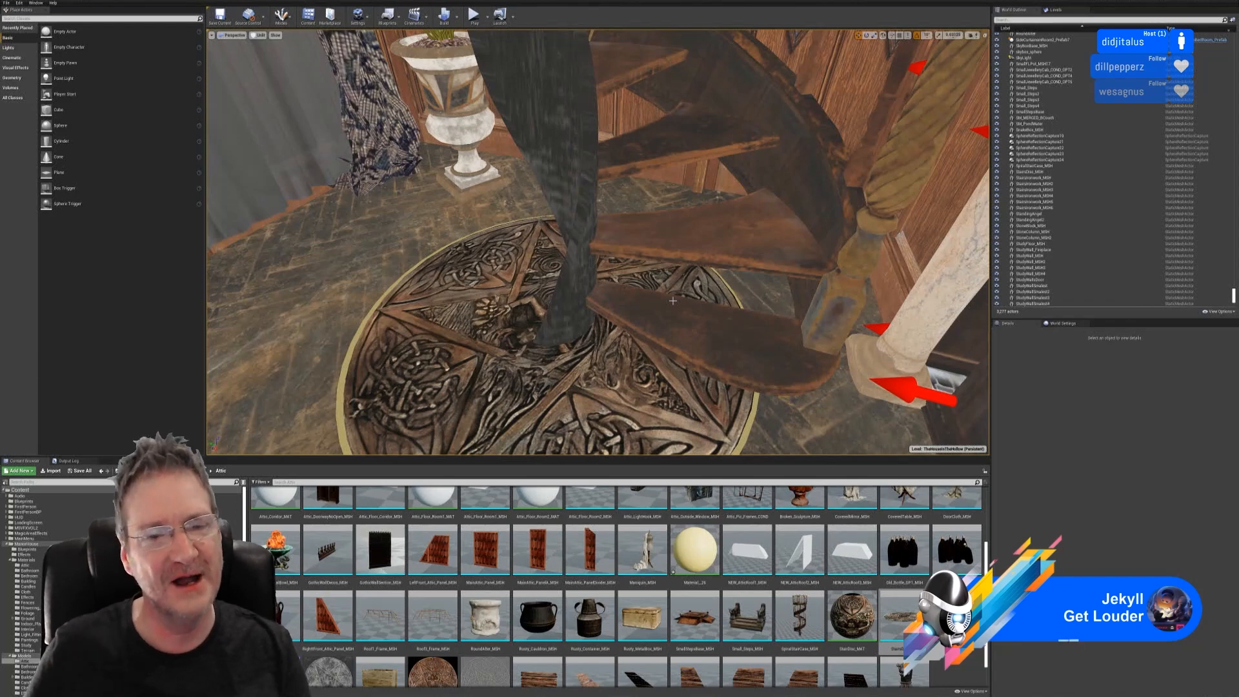
- Examine the placed disc and the spiral staircase from the floor up to the upper landing and back down
right_click_drag(668, 301, 742, 287)
right_click_drag(519, 303, 477, 387)
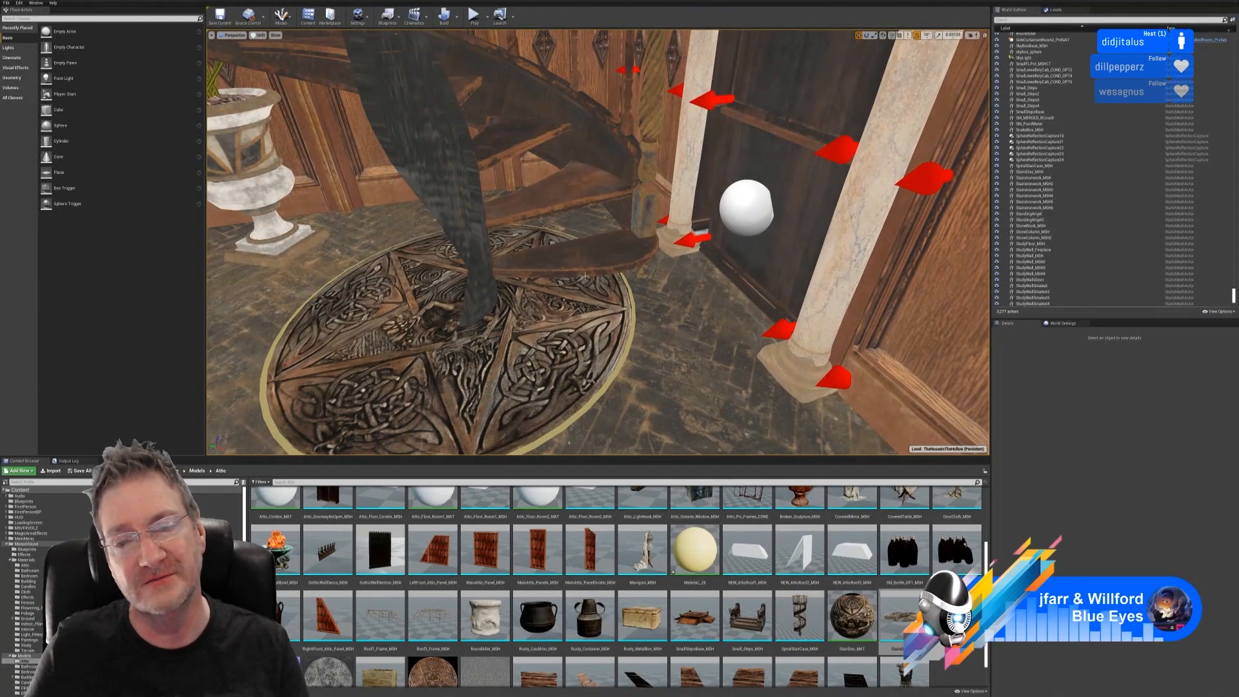
right_click_drag(518, 303, 497, 251)
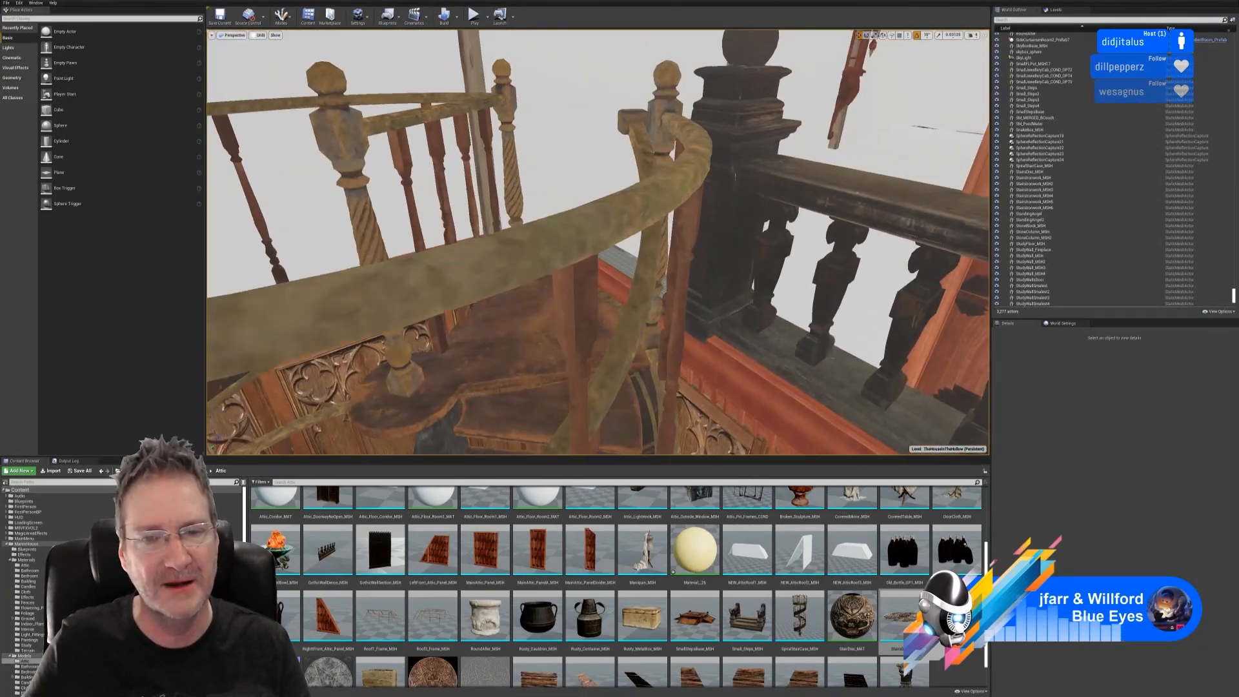
right_click_drag(519, 304, 445, 349)
key("s")
right_click_drag(519, 303, 543, 266)
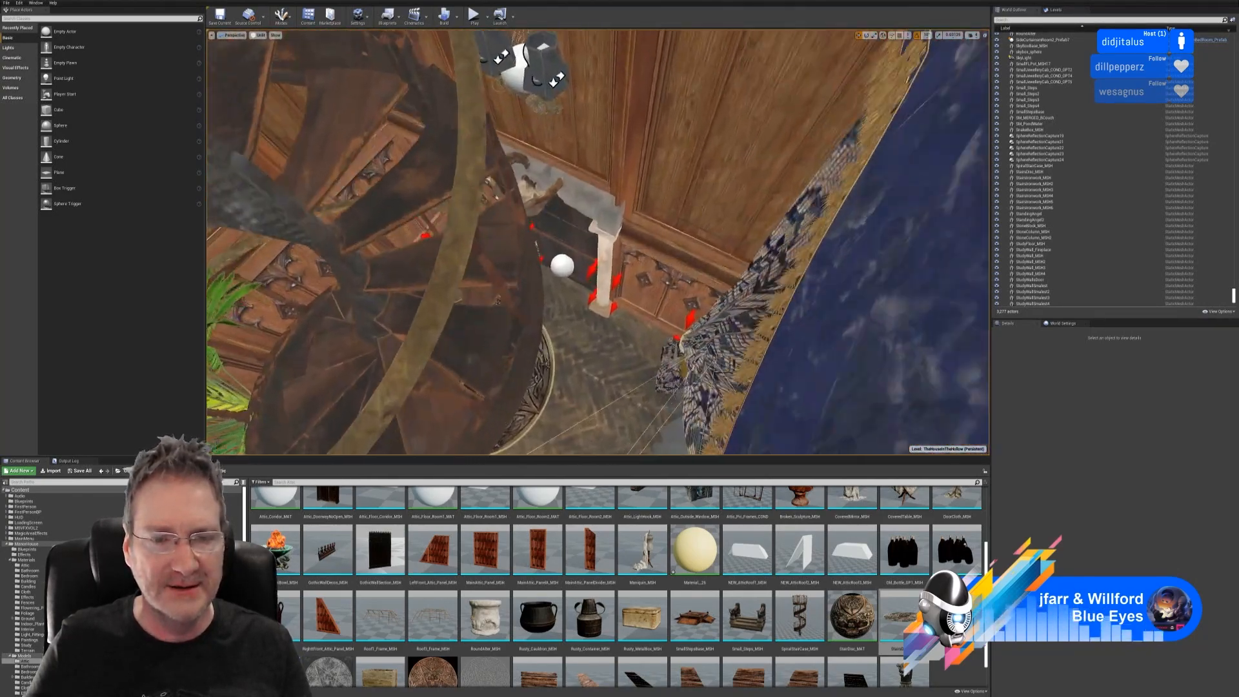
right_click_drag(611, 97, 581, 307)
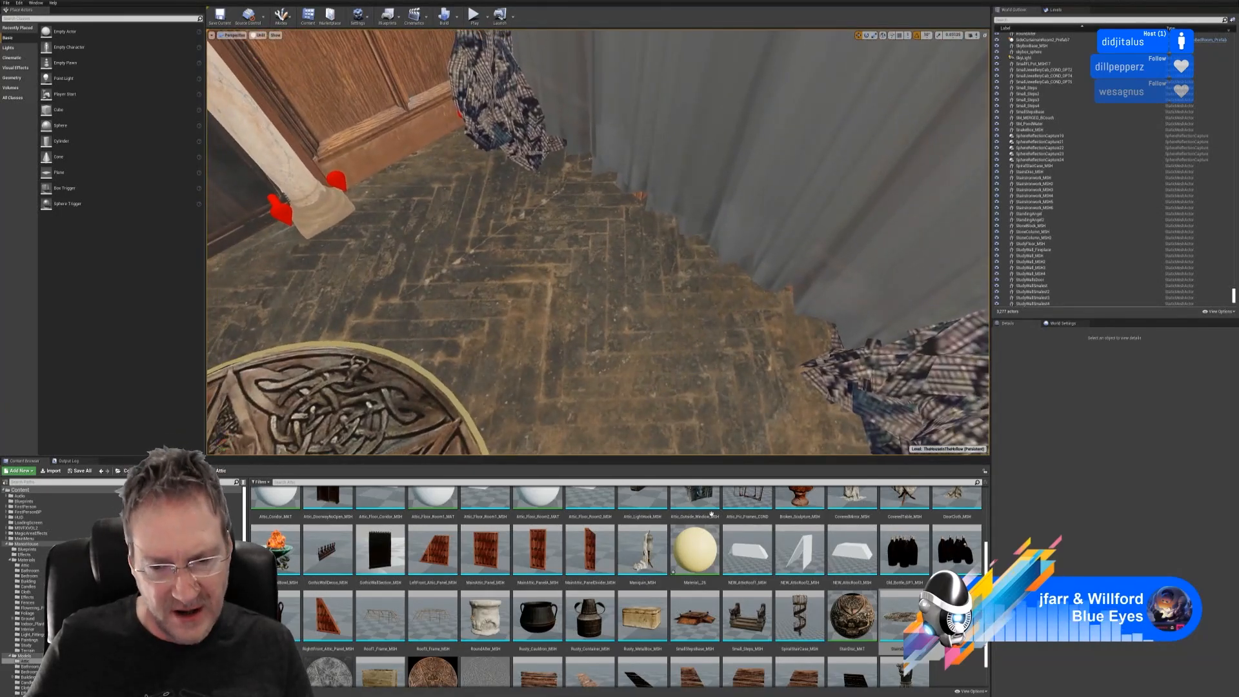
- Browse the Attic models, the Bathroom and Bedroom asset folders, and the material subfolders to review the available assets
scroll(711, 514, "down", 2)
scroll(902, 623, "up", 4)
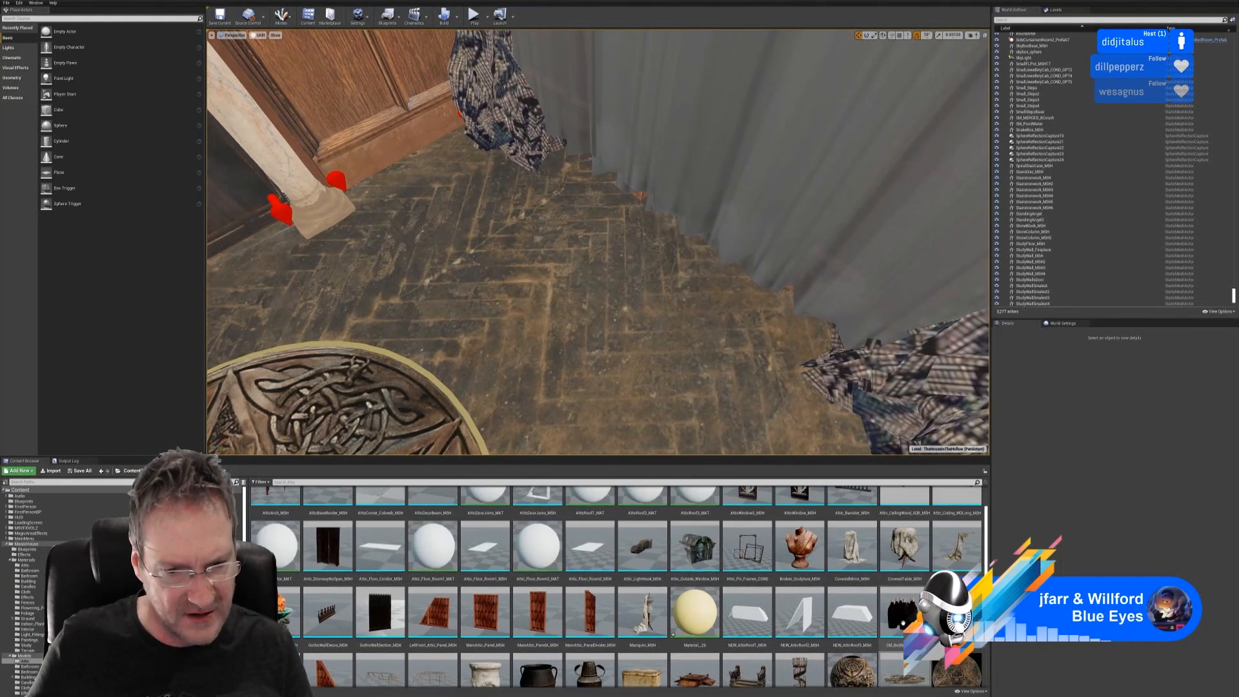
scroll(902, 623, "up", 1)
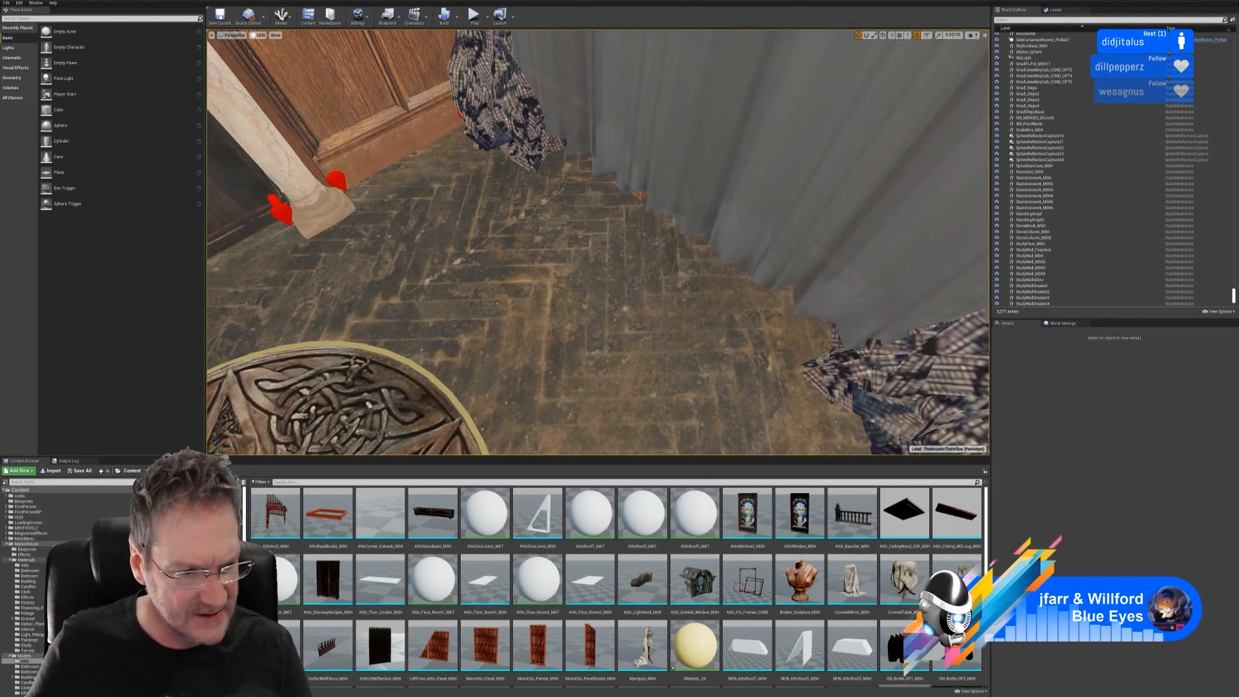
left_click(29, 576)
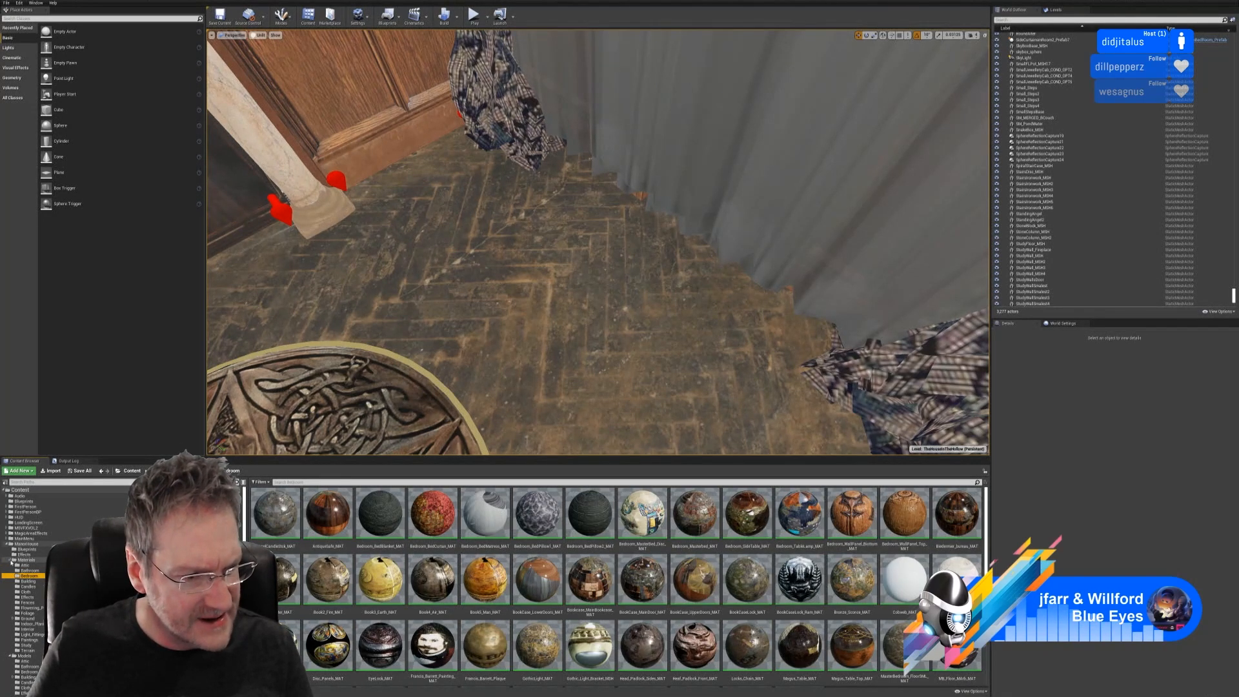
double_click(12, 560)
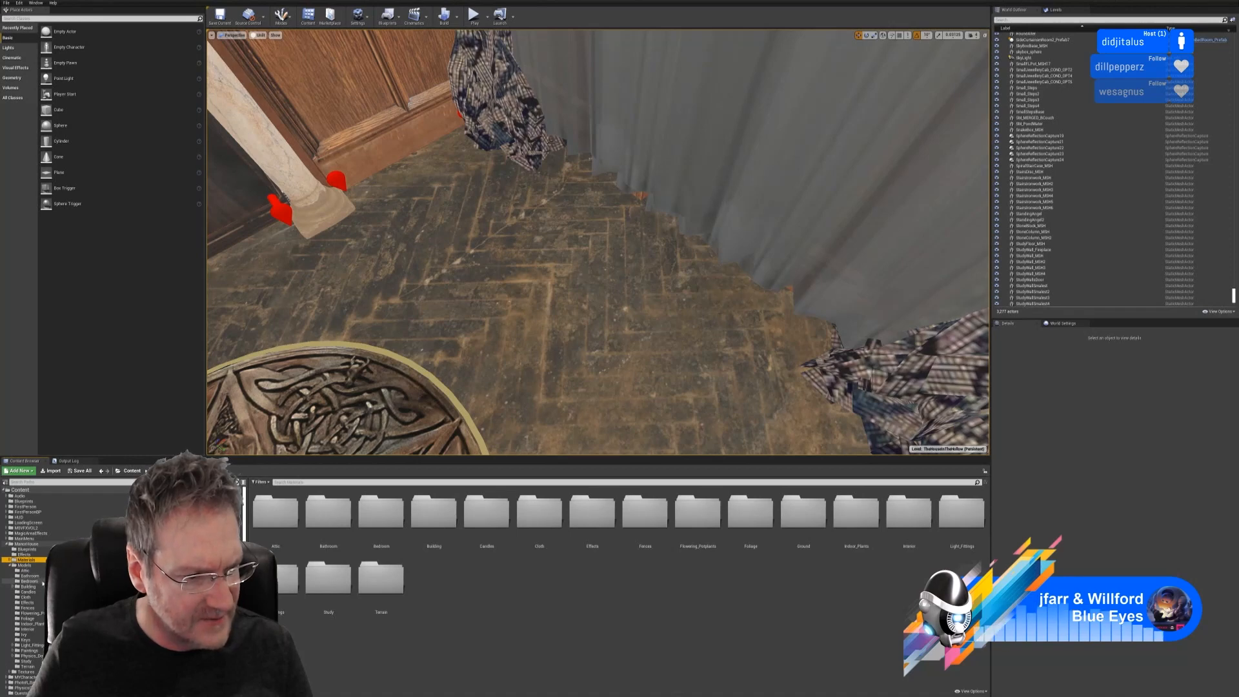
left_click(40, 581)
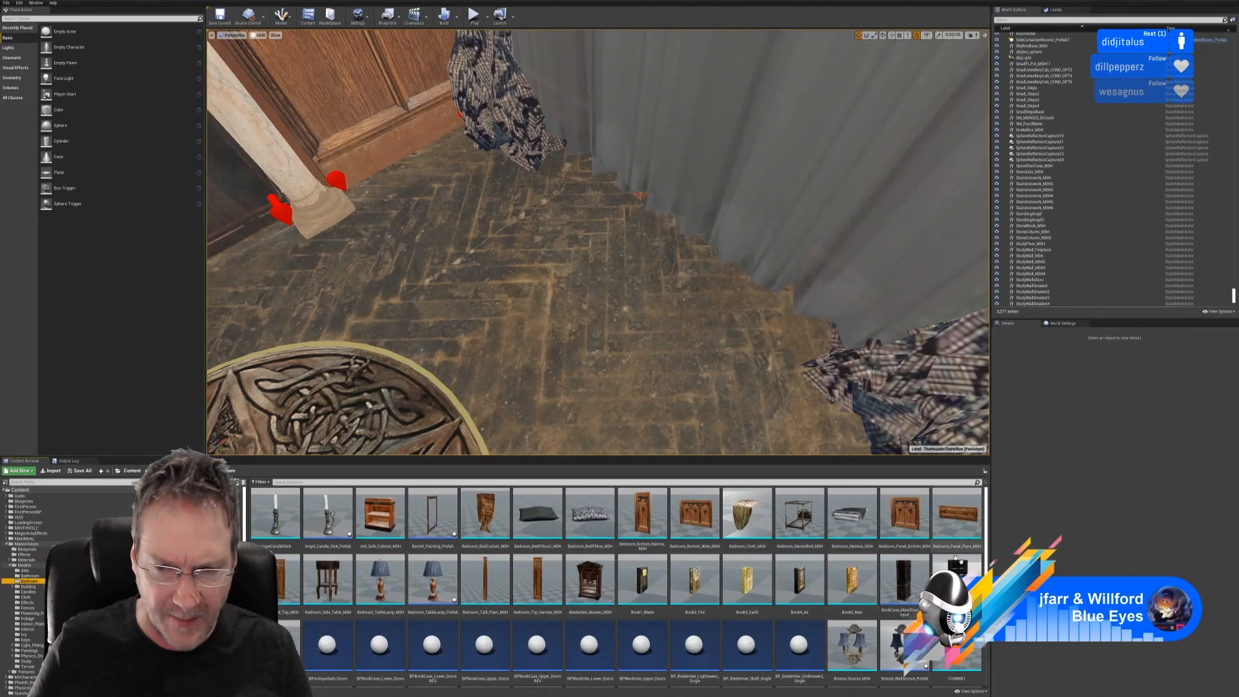
scroll(908, 576, "down", 1)
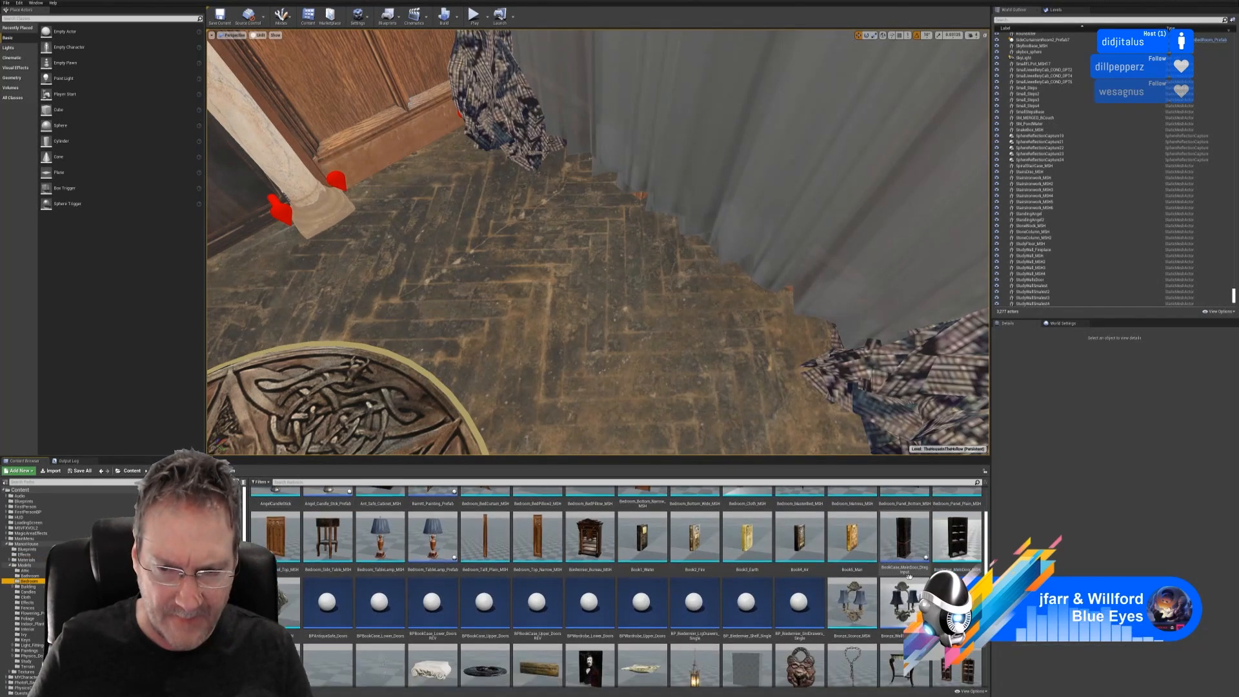
scroll(908, 576, "down", 2)
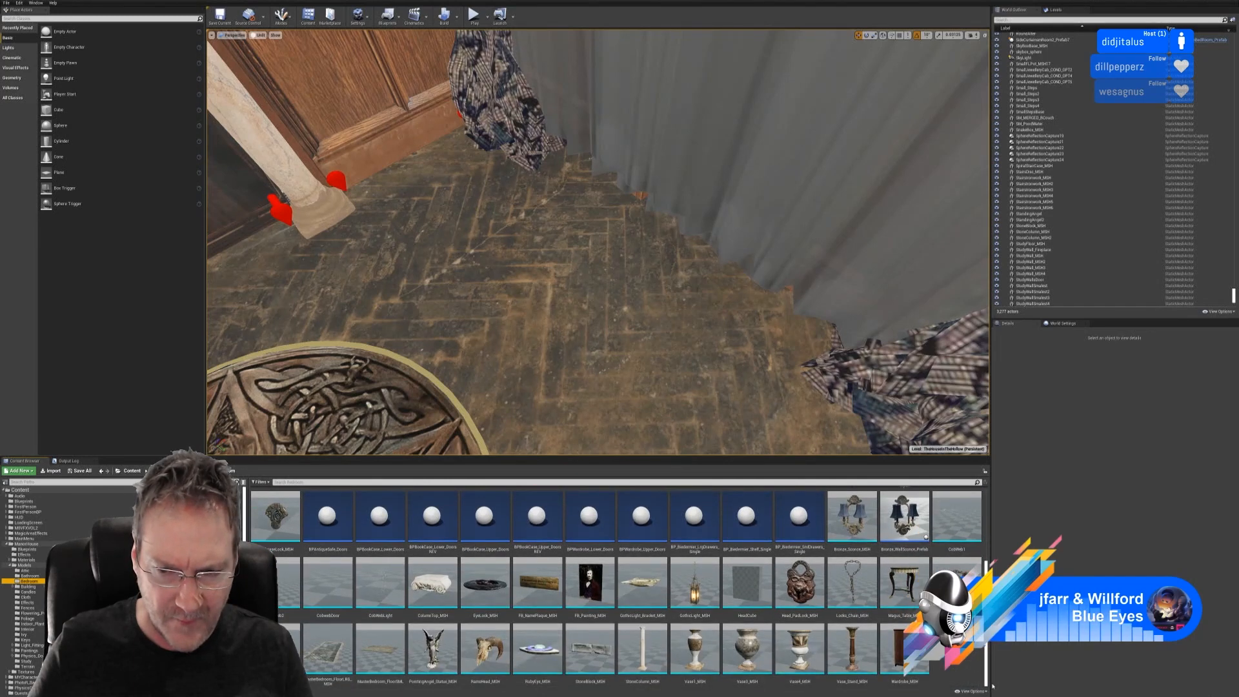
scroll(970, 670, "up", 3)
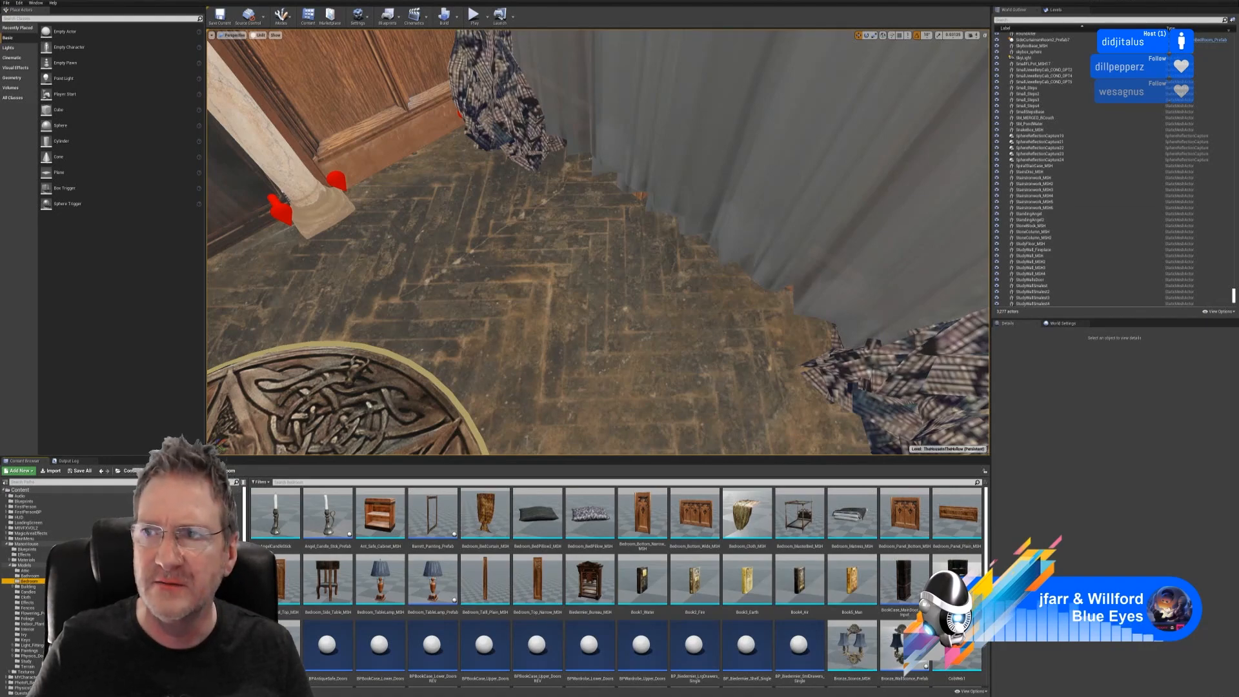
- Save all unsaved levels and assets with the stairs disc in place
right_click_drag(598, 242, 465, 196)
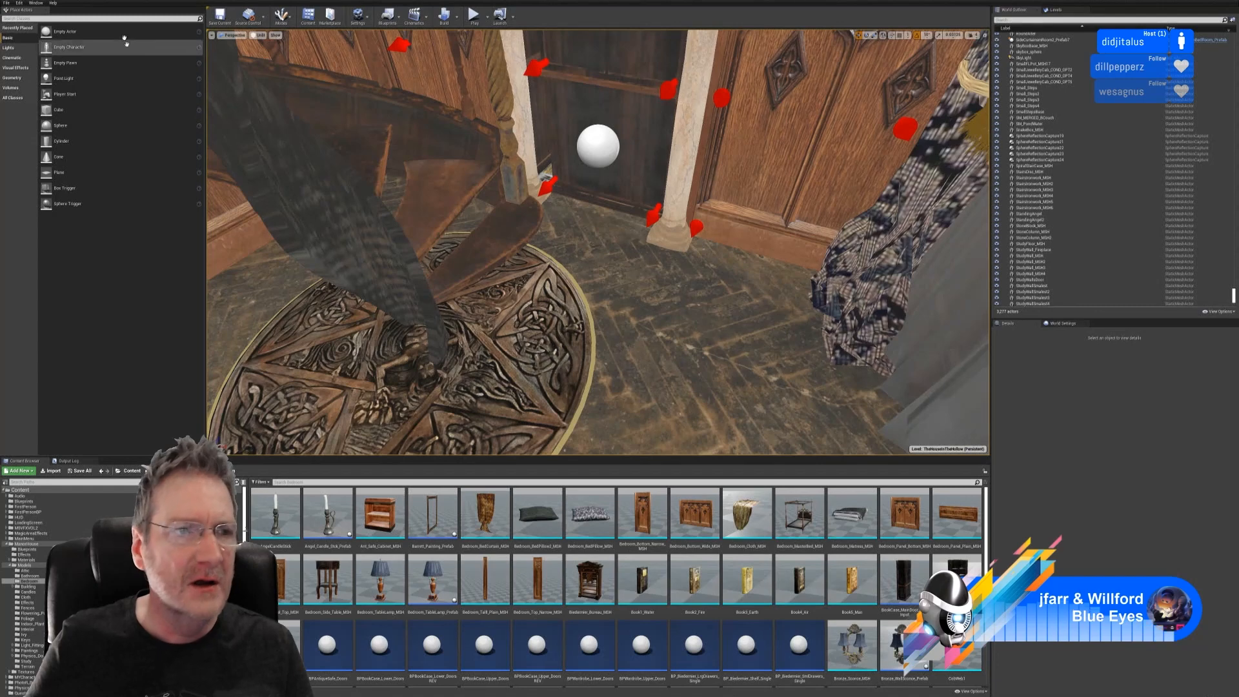
left_click(6, 2)
left_click(28, 60)
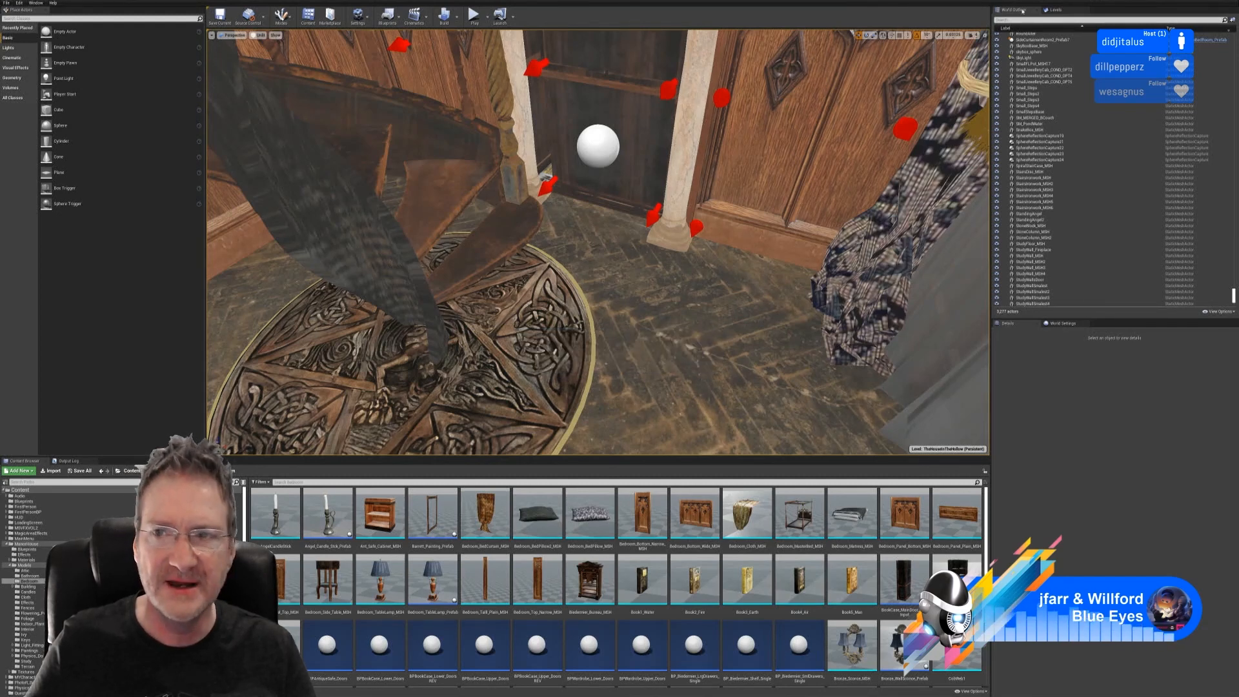
- Switch to File Explorer to check the bedroom source model folders and the Wooden Chest contents, and return to the level editor
left_click(1216, 2)
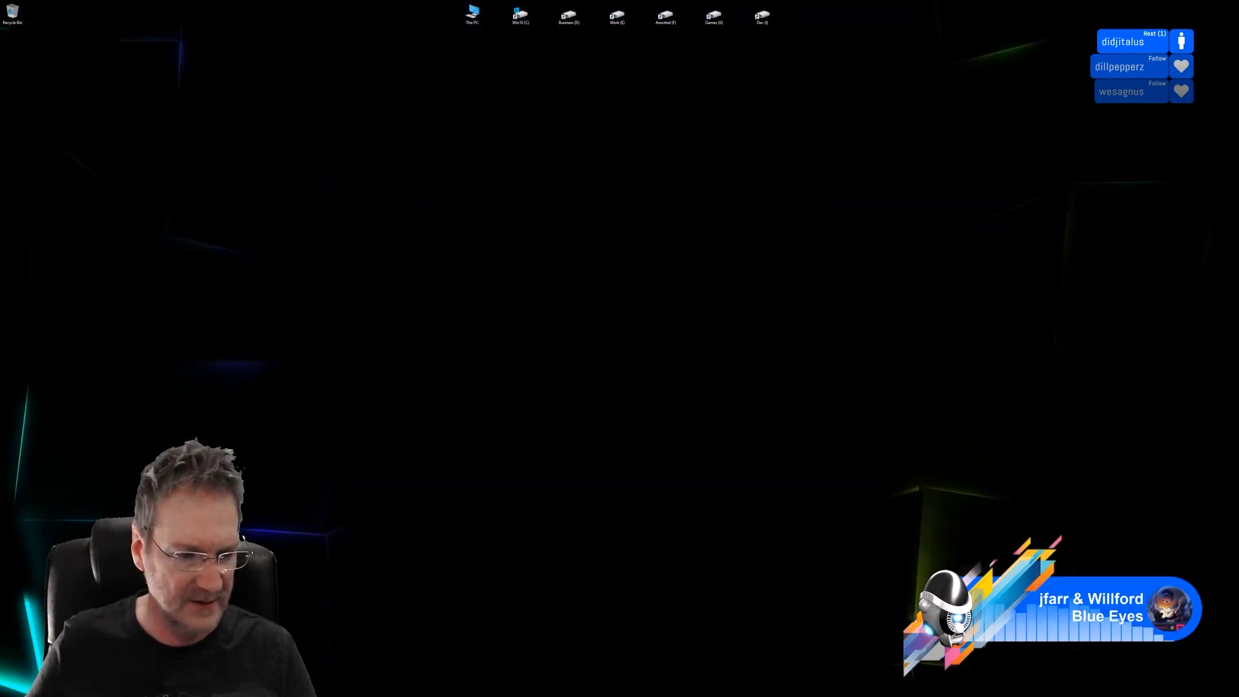
key("alt+Tab")
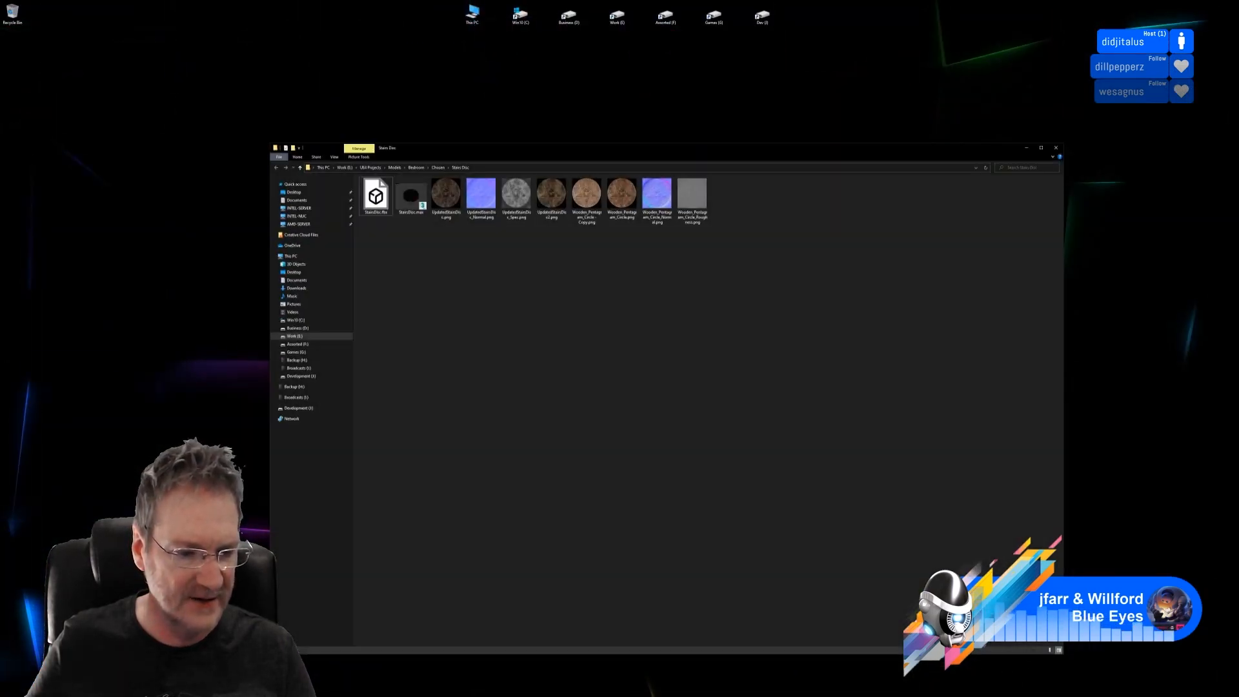
left_click(438, 168)
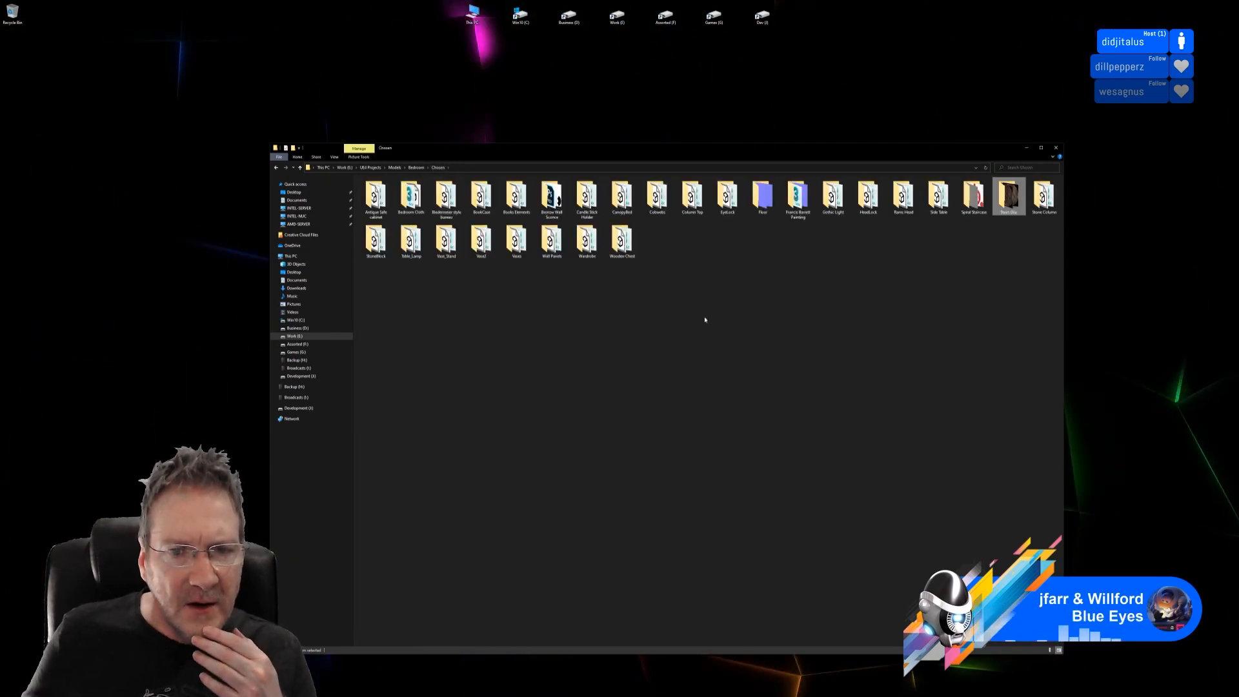
double_click(622, 240)
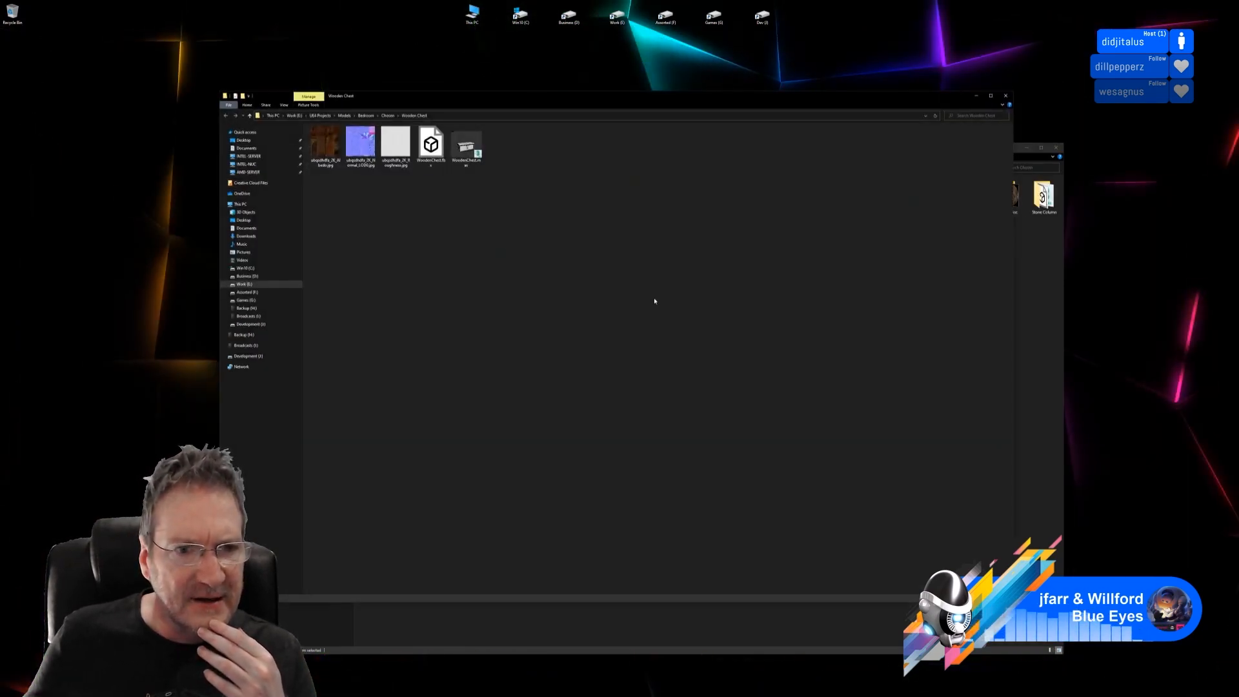
left_click(1006, 97)
left_click(1026, 147)
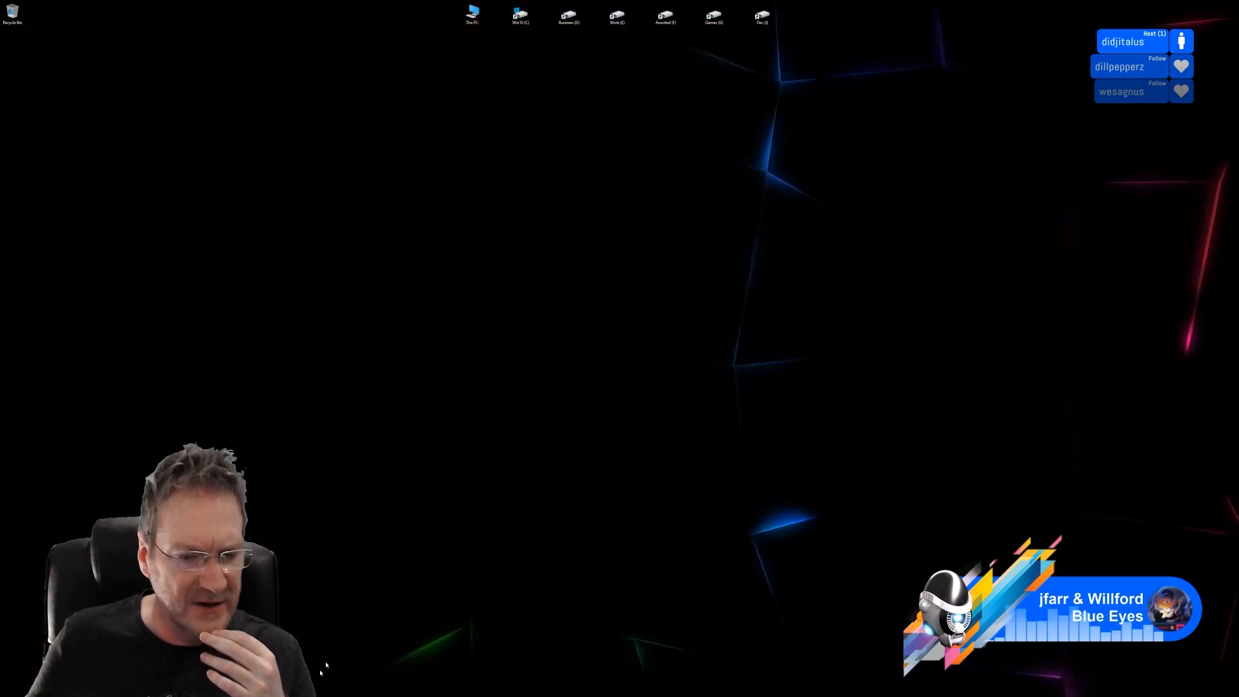
key("alt+Tab")
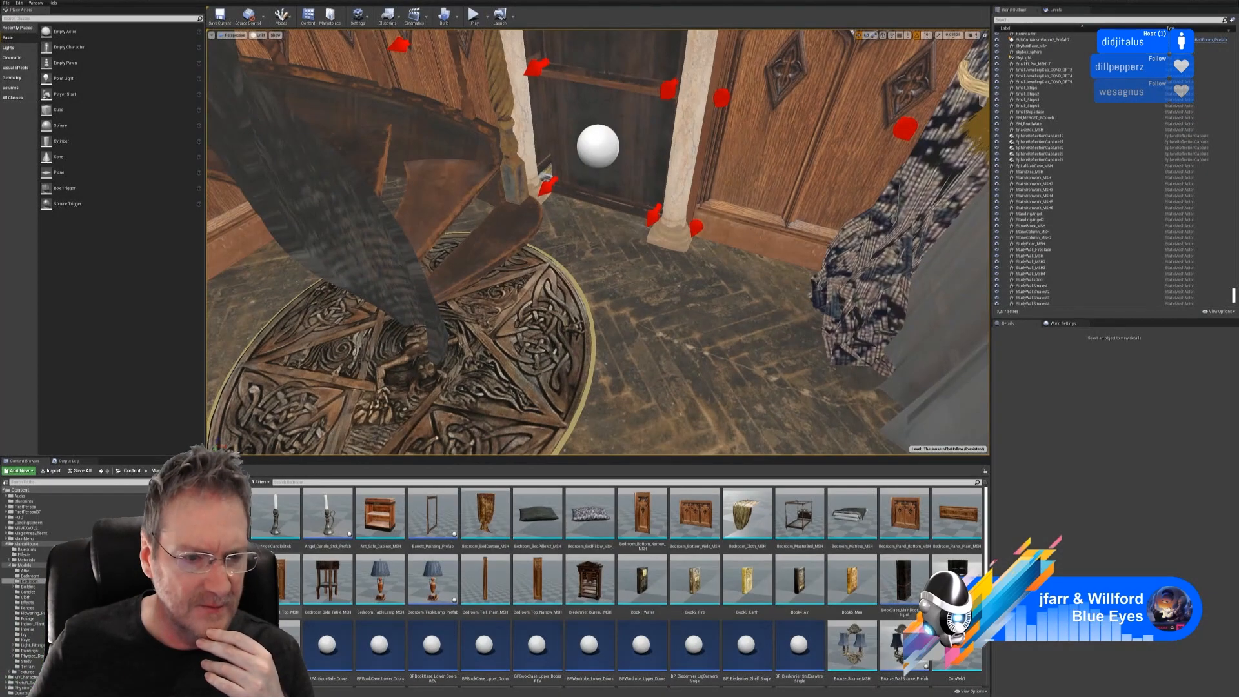
- Delete the stray pale-yellow material from the Attic models folder
left_click(25, 570)
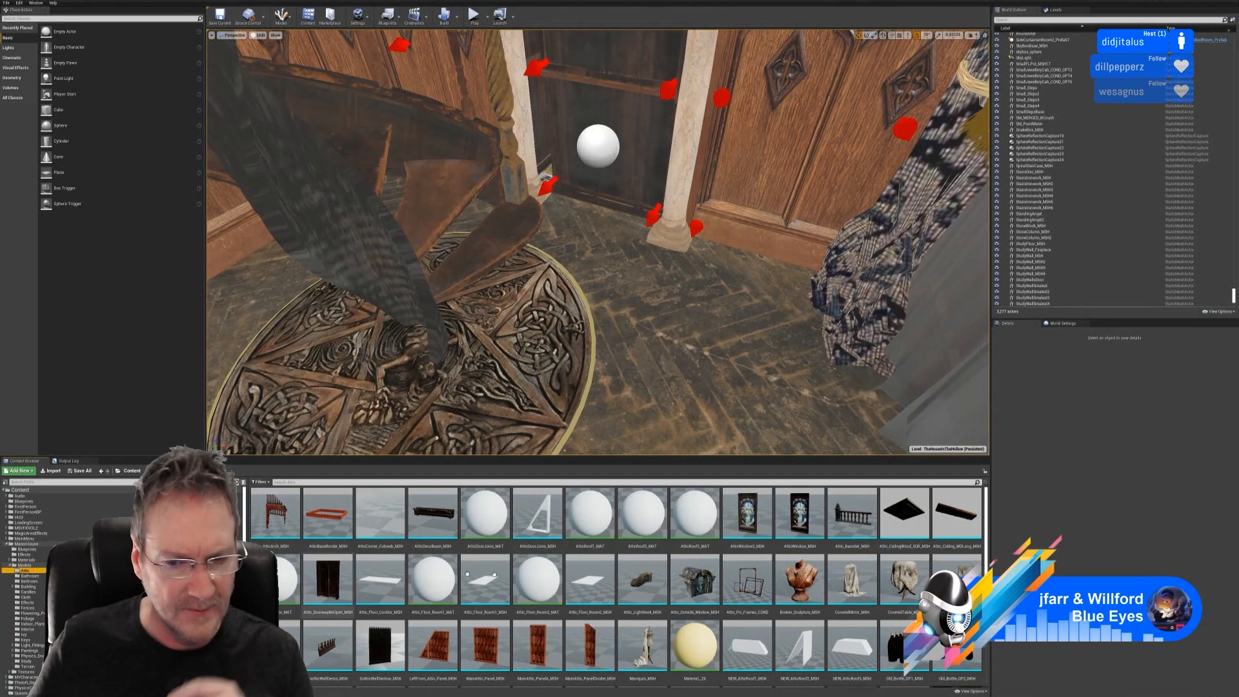
scroll(761, 601, "down", 1)
scroll(762, 601, "down", 3)
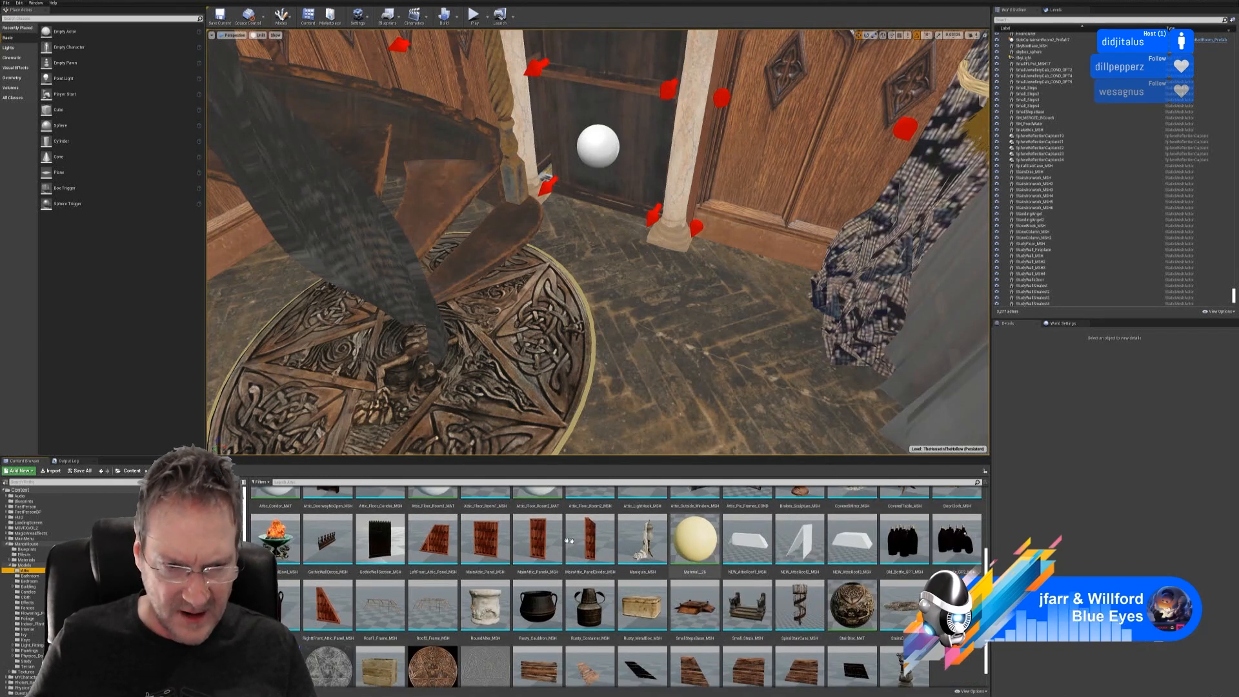
right_click(696, 542)
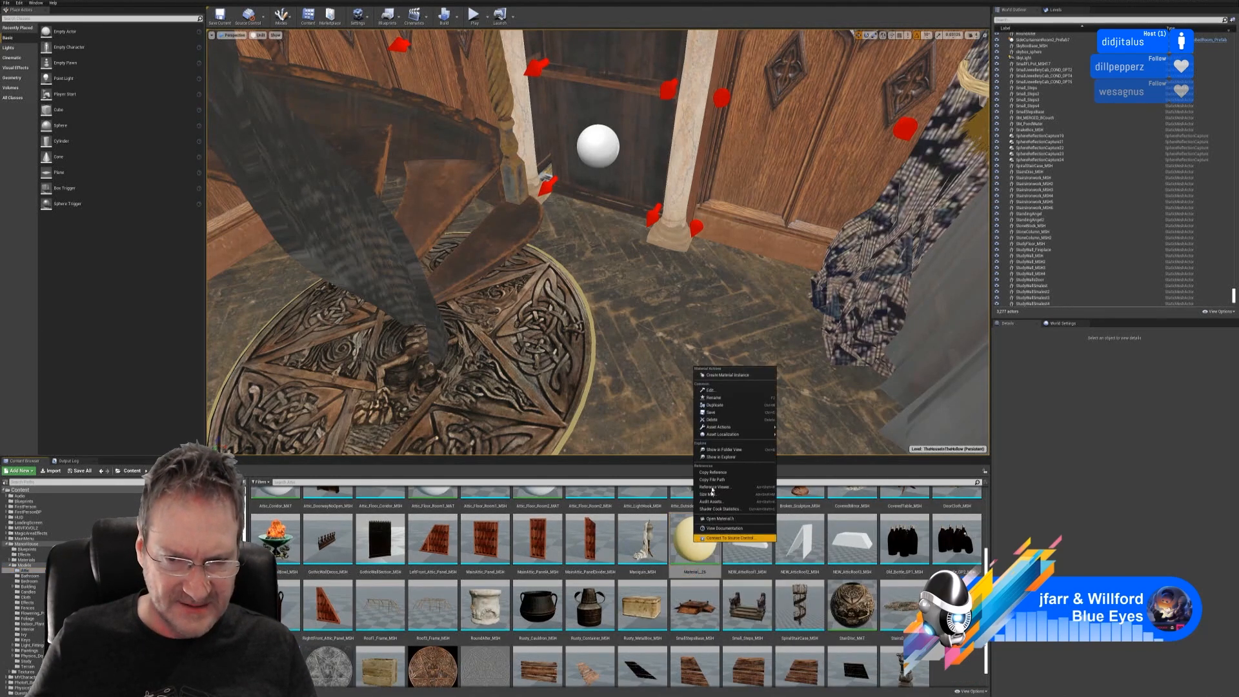
left_click(716, 419)
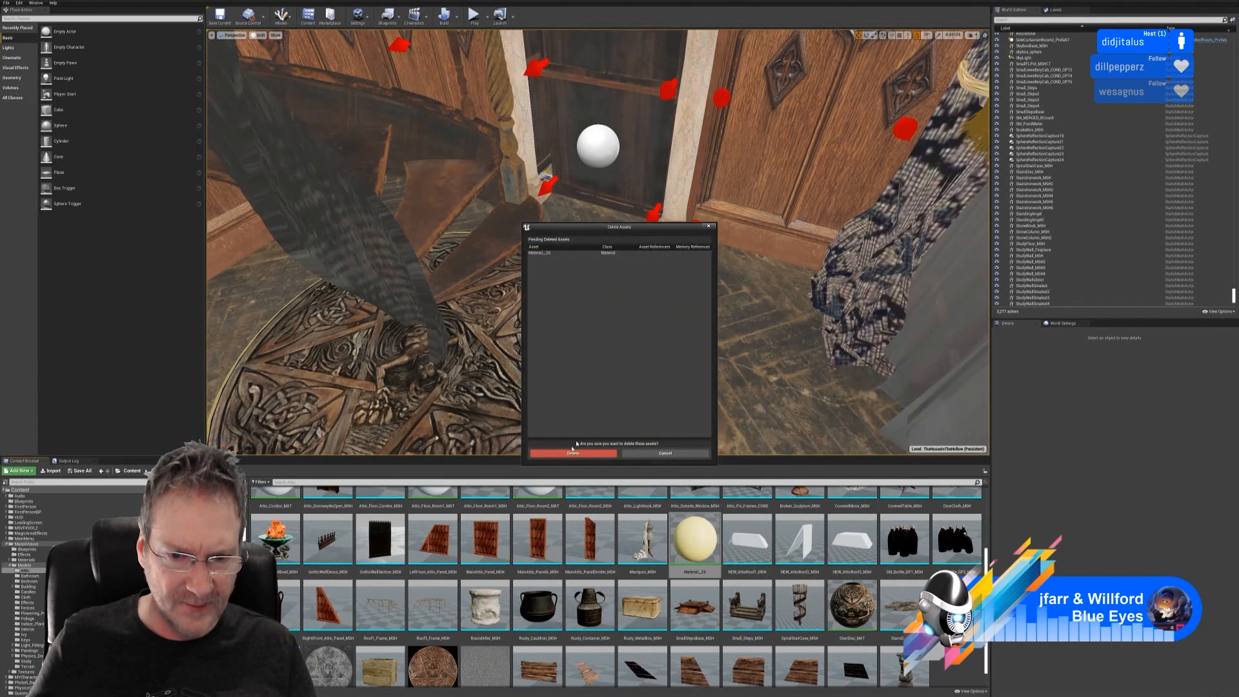
left_click(573, 452)
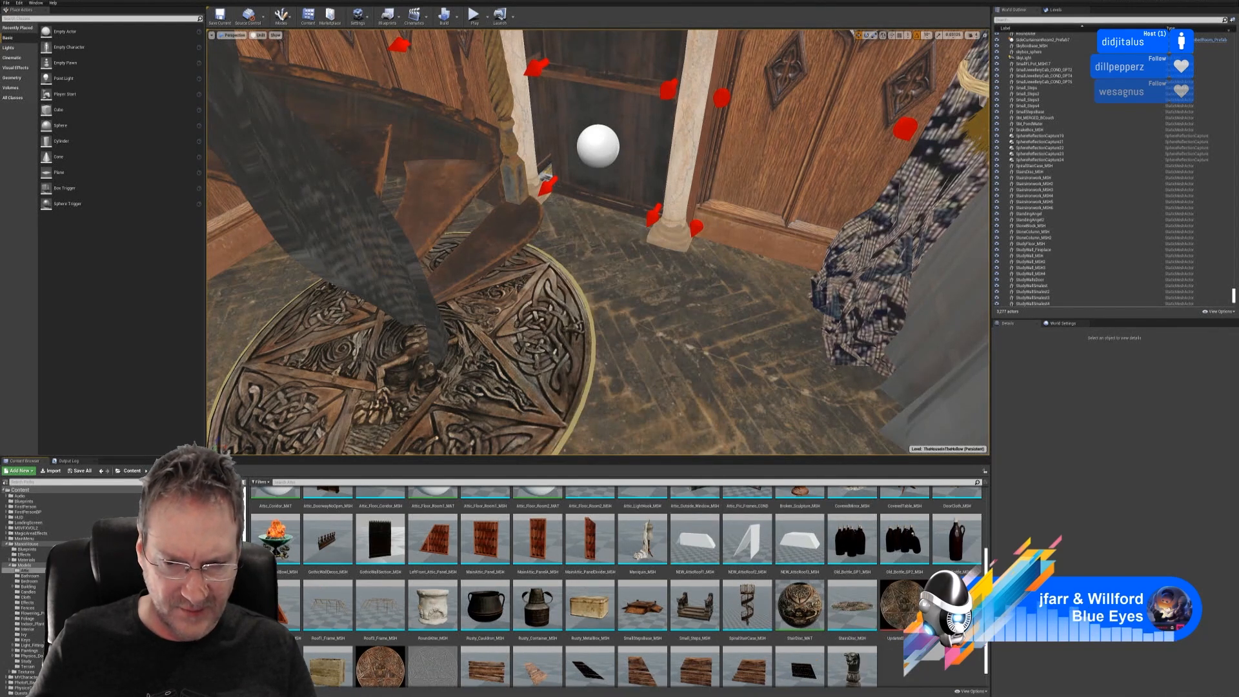
- Delete the Wooden_Pentagram_Circle texture from the Attic models folder
scroll(617, 586, "down", 2)
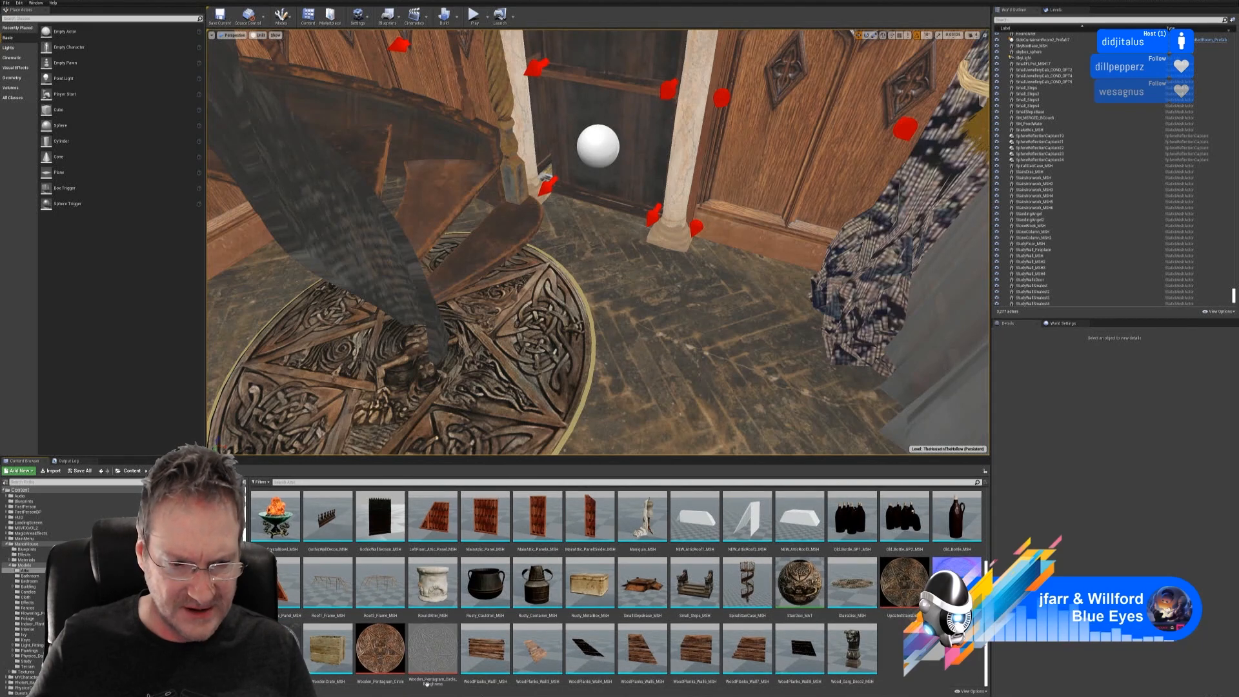
left_click(389, 649)
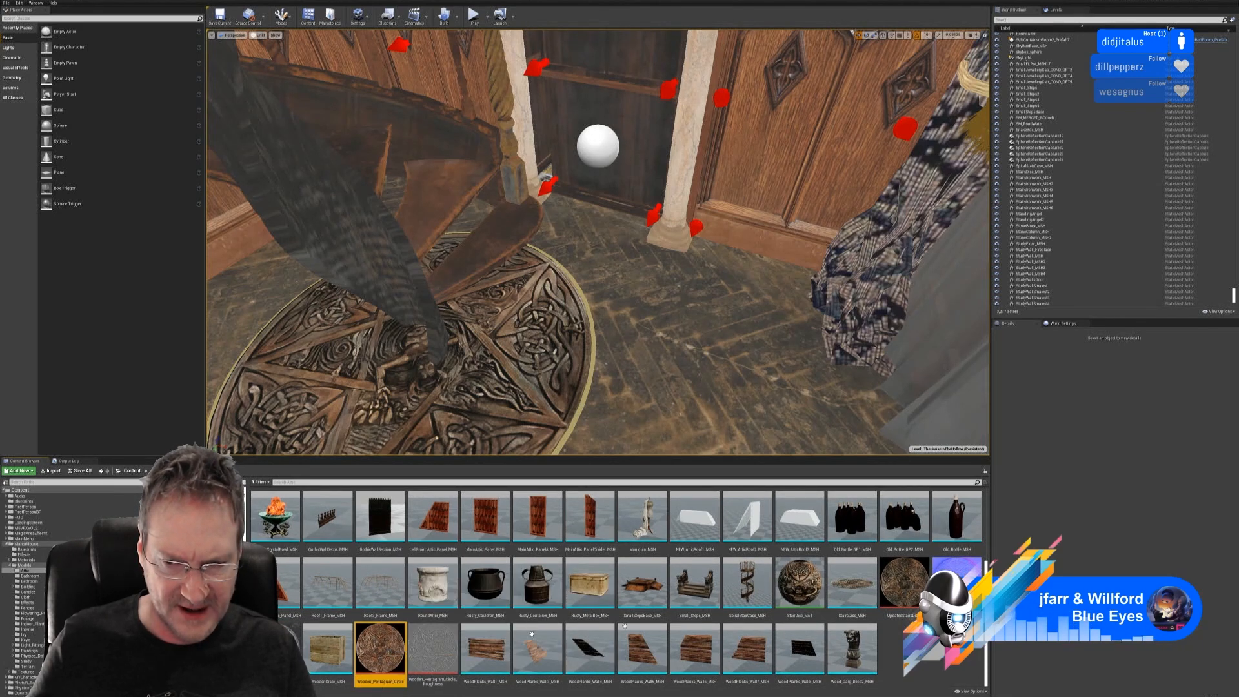
right_click(384, 645)
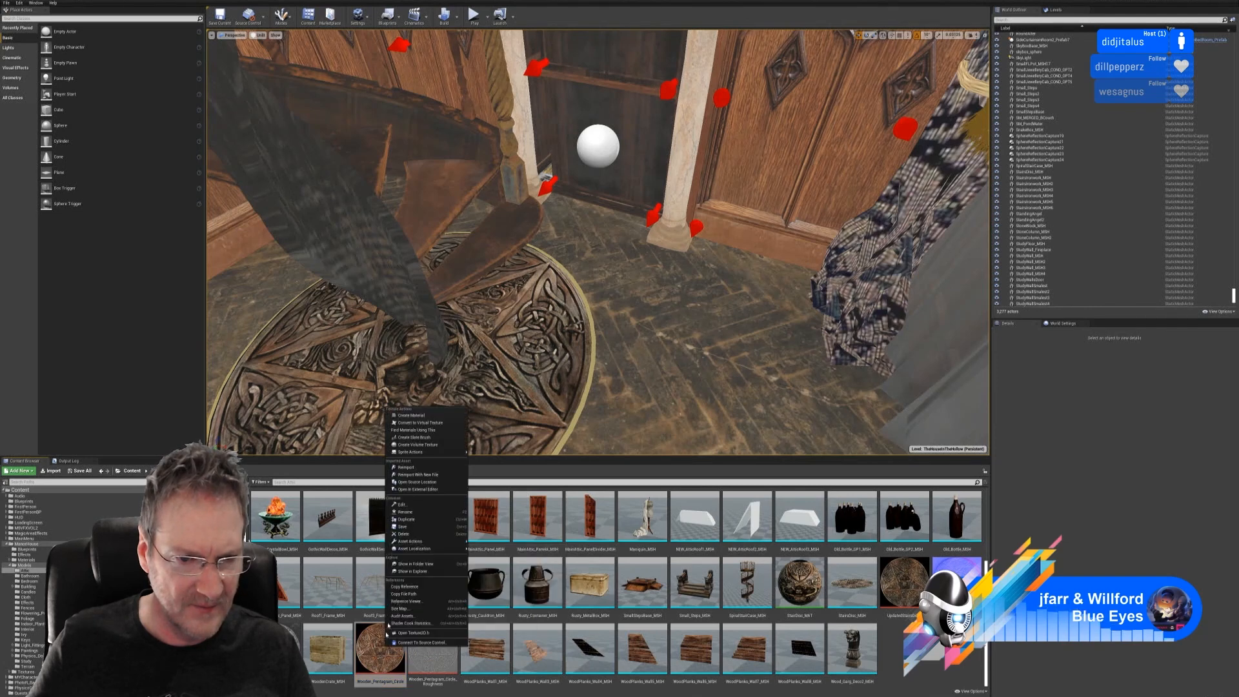
left_click(406, 534)
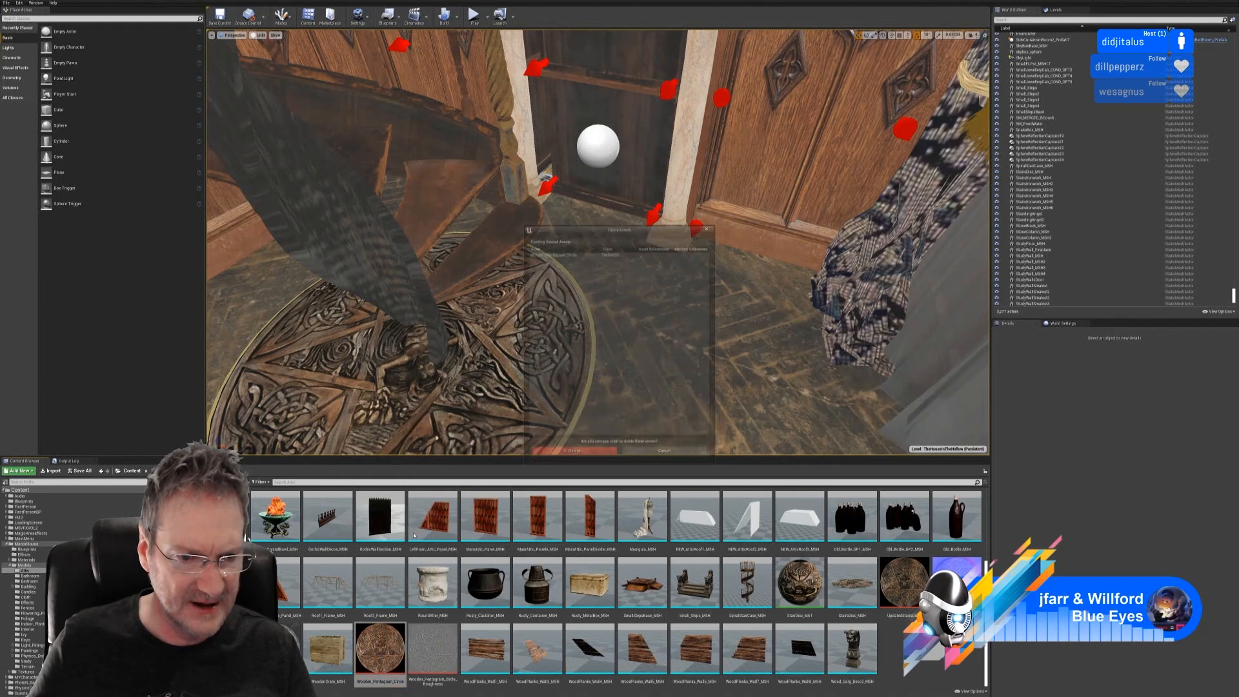
left_click(572, 455)
- Move the UpdatedStairsDisc textures and the Wooden_Pentagram_Circle roughness texture from the Attic models folder into the Attic textures folder
left_click(903, 583)
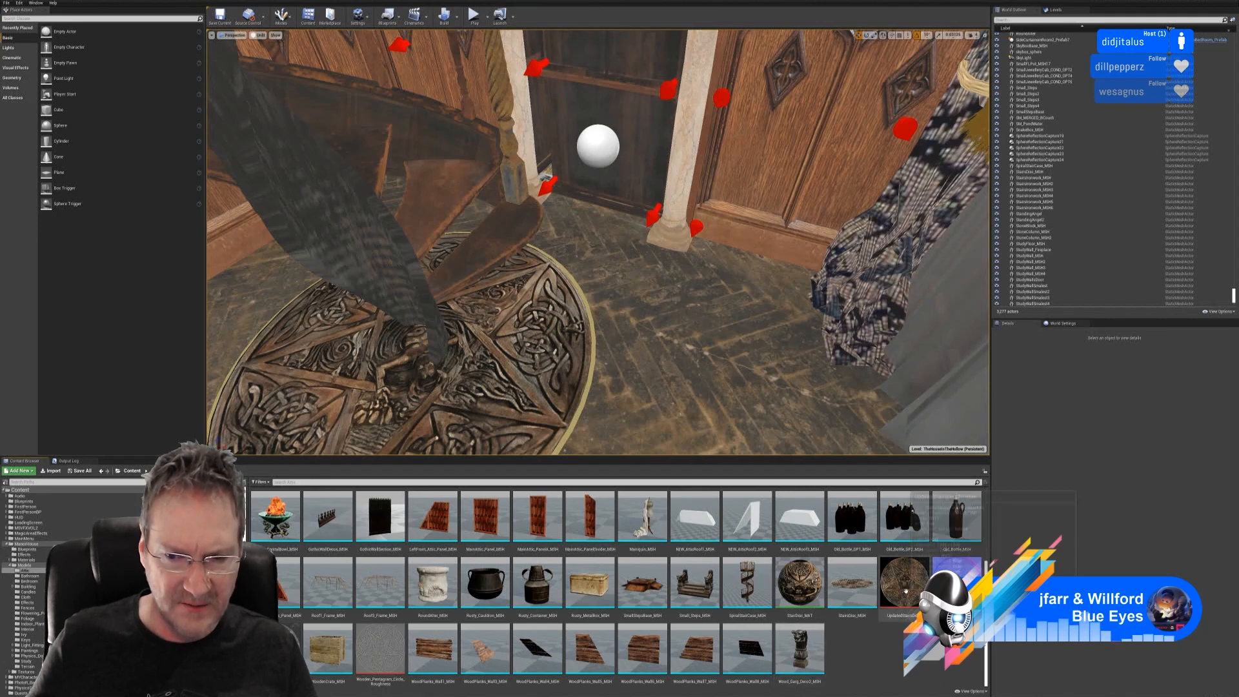
left_click(285, 650, "ctrl")
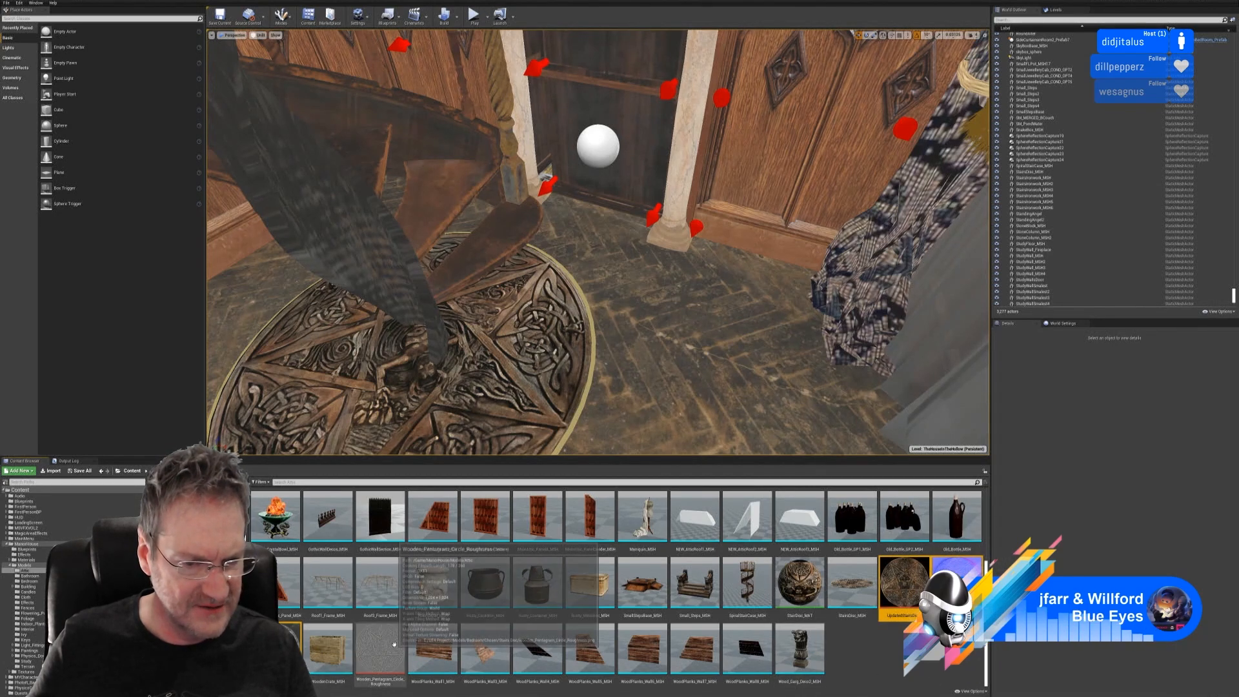
left_click(387, 650, "ctrl")
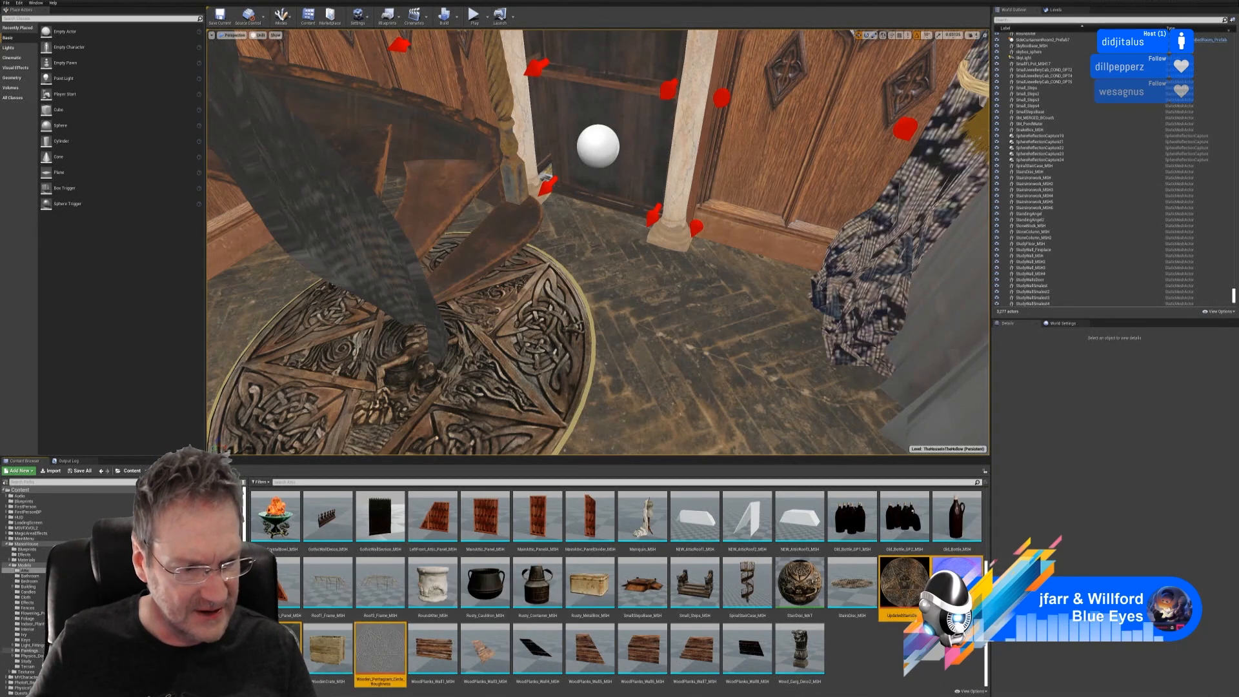
left_click(10, 671)
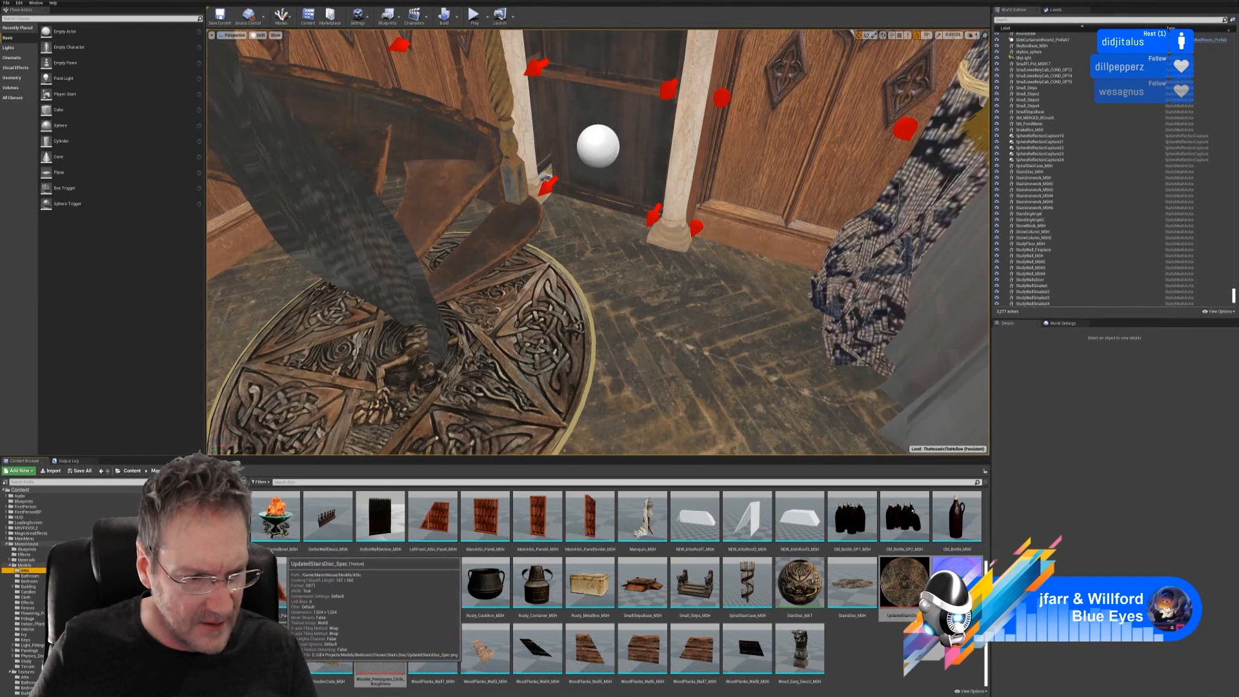
left_click_drag(281, 653, 36, 678)
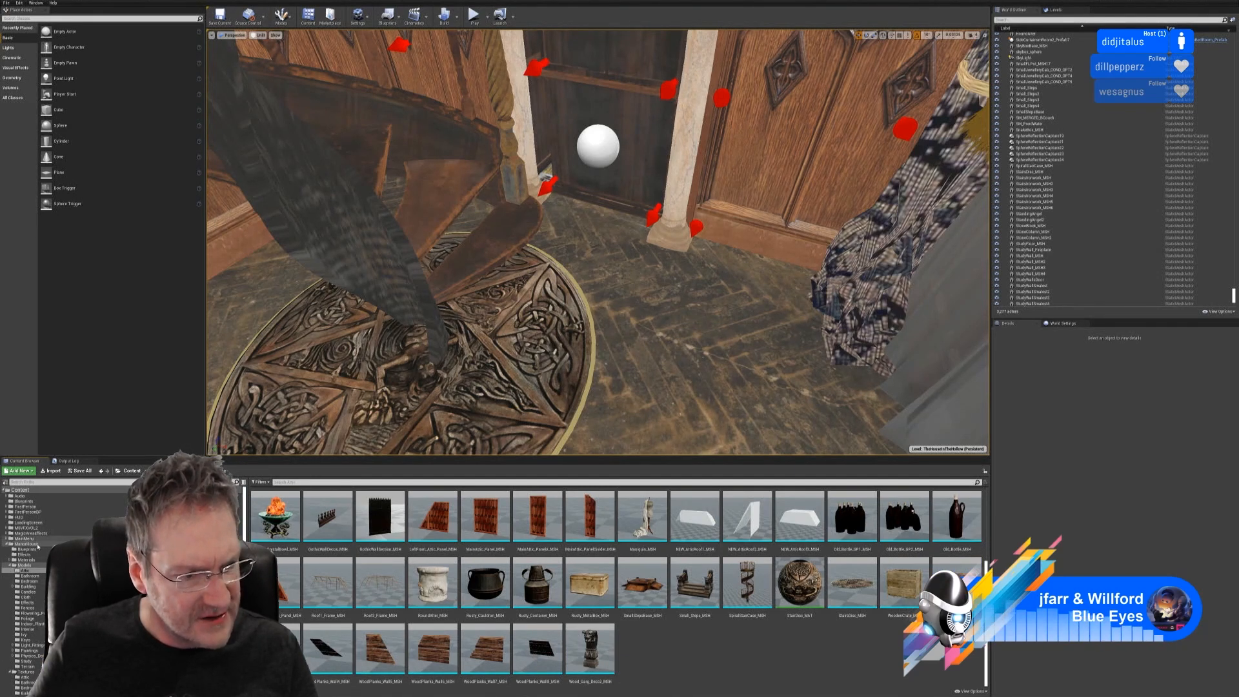
- Move the stairs disc material from the Attic models folder into the Attic materials folder
left_click(11, 560)
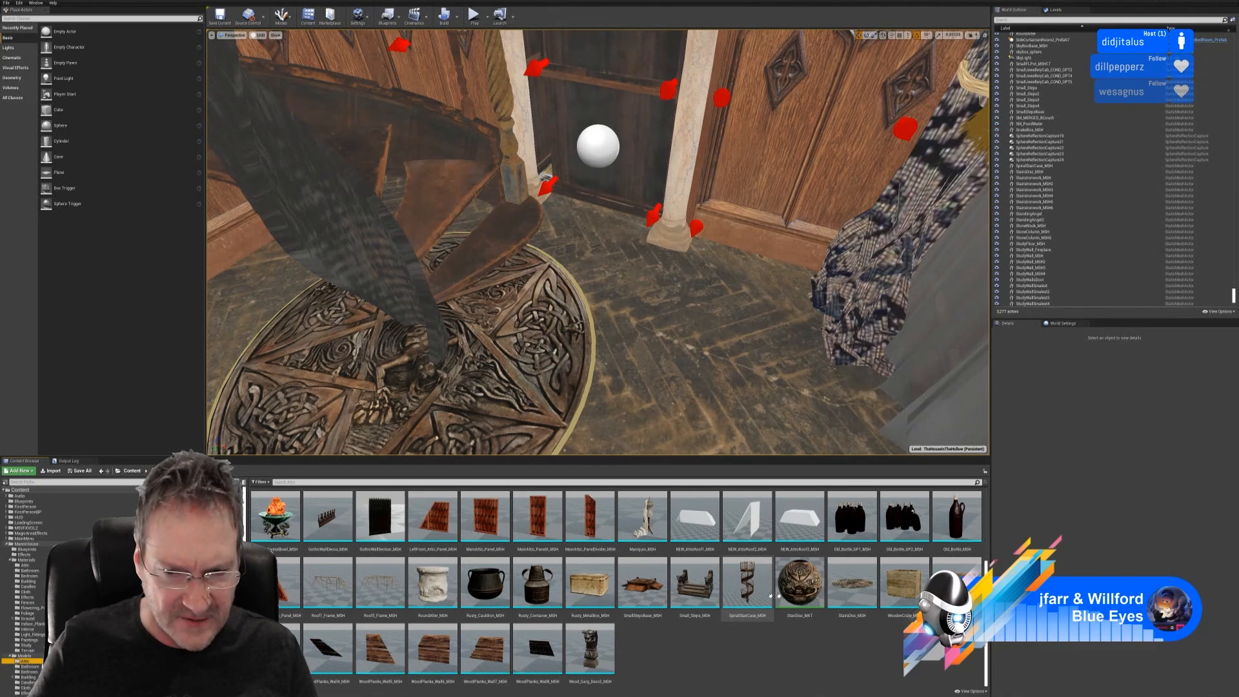
left_click(802, 587)
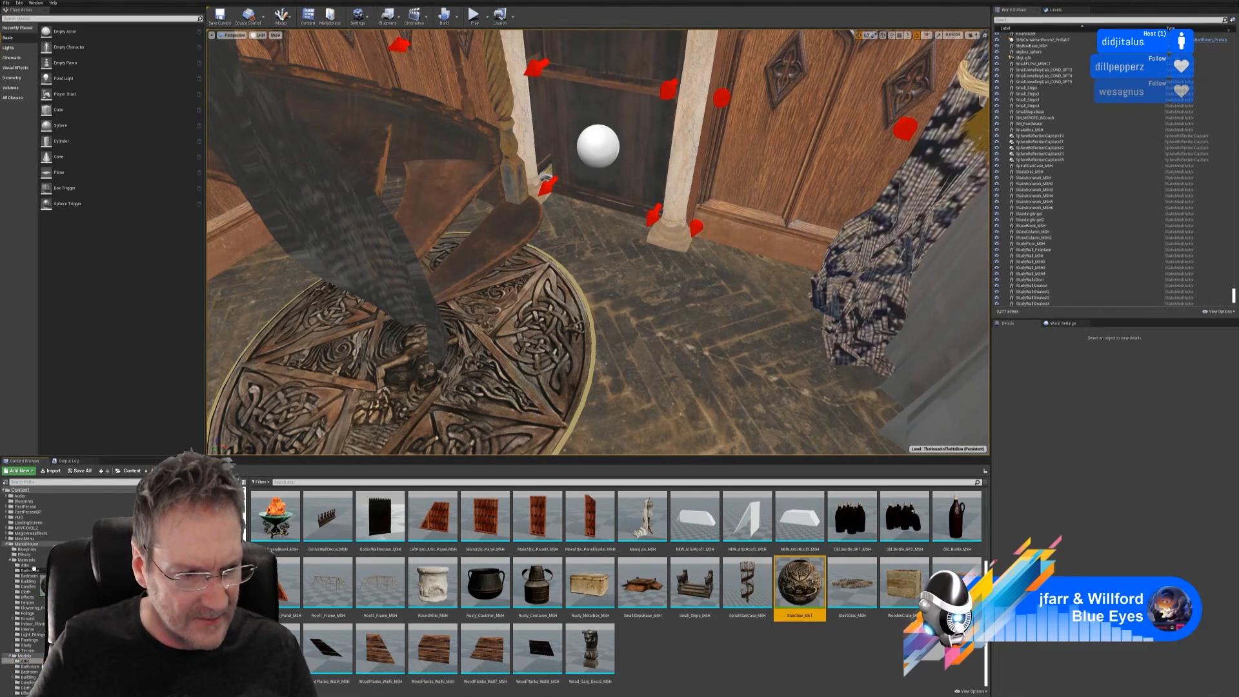
left_click_drag(33, 568, 29, 566)
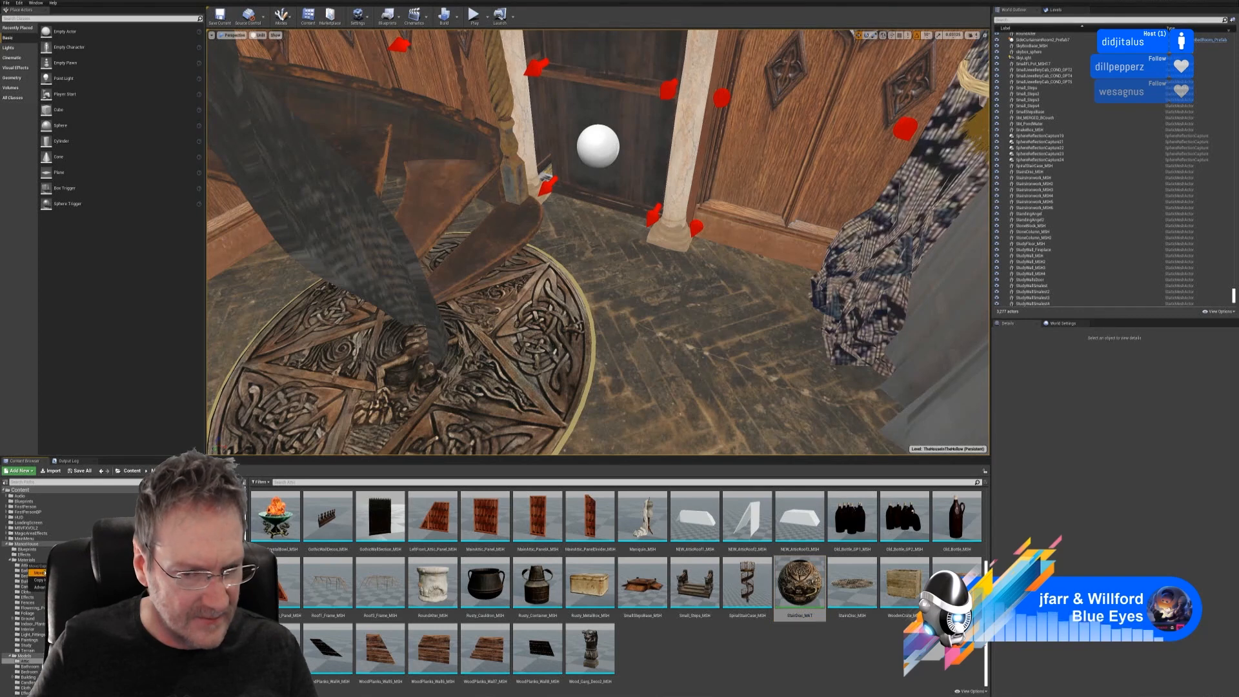
left_click(39, 572)
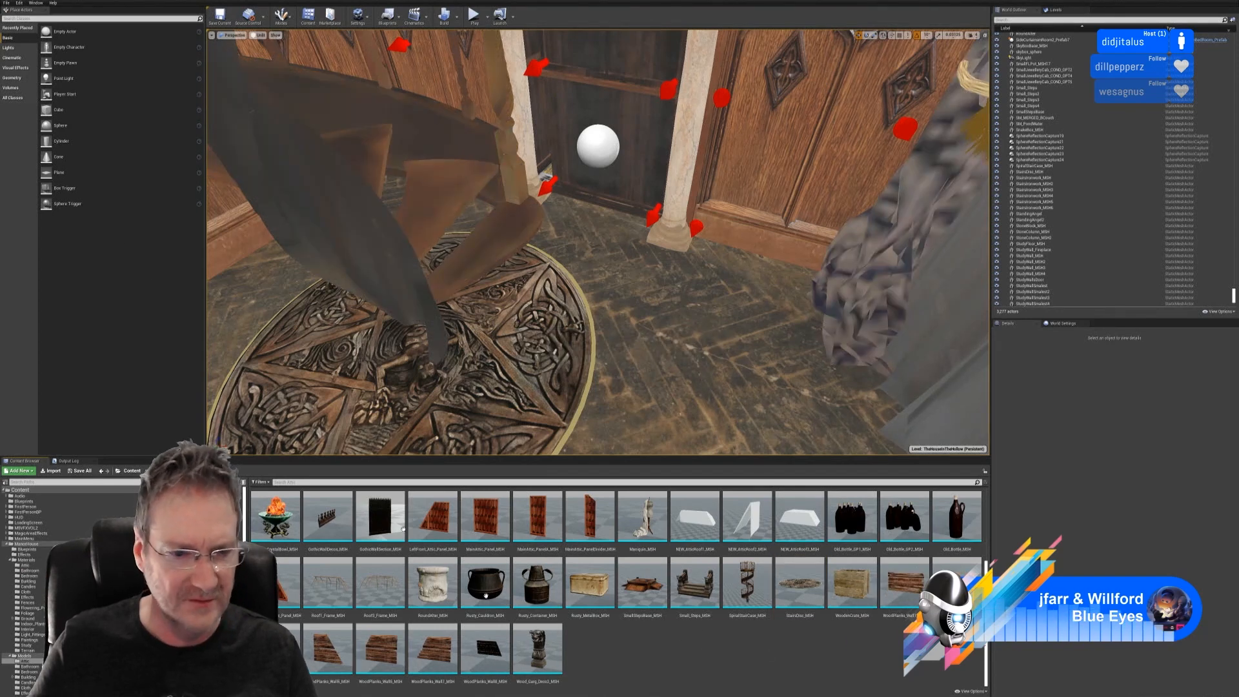
- Save all unsaved levels and assets in the project
left_click(5, 6)
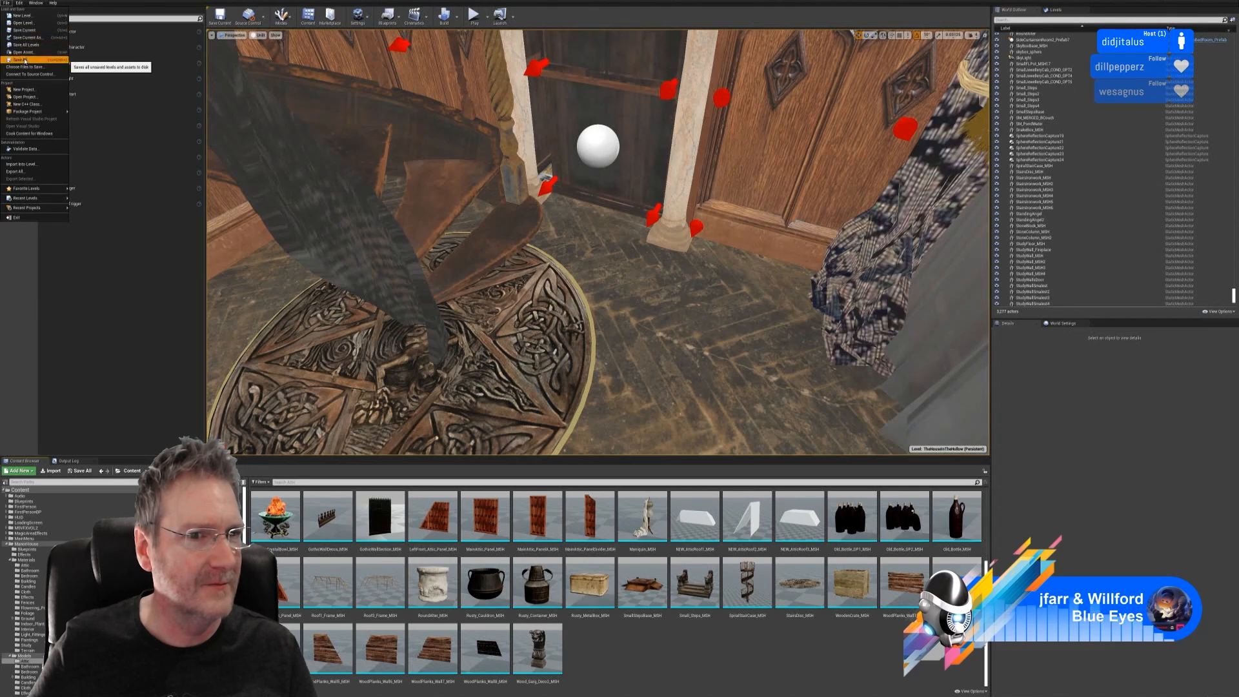
left_click(25, 59)
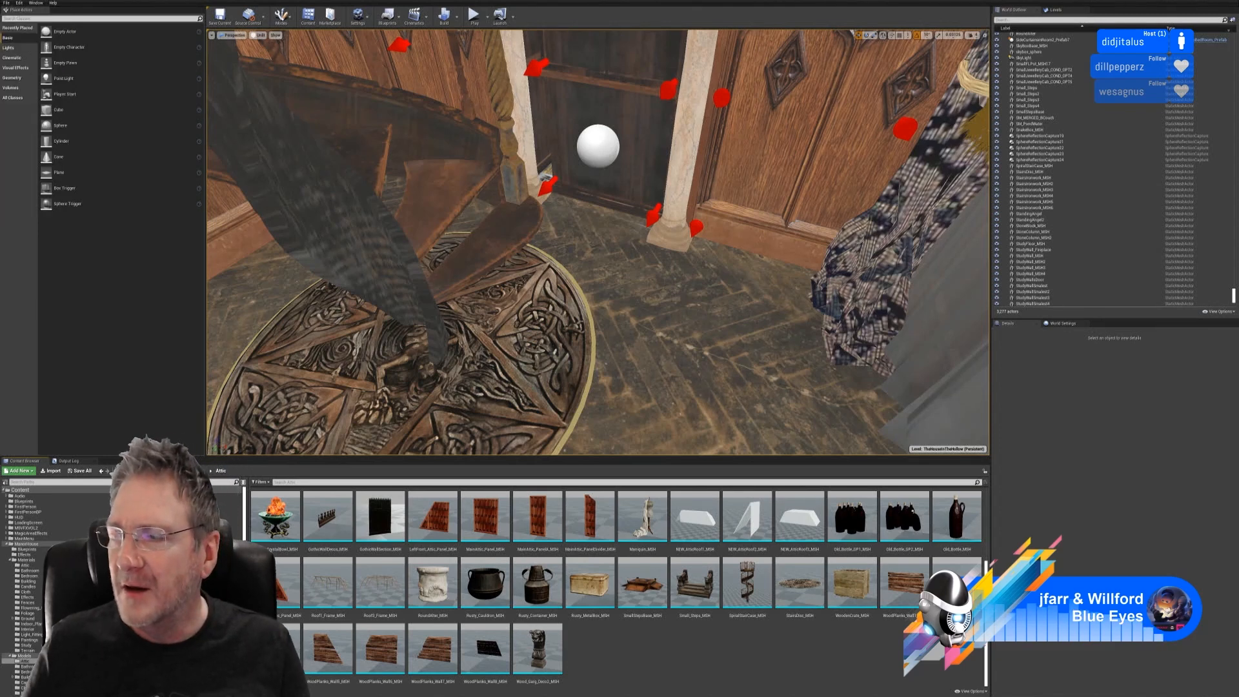
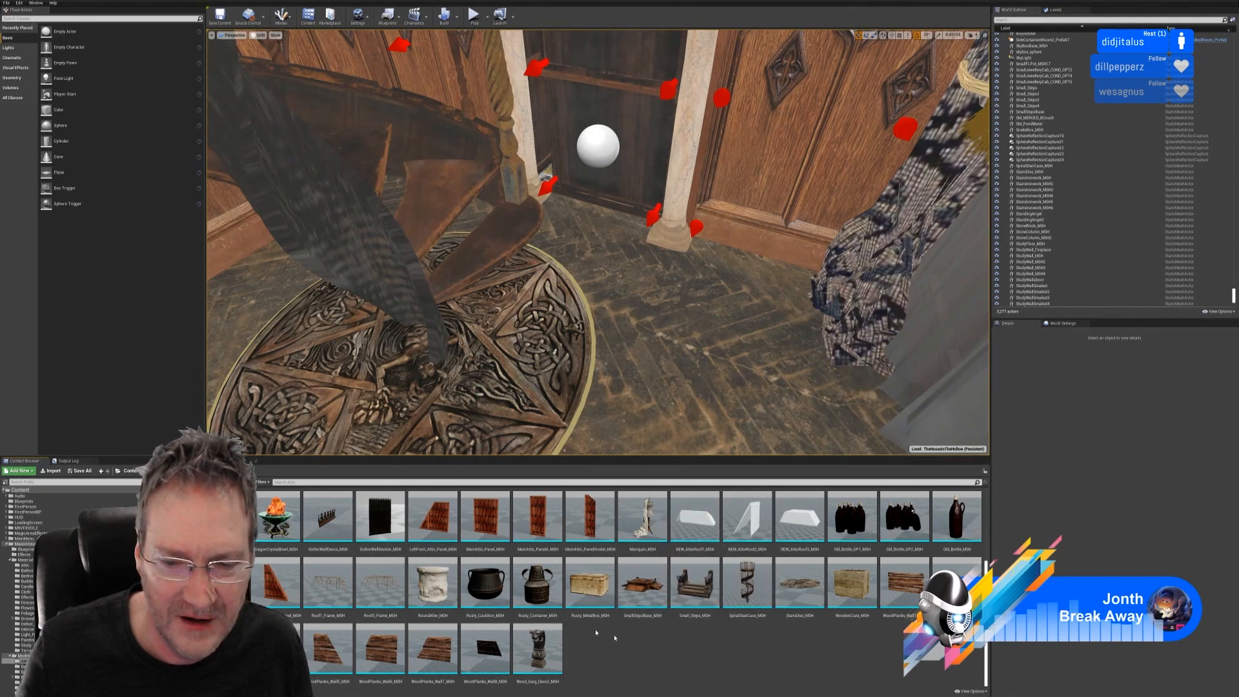
- Import the WoodenChest mesh from the Wooden Chest source folder into the Attic models folder
left_click(51, 470)
left_click(392, 78)
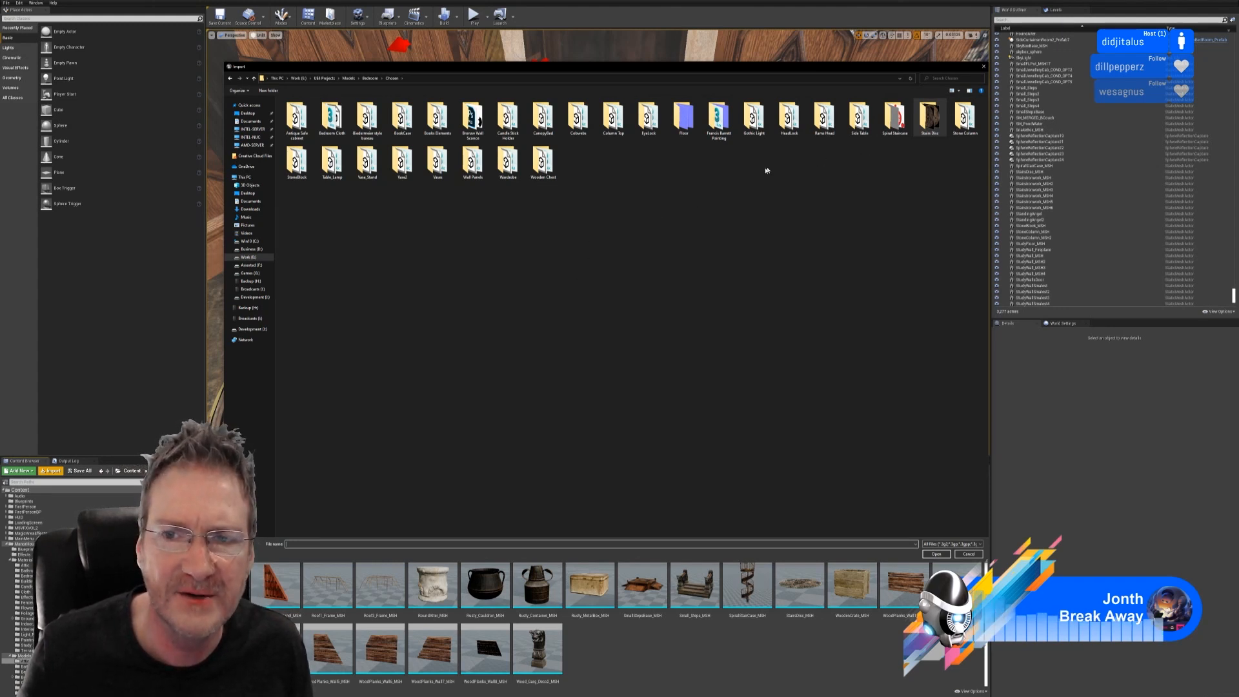
double_click(542, 162)
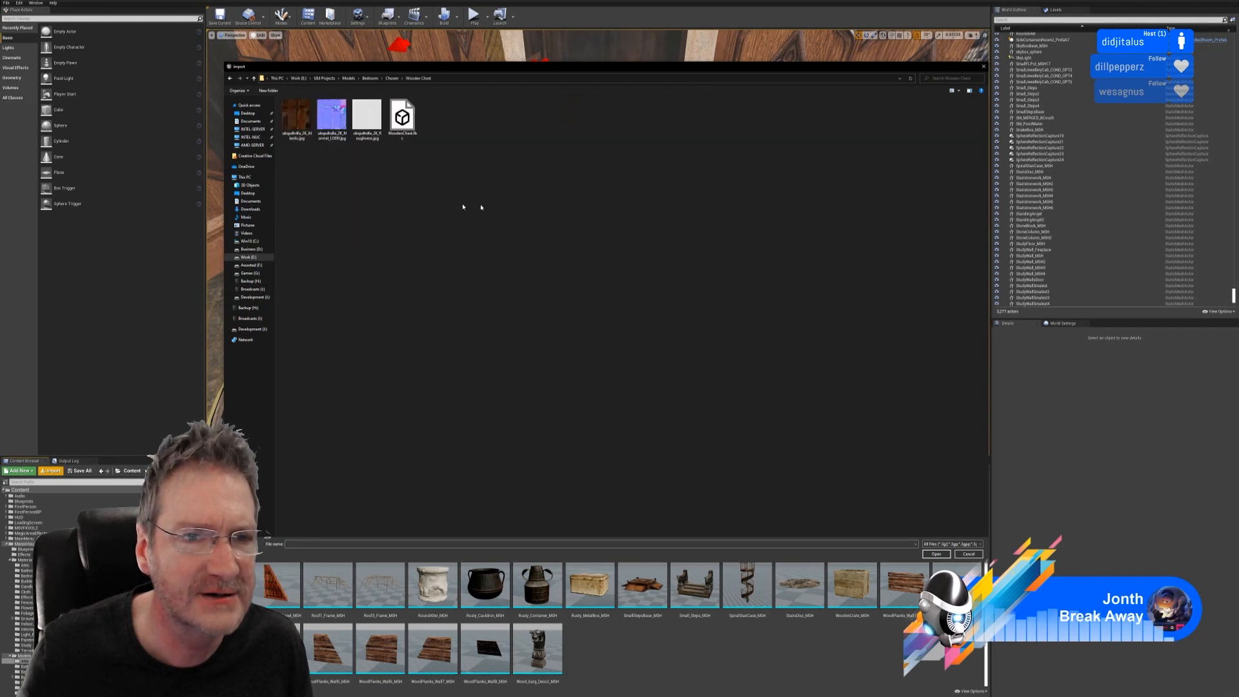
double_click(402, 118)
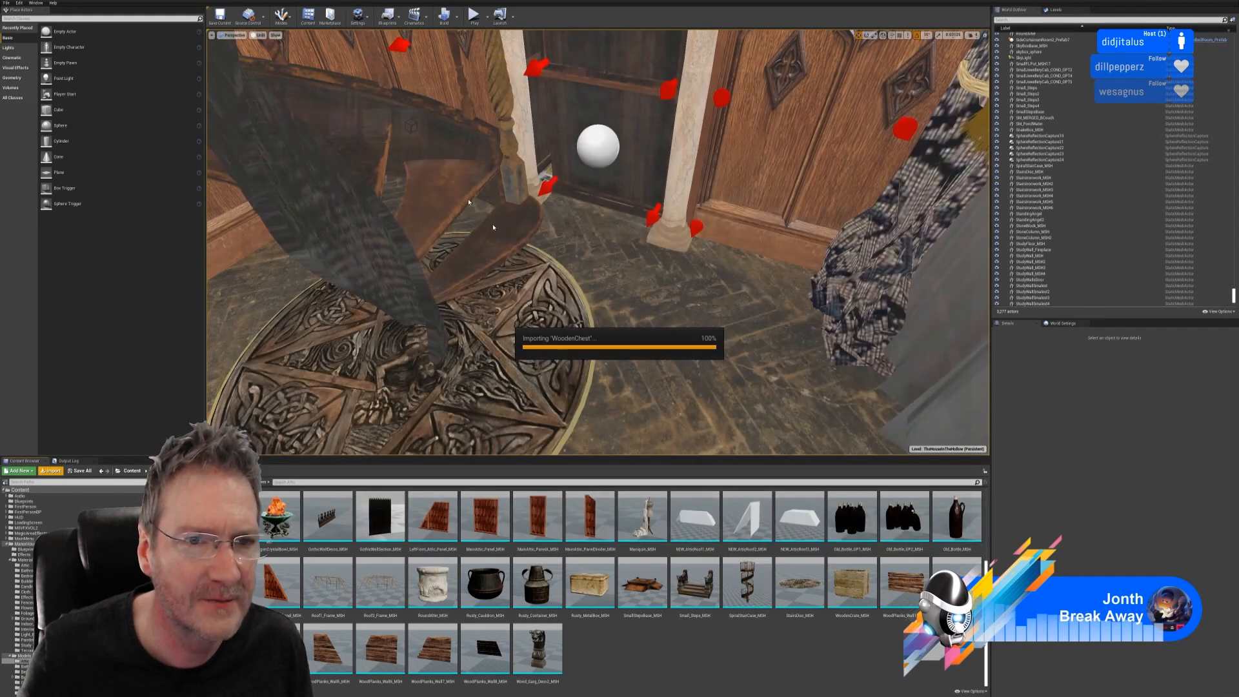
left_click(654, 470)
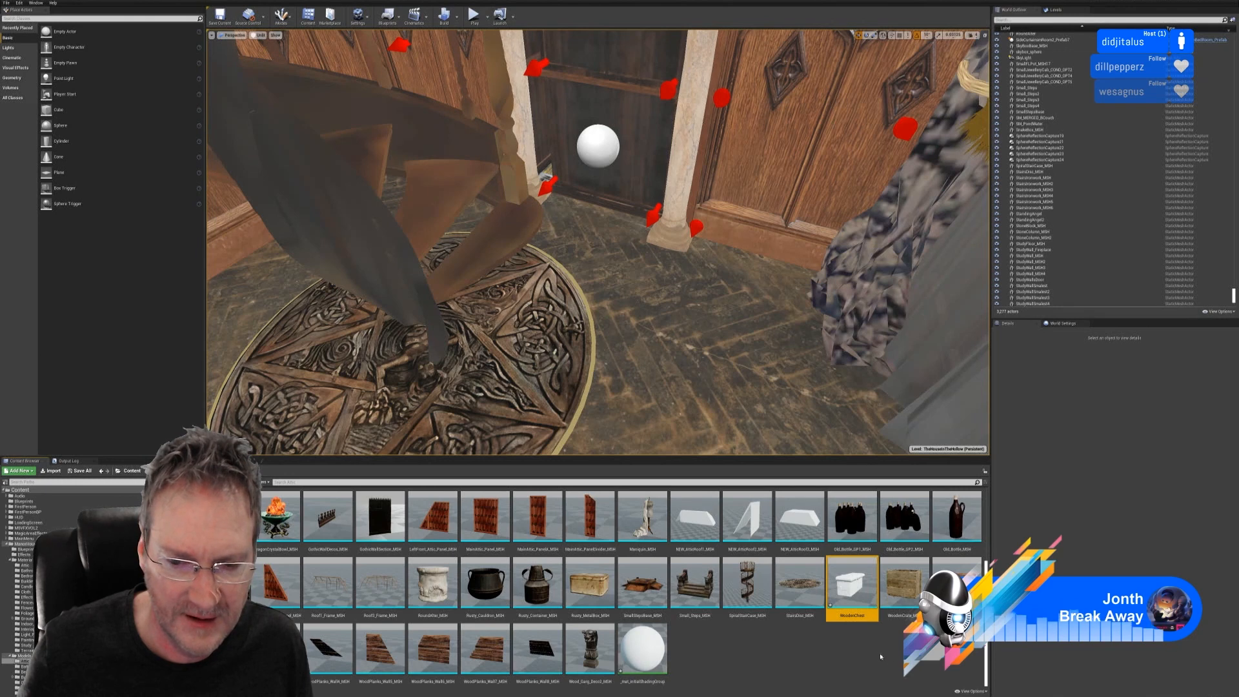
- Rename the imported chest mesh as WoodenChest_MSH
right_click(852, 590)
left_click(877, 443)
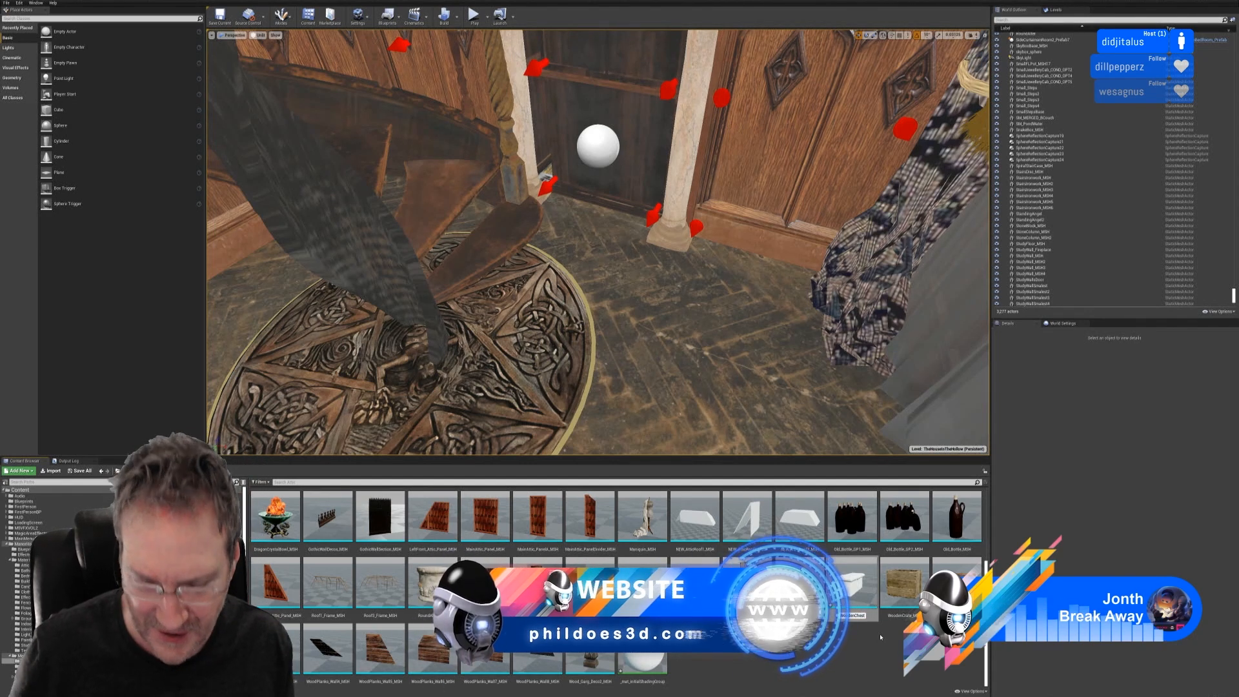
key("End")
type("_MSH")
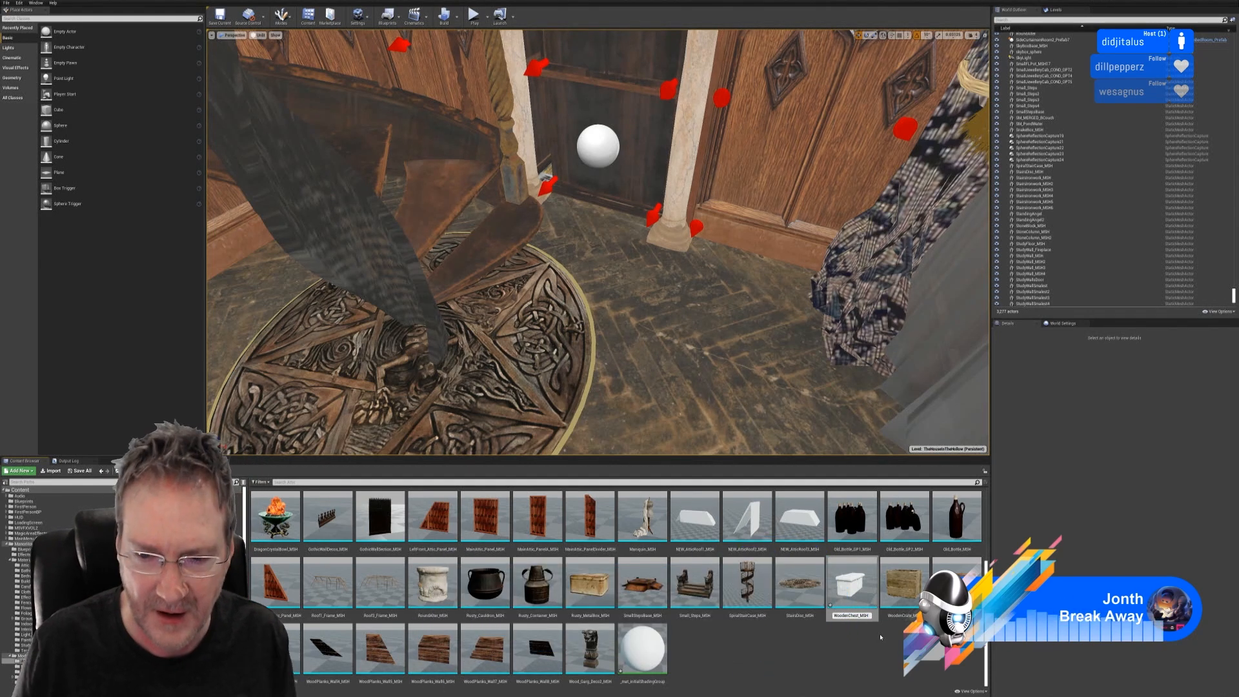
key("Return")
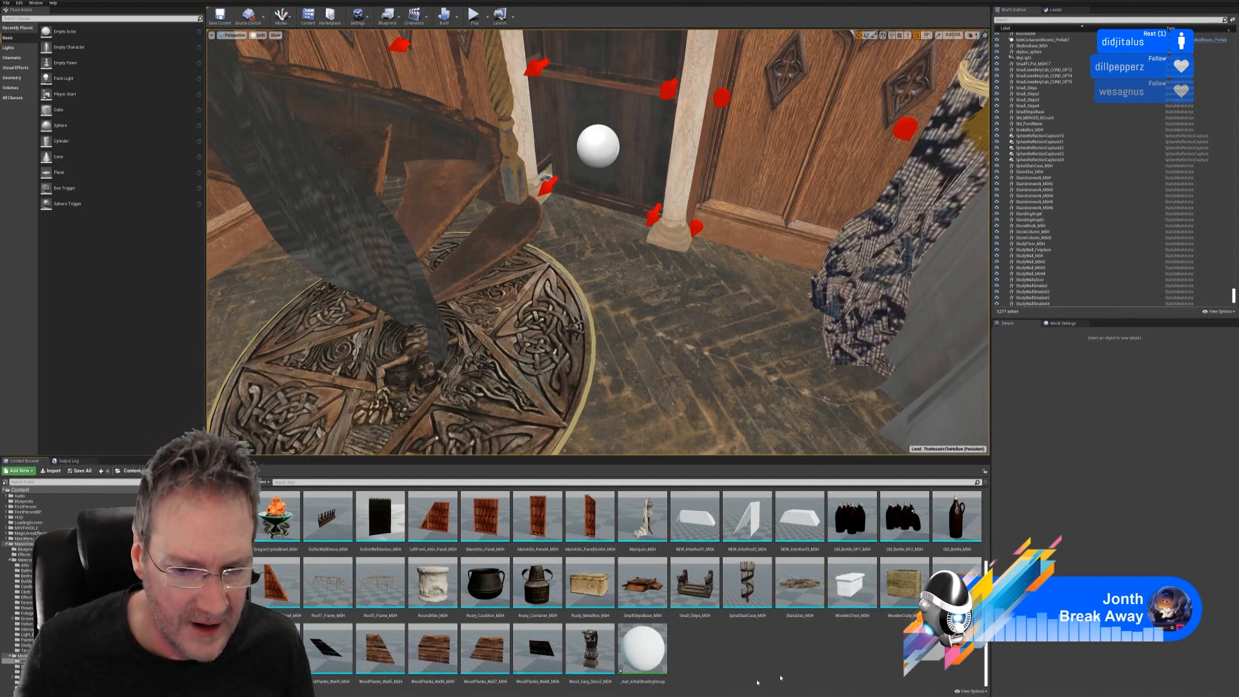
- Rename the material imported with the chest as WoodenChest_MAT
left_click(640, 648)
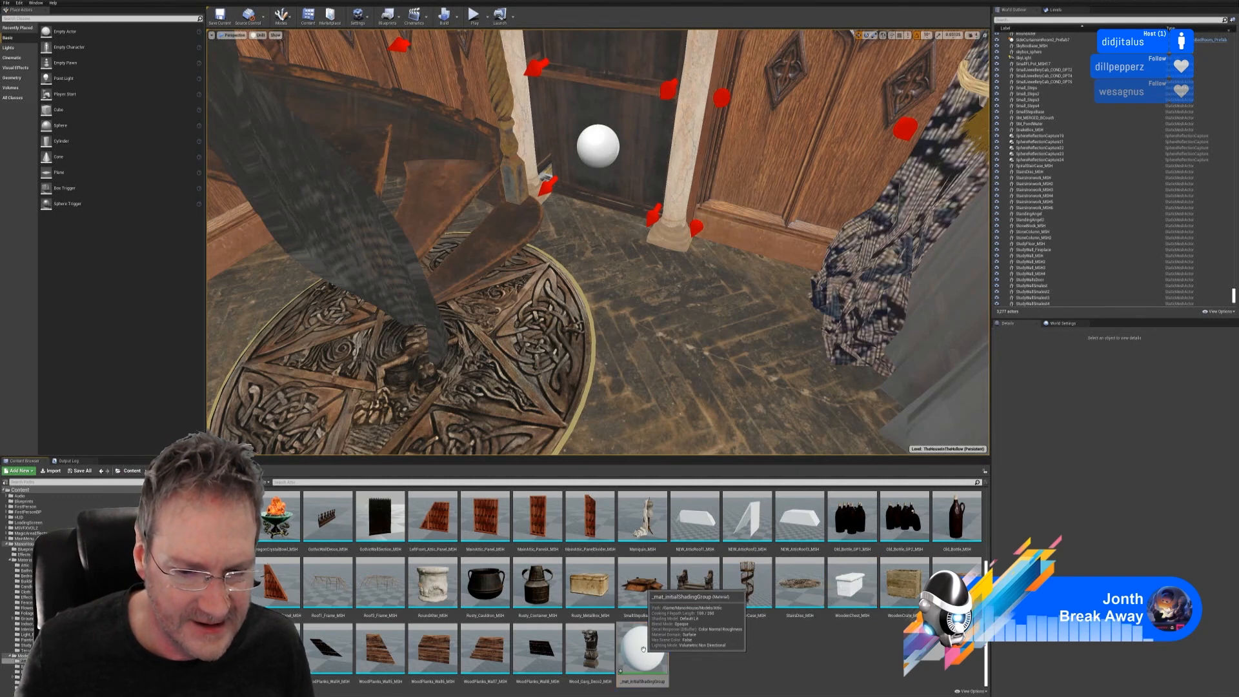
right_click(640, 648)
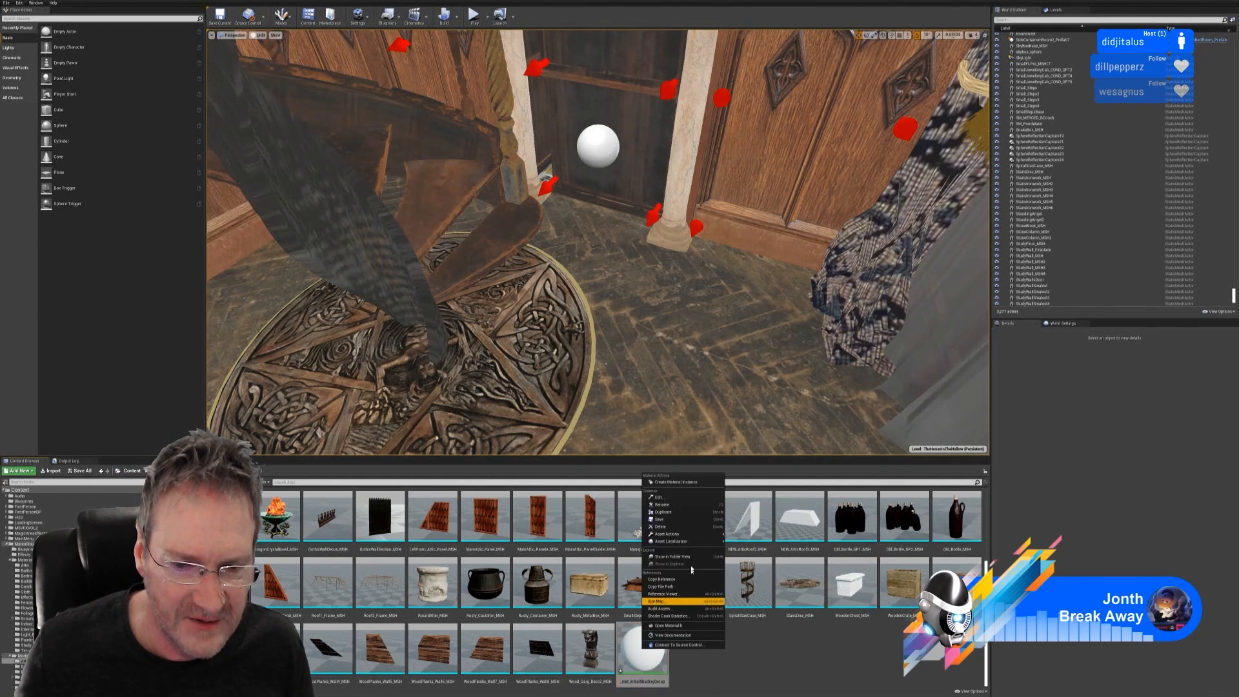
left_click(666, 511)
type("Wo")
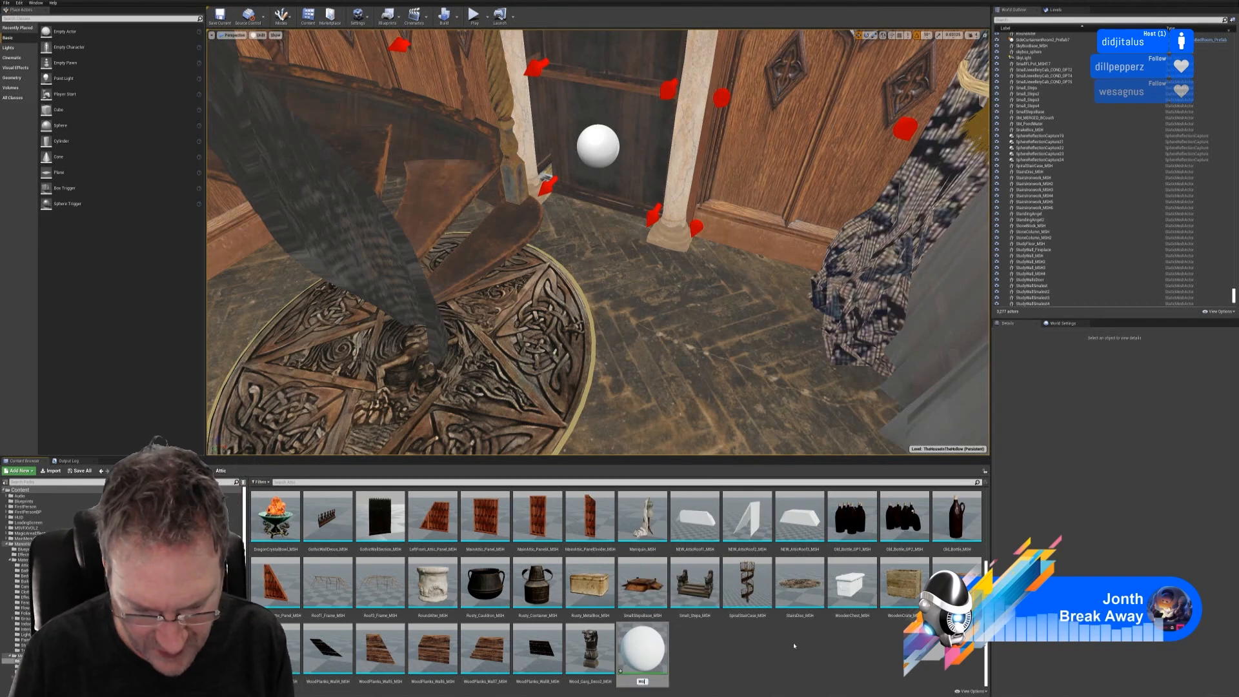
type("odenChest_MAT")
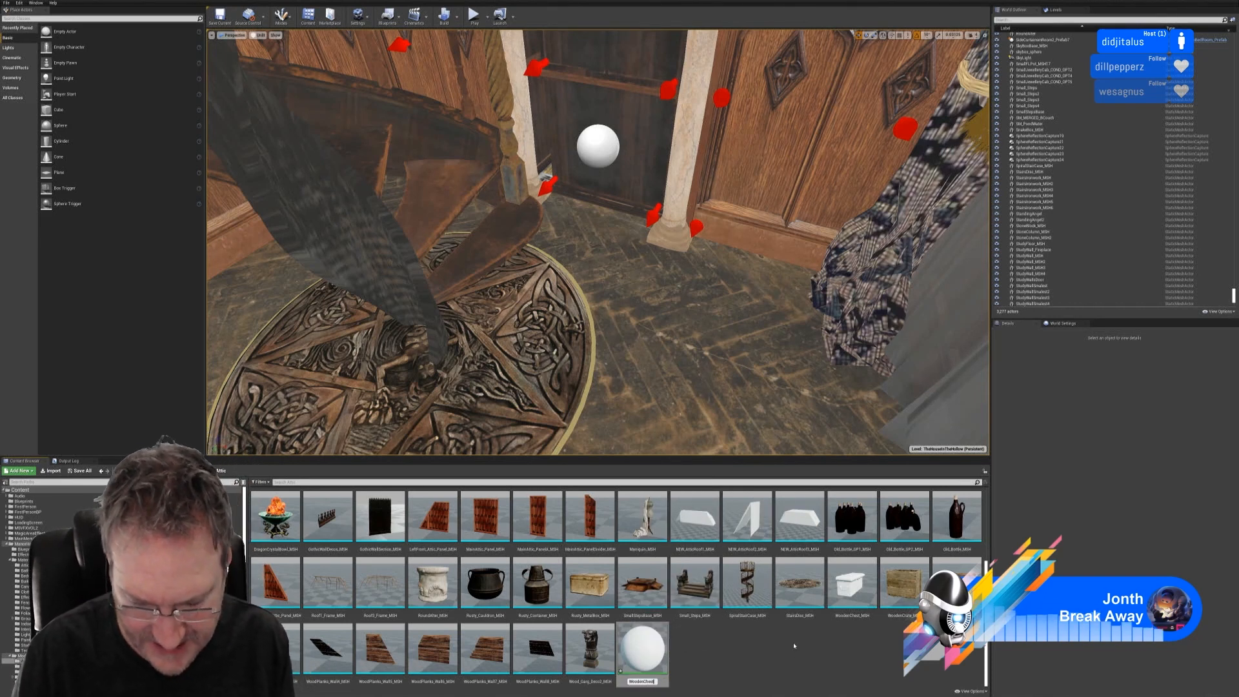
key("Return")
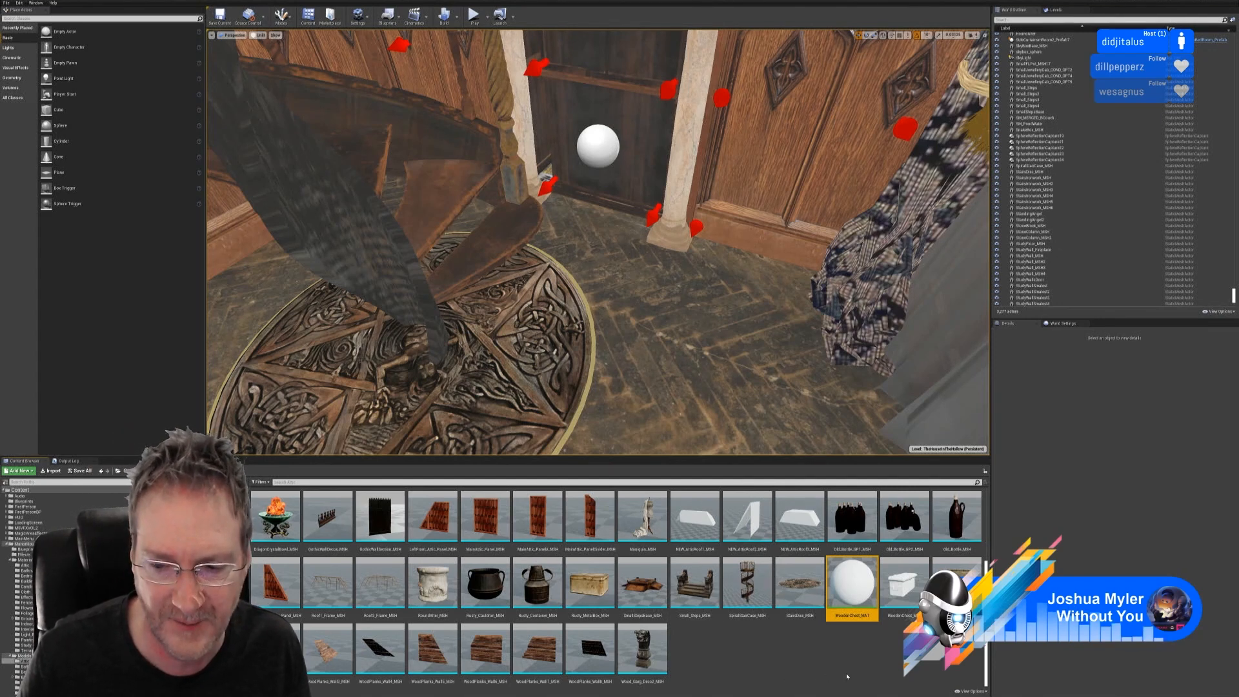
- Open the WoodenChest_MAT material for editing and import the chest's 2K albedo, normal and roughness textures from the Wooden Chest folder
double_click(858, 583)
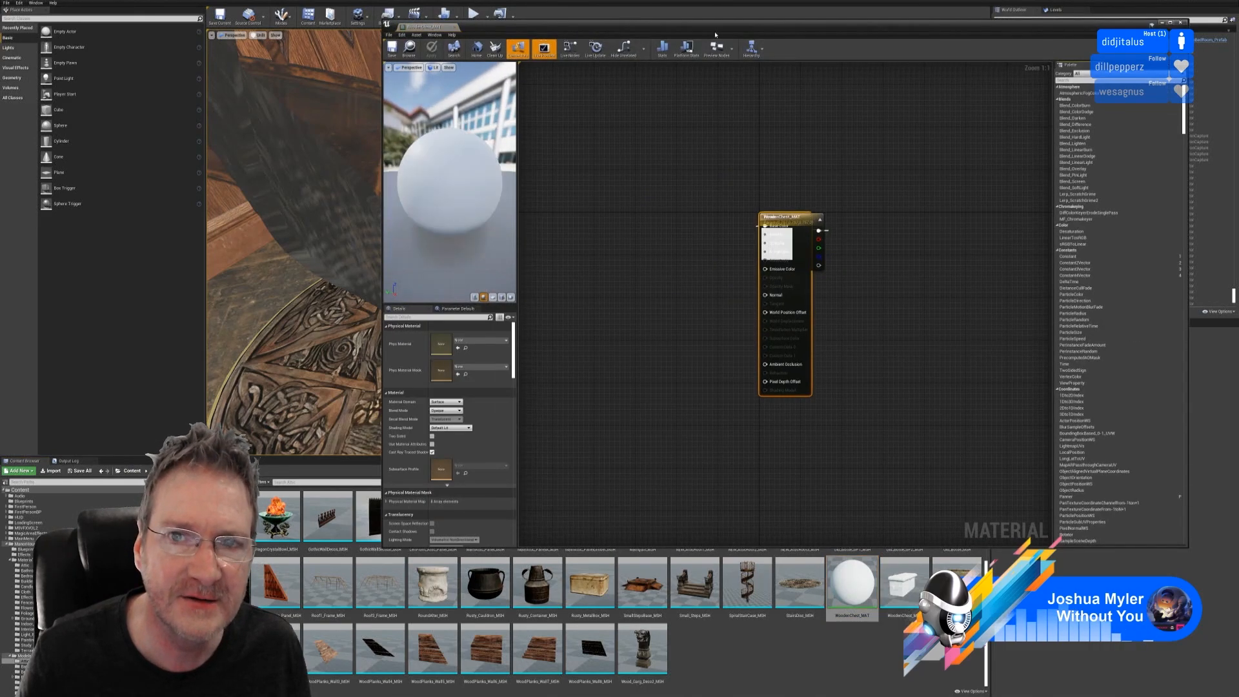
left_click(53, 470)
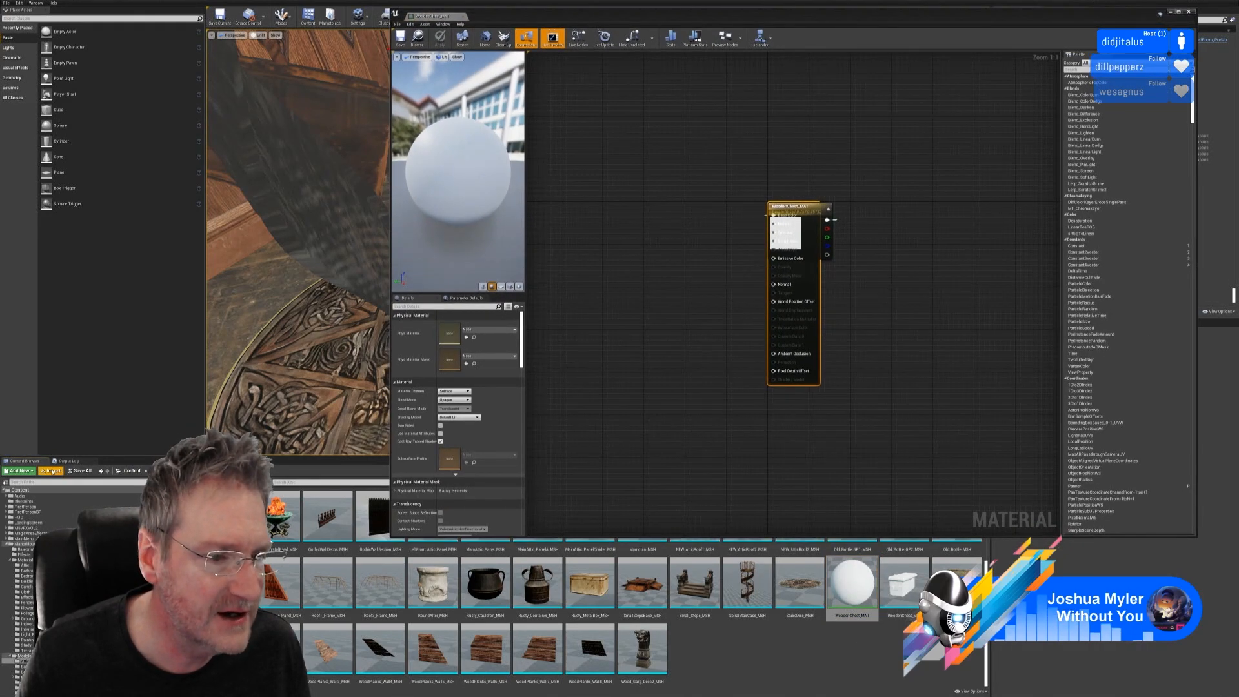
left_click(297, 138)
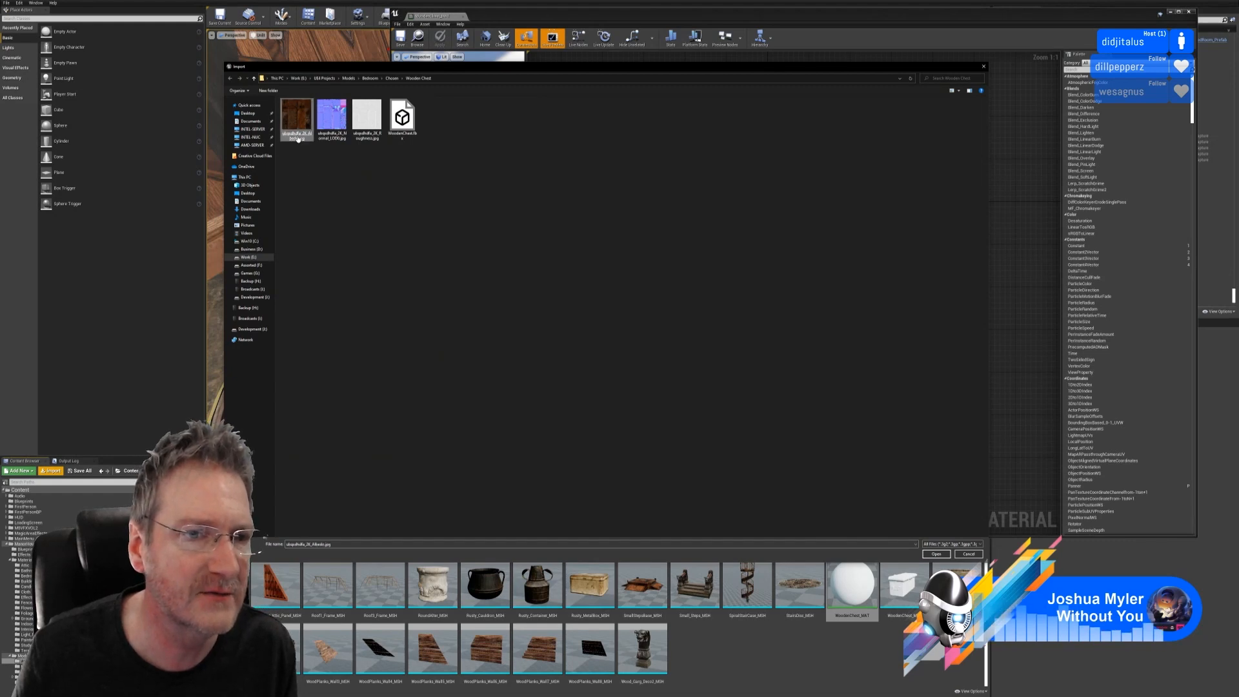
left_click(361, 125, "shift")
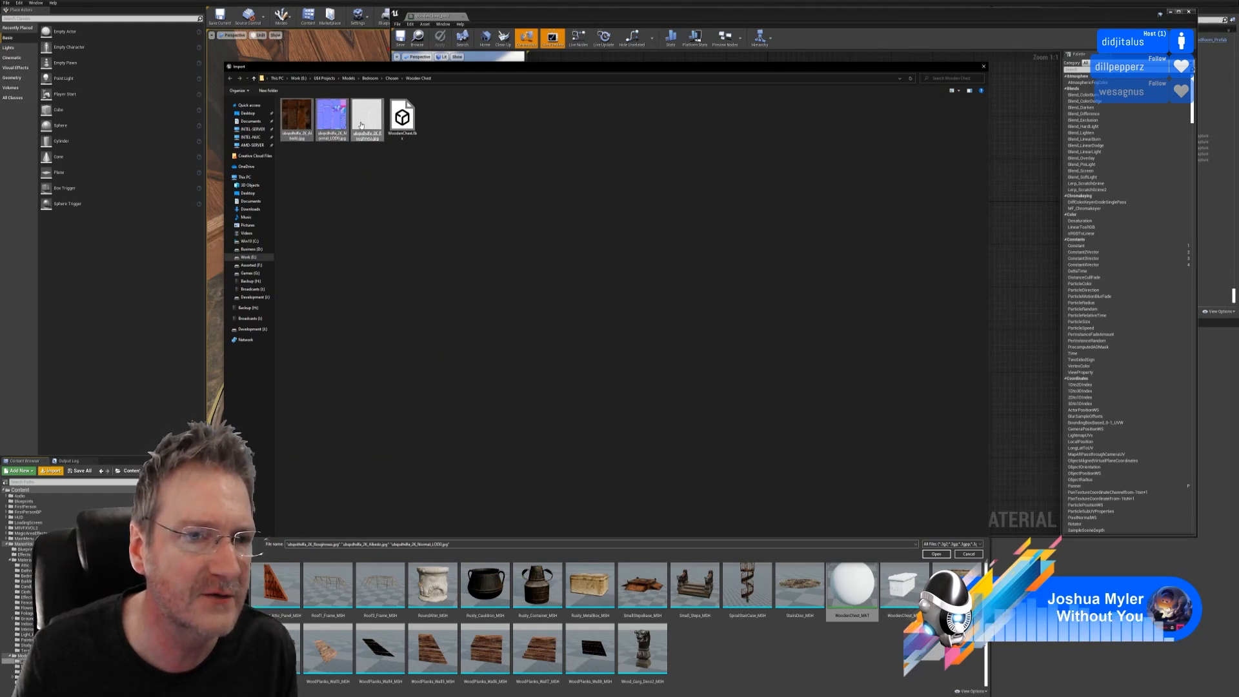
left_click(935, 554)
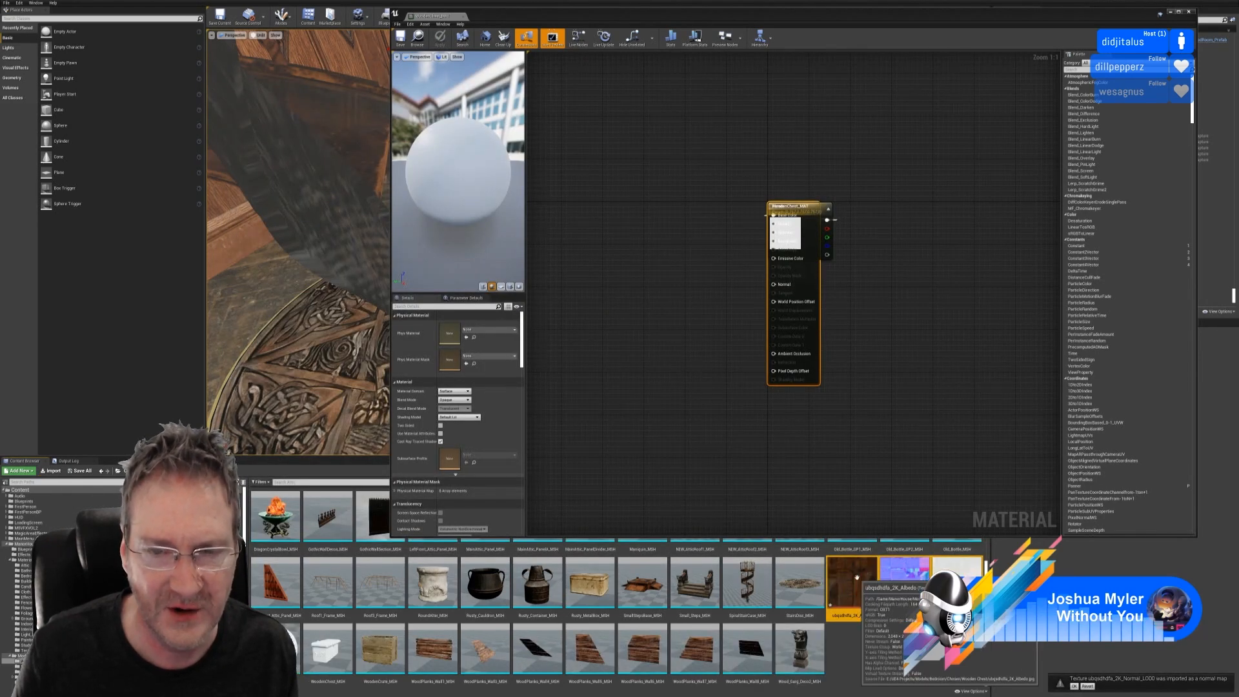
- Add the three chest textures as spaced-out texture samples in the WoodenChest_MAT graph and delete the default colour parameter node
left_click_drag(856, 576, 643, 231)
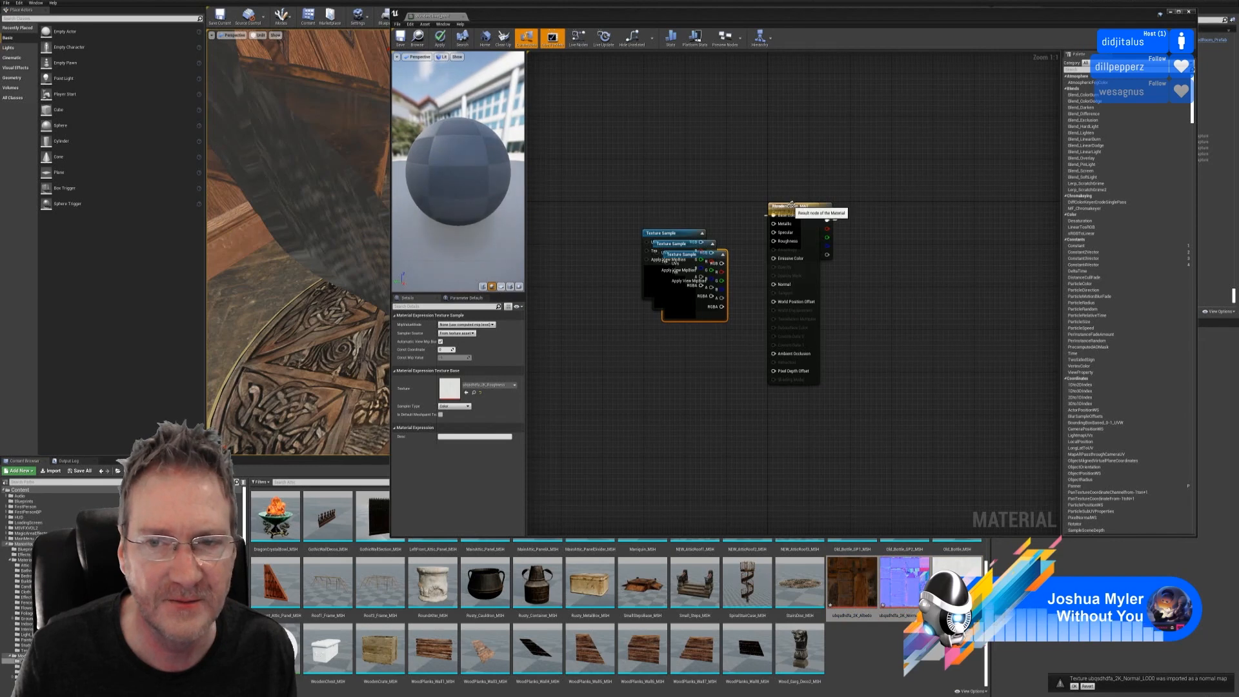
left_click_drag(794, 206, 902, 205)
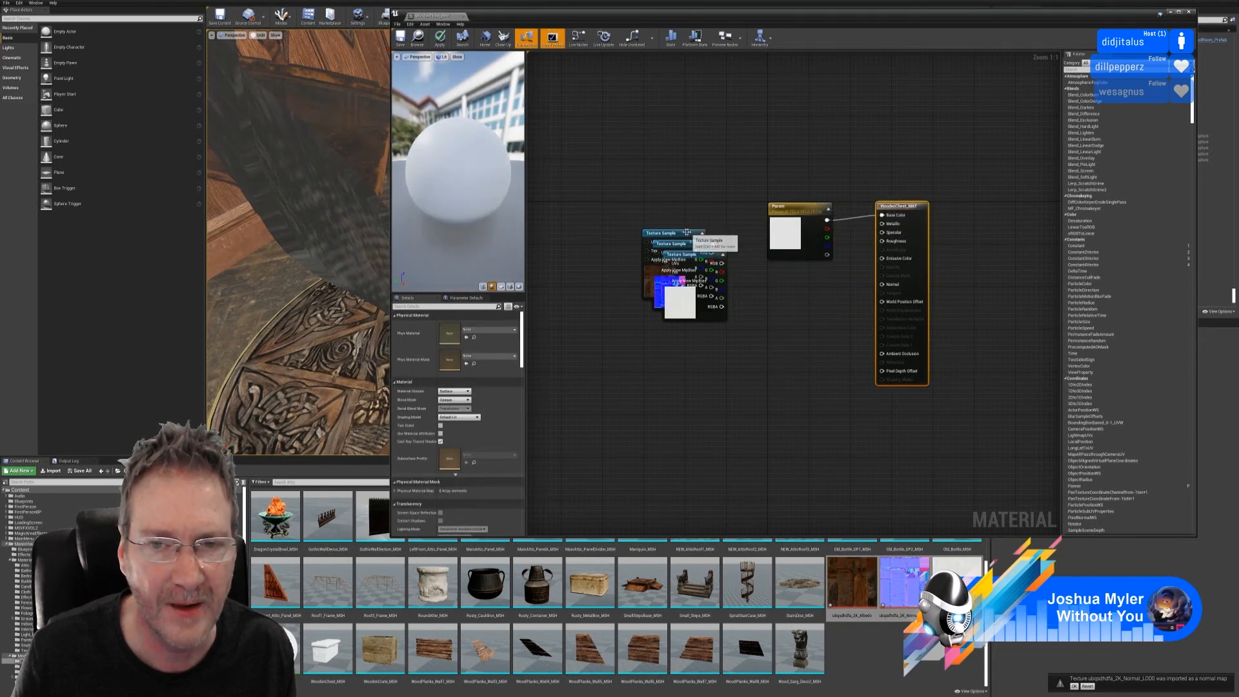
left_click_drag(686, 233, 692, 158)
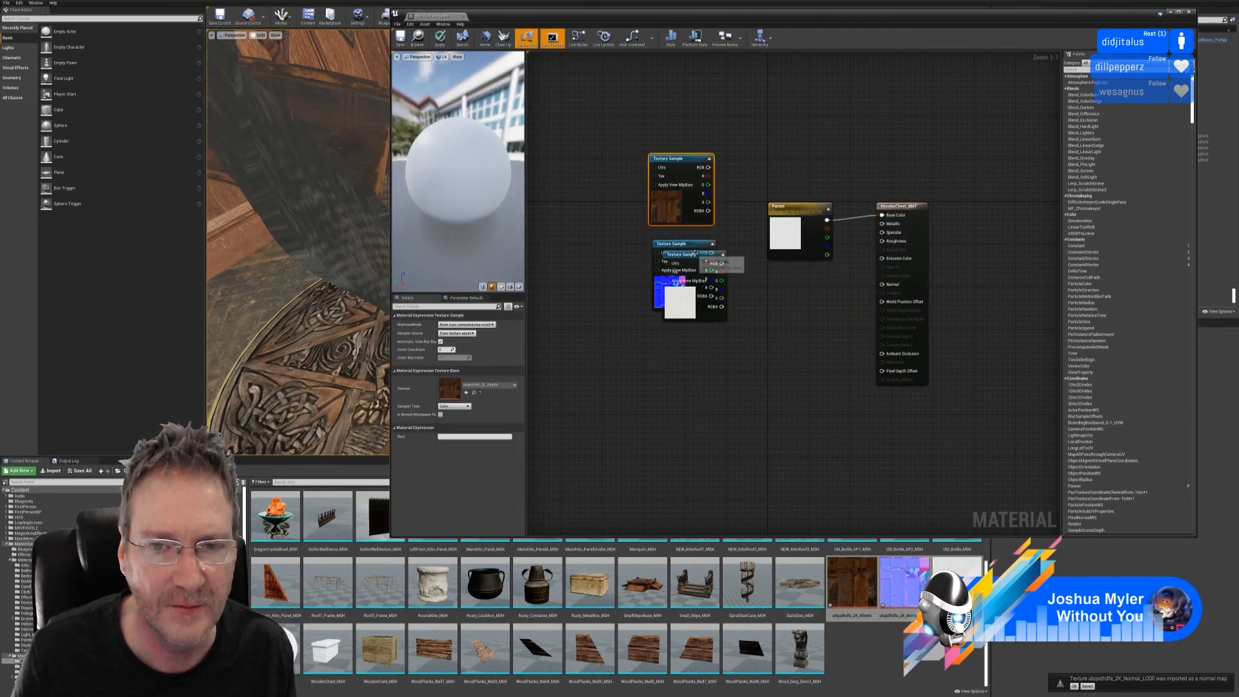
left_click_drag(695, 253, 682, 323)
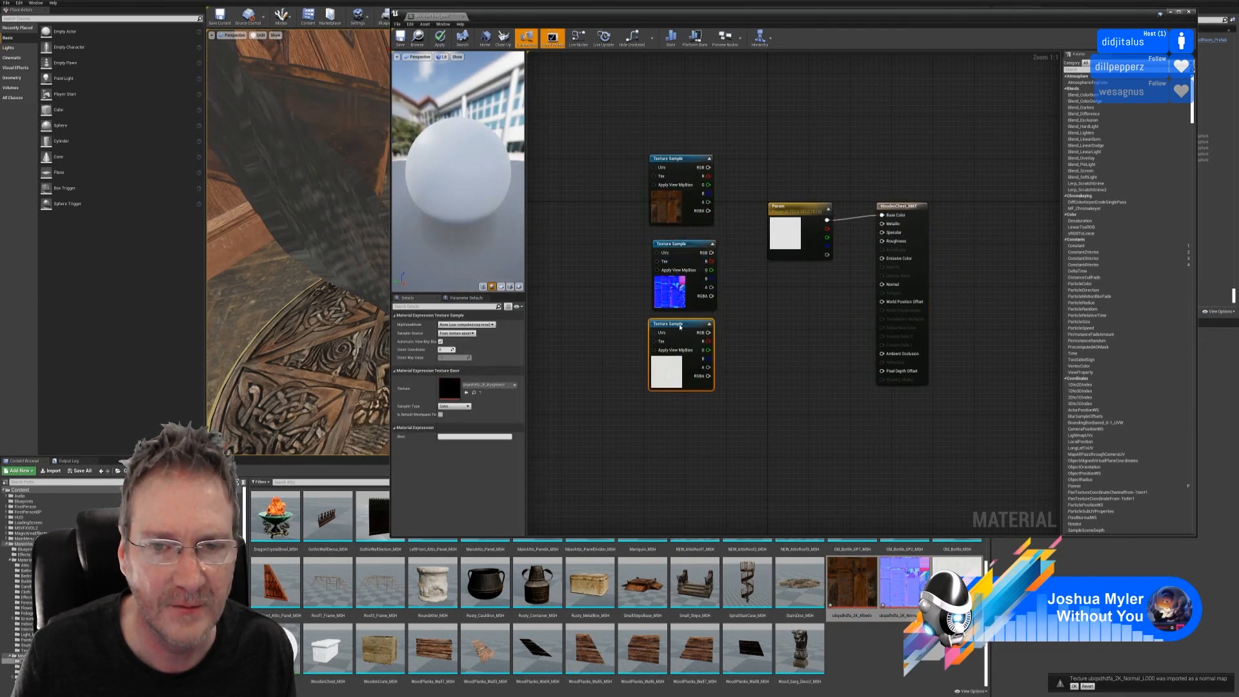
left_click(800, 213)
key("Delete")
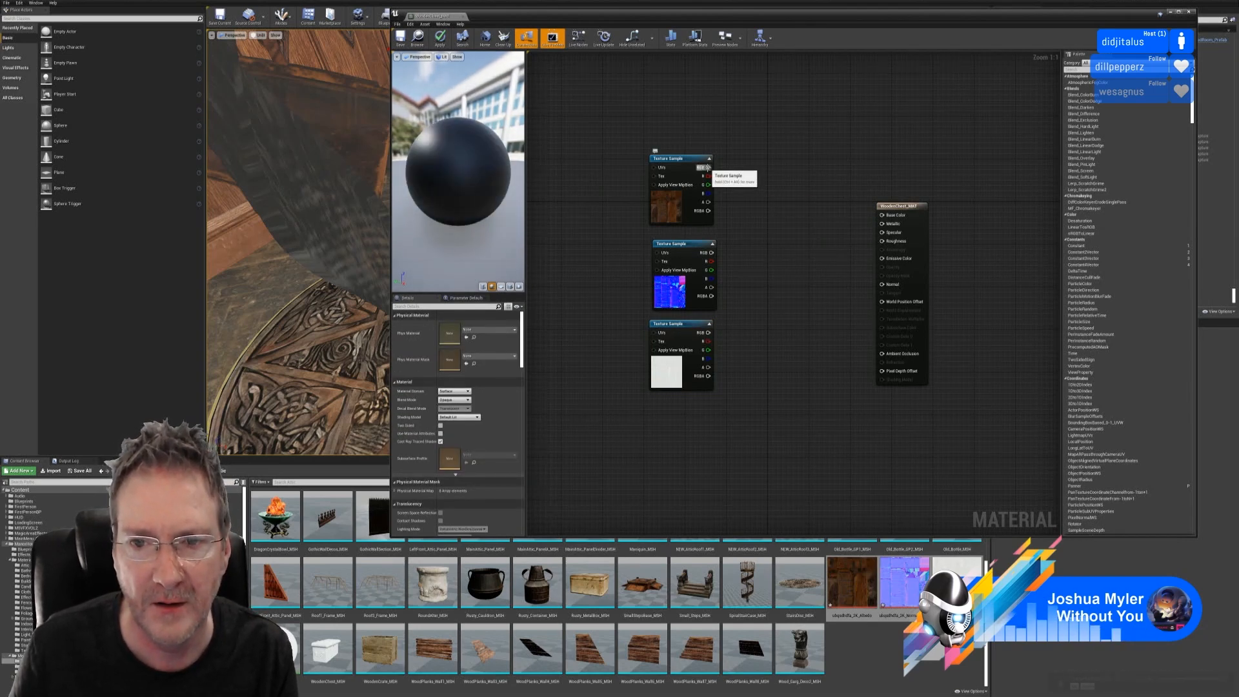
- Connect the albedo to Base Color, the normal map to Normal and the roughness map to Roughness, then apply and close the material
left_click_drag(708, 167, 882, 214)
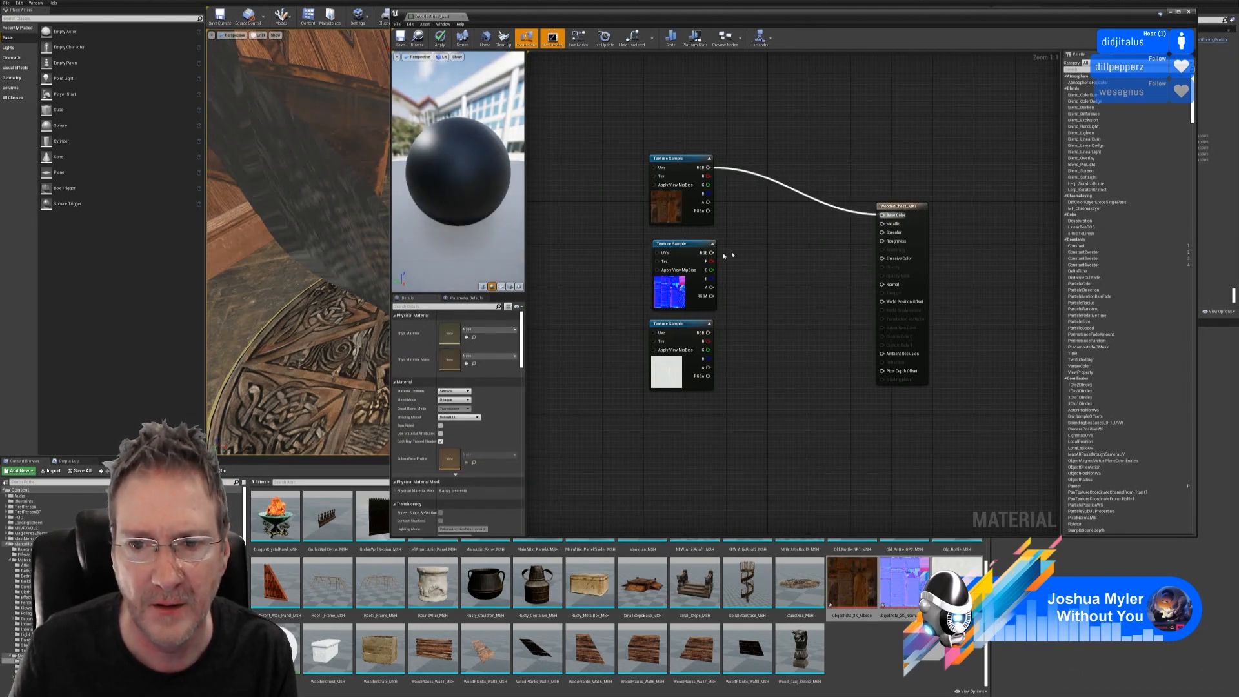
left_click_drag(711, 252, 882, 285)
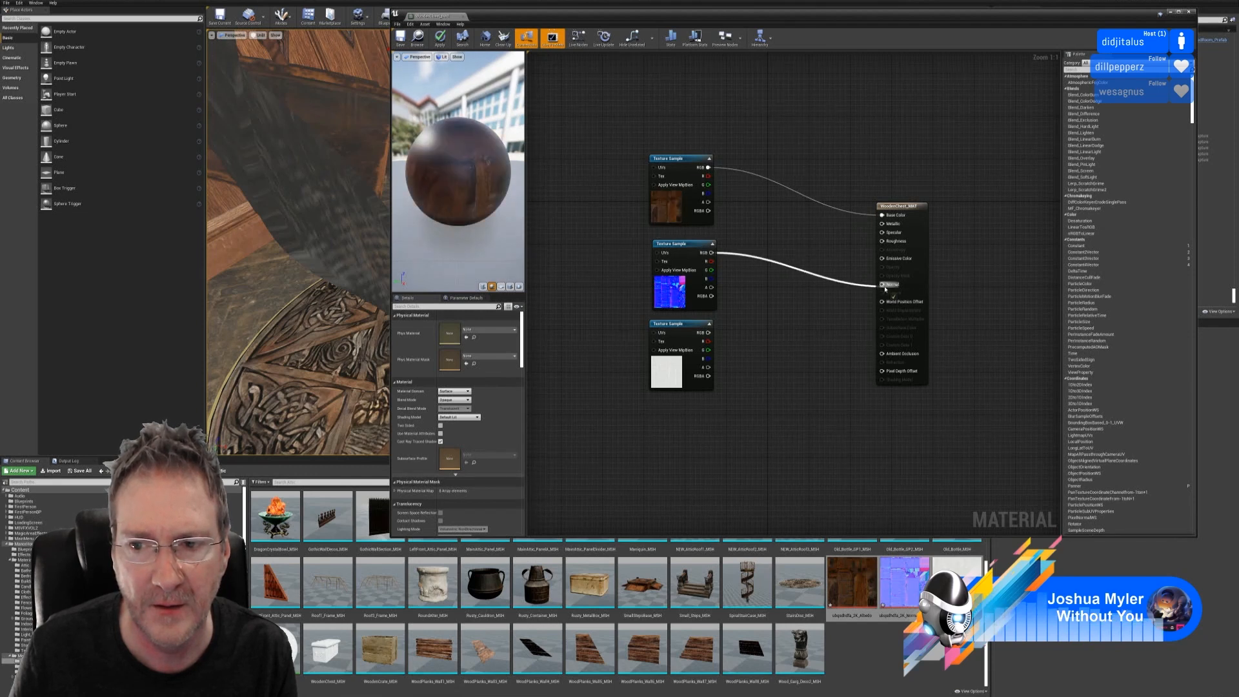
left_click_drag(708, 332, 882, 241)
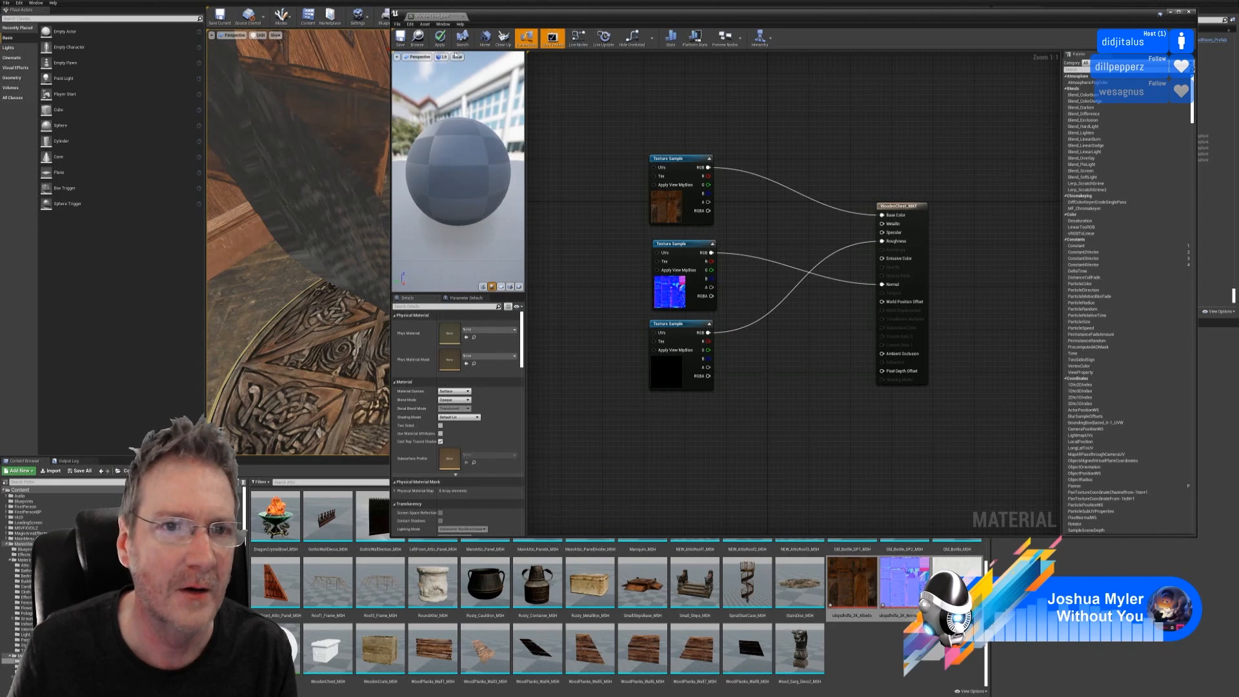
left_click(441, 41)
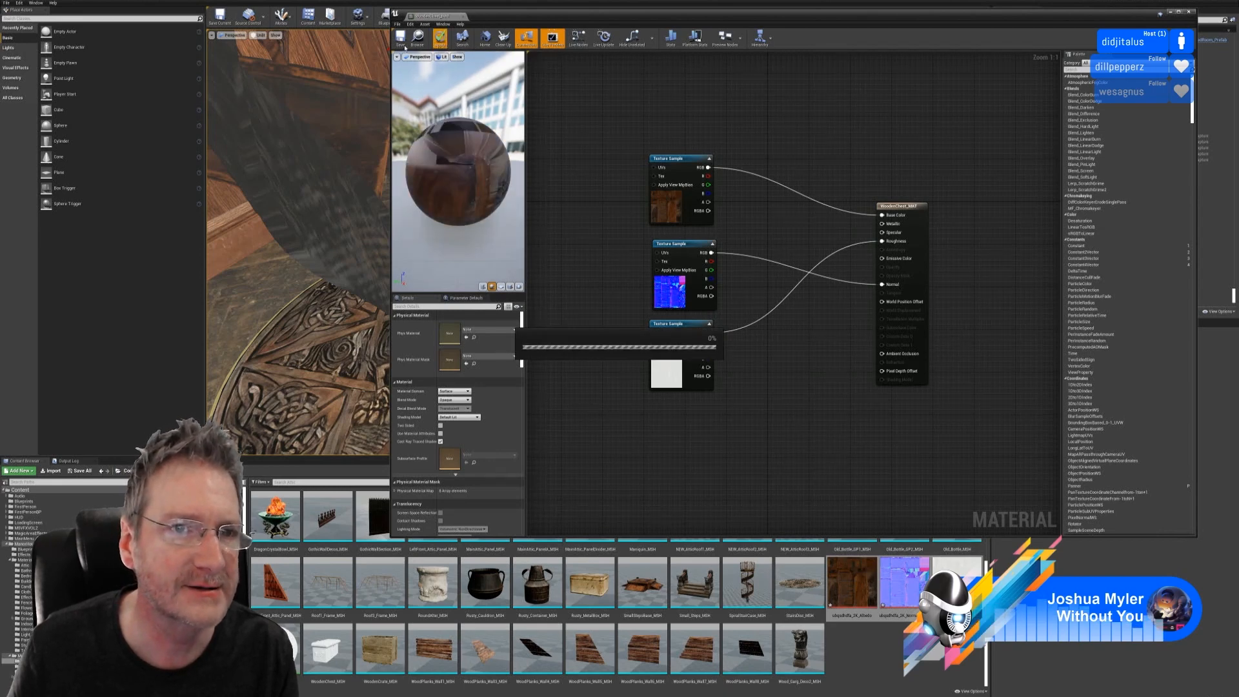
left_click(1188, 11)
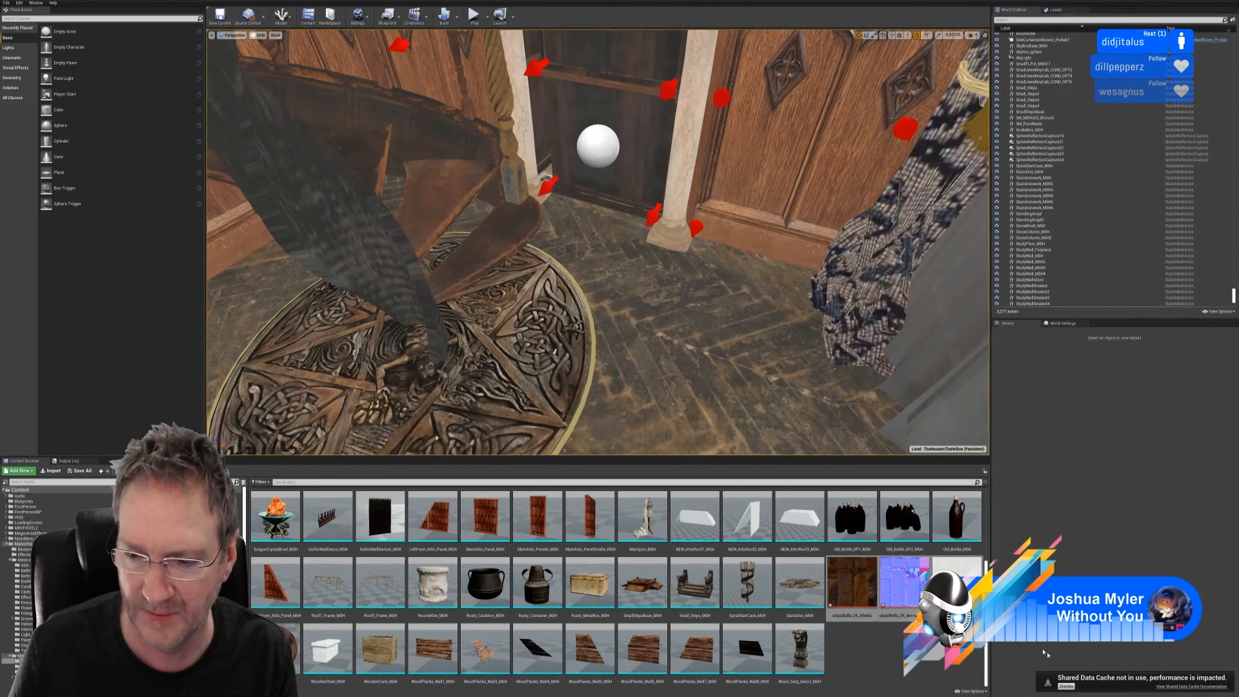
left_click(1066, 688)
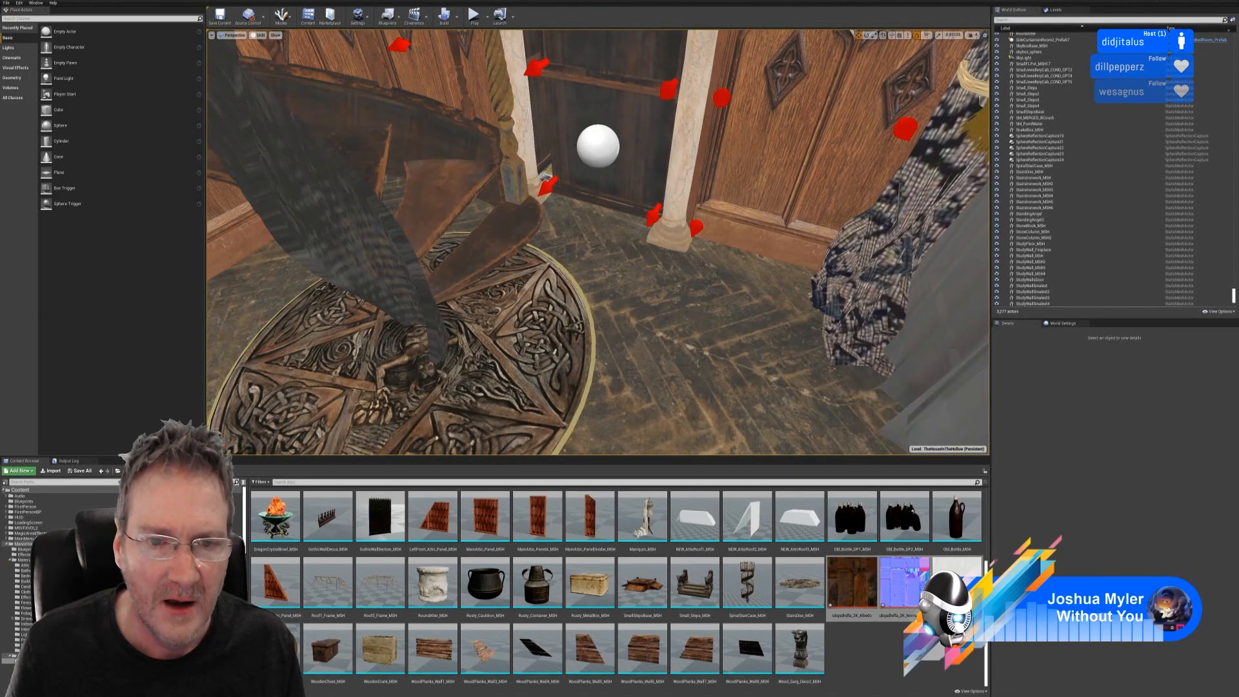
- Place WoodenChest_MSH on the floor between the curtains and the carved stairs disc, and scale it up uniformly
right_click_drag(665, 267, 642, 296)
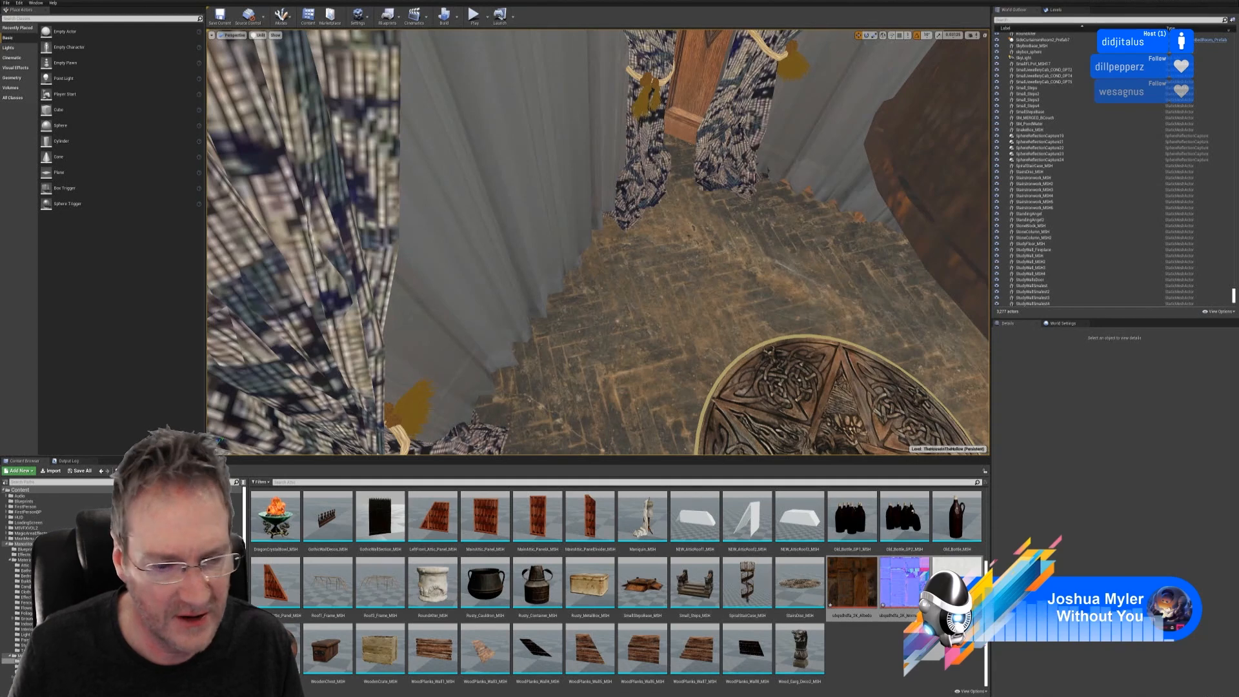
left_click_drag(327, 648, 699, 284)
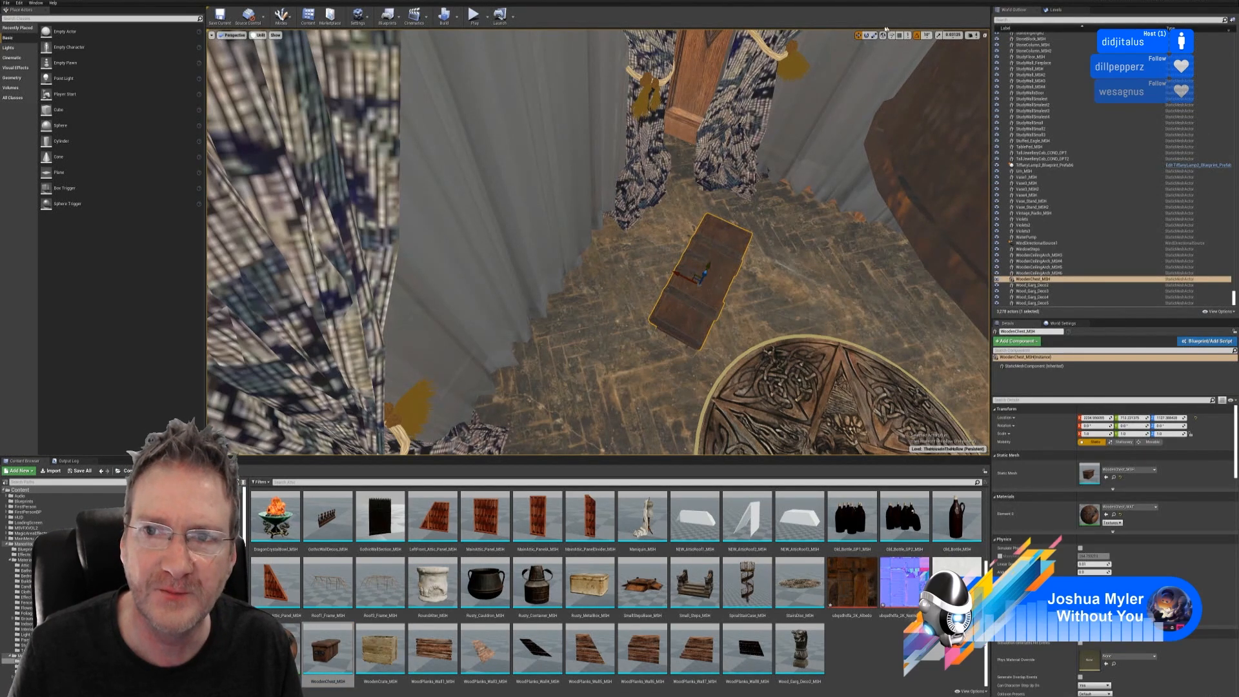
left_click_drag(701, 285, 726, 260)
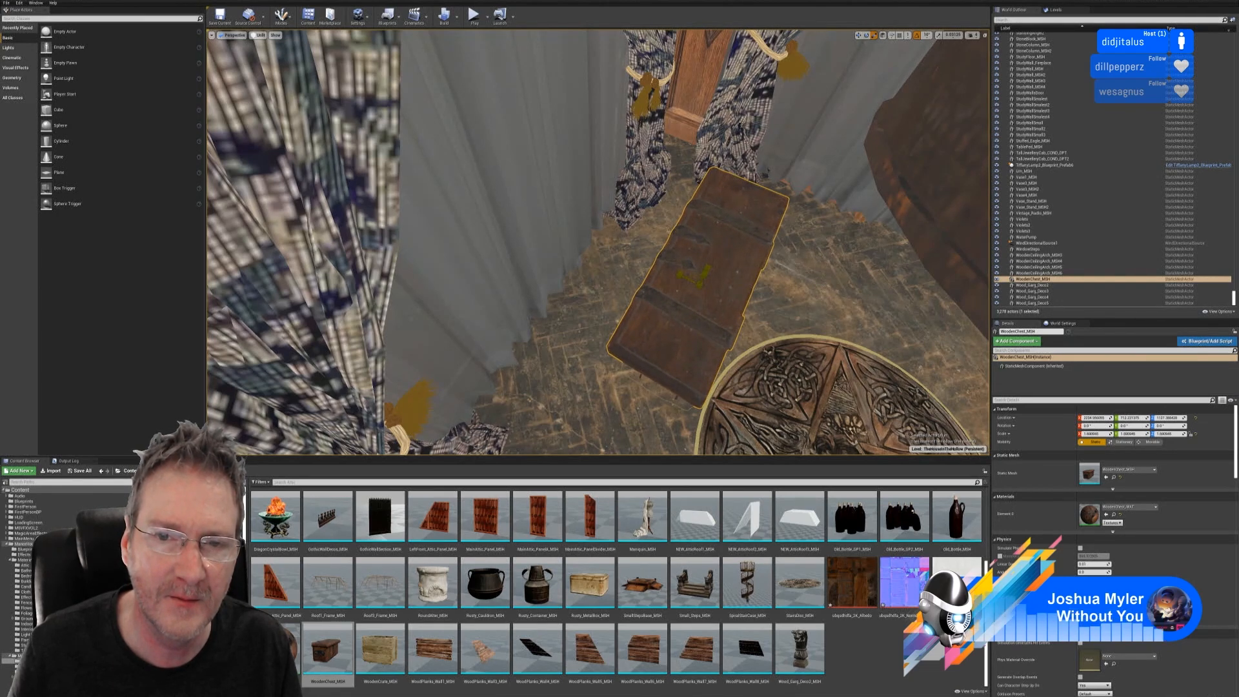
- Rotate the wooden chest so its front faces the carved disc, and raise its sunken body above the floor
key("e")
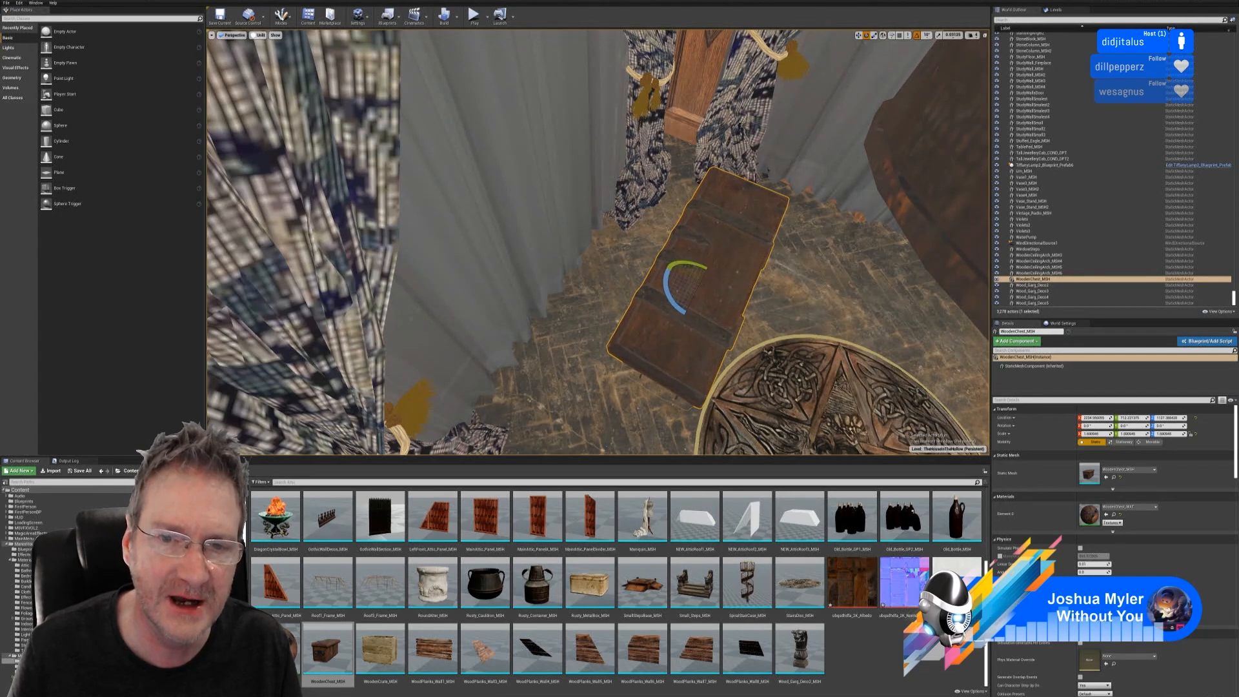
left_click_drag(666, 290, 715, 334)
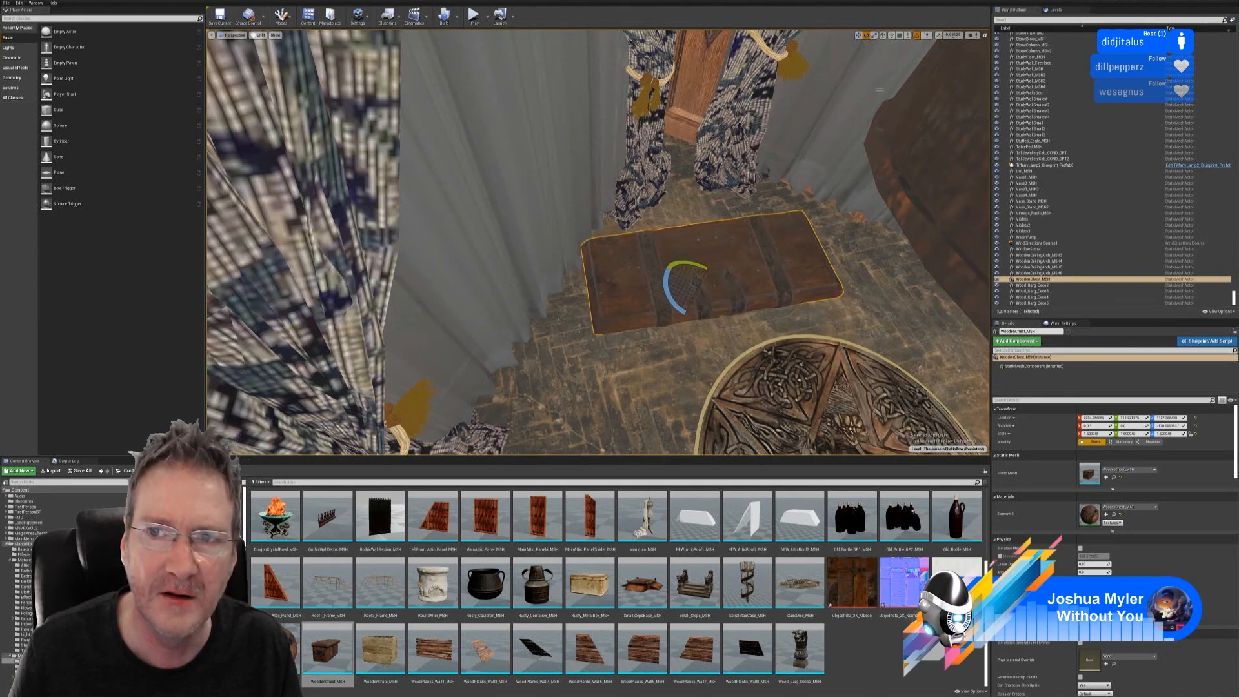
left_click(858, 35)
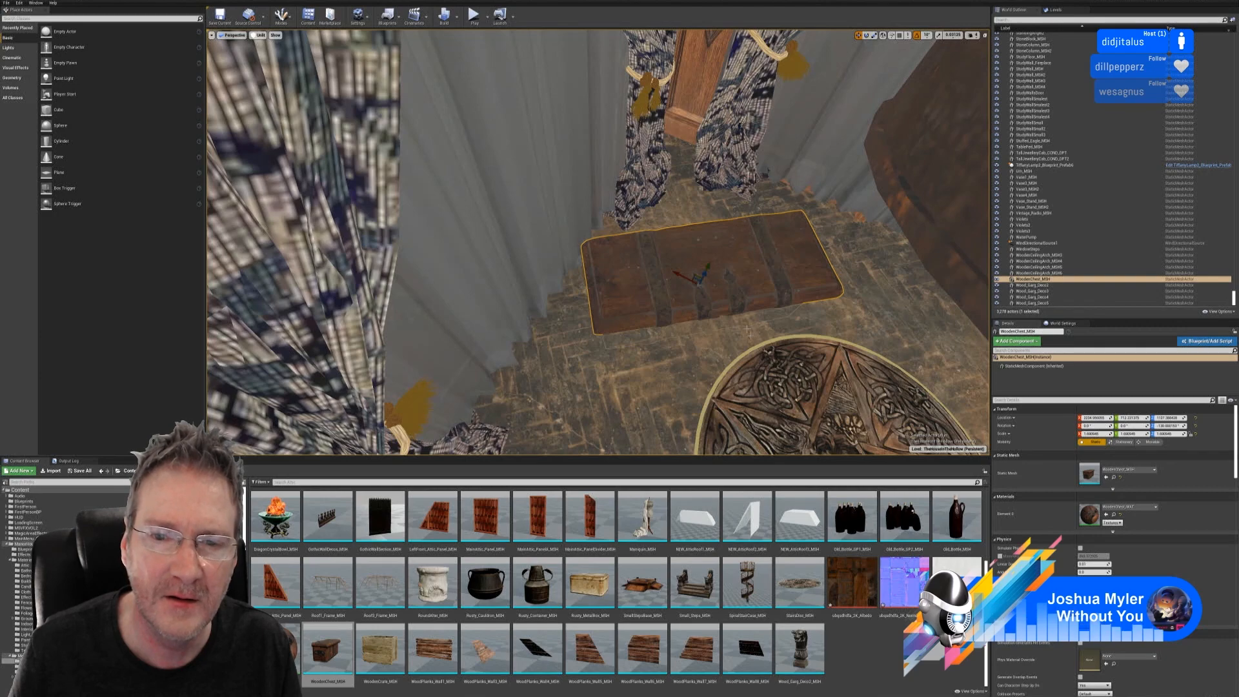
right_click_drag(747, 329, 630, 303)
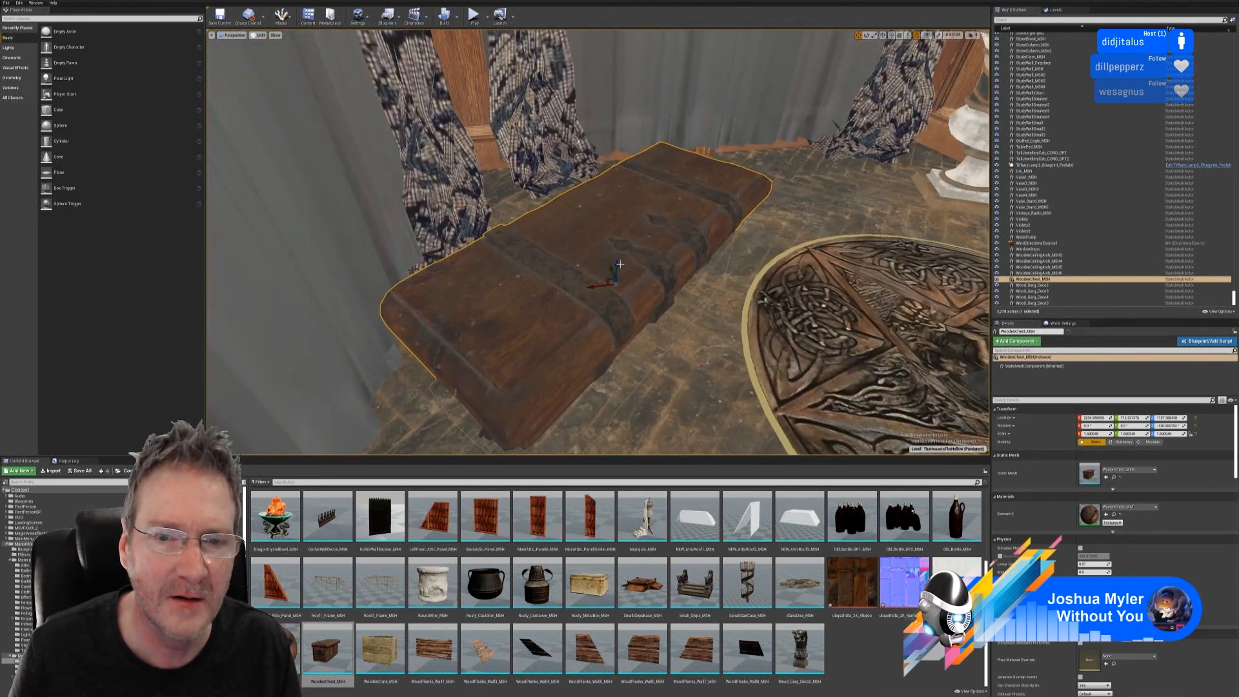
left_click_drag(616, 261, 624, 187)
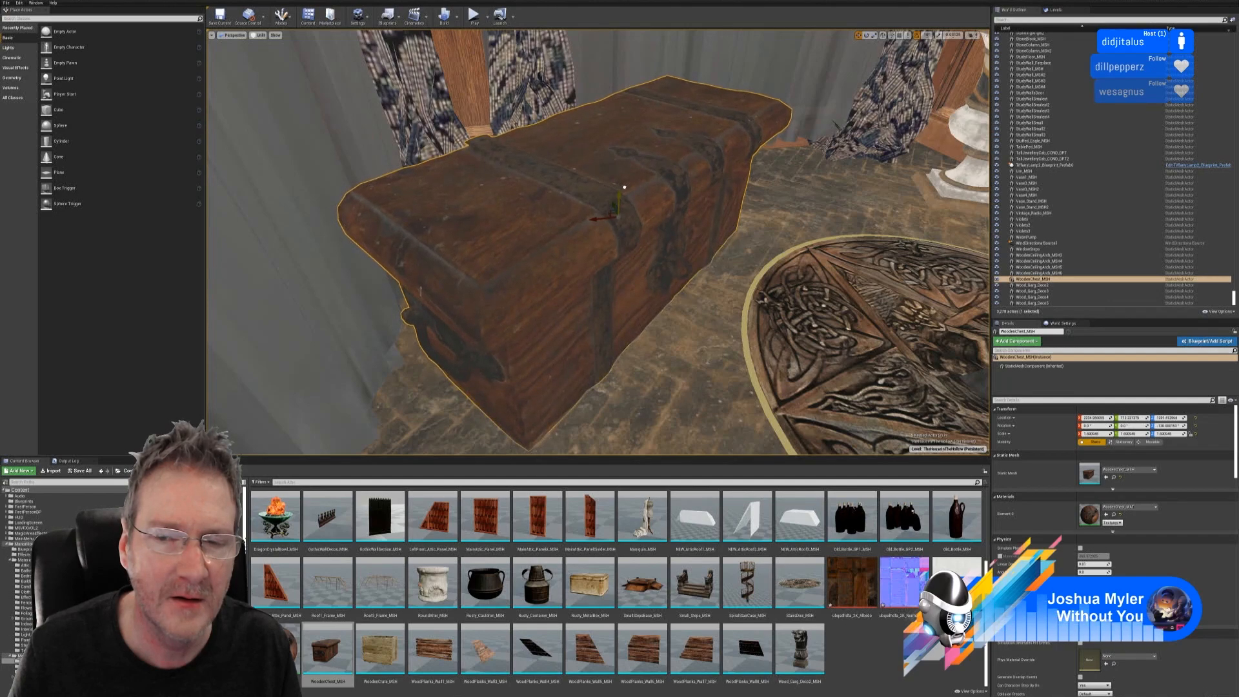
- Move the chest back towards the curtained wall panel and check its placement relative to the spiral staircase
right_click_drag(624, 187, 610, 276)
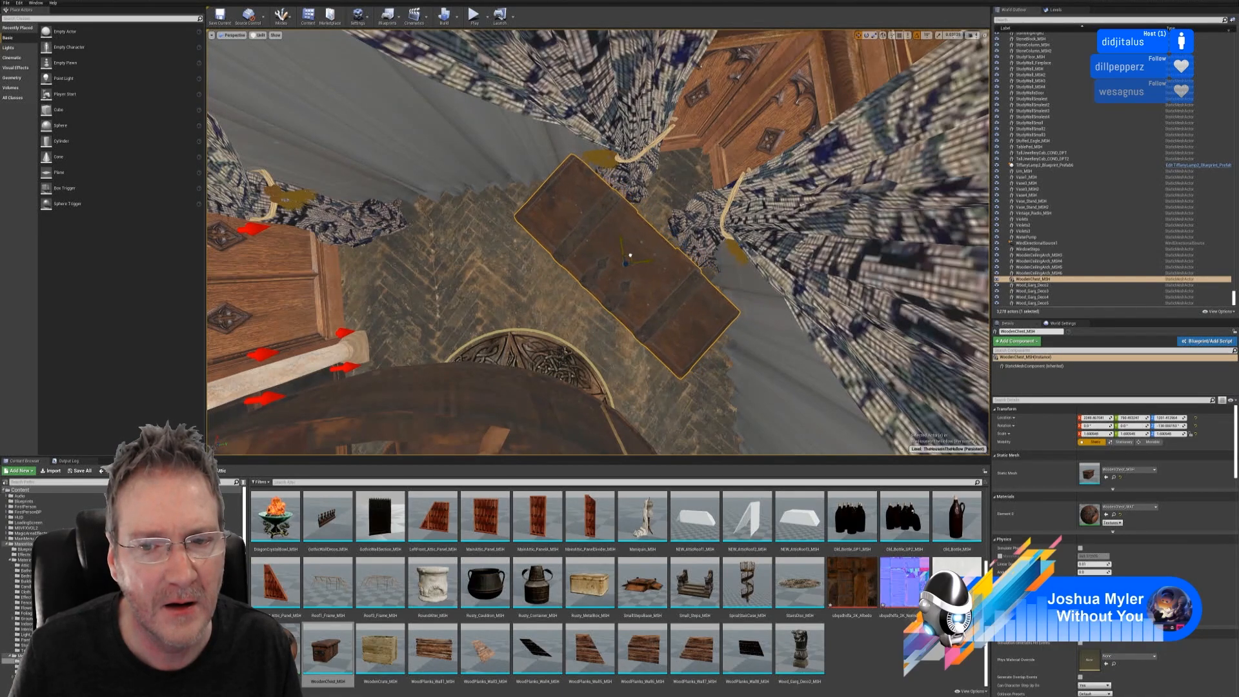
right_click_drag(606, 274, 614, 214)
key("Escape")
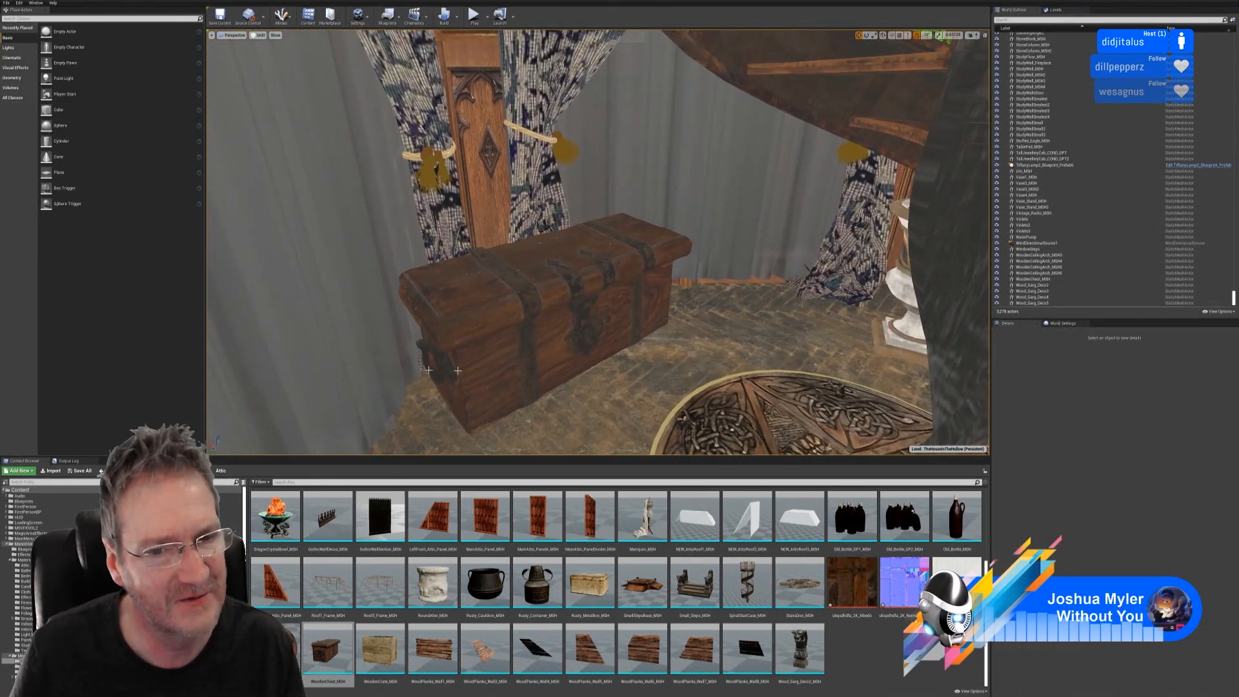
right_click_drag(501, 349, 516, 353)
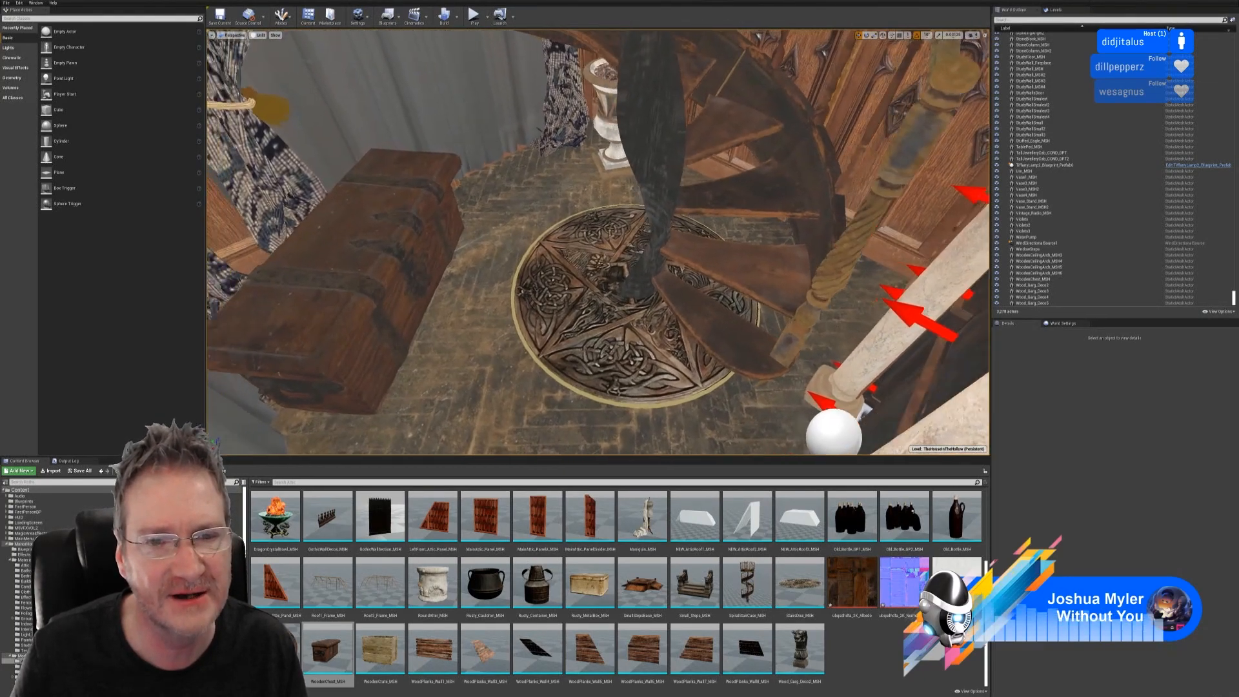
right_click_drag(598, 242, 595, 207)
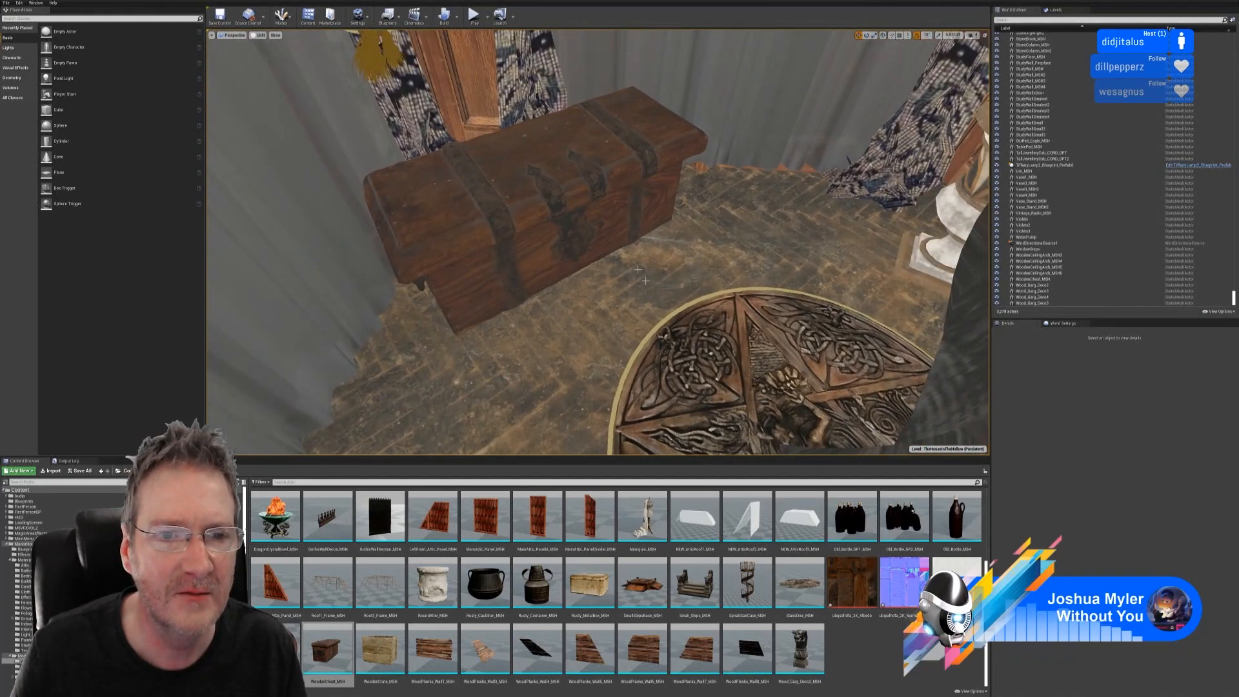
right_click_drag(645, 281, 712, 297)
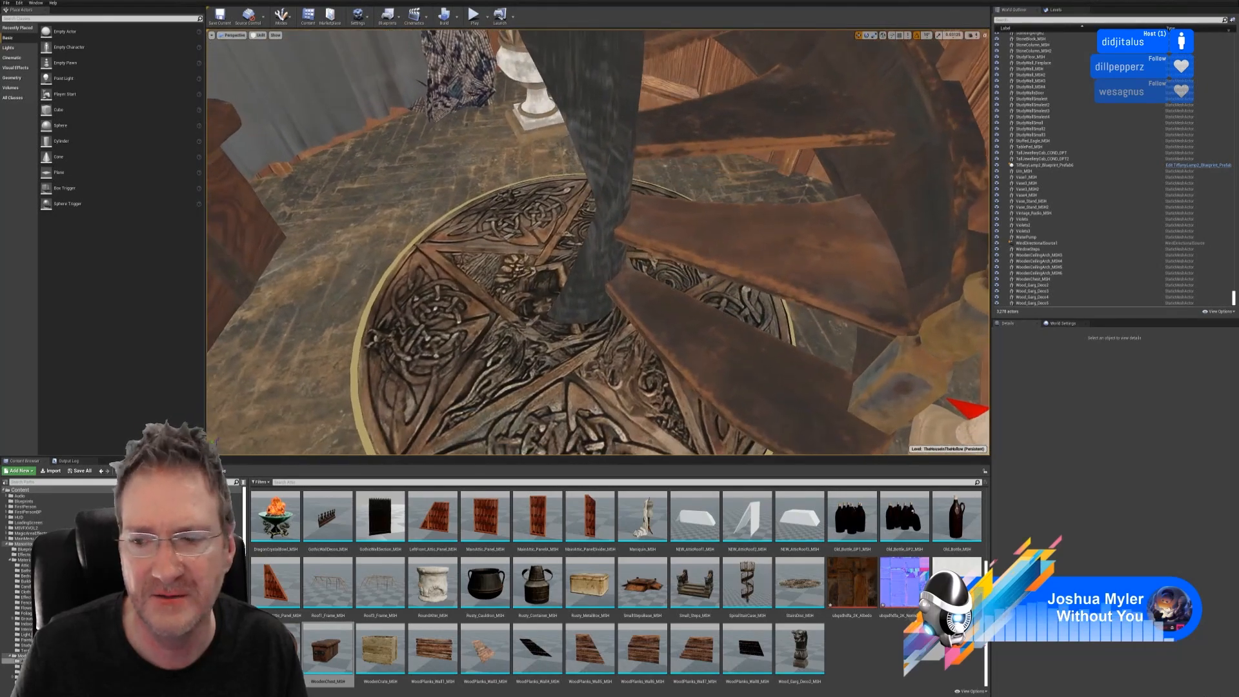
right_click_drag(597, 242, 568, 225)
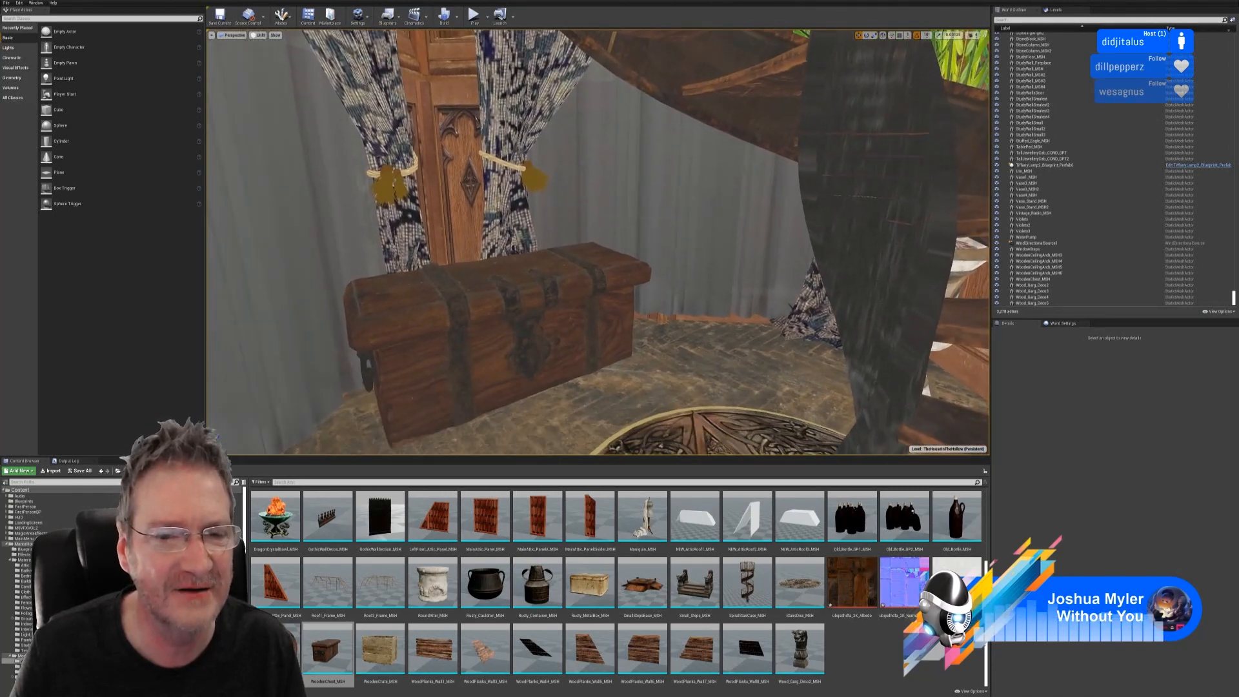
- Scale the wooden chest down slightly and lower it so that it rests on the floor
left_click(555, 304)
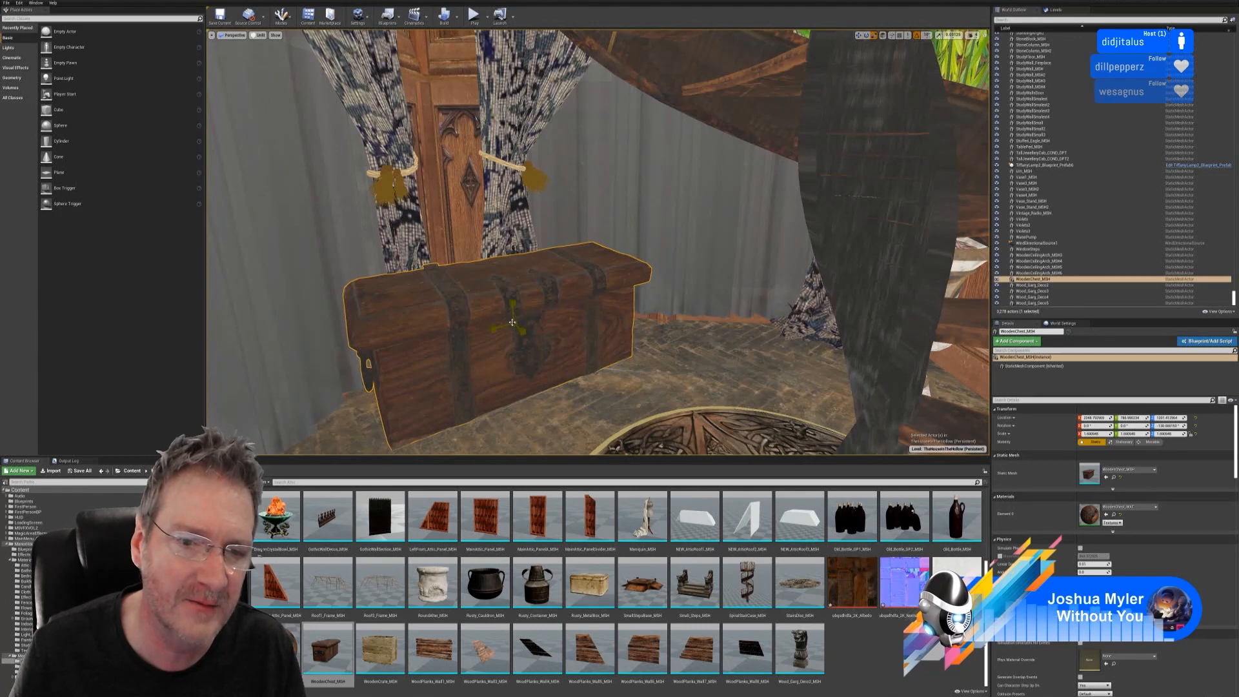
left_click_drag(512, 318, 505, 327)
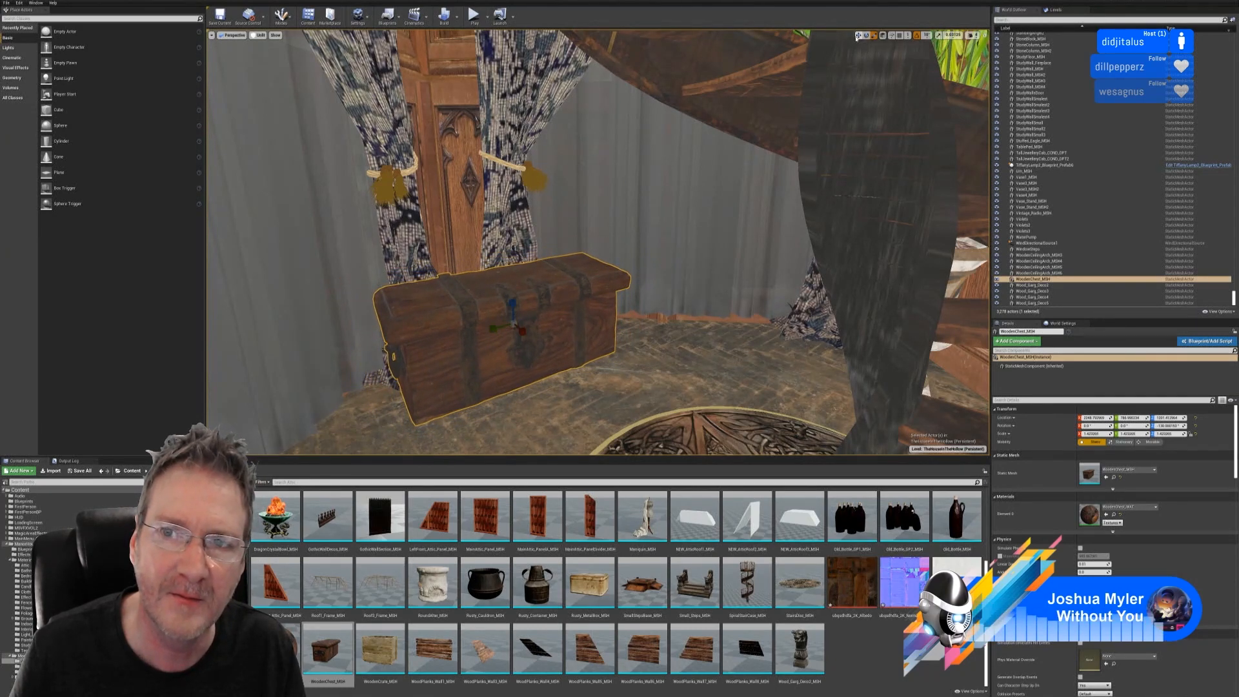
left_click_drag(523, 301, 513, 313)
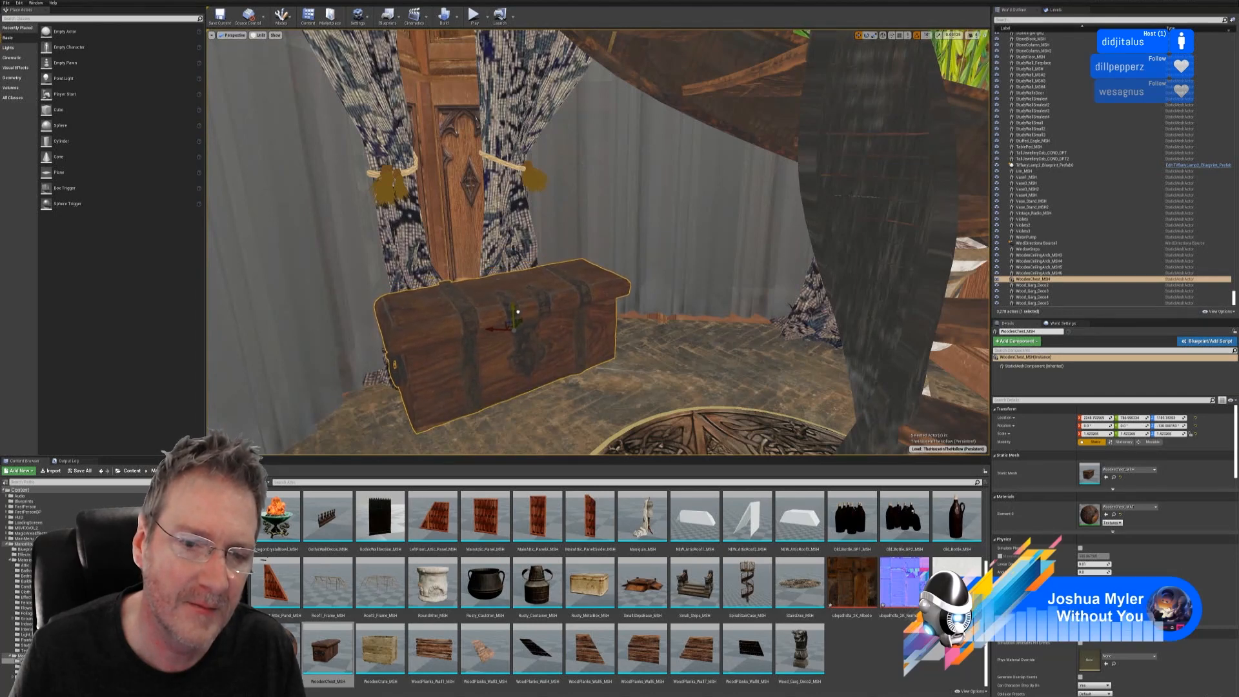
key("Escape")
- Examine the spiral staircase area from the carved disc and chest up to the attic railing and wall panels
right_click_drag(513, 312, 539, 237)
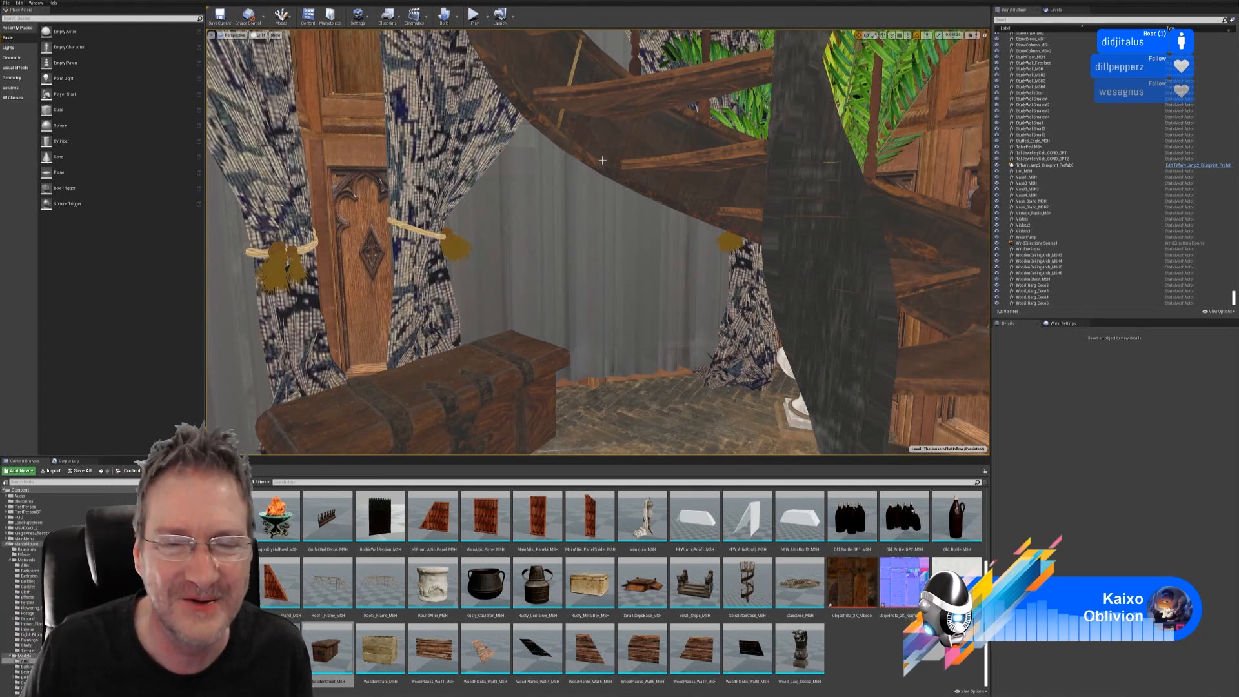
right_click_drag(603, 299, 765, 313)
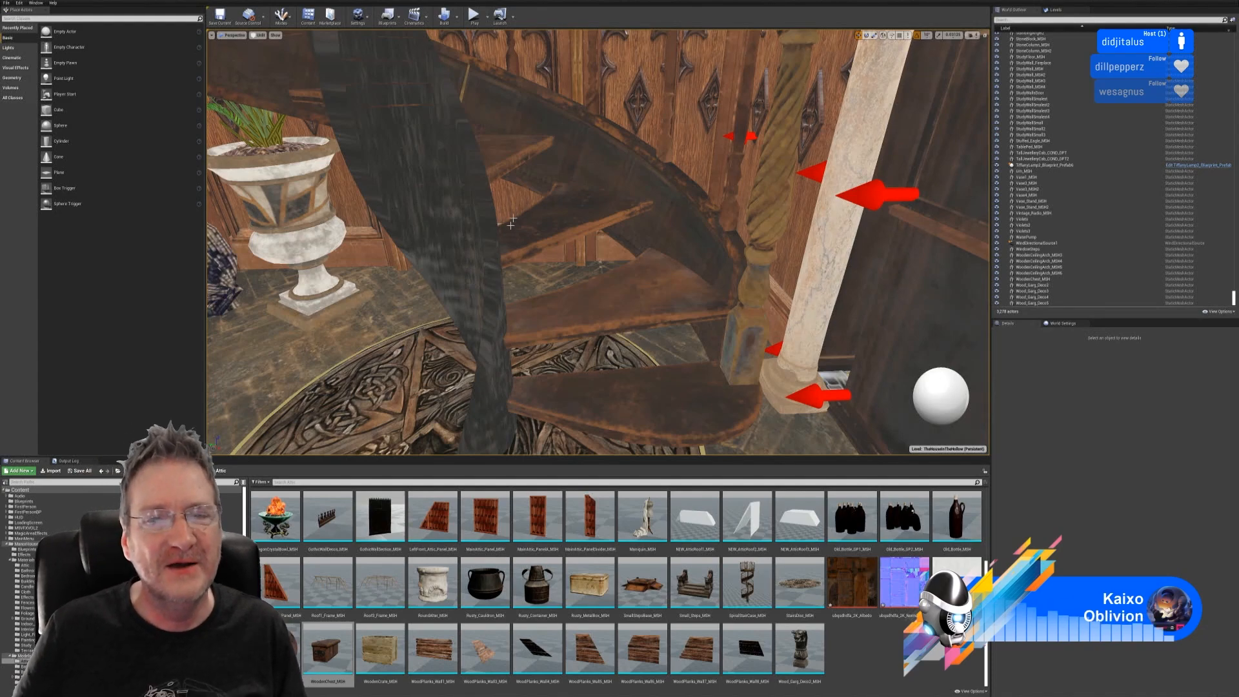
right_click_drag(510, 223, 597, 190)
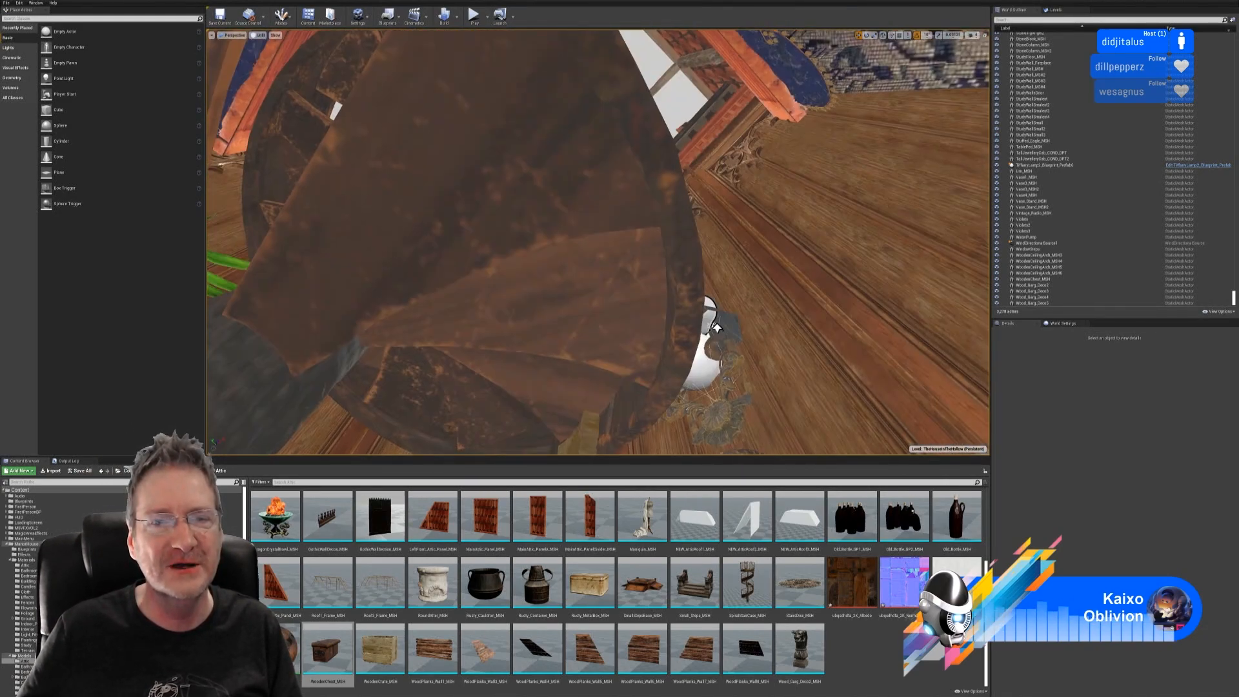
right_click_drag(716, 328, 658, 384)
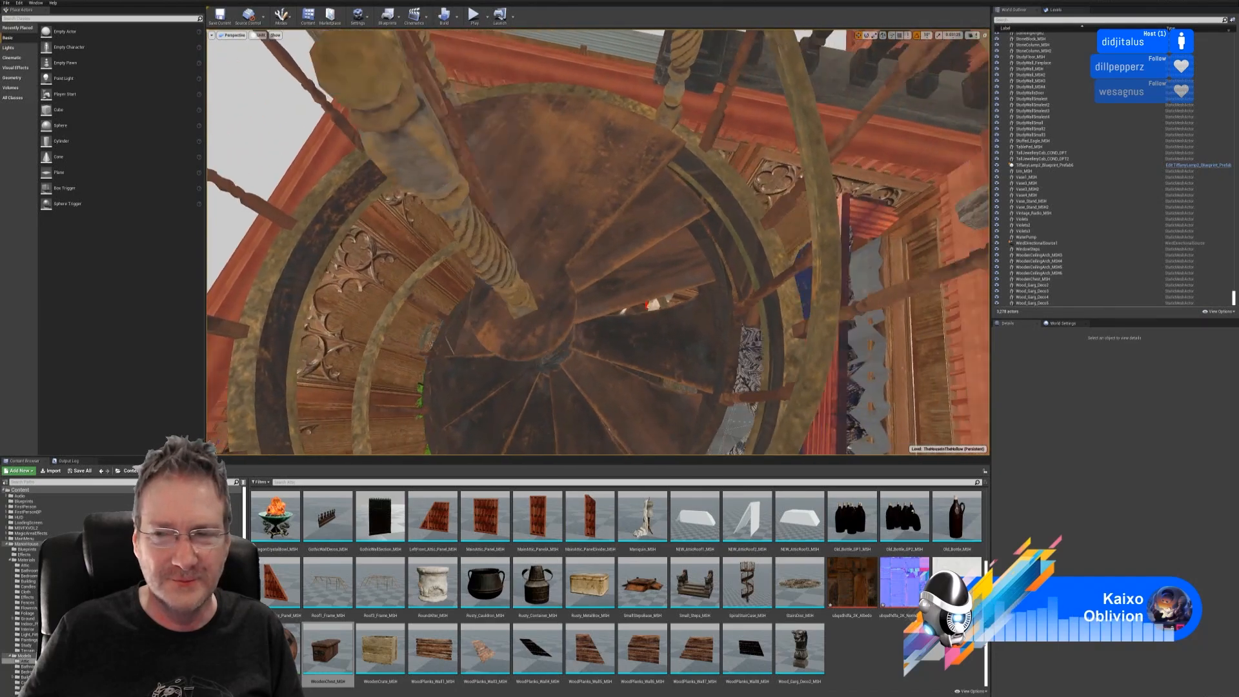
right_click_drag(658, 383, 648, 374)
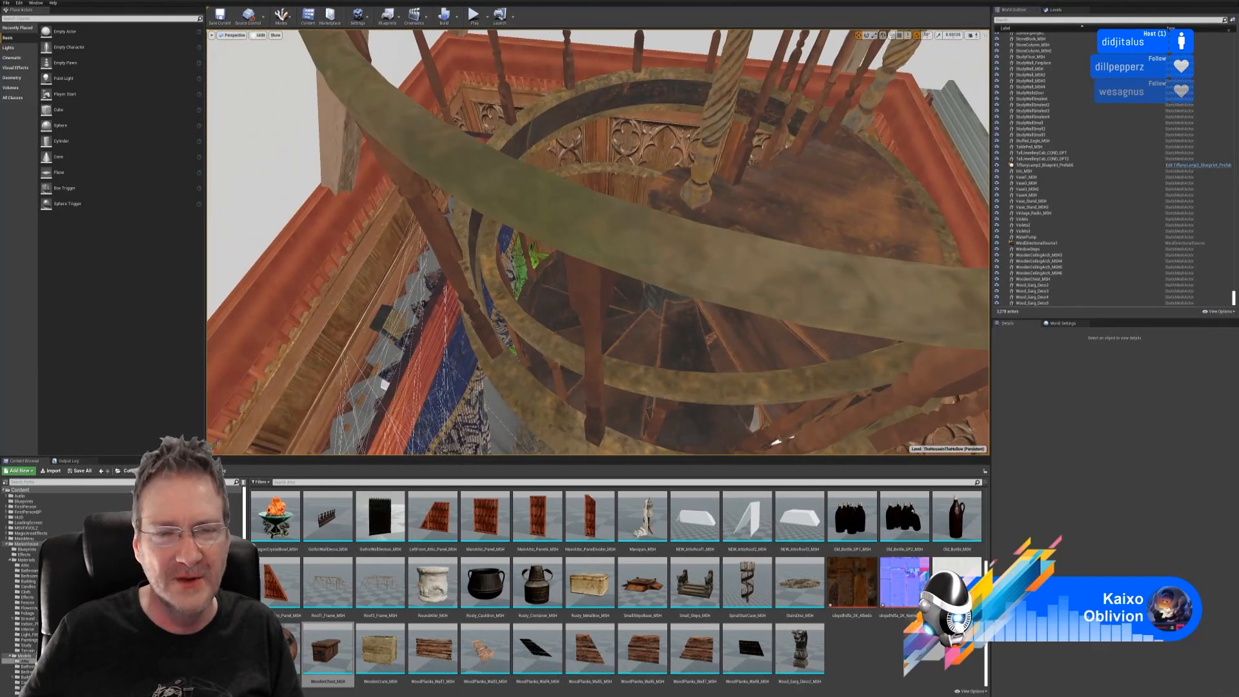
right_click_drag(648, 374, 694, 211)
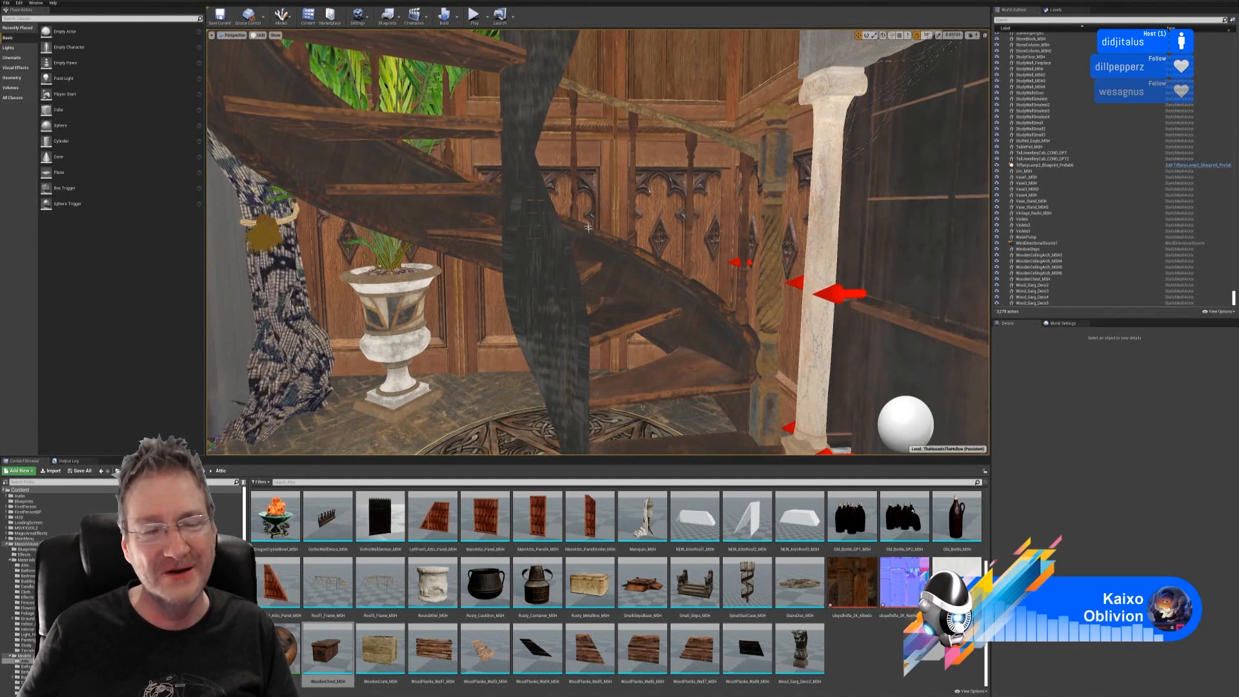
right_click_drag(597, 242, 619, 267)
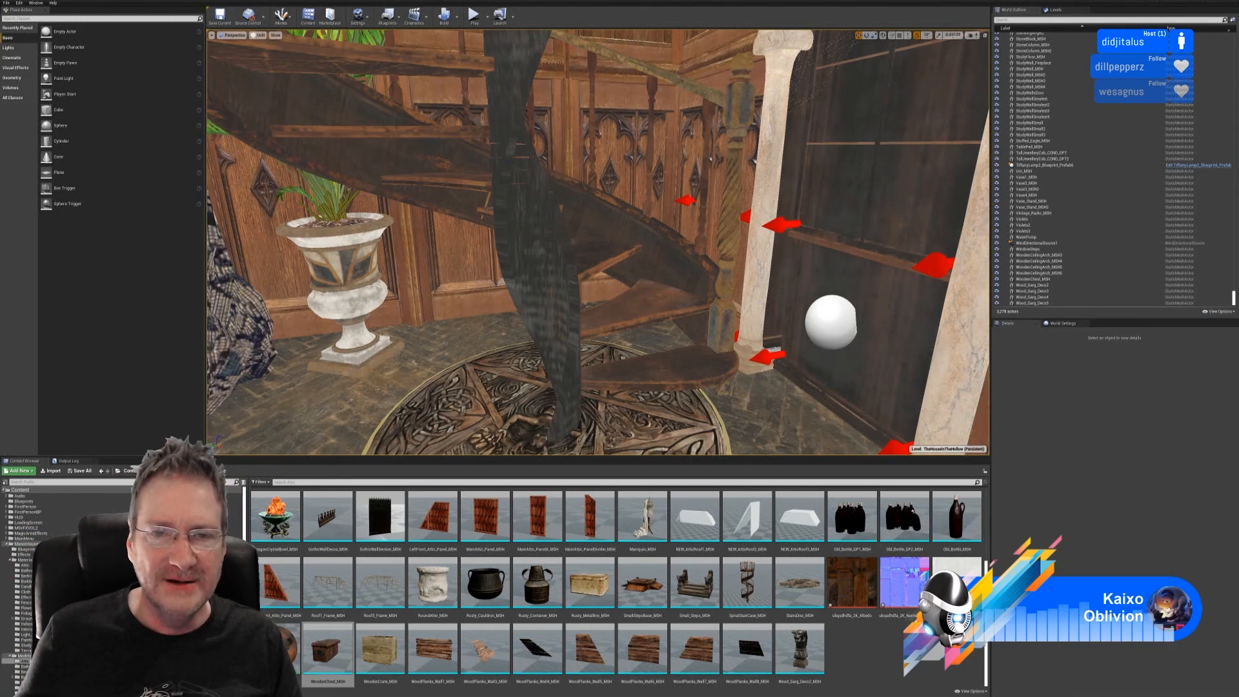
right_click_drag(582, 225, 659, 279)
right_click_drag(607, 313, 614, 318)
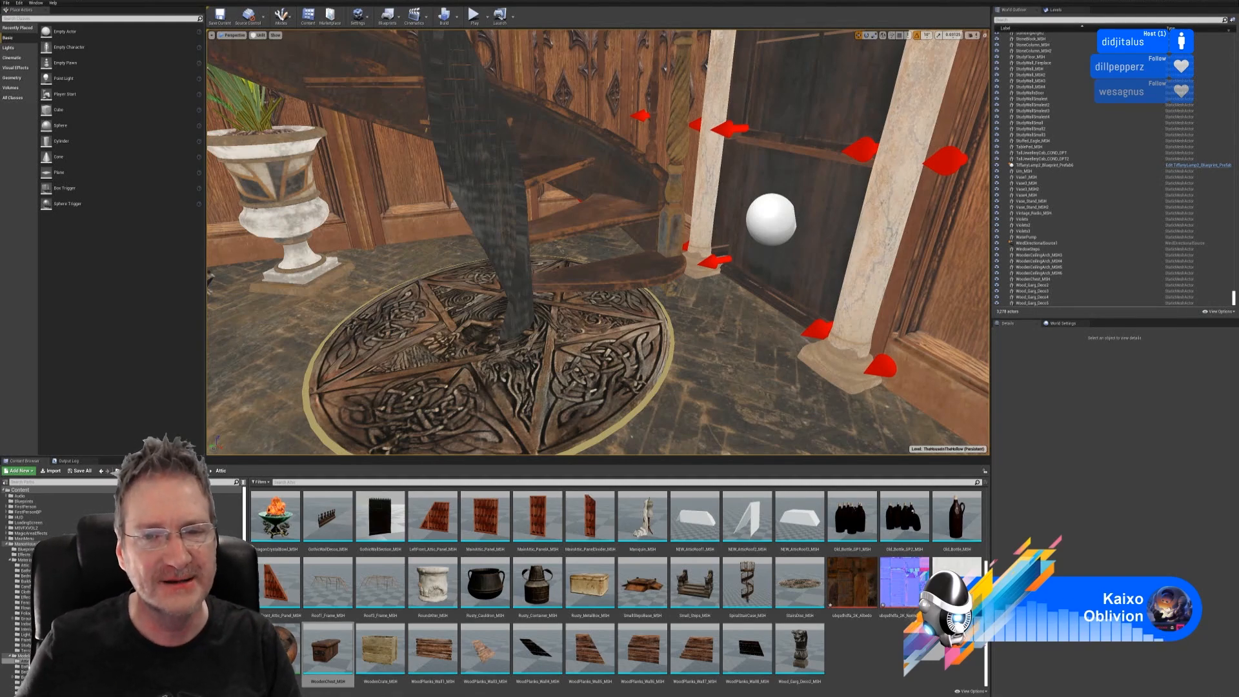
right_click_drag(597, 242, 558, 265)
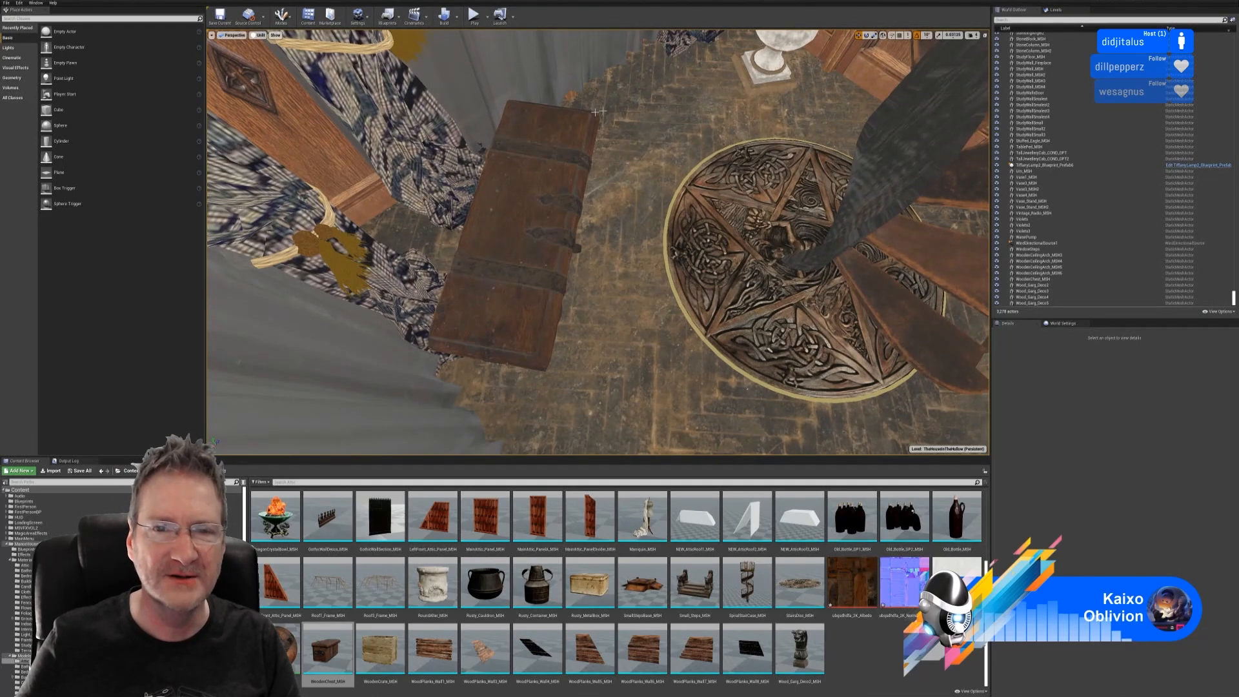
right_click_drag(634, 230, 639, 361)
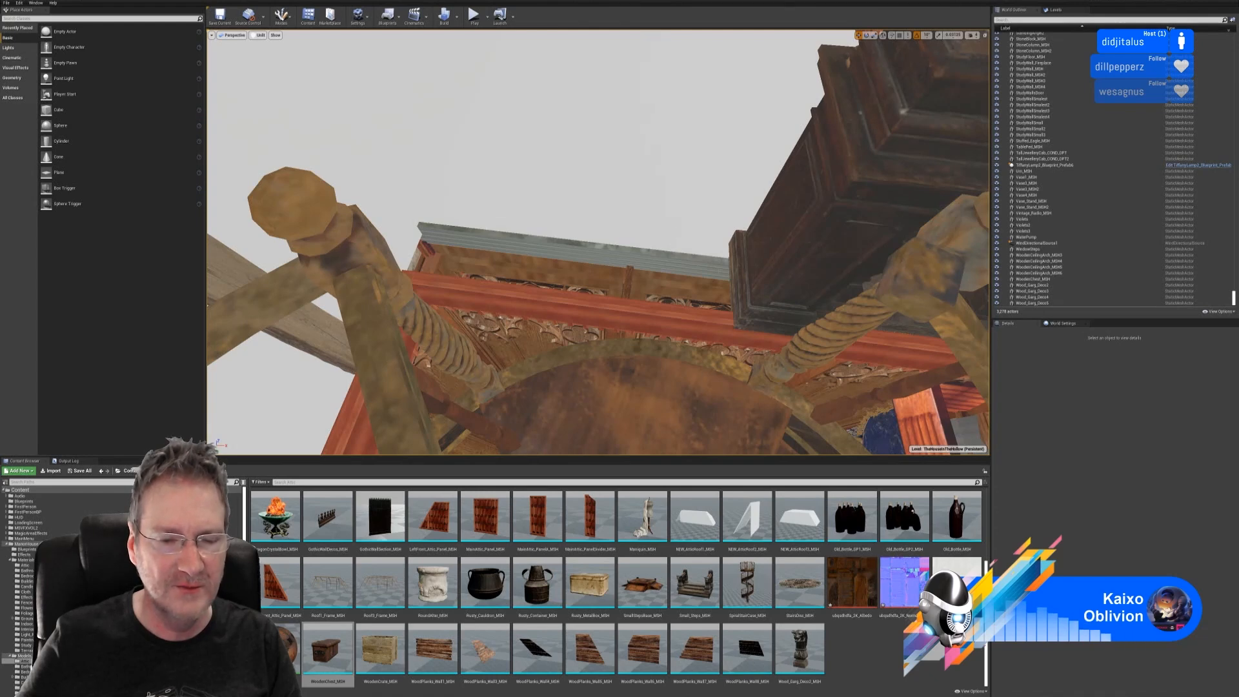
right_click_drag(600, 411, 510, 169)
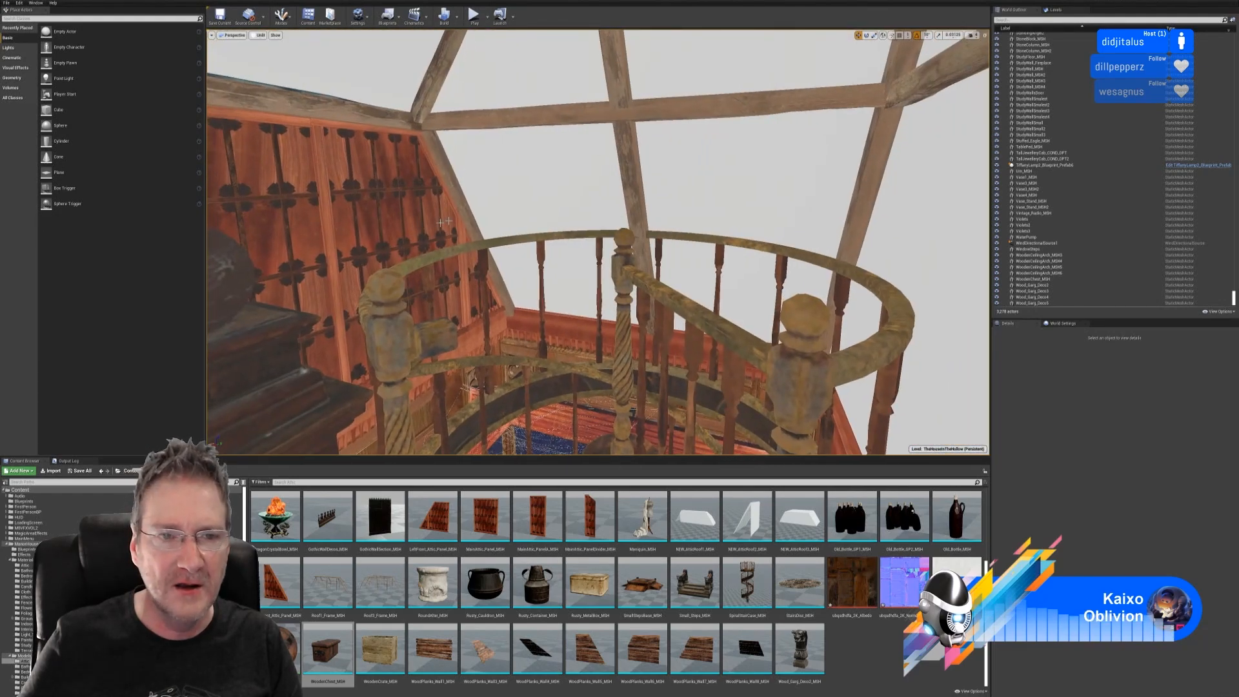
mouse_move(443, 222)
right_mouse_down()
mouse_move(432, 195)
mouse_move(427, 213)
mouse_move(444, 206)
right_mouse_up()
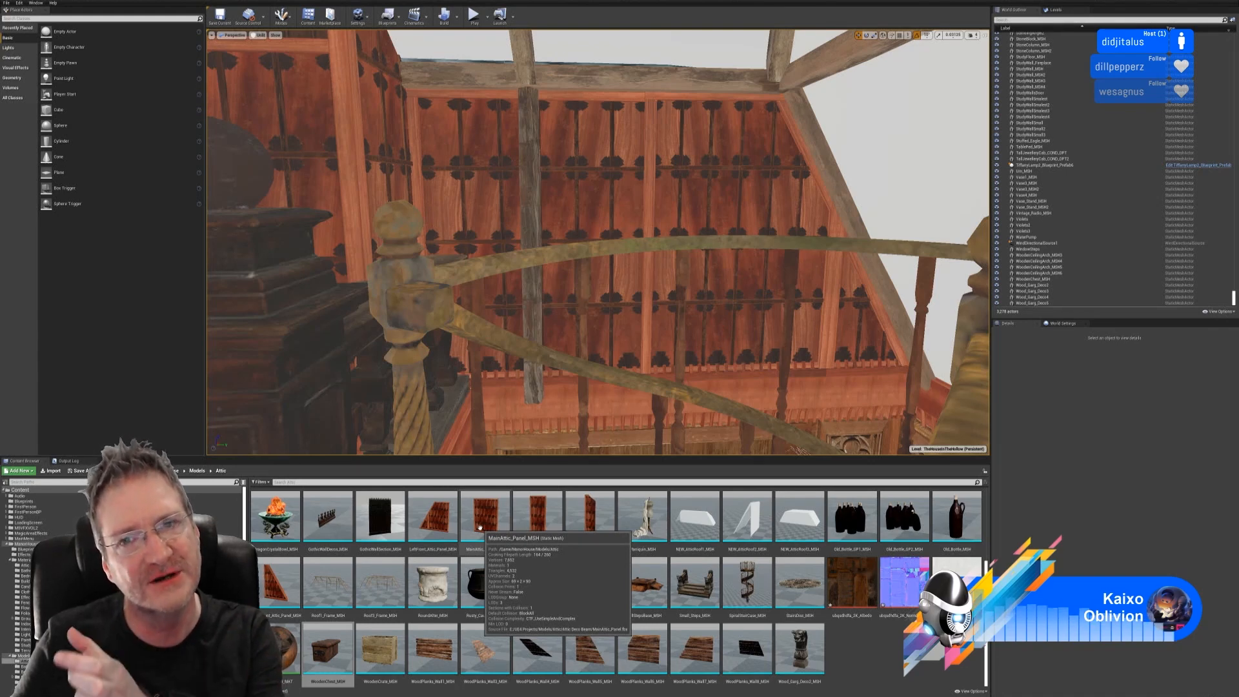
- Duplicate the large MainAttic_Panel wall panel beside the stained-glass window in the attic
right_click_drag(581, 258, 716, 213)
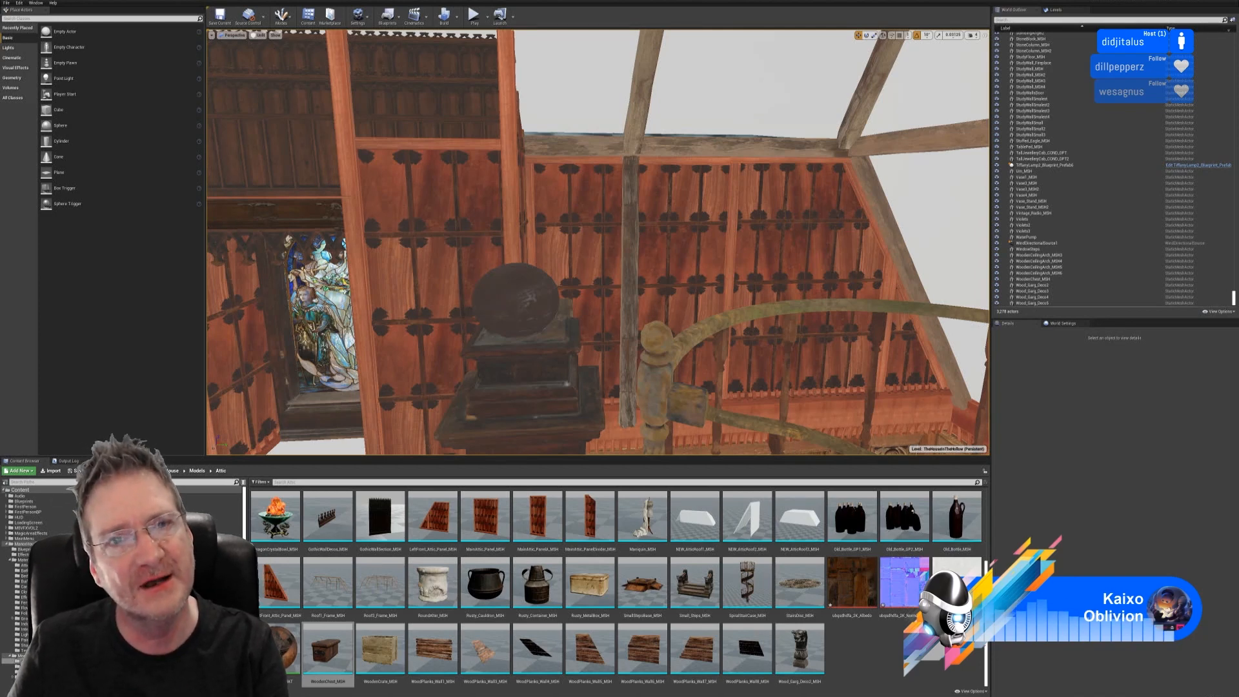
right_click_drag(598, 242, 616, 349)
right_click_drag(476, 251, 493, 256)
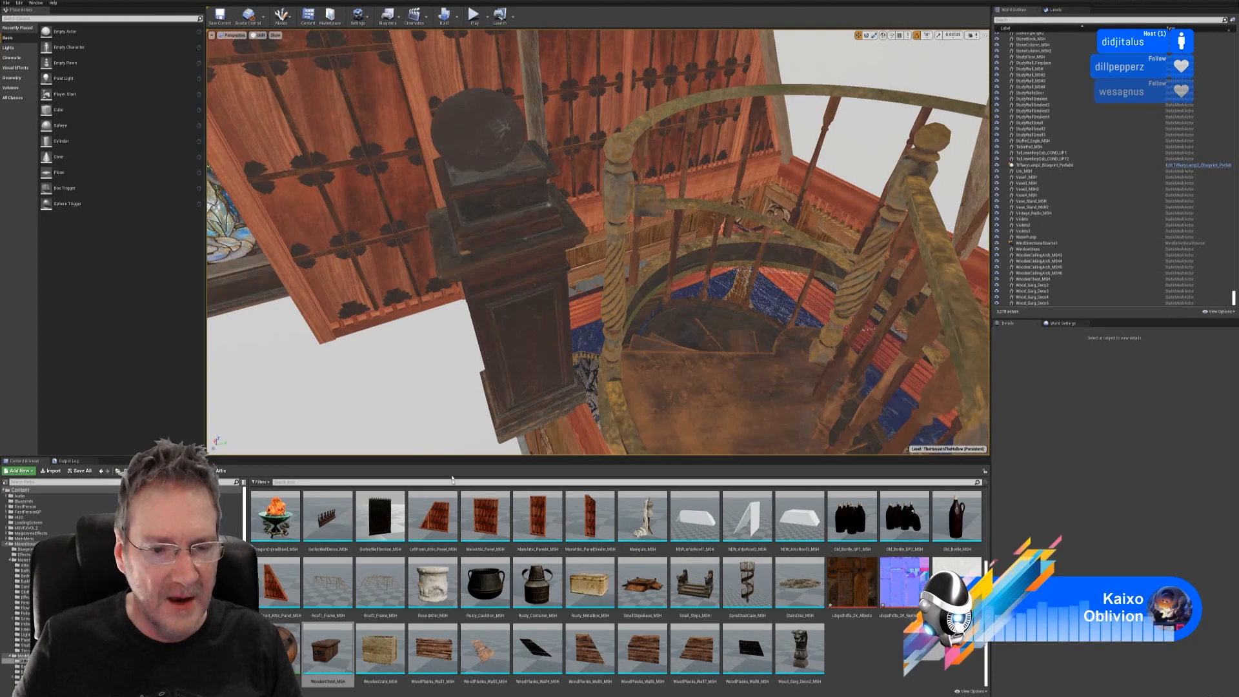
right_click_drag(476, 373, 381, 320)
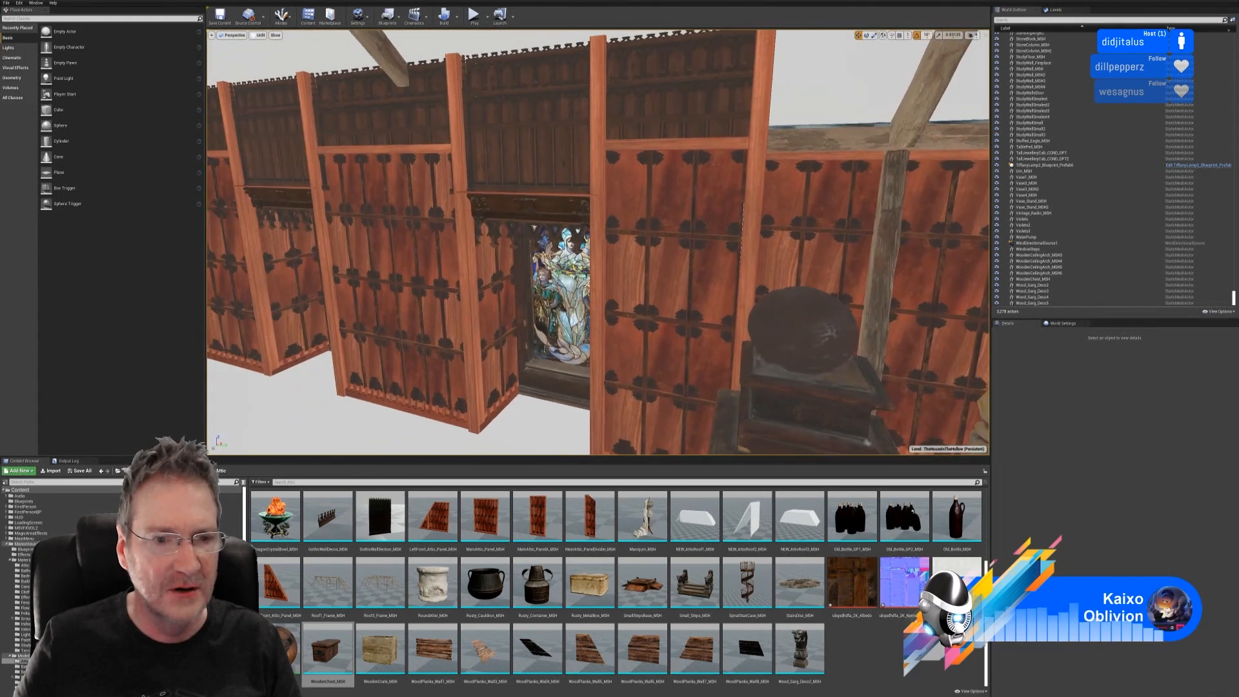
left_click(429, 236)
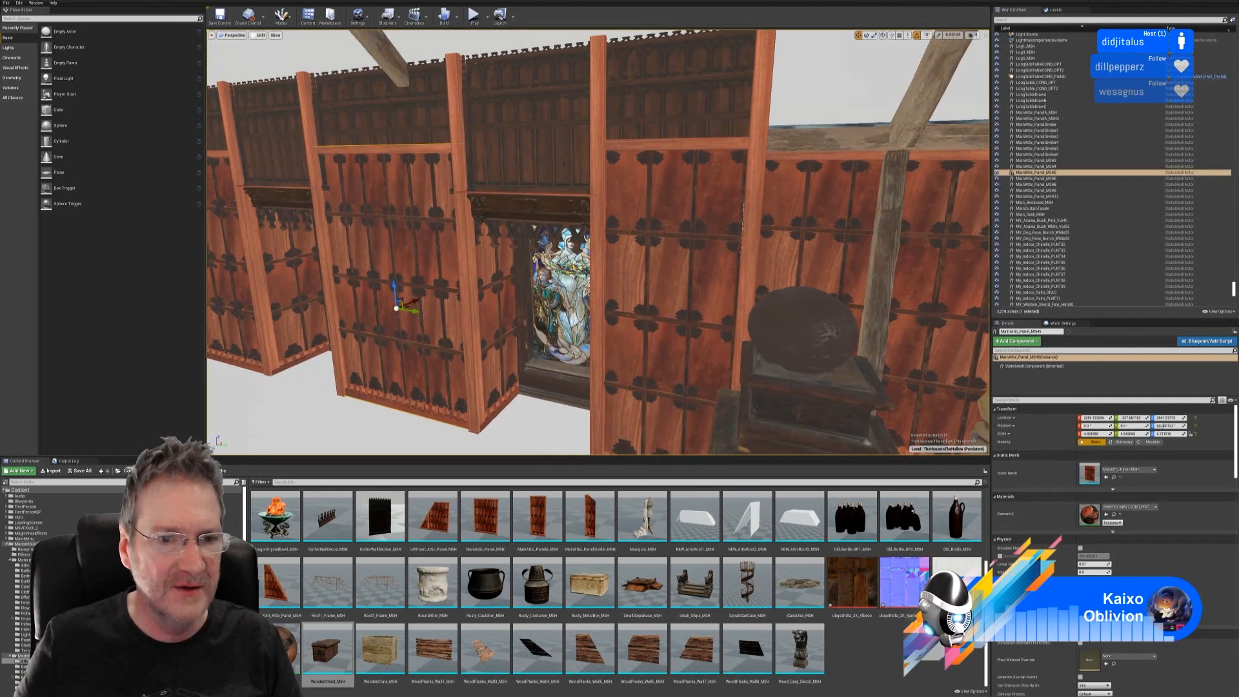
right_click(430, 237)
mouse_move(477, 382)
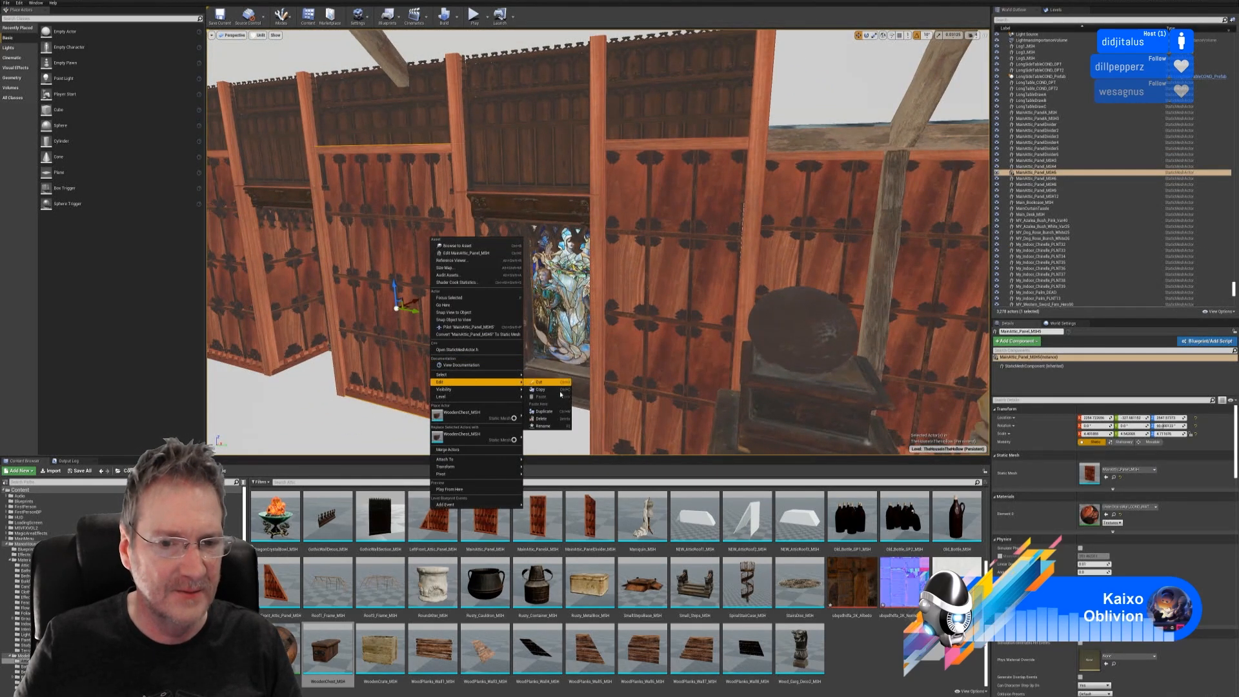
left_click(544, 411)
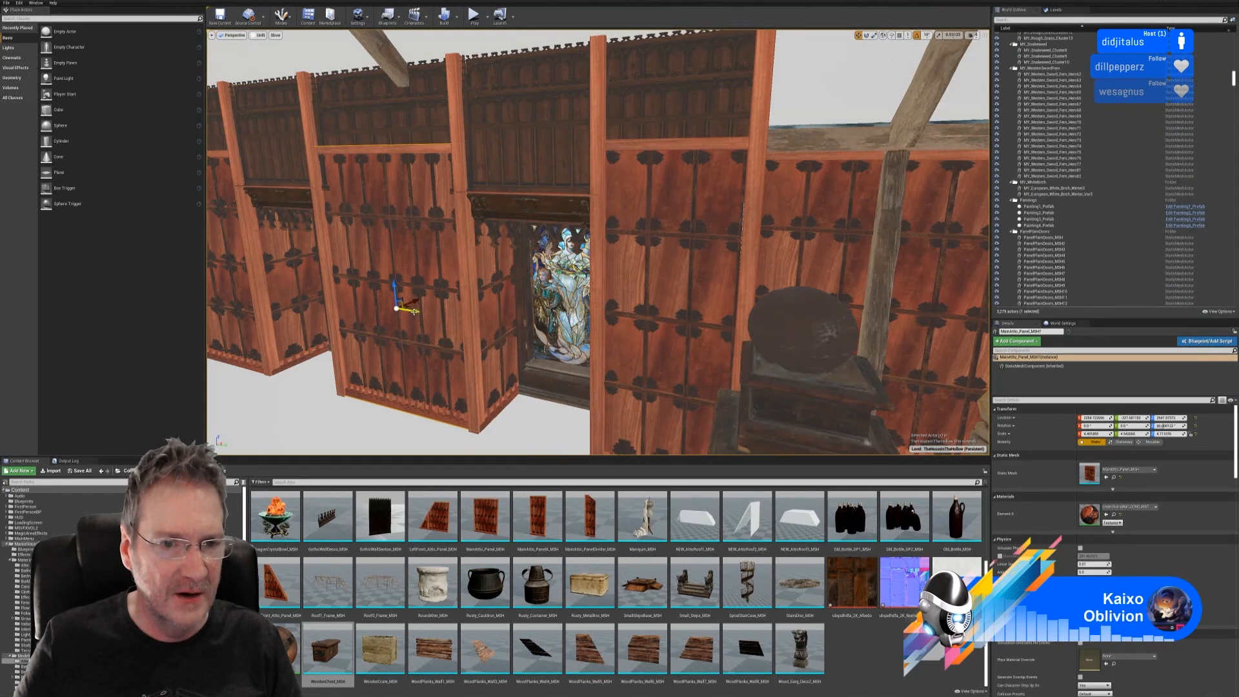
- Move the duplicated attic panel along the wall to the spiral staircase and rotate it square to the neighbouring panels
left_click_drag(413, 311, 978, 381)
right_click_drag(622, 278, 716, 281)
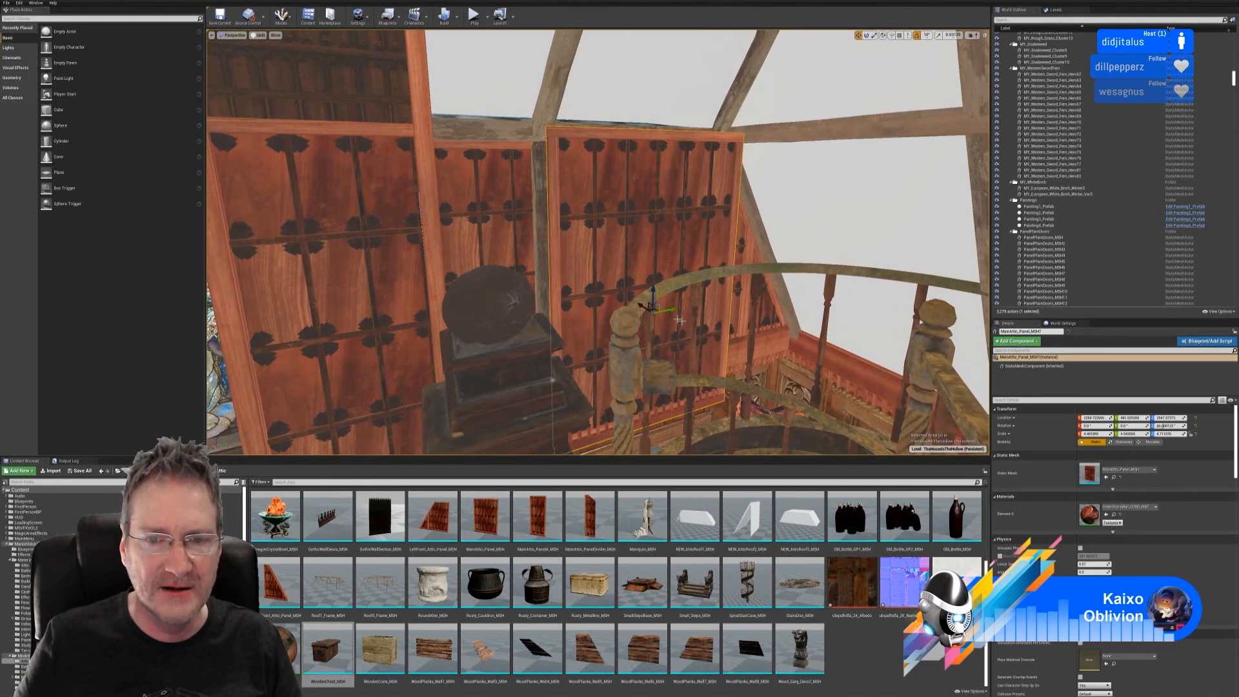
left_click_drag(673, 309, 713, 305)
key("e")
right_click_drag(712, 304, 813, 323)
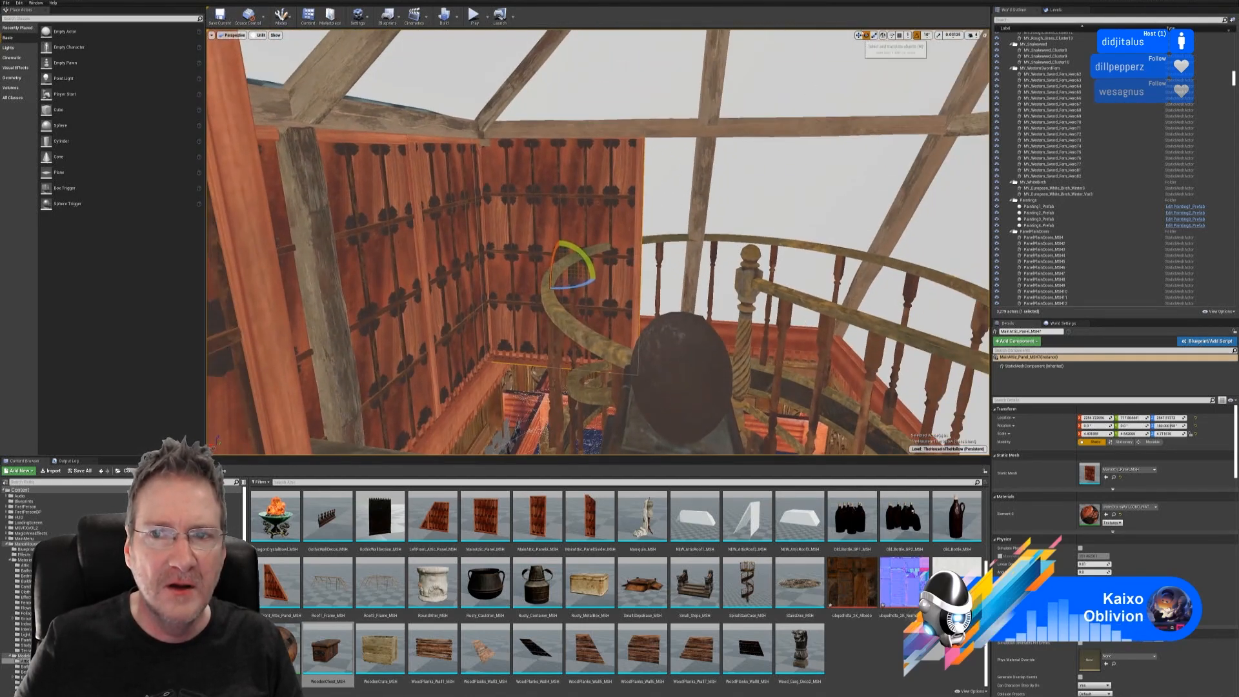
- Slide the panel along the attic corner and widen it to span between the corner and the next roof beam
left_click(859, 35)
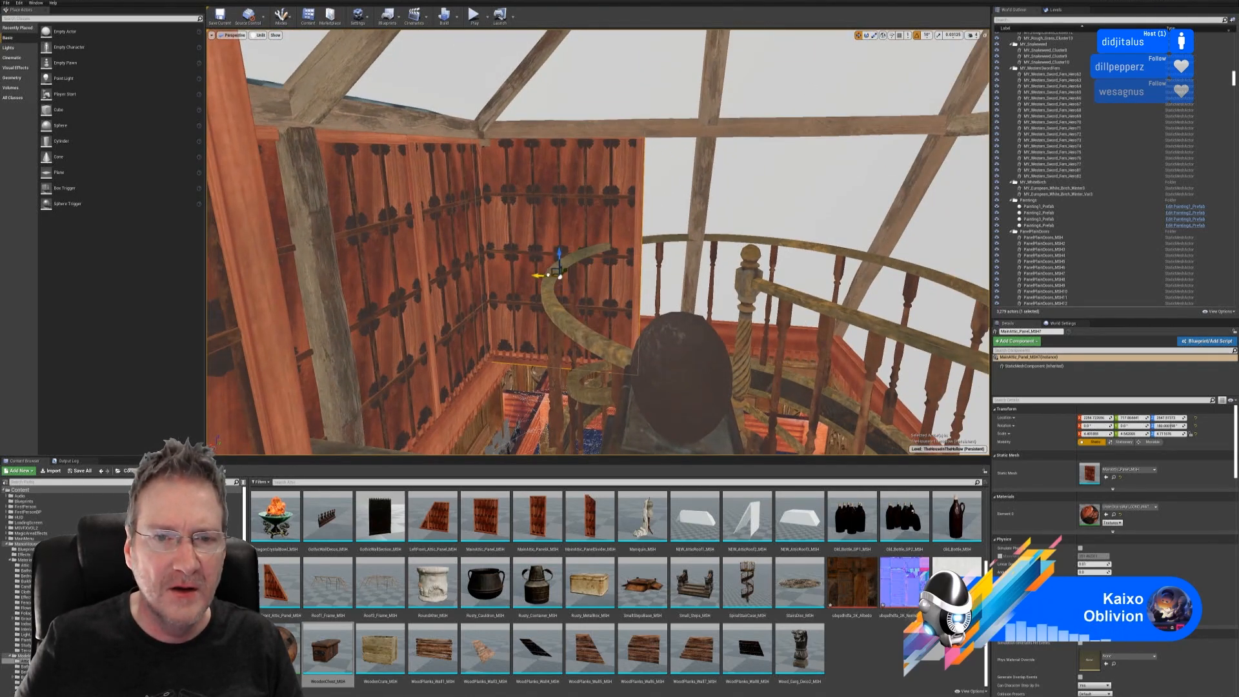
left_click_drag(542, 275, 580, 282)
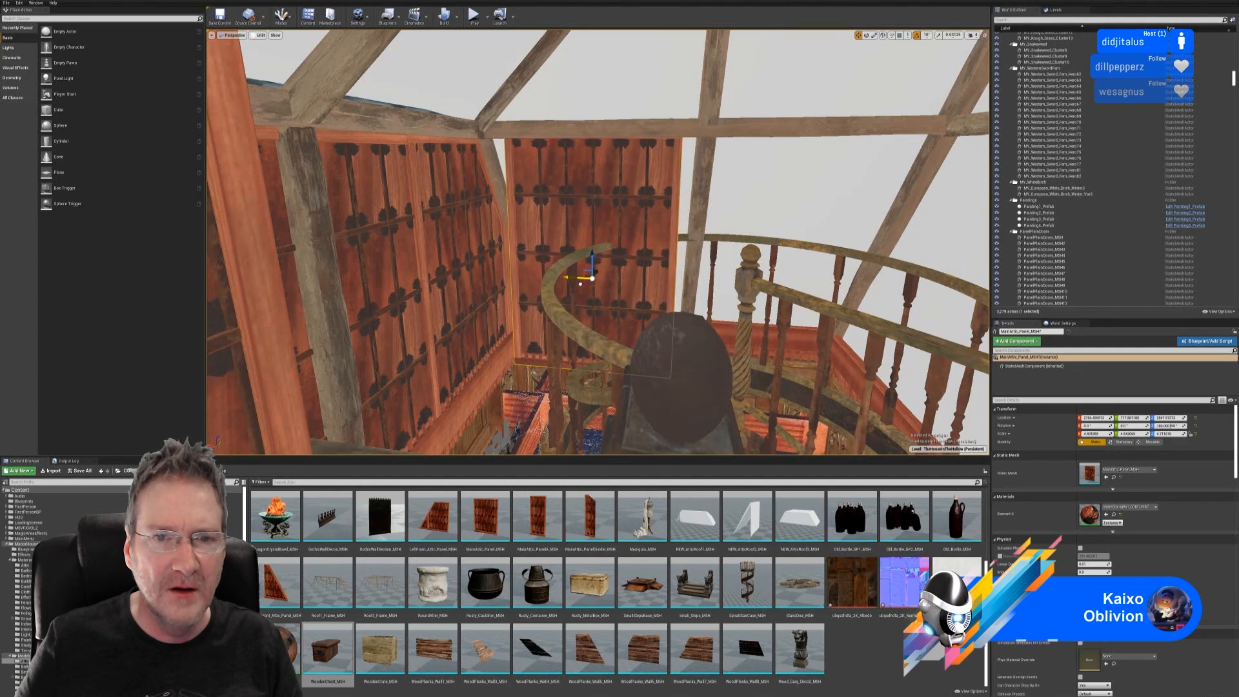
right_click_drag(591, 278, 730, 265)
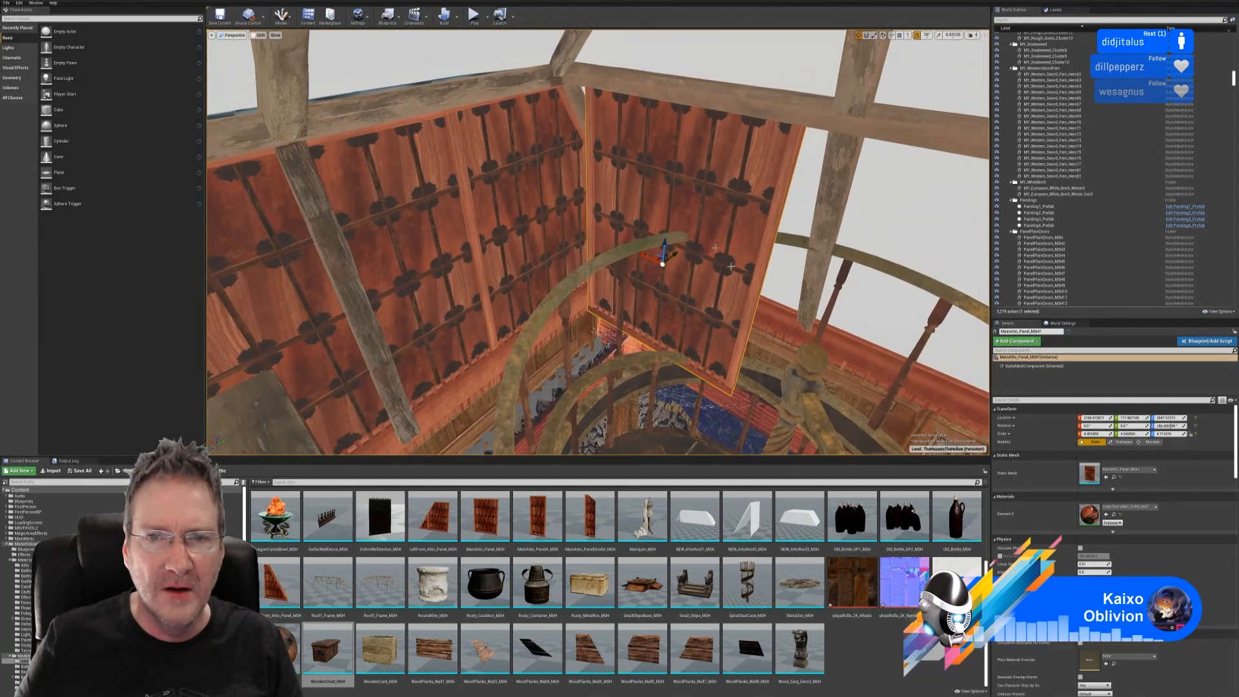
left_click(882, 35)
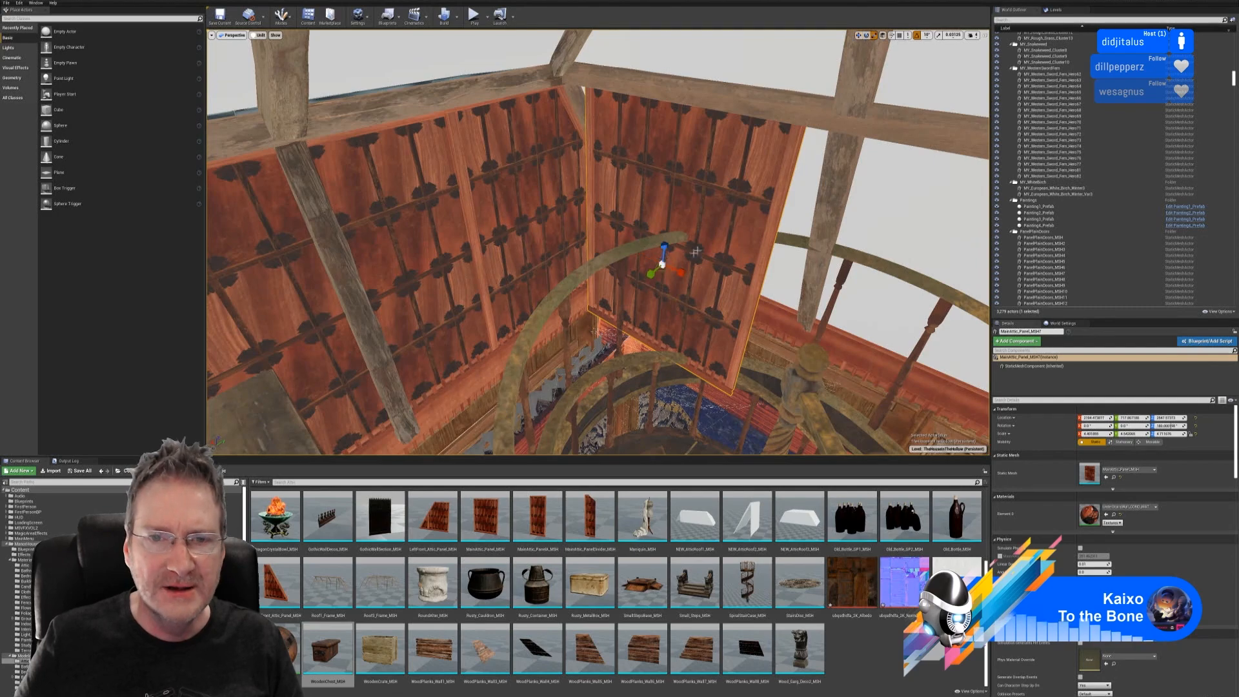
right_click_drag(722, 295, 676, 272)
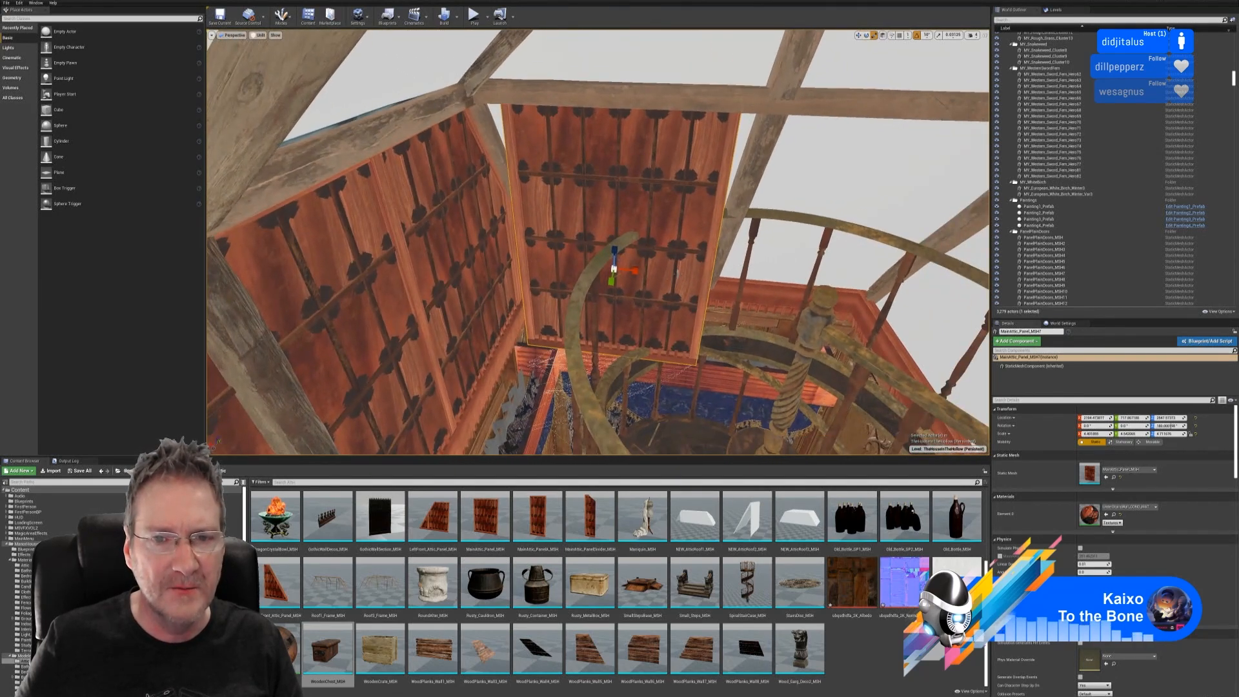
left_click_drag(638, 272, 675, 270)
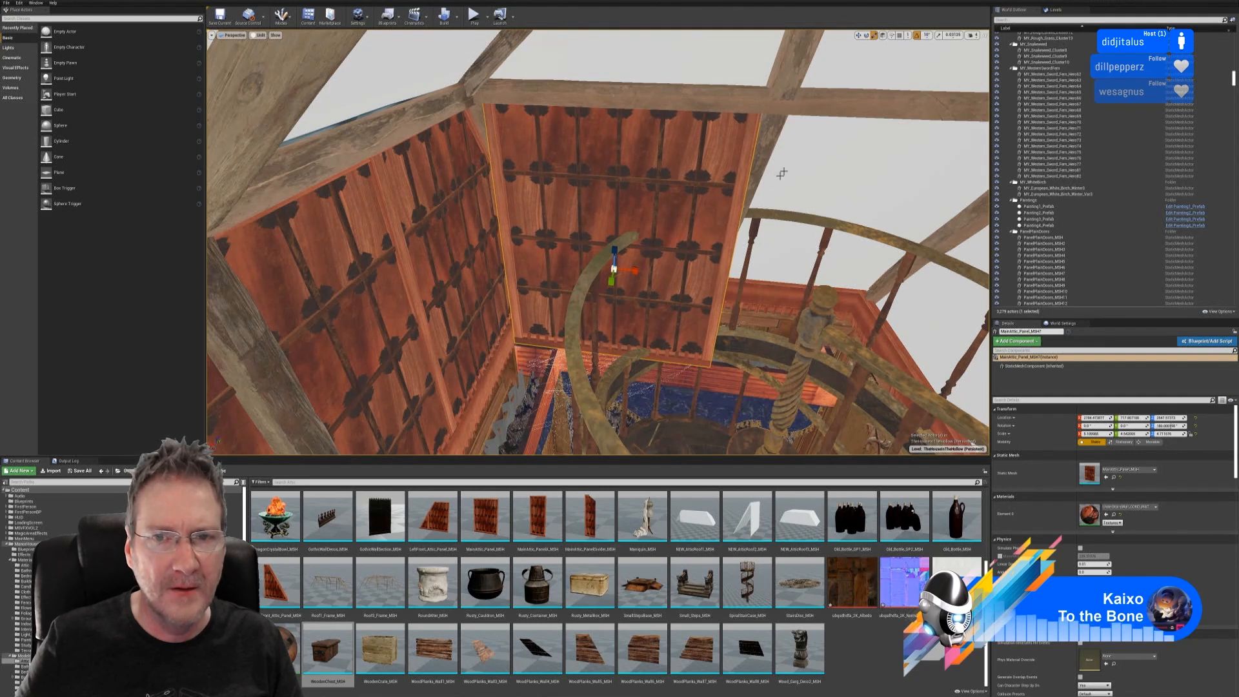
left_click(858, 36)
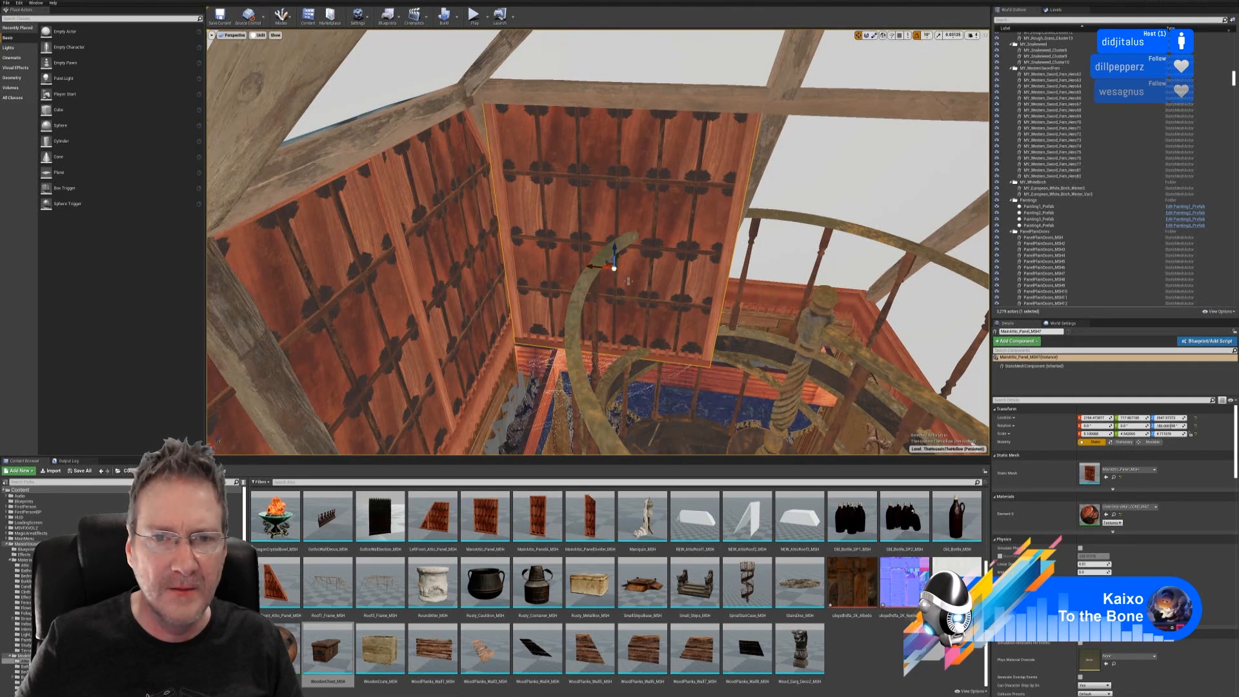
left_click_drag(595, 268, 594, 268)
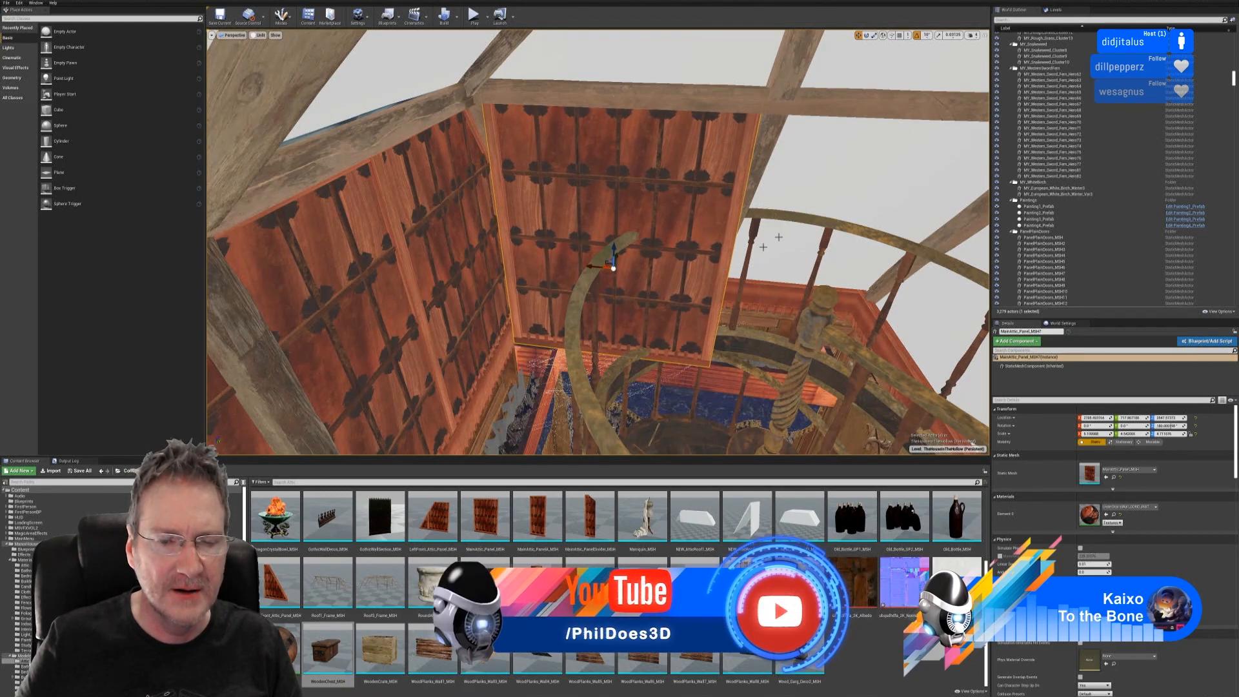
- Tilt the panel to follow the roof slope and move it outwards towards the sloping beams
right_click_drag(779, 244, 723, 284)
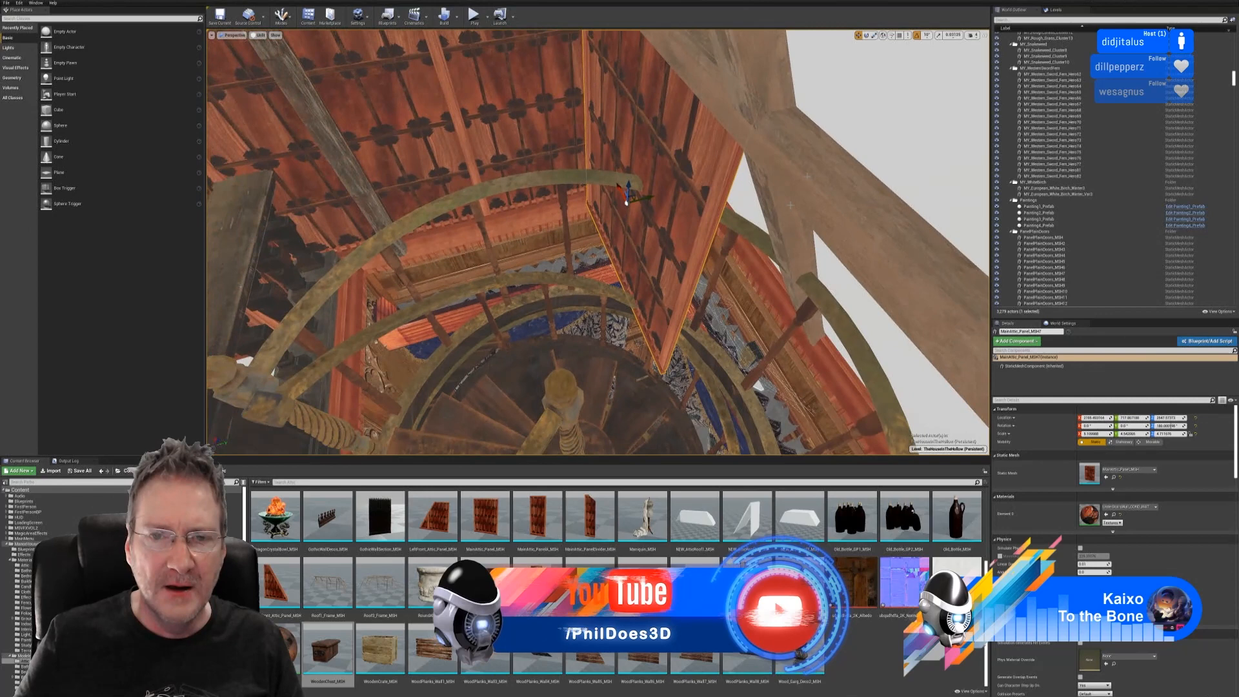
left_click(866, 36)
left_click_drag(608, 193, 788, 133)
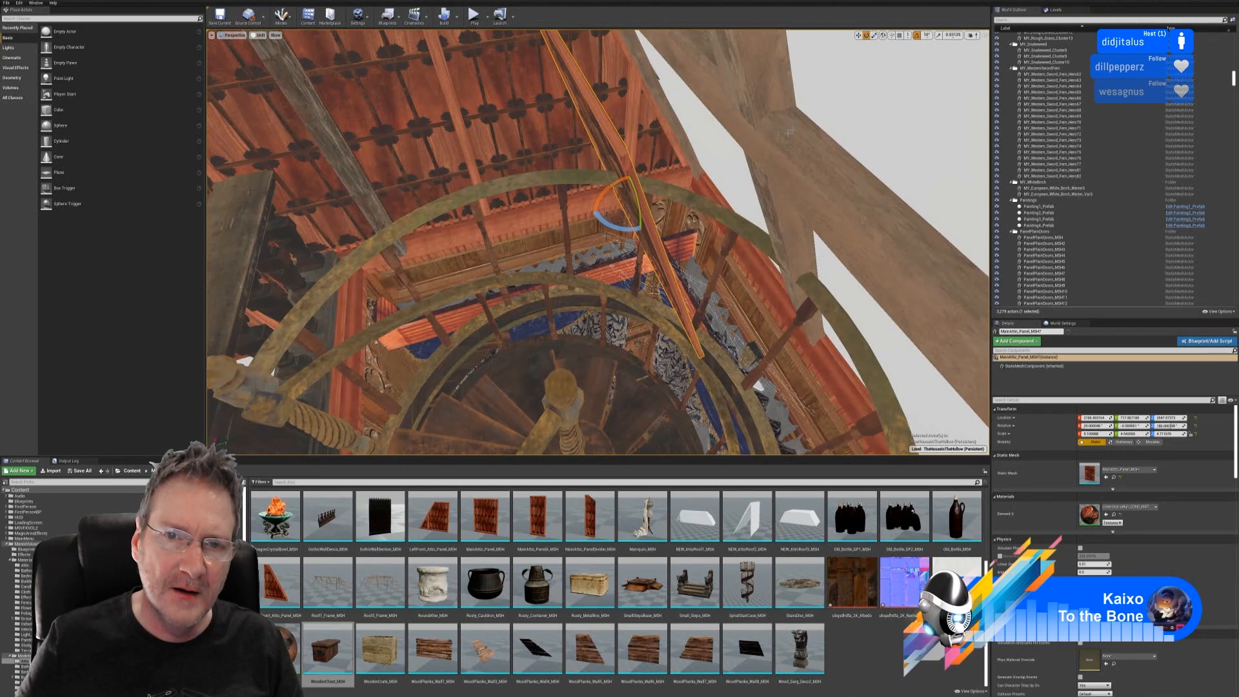
left_click(858, 36)
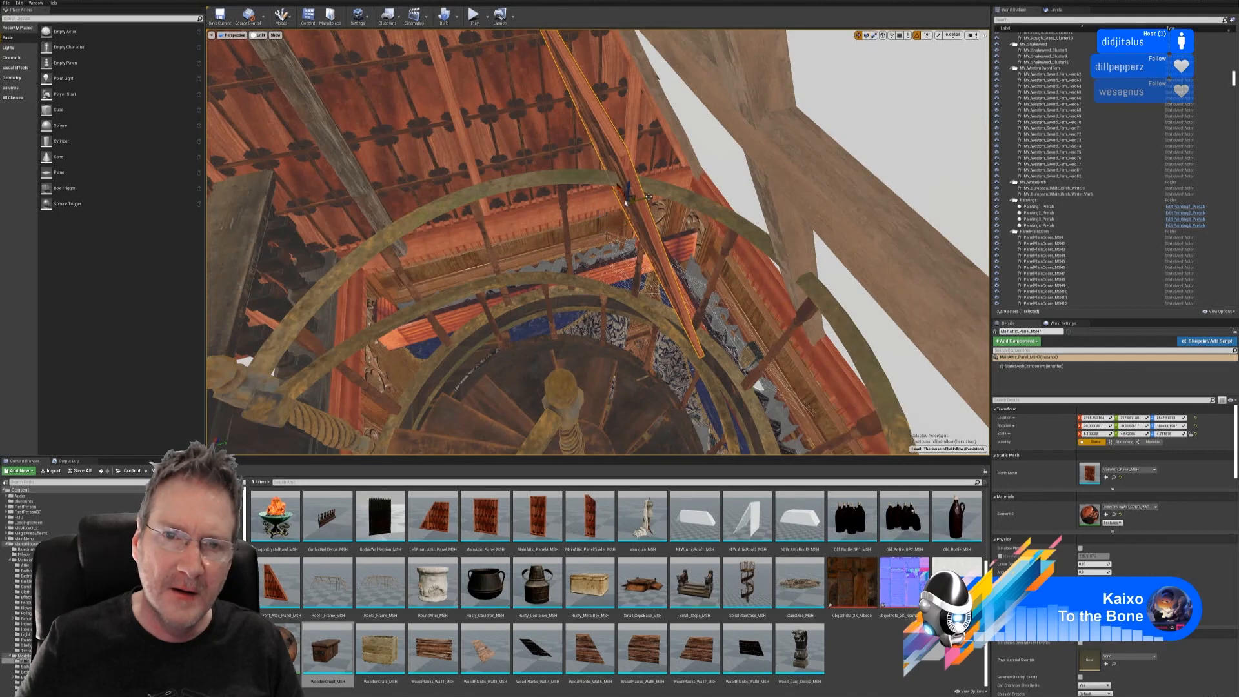
left_click_drag(647, 196, 732, 209)
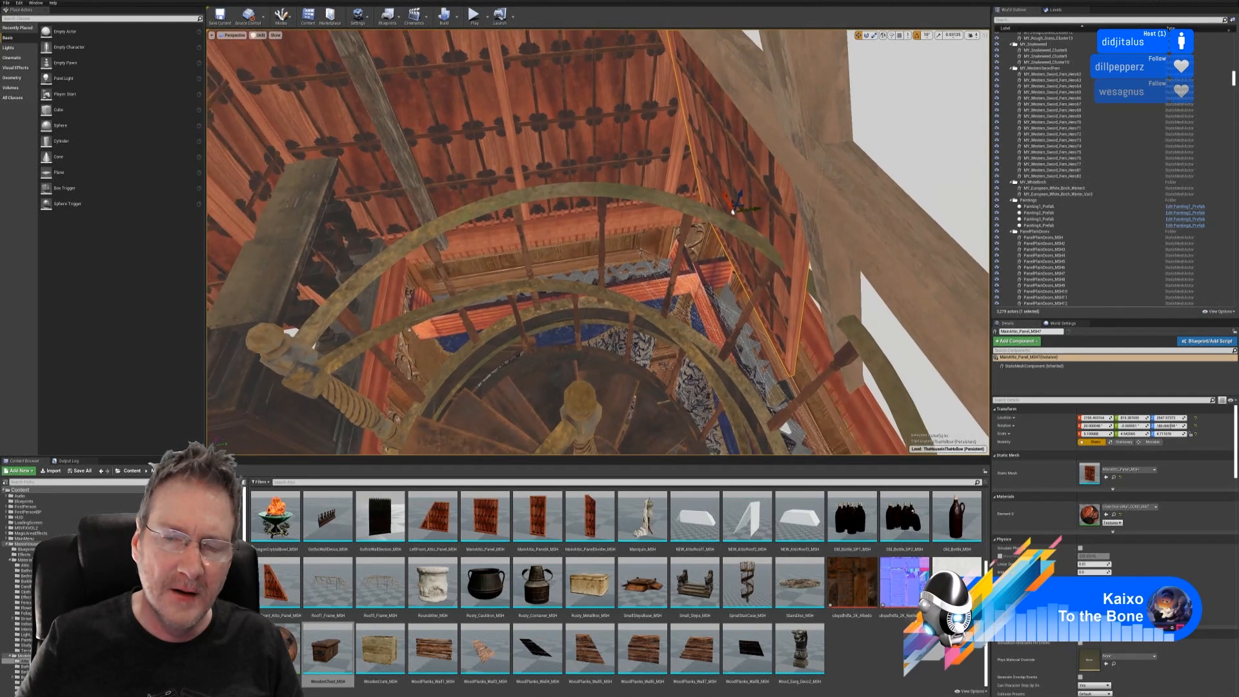
mouse_move(732, 211)
right_mouse_down()
mouse_move(722, 226)
mouse_move(729, 193)
right_mouse_up()
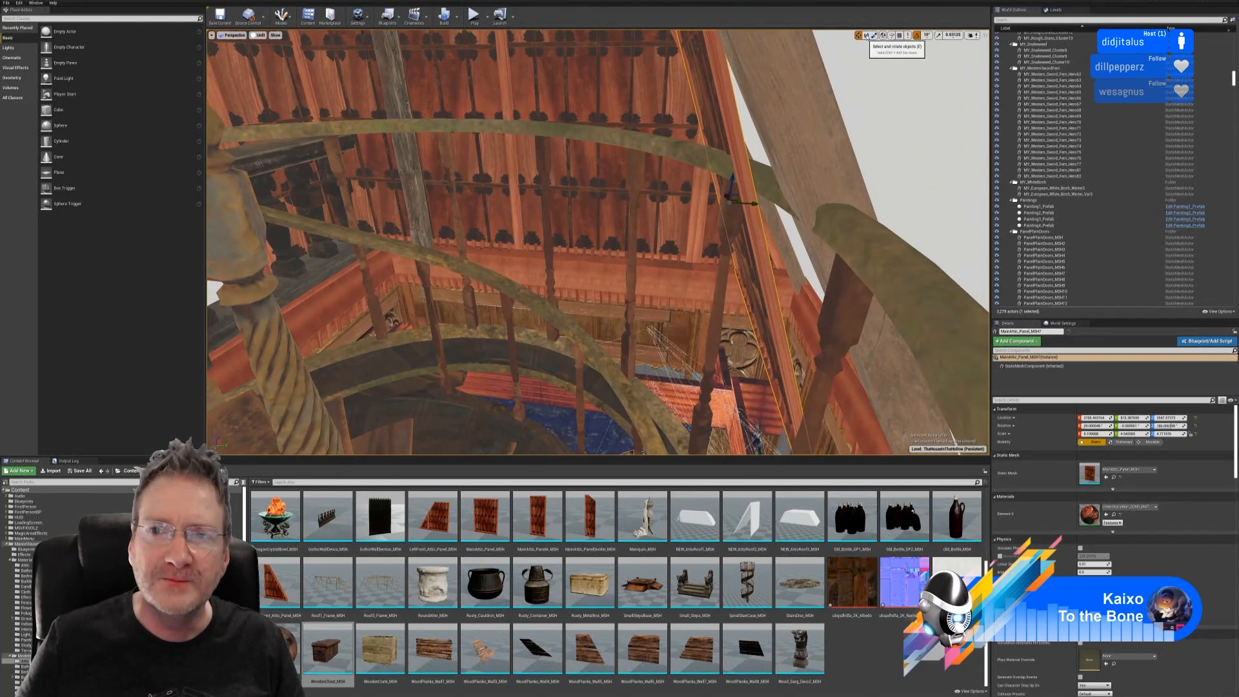
- Adjust the panel's tilt and move it further outwards to line up with the roof beams
left_click(866, 36)
left_click_drag(707, 181, 702, 188)
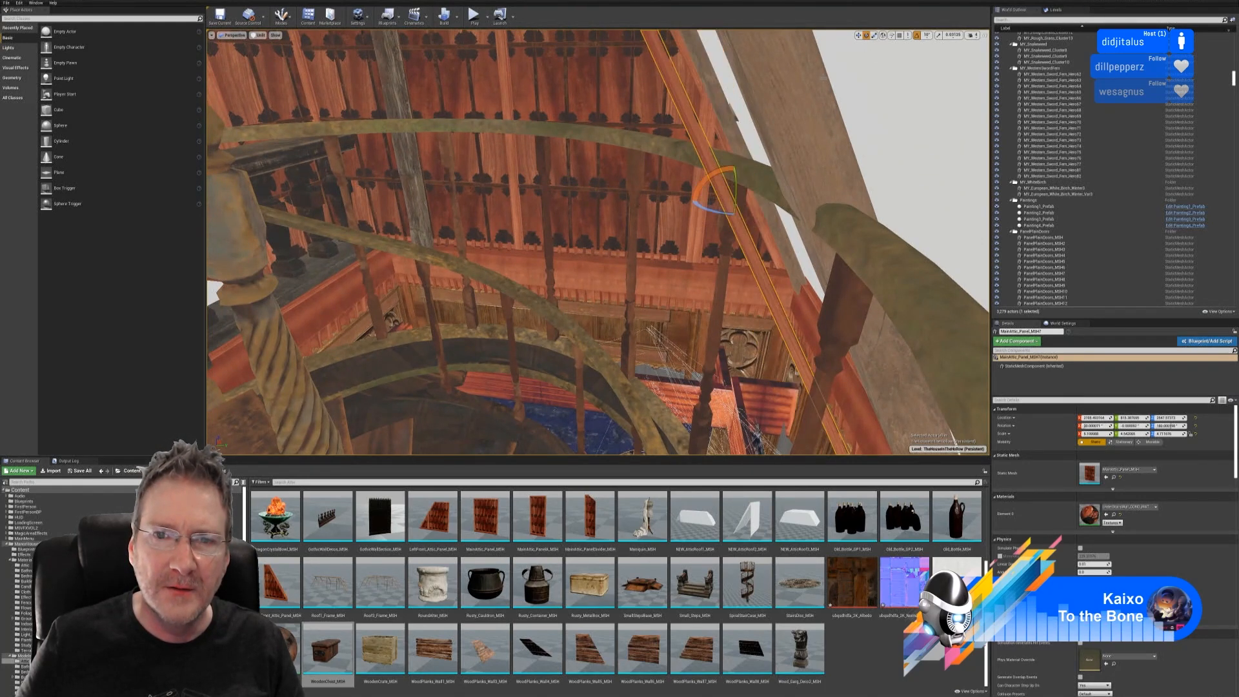
left_click(858, 36)
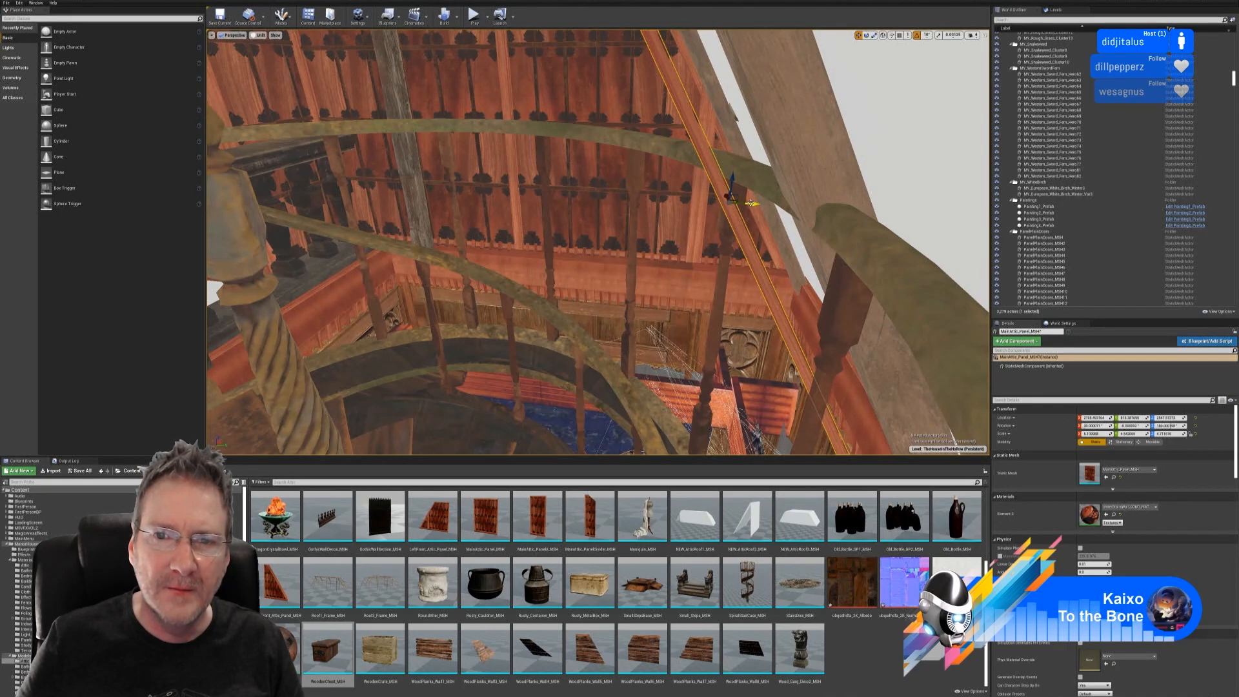
left_click_drag(750, 204, 801, 203)
right_click_drag(638, 245, 658, 200)
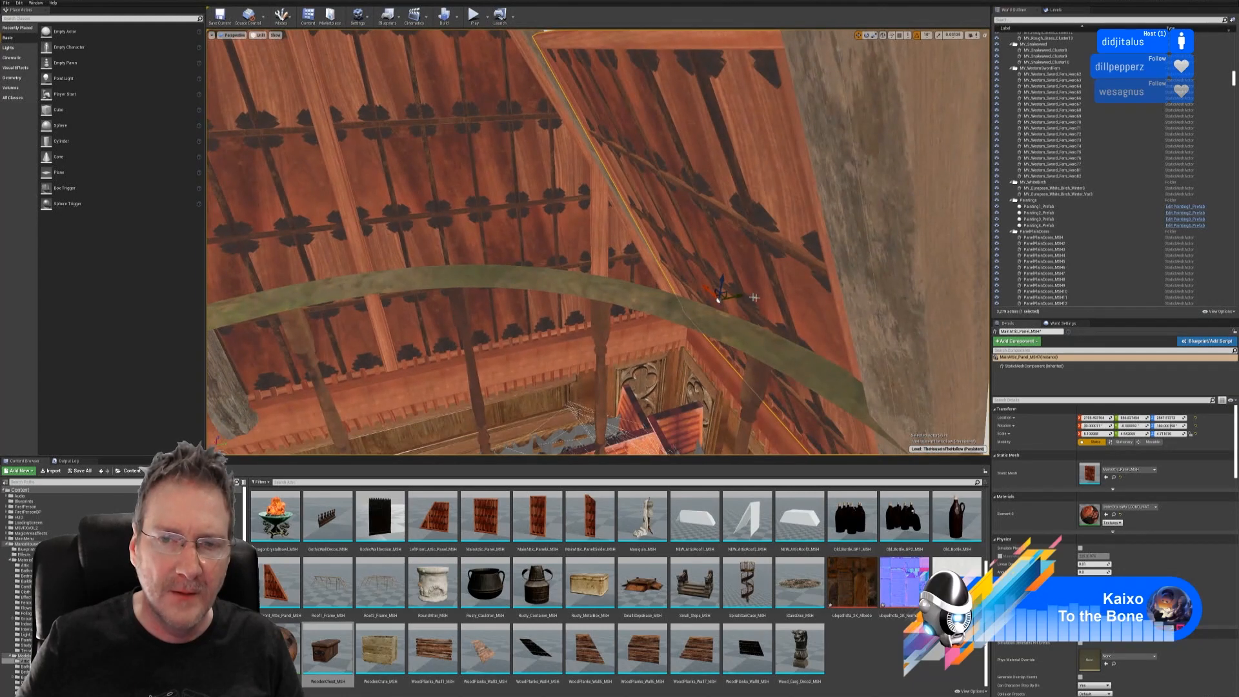
left_click_drag(741, 294, 753, 293)
mouse_move(753, 293)
right_mouse_down()
mouse_move(752, 329)
mouse_move(749, 316)
mouse_move(709, 314)
mouse_move(722, 283)
mouse_move(765, 314)
mouse_move(751, 298)
right_mouse_up()
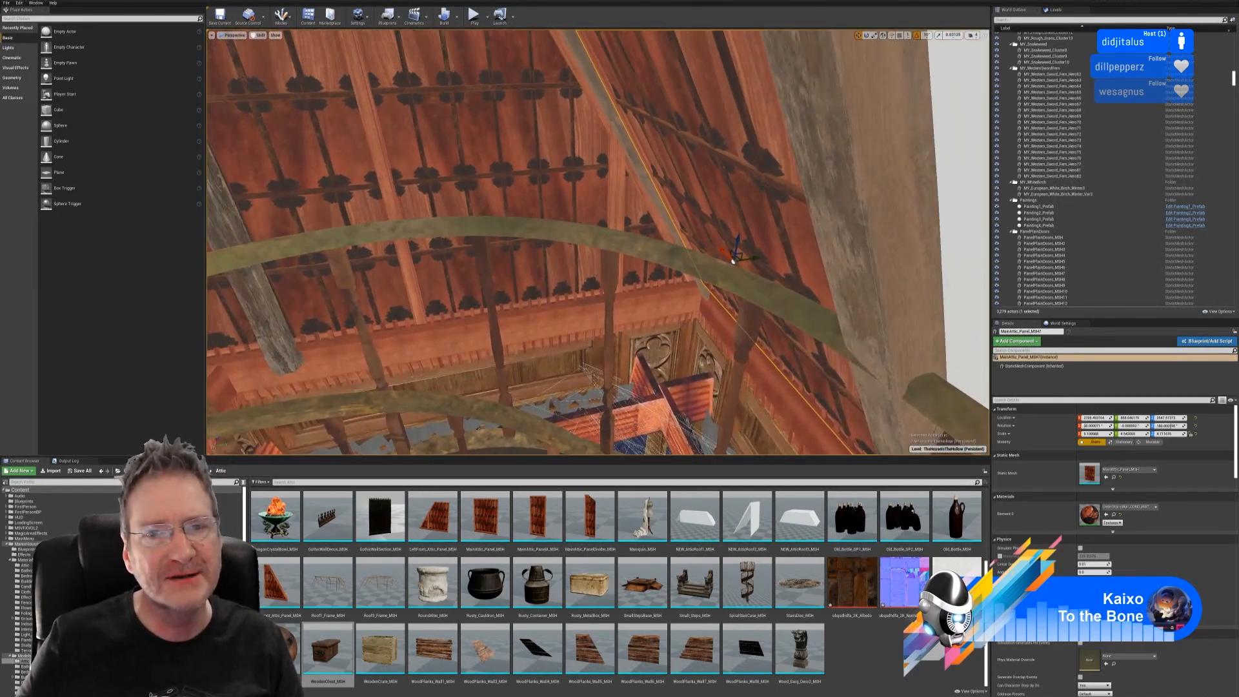
- Fine-tune the panel's tilt to the roof slope with rotation snapping off, and restore the snapping
left_click(866, 35)
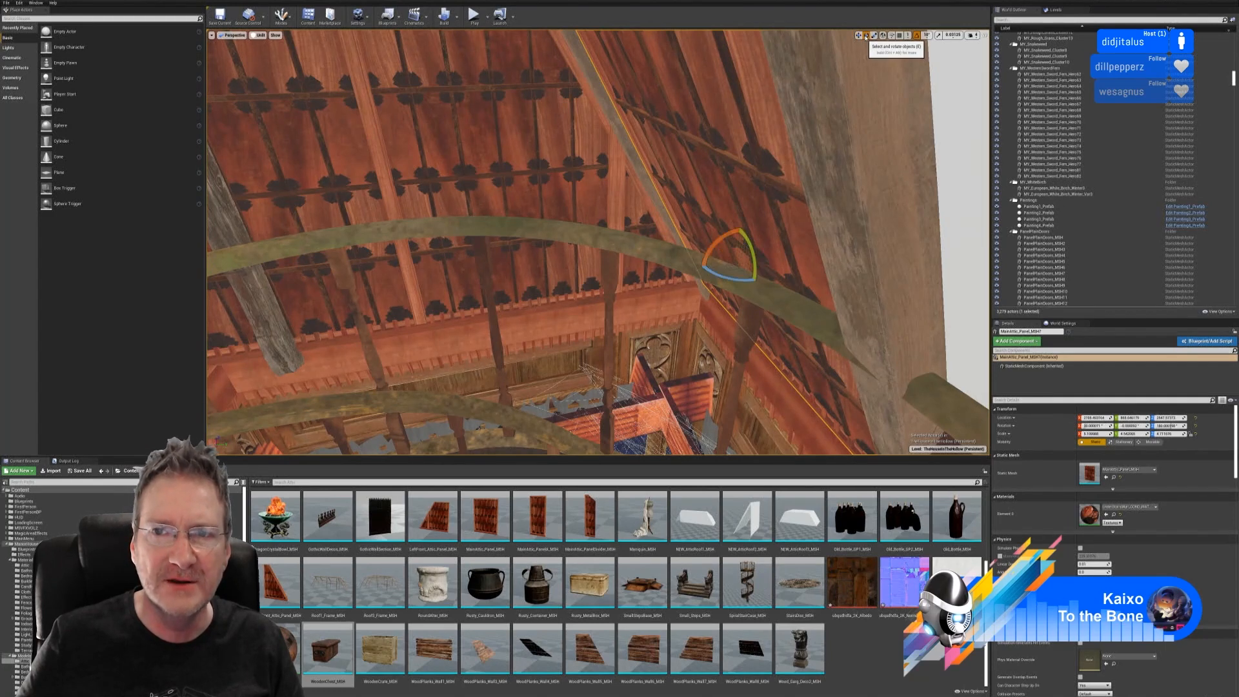
left_click(916, 35)
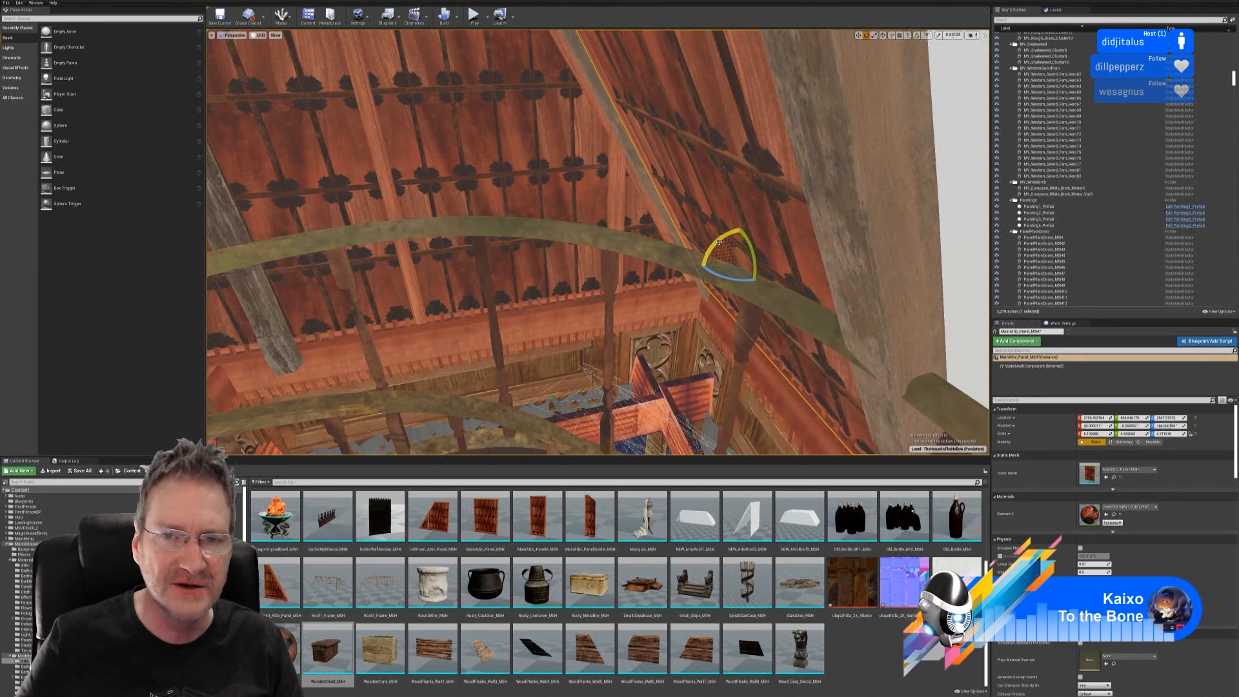
left_click_drag(719, 242, 735, 231)
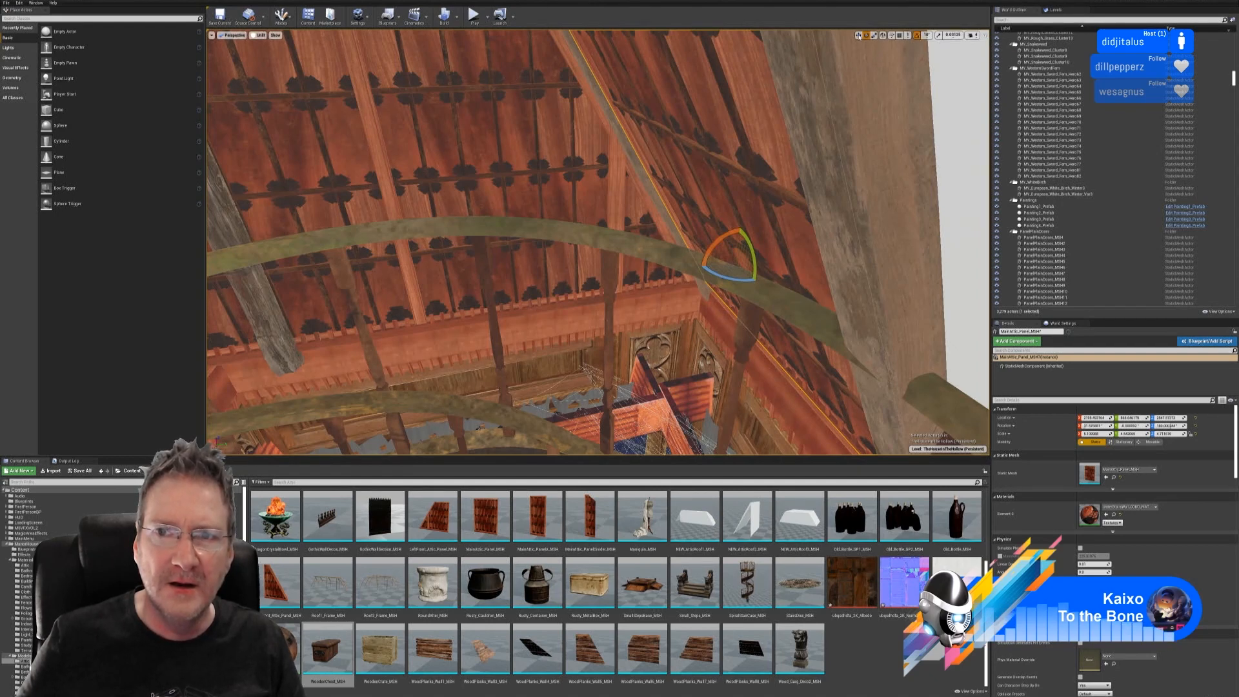
left_click(917, 35)
key("w")
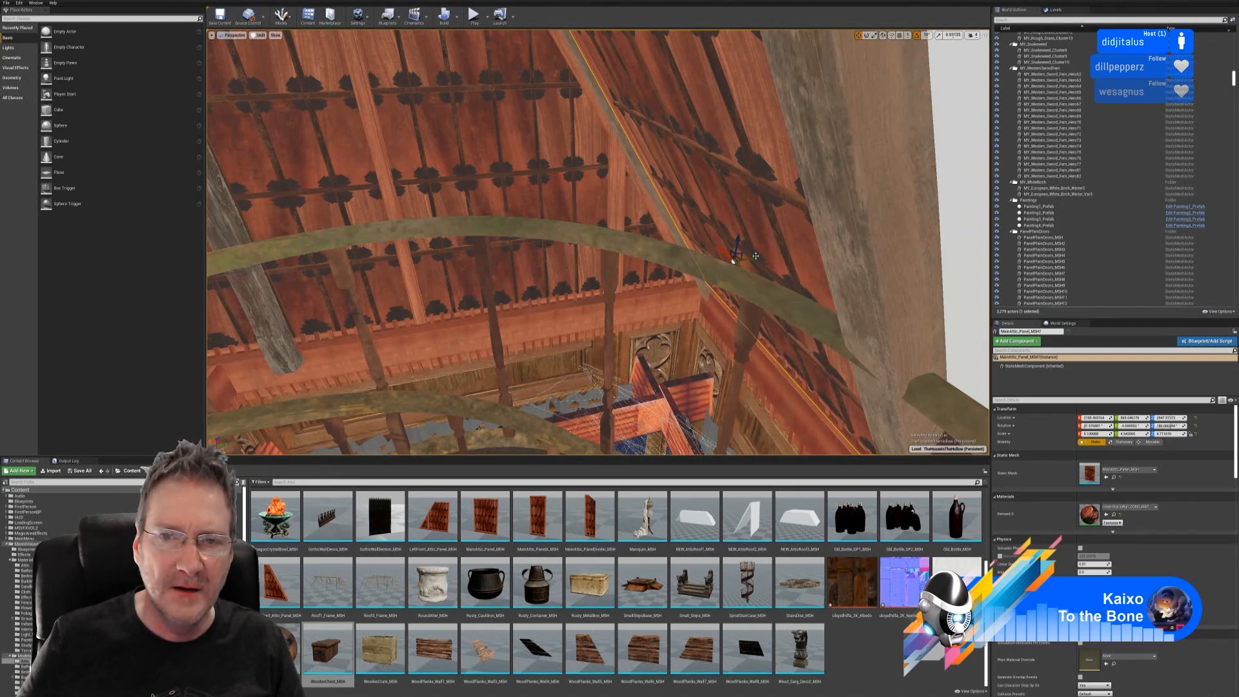
- Push the panel outwards behind the sloping beams and adjust its height above the lower trim
left_click_drag(742, 255, 760, 254)
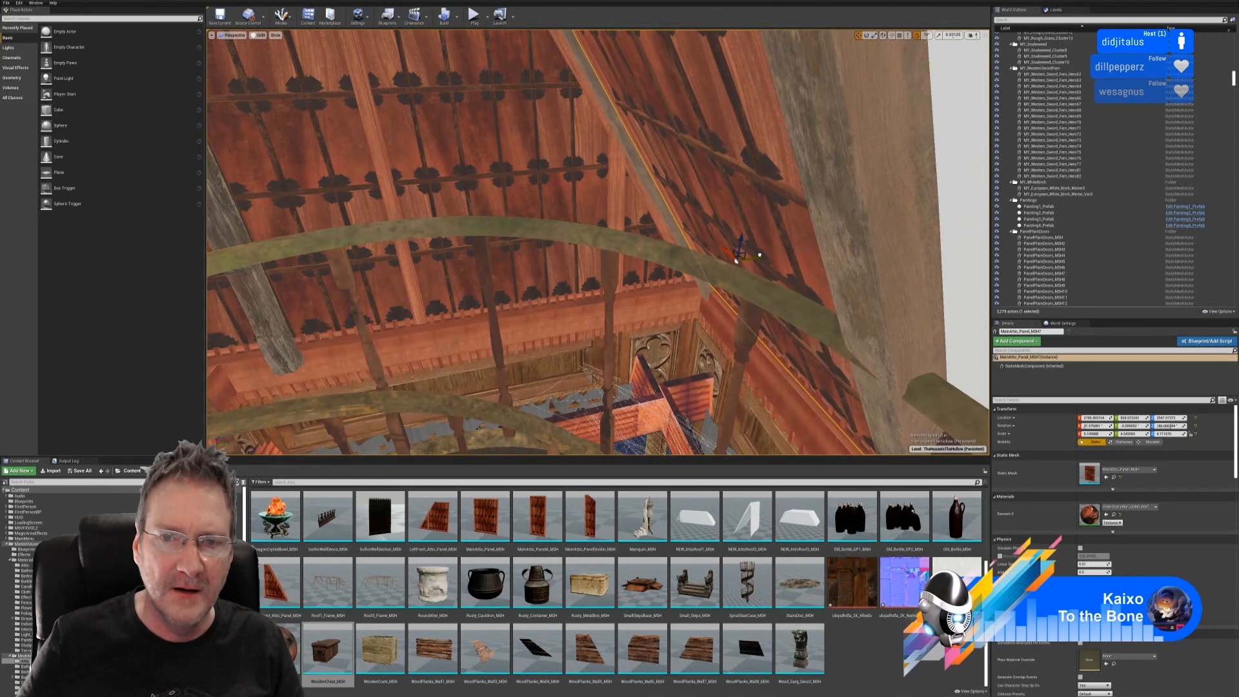
right_click_drag(736, 261, 671, 262)
mouse_move(673, 249)
left_mouse_down()
mouse_move(683, 223)
mouse_move(672, 245)
left_mouse_up()
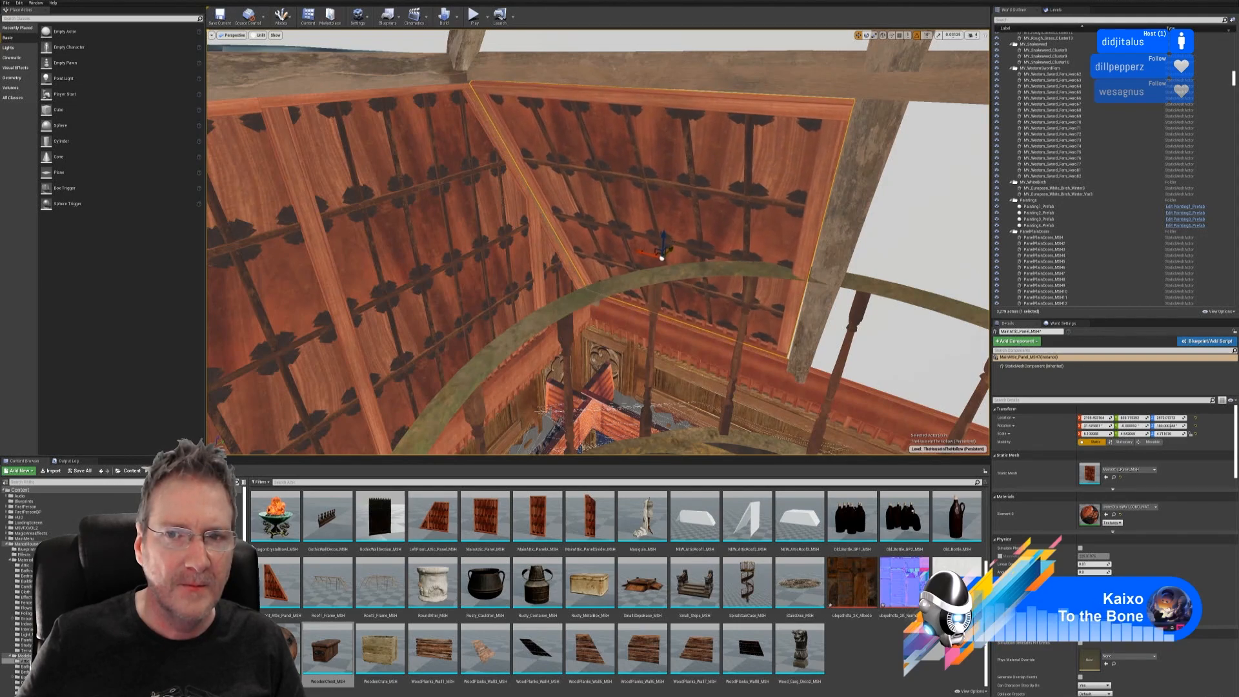
right_click_drag(661, 257, 687, 325)
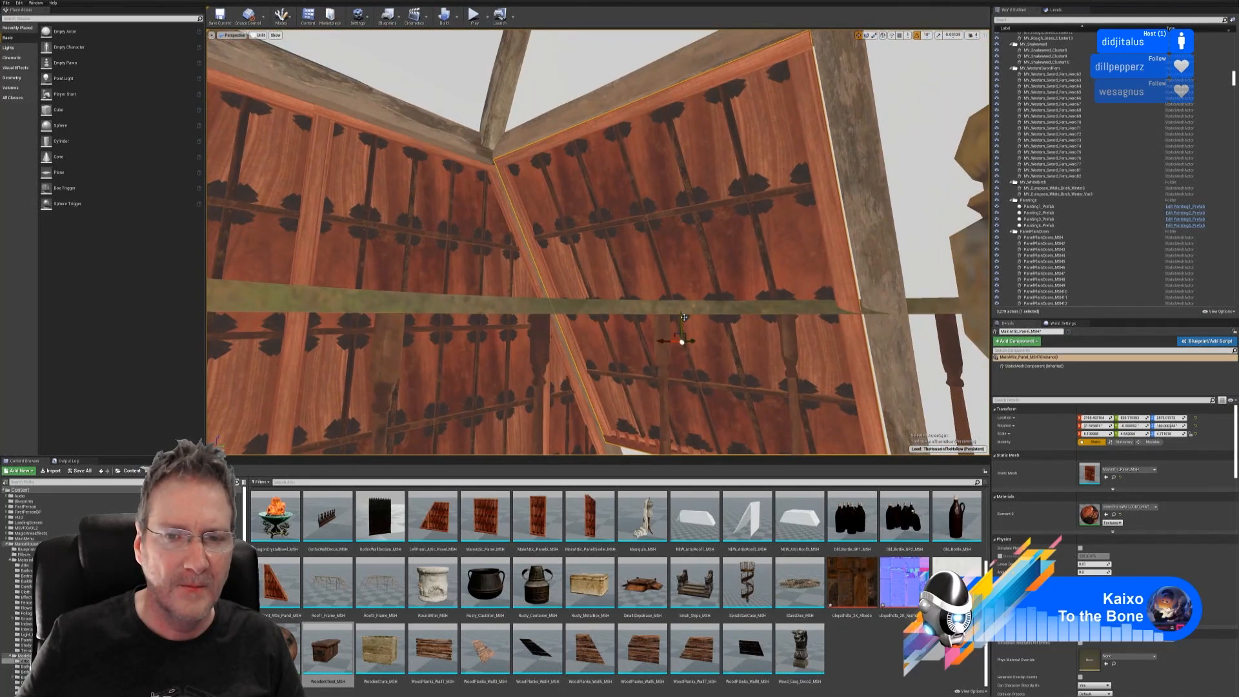
left_click_drag(683, 316, 706, 358)
right_click_drag(707, 358, 719, 382)
right_click_drag(818, 105, 817, 105)
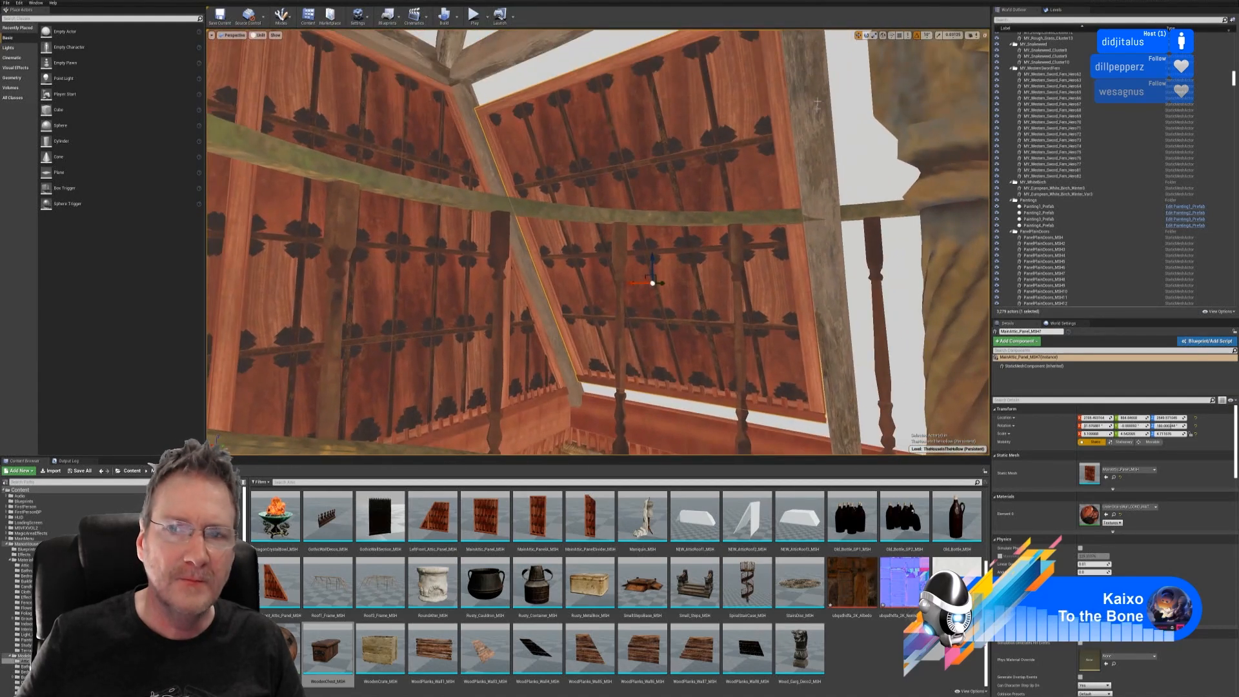
- Stretch the panel's height to close the gaps at the roof beam and lower trim, and nudge it sideways to fit the corner
left_click(874, 36)
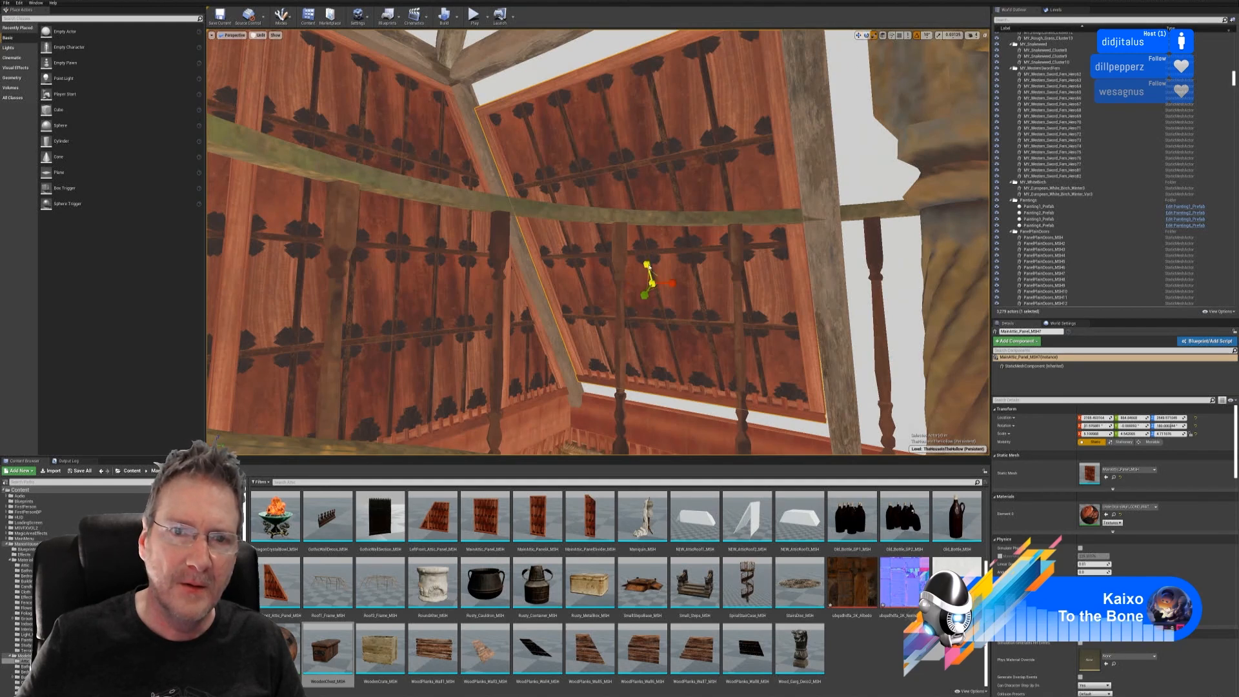
left_click_drag(648, 265, 648, 245)
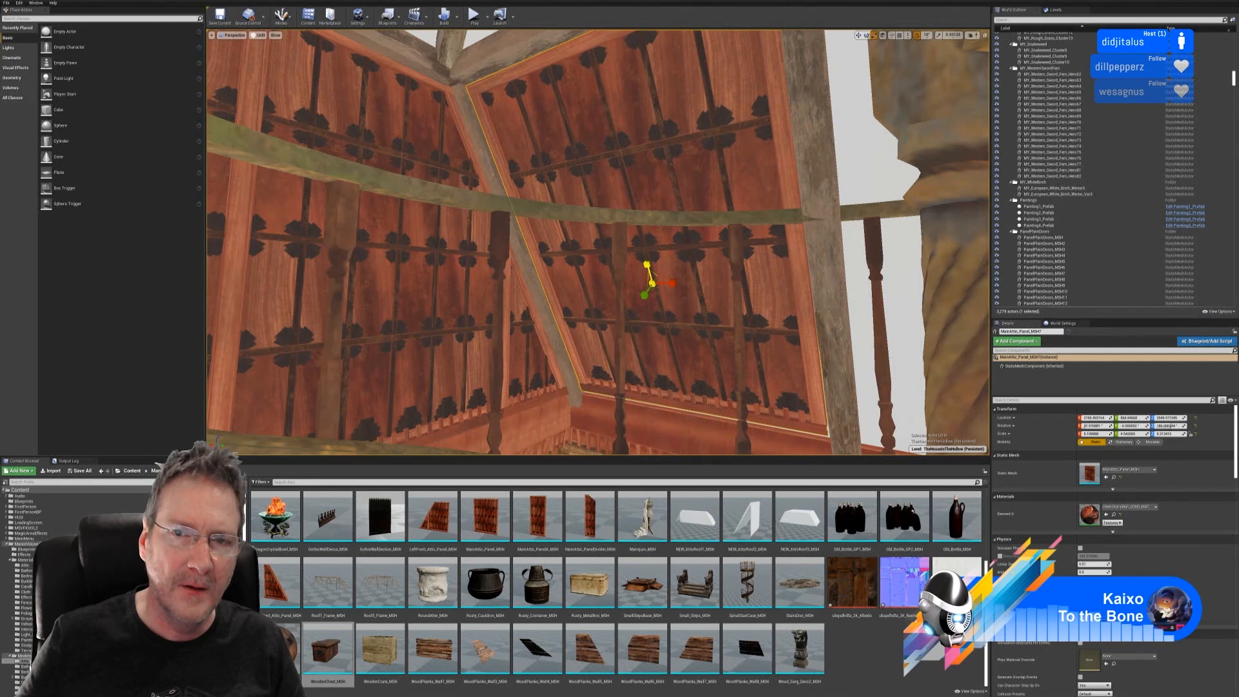
left_click(858, 36)
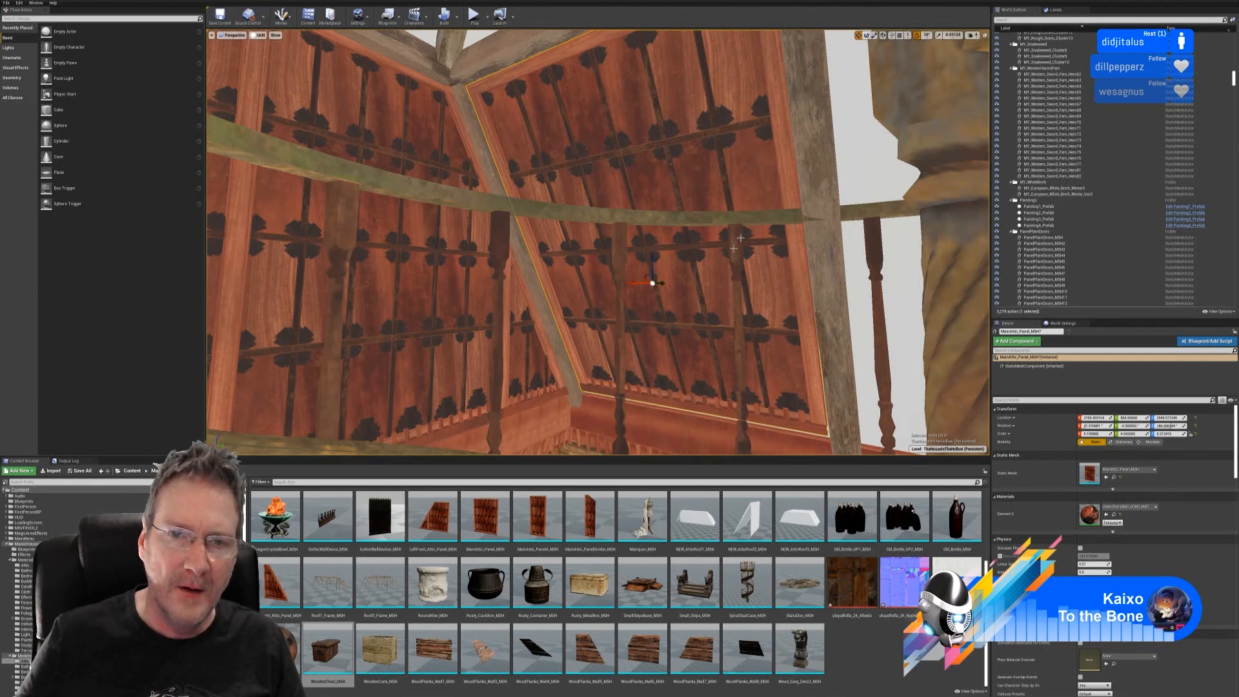
right_click_drag(733, 249, 687, 287)
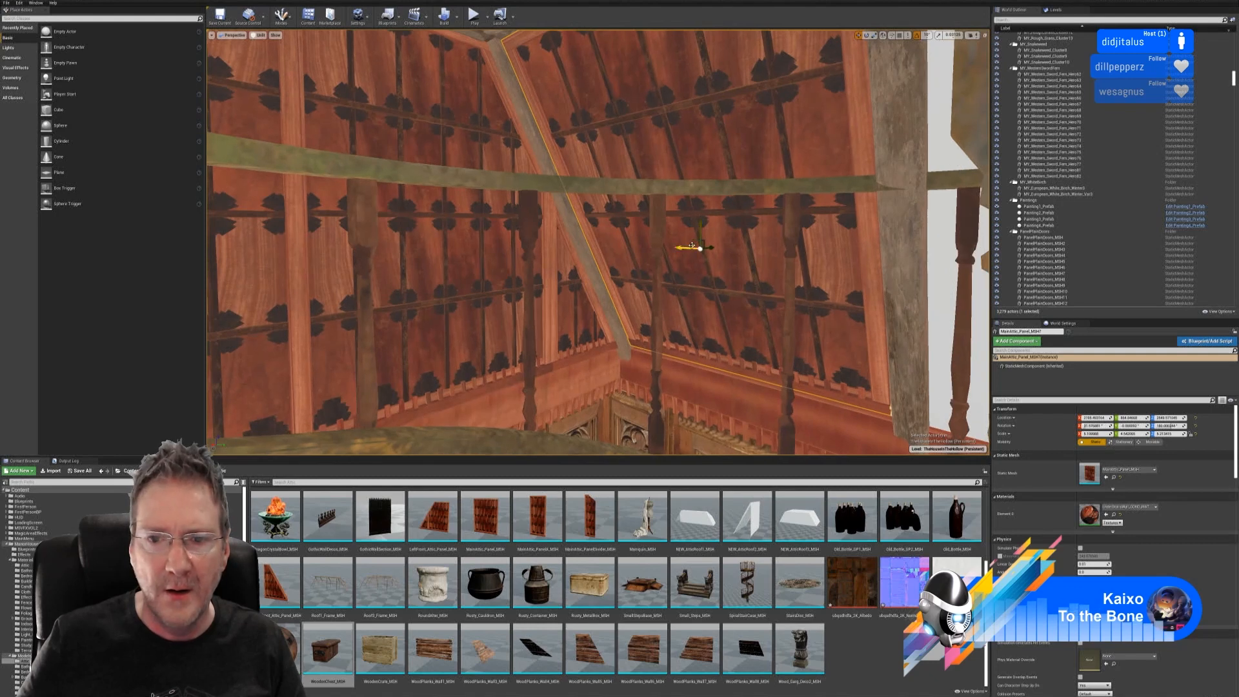
mouse_move(698, 248)
left_mouse_down()
mouse_move(714, 247)
mouse_move(701, 239)
mouse_move(715, 256)
left_mouse_up()
right_click_drag(588, 339, 635, 299)
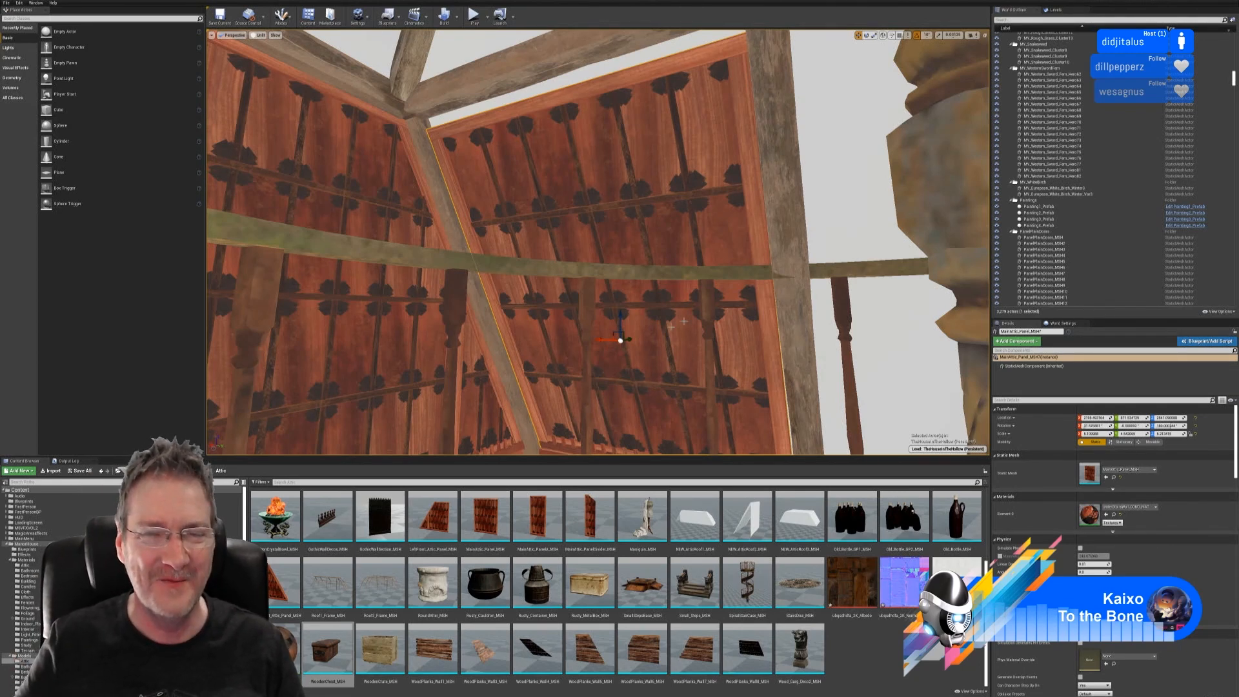
right_click_drag(620, 353, 625, 416)
mouse_move(601, 253)
right_mouse_down()
mouse_move(580, 339)
mouse_move(567, 297)
mouse_move(602, 234)
right_mouse_up()
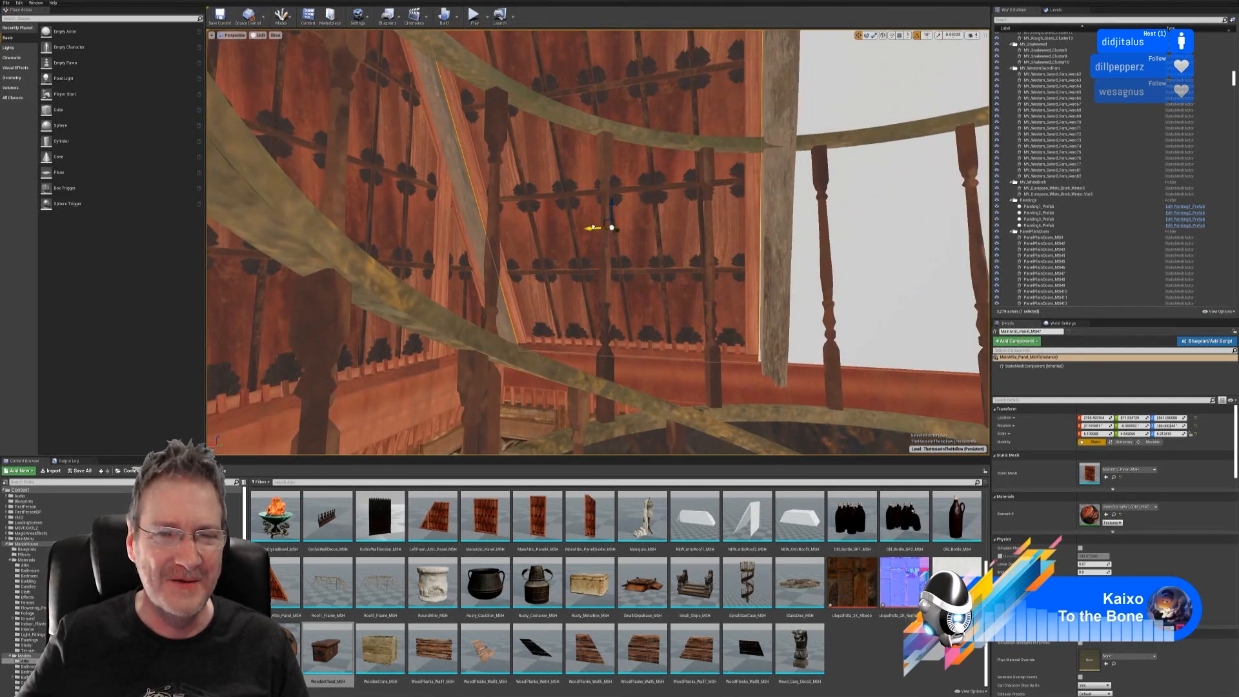
- Check the fit with the panel deselected, and reselect it to fine-tune its height and depth against the beams and trim
key("Escape")
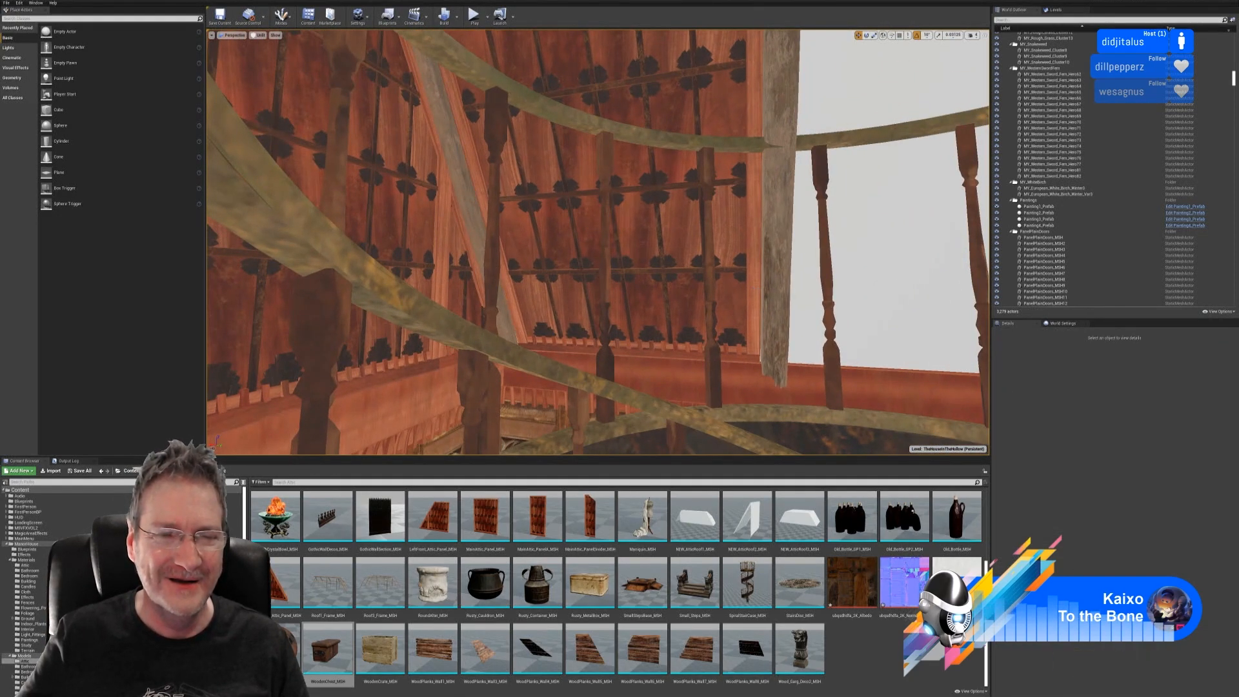
mouse_move(739, 225)
right_mouse_down()
mouse_move(723, 233)
mouse_move(739, 225)
right_mouse_up()
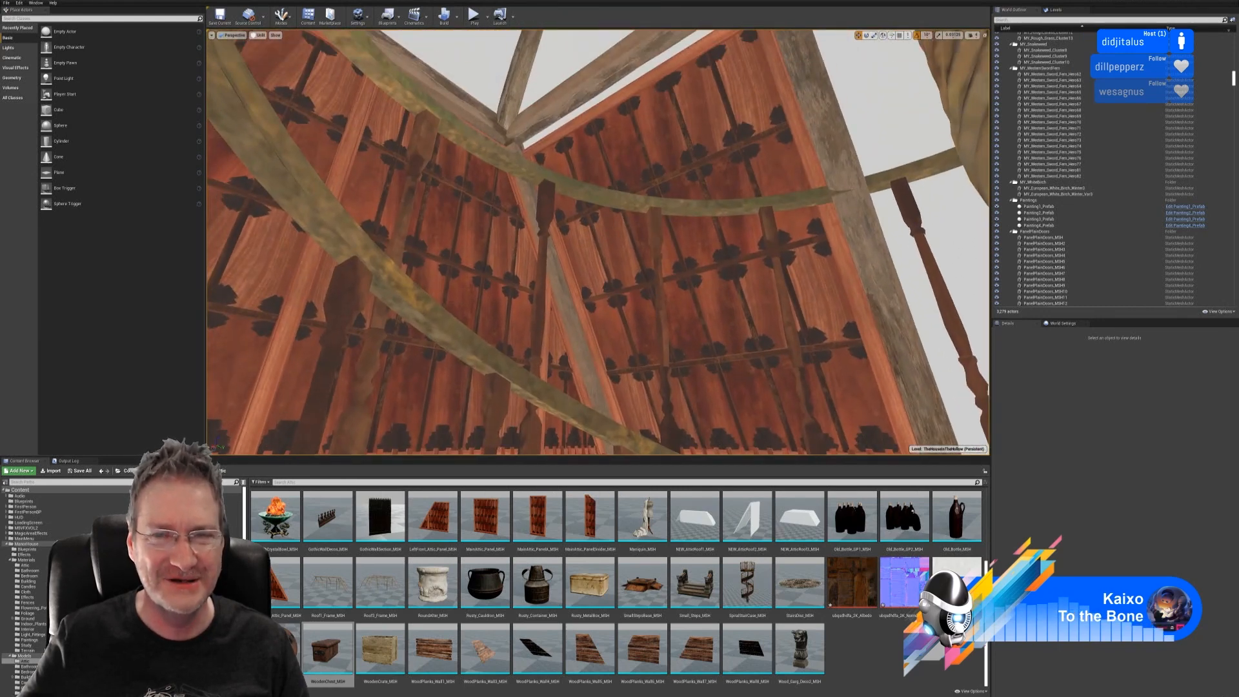
left_click(691, 278)
right_click_drag(752, 279, 764, 322)
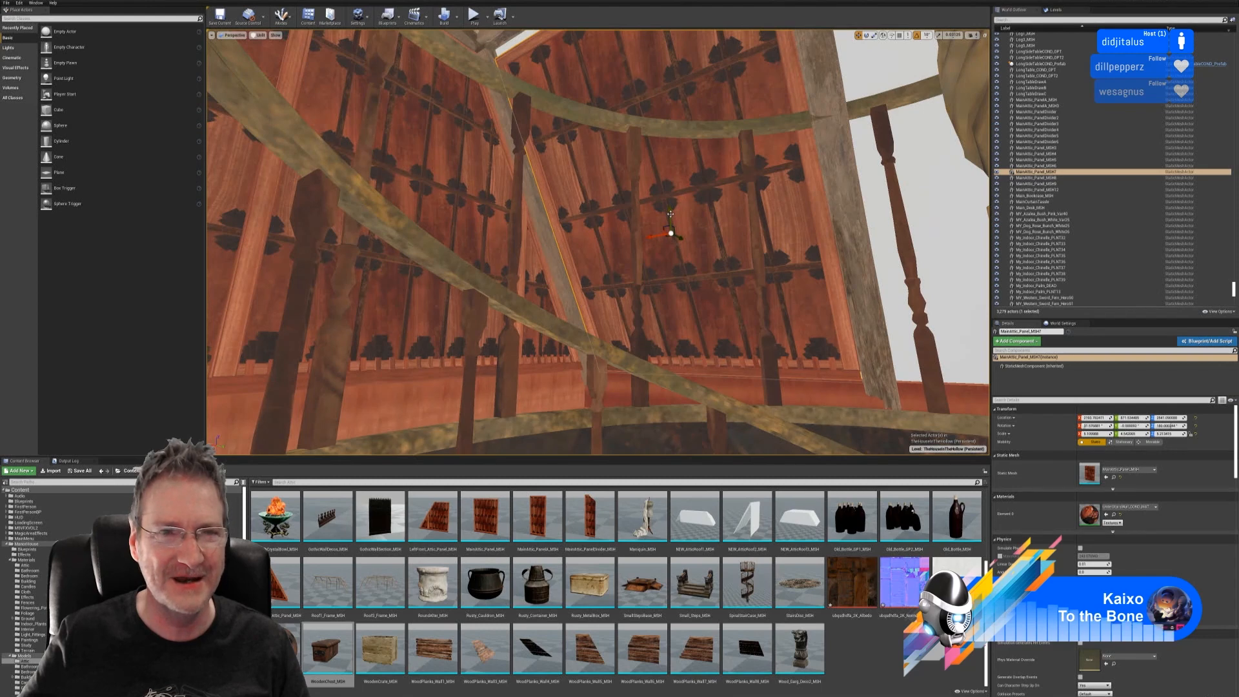
left_click_drag(670, 212, 675, 205)
right_click_drag(738, 226, 738, 226)
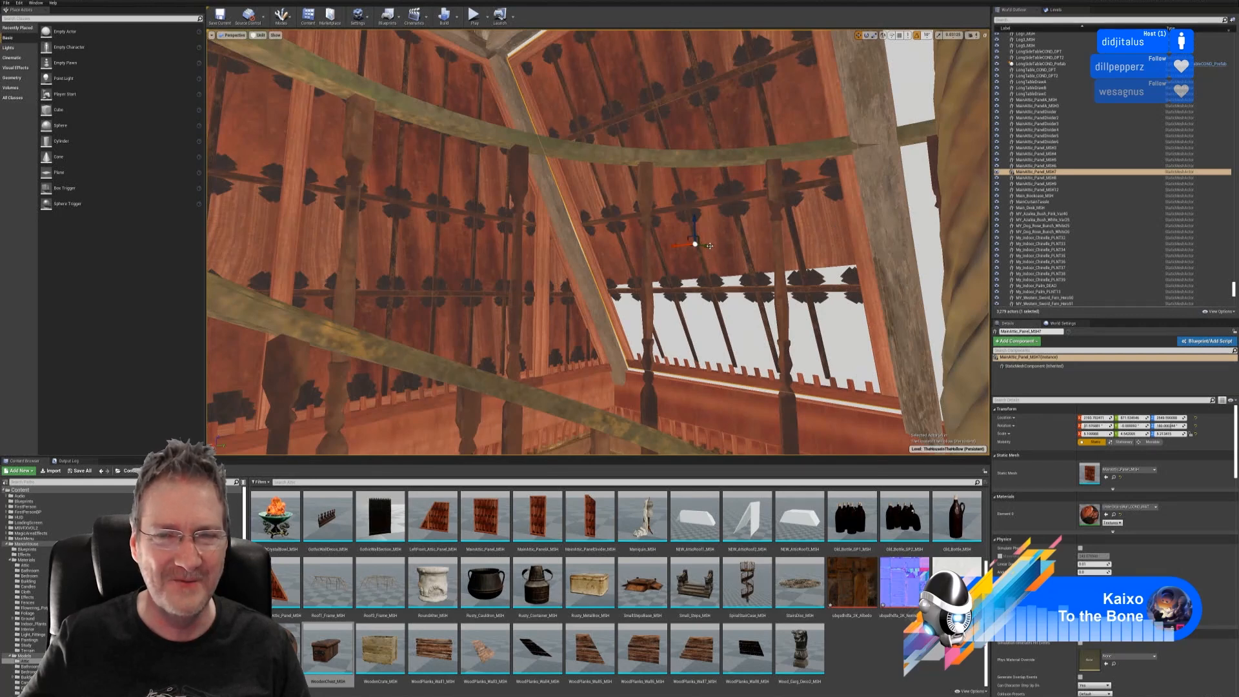
left_click_drag(710, 246, 708, 245)
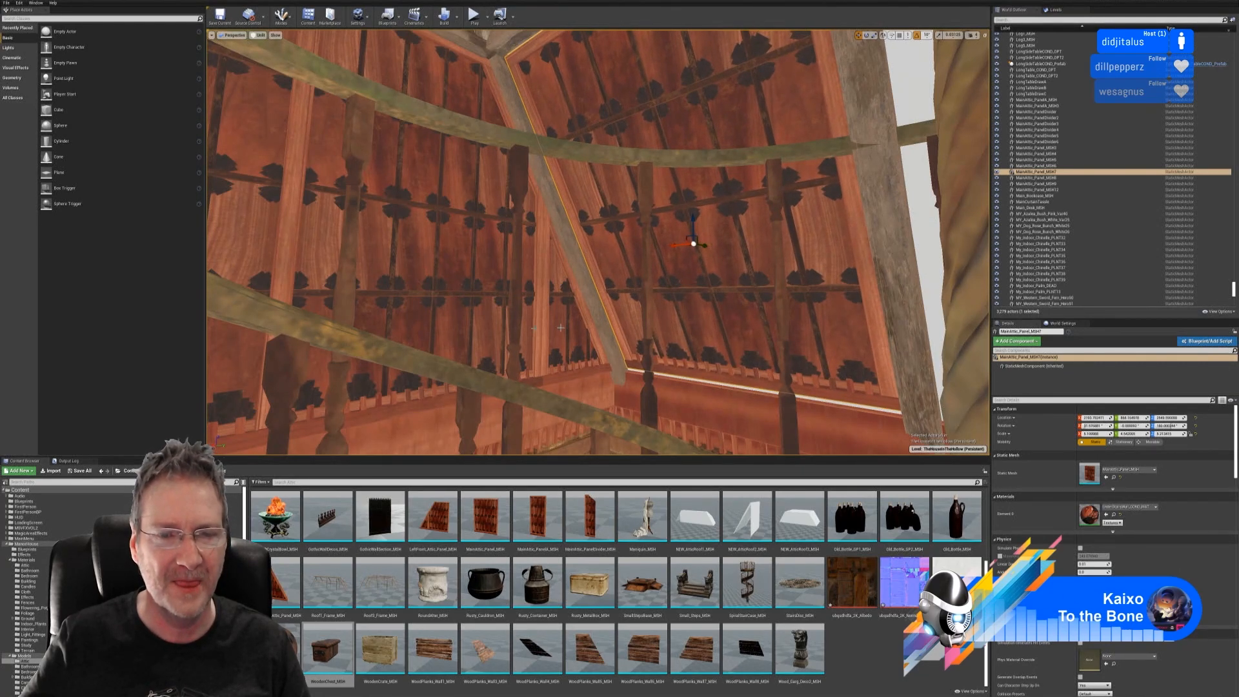
right_click_drag(561, 328, 561, 328)
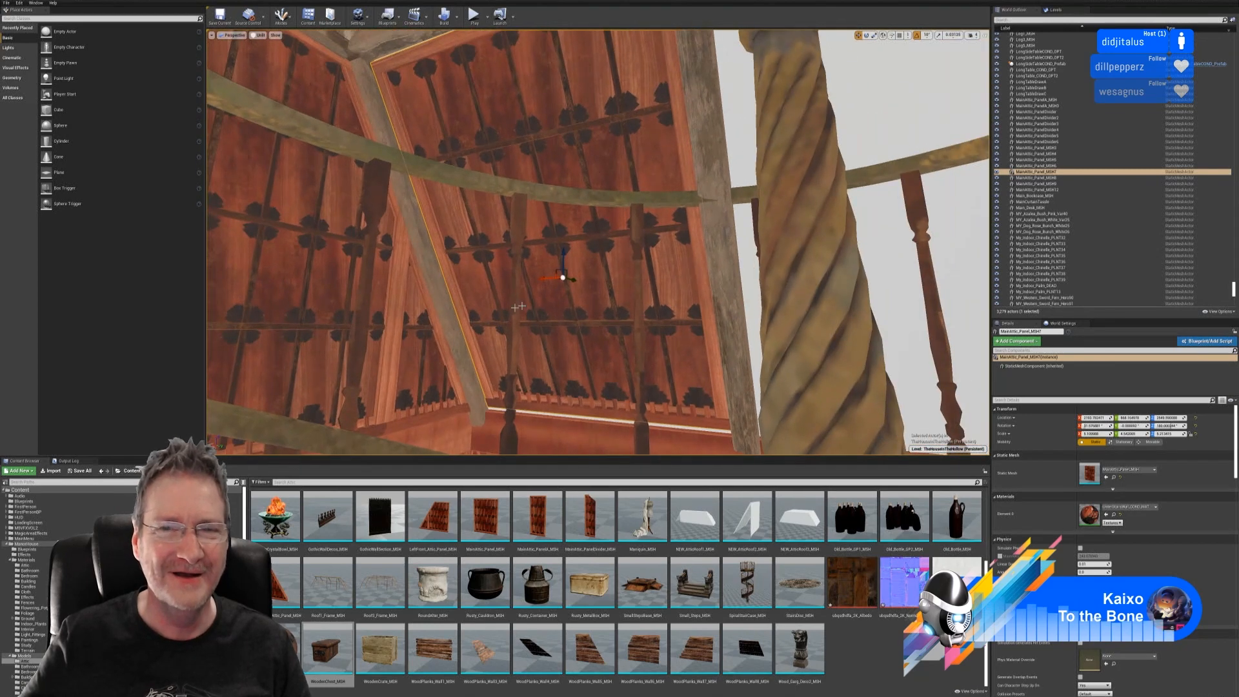
- Scale the selected MainAttic_Panel_MSH7 roof panel slightly along its height and shift it vertically to sit between the roof beams
left_click(875, 36)
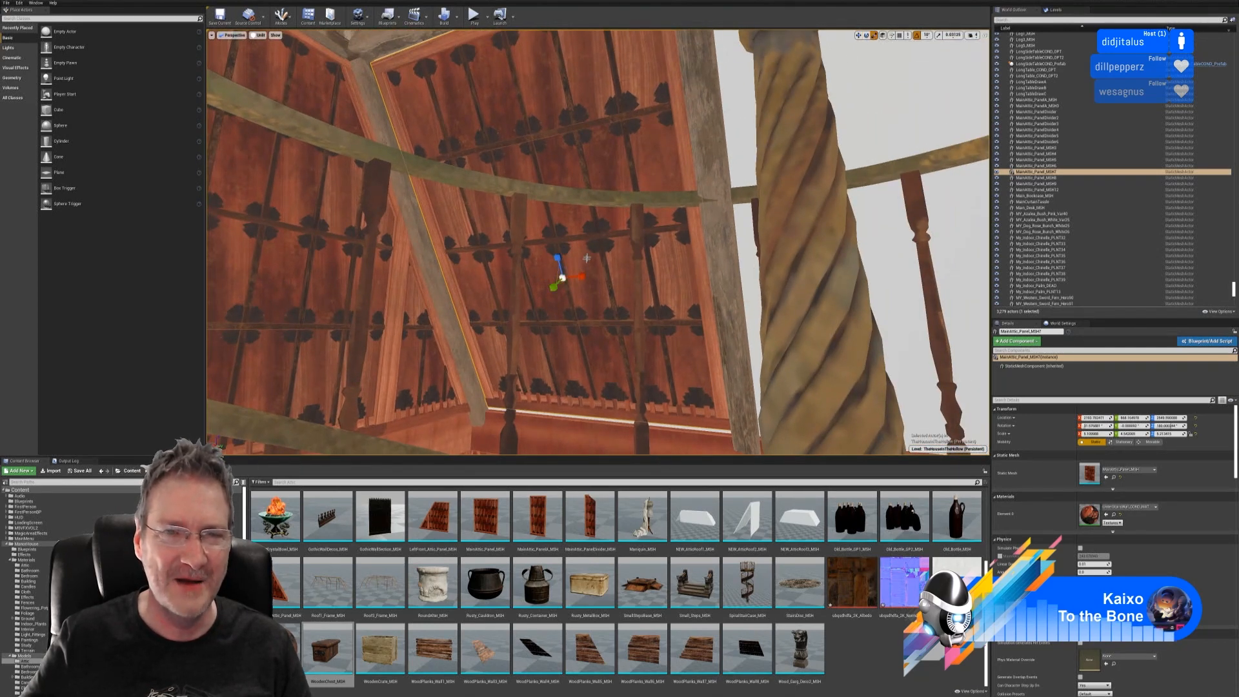
left_click_drag(555, 256, 558, 258)
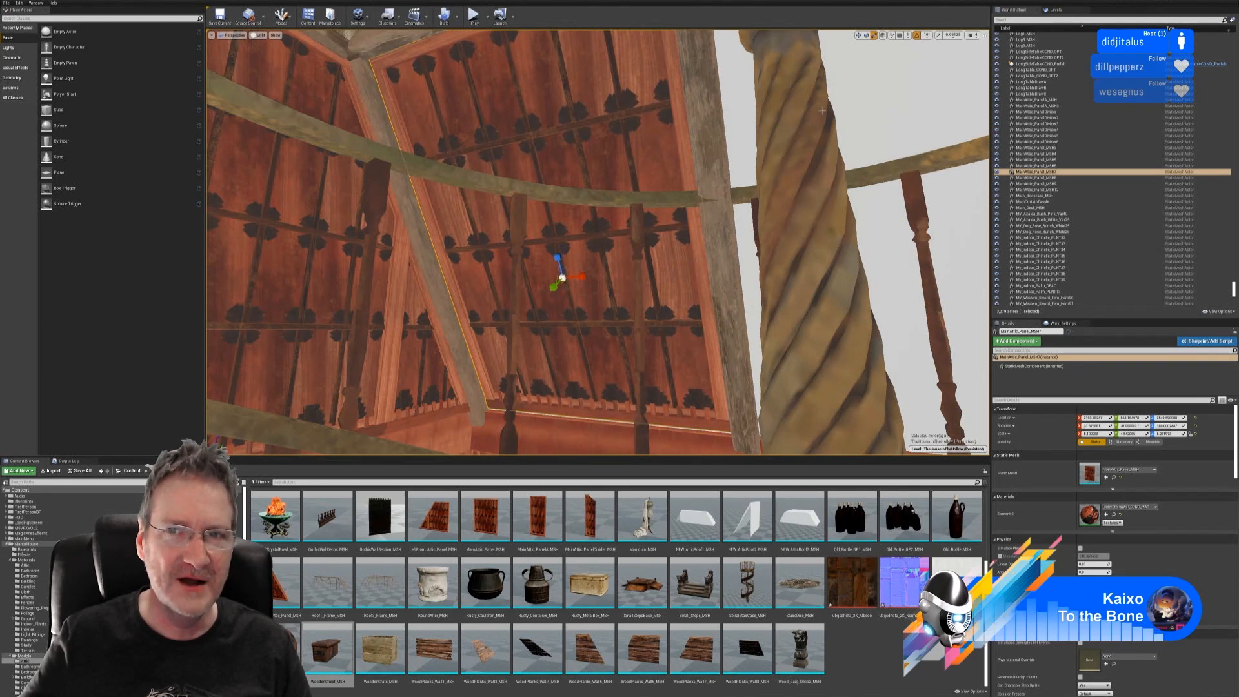
left_click(858, 36)
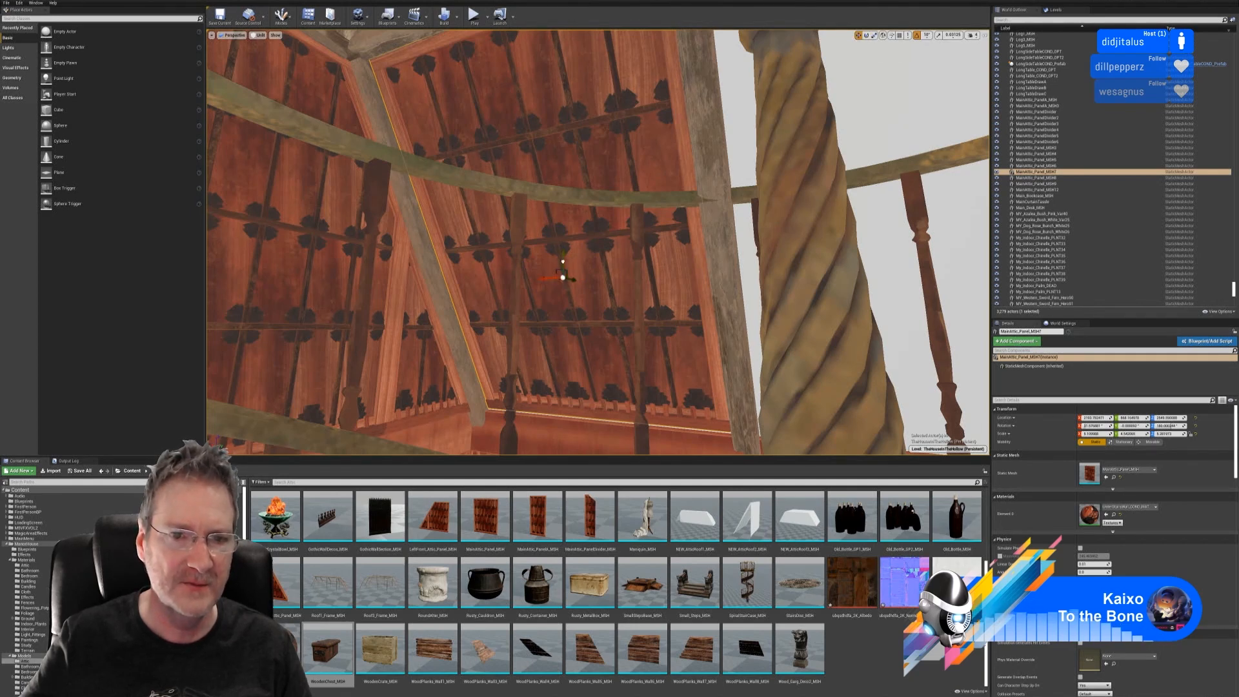
left_click_drag(563, 261, 559, 263)
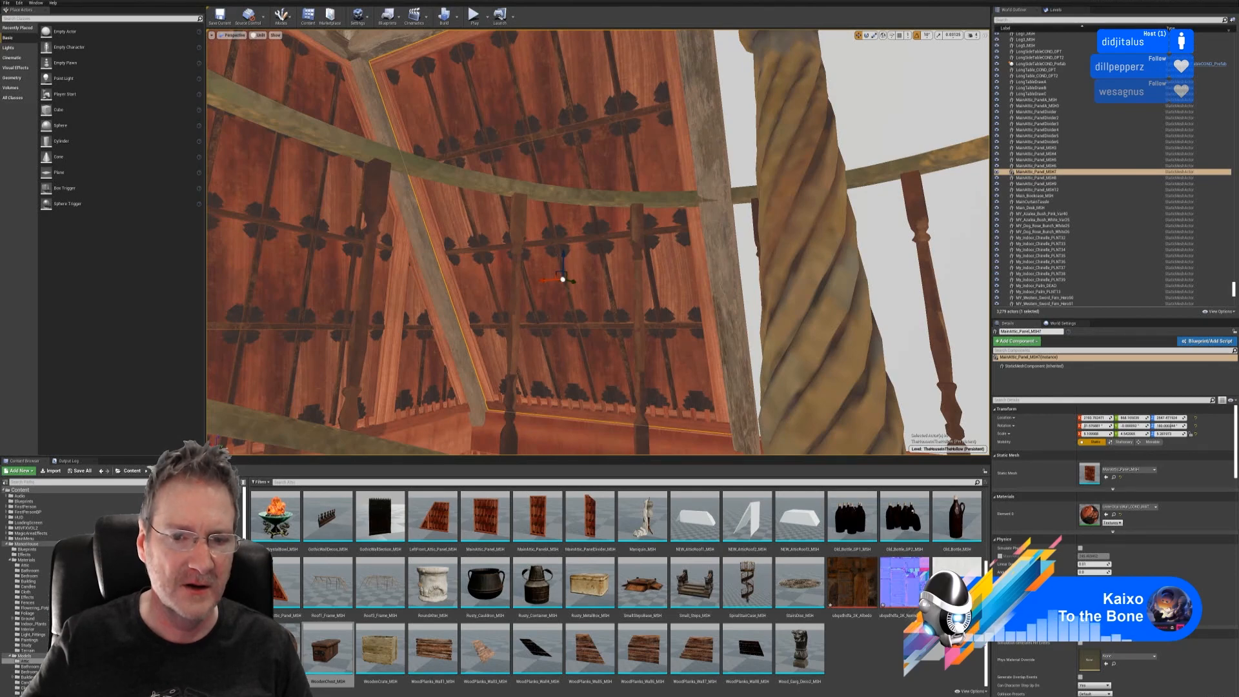
mouse_move(580, 258)
right_mouse_down()
mouse_move(568, 287)
mouse_move(580, 293)
mouse_move(584, 274)
mouse_move(571, 271)
right_mouse_up()
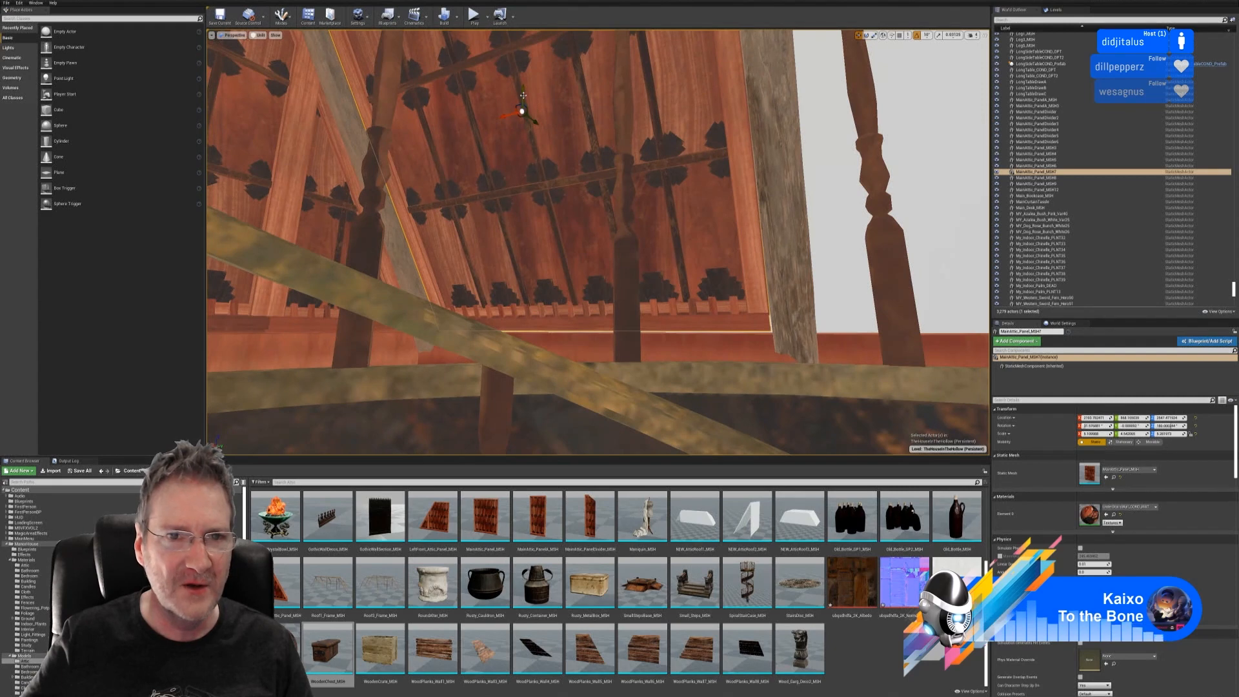
left_click_drag(523, 97, 522, 100)
mouse_move(689, 398)
right_mouse_down()
mouse_move(685, 381)
mouse_move(699, 388)
right_mouse_up()
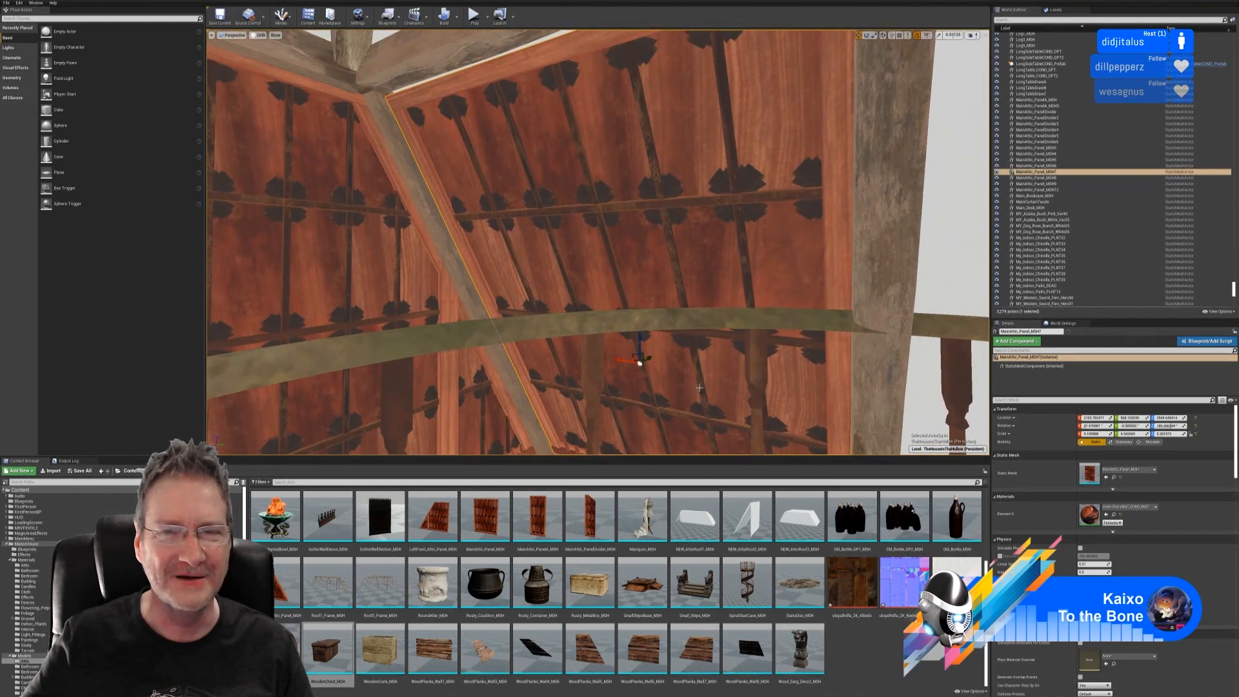
- Fine-tune the same roof panel's height scale and vertical position between the upper beam and lower trim, and deselect it
left_click(874, 35)
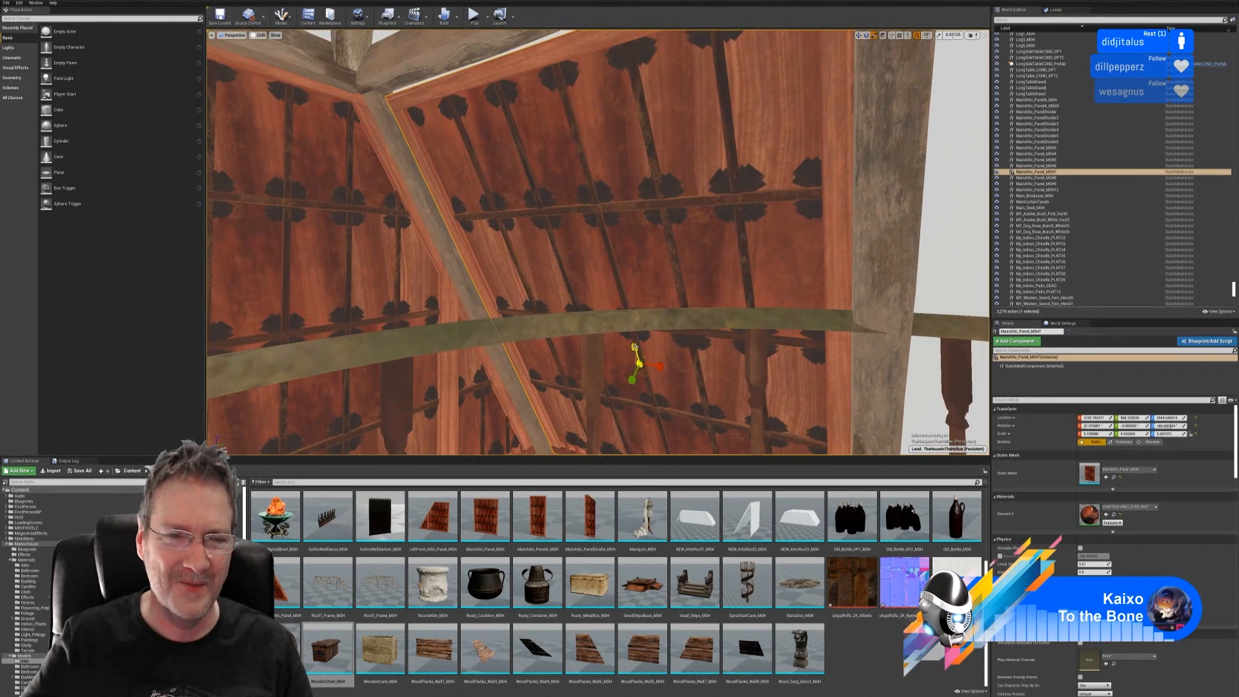
left_click_drag(634, 349, 635, 346)
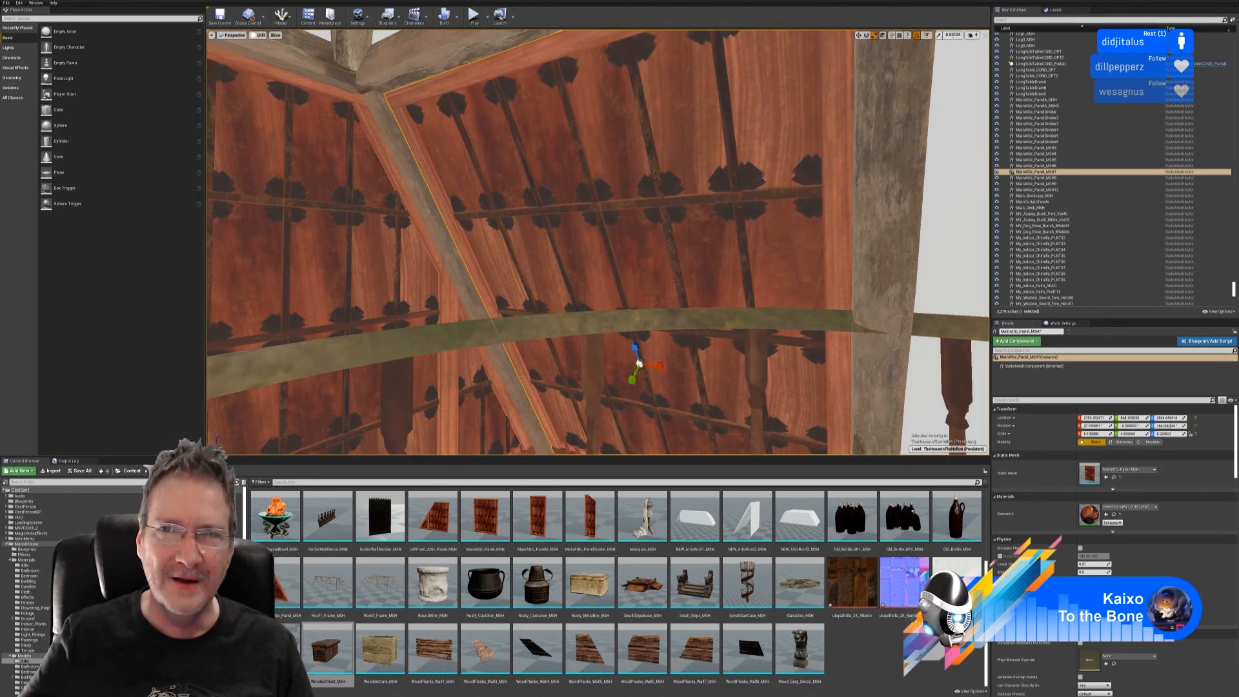
left_click(858, 35)
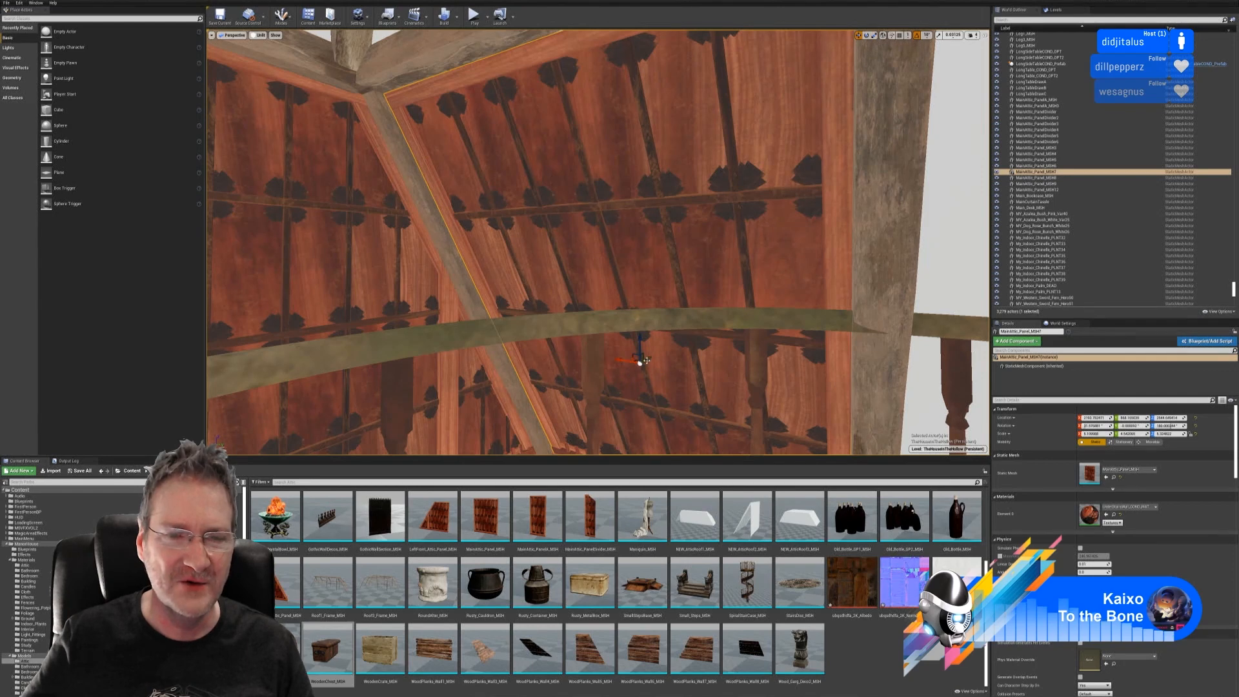
left_click_drag(638, 348, 640, 360)
right_click_drag(650, 303, 671, 223)
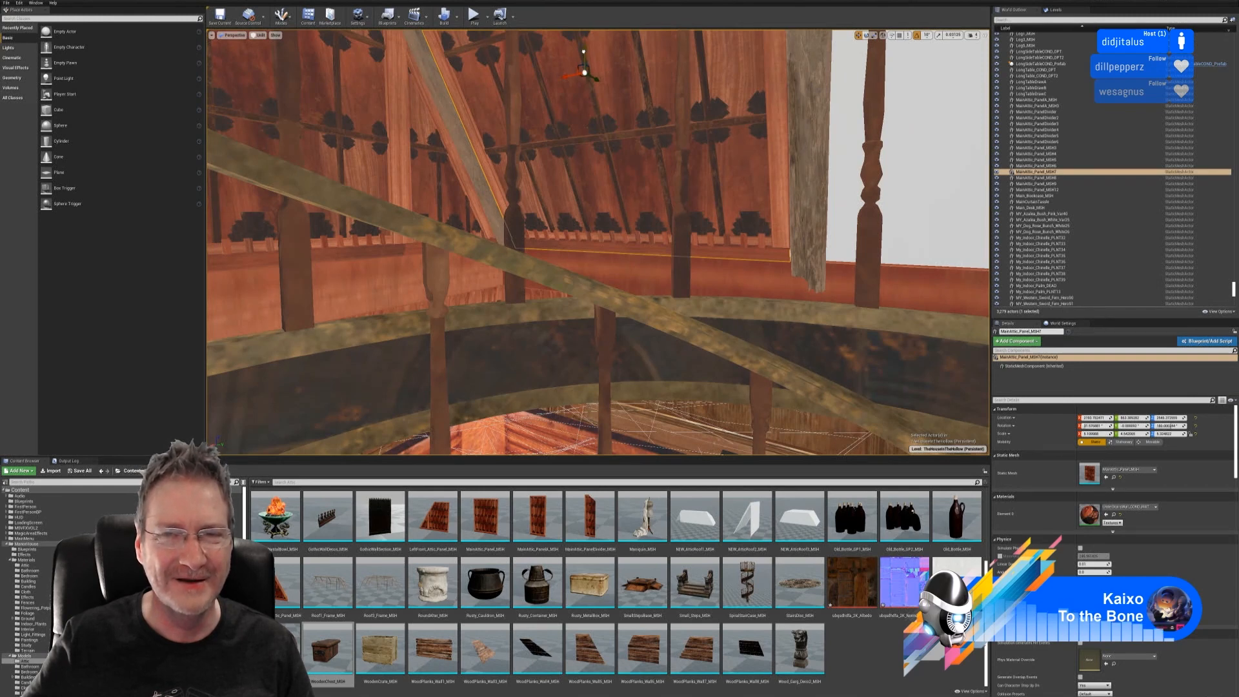
left_click_drag(584, 51, 587, 49)
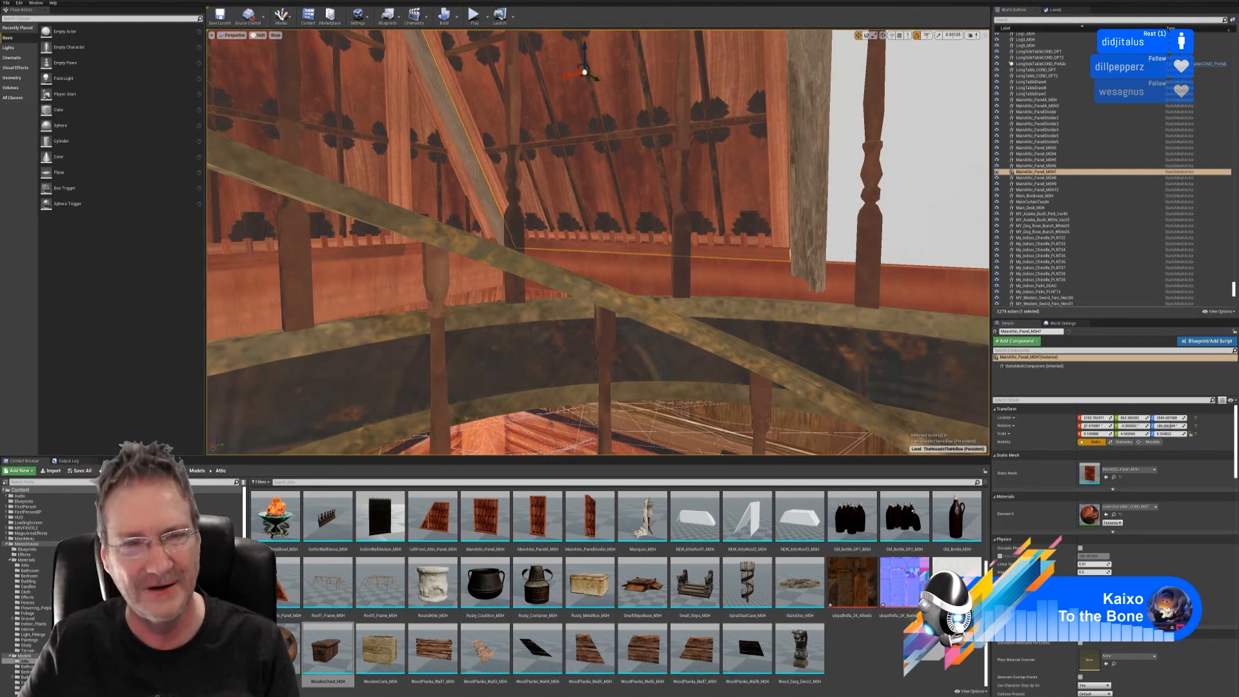
right_click_drag(598, 242, 788, 298)
key("Escape")
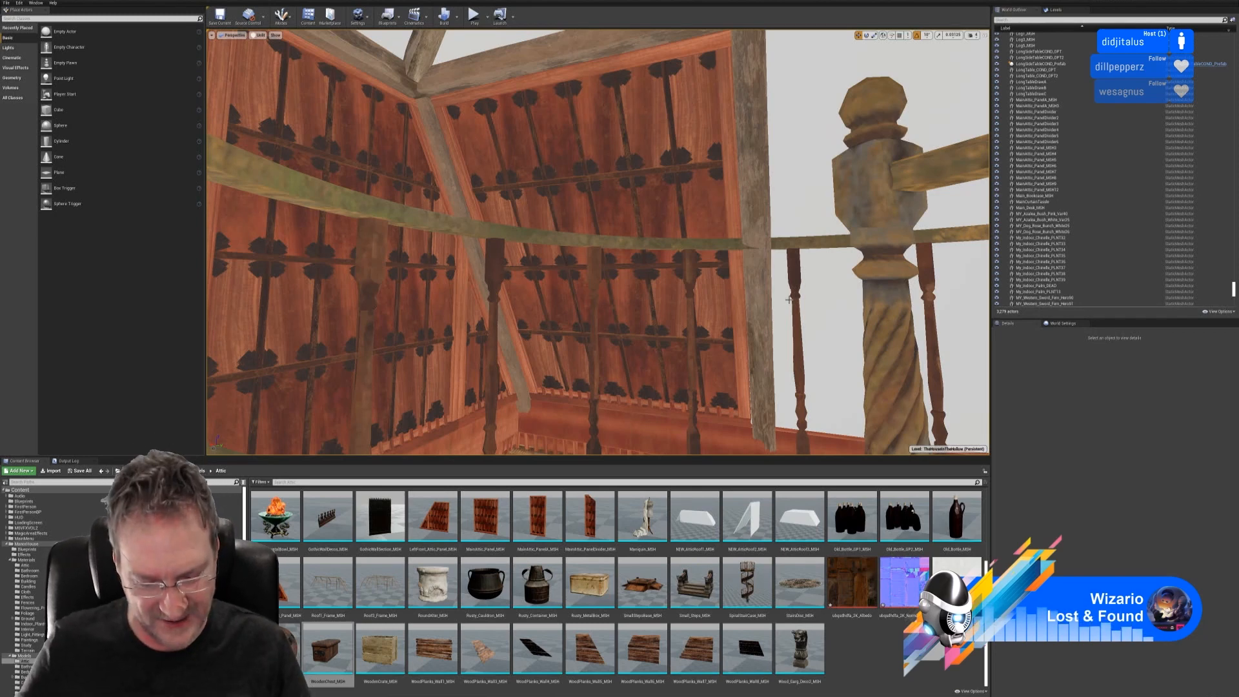
- Duplicate the fitted roof panel and slide the copy sideways into the adjacent empty bay beyond the middle rafter
right_click_drag(789, 300, 764, 306)
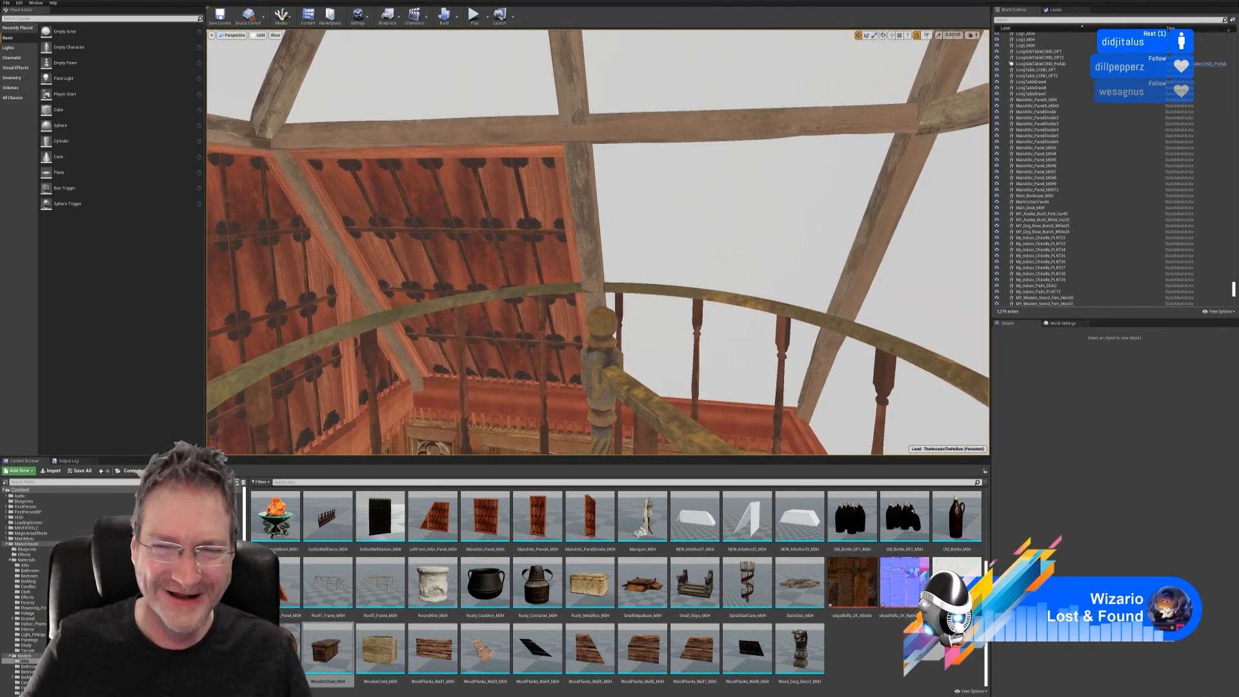
left_click(493, 228)
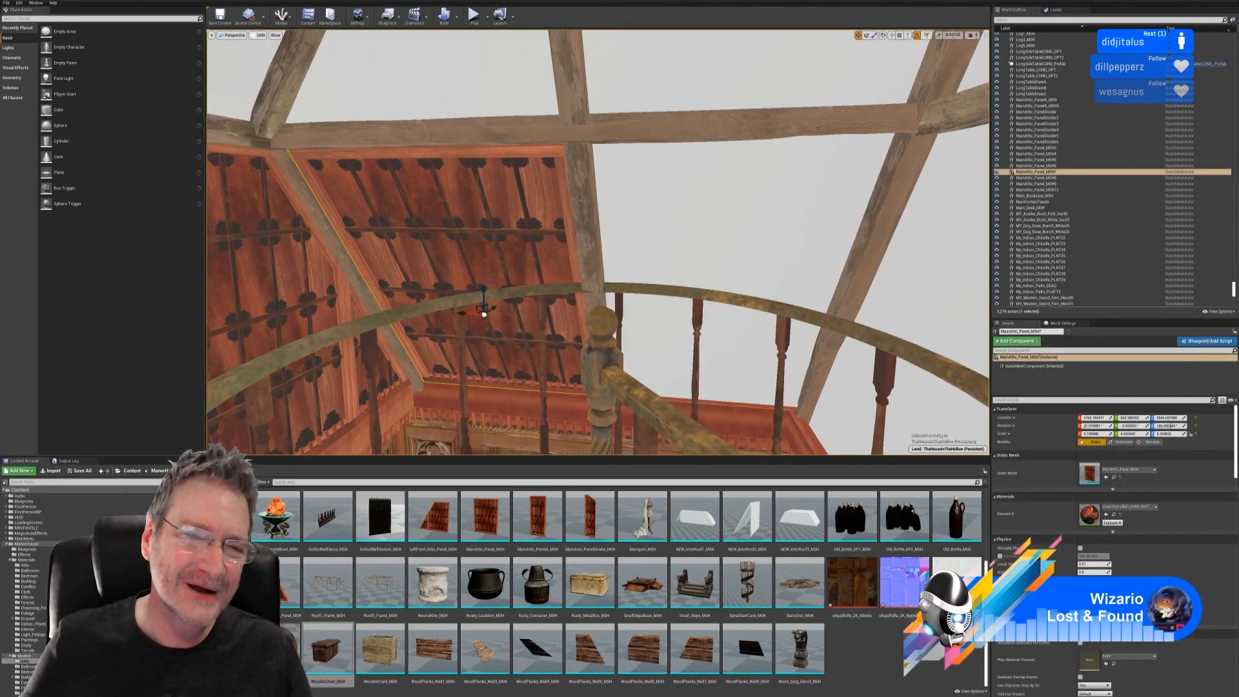
right_click(493, 229)
mouse_move(526, 375)
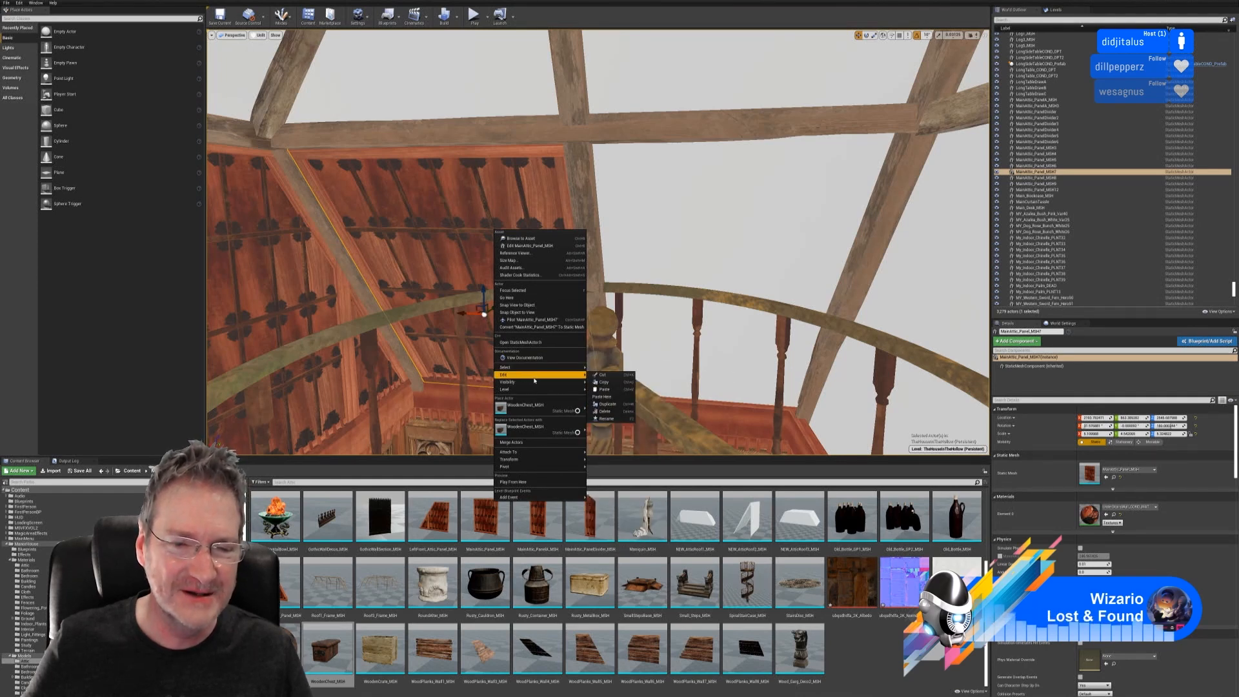
left_click(616, 404)
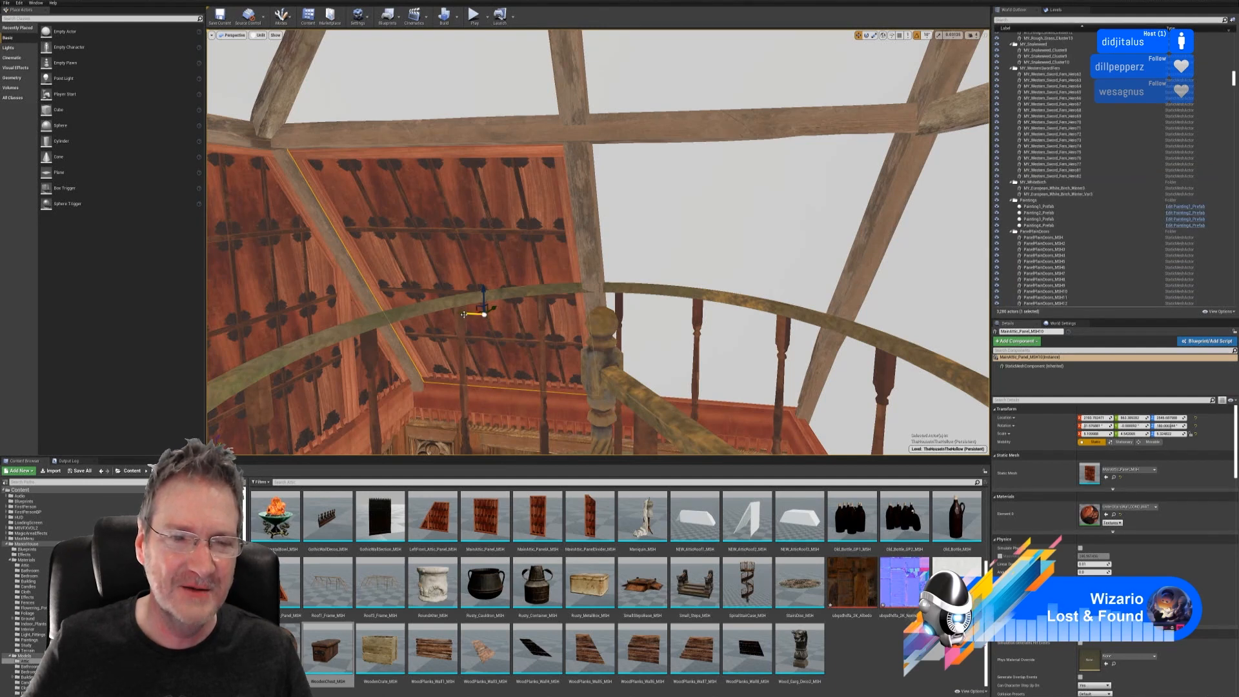
left_click_drag(462, 318, 673, 314)
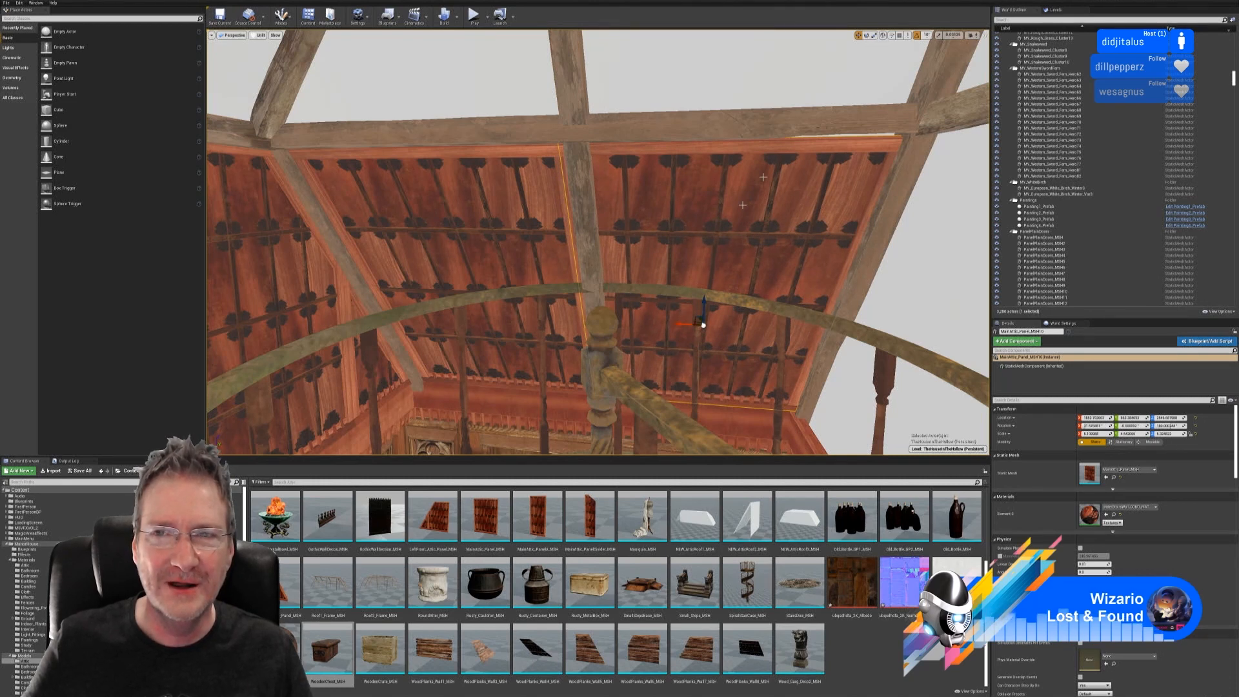
- Narrow the copied roof panel, shift it sideways to fit between its rafters, and check its fit against the upper beam
left_click(874, 35)
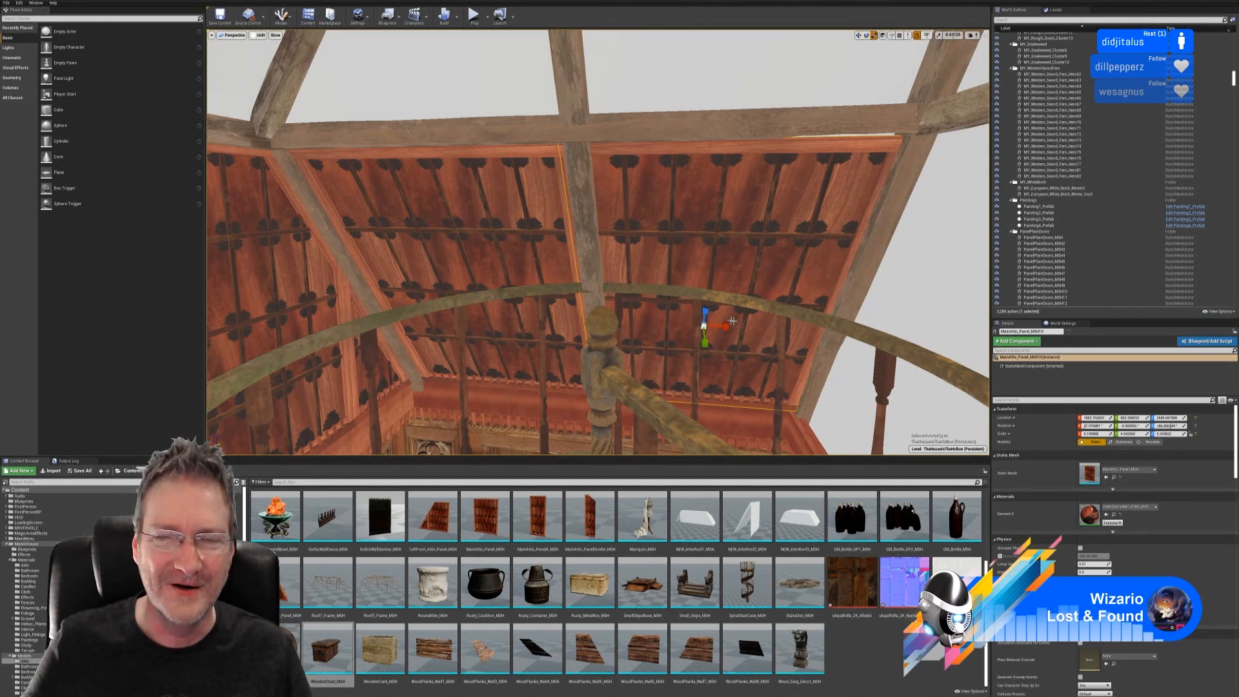
left_click_drag(725, 327, 705, 327)
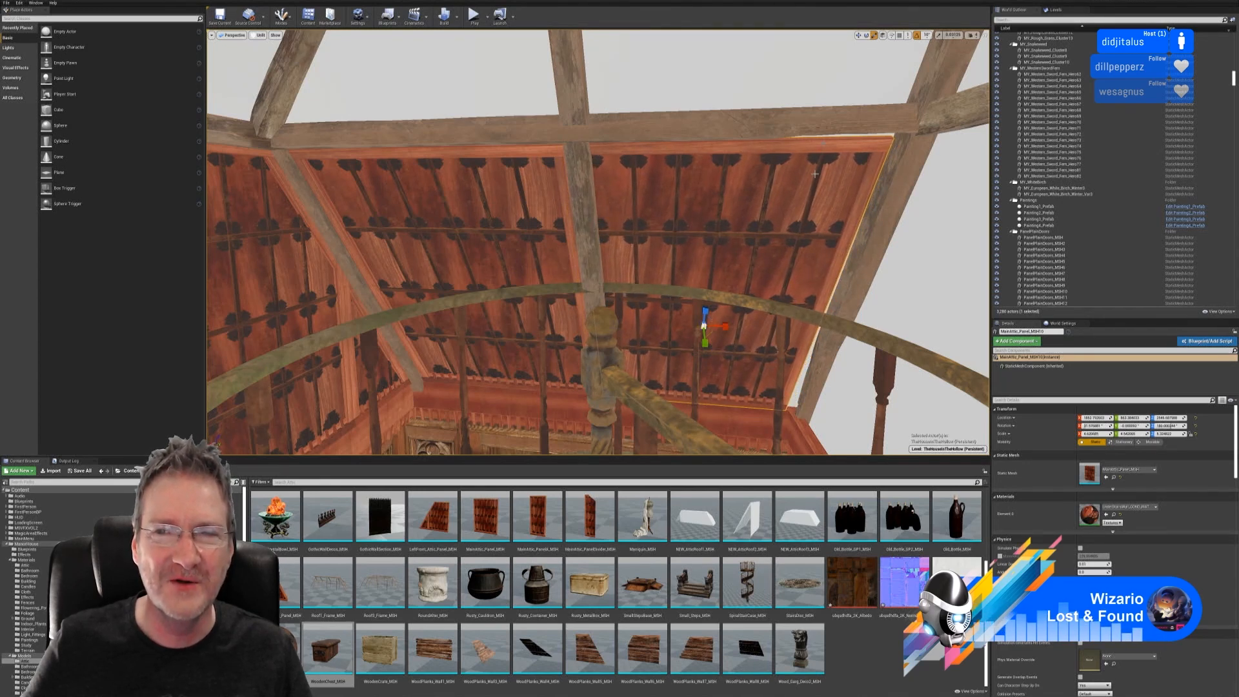
left_click(858, 36)
left_click_drag(703, 324, 714, 325)
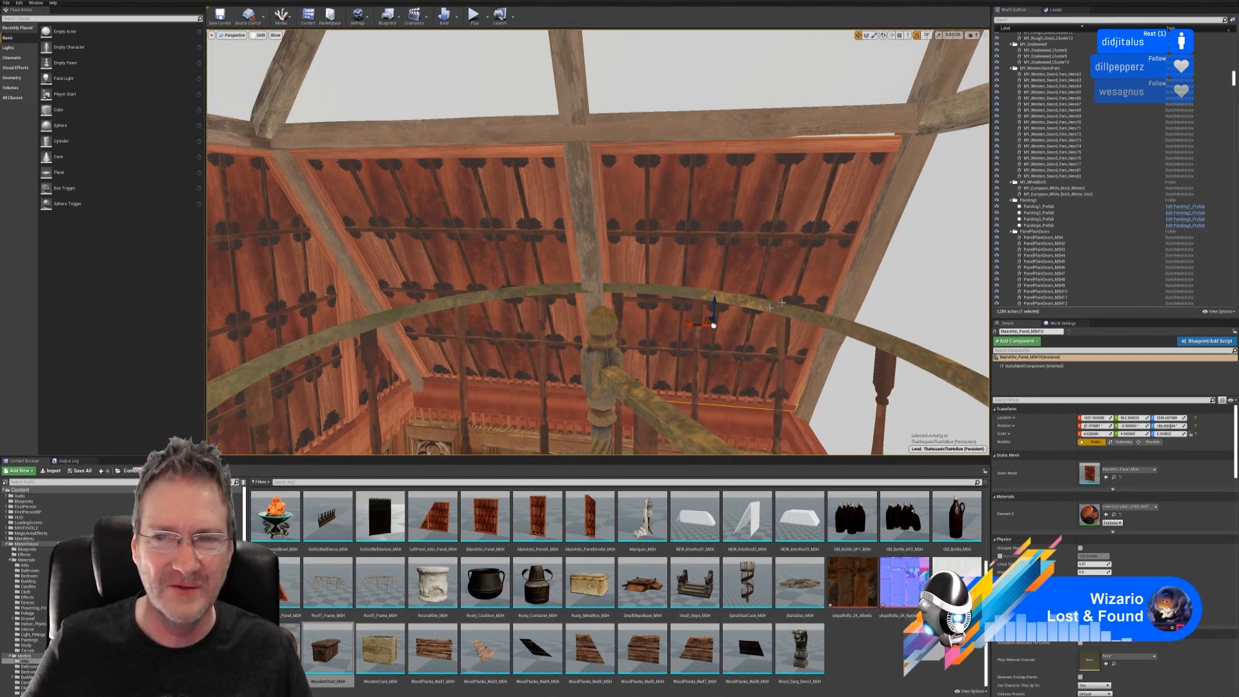
right_click_drag(781, 302, 836, 266)
left_click(843, 251)
right_click_drag(557, 168, 602, 155)
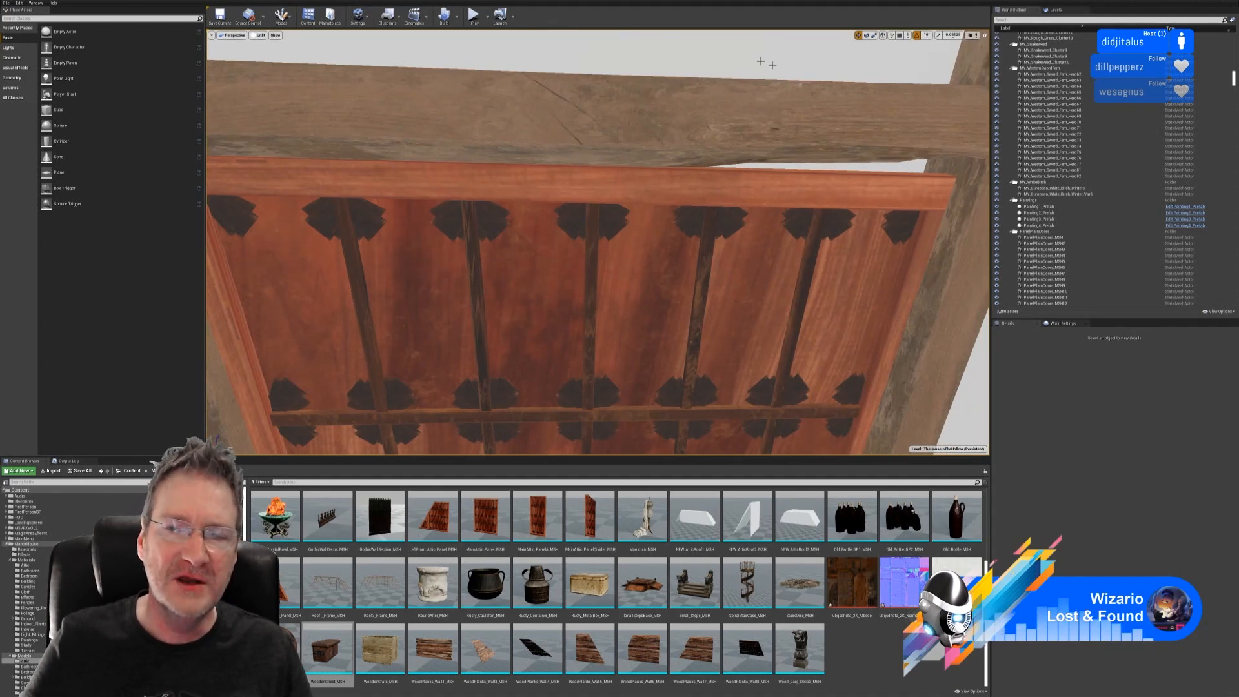
right_click_drag(772, 65, 776, 83)
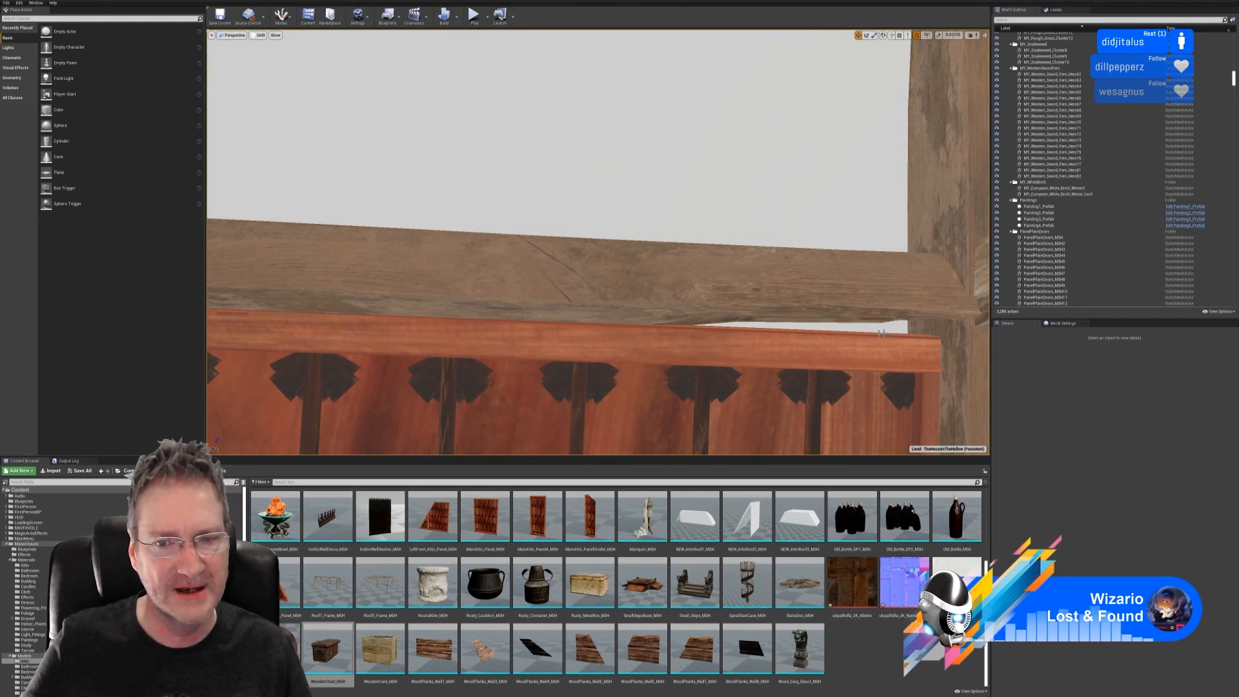
right_click_drag(598, 242, 705, 225)
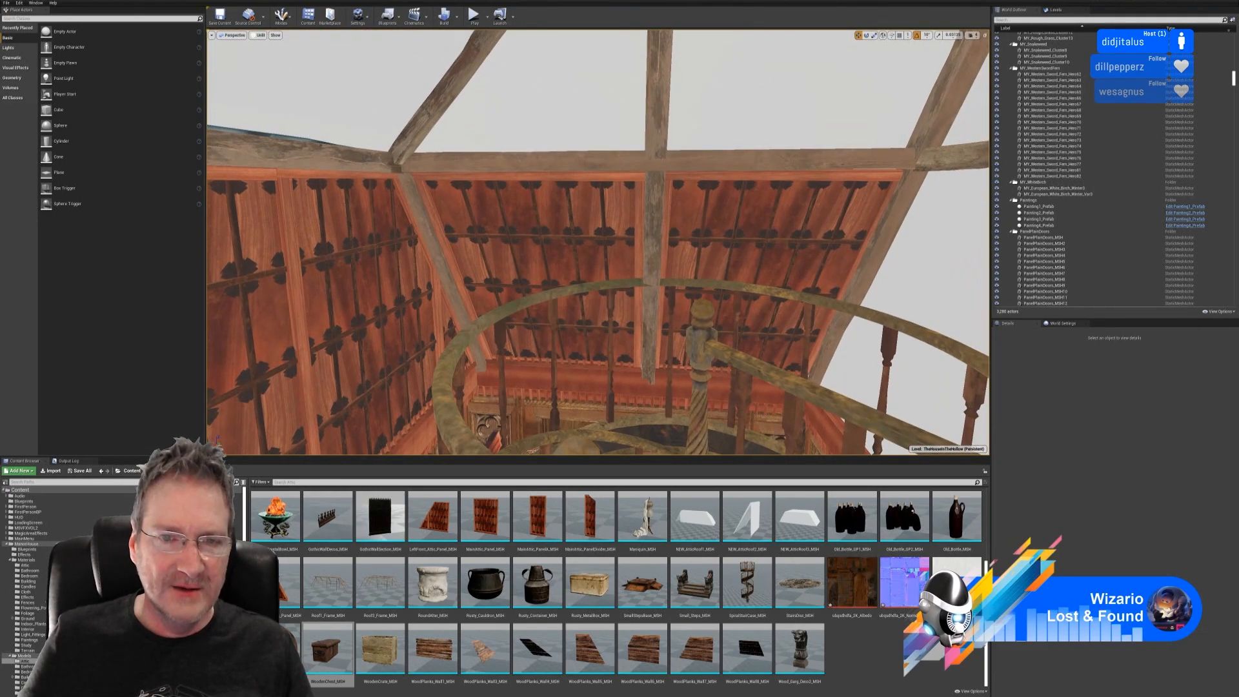
- Select the two neighbouring roof panels on either side of the middle rafter and duplicate them together
left_click(671, 246)
left_click(706, 223, "ctrl")
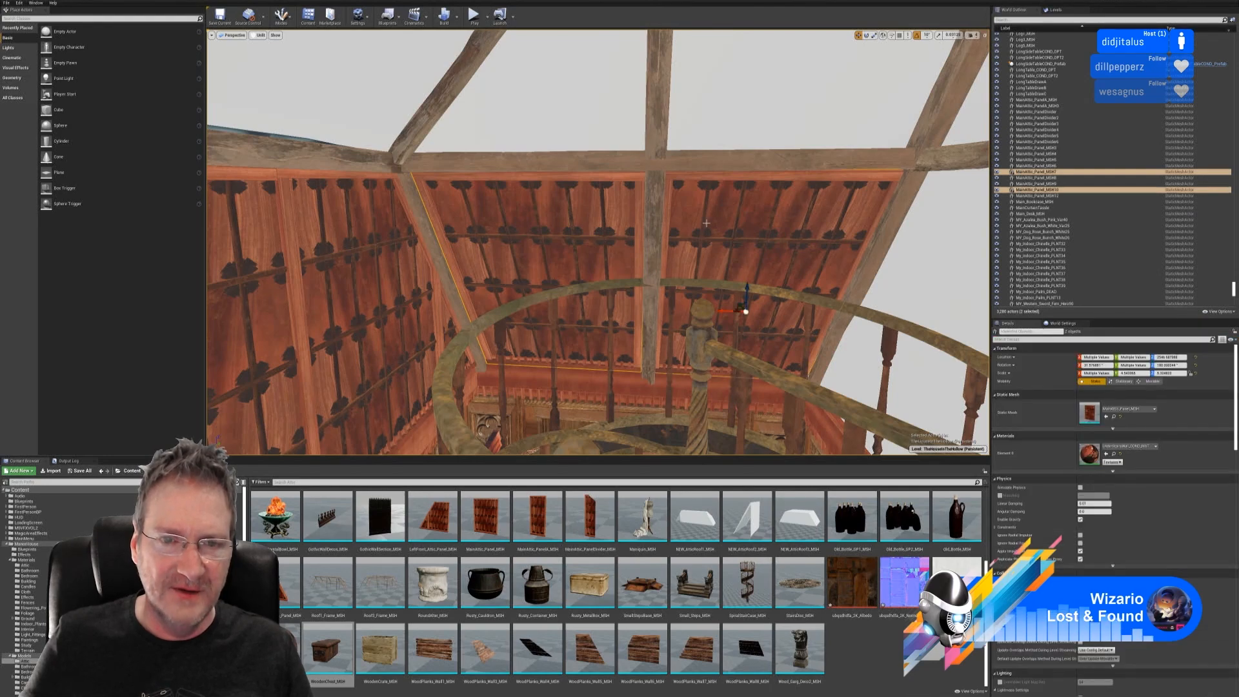
right_click(707, 222)
mouse_move(775, 362)
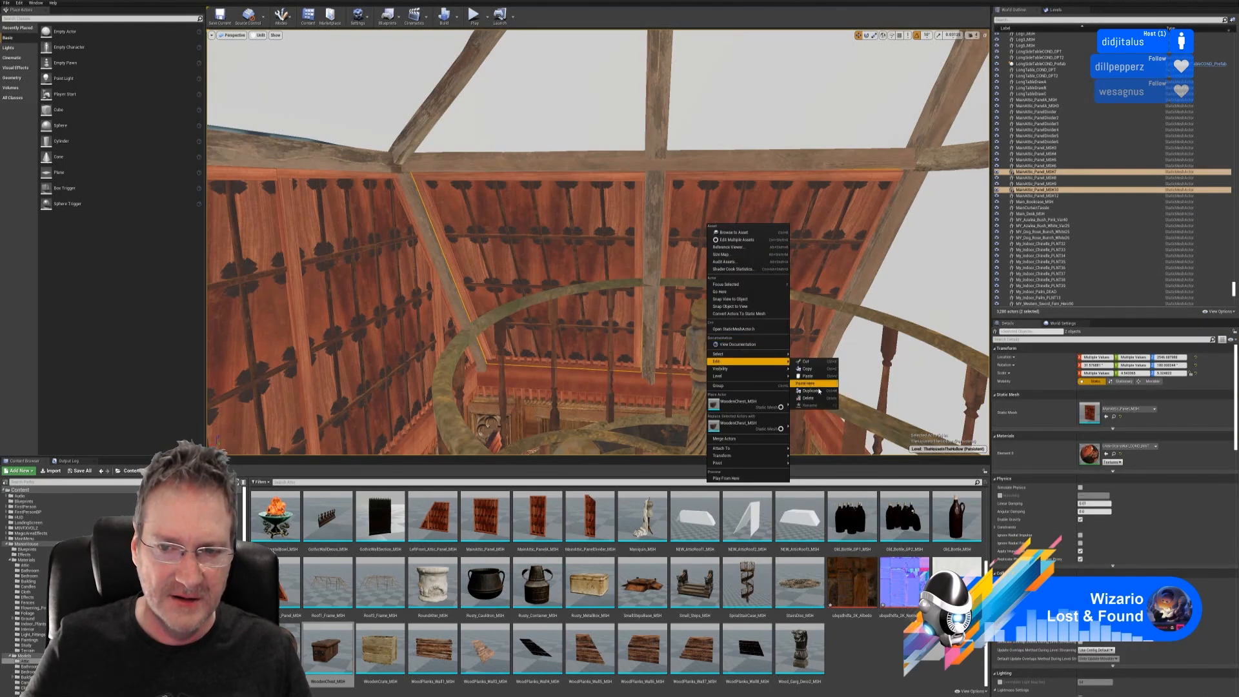
left_click(818, 391)
- Rotate the duplicated pair of roof panels about 180° around the vertical axis to face the other way
right_click_drag(818, 391, 852, 452)
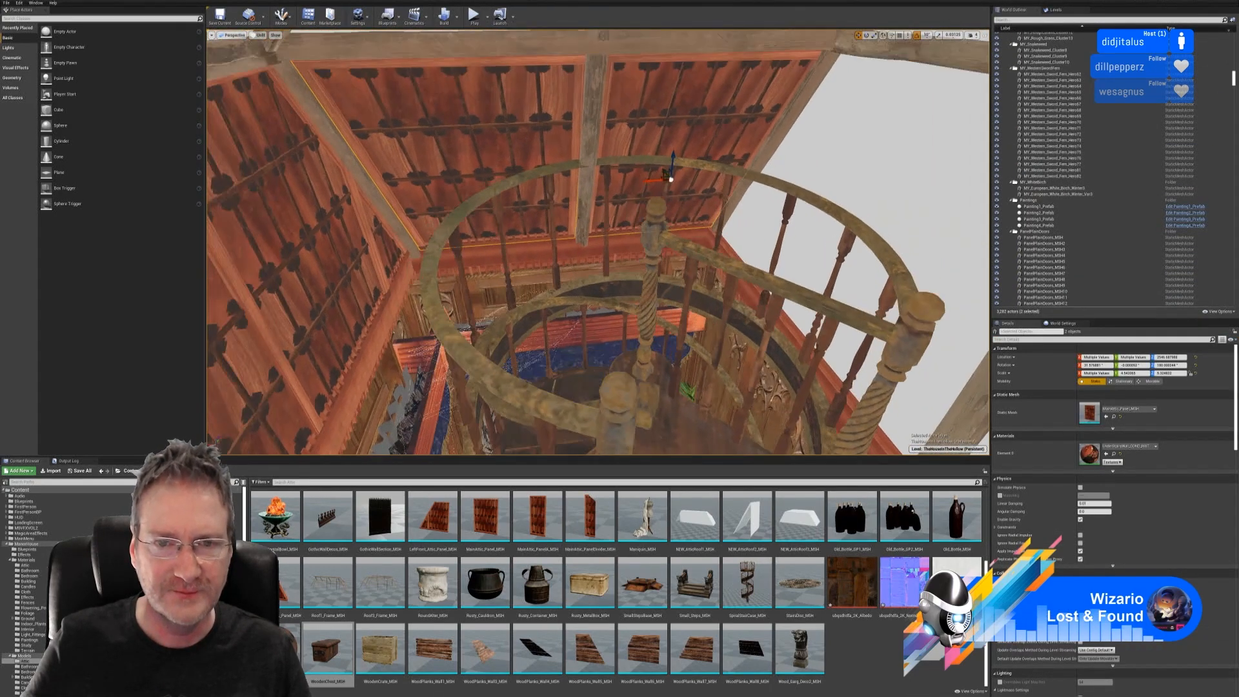
right_click_drag(811, 262, 909, 244)
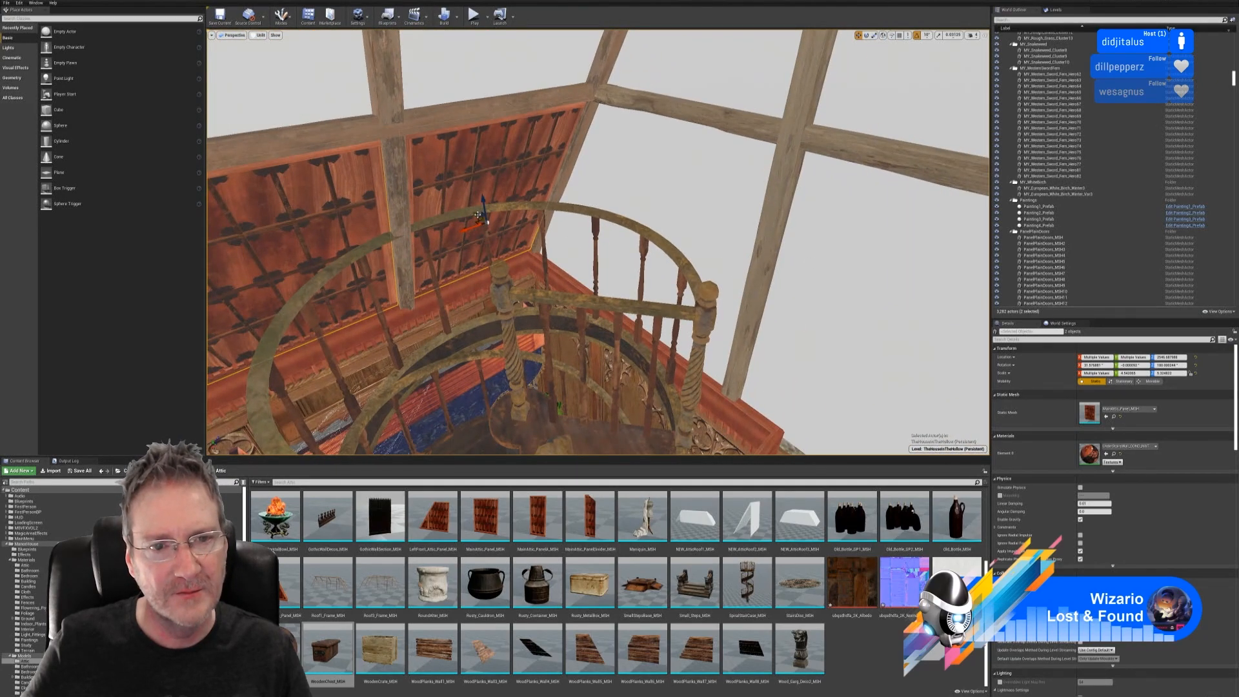
key("f")
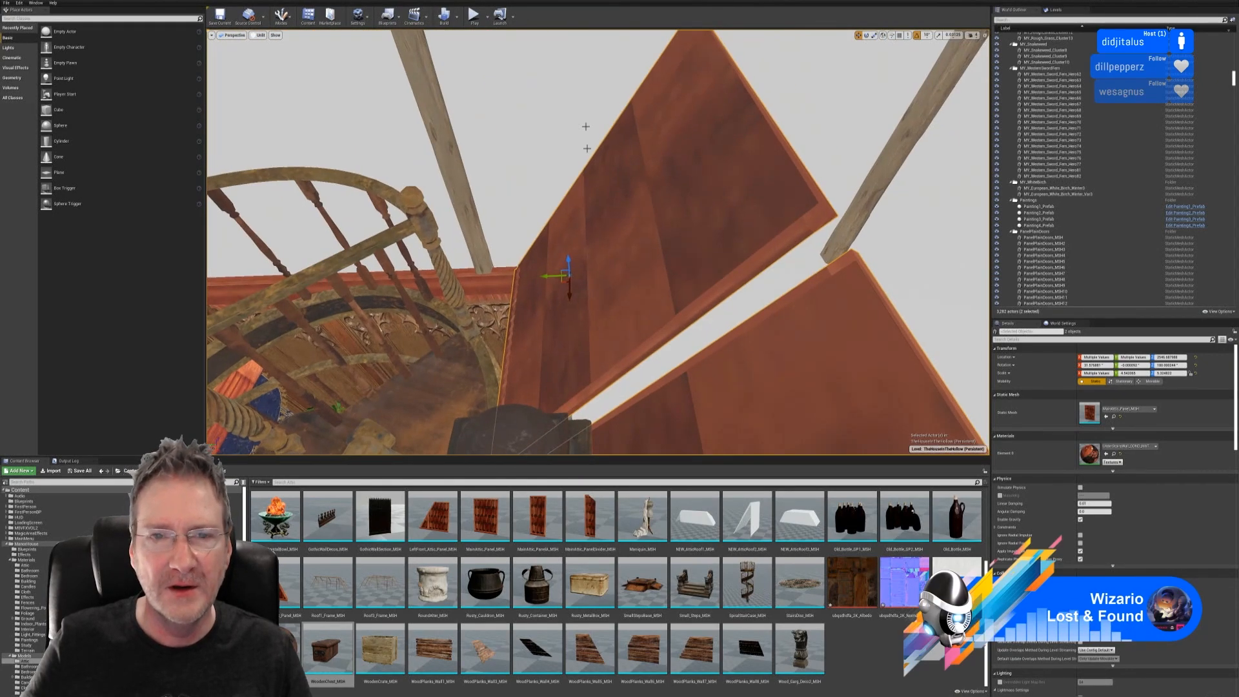
left_click(866, 35)
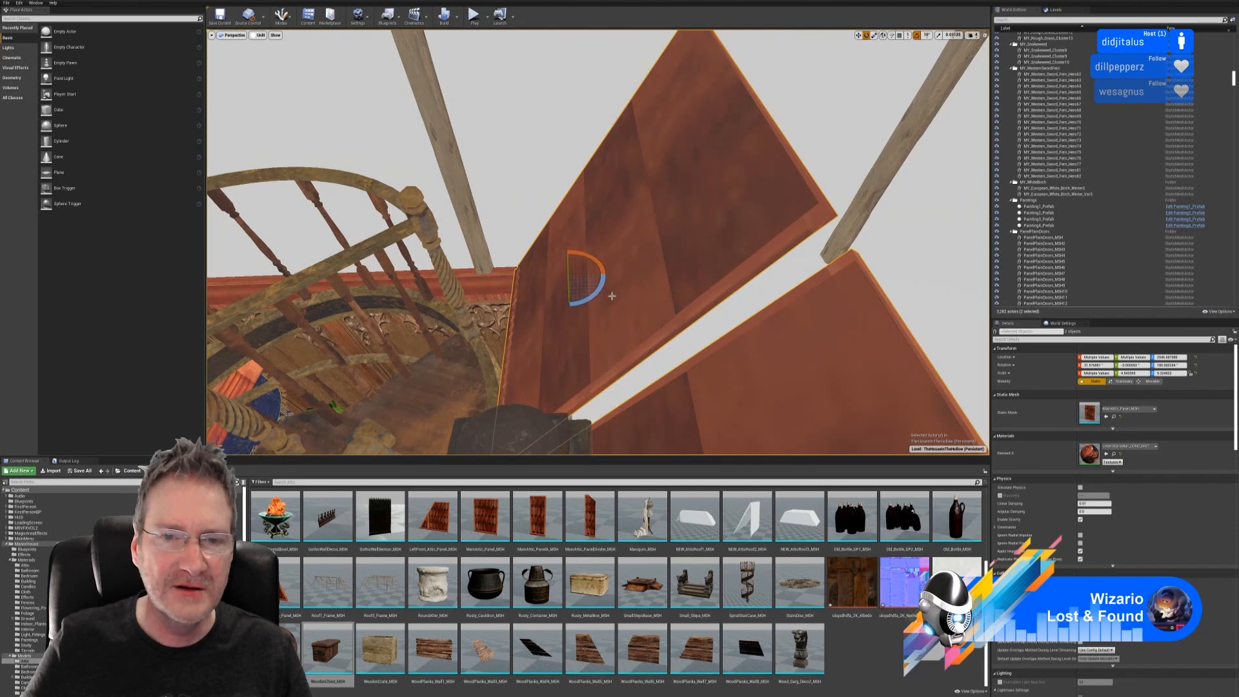
left_click_drag(594, 295, 526, 259)
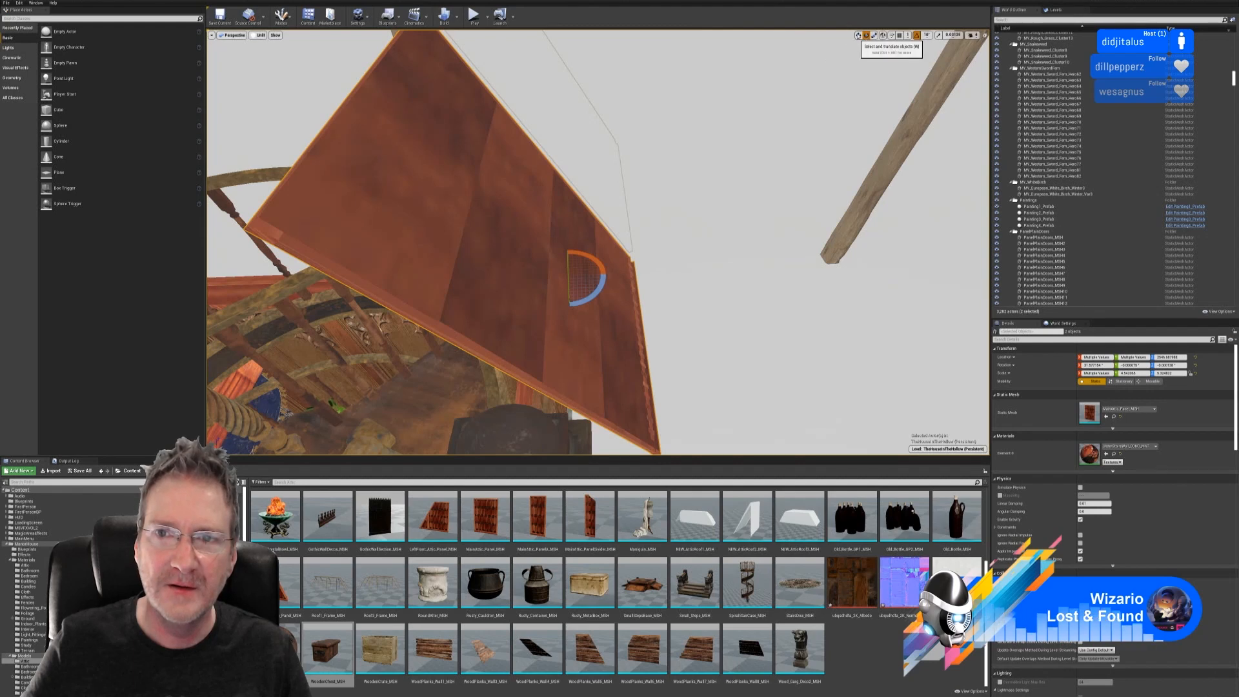
- Move the rotated pair of roof panels across the attic to the opposite roof slope, with the rafter between them
left_click(858, 36)
scroll(593, 245, "up", 5)
middle_click_drag(541, 197, 541, 197)
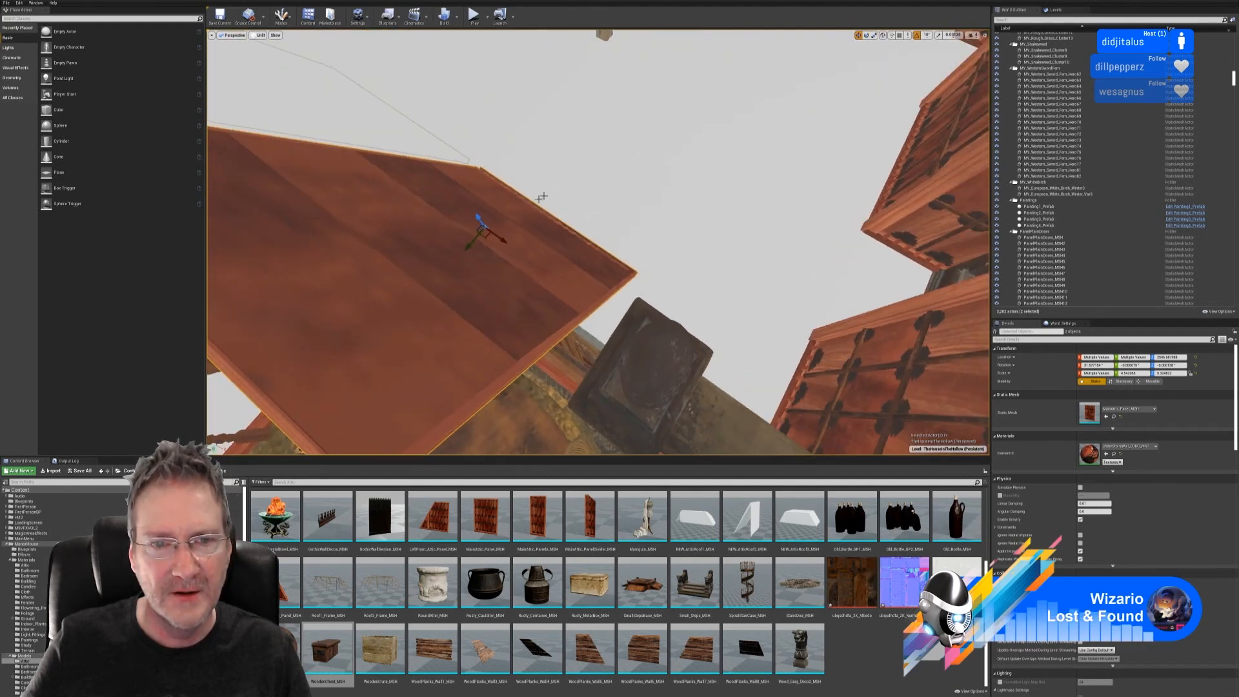
left_click_drag(502, 240, 776, 202)
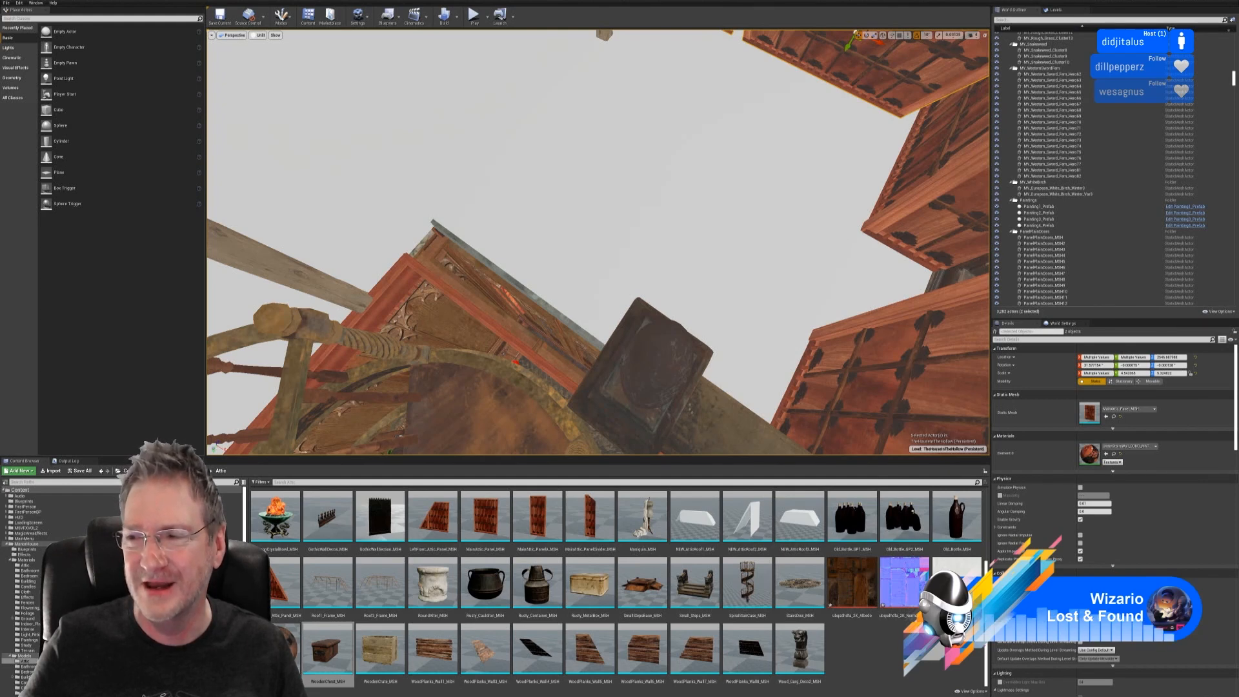
right_click_drag(637, 143, 707, 80)
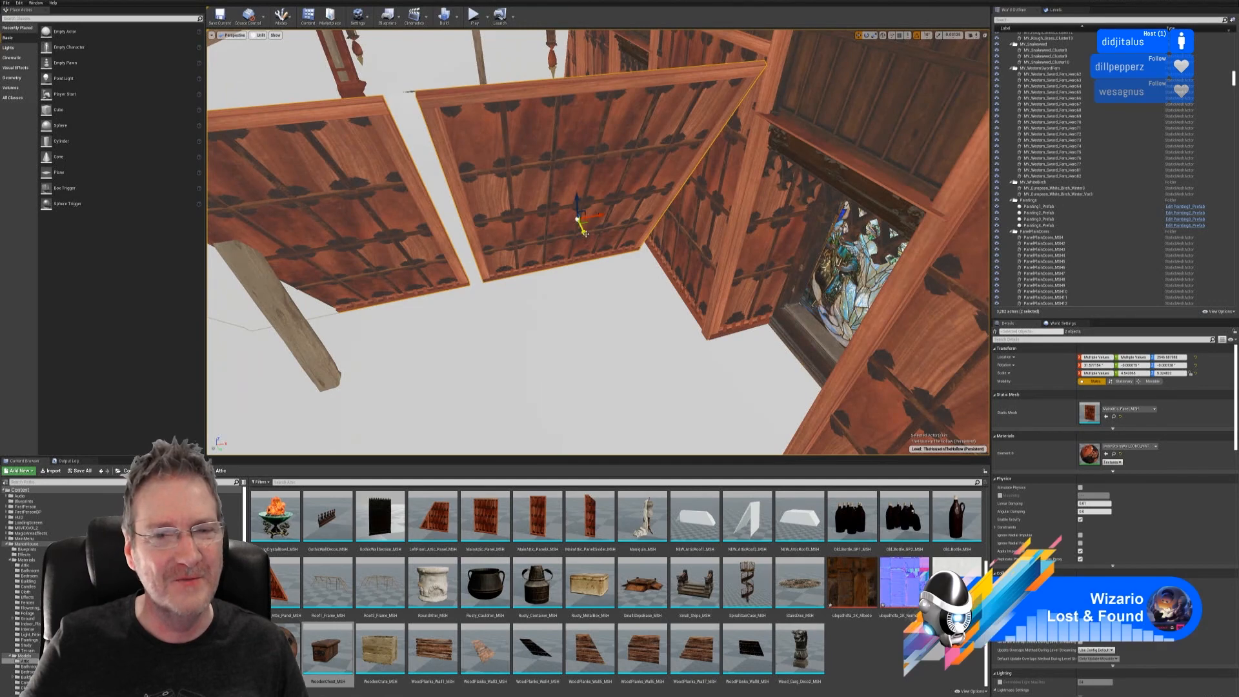
left_click_drag(585, 230, 505, 61)
right_click_drag(505, 61, 514, 18)
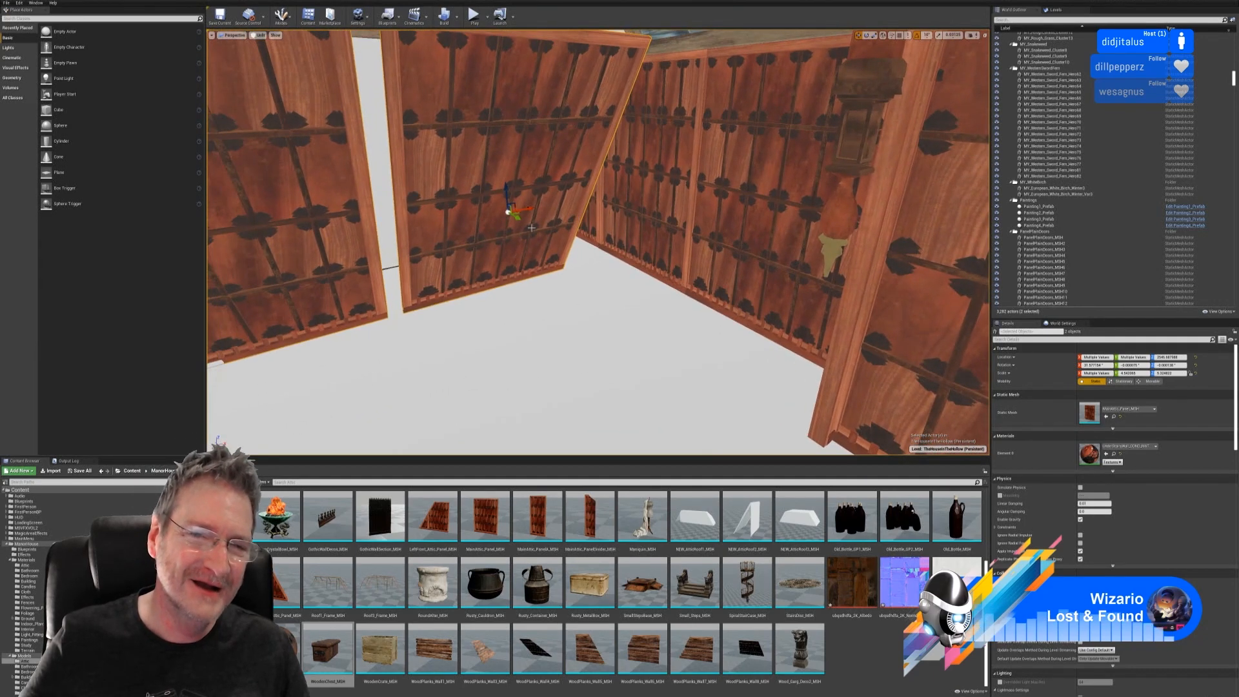
left_click_drag(516, 219, 538, 168)
mouse_move(595, 291)
right_mouse_down()
mouse_move(580, 270)
mouse_move(596, 267)
right_mouse_up()
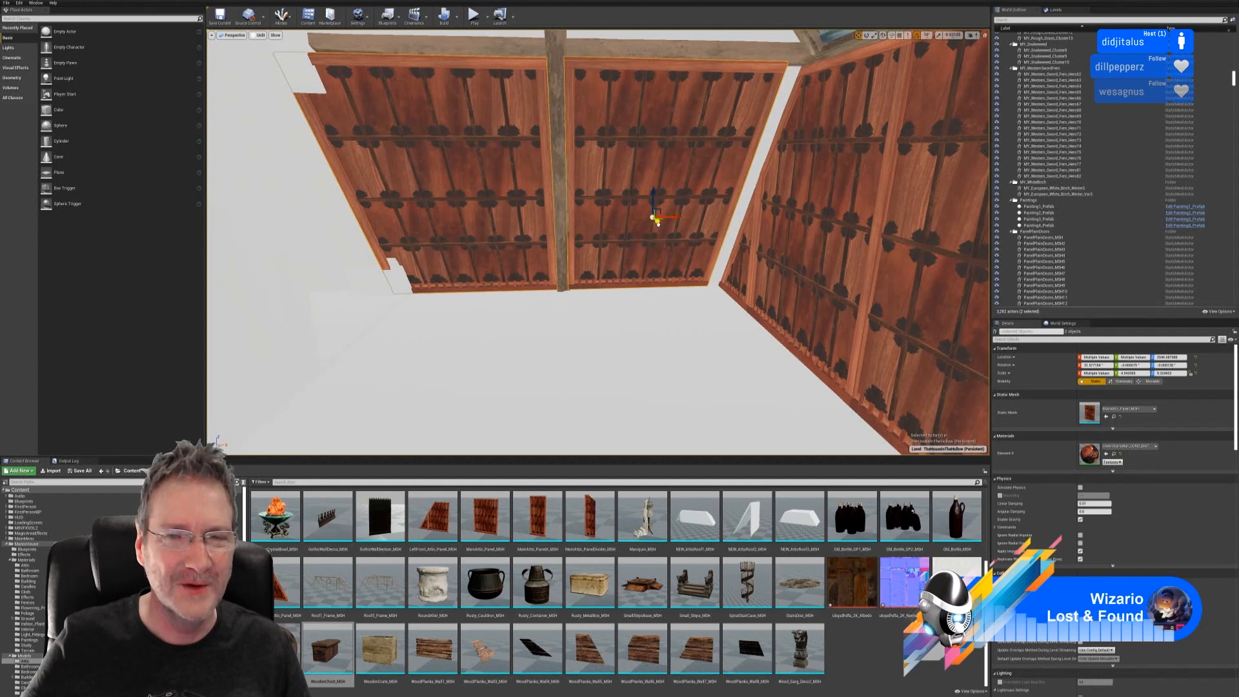
- Pull the pair of roof panels out from the slope and swap the two panels' places along the roof
left_click_drag(657, 222, 669, 235)
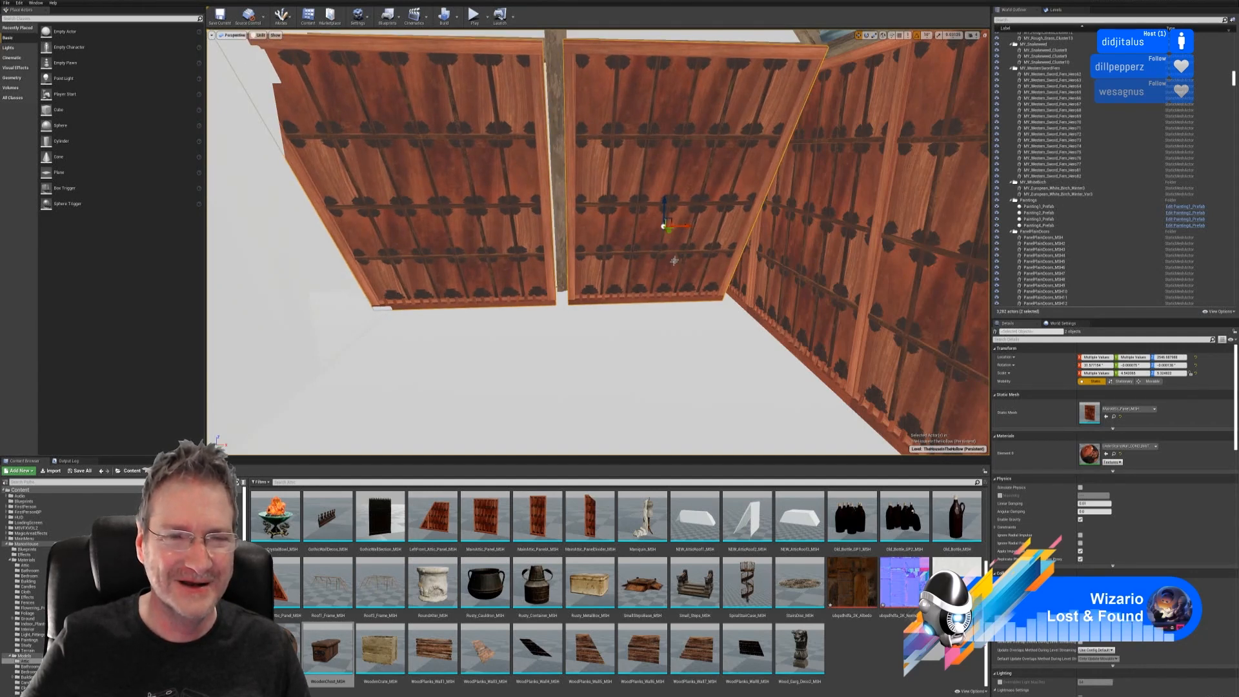
left_click(682, 222)
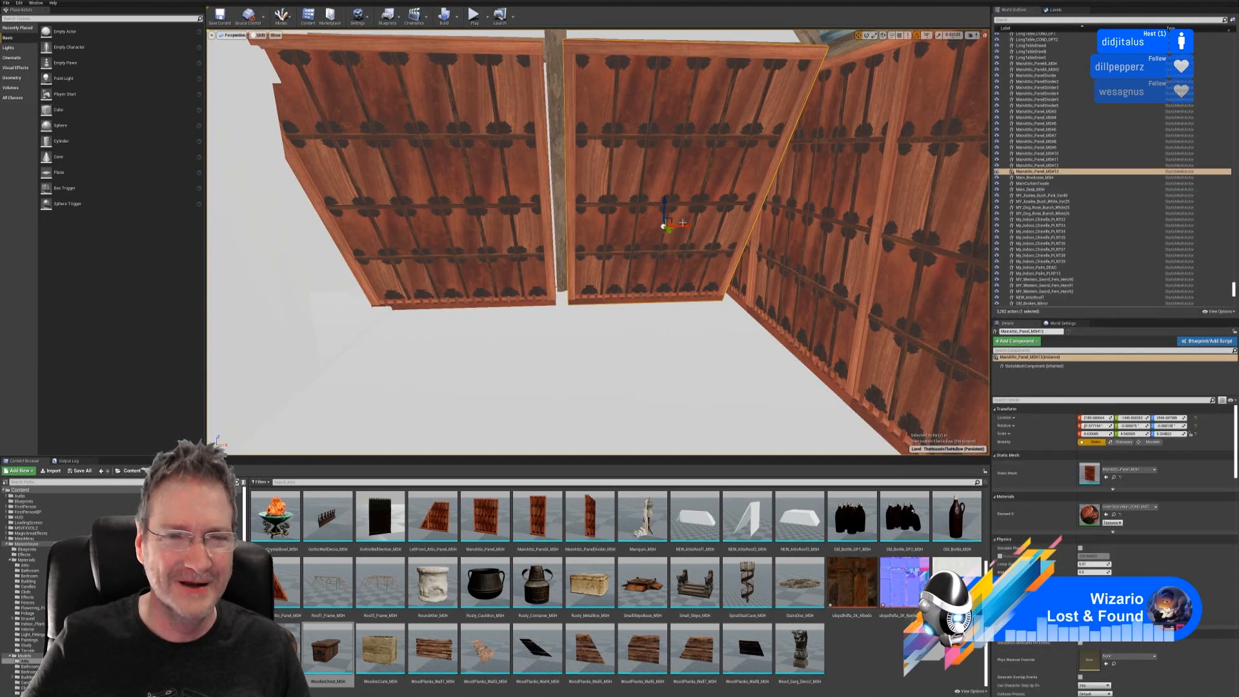
left_click_drag(686, 228, 390, 230)
left_click(463, 212)
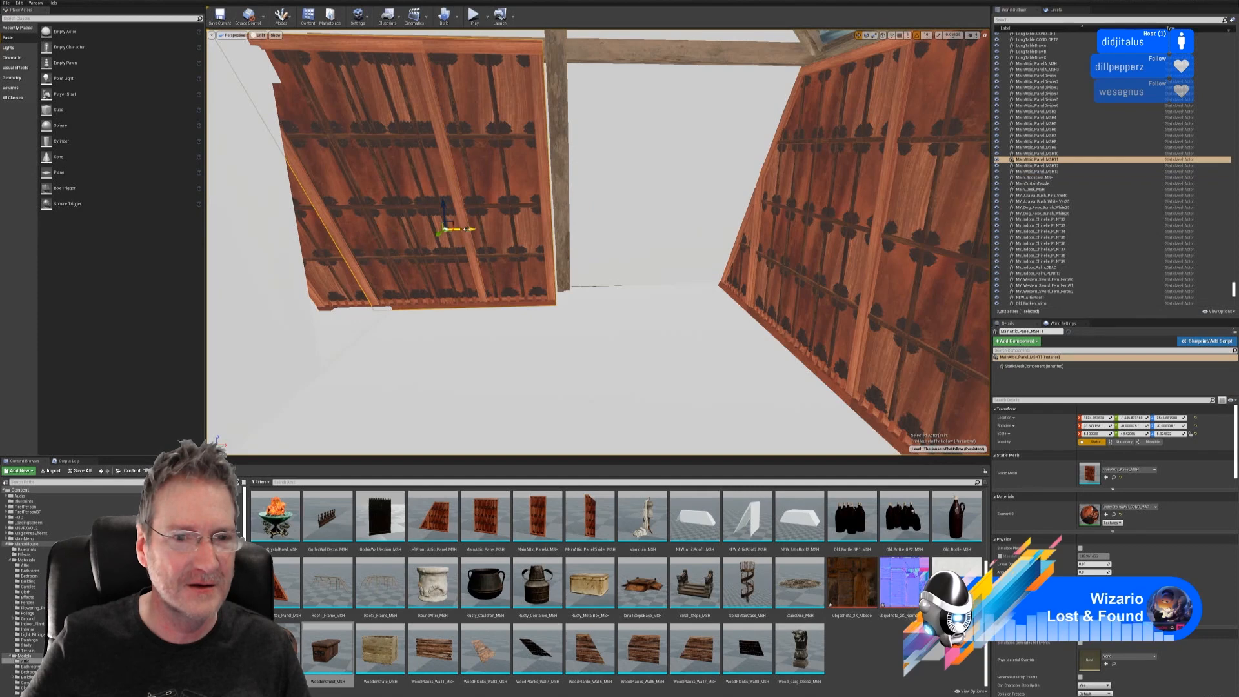
left_click_drag(466, 229, 669, 226)
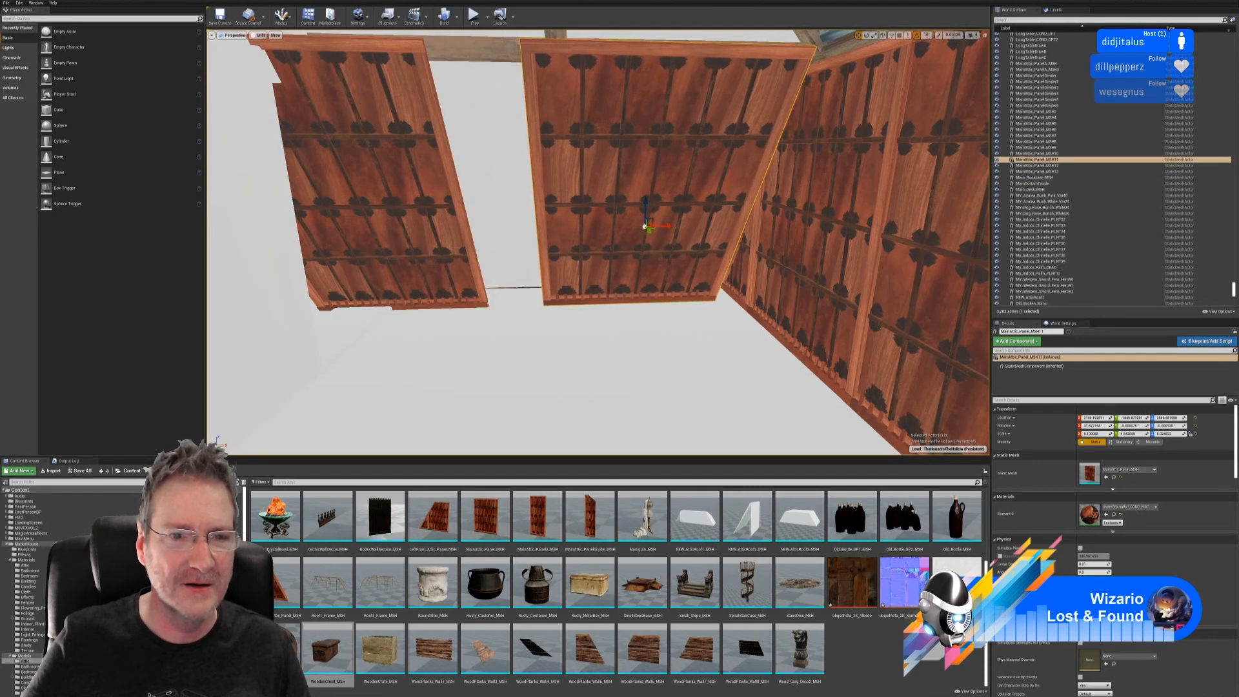
- Select both swapped panels, set them back under the upper beam, and slide them together towards the end wall
left_click(447, 242)
left_click(599, 211, "ctrl")
right_click_drag(599, 211, 694, 212)
left_click_drag(394, 219, 354, 206)
right_click_drag(355, 206, 226, 187)
right_click_drag(643, 343, 639, 311)
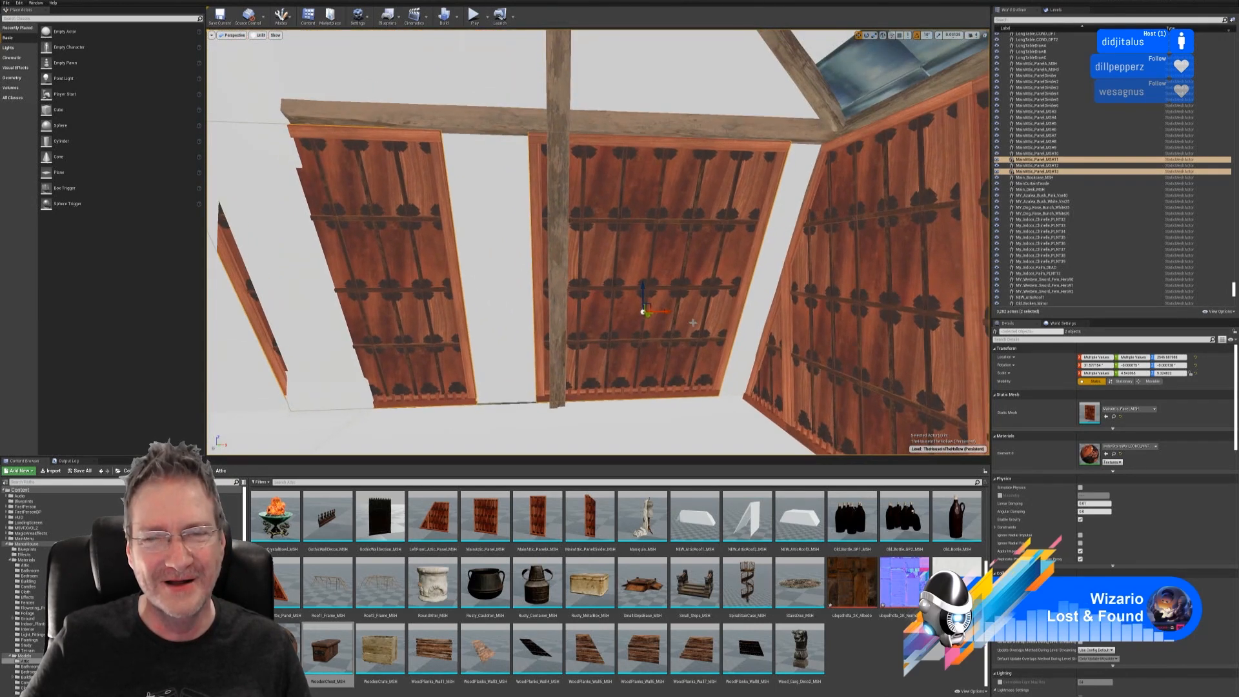
left_click_drag(662, 313, 693, 306)
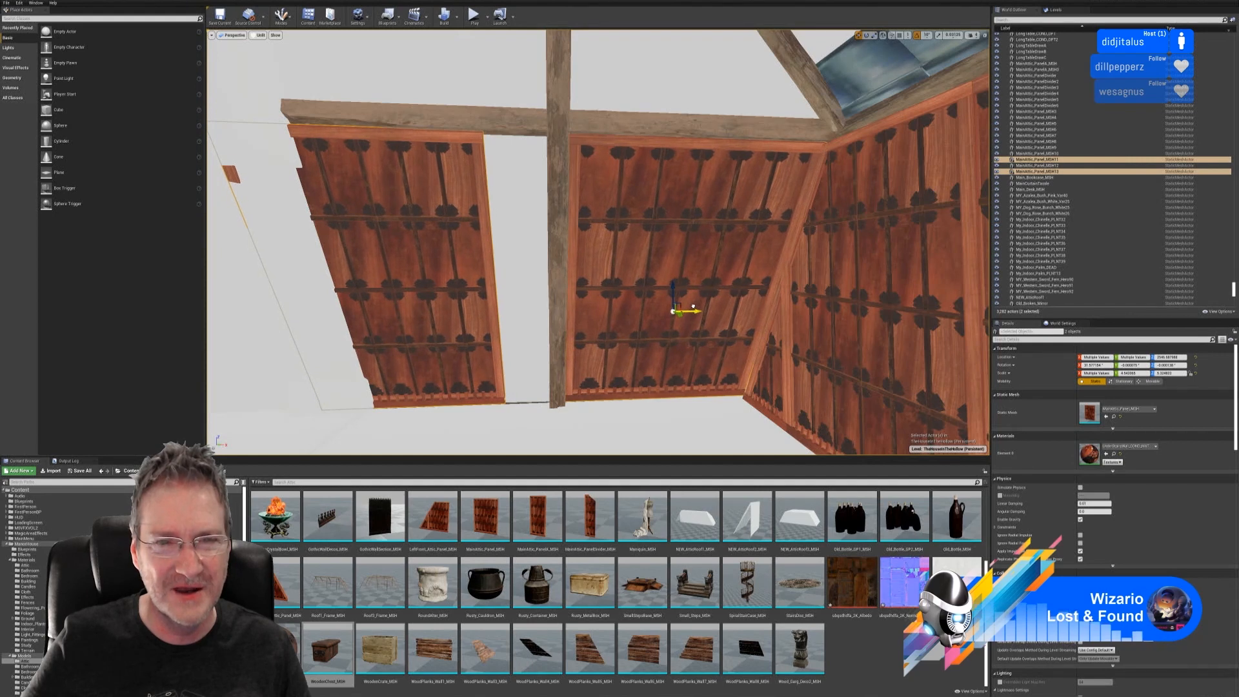
- Slide the panel farther from the end wall up to the middle rafter and check how both panels fit
left_click(429, 247)
left_click_drag(421, 316, 478, 304)
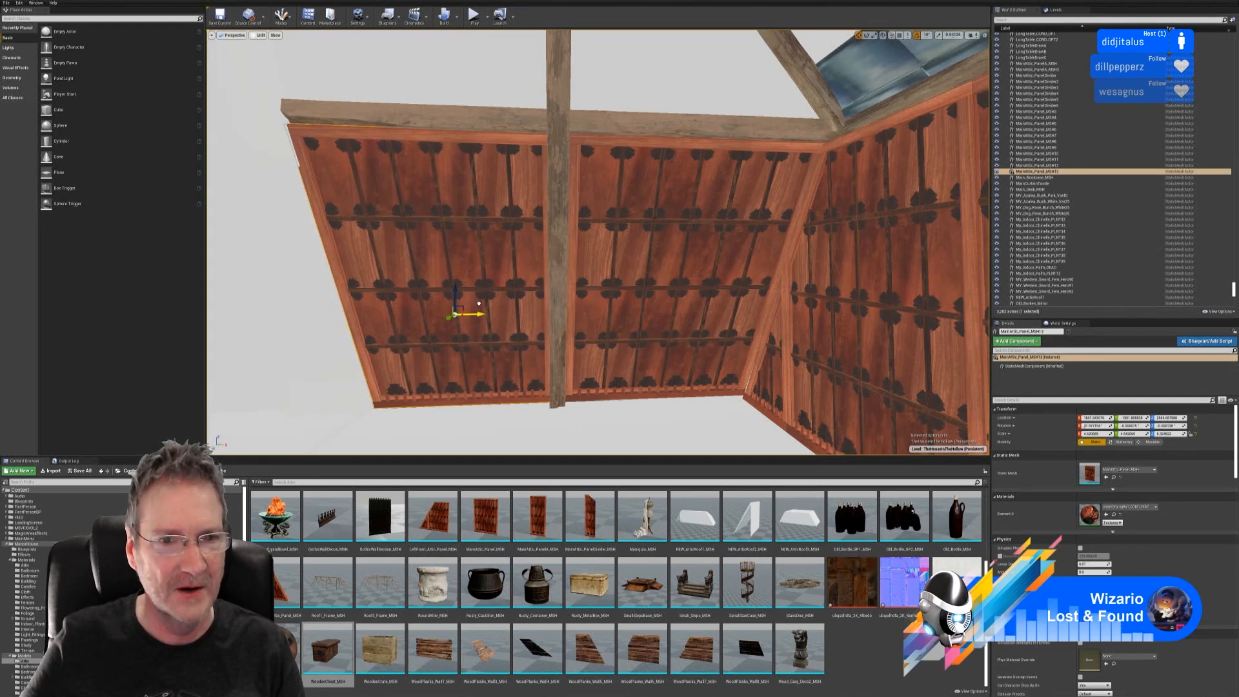
right_click_drag(636, 346, 656, 326)
key("Escape")
key("w")
left_click(525, 213)
left_click(646, 259, "ctrl")
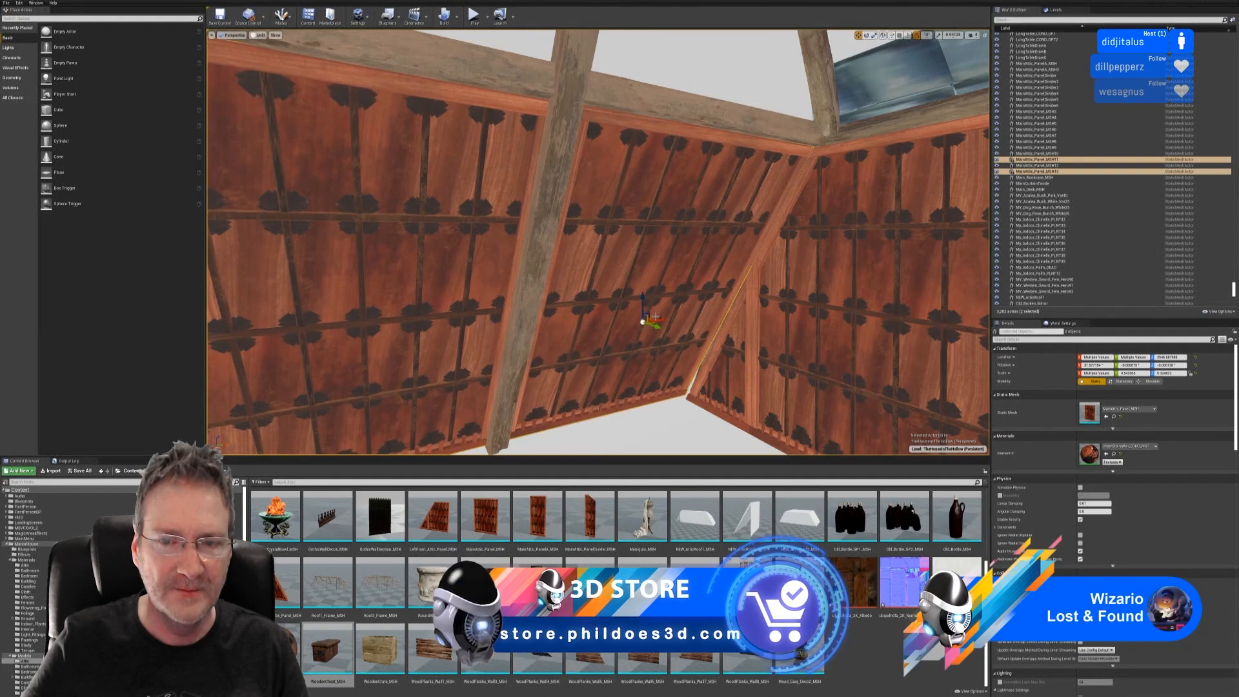
key("Escape")
- Widen the LeftFront attic panel on the end wall slightly and nudge it sideways against its neighbouring panel
right_click_drag(656, 316, 623, 335)
left_click(593, 310)
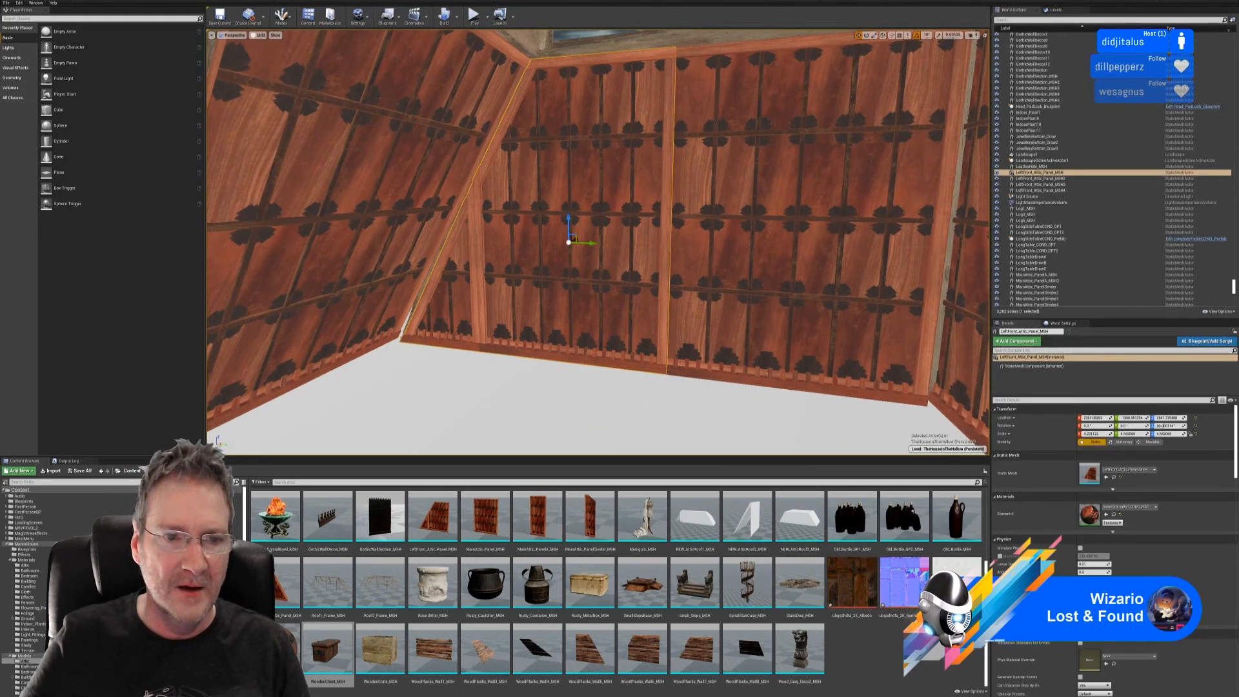
key("r")
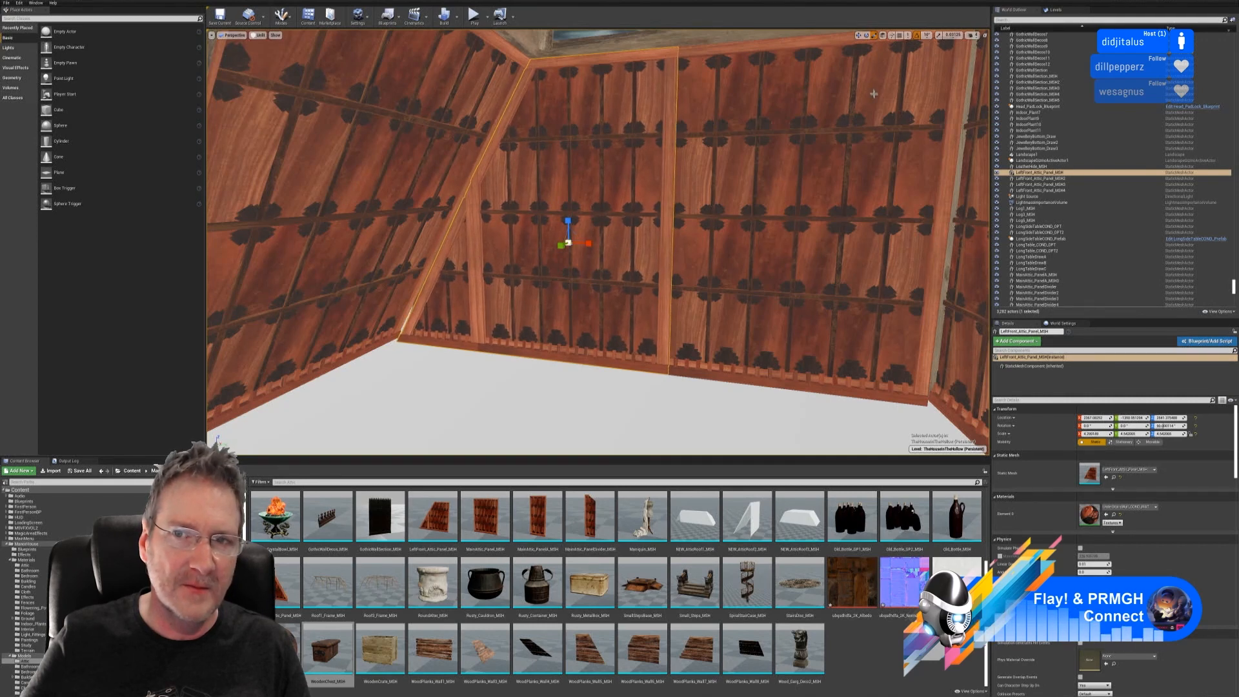
left_click(858, 35)
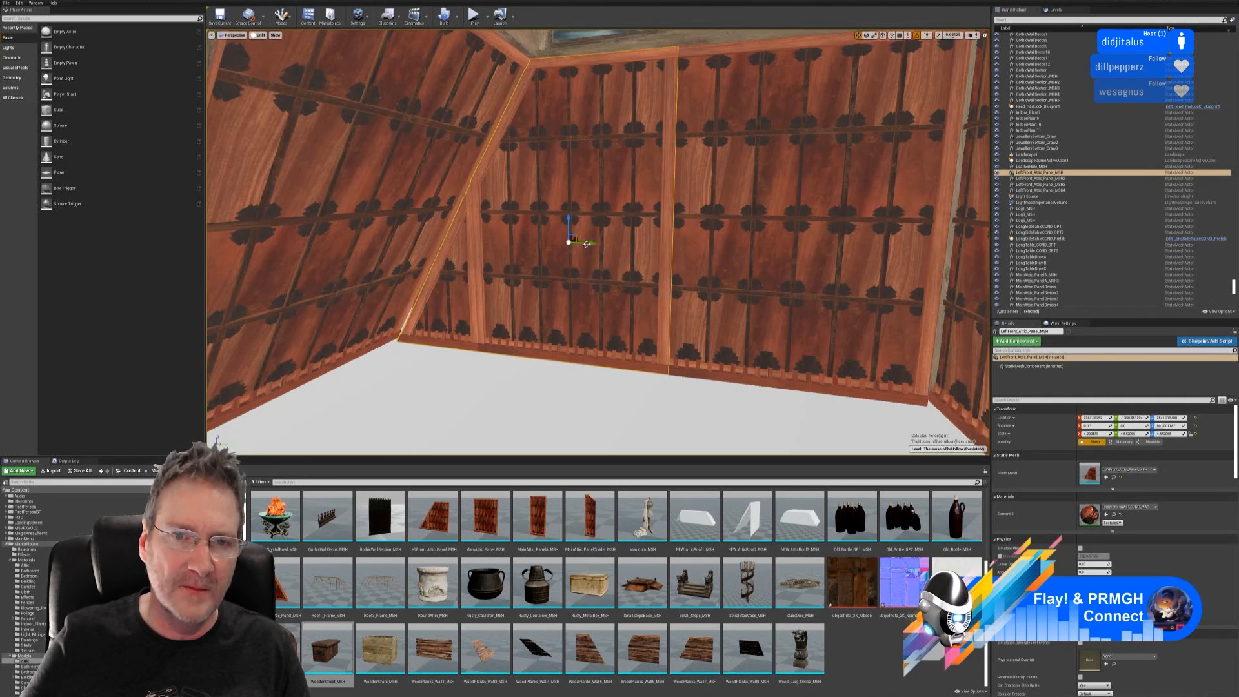
left_click_drag(585, 244, 583, 244)
key("Escape")
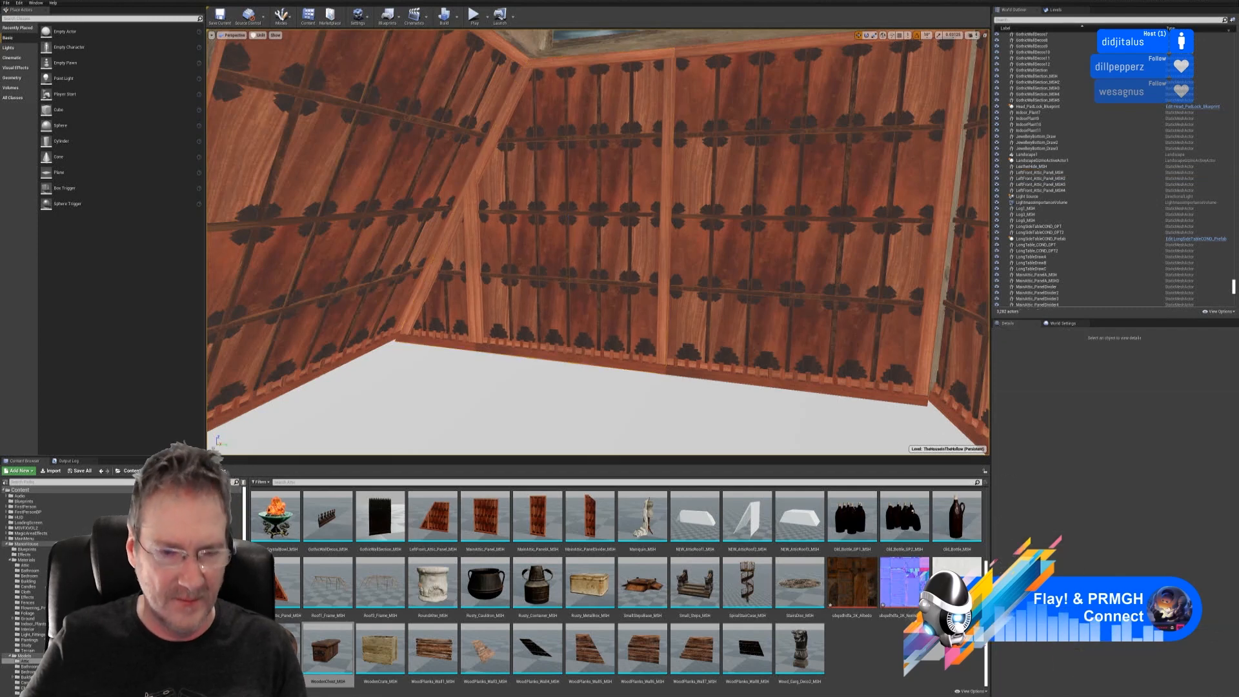
right_click_drag(578, 260, 684, 310)
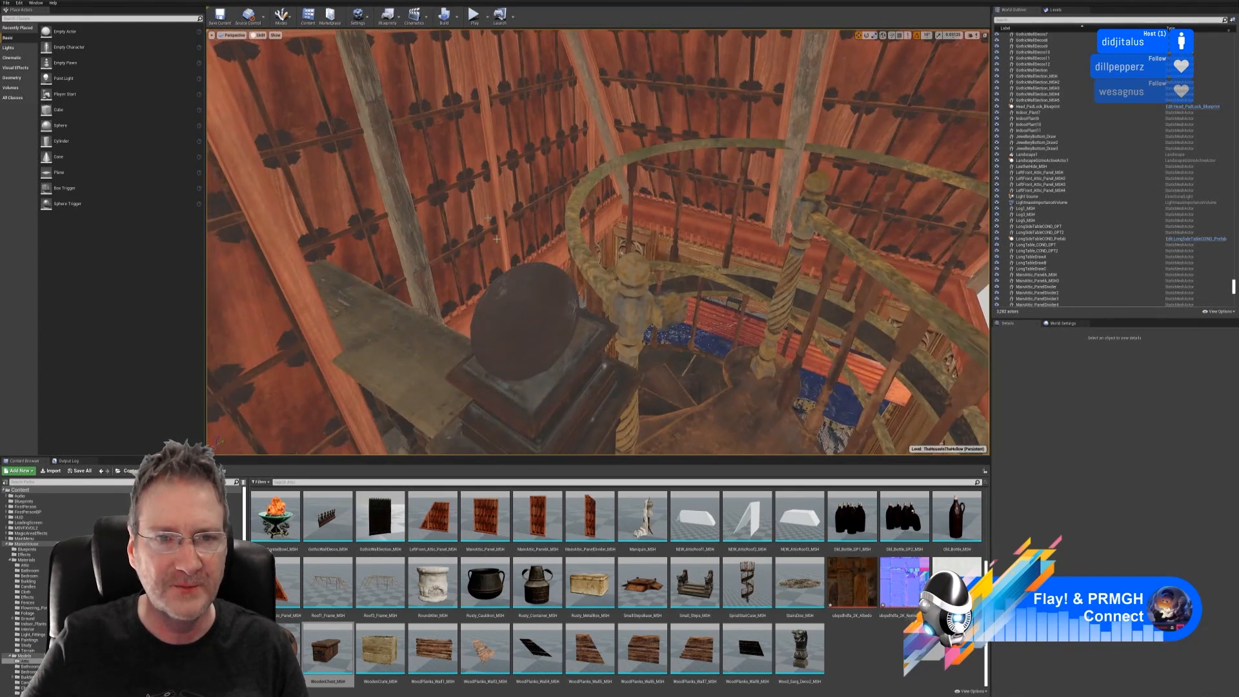
left_click(522, 126)
left_click(463, 155, "ctrl")
right_click(465, 159)
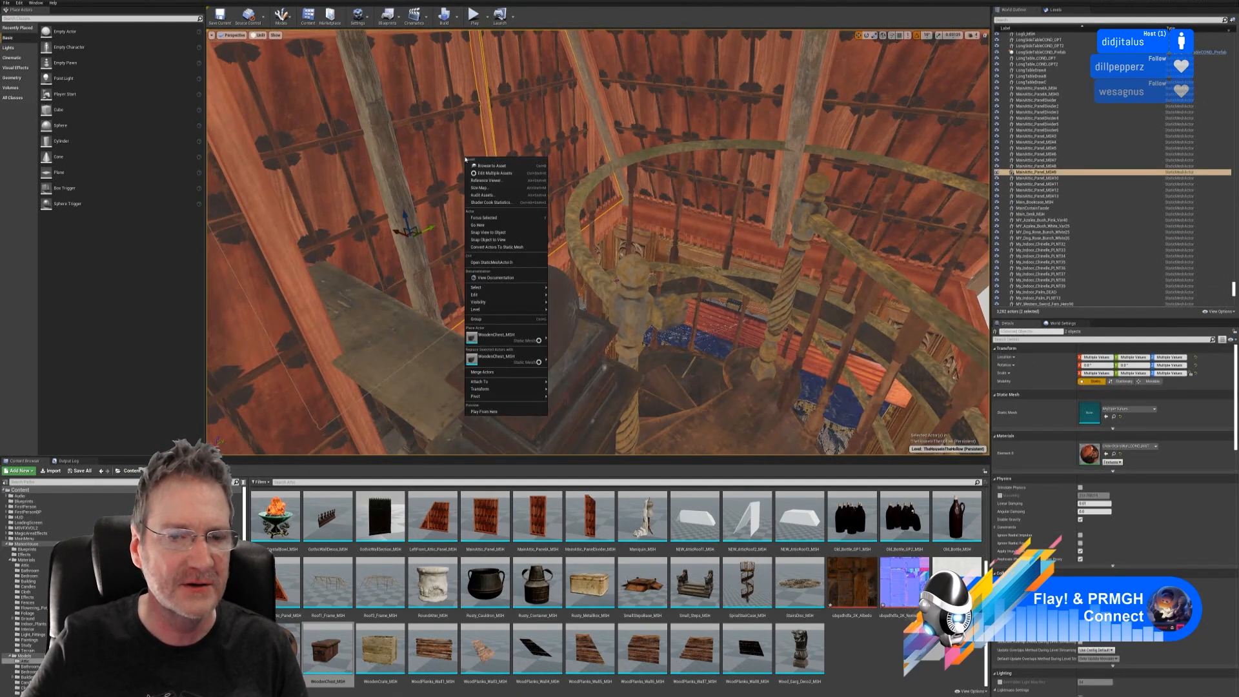
left_click(582, 17)
left_click(510, 123)
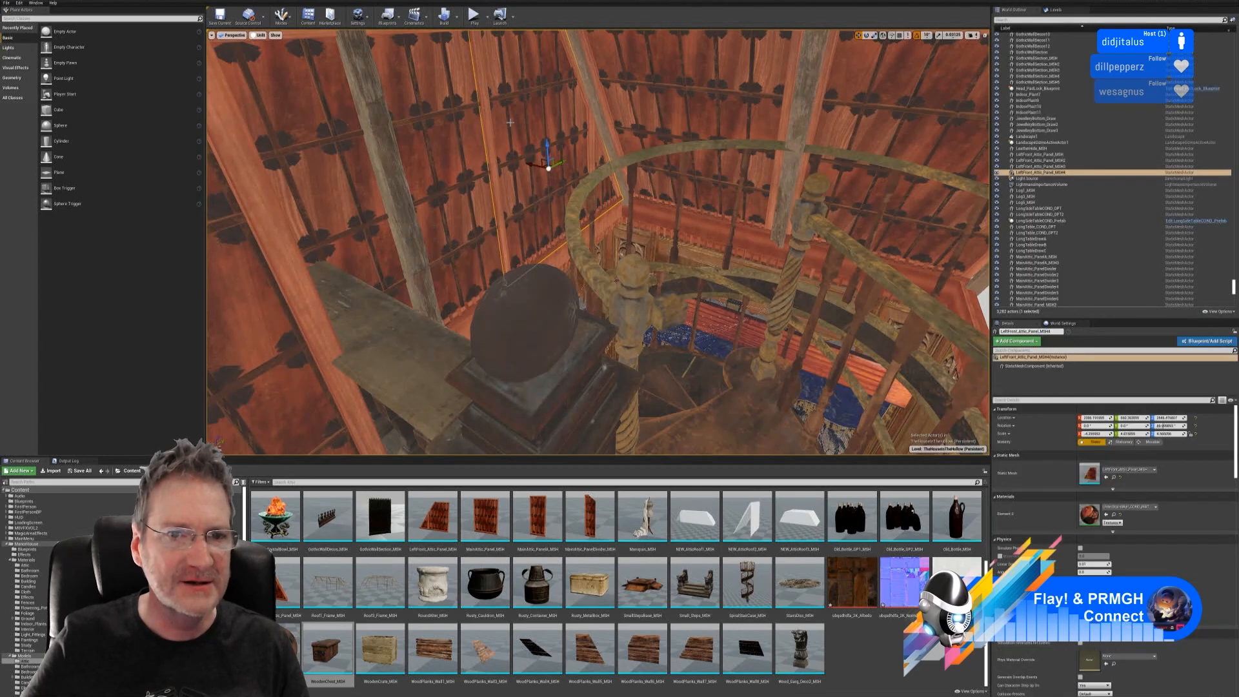
right_click(511, 123)
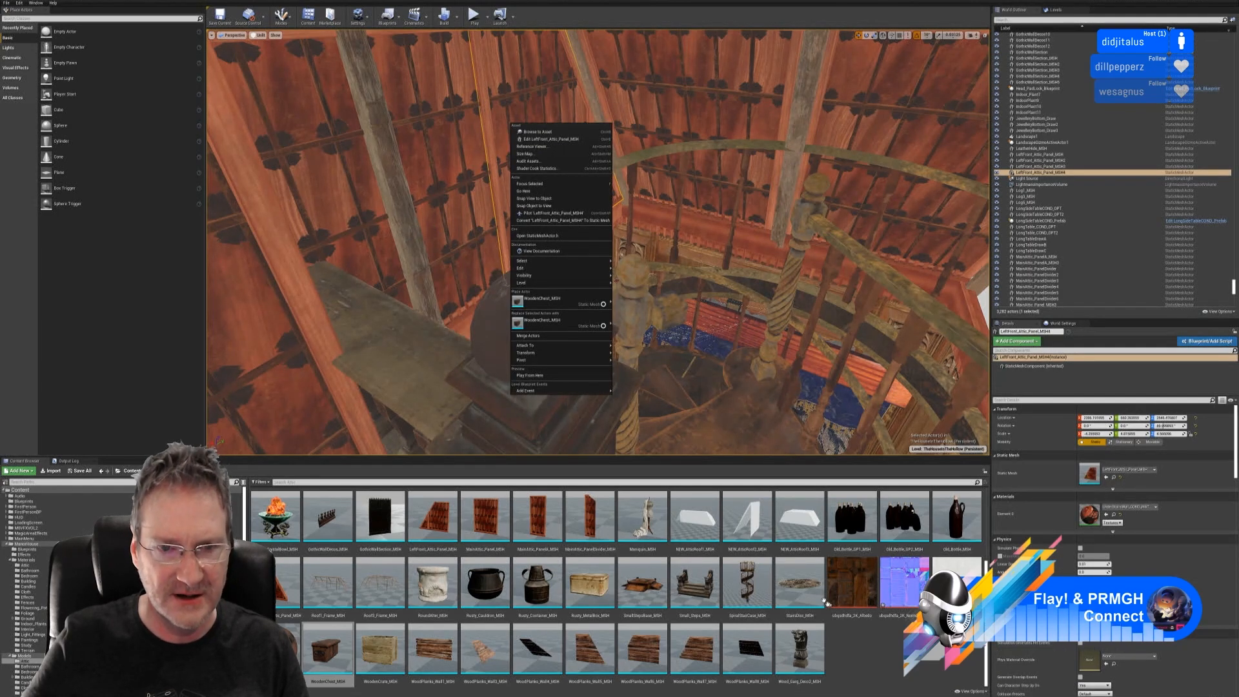
left_click(893, 658)
right_click_drag(593, 309, 568, 319)
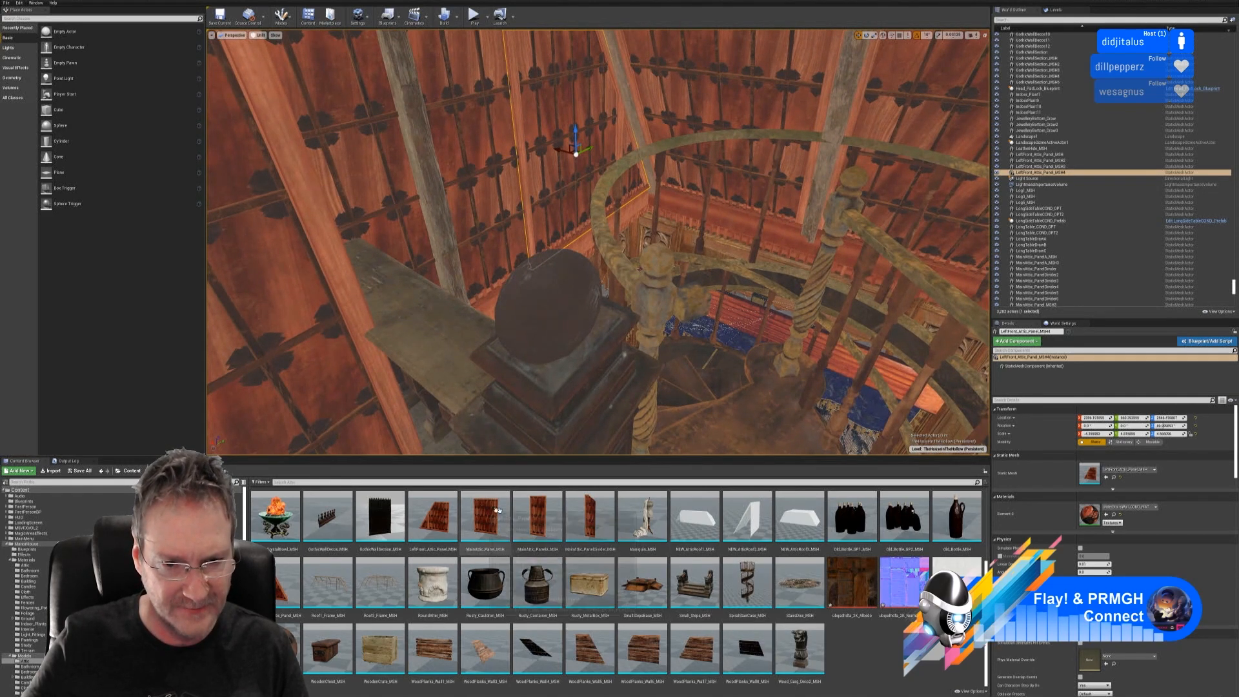
- Move the three loose 2K texture assets, including the albedo and normal maps, from the attic meshes into the Attic textures folder
scroll(724, 591, "up", 1)
scroll(723, 591, "up", 2)
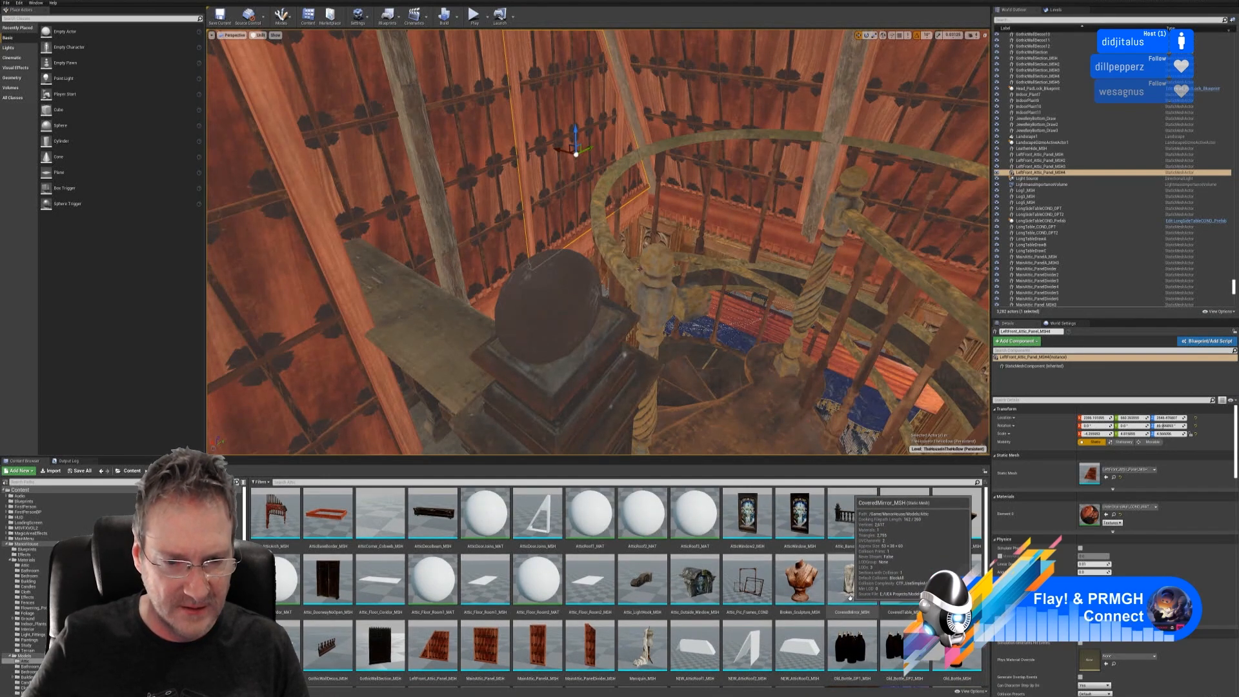
scroll(850, 596, "down", 3)
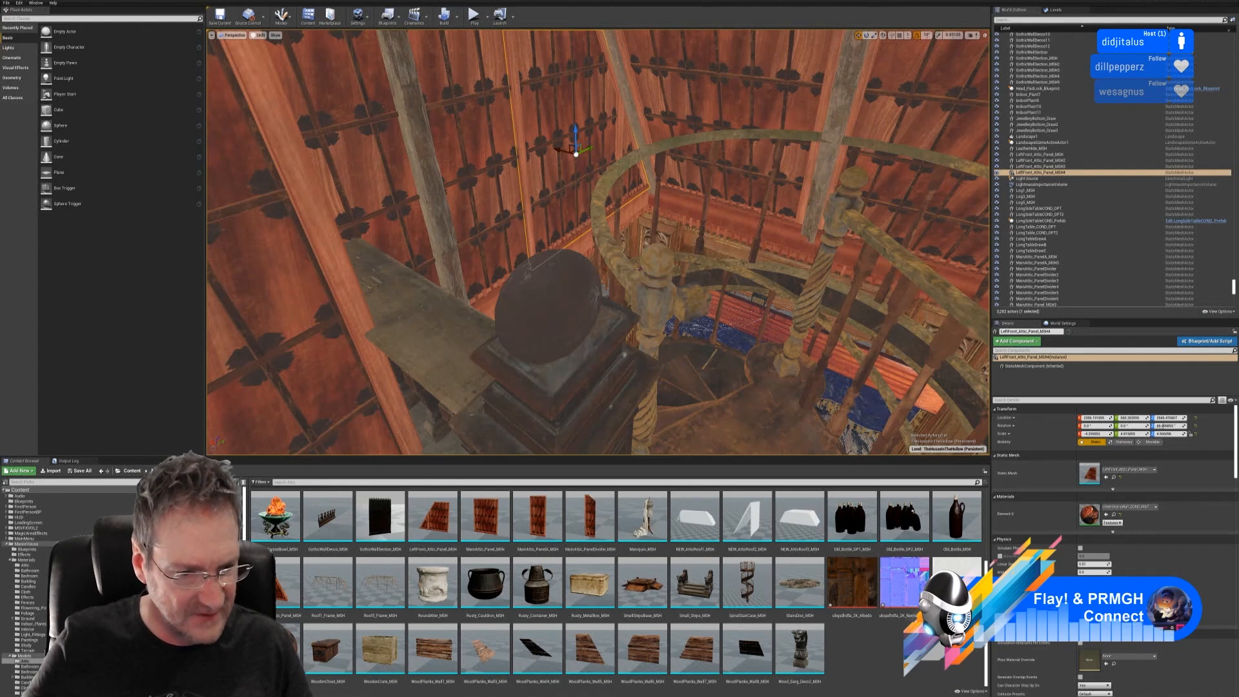
left_click(852, 584)
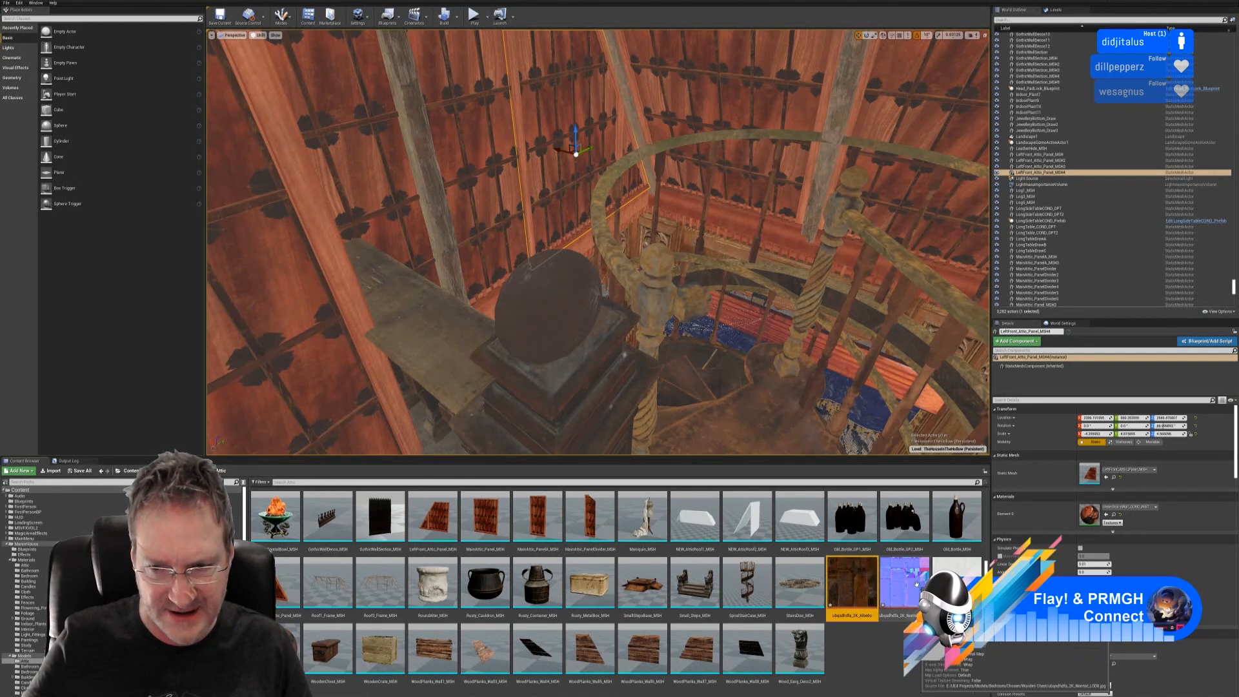
scroll(39, 581, "down", 5)
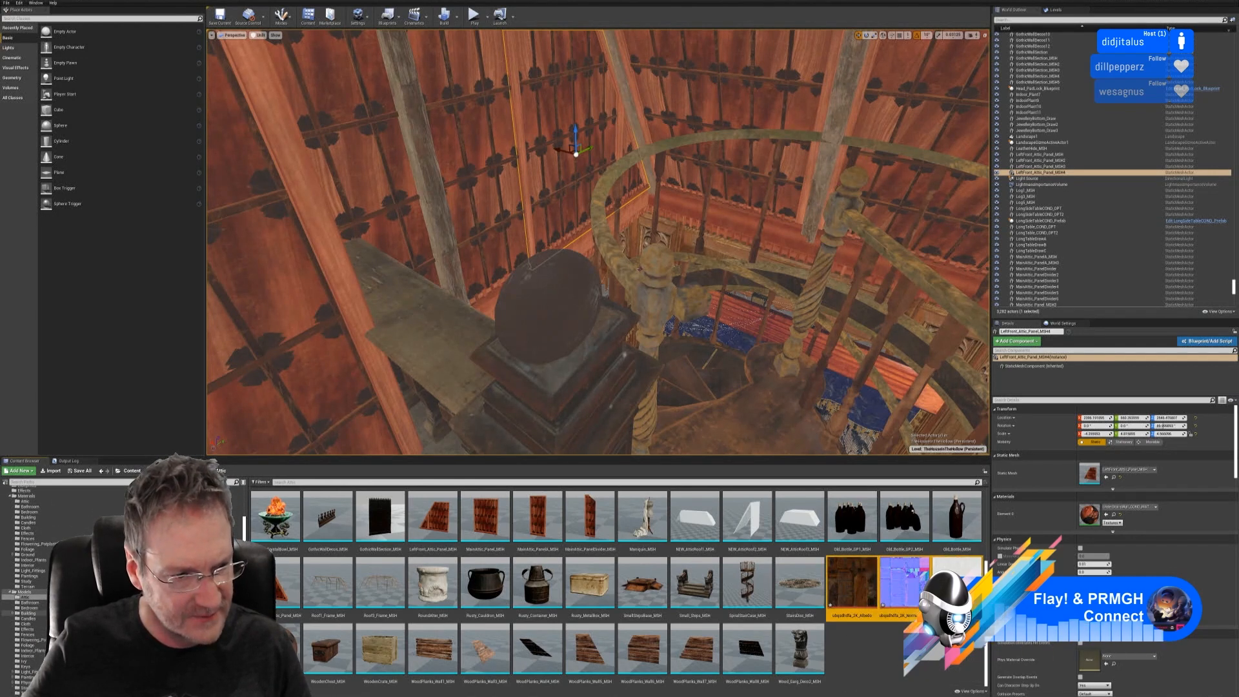
scroll(39, 580, "down", 5)
left_click_drag(851, 584, 31, 618)
left_click(40, 630)
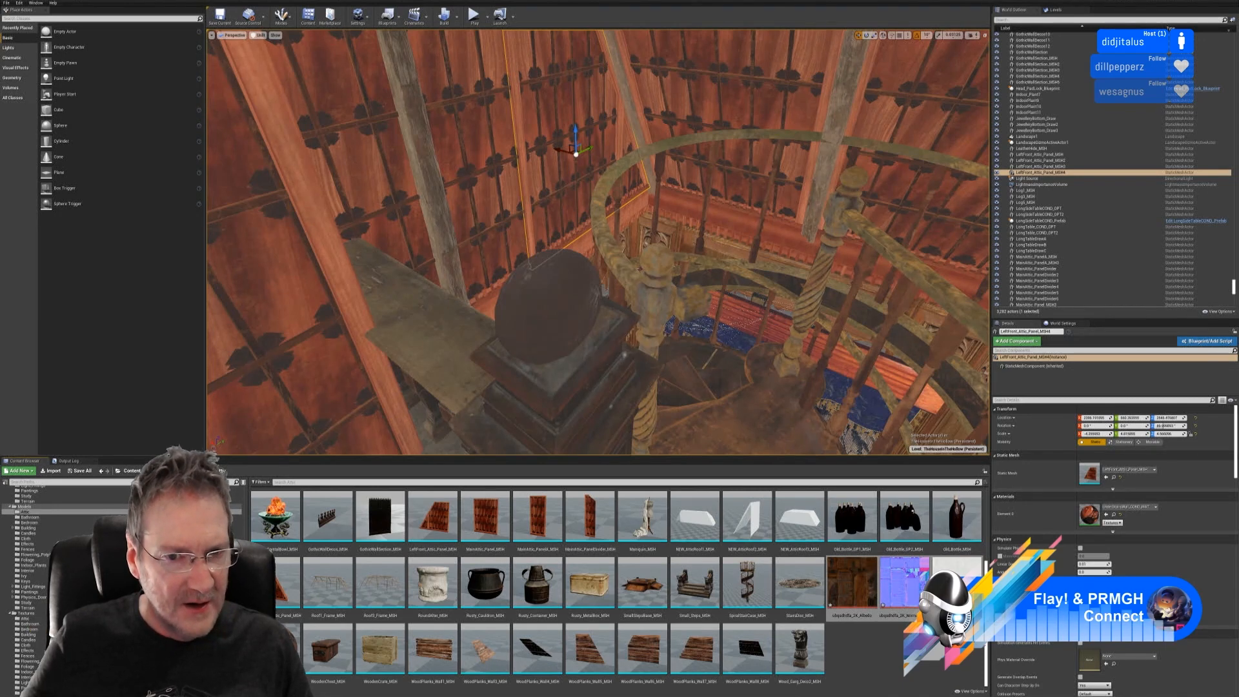
- Move the WoodenChest_MAT material out of the attic meshes into the Attic materials folder
scroll(38, 580, "up", 5)
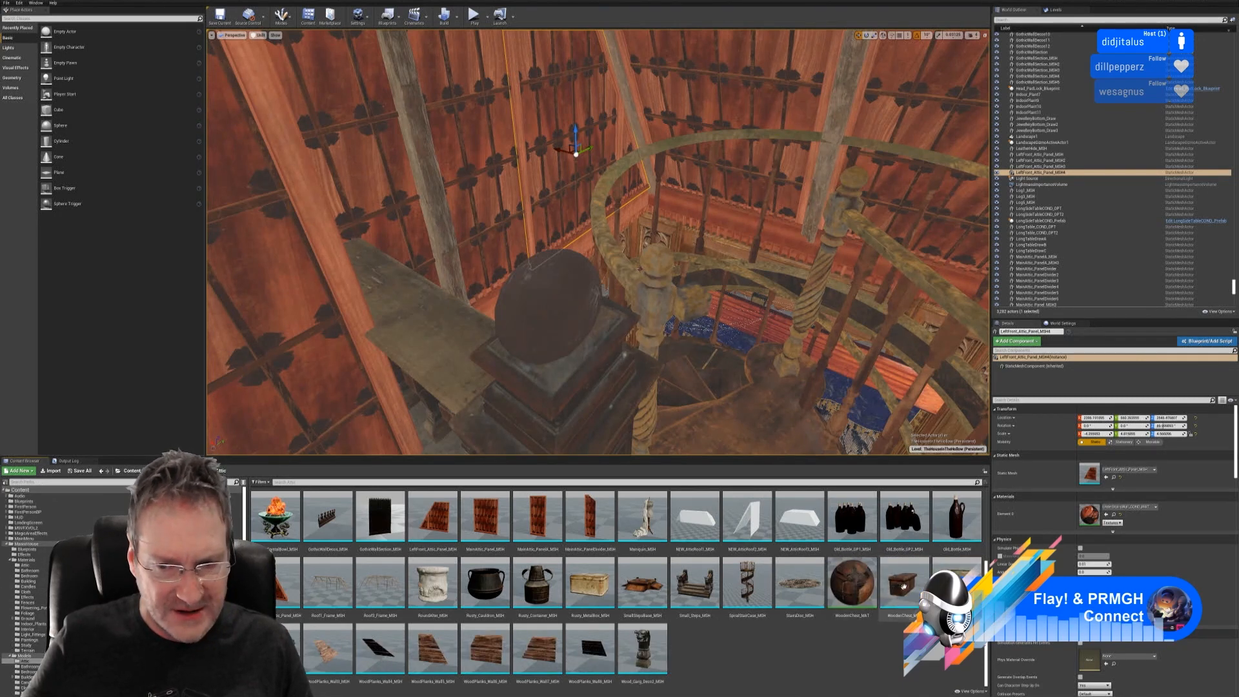
left_click_drag(858, 589, 1118, 514)
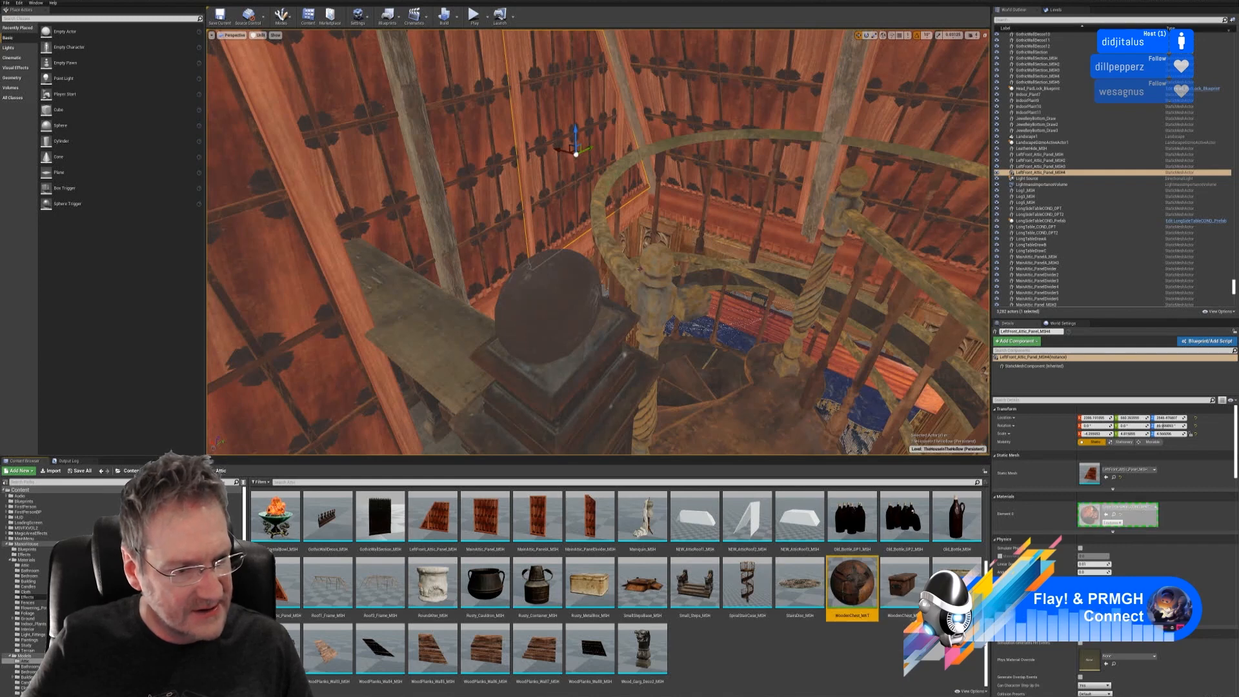
left_click(45, 571)
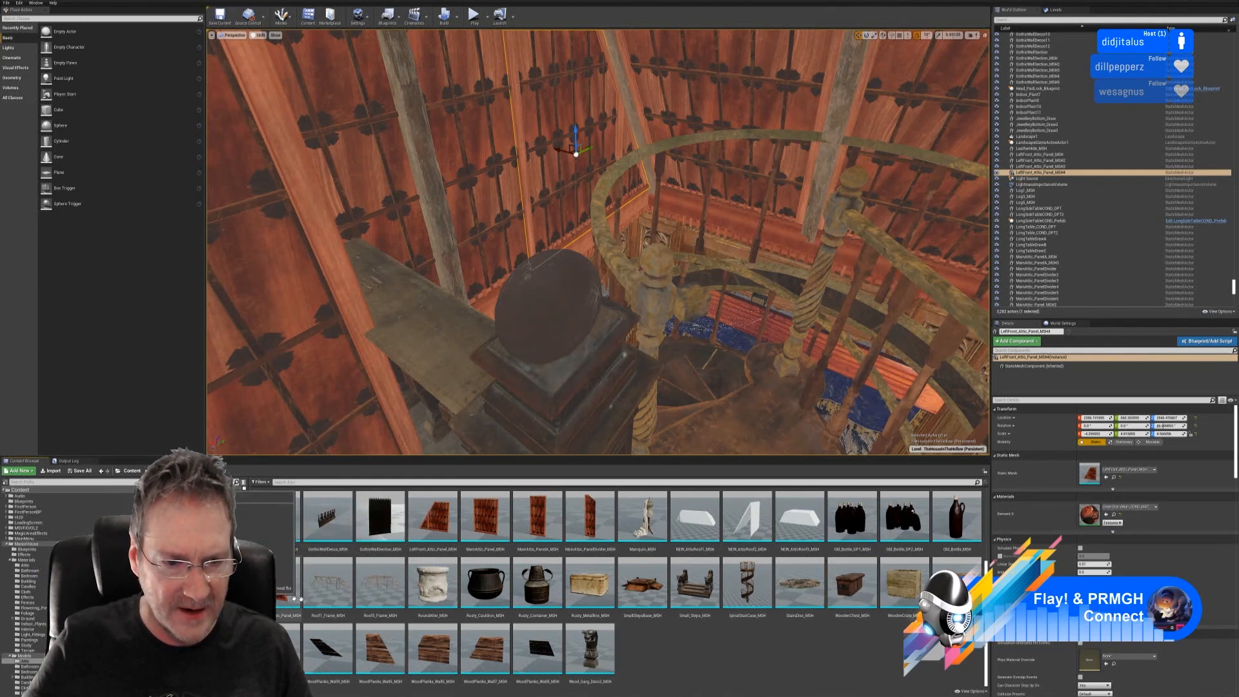
- Place the RightFront attic panel mesh beside the spiral staircase and rotate it -90° around the vertical axis
right_click_drag(413, 310, 662, 271)
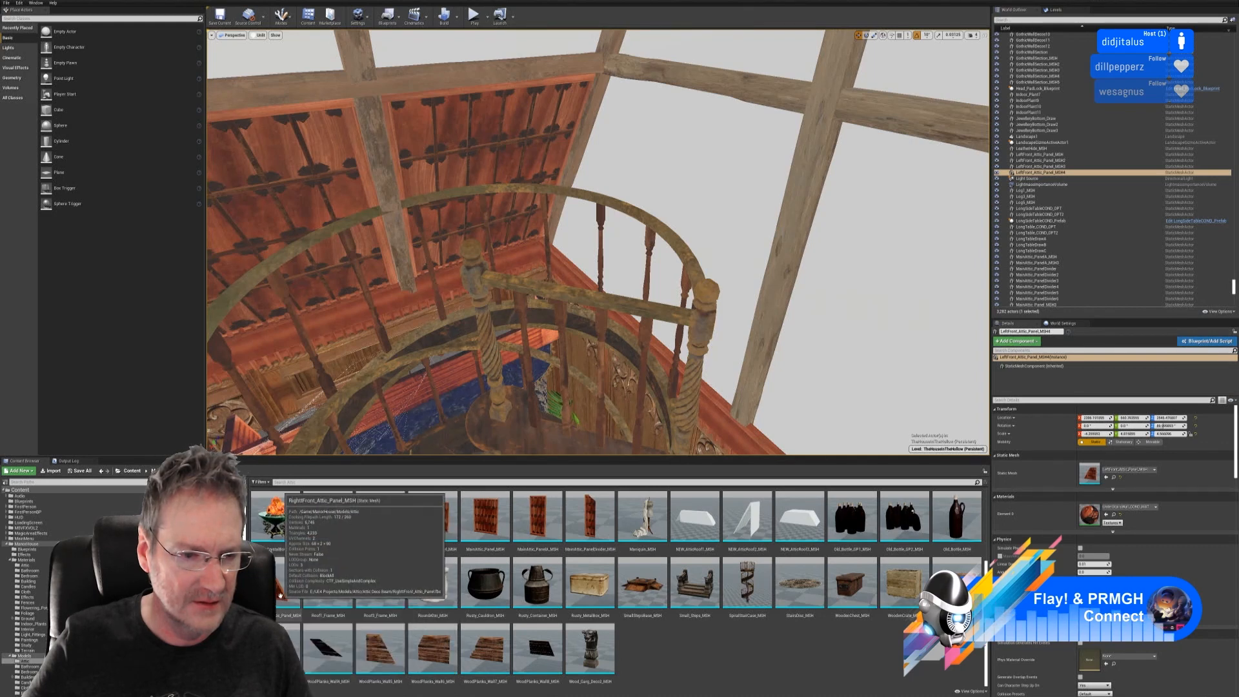
left_click_drag(280, 594, 642, 367)
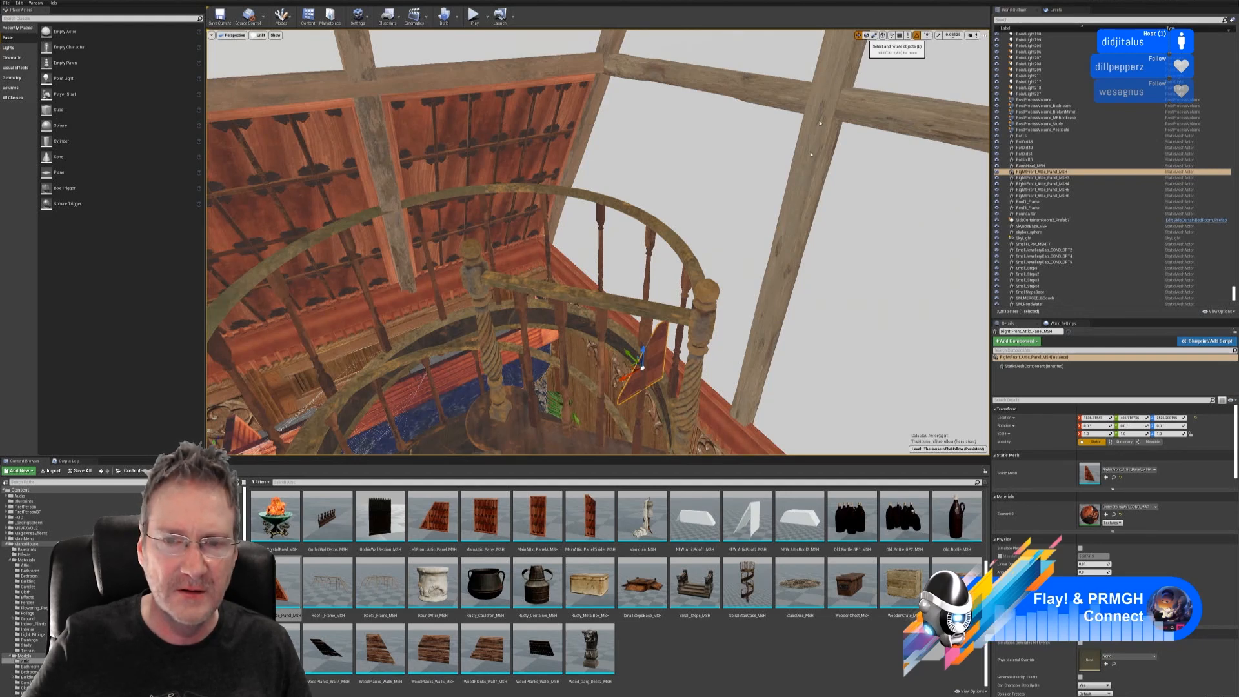
left_click(866, 35)
left_click_drag(666, 405, 671, 400)
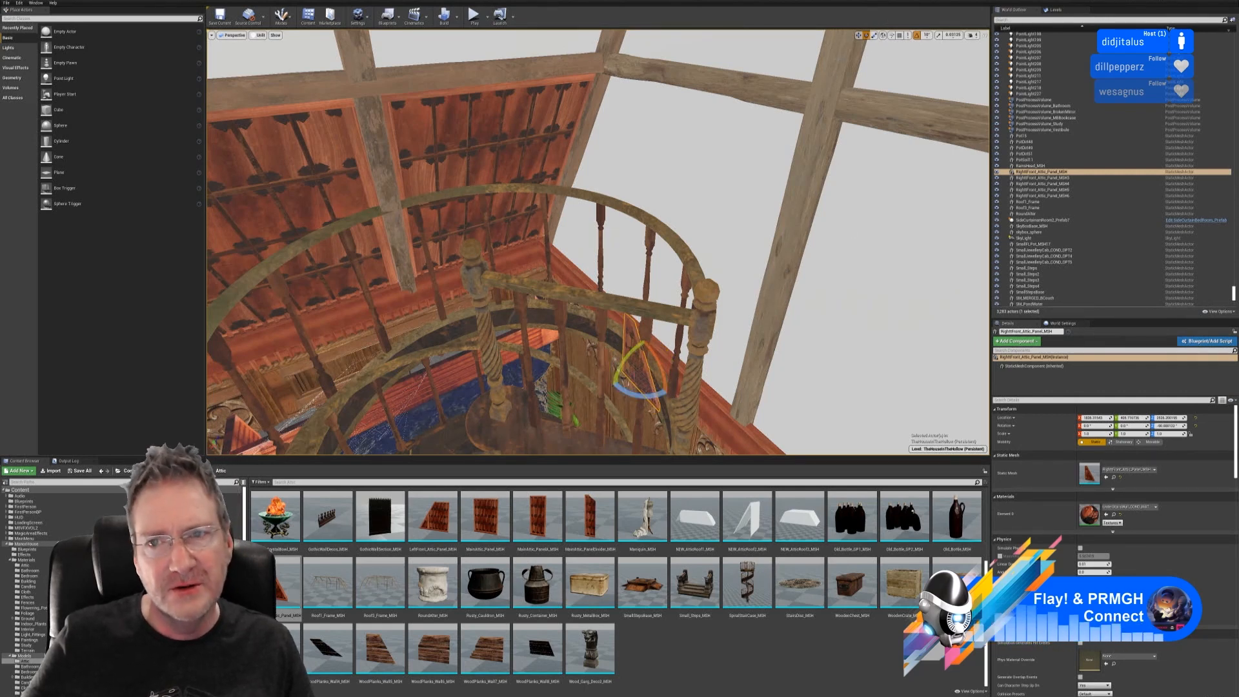
left_click(858, 35)
- Mirror the RightFront attic panel along the X axis and raise it above the staircase railing beside the open wall
right_click_drag(853, 61, 672, 226)
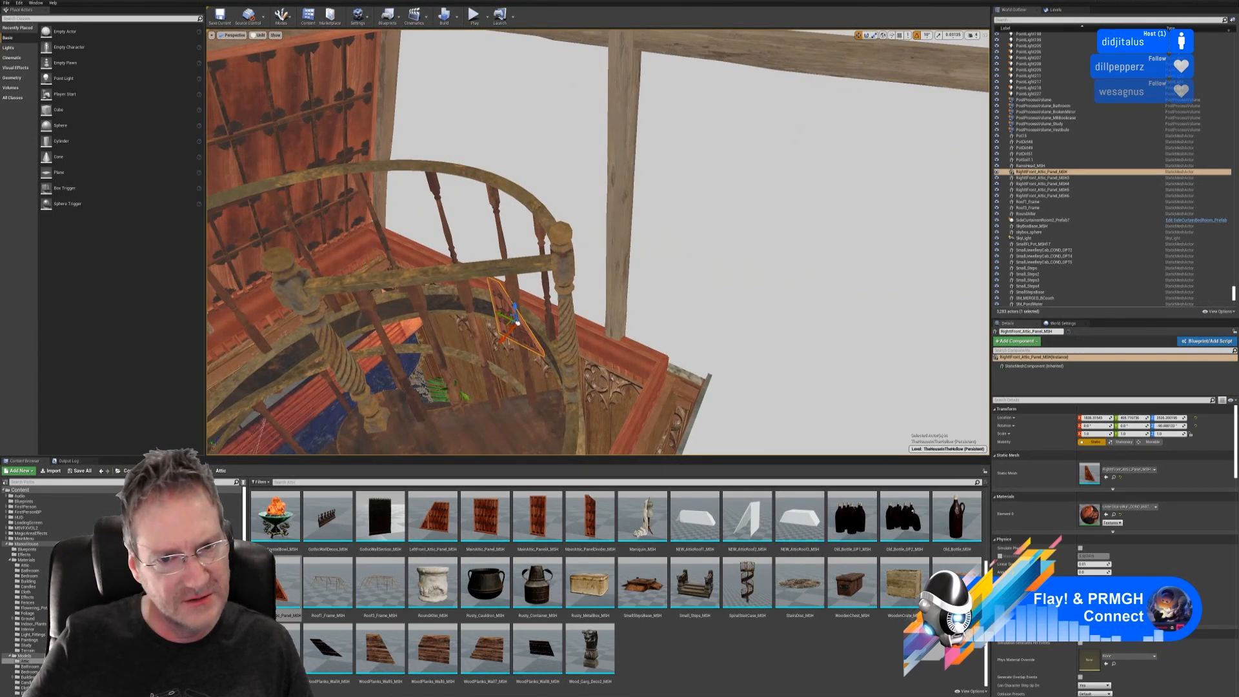
right_click(524, 336)
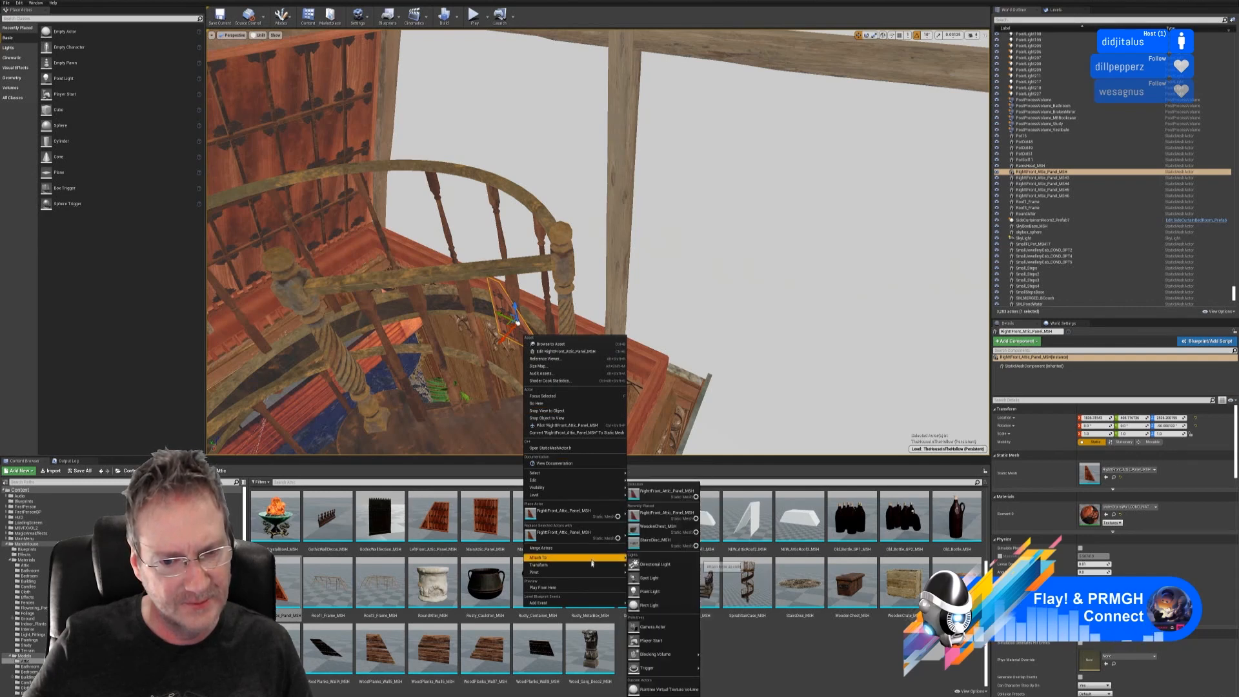
mouse_move(613, 565)
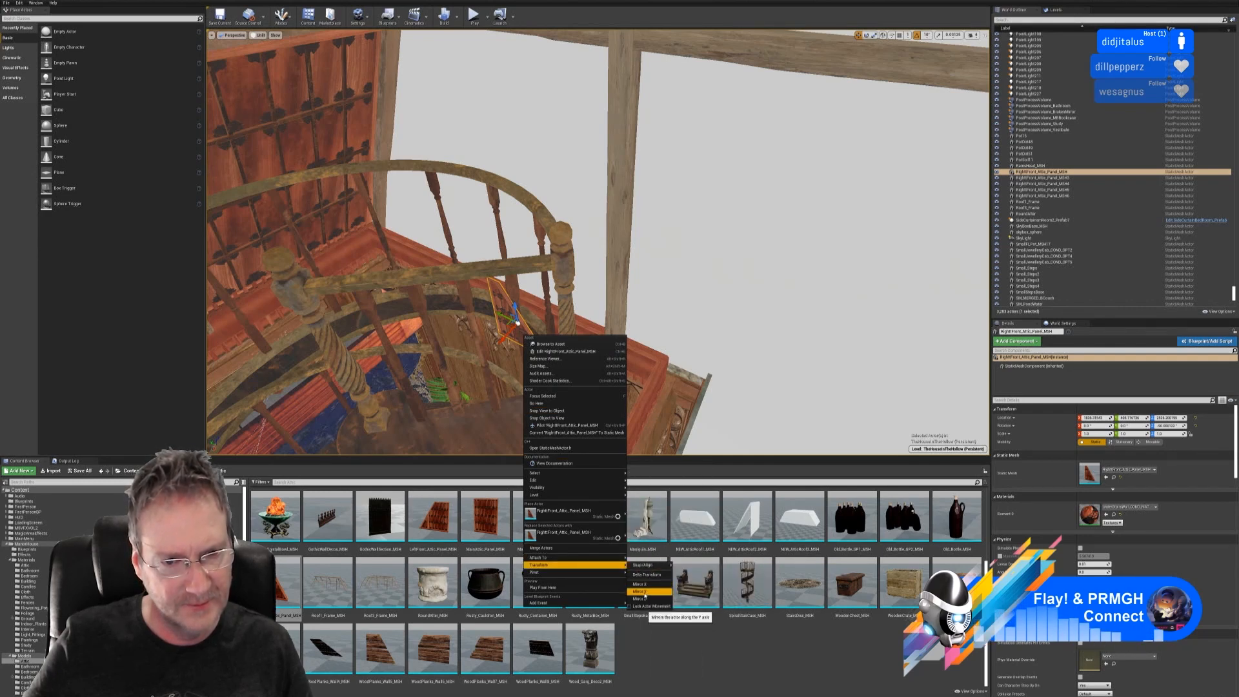
left_click(645, 585)
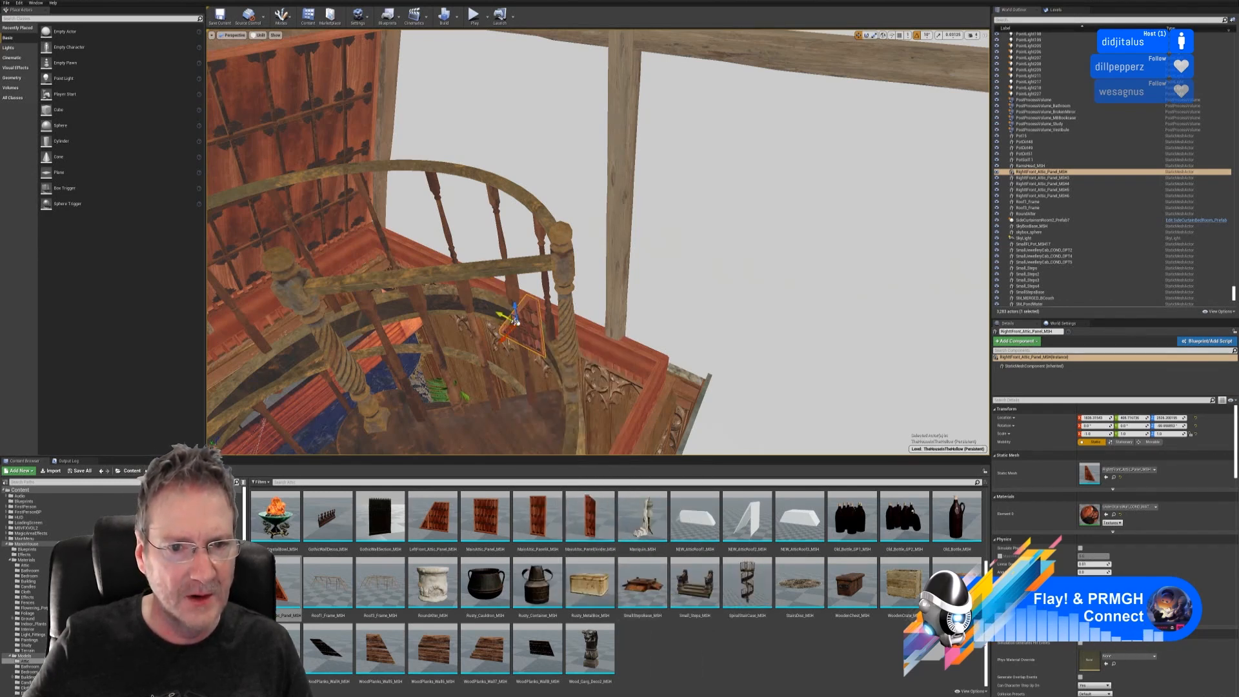
left_click_drag(514, 320, 451, 173)
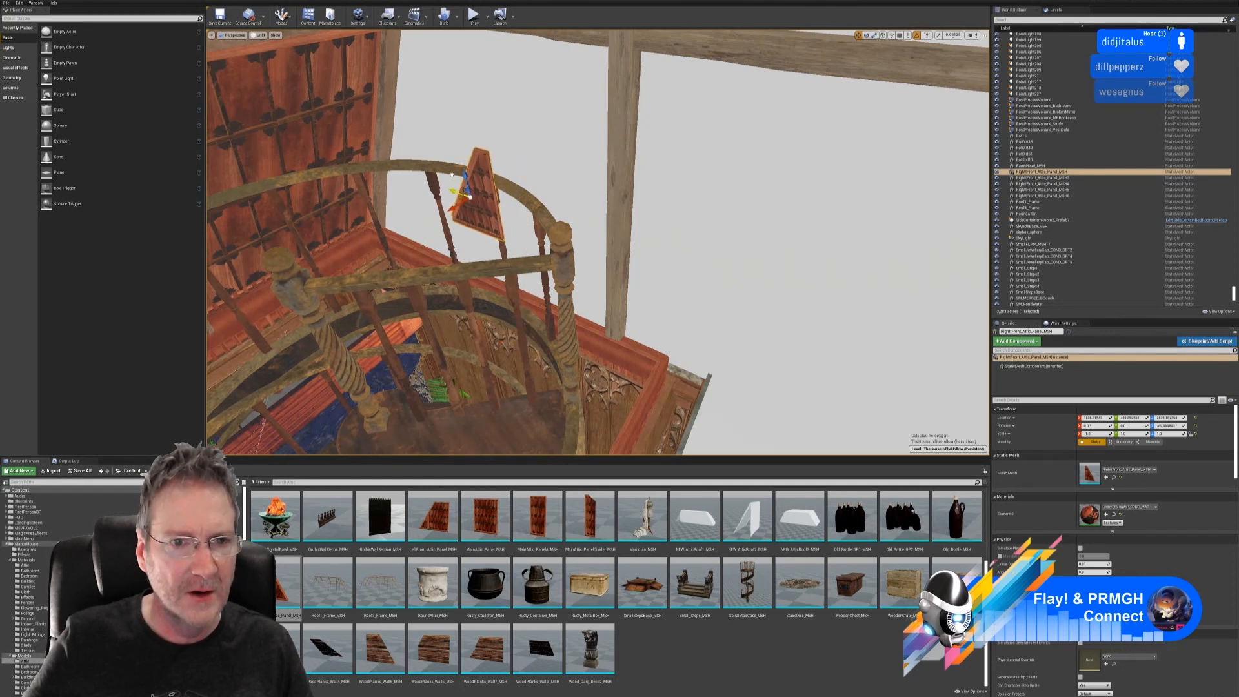
- Enlarge the RightFront attic panel uniformly above the spiral staircase railing
right_click_drag(595, 127, 516, 95)
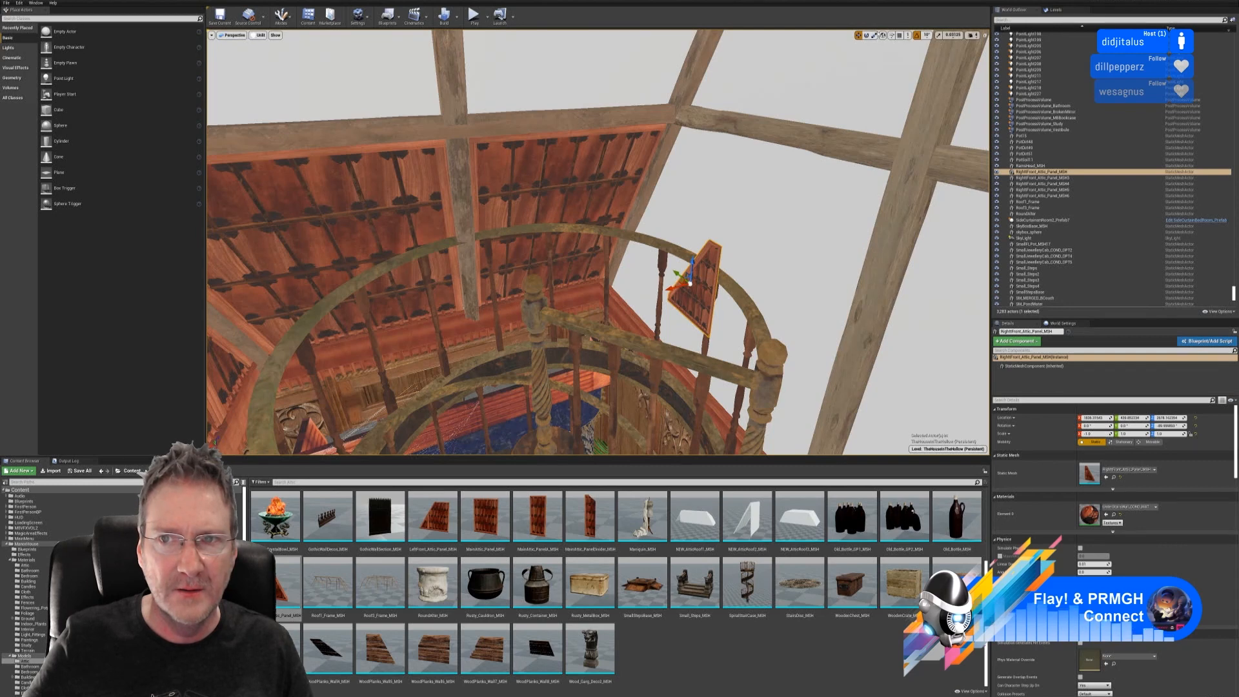
left_click(873, 35)
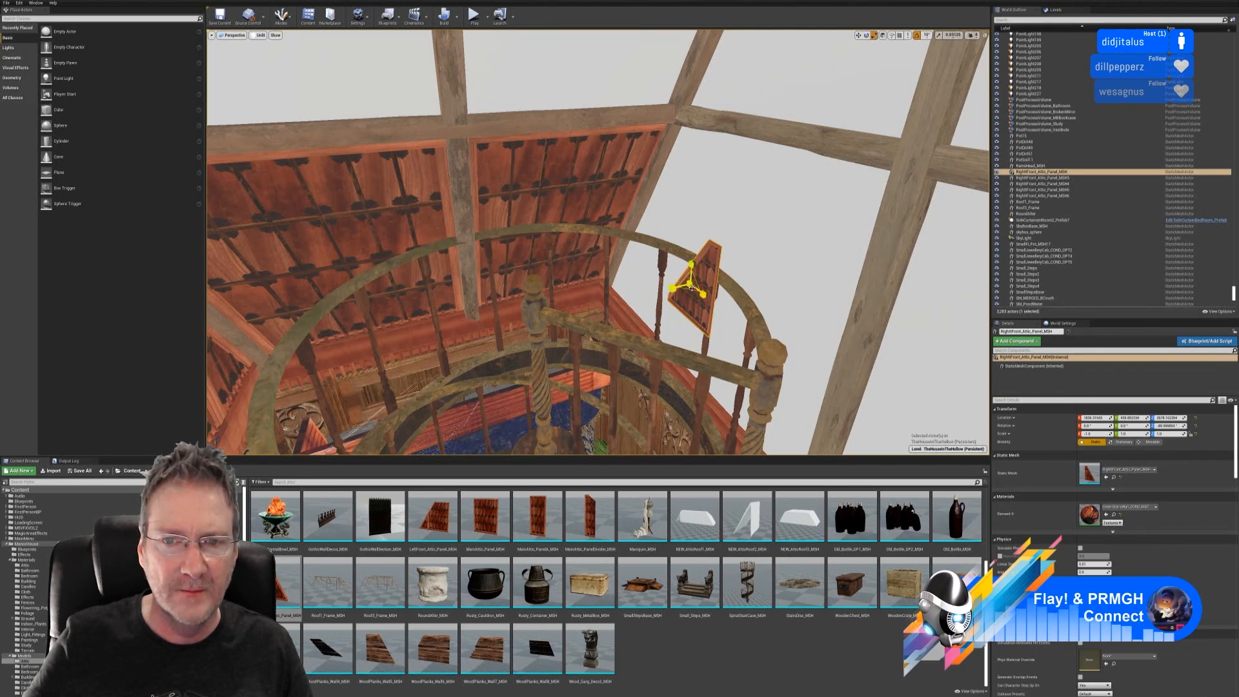
left_click_drag(689, 283, 712, 250)
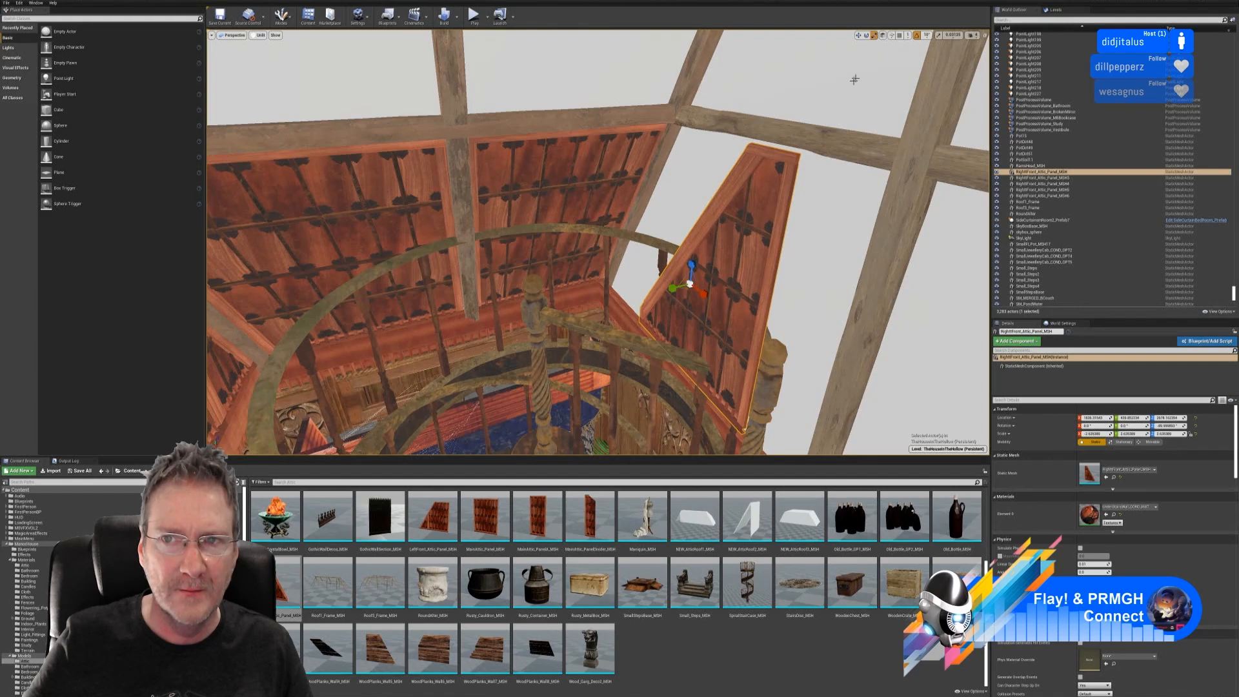
- Move the enlarged RightFront attic panel beyond the spiral staircase railing toward the open wall
left_click(858, 34)
right_click_drag(680, 284, 680, 284)
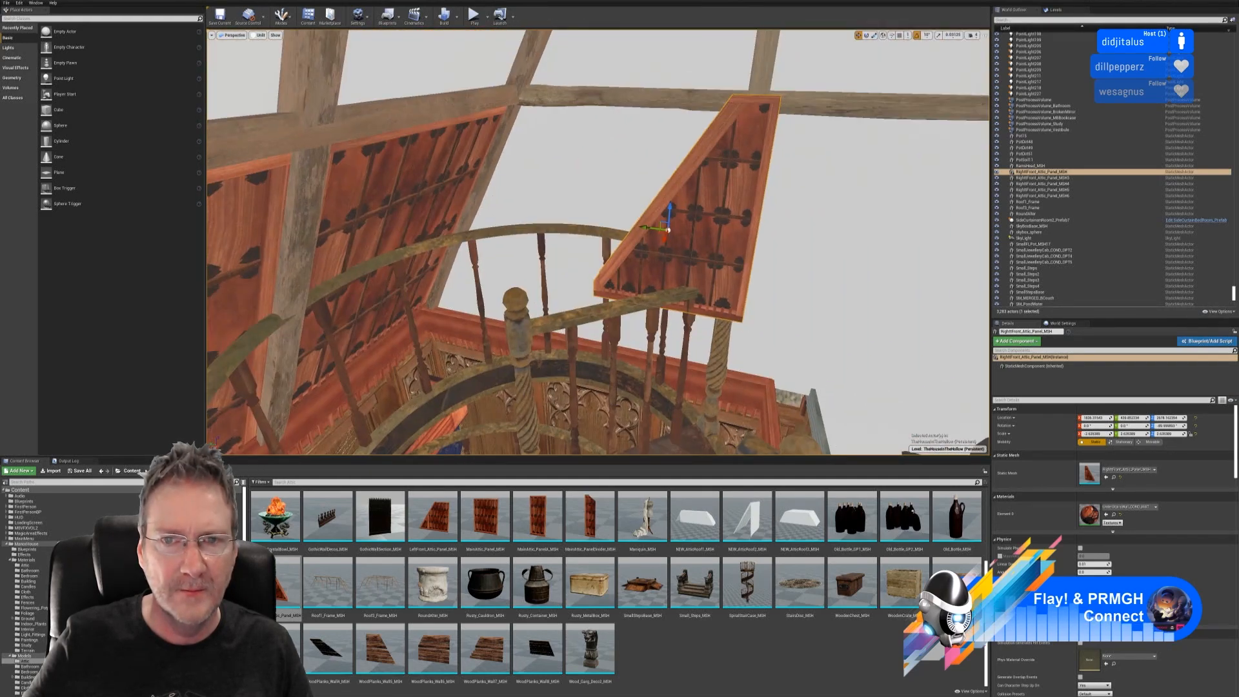
left_click_drag(648, 228, 508, 224)
right_click_drag(556, 236, 556, 236)
left_click_drag(614, 205, 742, 190)
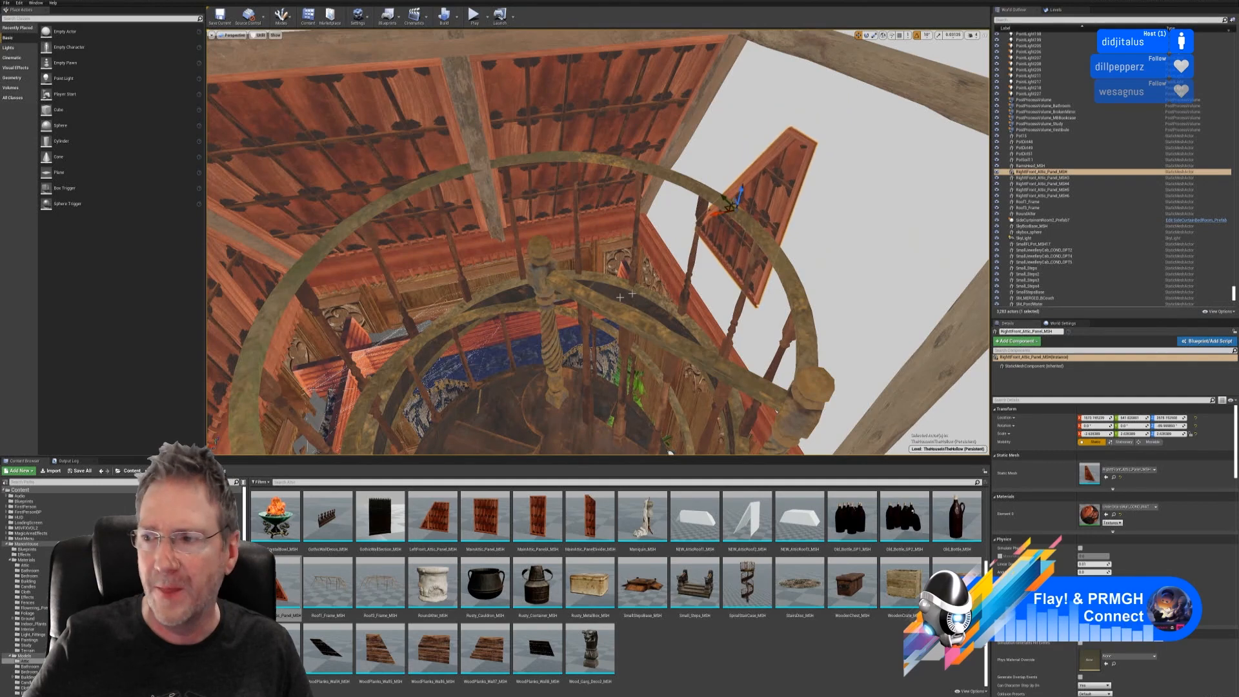
- Scale the RightFront attic panel up uniformly to approximately the height between the floor trim and the horizontal beam
right_click_drag(743, 191, 777, 226)
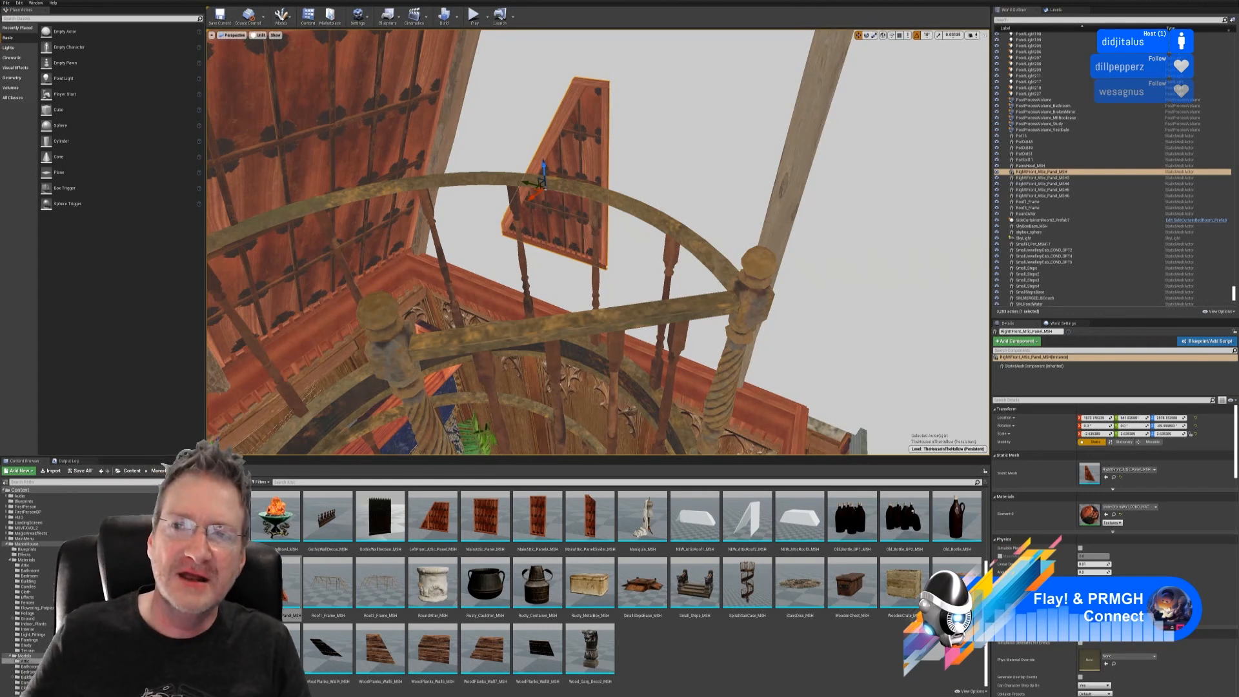
left_click(873, 36)
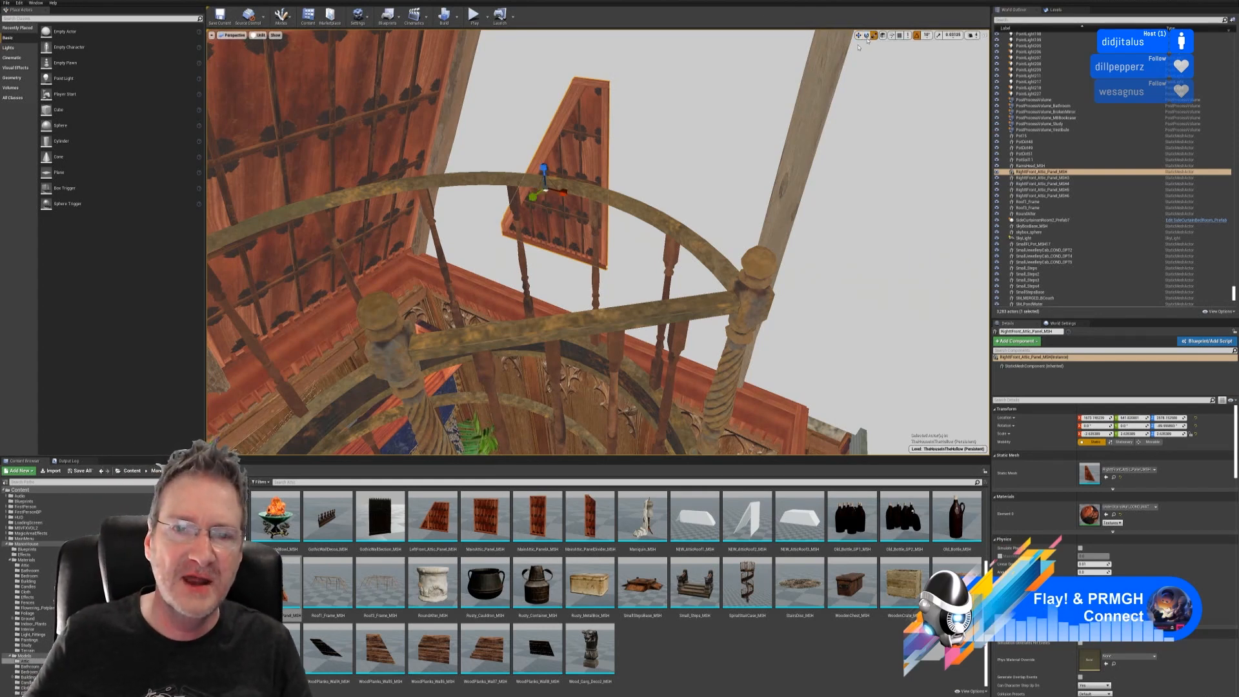
left_click_drag(544, 191, 574, 178)
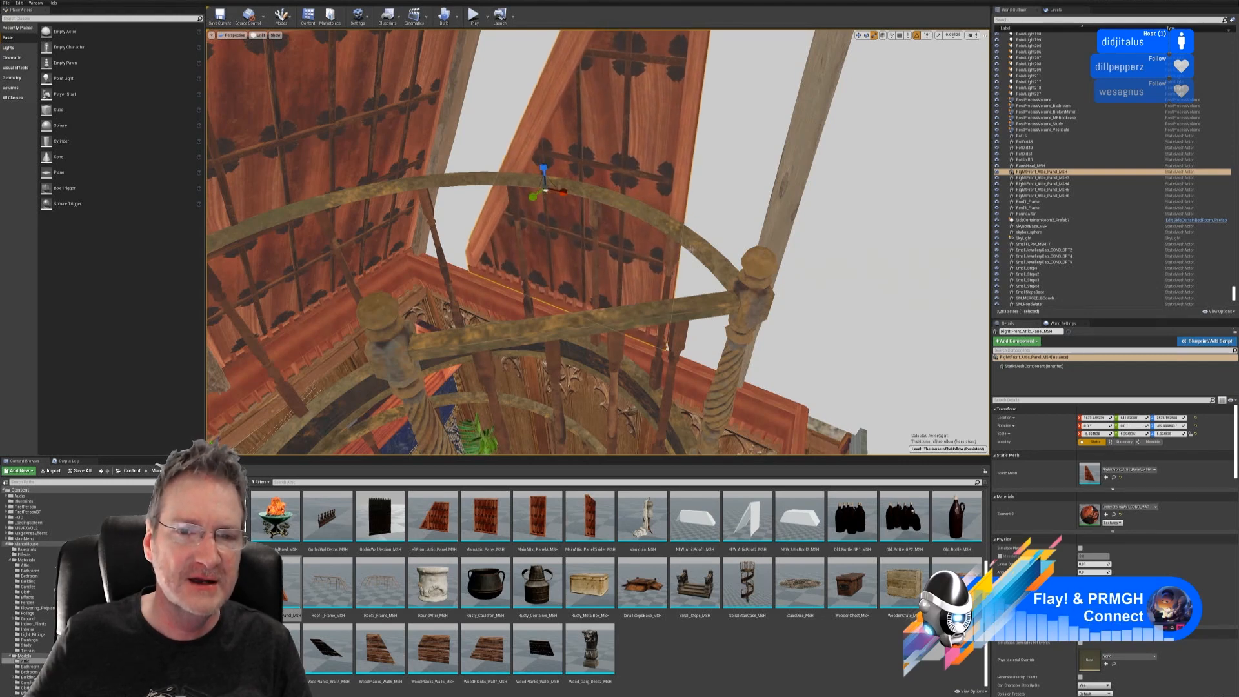
right_click_drag(575, 178, 617, 166)
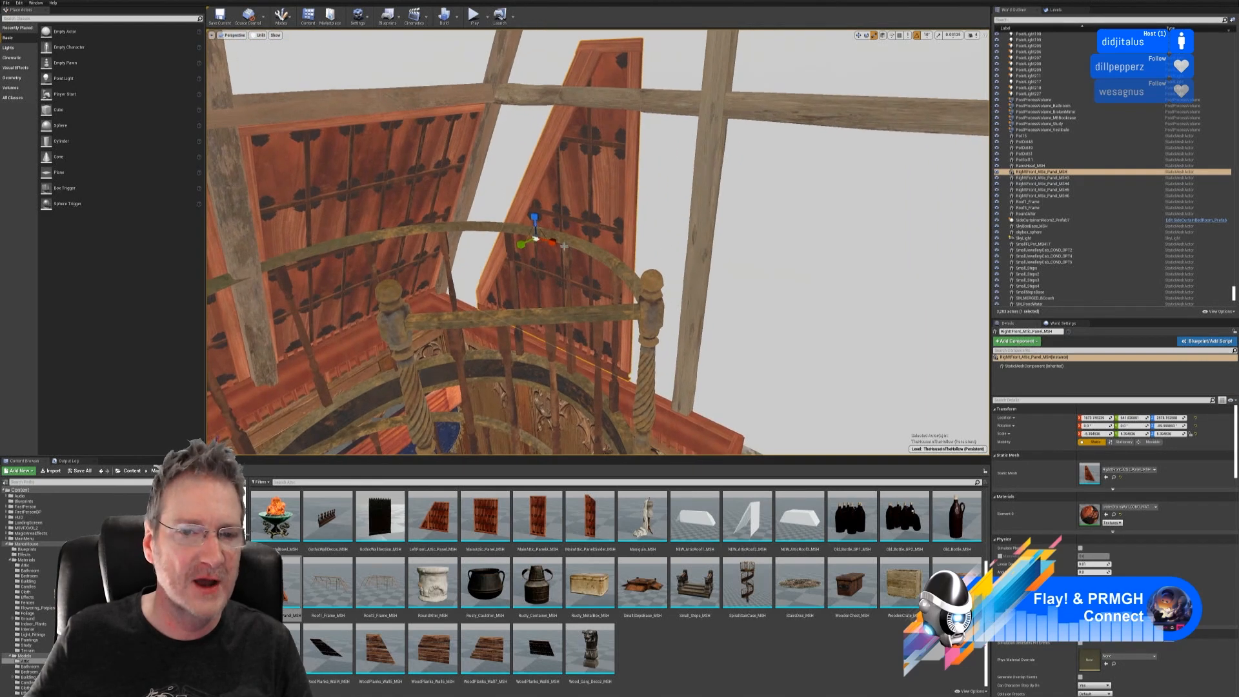
left_click_drag(534, 238, 517, 257)
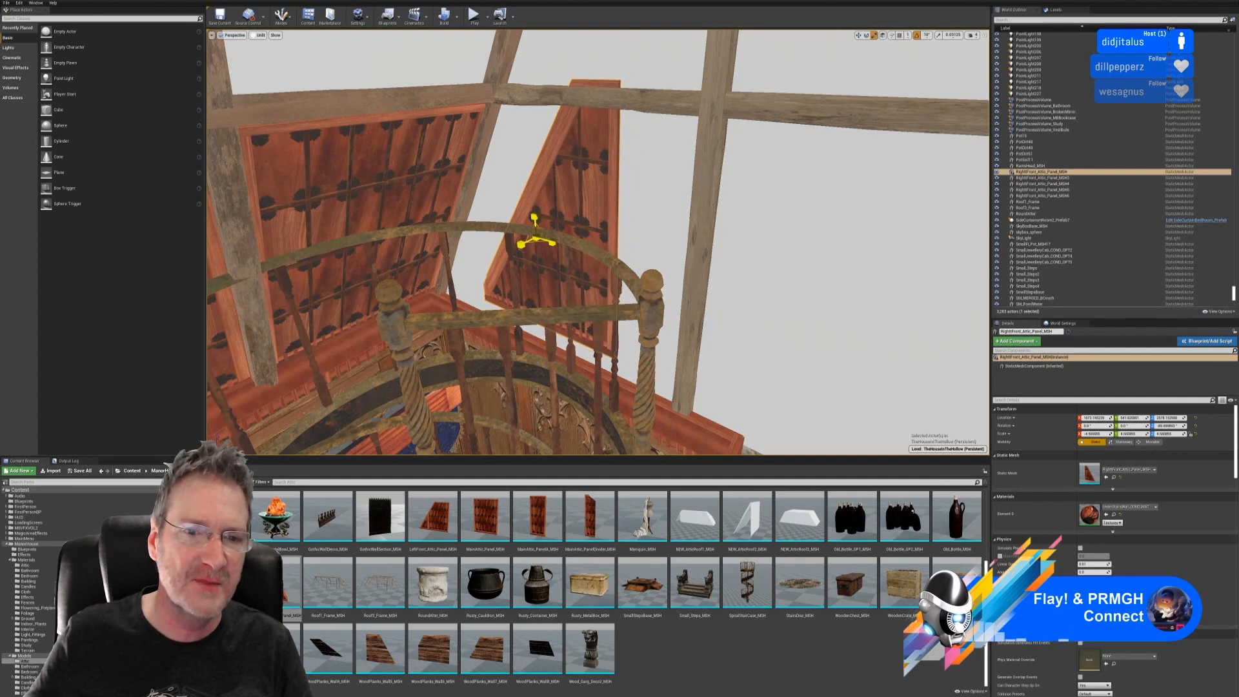
- Move the RightFront attic panel into the corner against the sloped panelled wall, with its top beneath the horizontal beam
left_click(858, 35)
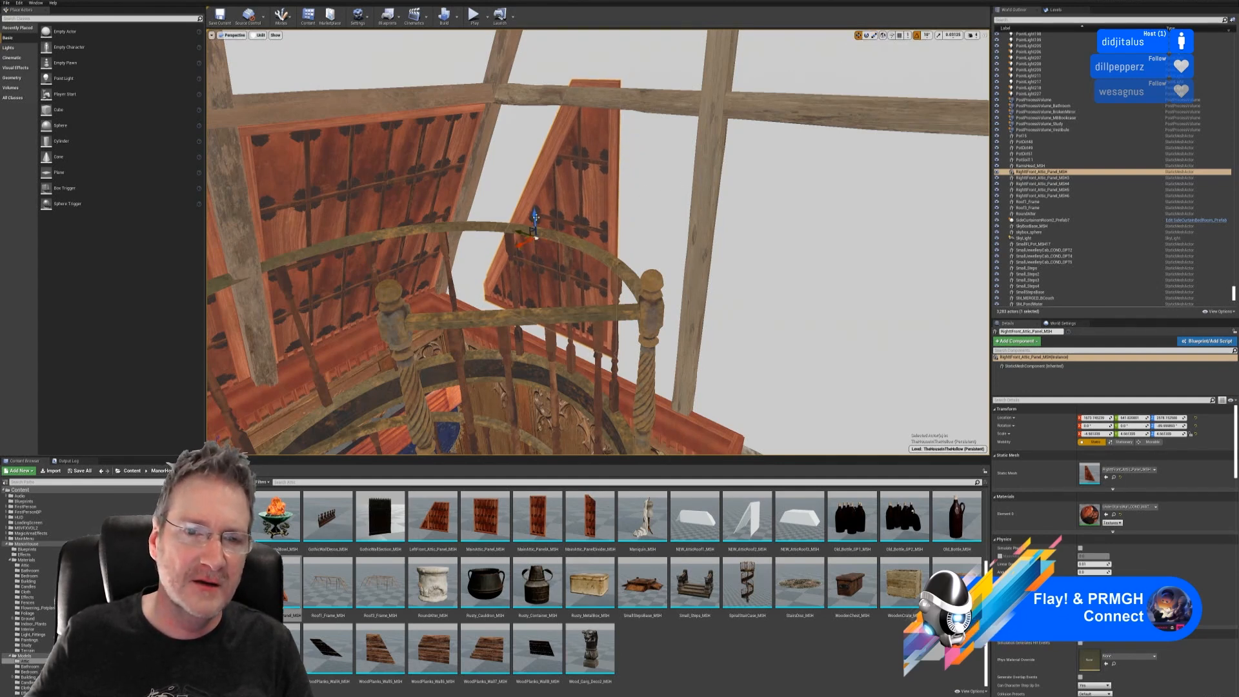
left_click_drag(534, 222, 466, 243)
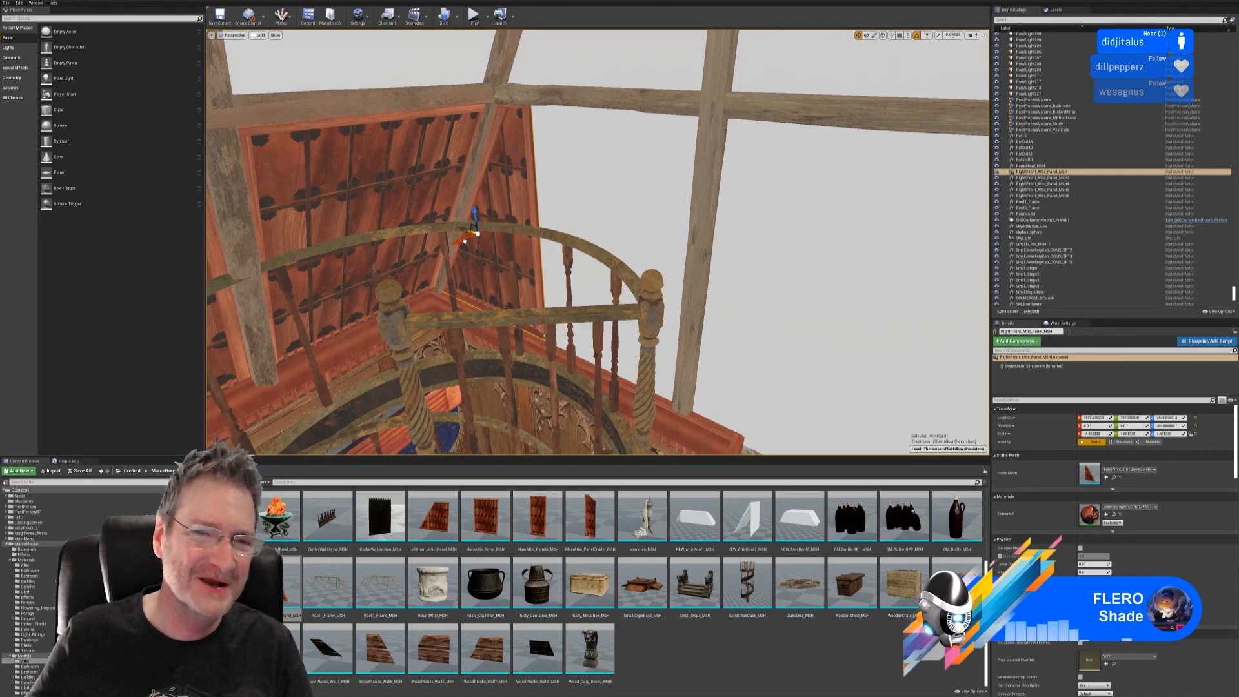
right_click_drag(642, 227, 664, 215)
key("w")
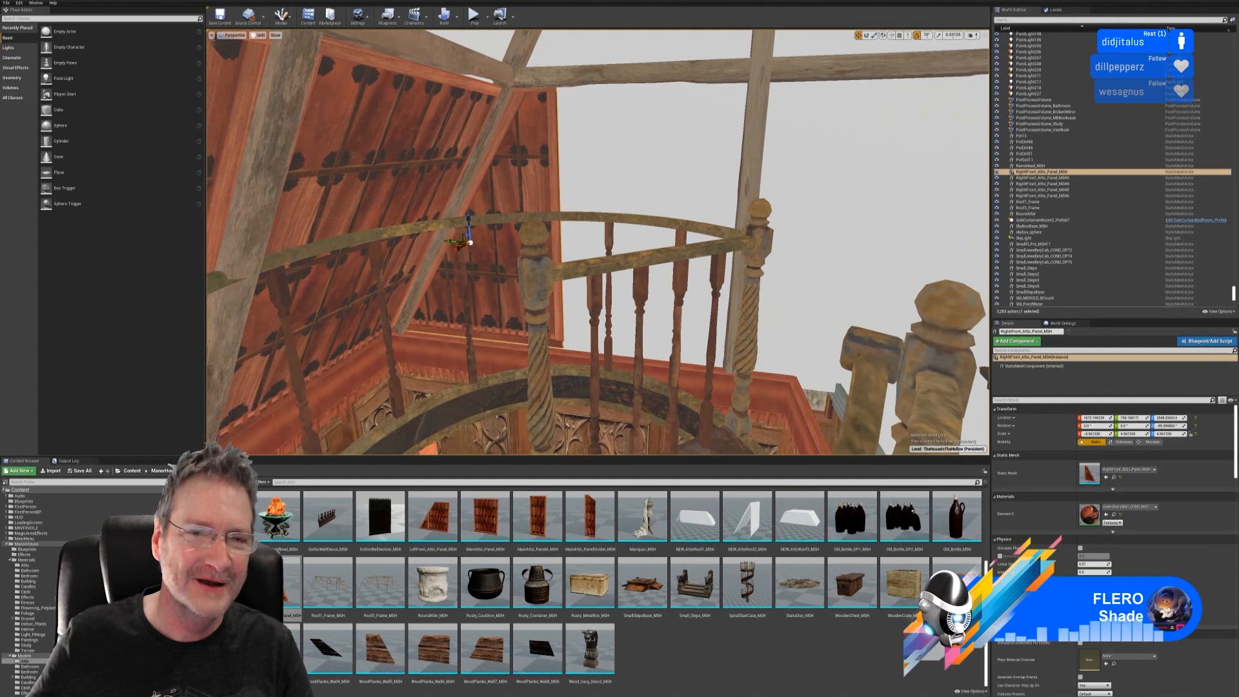
- Narrow the RightFront attic panel slightly along its X axis in the corner and deselect it
left_click(874, 36)
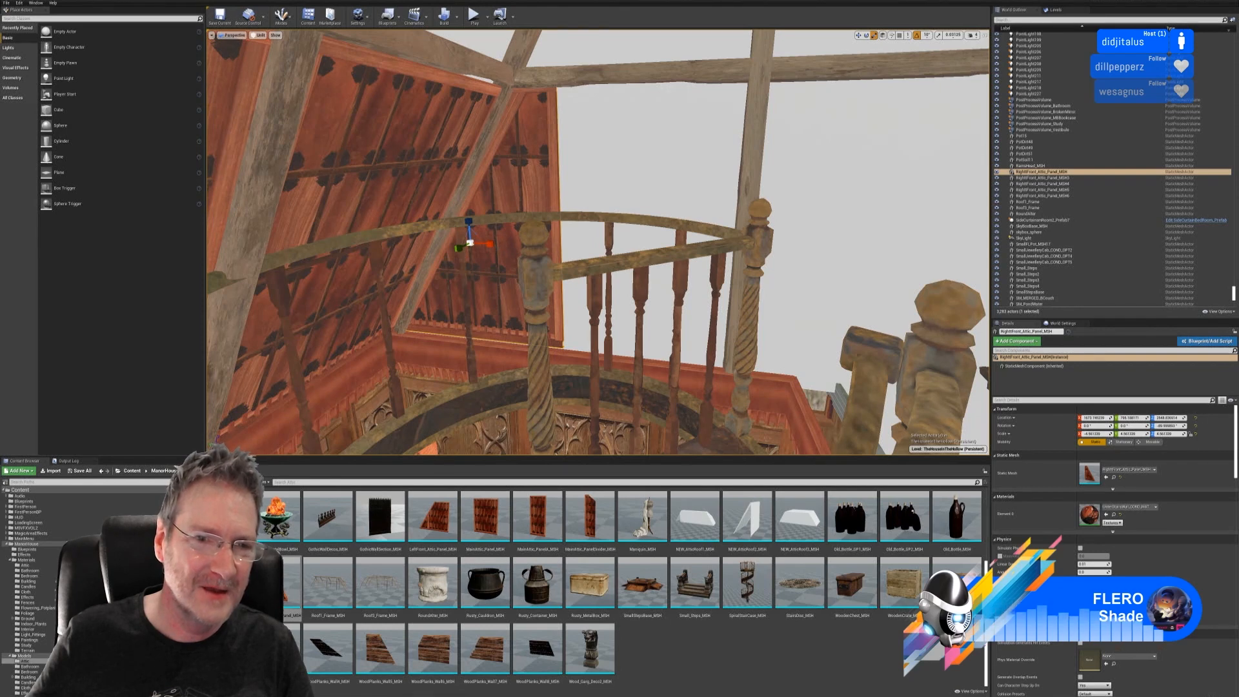
left_click_drag(492, 250, 480, 252)
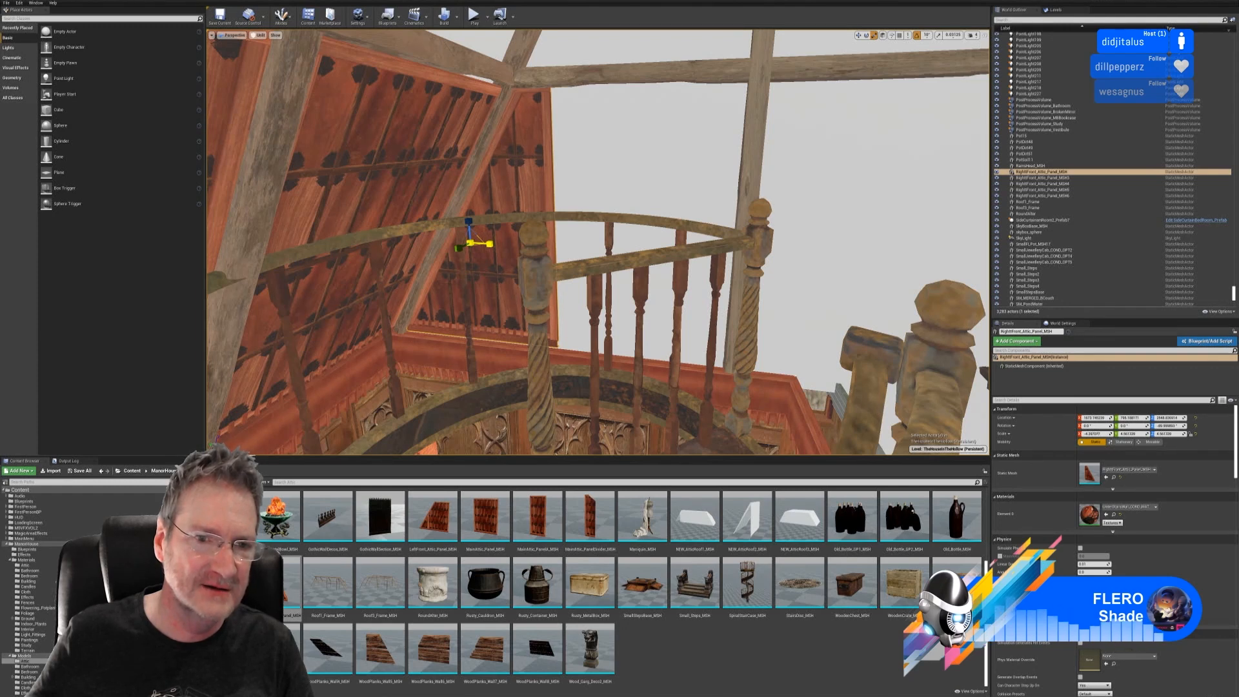
left_click(858, 36)
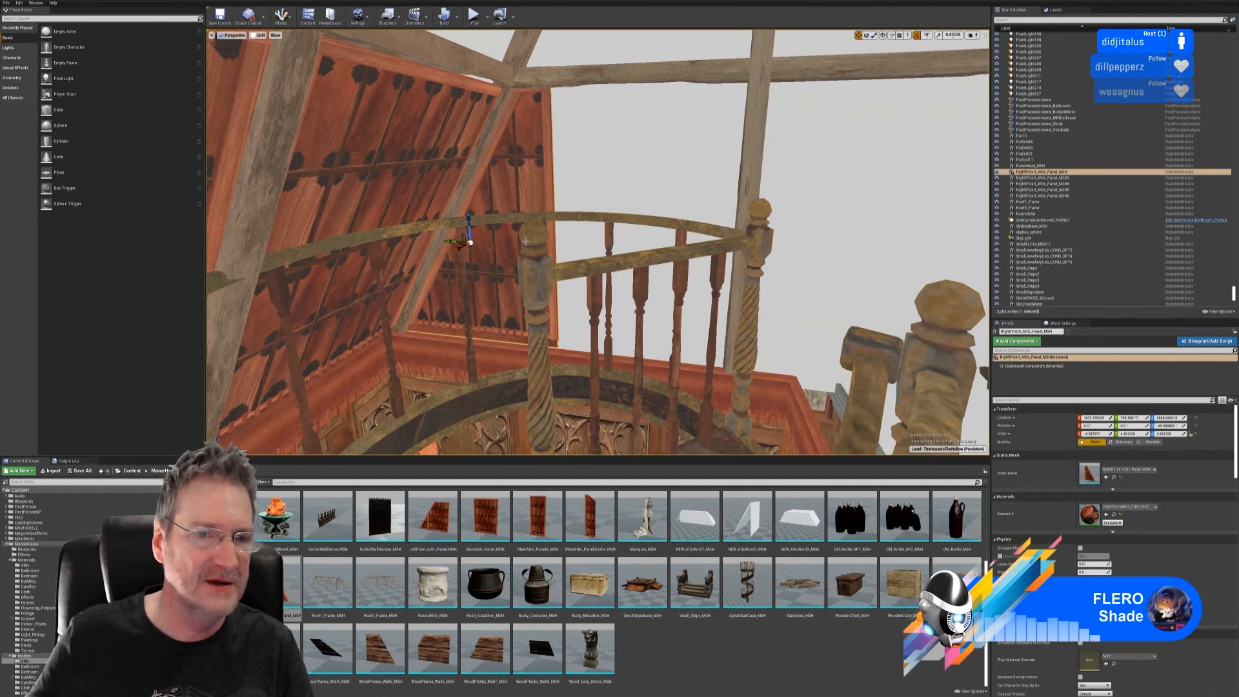
right_click_drag(609, 178, 554, 188)
key("d")
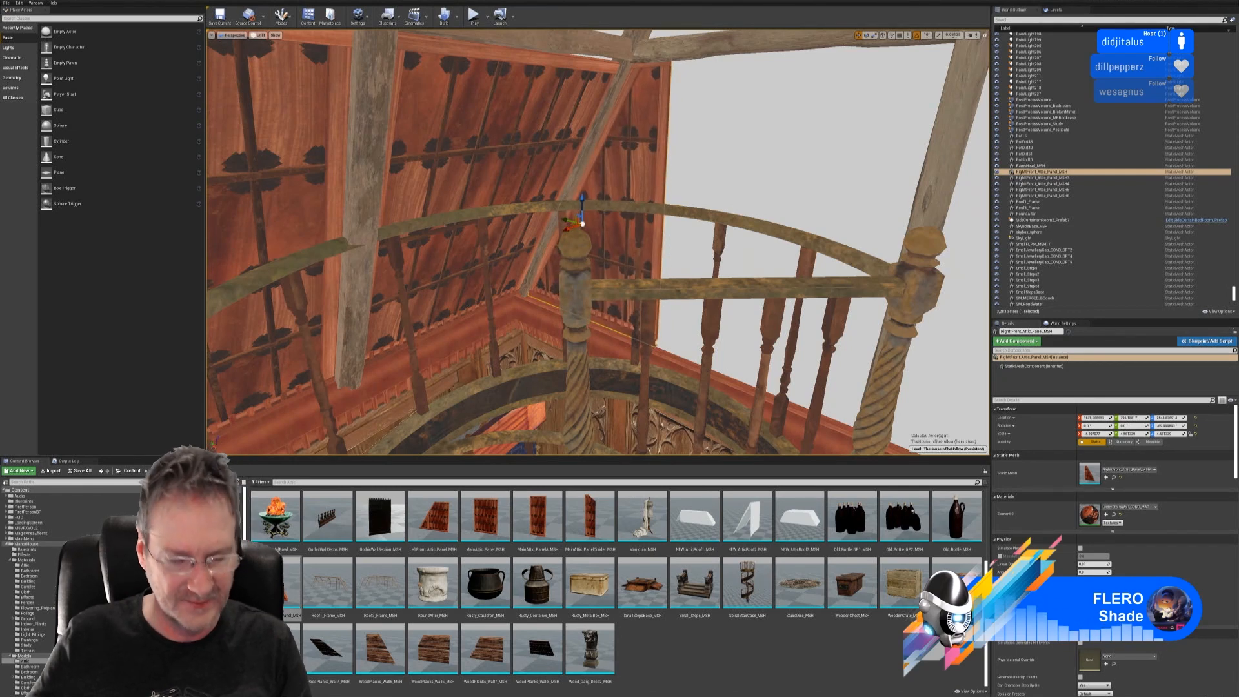
left_click(725, 203)
- Duplicate the MainAttic panel on the sloped wall behind the staircase and move the copy out toward the open wall
right_click_drag(725, 204, 748, 208)
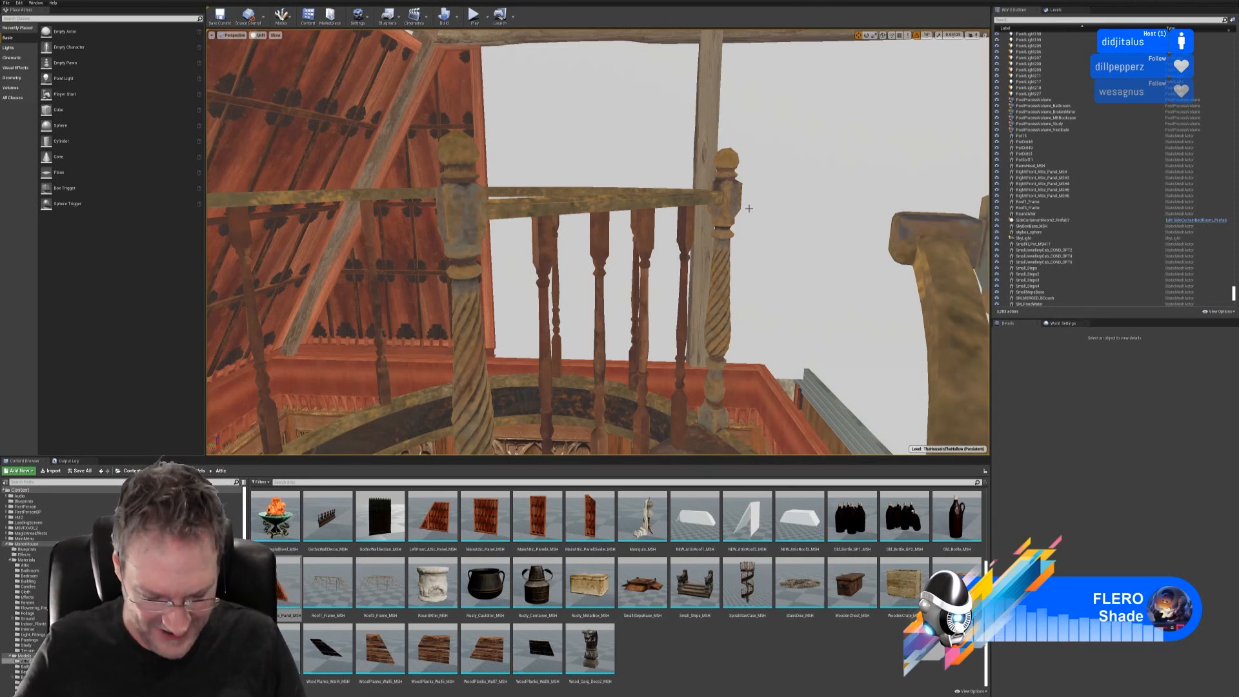
right_click_drag(697, 212, 697, 212)
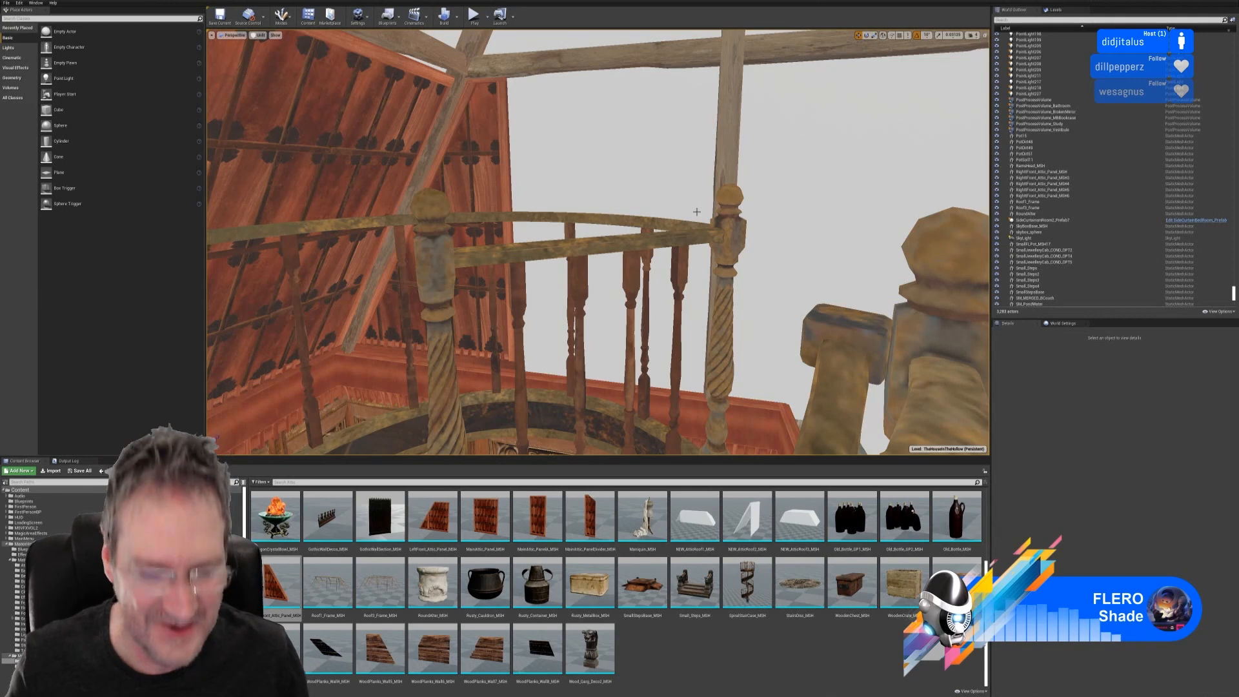
right_click_drag(703, 139, 848, 132)
mouse_move(549, 167)
right_mouse_down()
mouse_move(561, 168)
mouse_move(550, 167)
right_mouse_up()
left_click(613, 161)
right_click(613, 161)
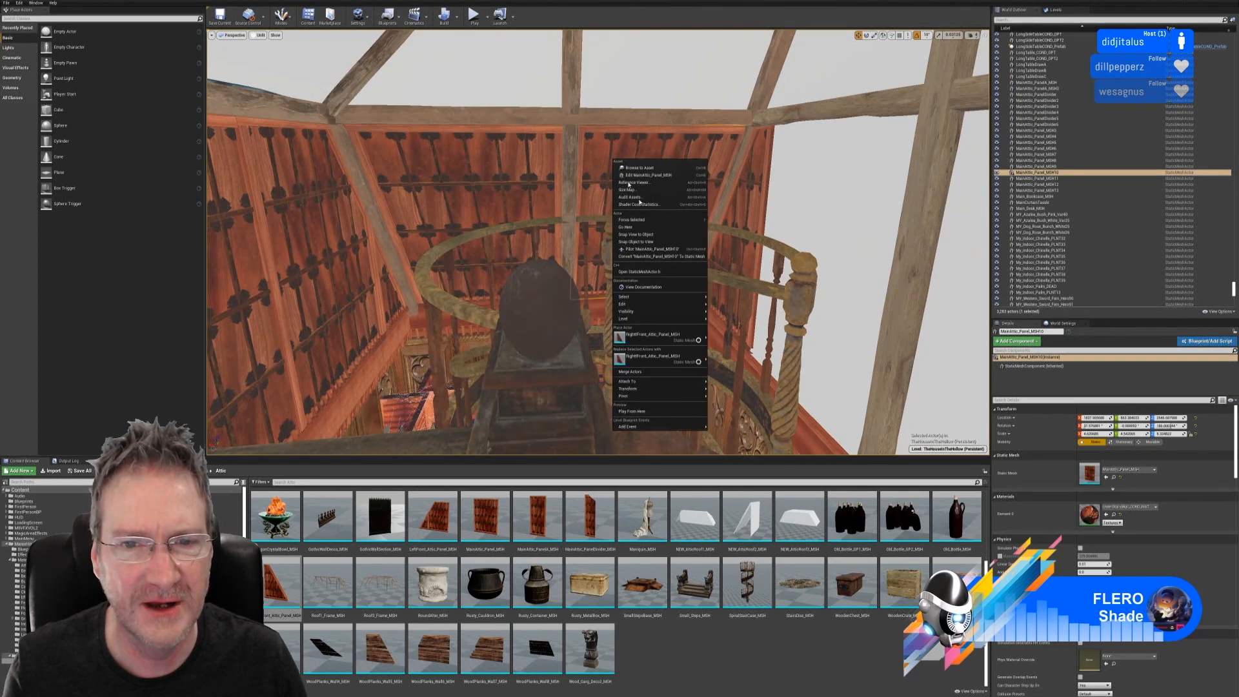
mouse_move(655, 308)
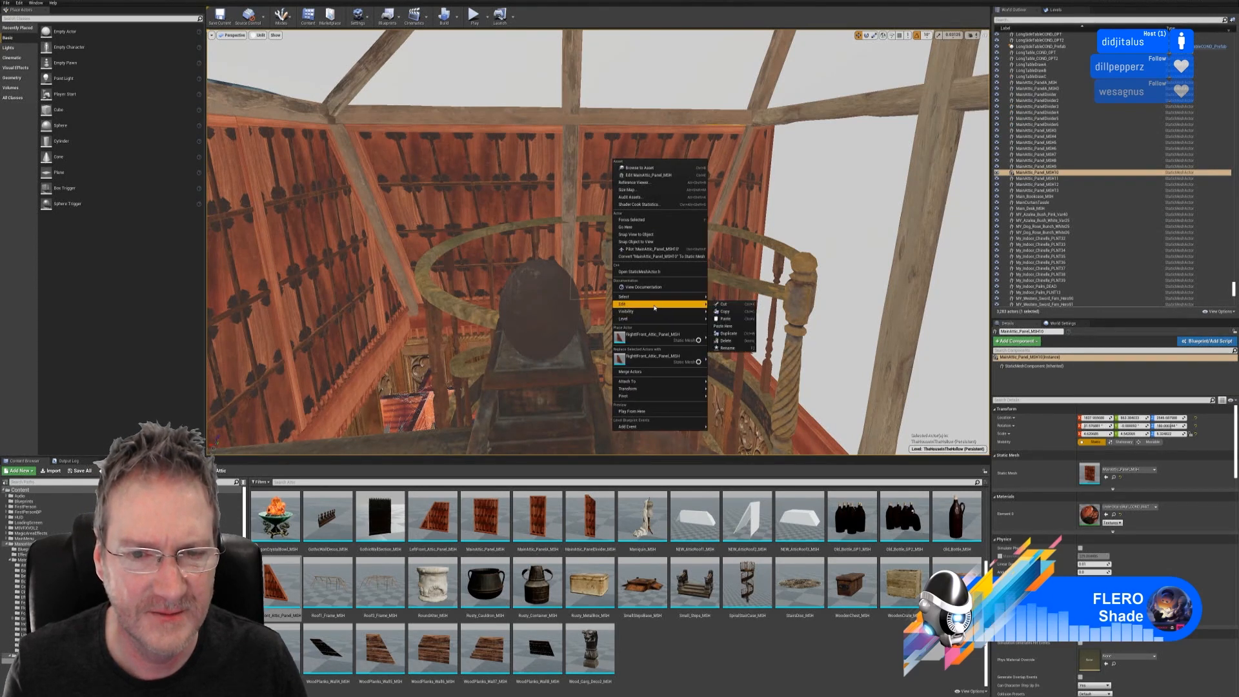
left_click(740, 333)
right_click_drag(503, 226, 546, 247)
key("a")
left_click_drag(461, 214, 584, 268)
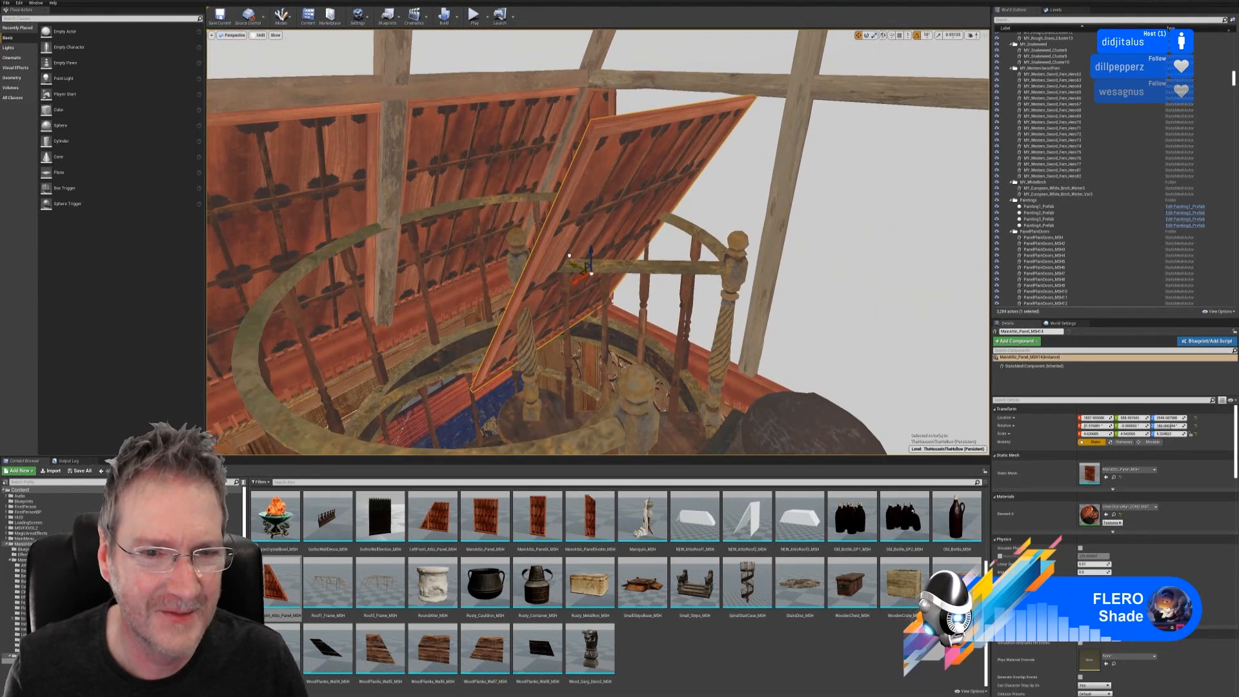
- Rotate the duplicated MainAttic panel until it stands vertically and parallel to the open wall
left_click(867, 36)
mouse_move(594, 287)
left_mouse_down()
mouse_move(591, 277)
mouse_move(603, 276)
left_mouse_up()
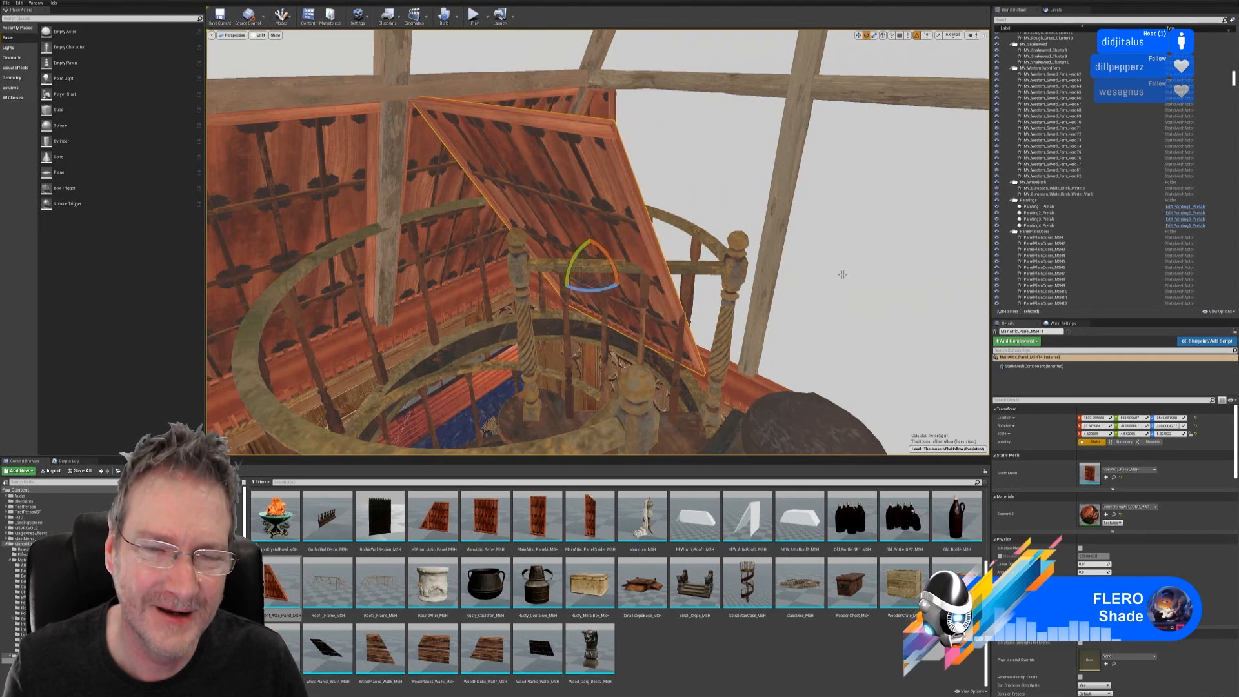
right_click_drag(841, 274, 712, 257)
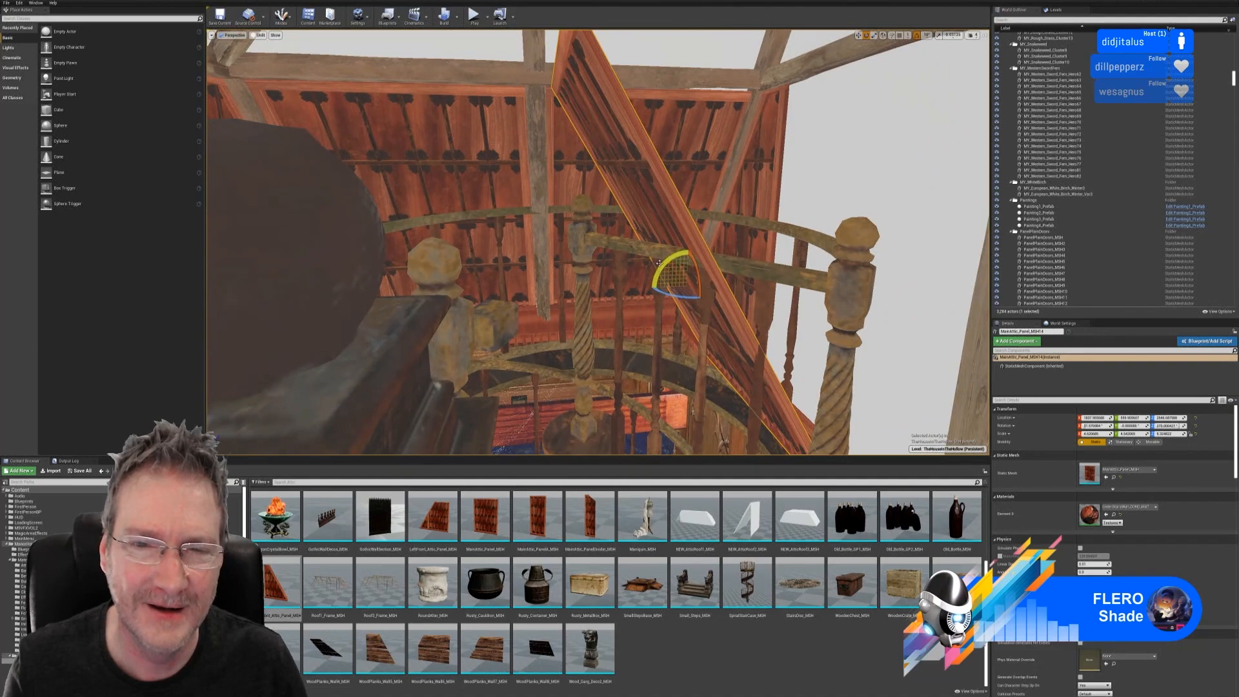
left_click_drag(662, 263, 672, 251)
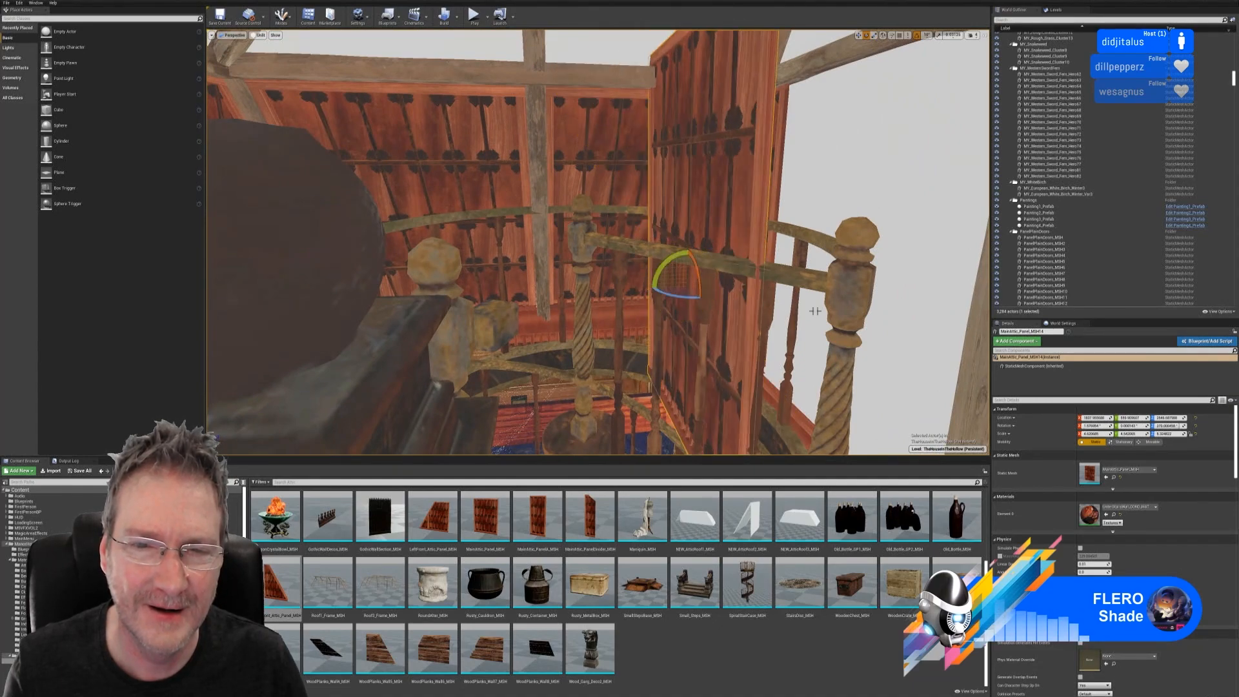
right_click_drag(673, 250, 535, 265)
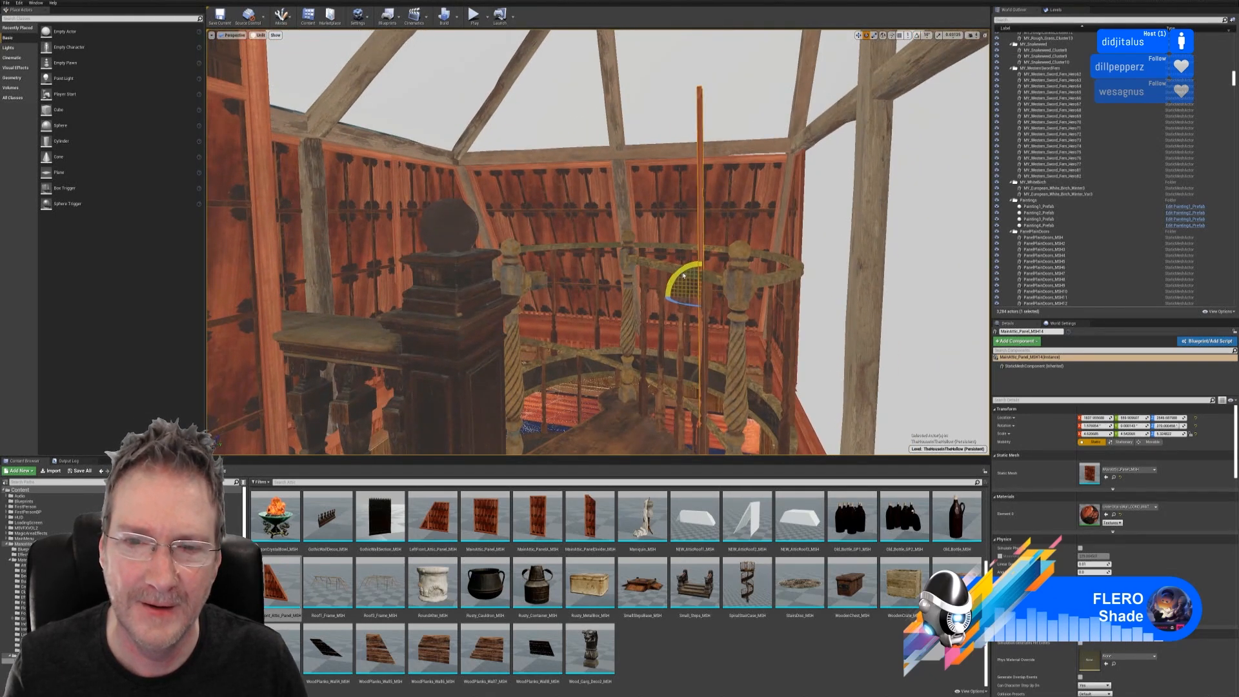
left_click_drag(676, 274, 681, 269)
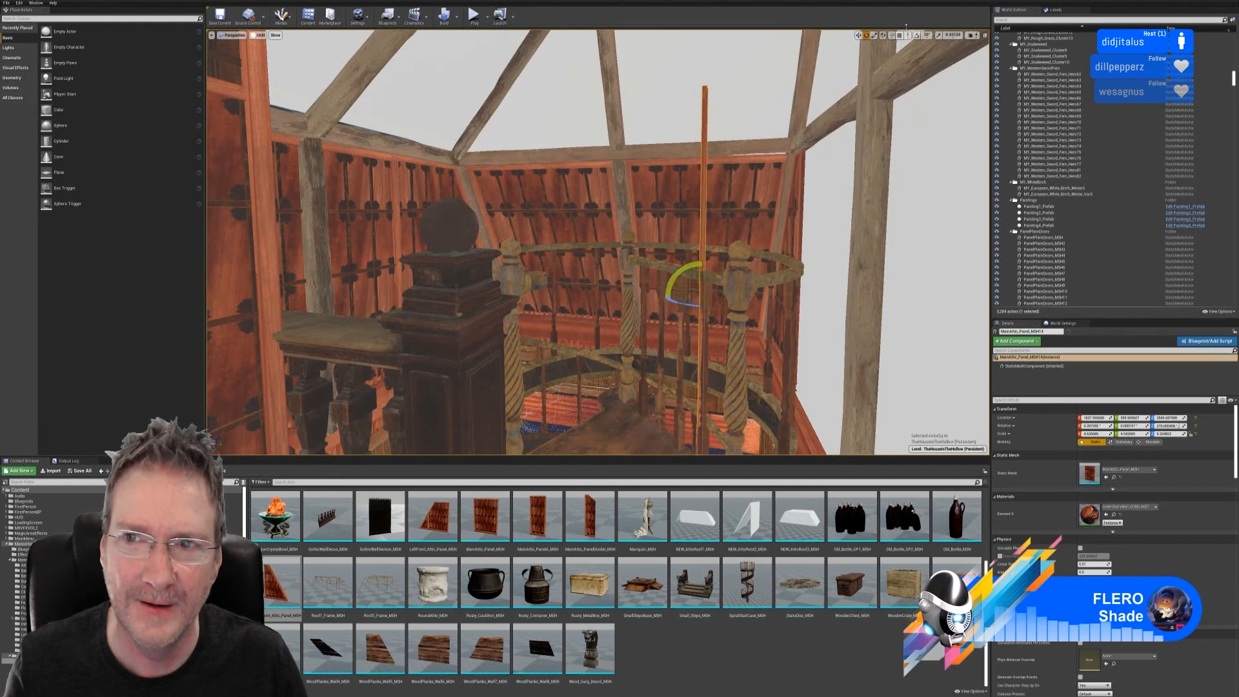
left_click(917, 36)
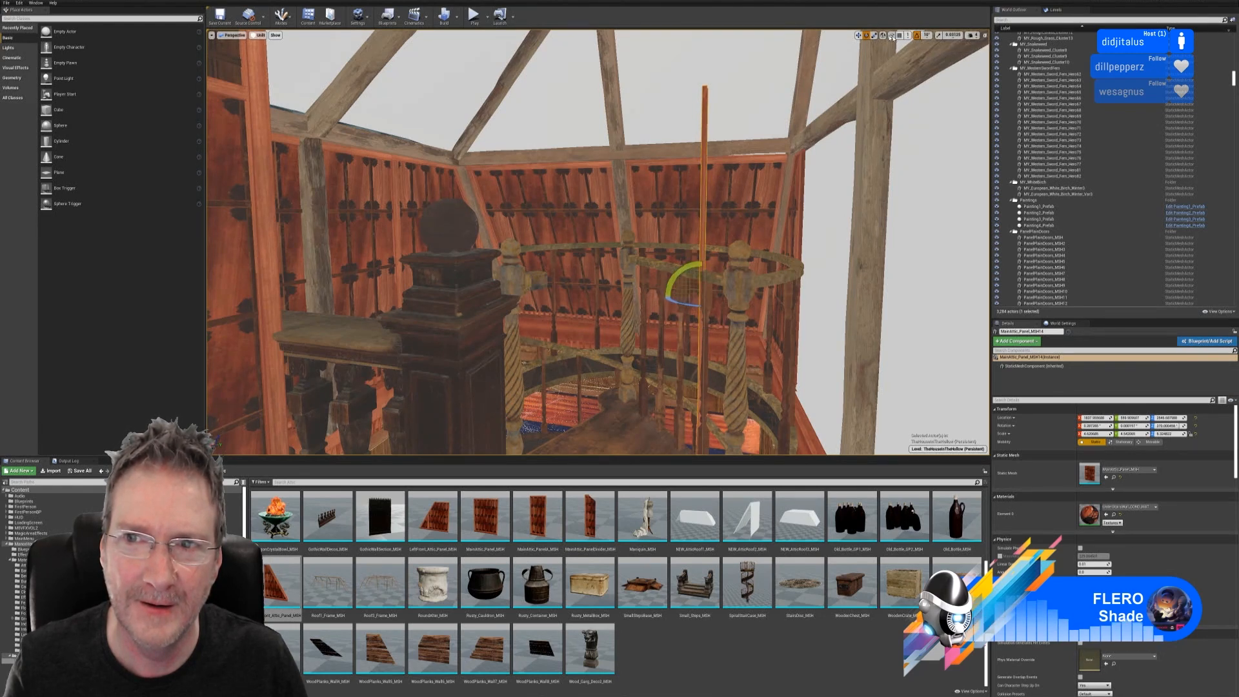
- Move the duplicated MainAttic panel into the open wall next to the RightFront corner panel
left_click(858, 35)
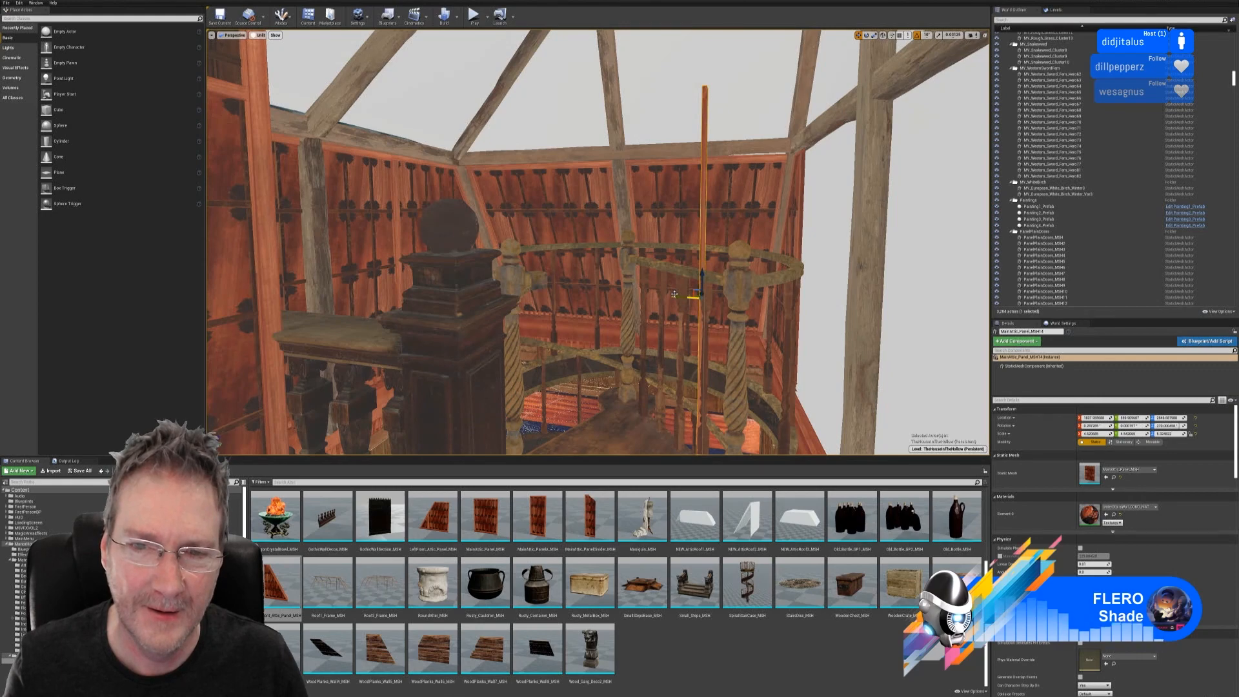
left_click_drag(673, 294, 788, 293)
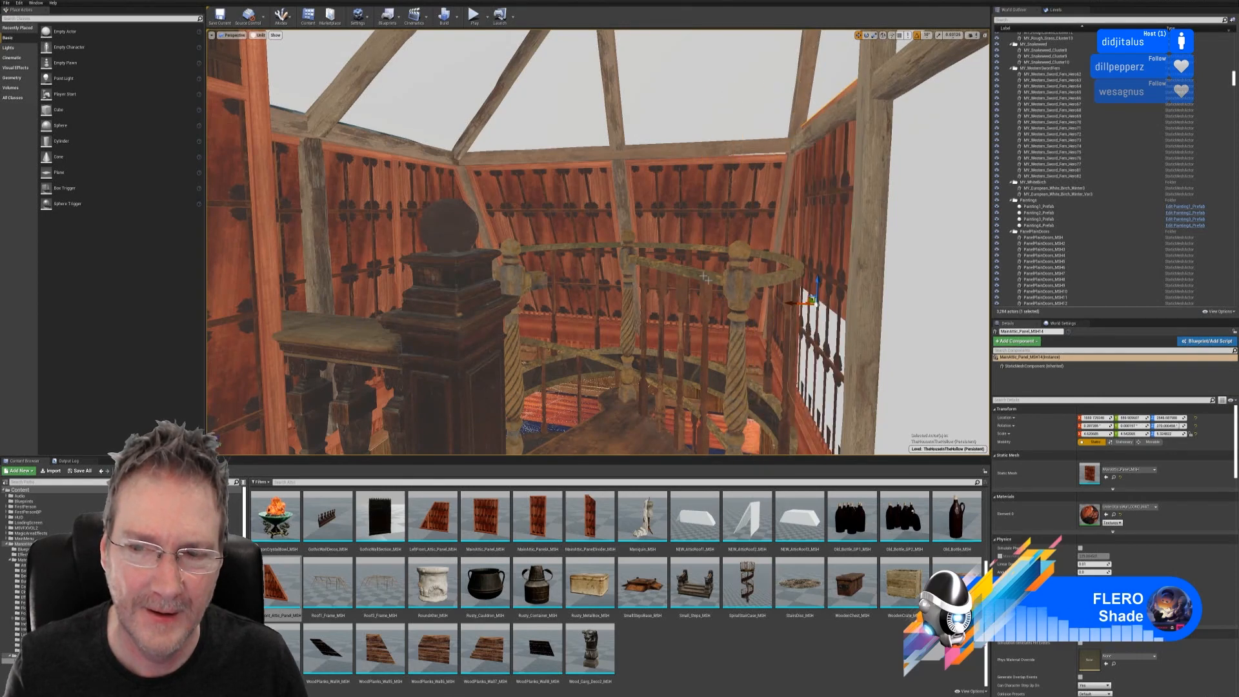
right_click_drag(706, 277, 728, 261)
left_click_drag(509, 287, 549, 291)
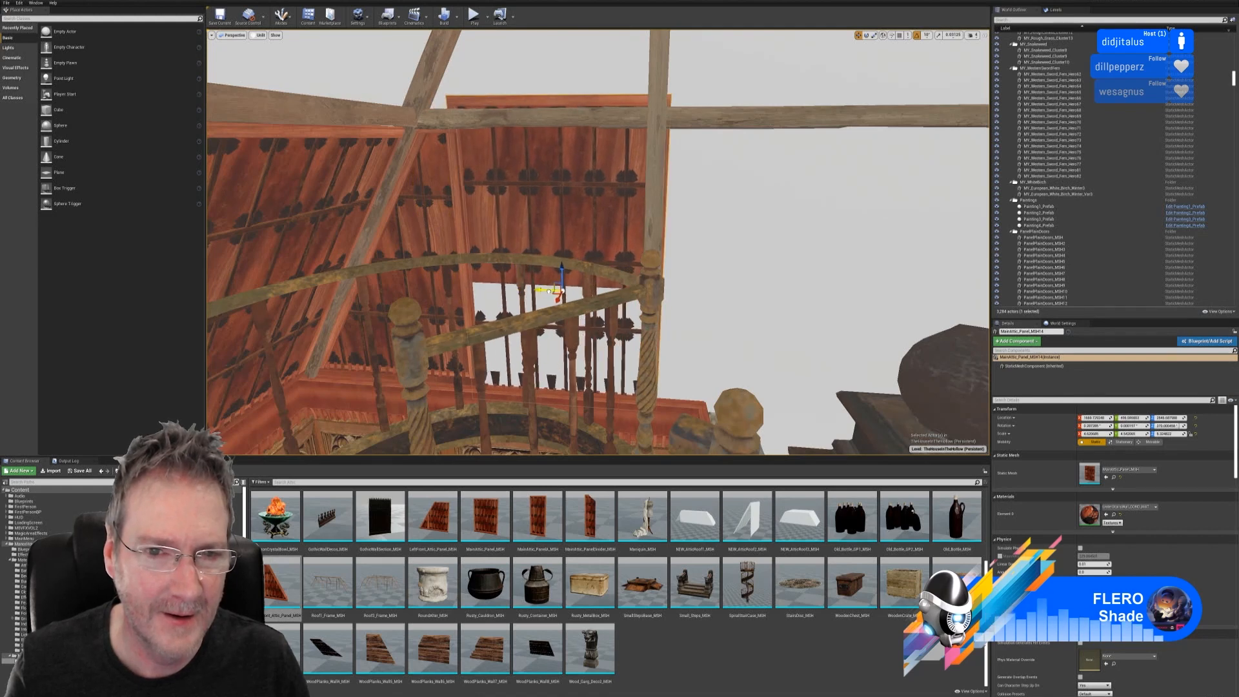
- Narrow and shorten the MainAttic panel copy and reposition it to fit between the corner panel, vertical post and horizontal beam
left_click(874, 36)
left_click_drag(582, 291, 571, 291)
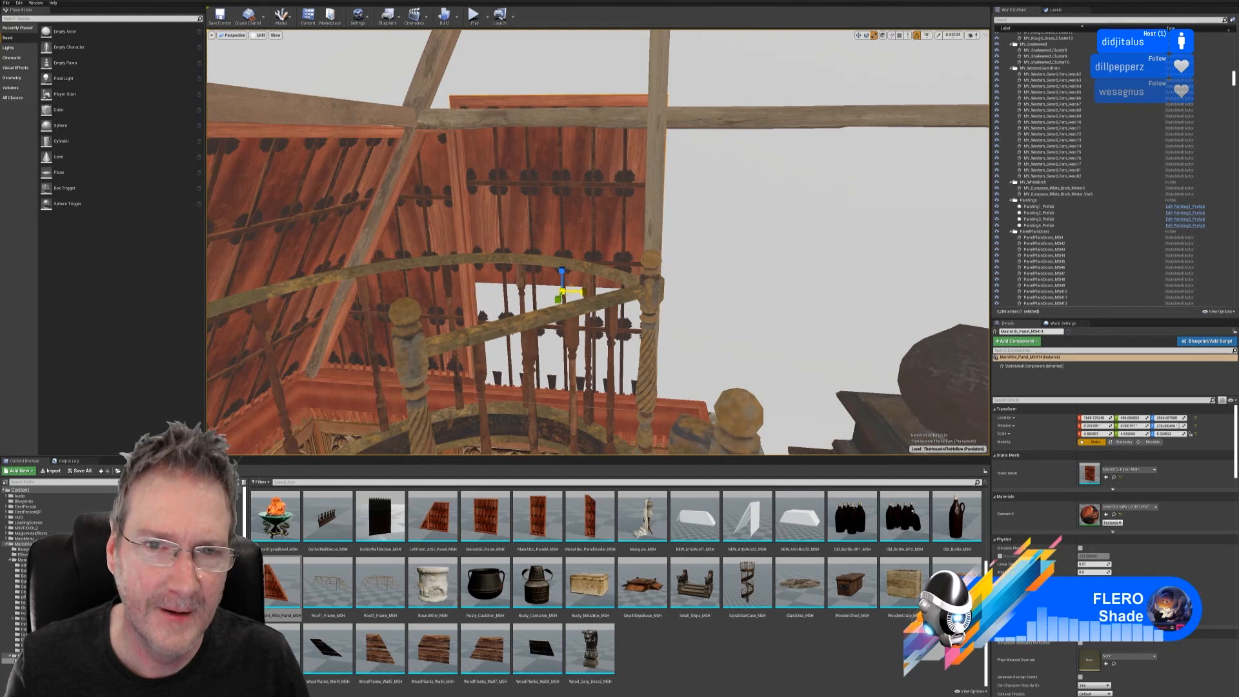
left_click(858, 36)
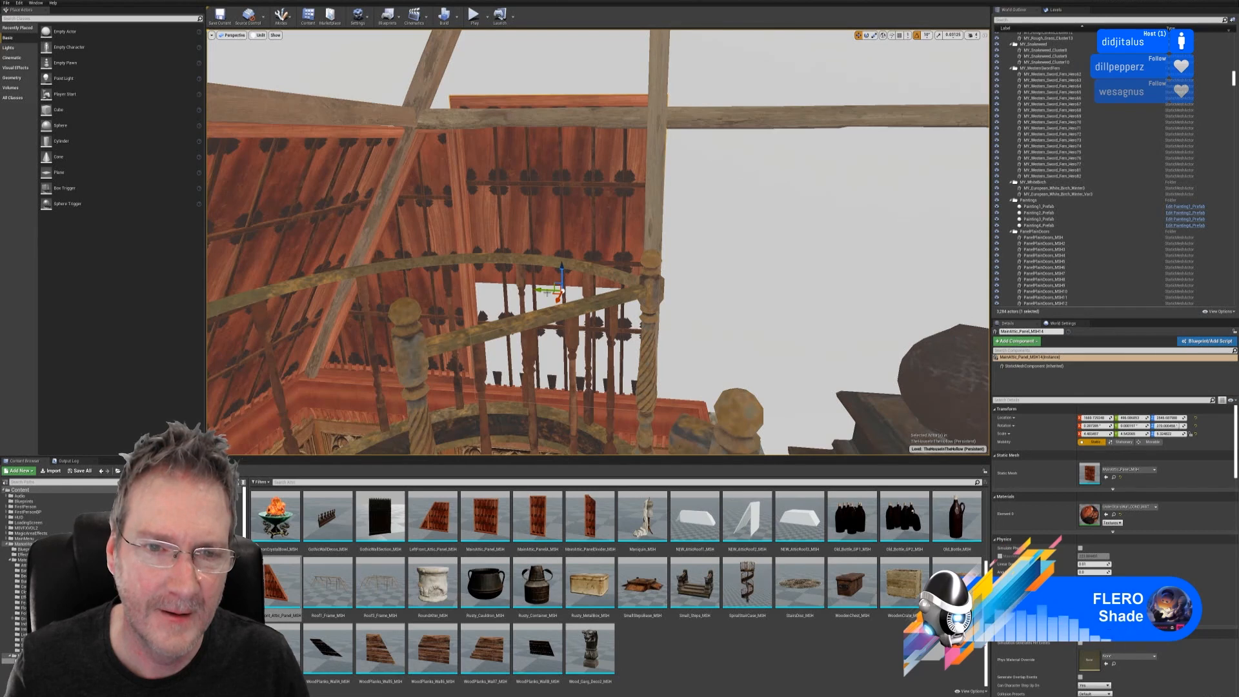
left_click_drag(542, 290, 564, 267)
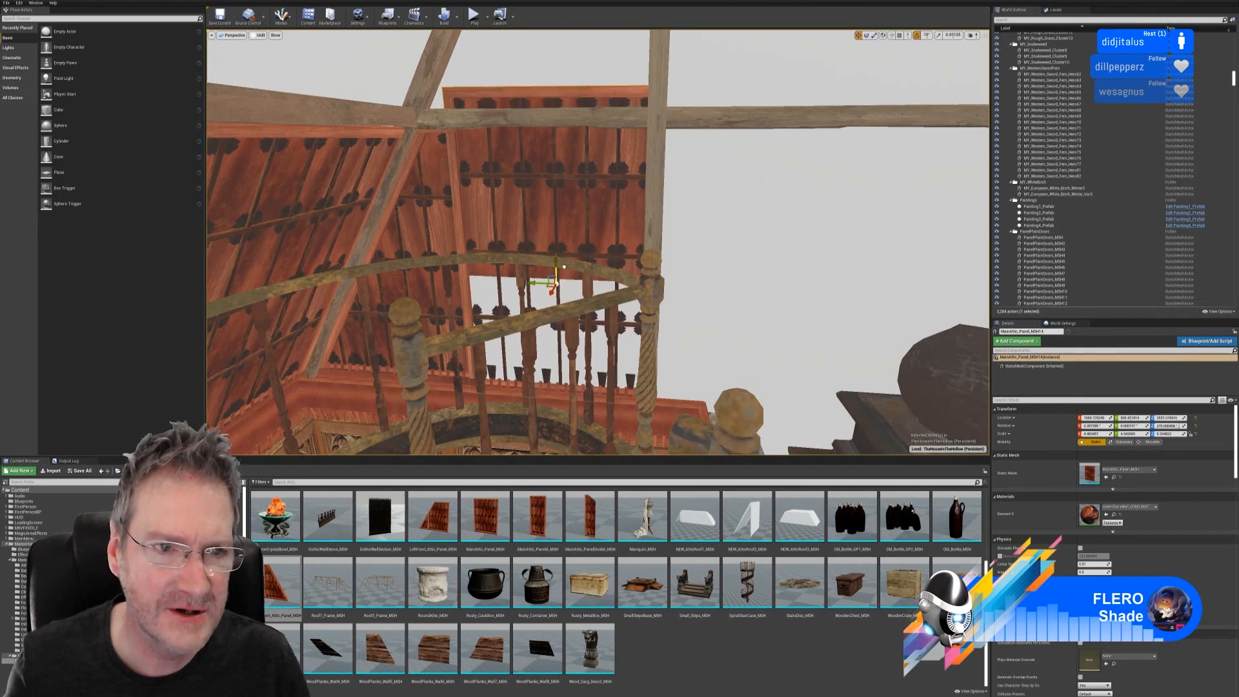
left_click(874, 35)
left_click_drag(566, 263, 556, 268)
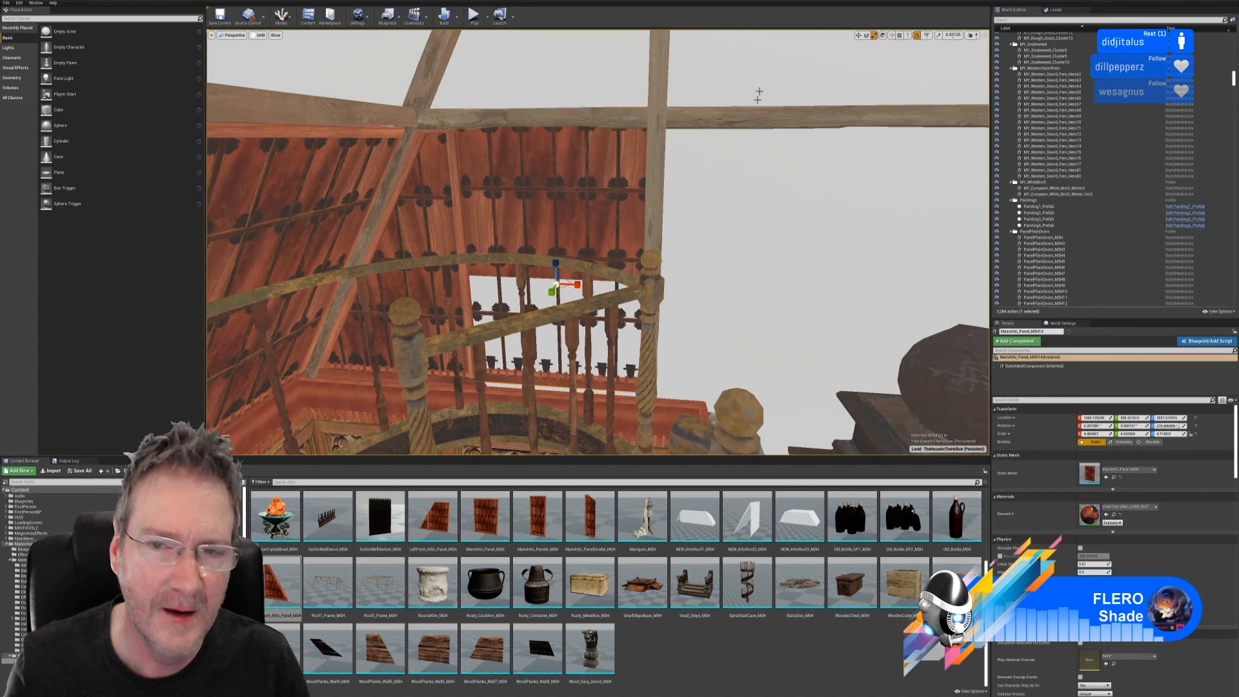
- Lower the MainAttic panel copy slightly beneath the horizontal beam and fine-tune its height
left_click(858, 35)
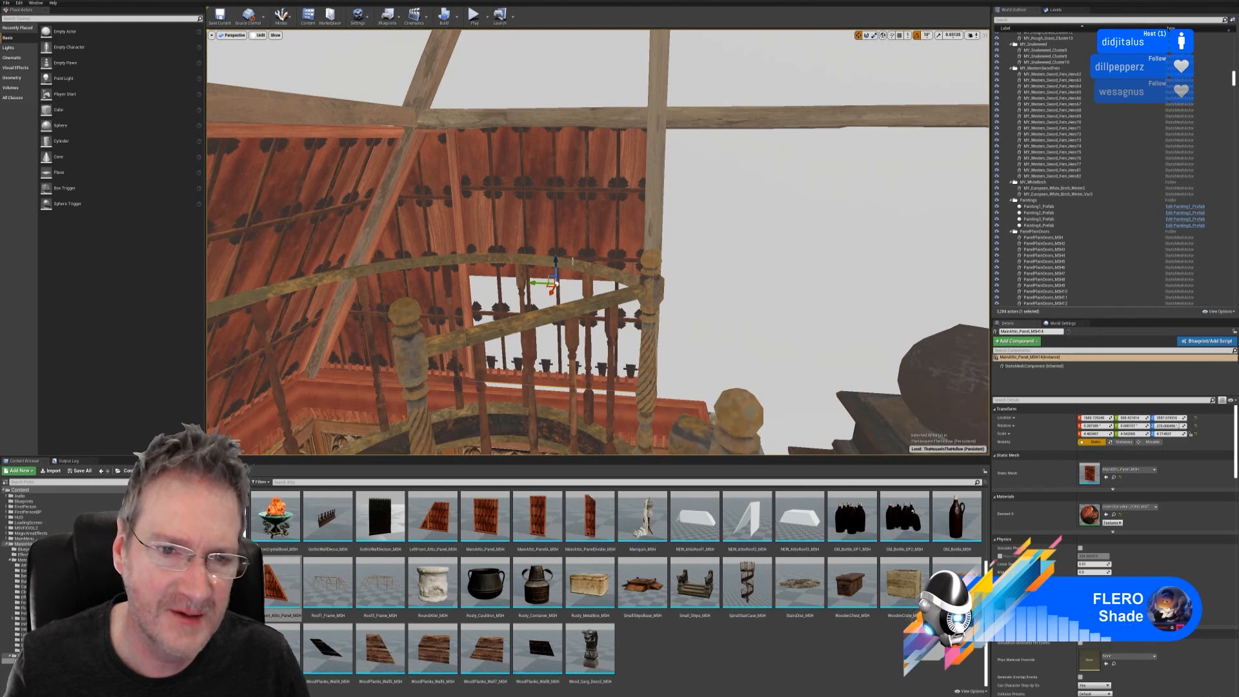
left_click_drag(556, 265, 554, 272)
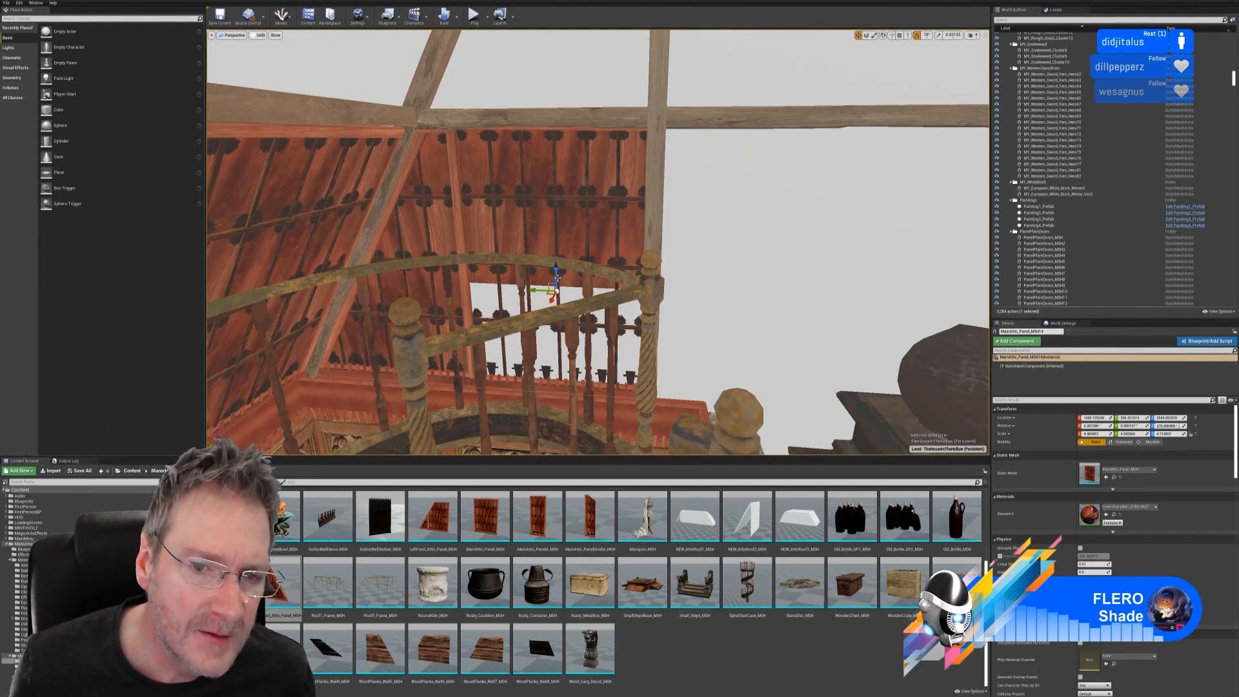
left_click_drag(556, 269, 555, 274)
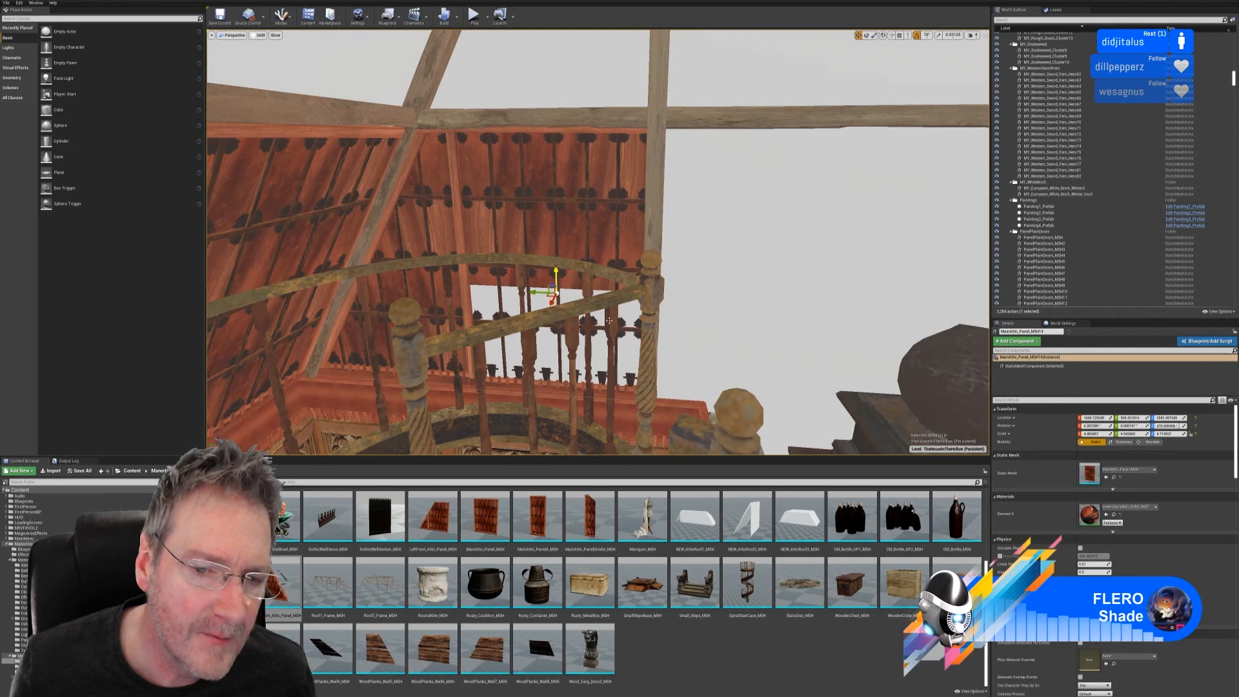
right_click_drag(609, 320, 558, 326)
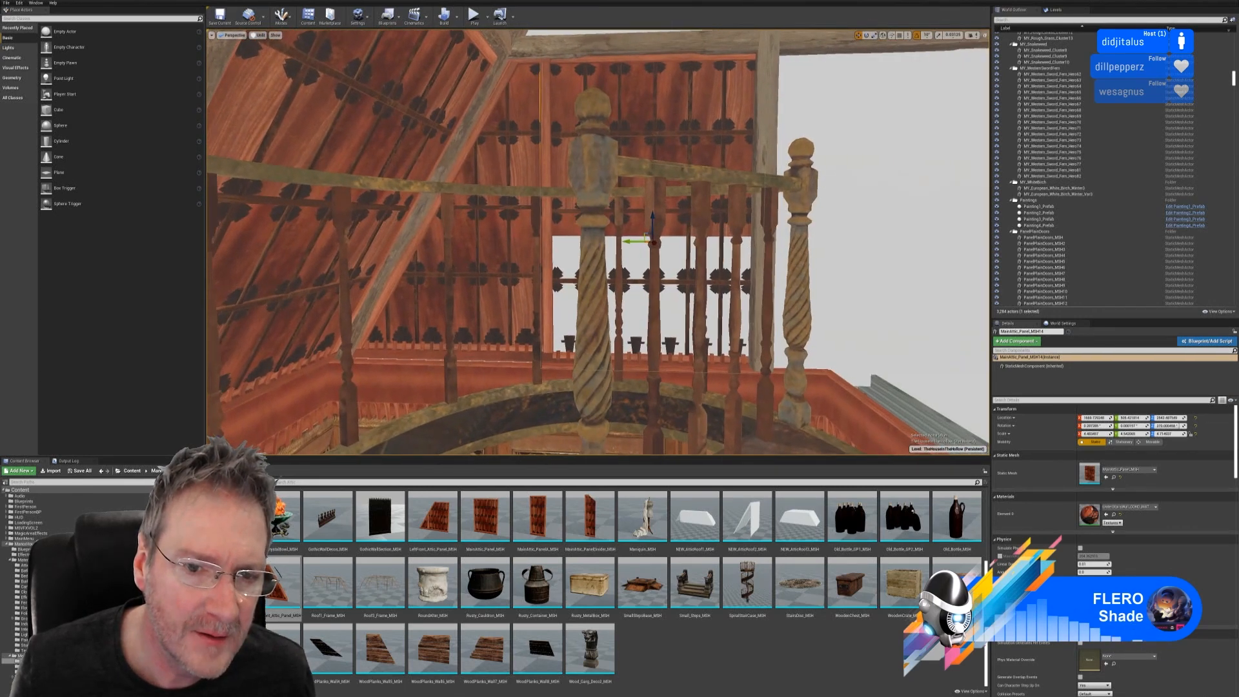
left_click(874, 36)
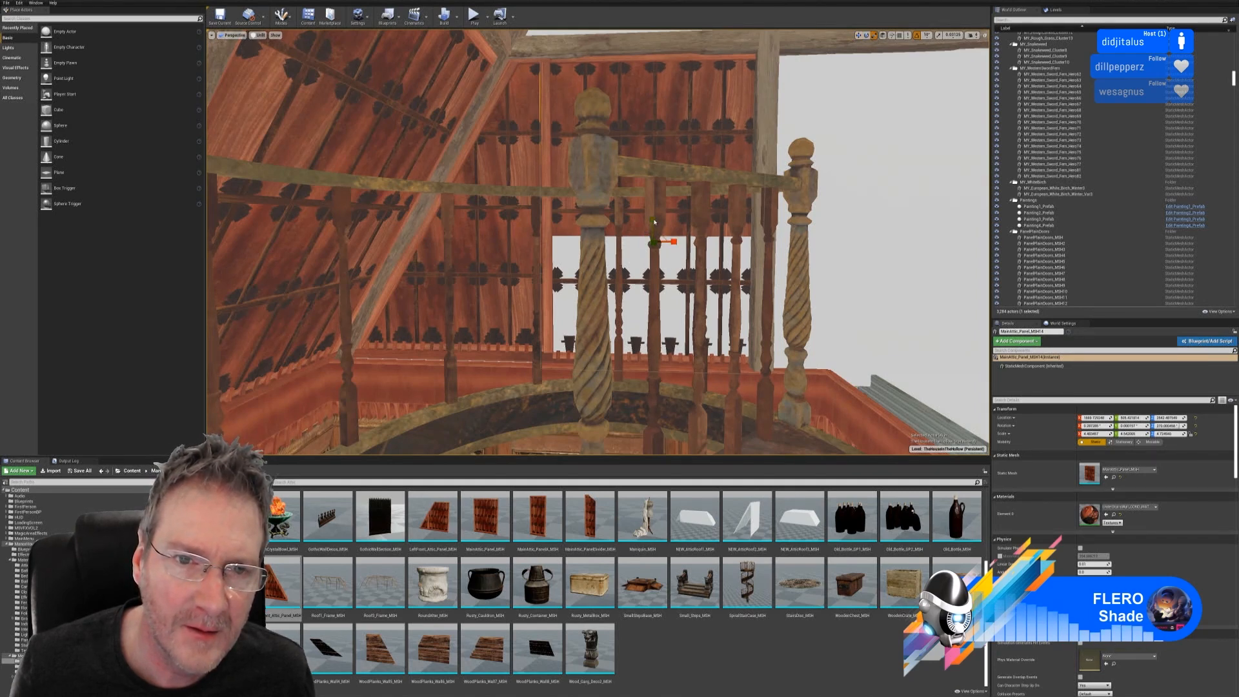
left_click_drag(653, 223, 653, 226)
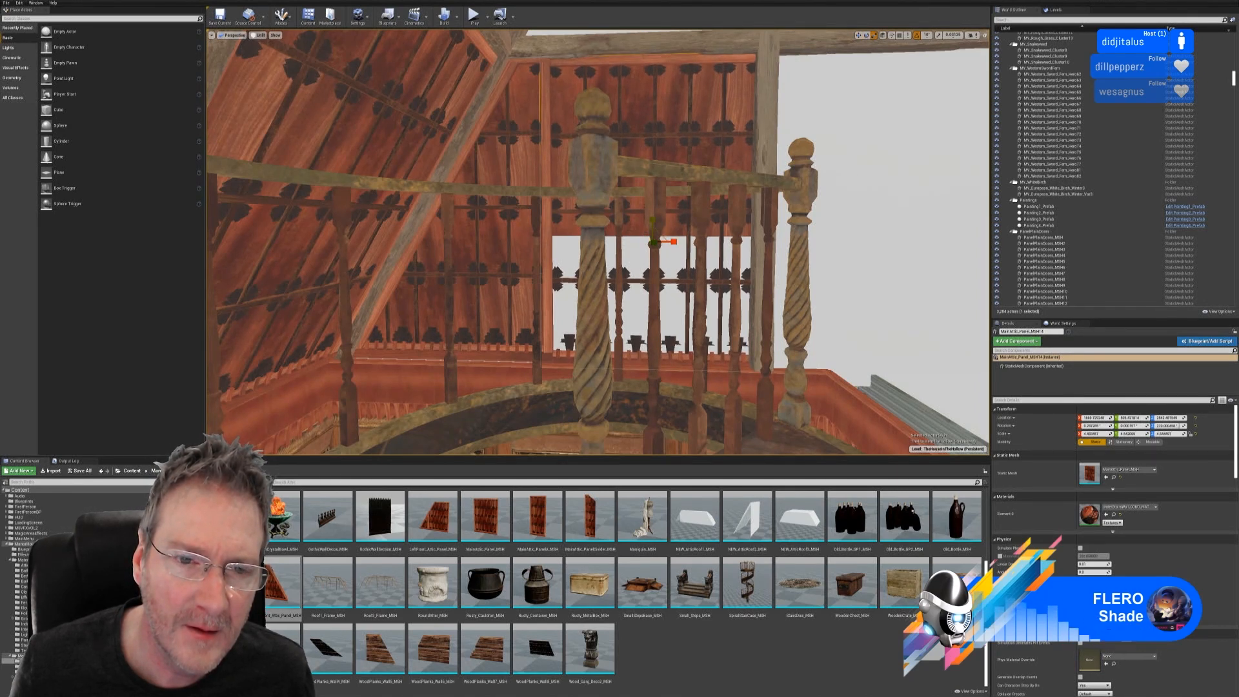
left_click(860, 36)
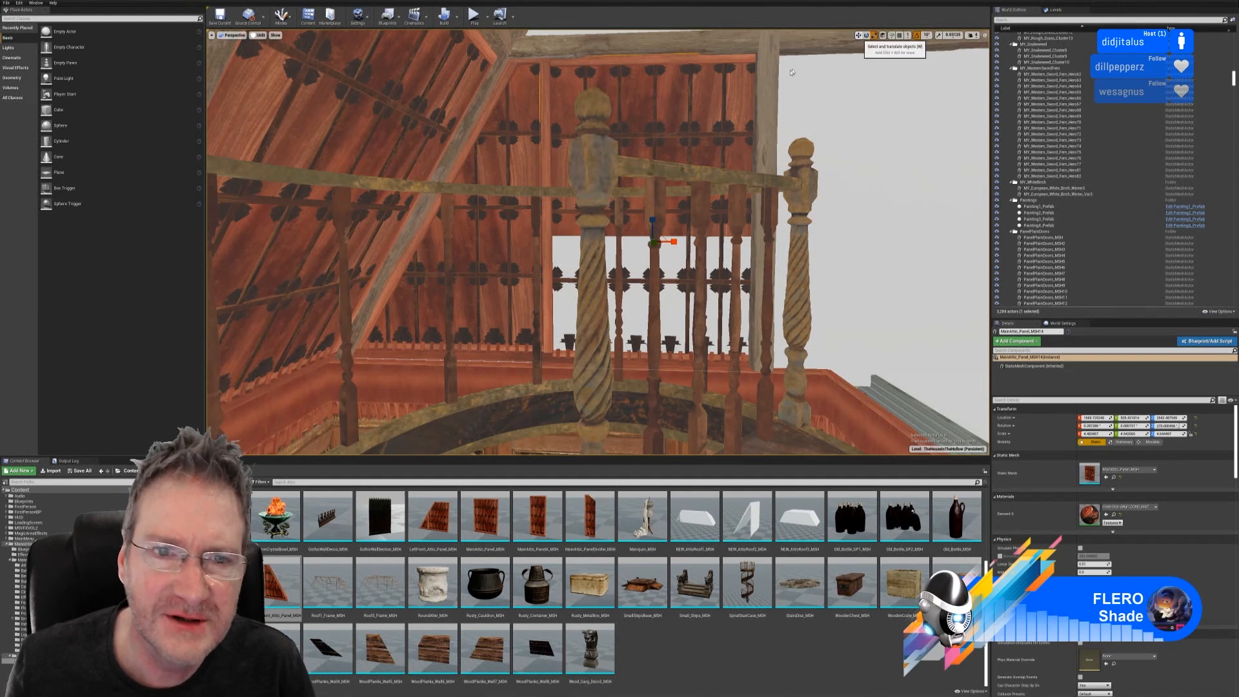
- Copy the Z scale of the adjacent RightFront corner panel onto the MainAttic panel copy and nudge the copy vertically into line
left_click(510, 237)
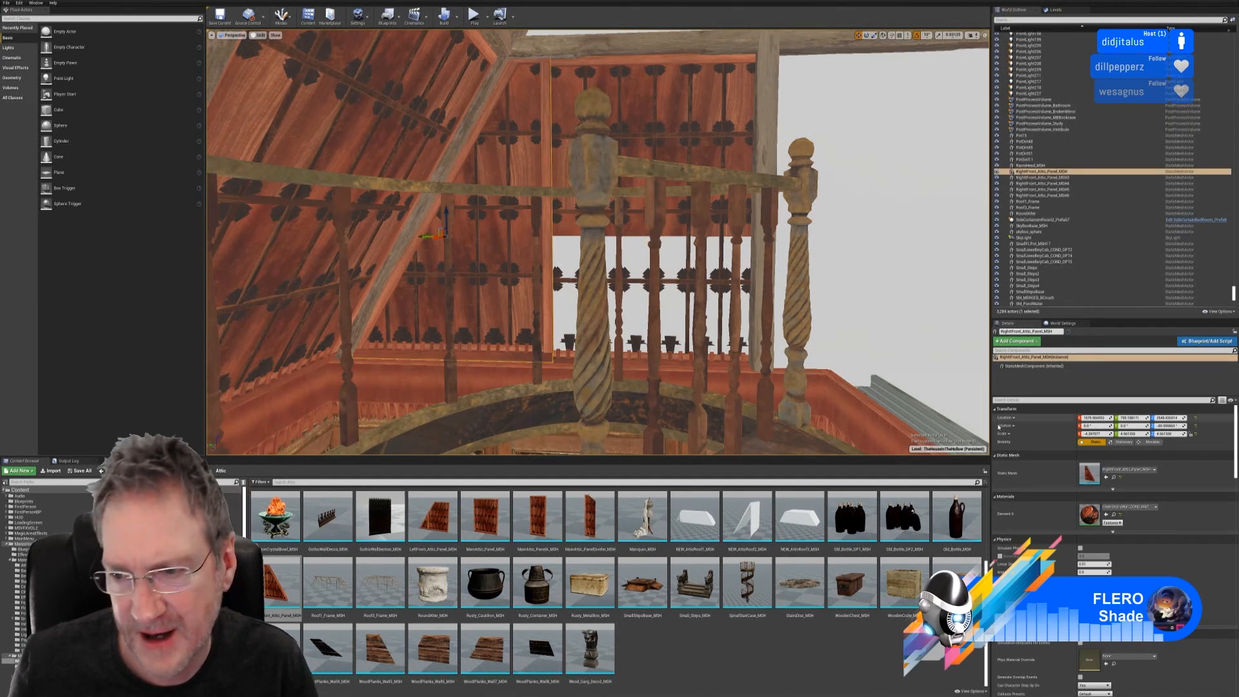
left_click(1166, 433)
key("ctrl+c")
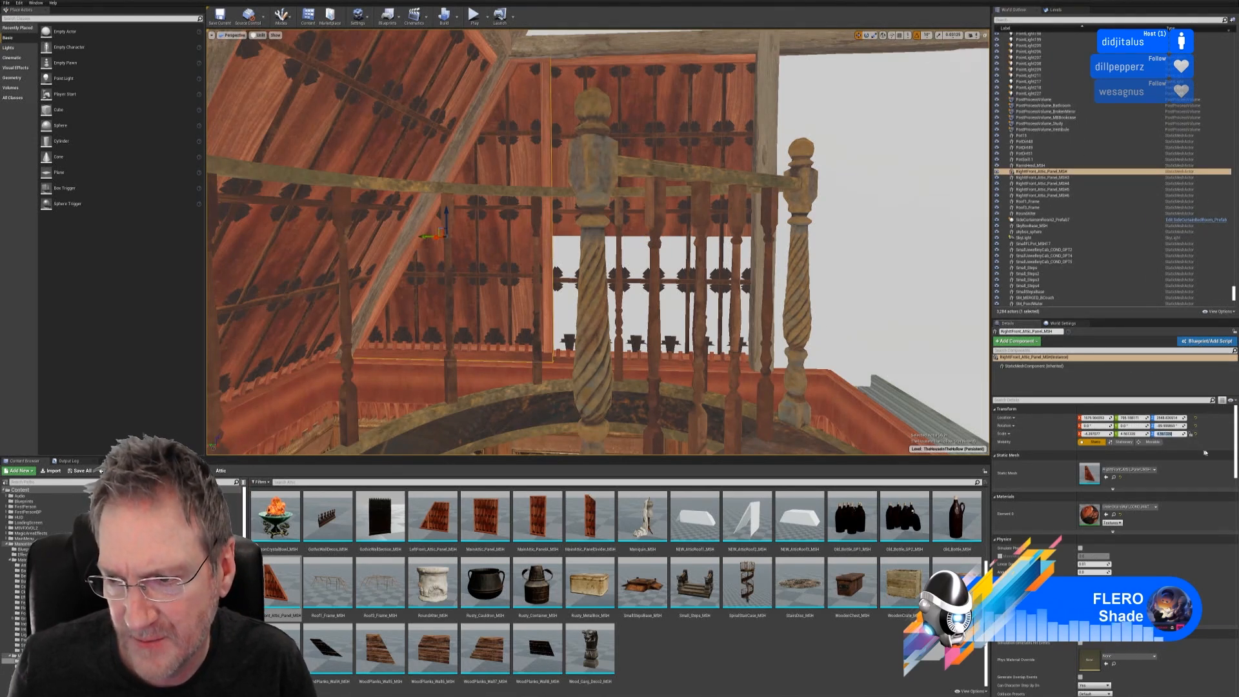
left_click(684, 152)
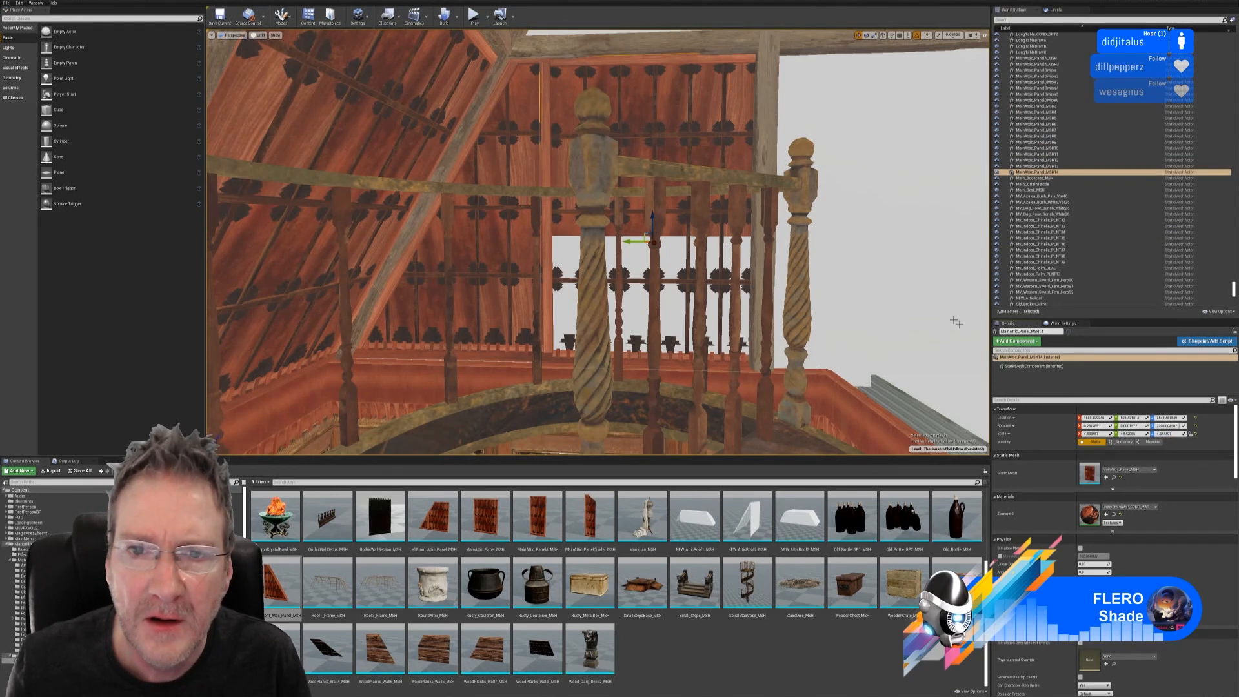
left_click(1167, 434)
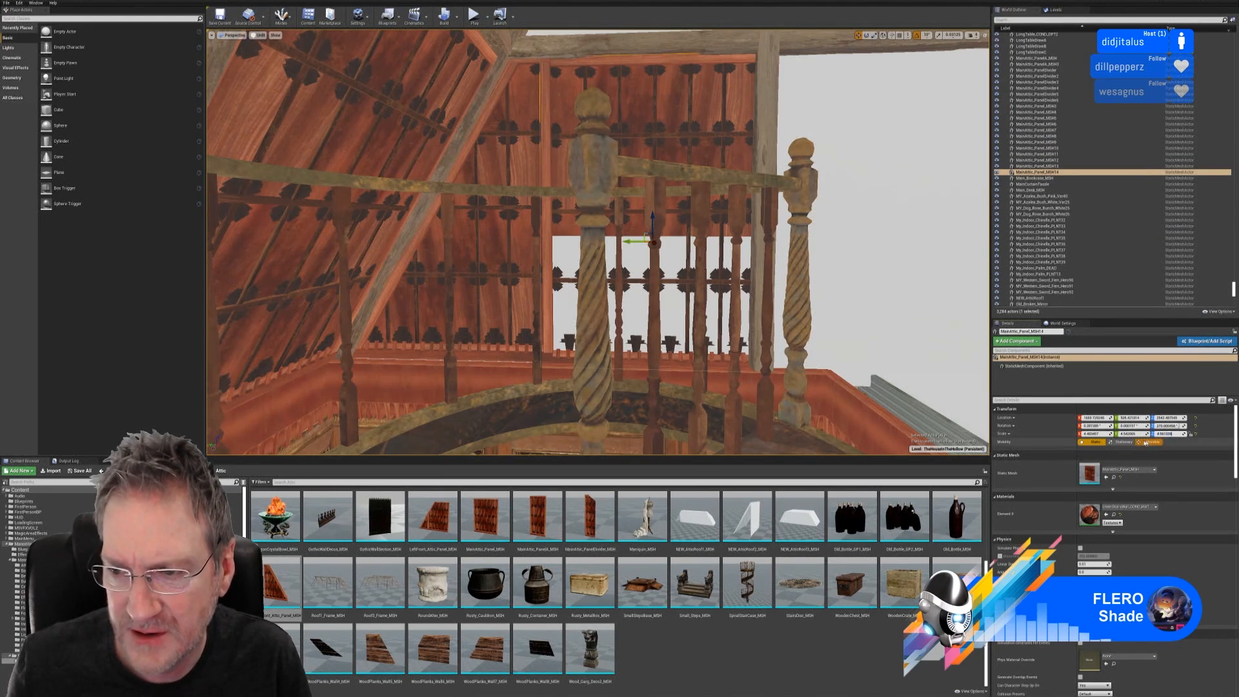
key("ctrl+v")
left_click(1130, 435)
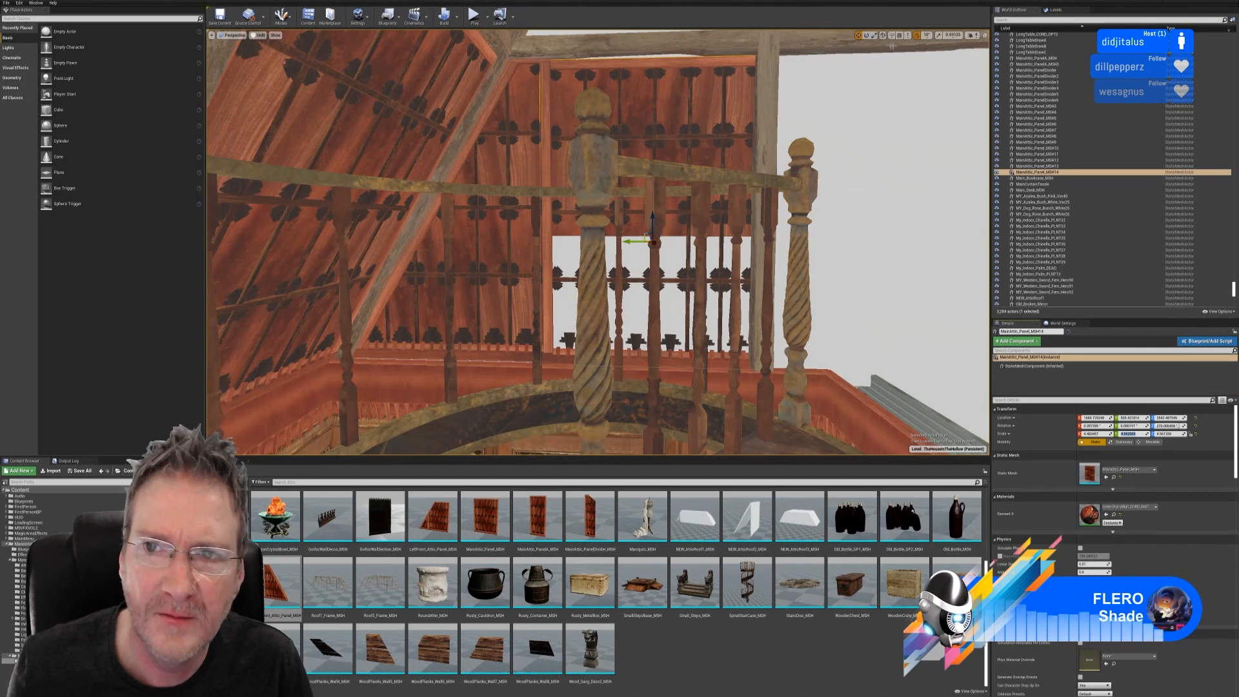
left_click_drag(651, 226, 678, 225)
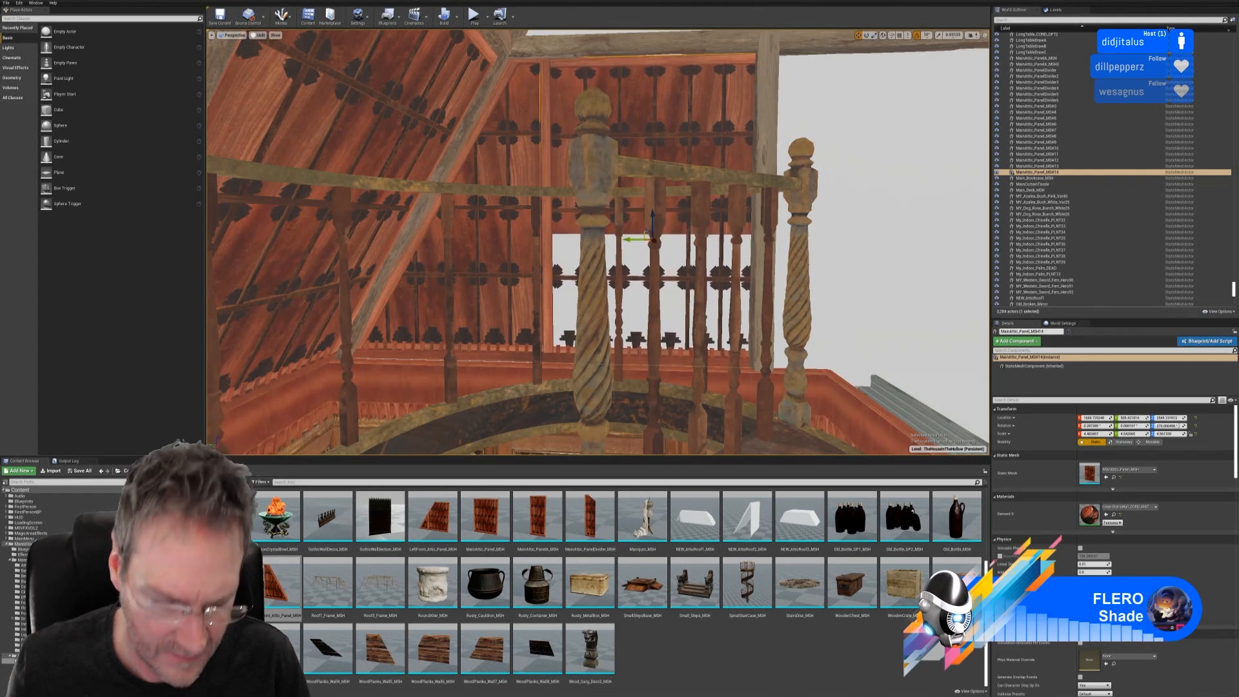
key("Escape")
- Correct the tilt of the MainAttic panel copy and shift it perpendicular to the wall to close the gap behind the staircase
right_click_drag(678, 224, 886, 213)
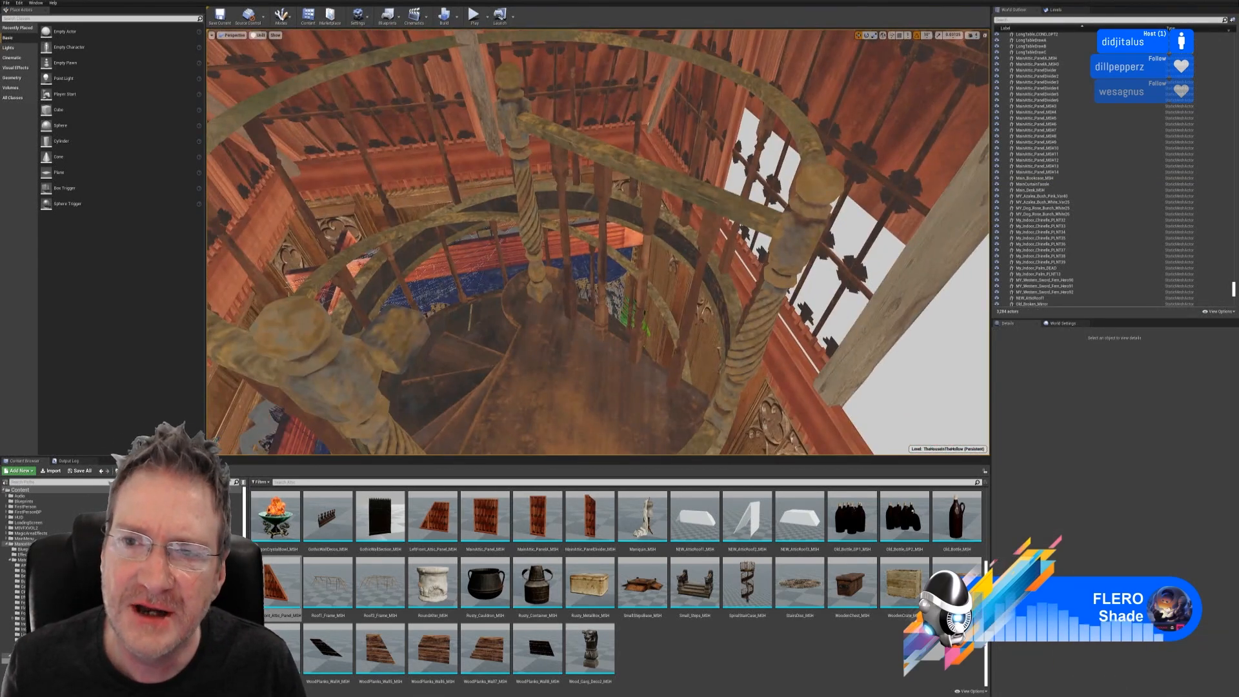
left_click(853, 268)
right_click_drag(853, 268, 903, 245)
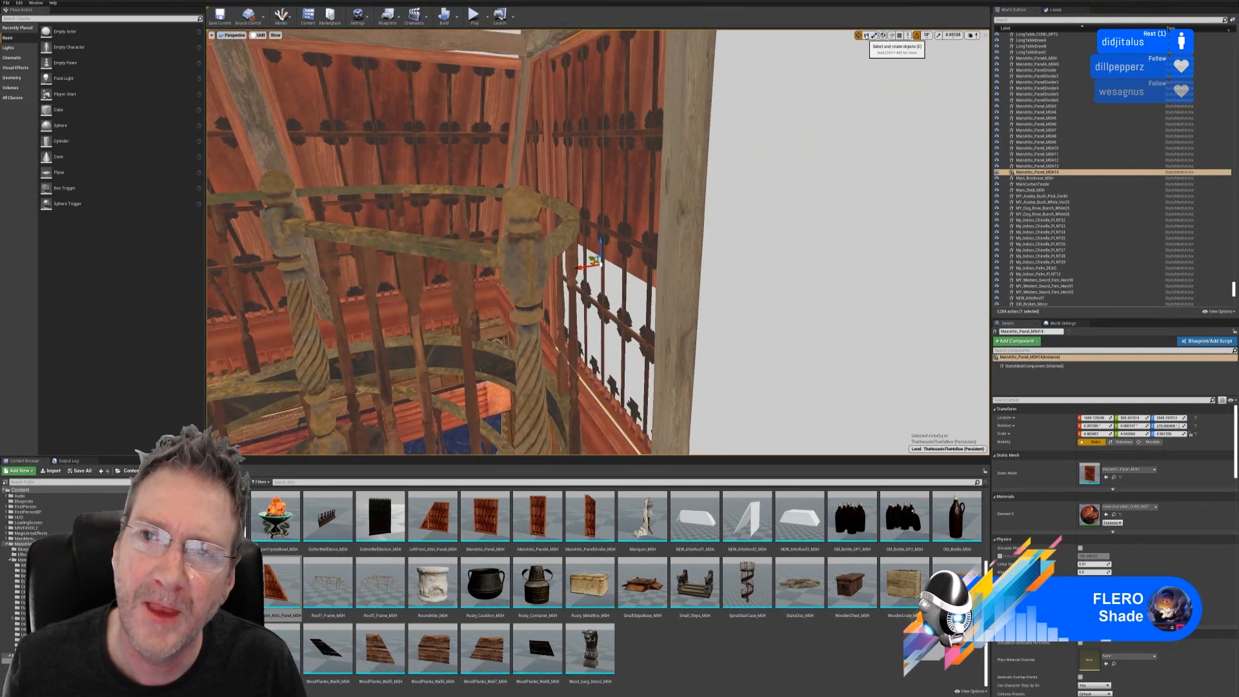
left_click(867, 36)
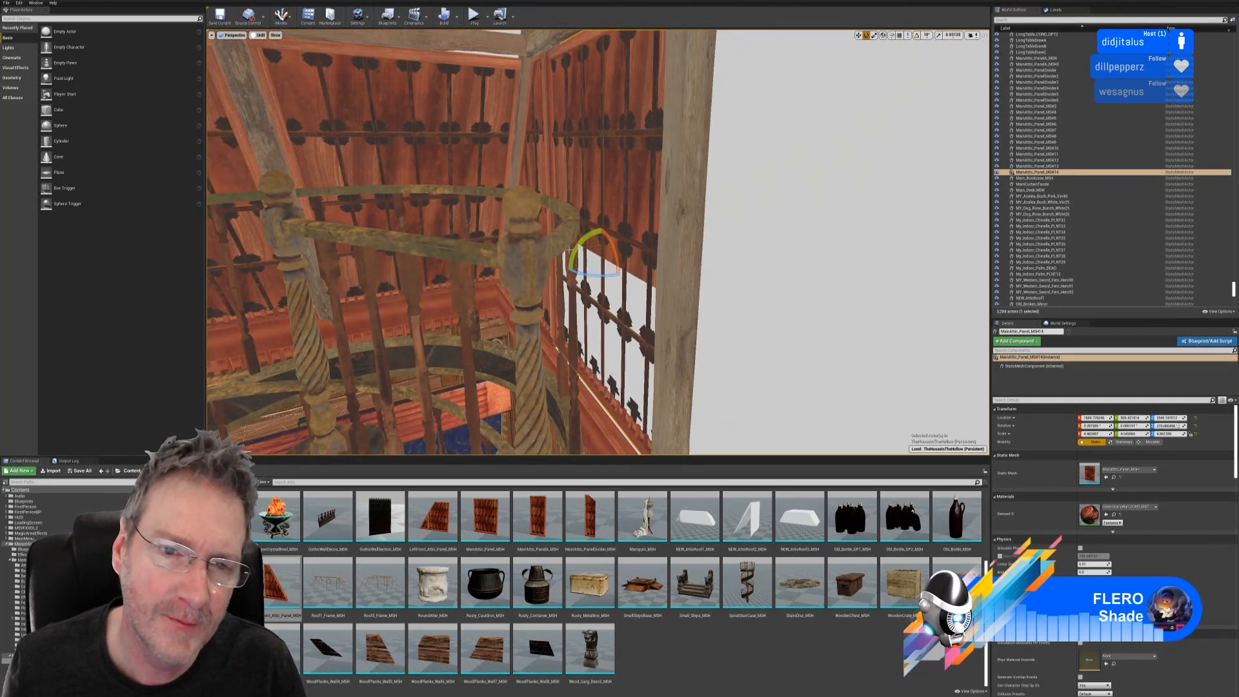
left_click_drag(569, 251, 582, 245)
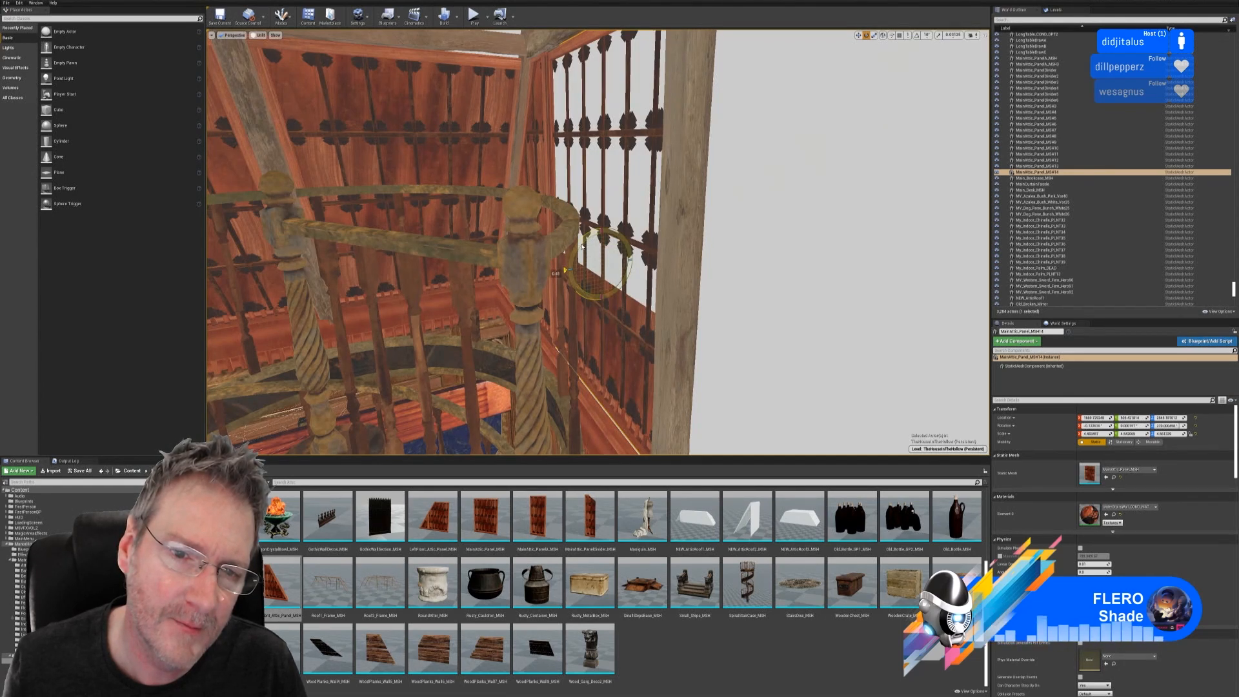
left_click_drag(581, 246, 576, 249)
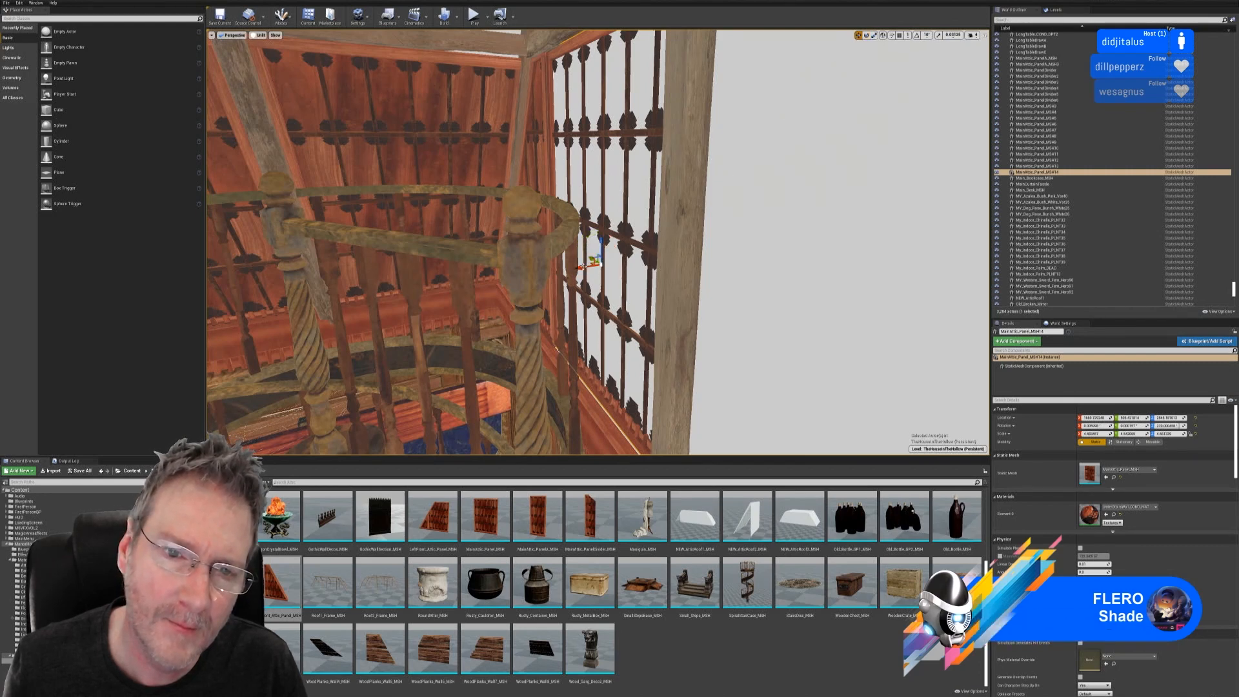
left_click_drag(581, 266, 576, 270)
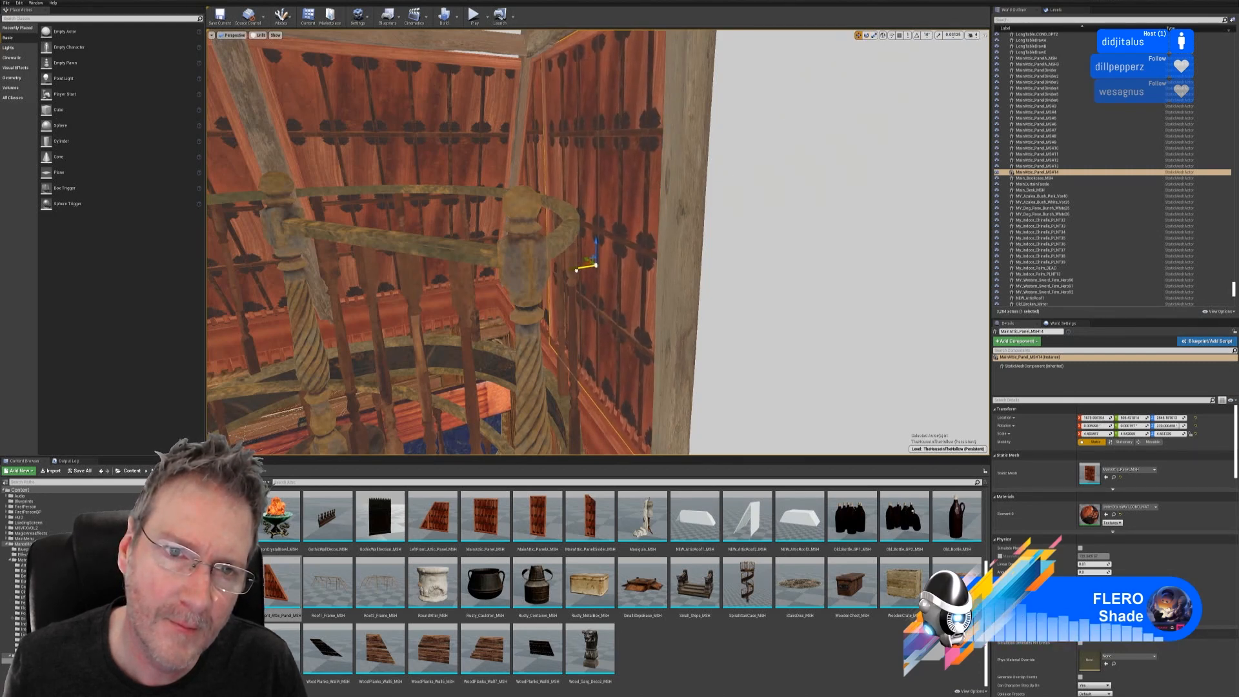
- Examine the fitted panels behind the staircase and the open wall bays beside them
key("Escape")
key("s")
right_click_drag(631, 326, 635, 231)
key("w")
key("w")
key("s")
key("w")
key("s")
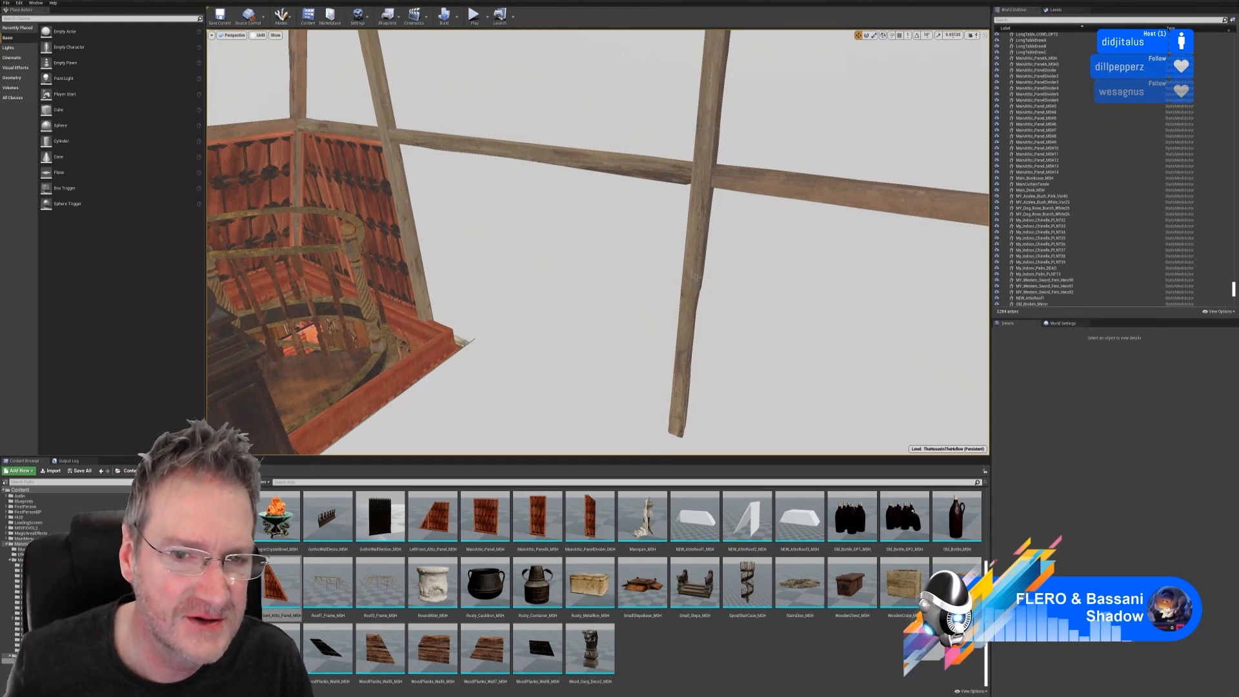
right_click_drag(492, 310, 470, 322)
right_click_drag(669, 261, 603, 245)
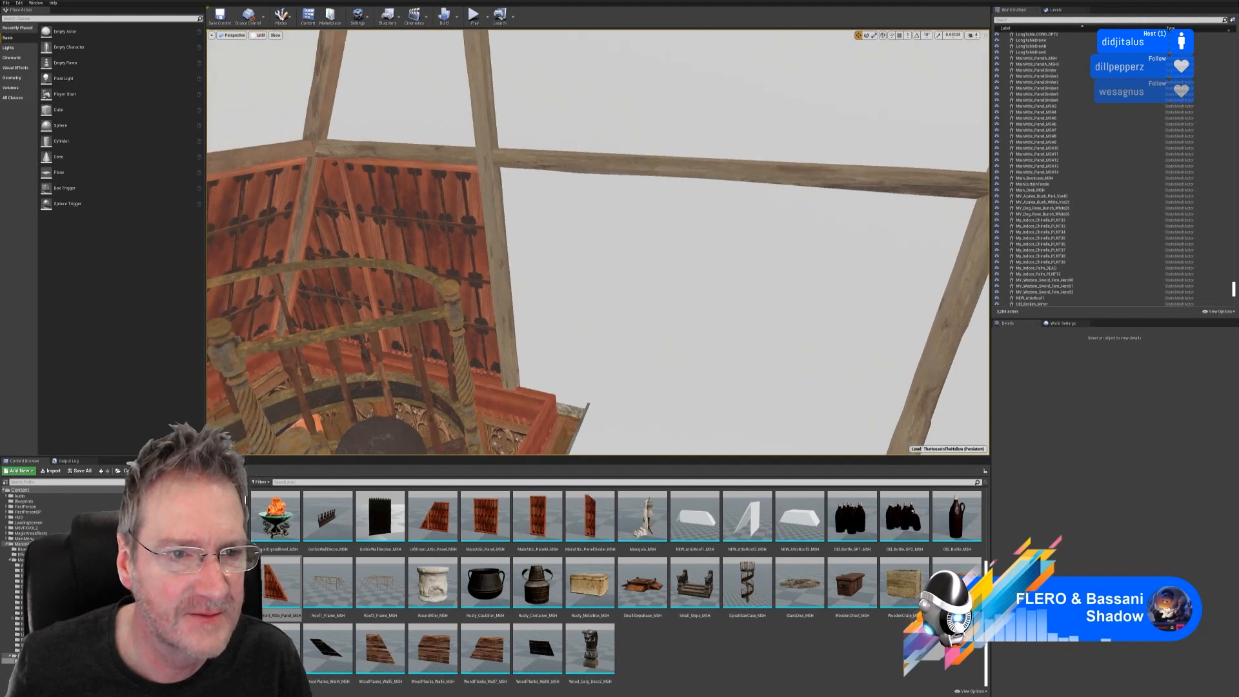
- Duplicate the fitted MainAttic panel and move the copy past the vertical post into the next open wall bay
left_click(456, 203)
right_click(455, 203)
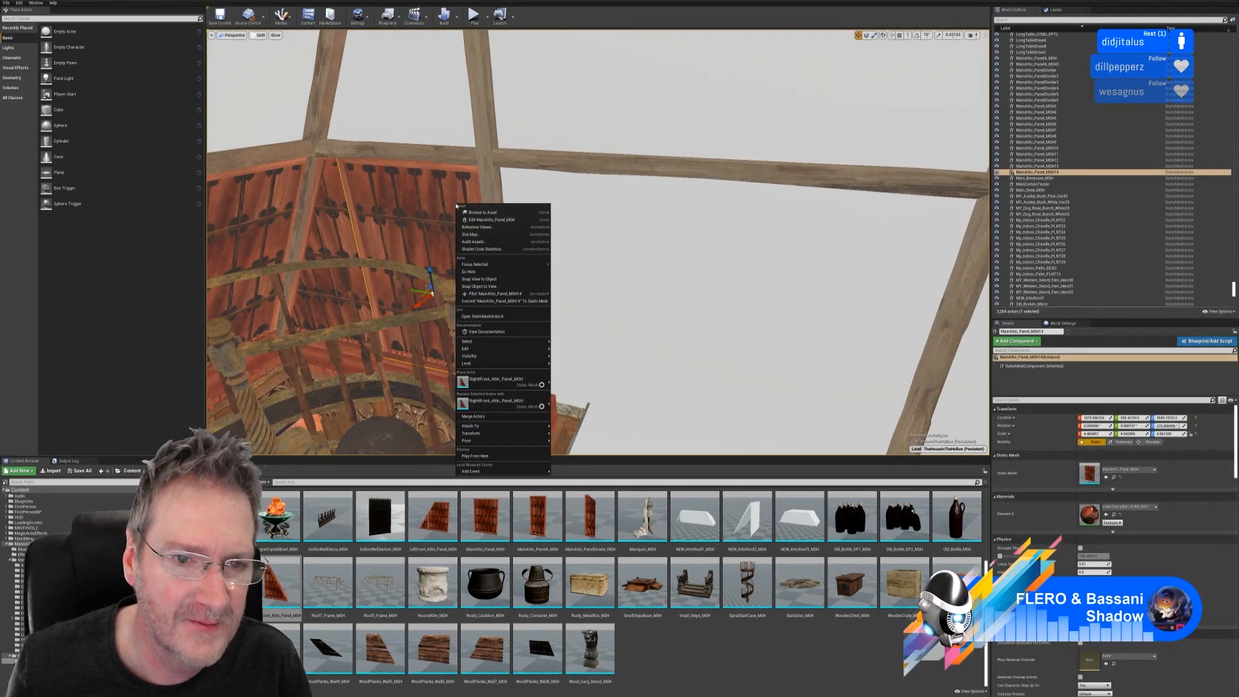
mouse_move(487, 350)
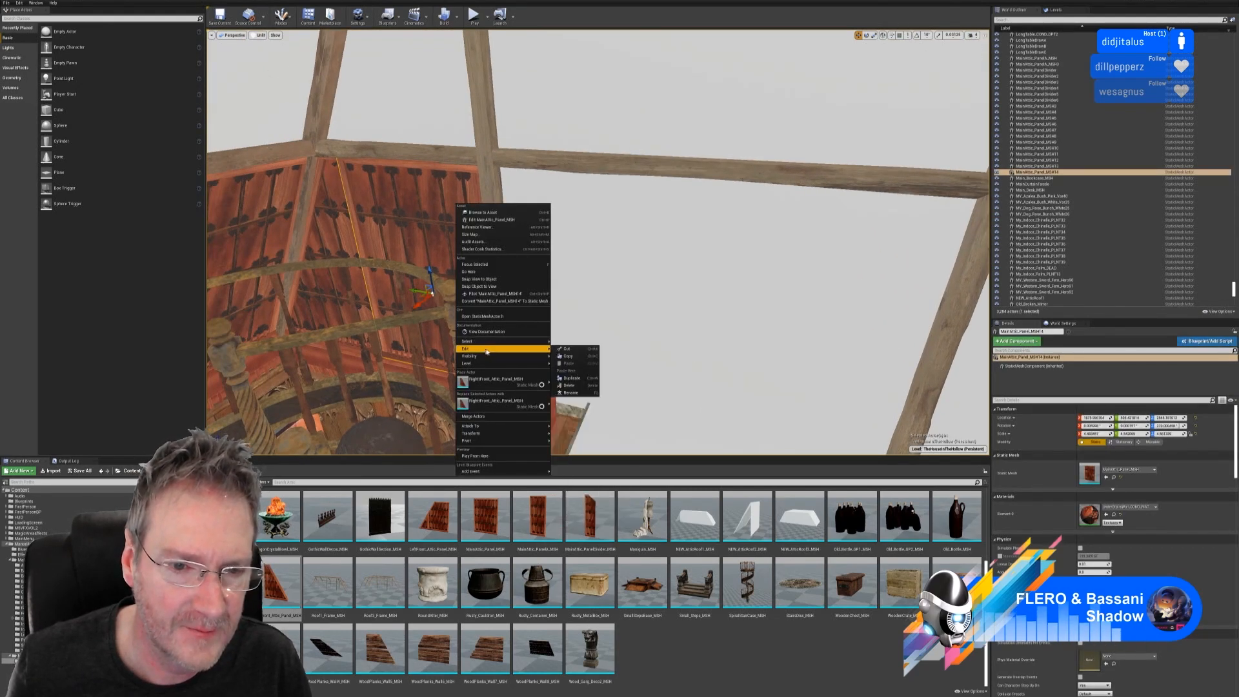
left_click(571, 377)
left_click_drag(413, 291, 573, 304)
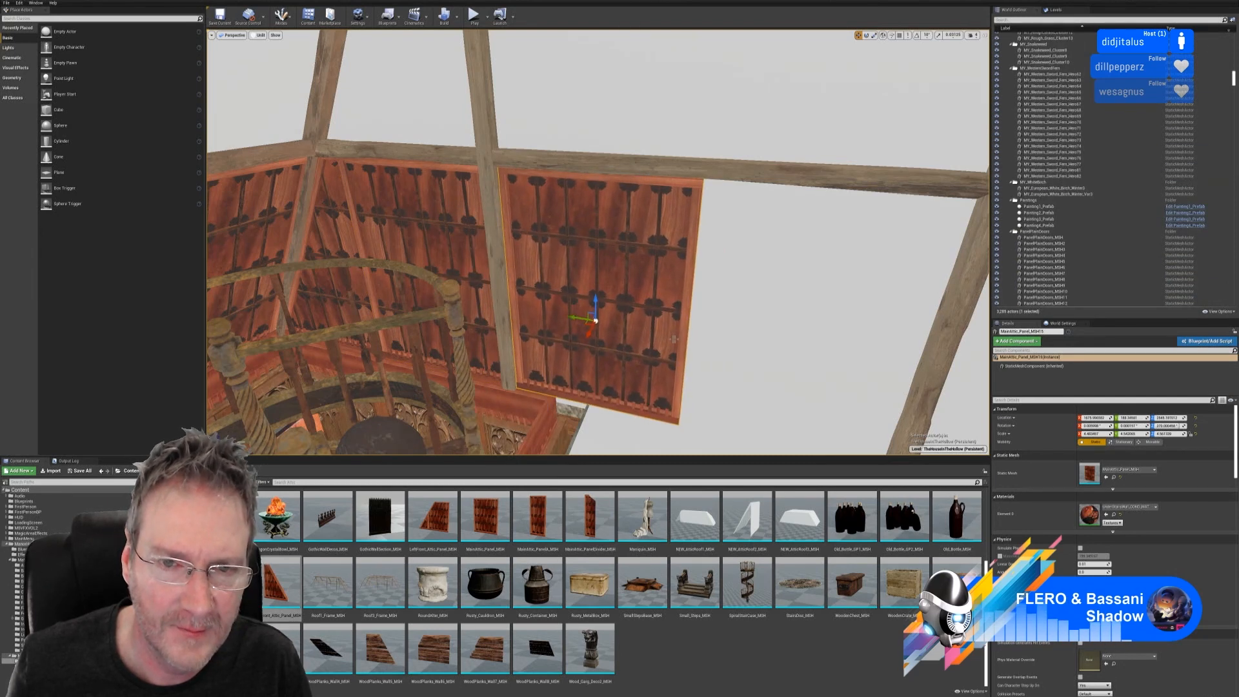
- Duplicate the panel in the open bay and move the copy alongside it to fill the space up to the next post
right_click_drag(674, 339, 679, 339)
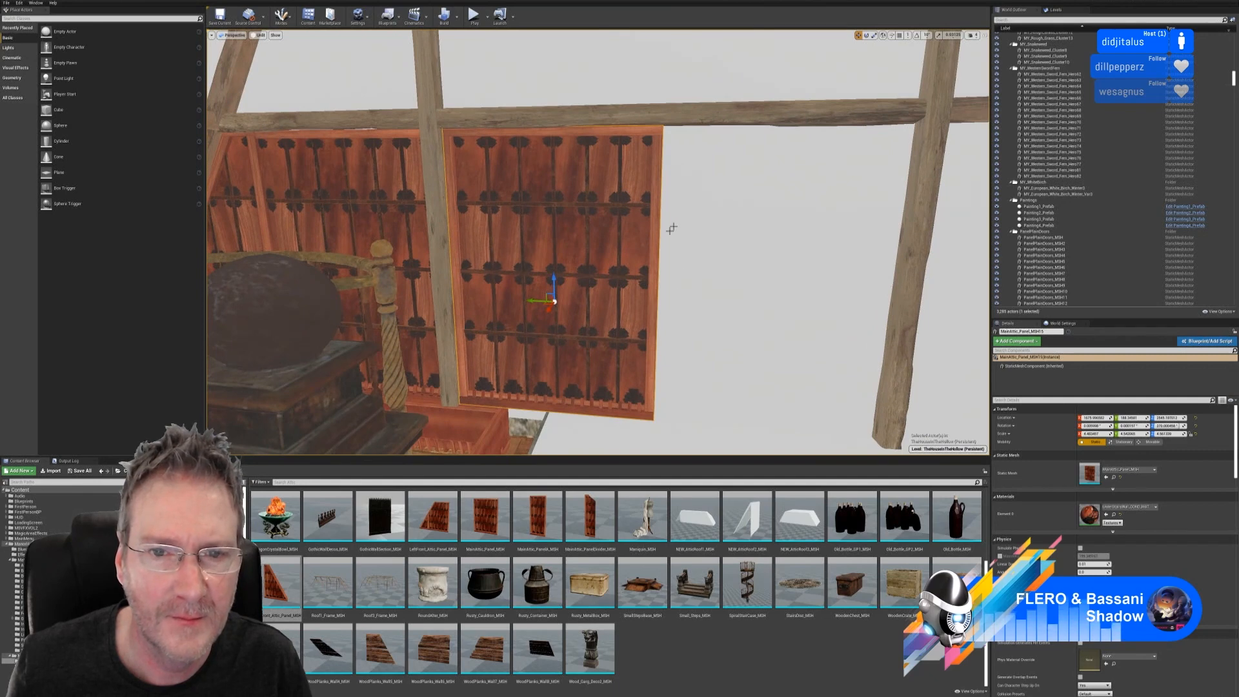
right_click(648, 198)
mouse_move(672, 343)
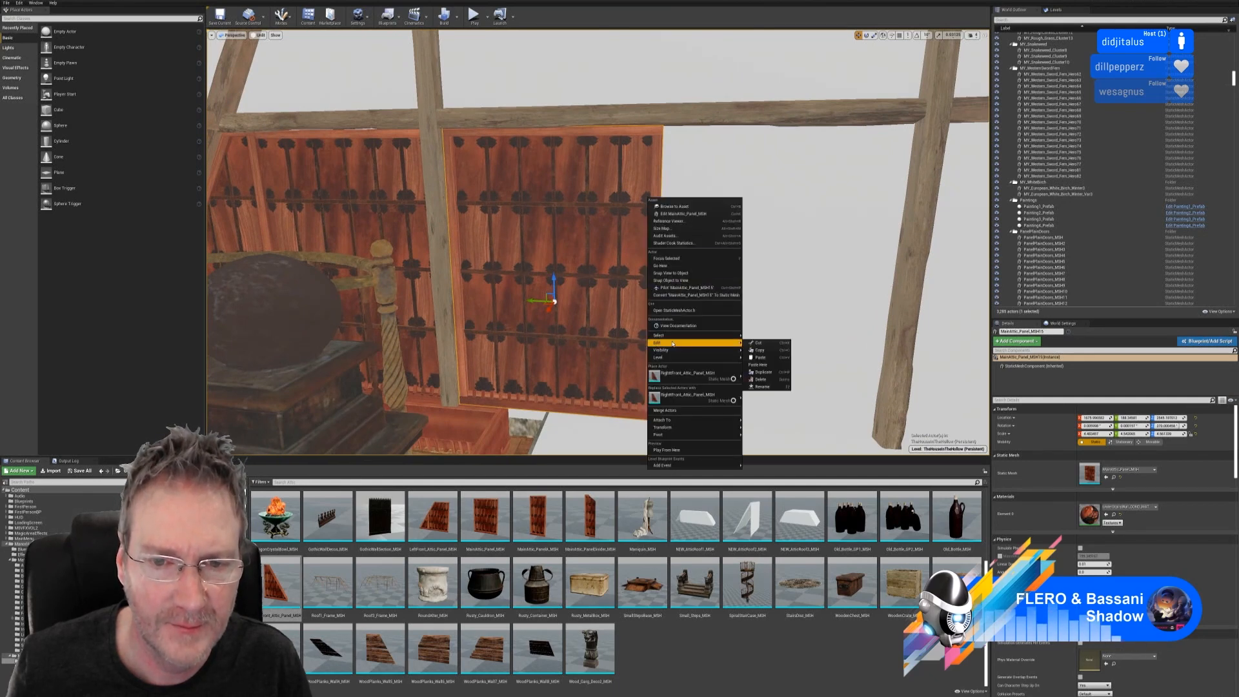
left_click(763, 372)
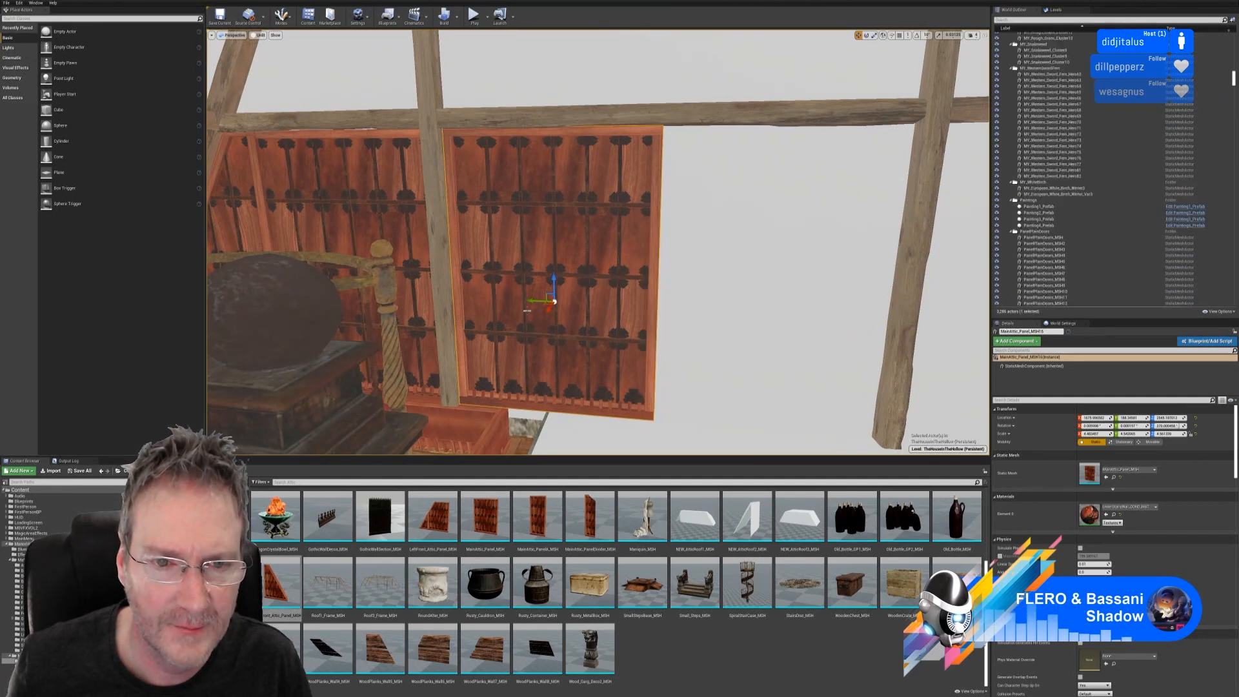
left_click_drag(535, 303, 747, 310)
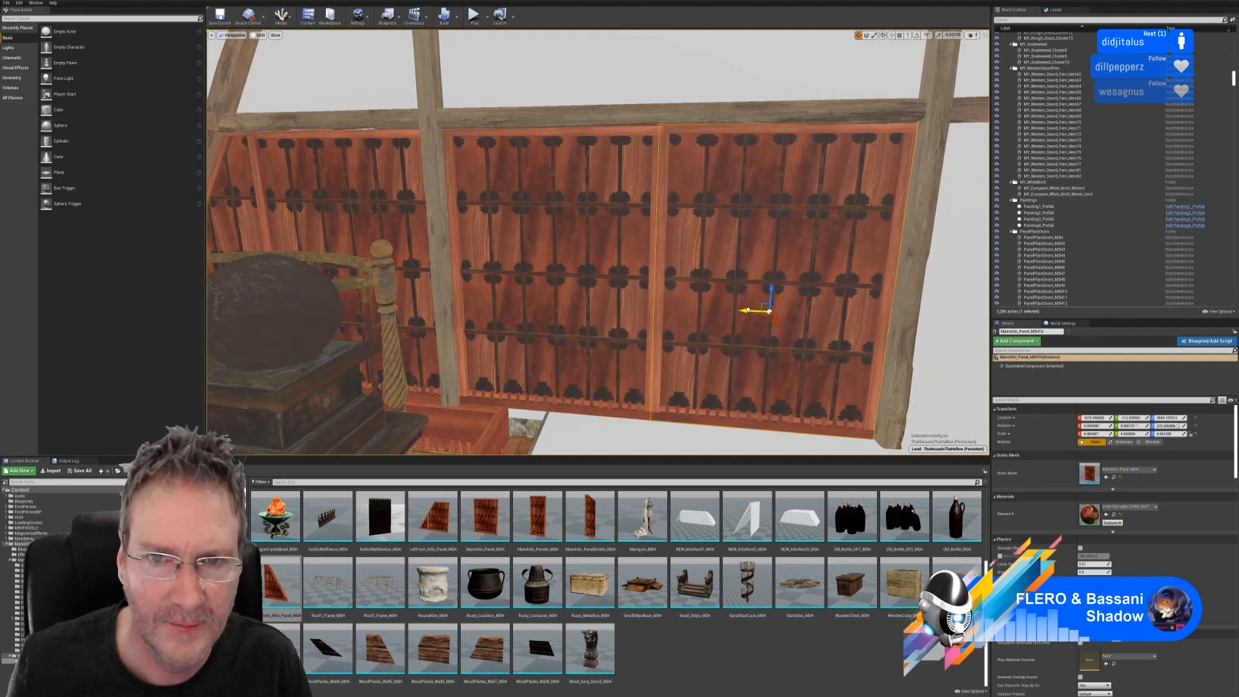
mouse_move(597, 258)
right_mouse_down()
mouse_move(609, 251)
mouse_move(595, 239)
right_mouse_up()
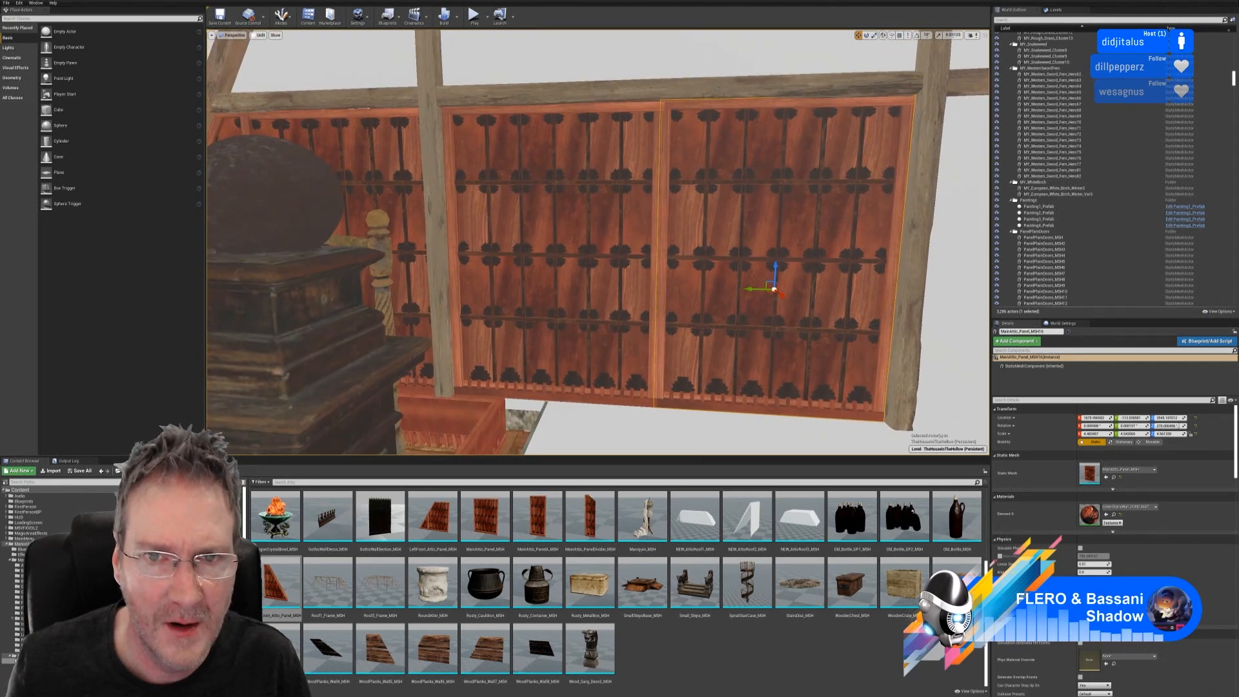
key("Escape")
- Duplicate the two MainAttic panels in the finished bay together and move the copies past the vertical post into the next bay
right_click_drag(598, 243, 565, 205)
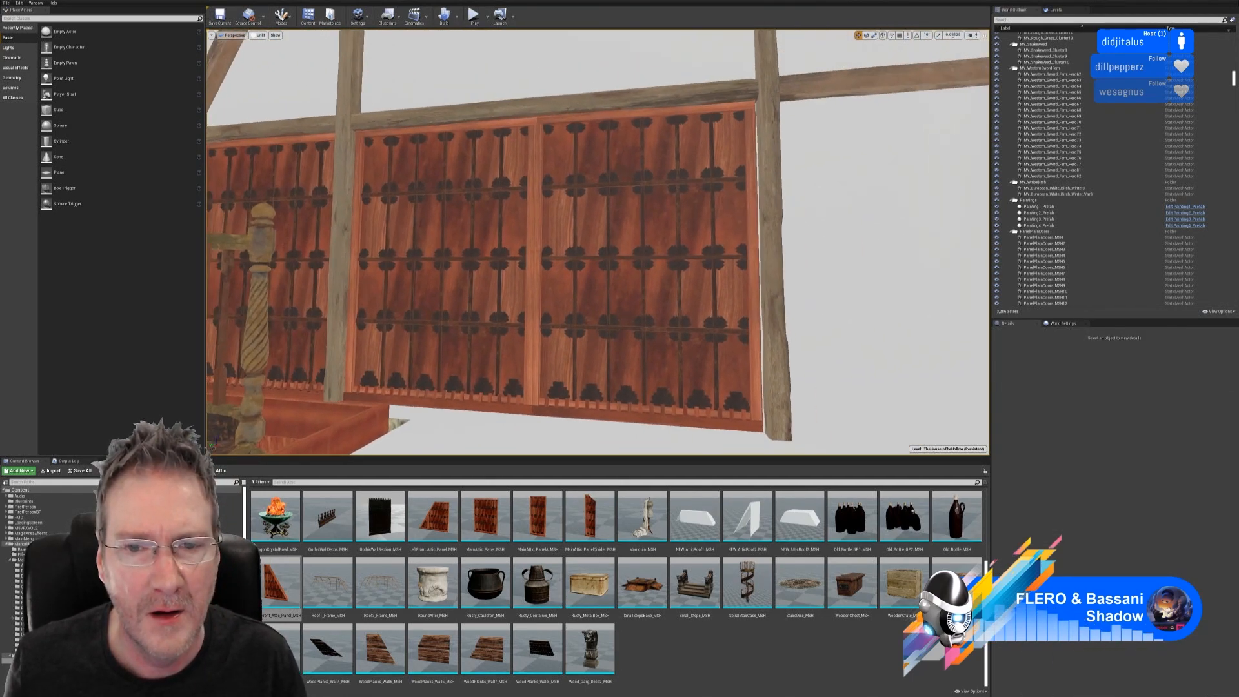
right_click_drag(672, 351, 581, 258)
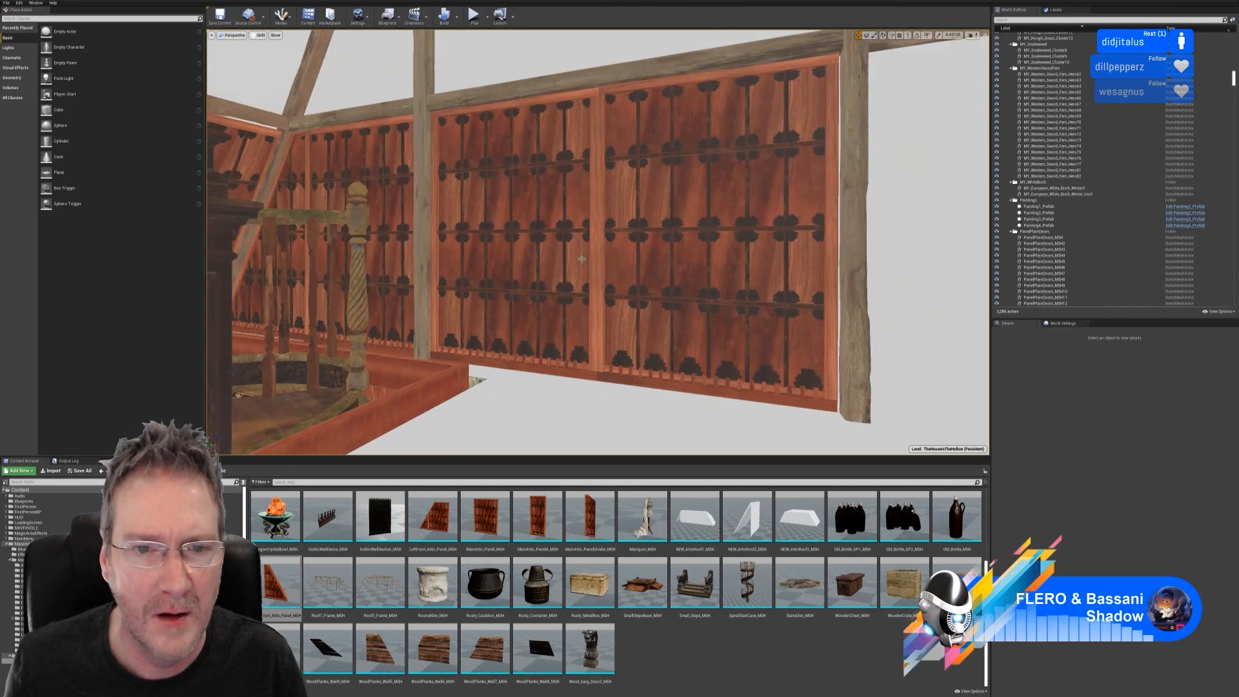
left_click(560, 235)
left_click(628, 232, "ctrl")
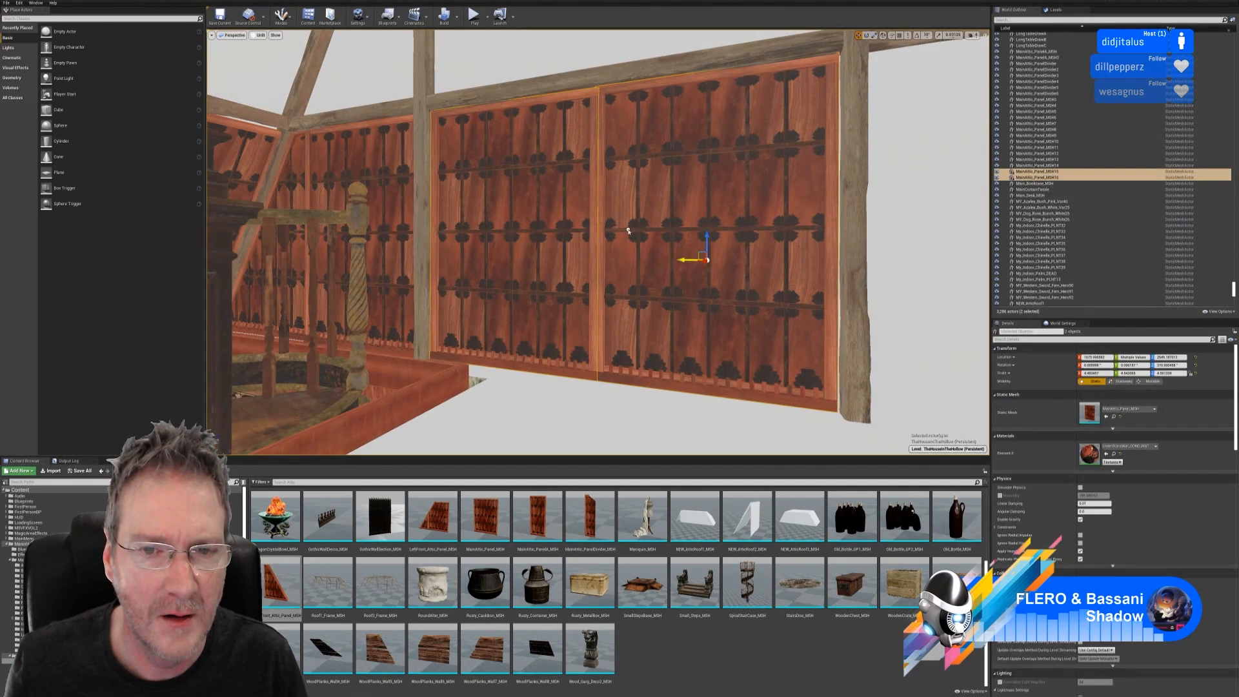
right_click(629, 230)
mouse_move(656, 374)
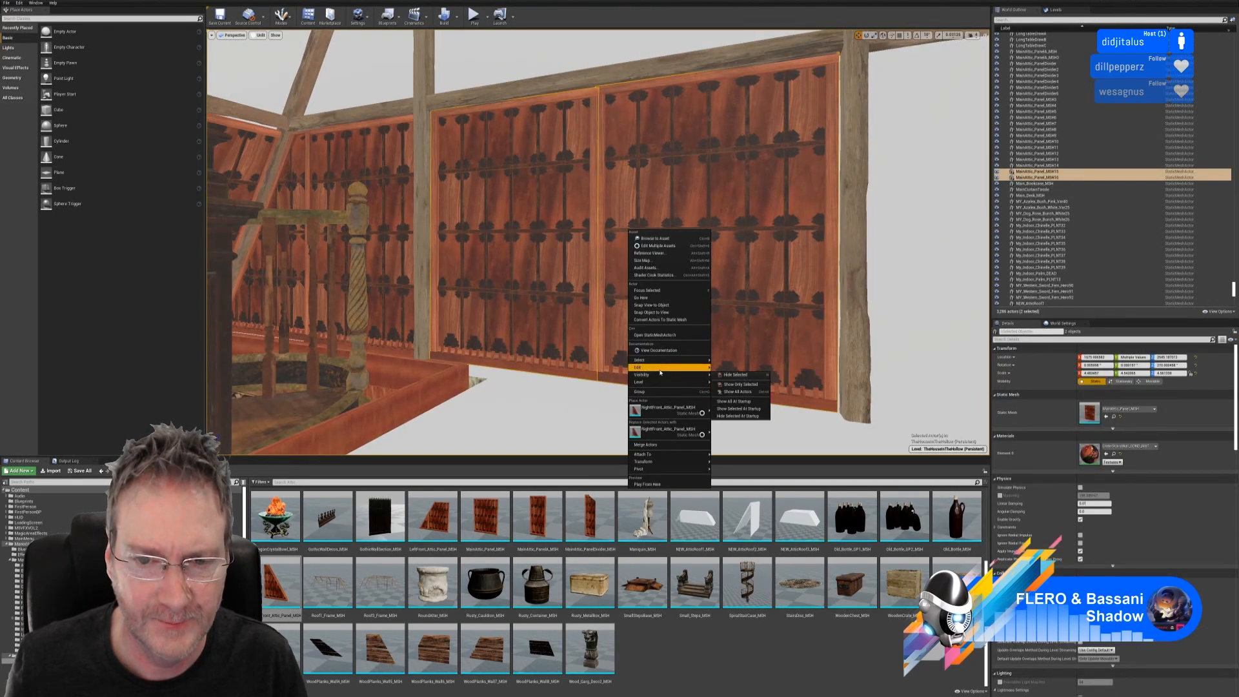
left_click(727, 396)
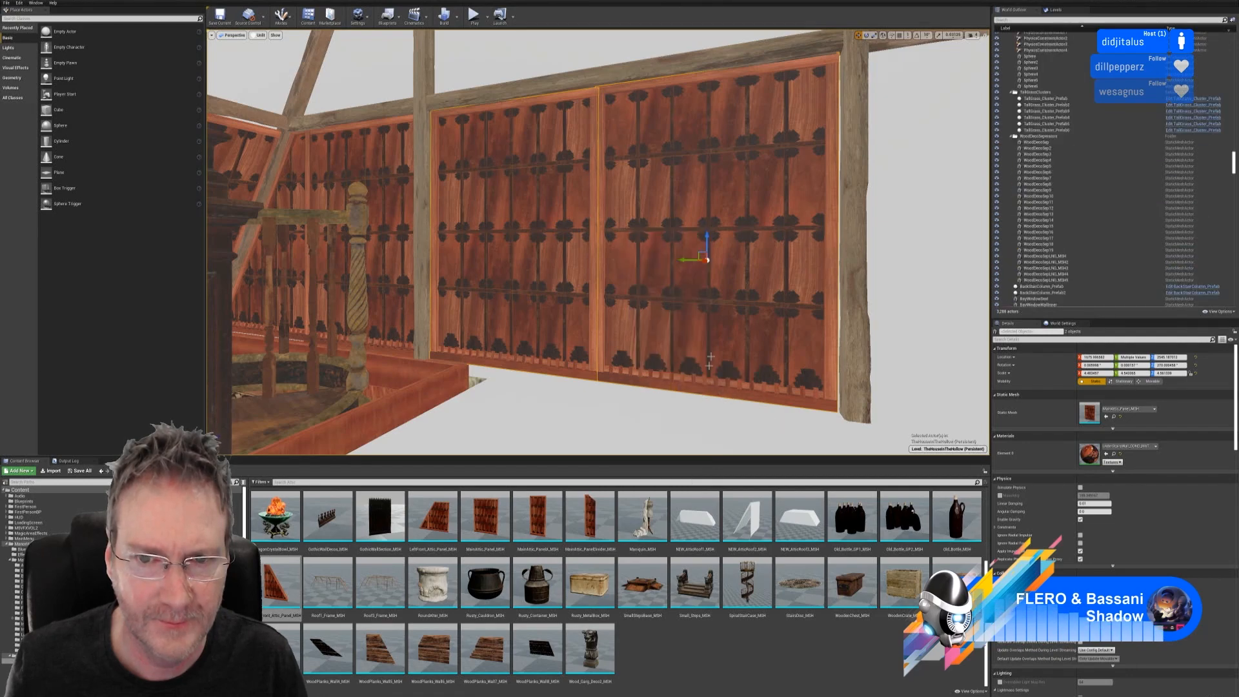
left_click_drag(687, 260, 980, 265)
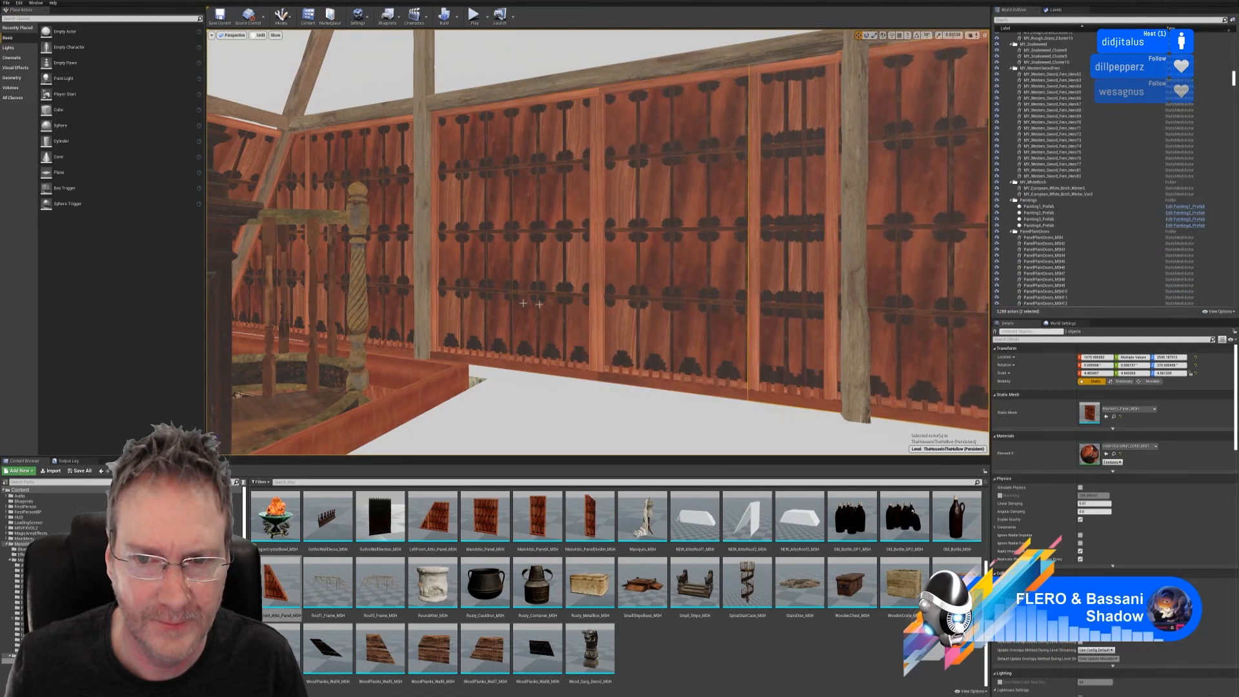
right_click_drag(523, 303, 780, 330)
left_click_drag(799, 314, 864, 309)
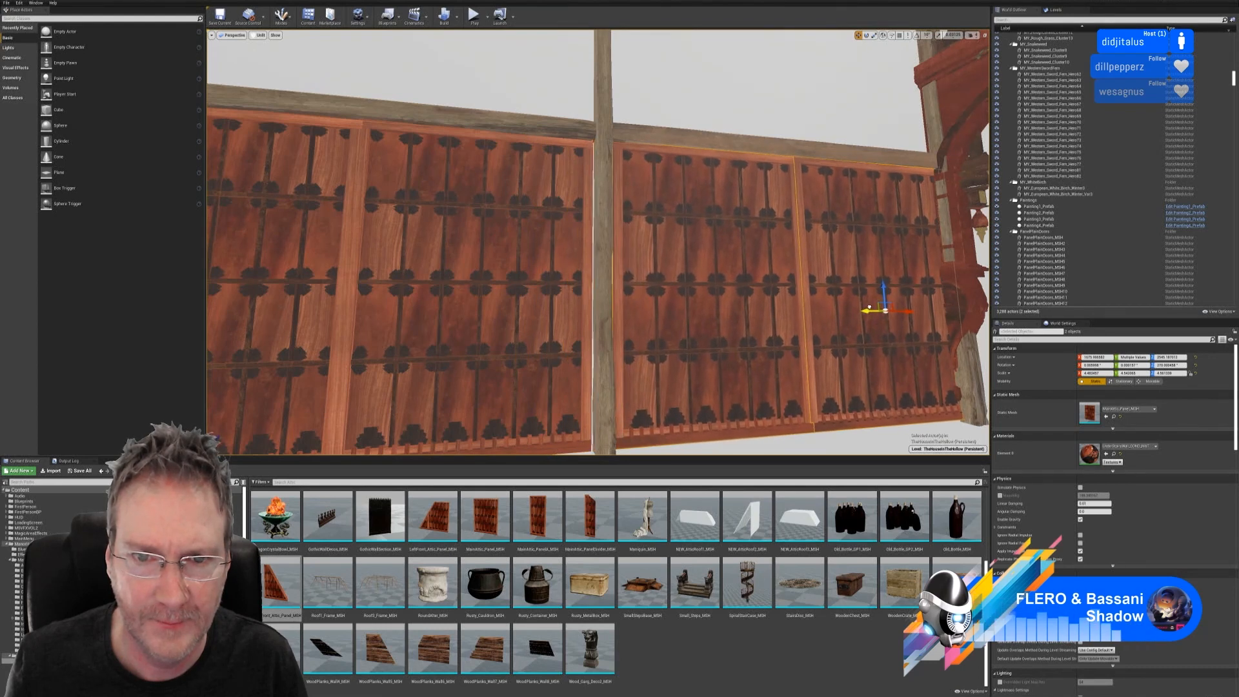
- Scale the carved attic arch along its thickness so its column covers the wooden post at the wall
right_click_drag(712, 292, 626, 251)
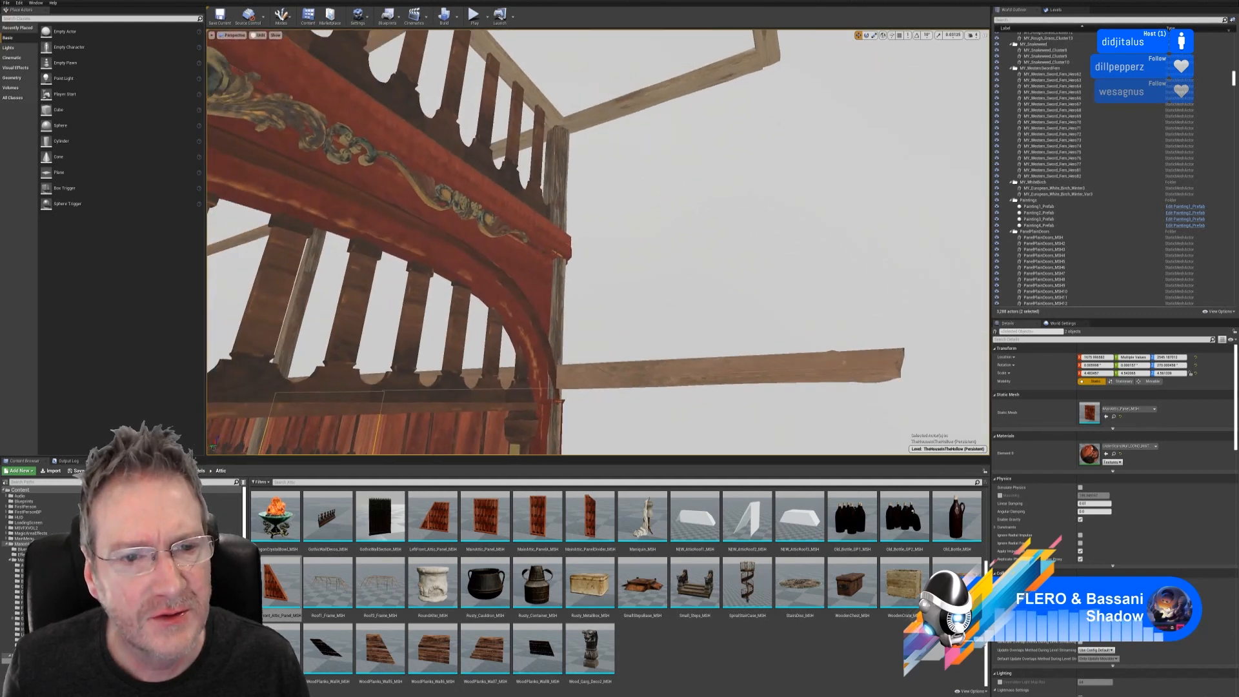
left_click(485, 260)
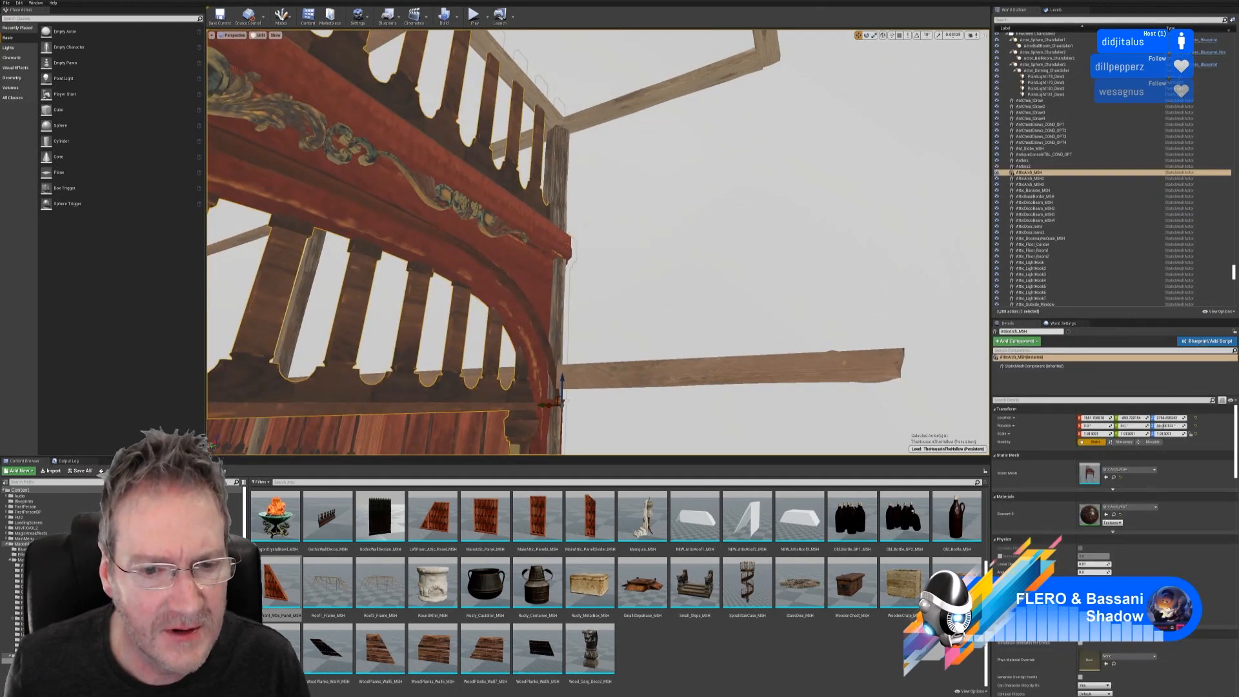
right_click_drag(687, 220, 687, 219)
left_click(874, 36)
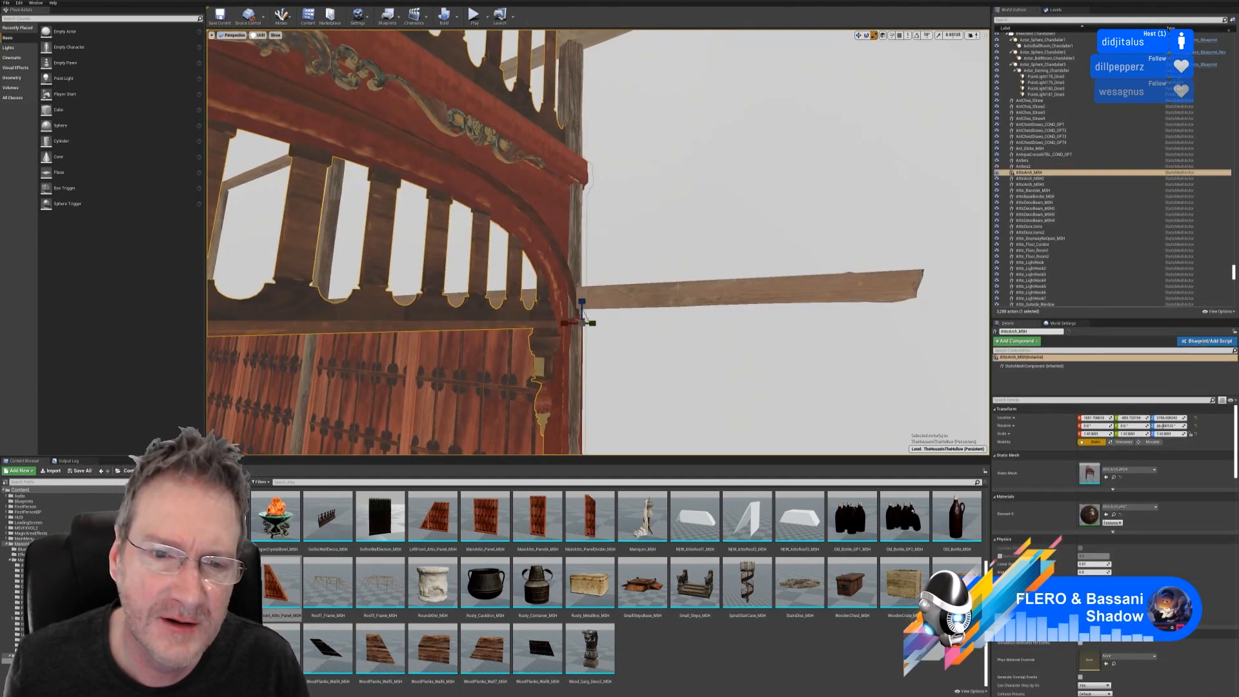
left_click_drag(592, 324, 606, 324)
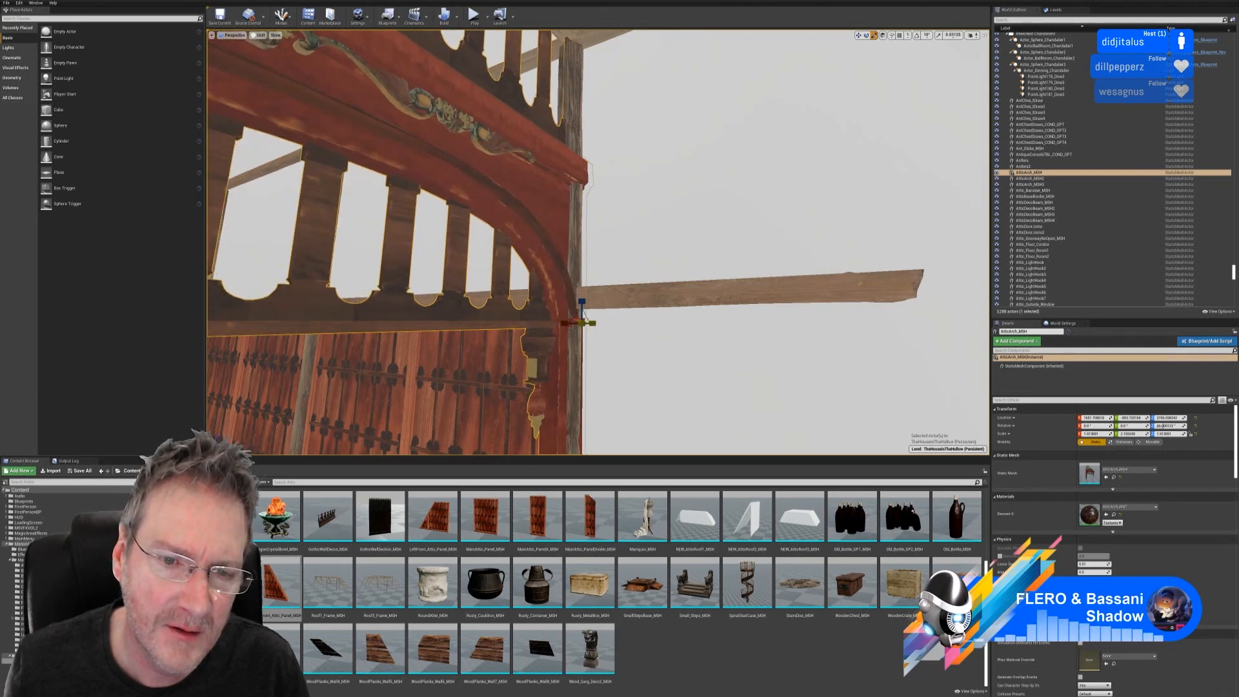
key("ctrl+z")
right_click_drag(644, 346, 581, 337)
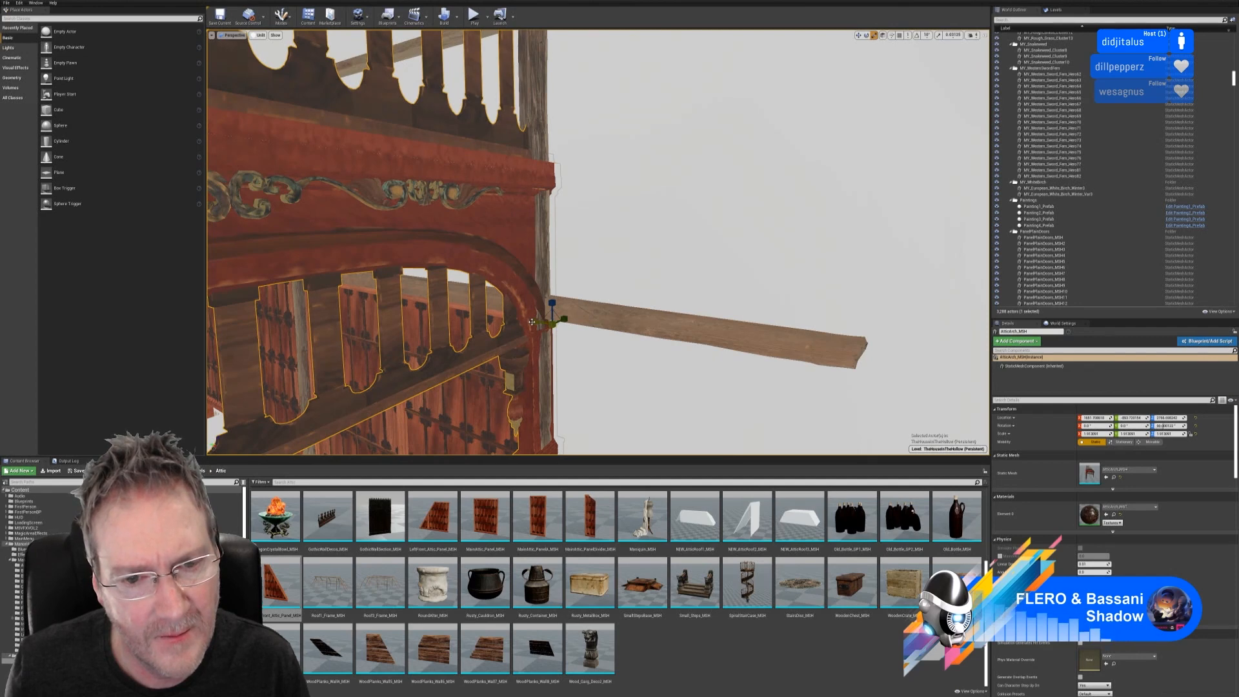
left_click_drag(553, 320, 561, 320)
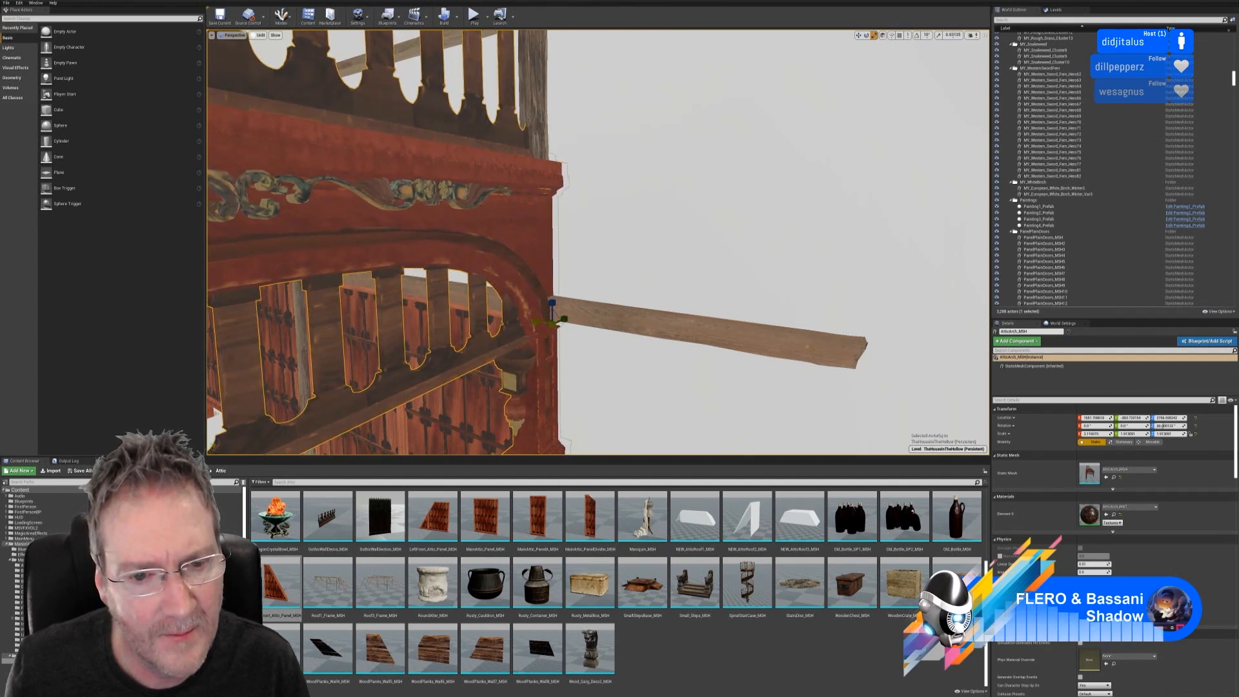
mouse_move(628, 359)
right_mouse_down()
mouse_move(639, 371)
mouse_move(622, 394)
mouse_move(647, 350)
right_mouse_up()
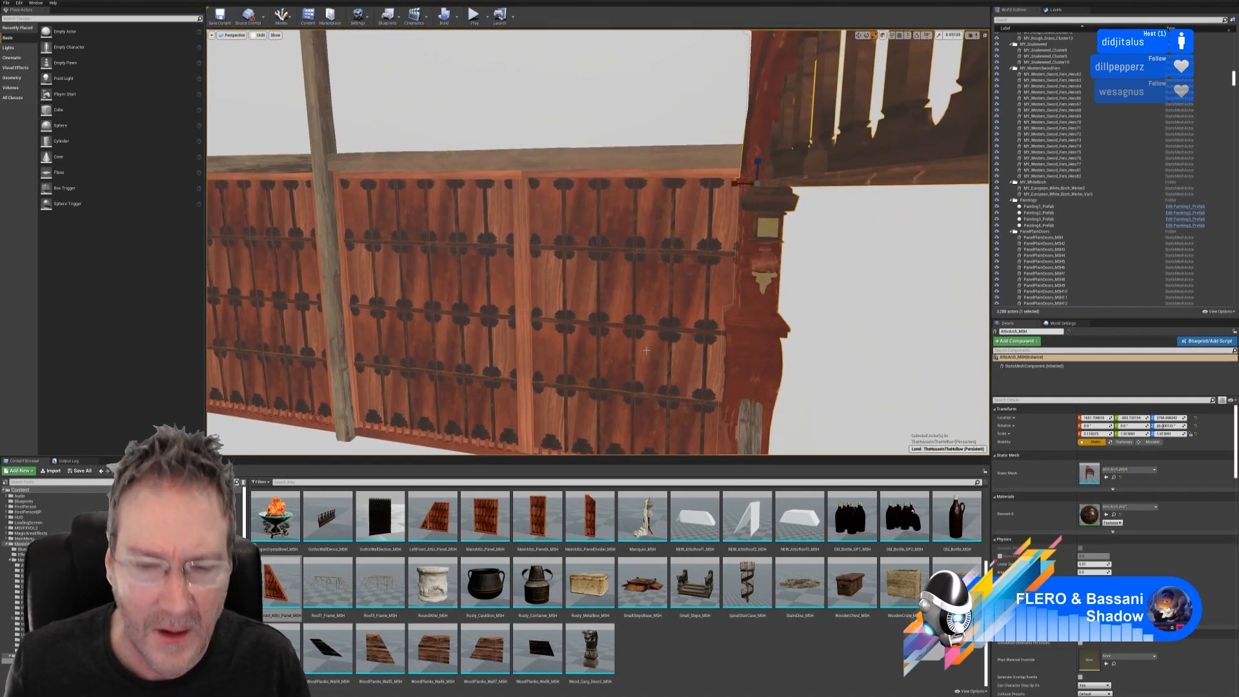
- Deselect the arch, switch the viewport from Unlit to Lit view and inspect the end of the panelled wall beside the arch column
left_click(859, 37)
left_click(864, 258)
right_click_drag(864, 258, 800, 262)
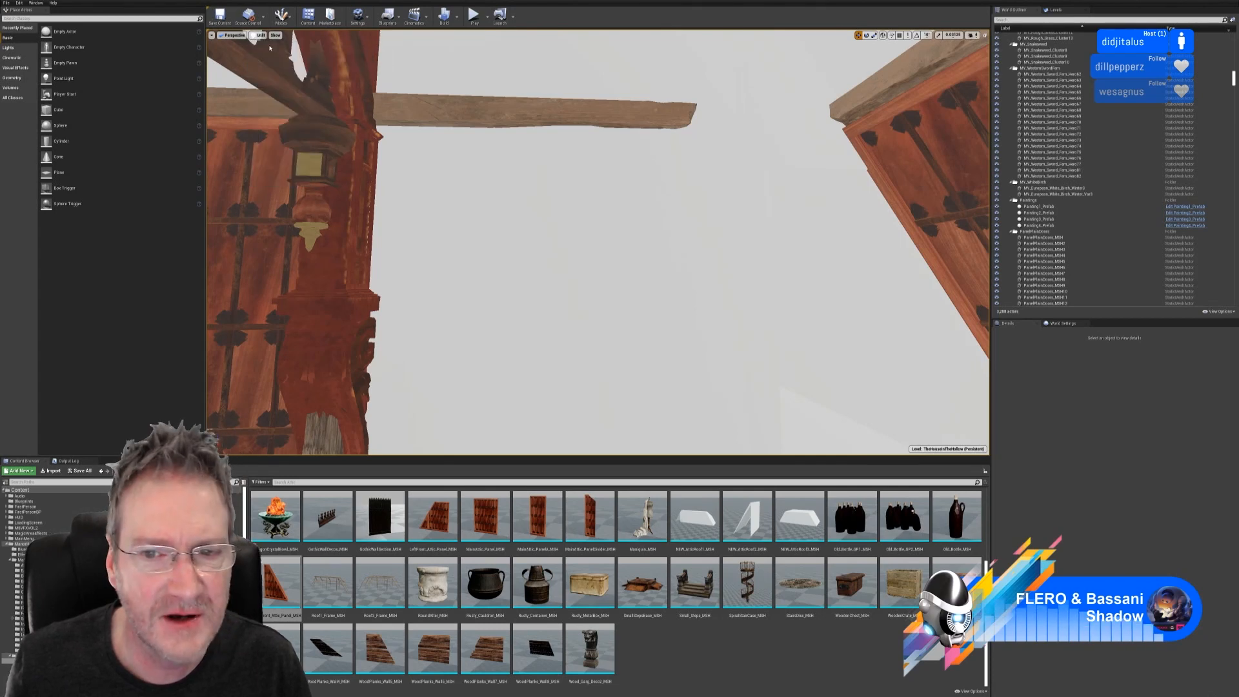
left_click(271, 47)
right_click_drag(651, 226, 514, 196)
key("w")
key("w")
key("s")
key("w")
key("s")
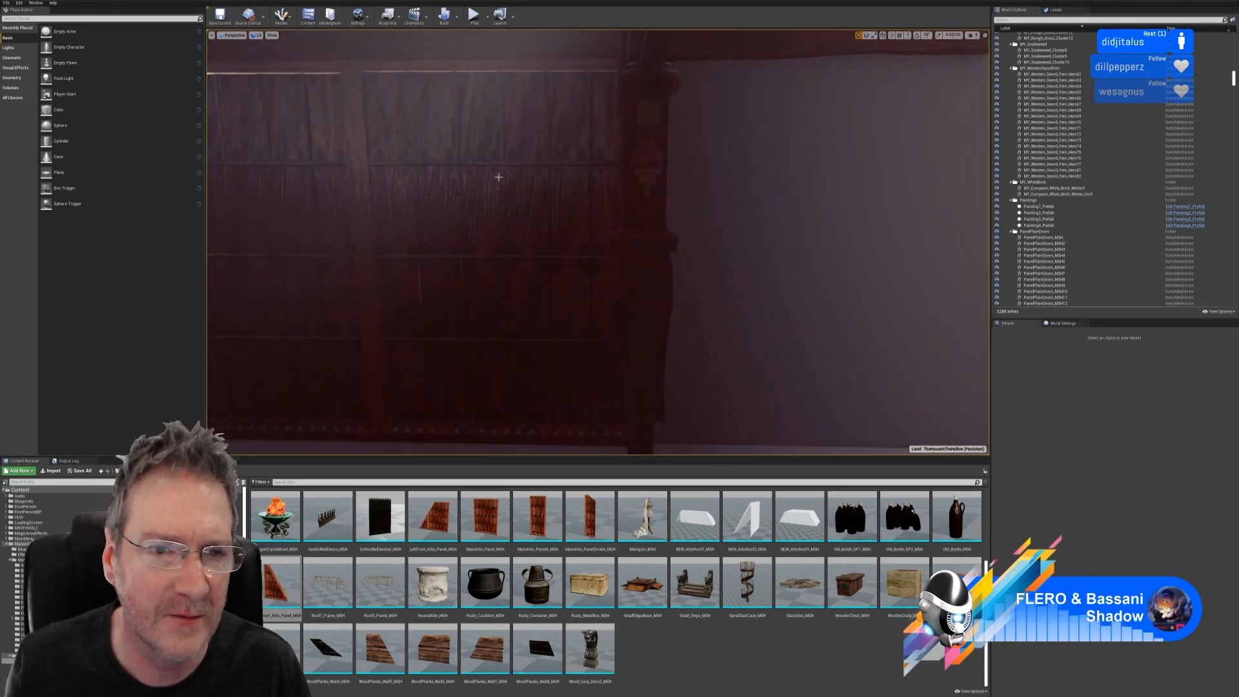
- Duplicate the last MainAttic panel and slide the copy along the wall to the far side of the arch column, beneath the beam end
left_click(498, 176)
right_click(499, 178)
mouse_move(523, 324)
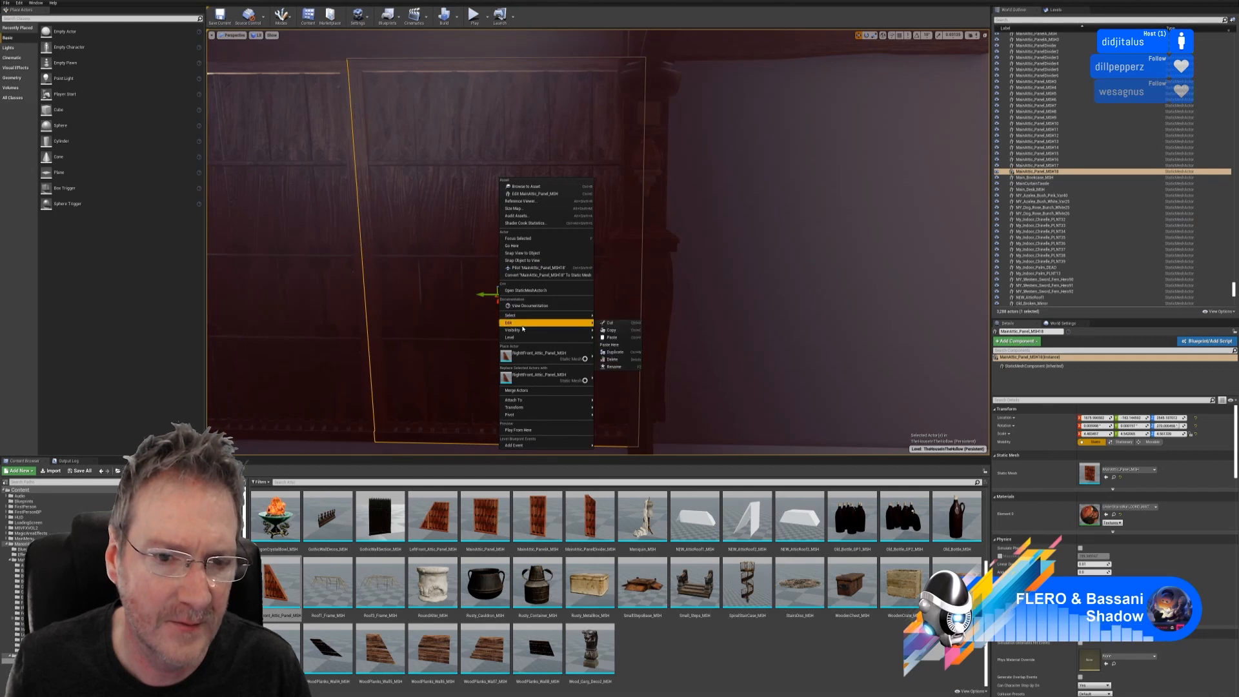
left_click(615, 351)
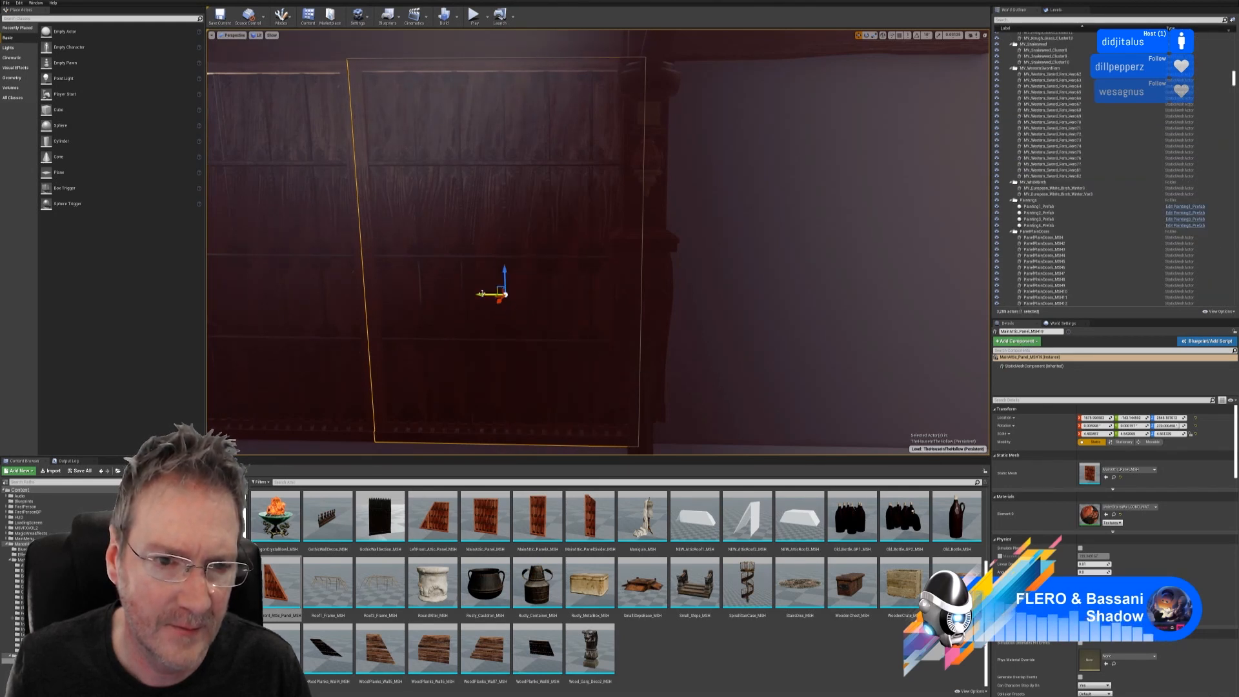
left_click_drag(481, 294, 647, 333)
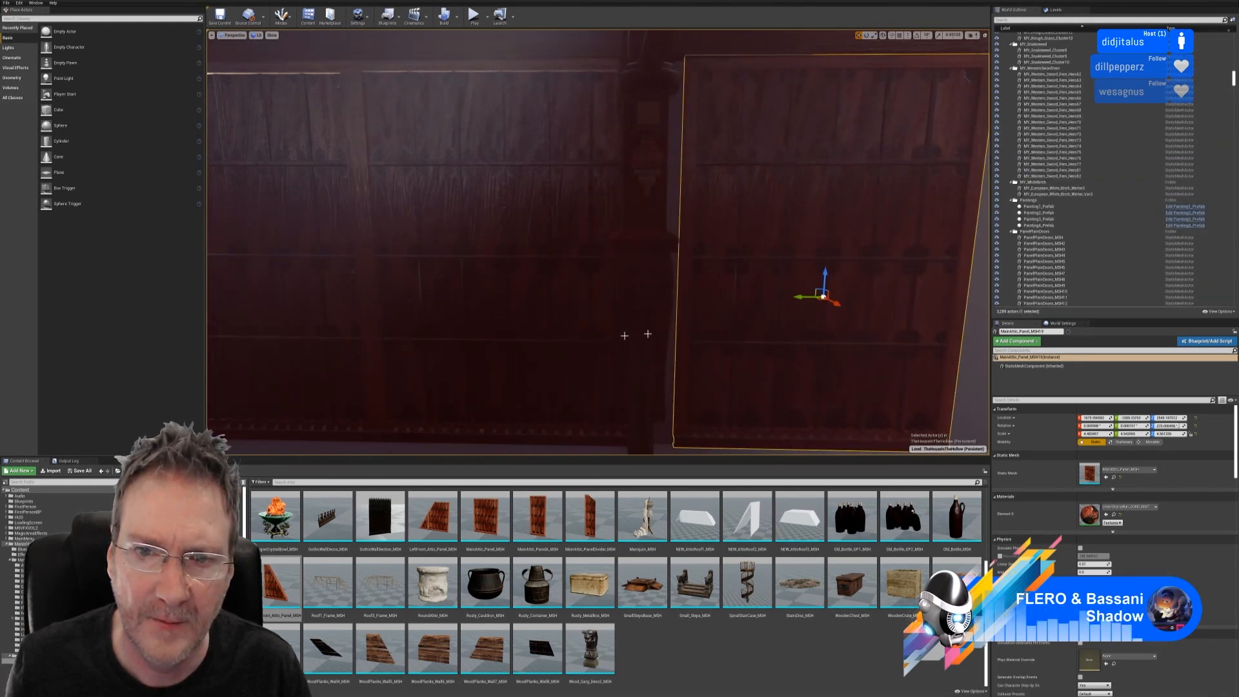
right_click_drag(647, 333, 710, 287)
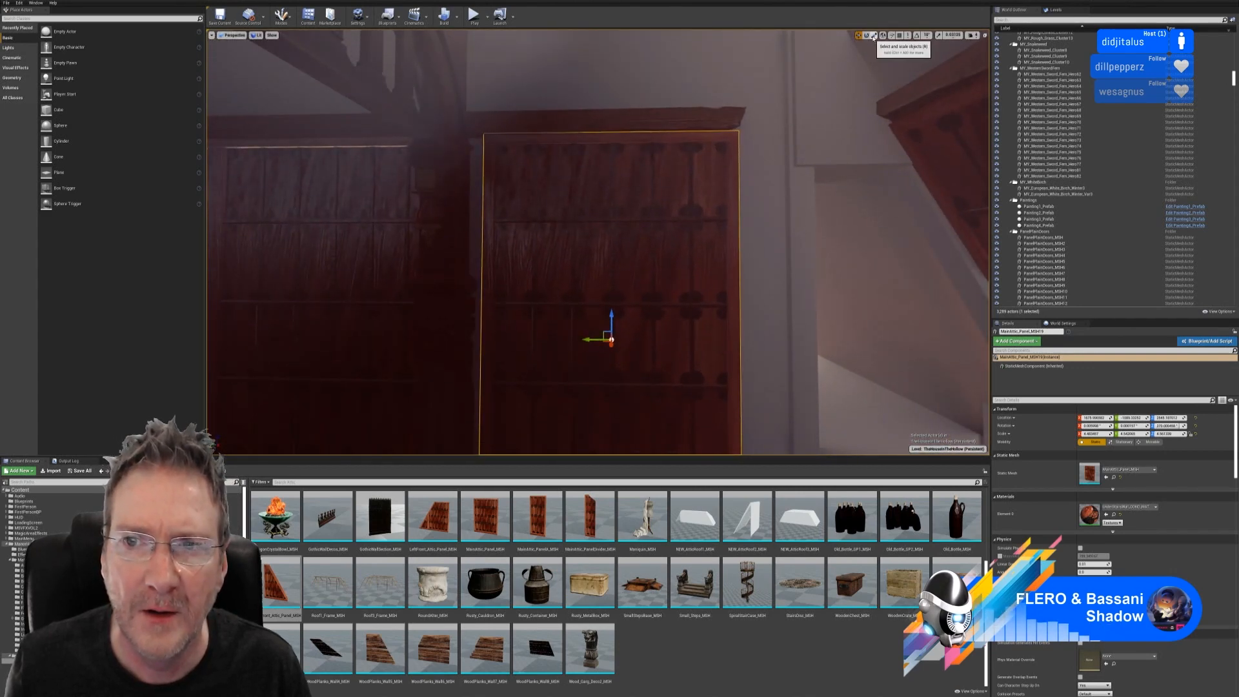
left_click_drag(589, 336, 565, 338)
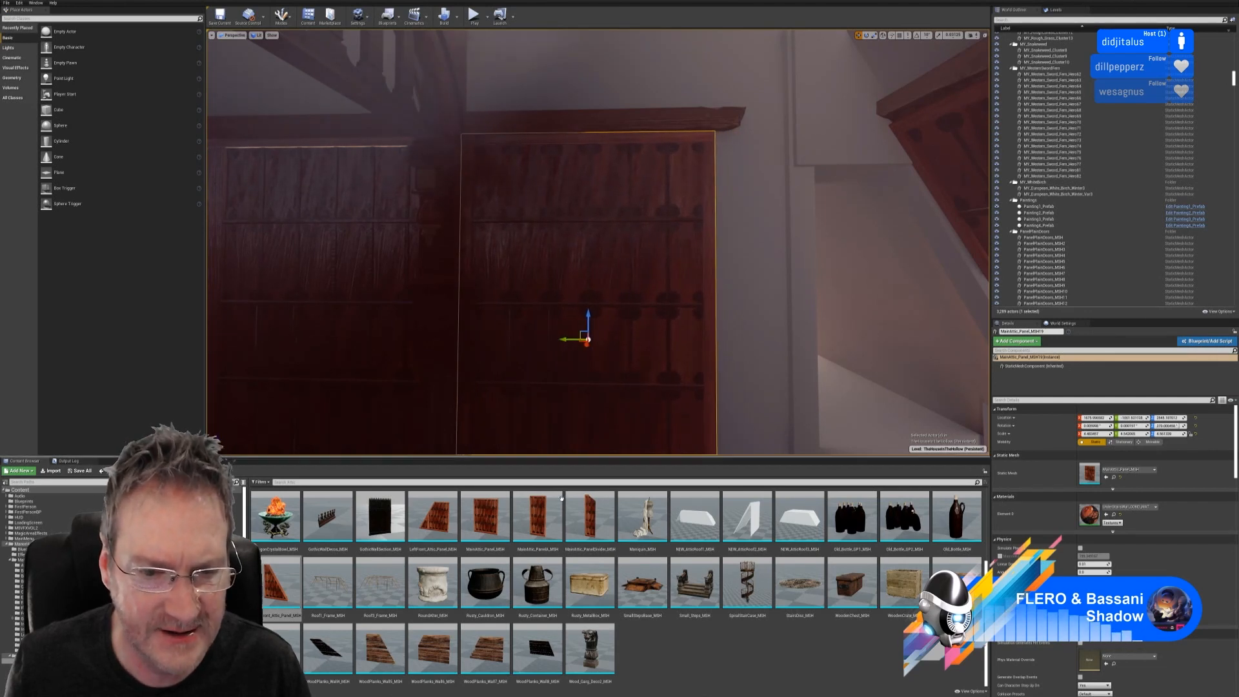
right_click_drag(646, 409, 651, 387)
mouse_move(758, 265)
right_mouse_down()
mouse_move(756, 240)
mouse_move(762, 300)
mouse_move(759, 282)
right_mouse_up()
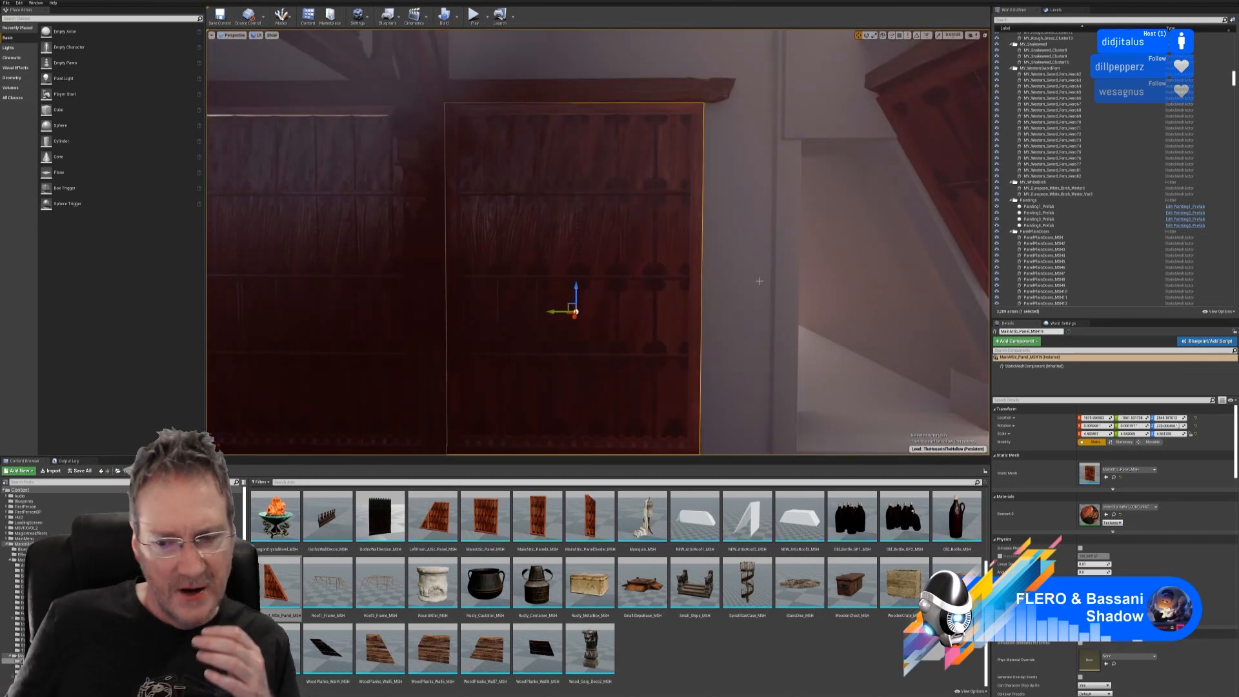
- Add a narrow MainAttic_PanelA_MSH beside the end panel, rotate it parallel to the wall and pull it slightly forward
scroll(702, 603, "up", 1)
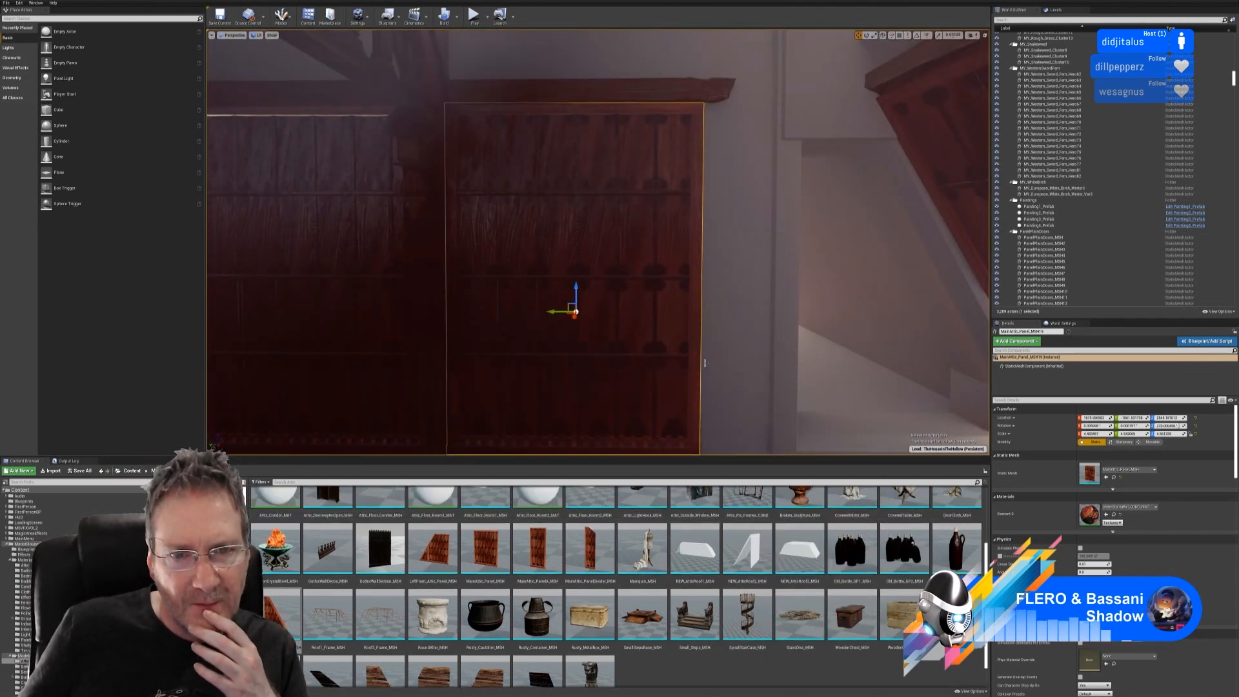
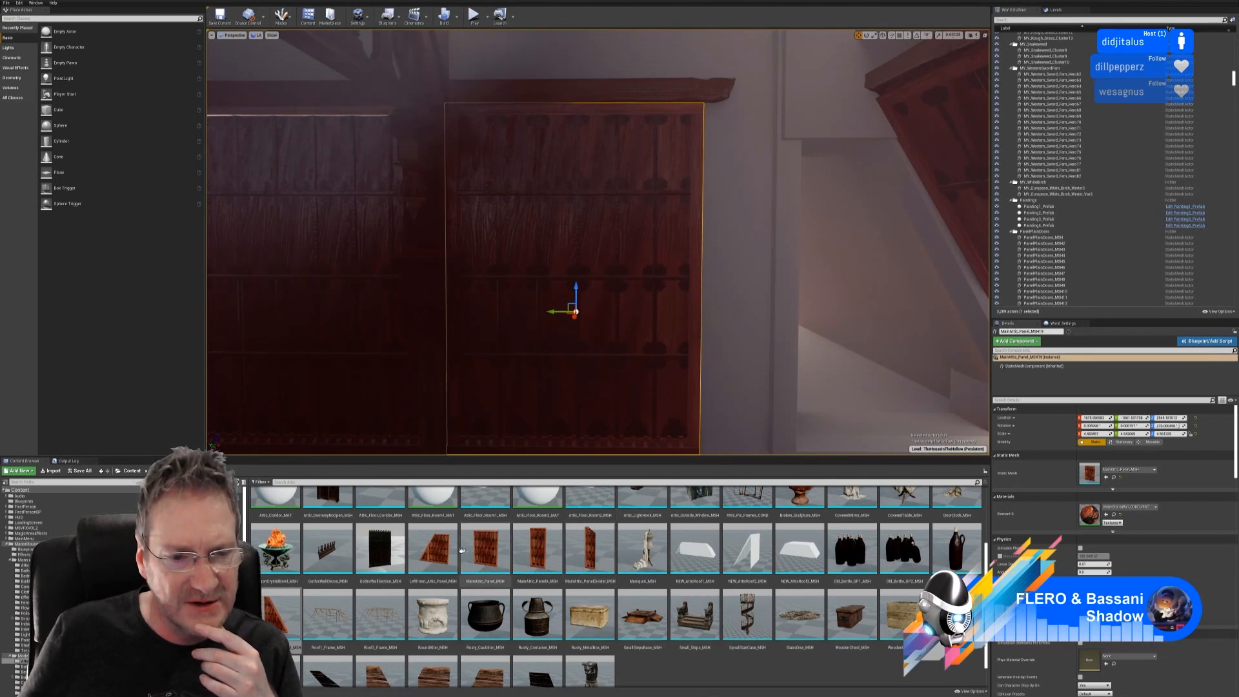
left_click_drag(536, 549, 734, 391)
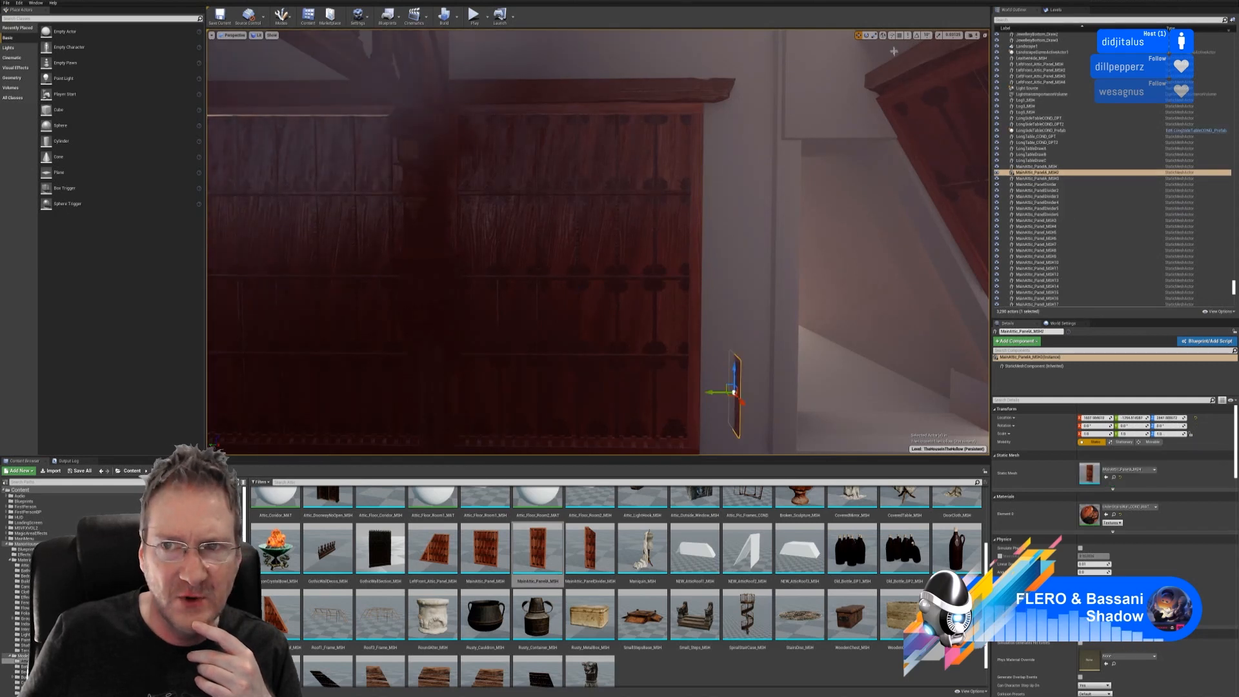
key("e")
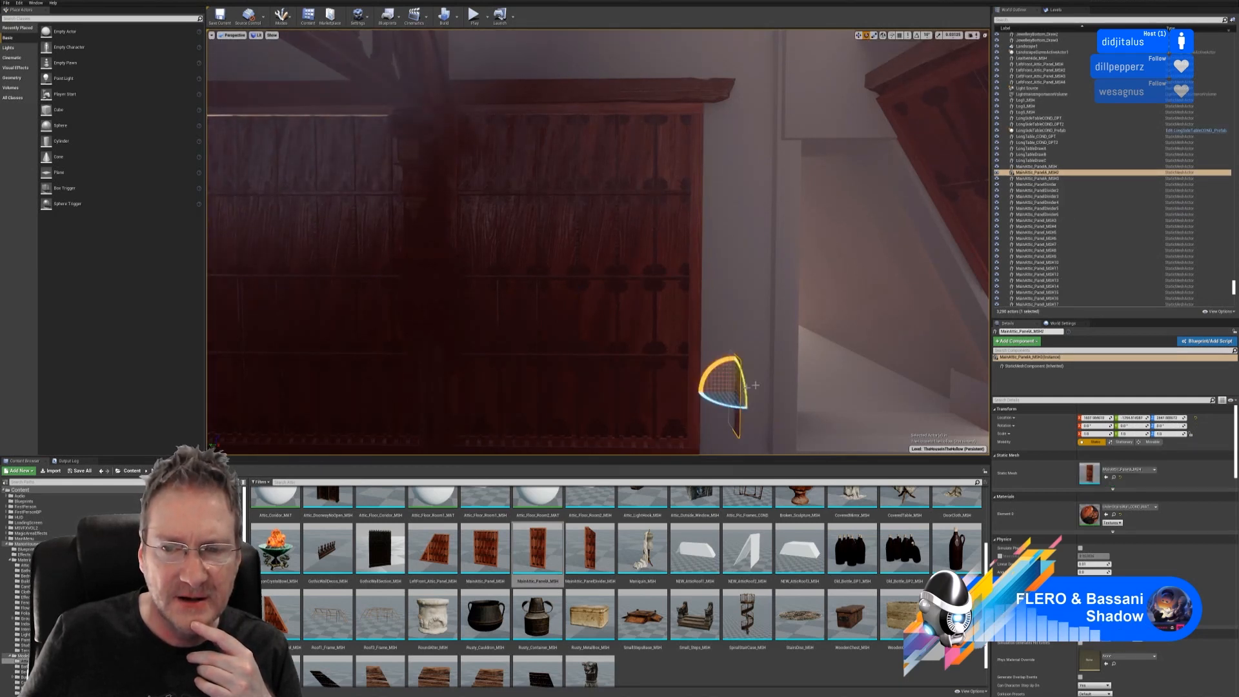
mouse_move(721, 403)
left_mouse_down()
mouse_move(748, 408)
mouse_move(736, 410)
left_mouse_up()
key("ctrl+z")
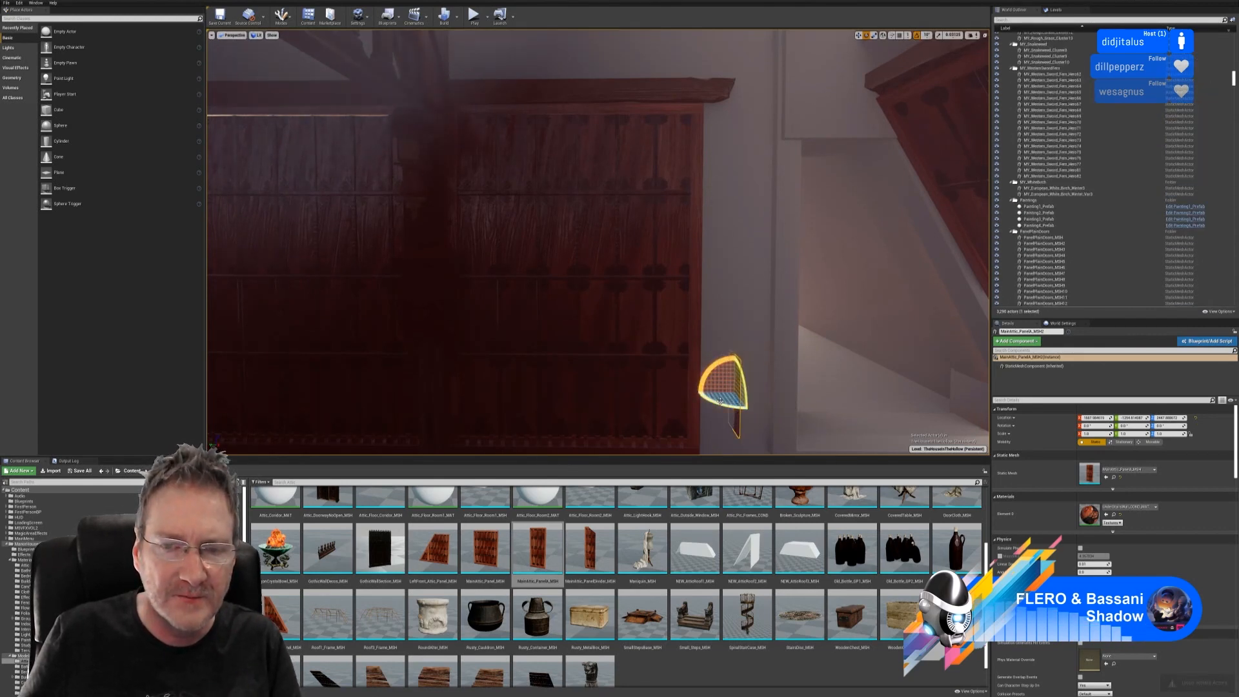
left_click_drag(720, 401, 774, 394)
left_click(858, 36)
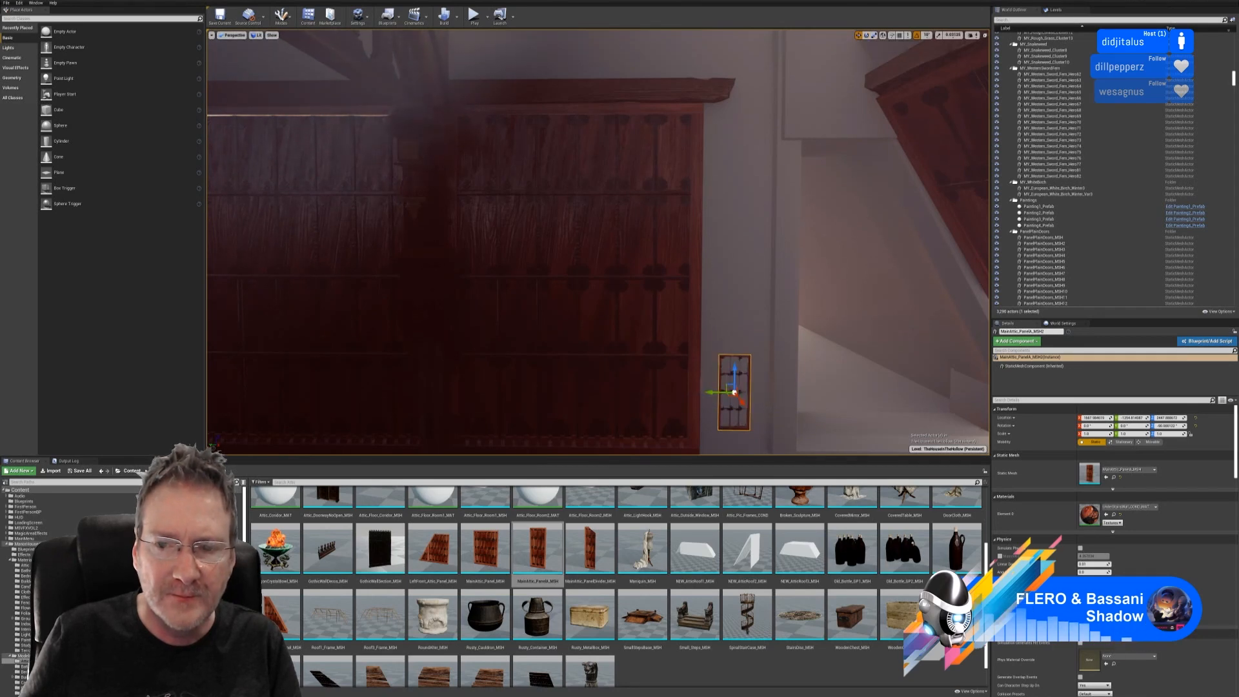
right_click_drag(774, 310, 716, 381)
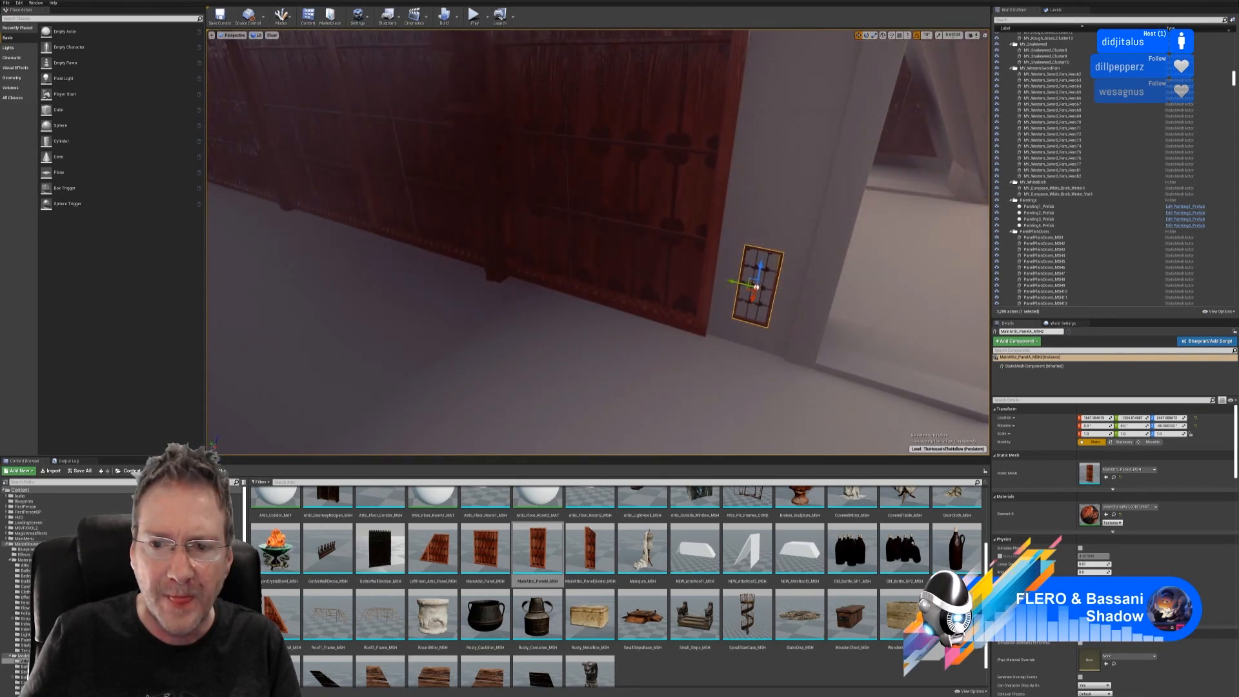
left_click_drag(753, 298, 743, 315)
- Set the narrow panel's scale to 4.561339 to match the adjacent full-width panel
left_click(666, 257)
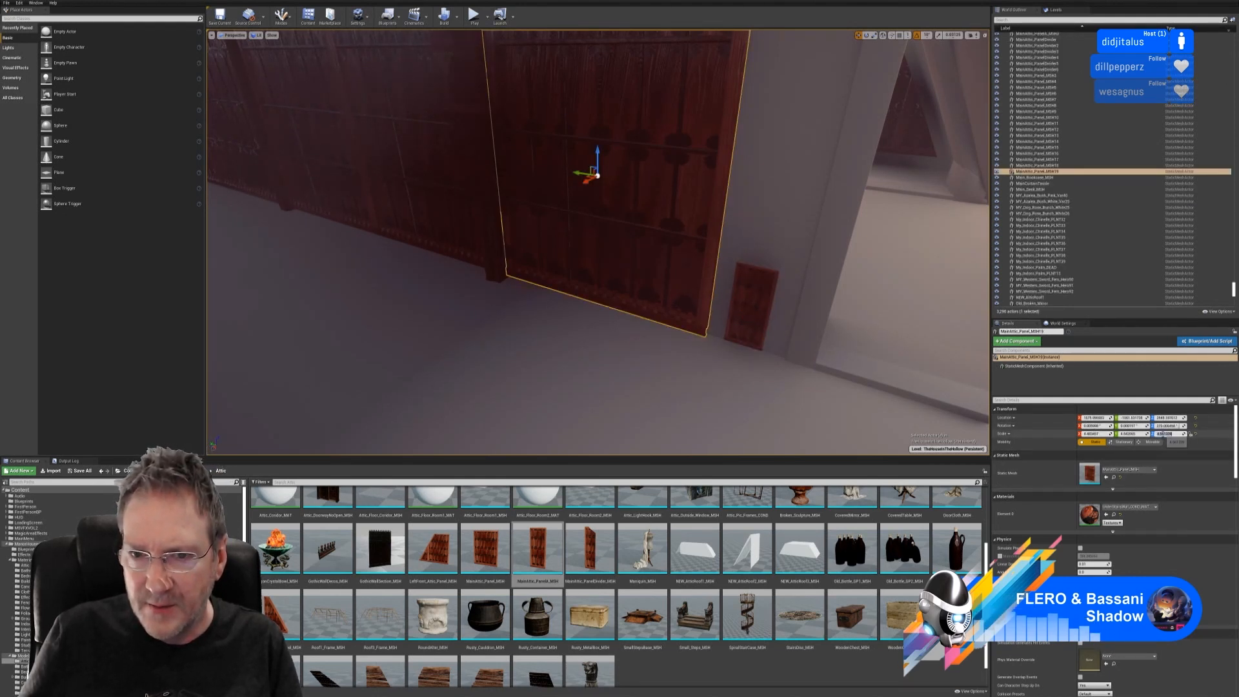
left_click(768, 309)
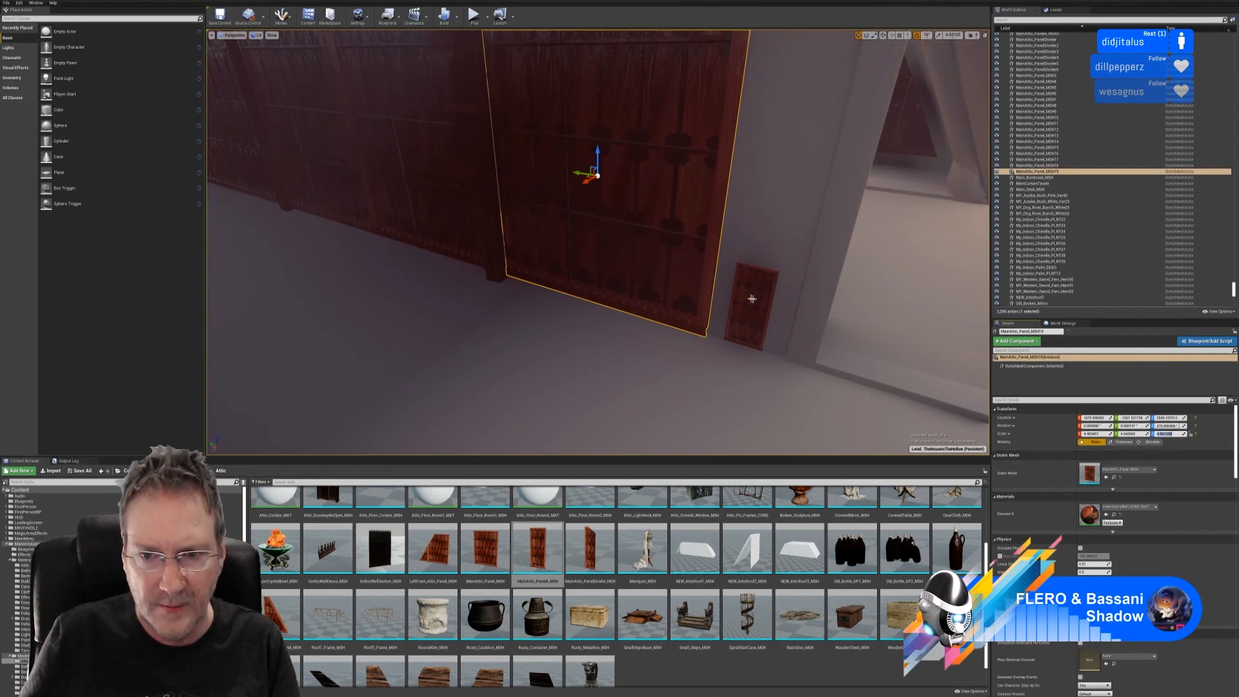
left_click(1163, 435)
type("4.561339")
left_click(1134, 434)
type("4.561339")
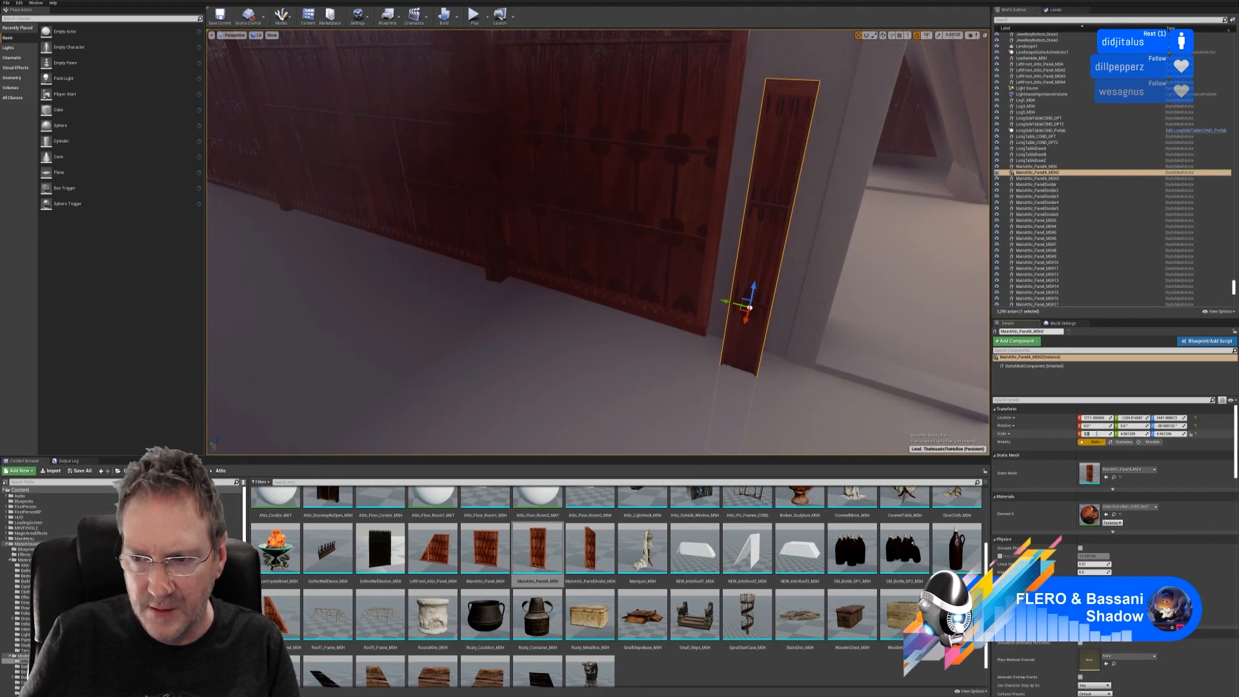
key("Return")
- Push the narrow MainAttic_PanelA_MSH back toward the wall so it lines up with the face of the adjacent full-width panel
right_click_drag(731, 337, 780, 347)
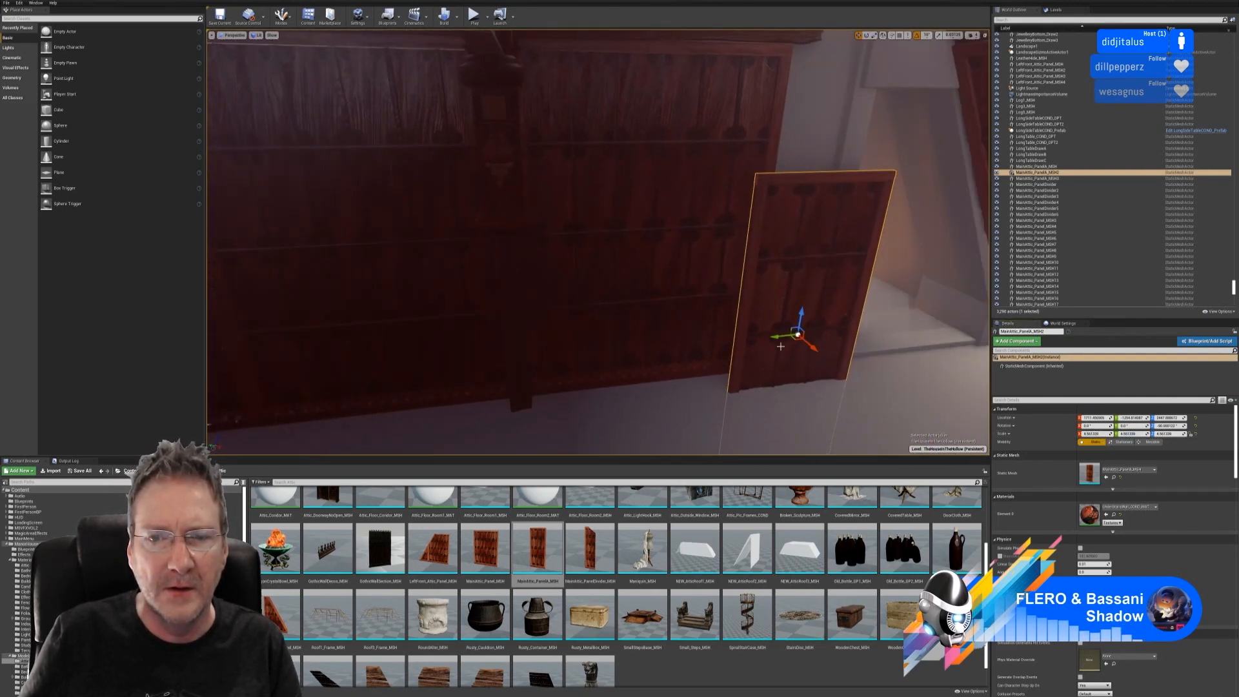
left_click_drag(810, 348, 846, 329)
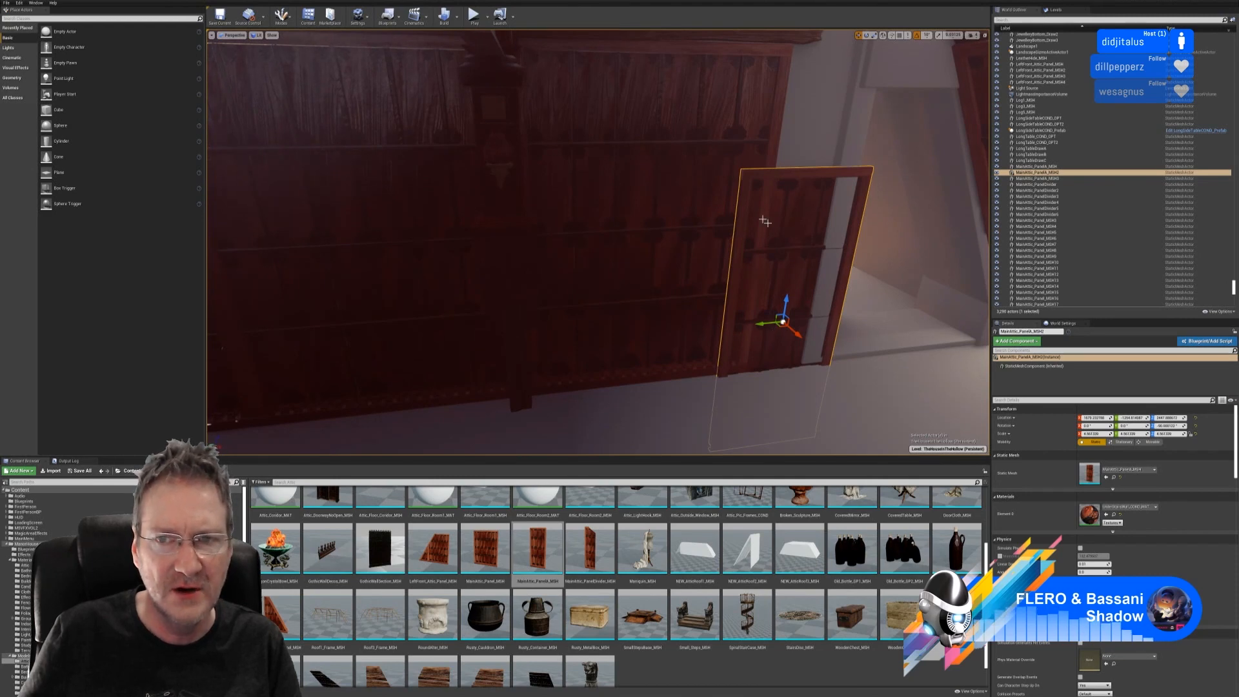
right_click_drag(765, 221, 807, 240)
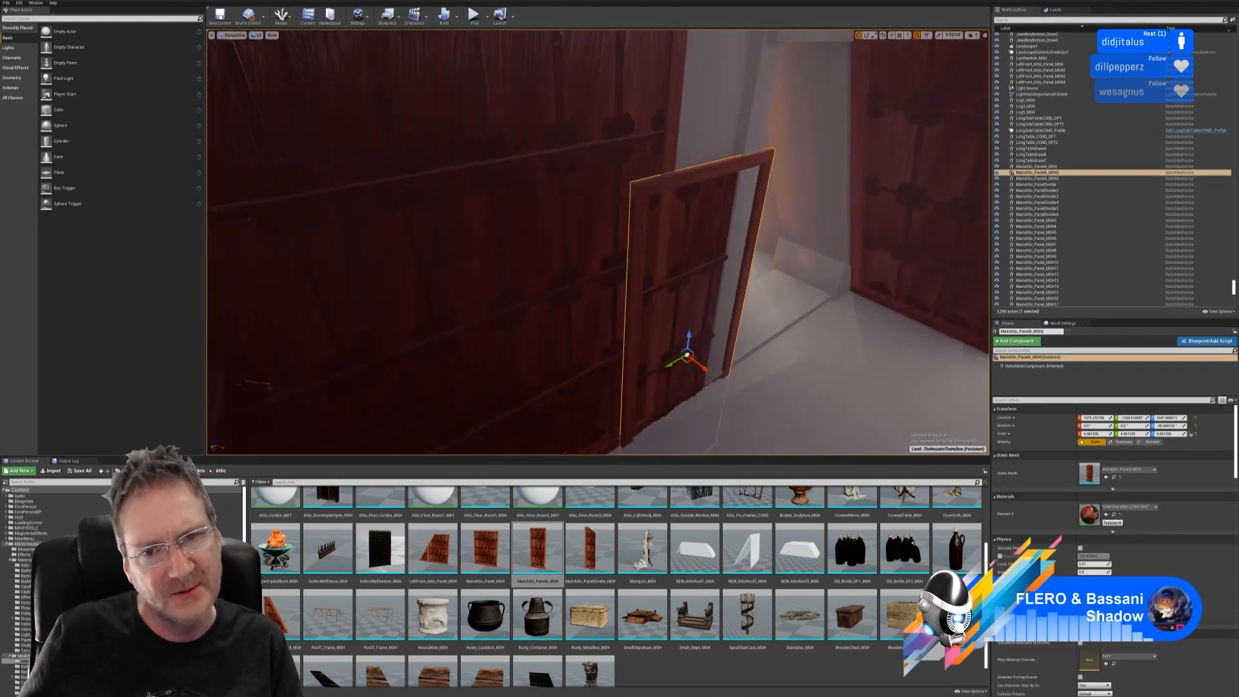
right_click_drag(721, 246, 781, 284)
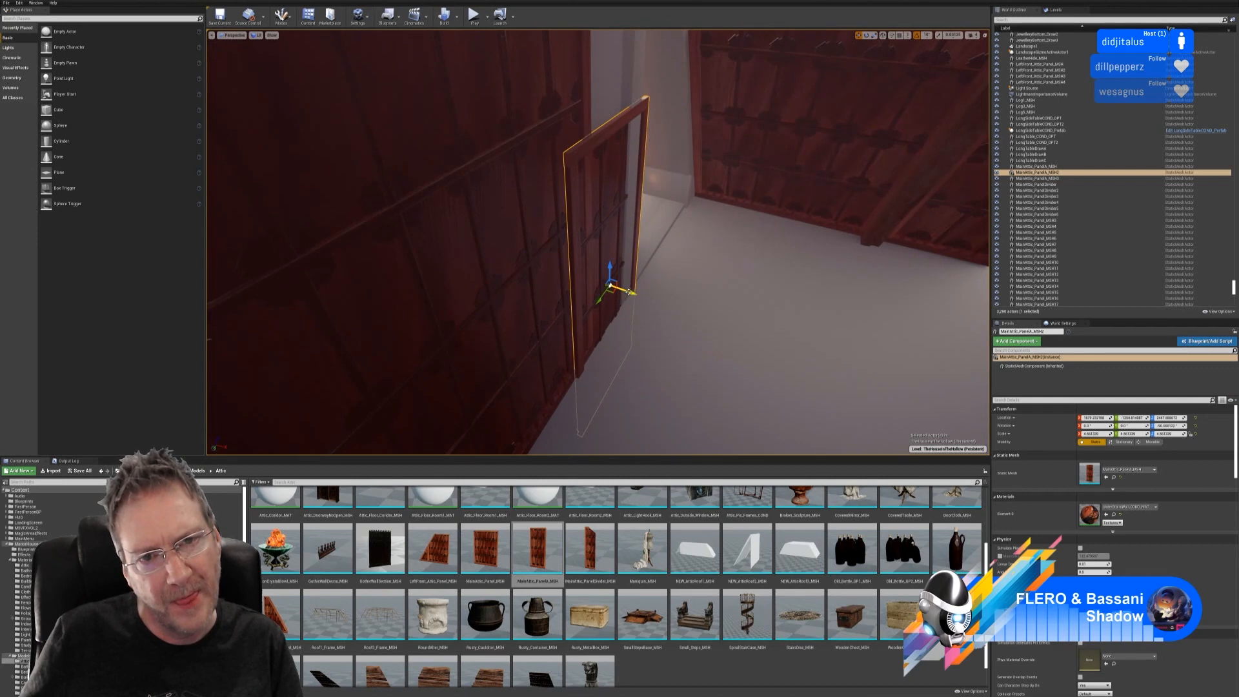
left_click_drag(628, 292, 622, 290)
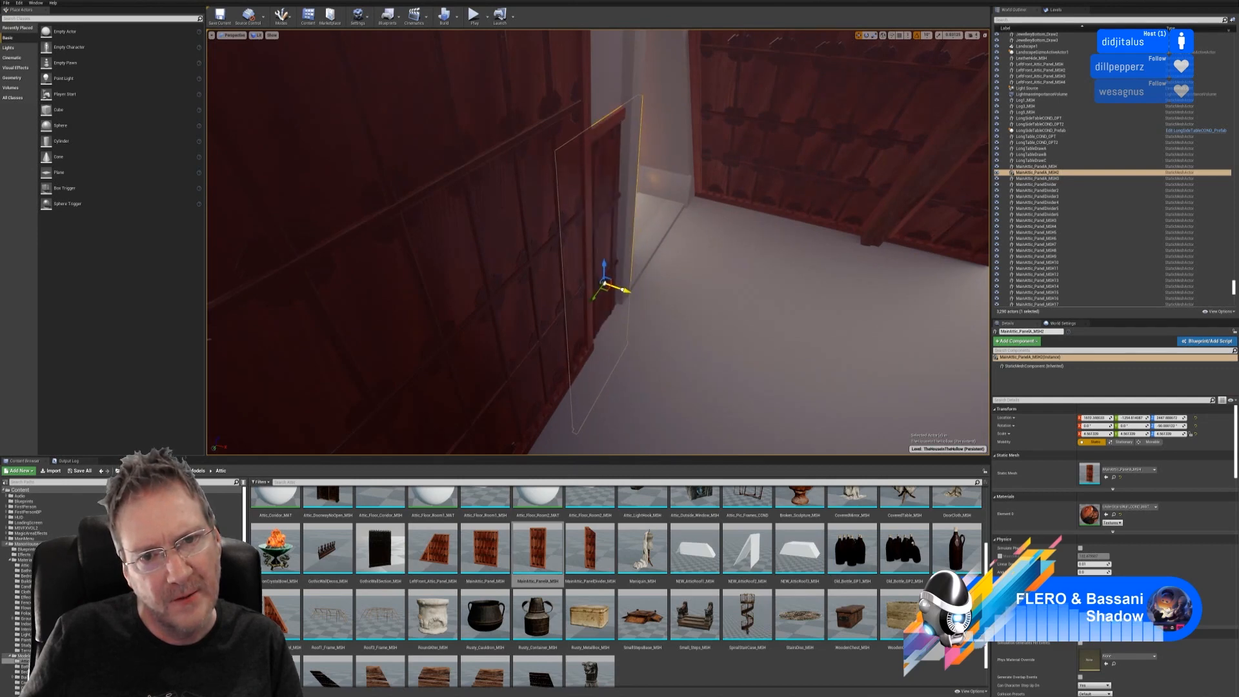
- Raise the narrow panel to the height of its neighbour and slide it along the wall away from the arch column
right_click_drag(747, 313, 619, 284)
right_click_drag(639, 400, 702, 357)
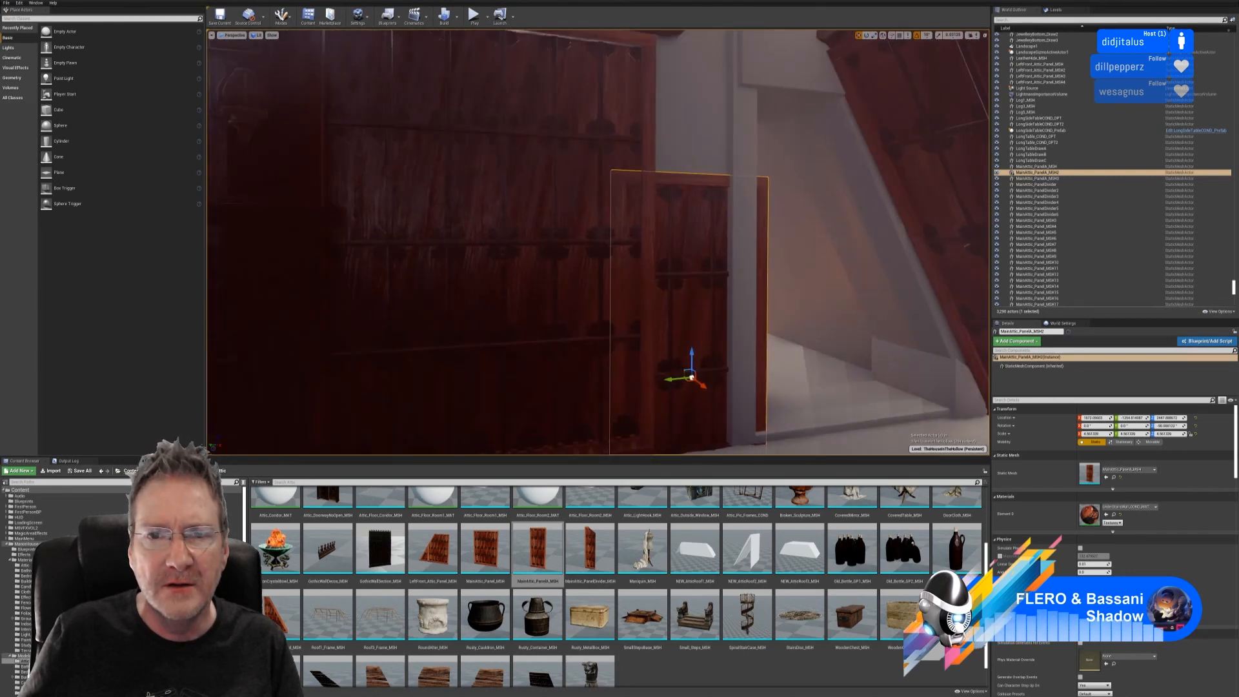
left_click_drag(692, 356, 698, 223)
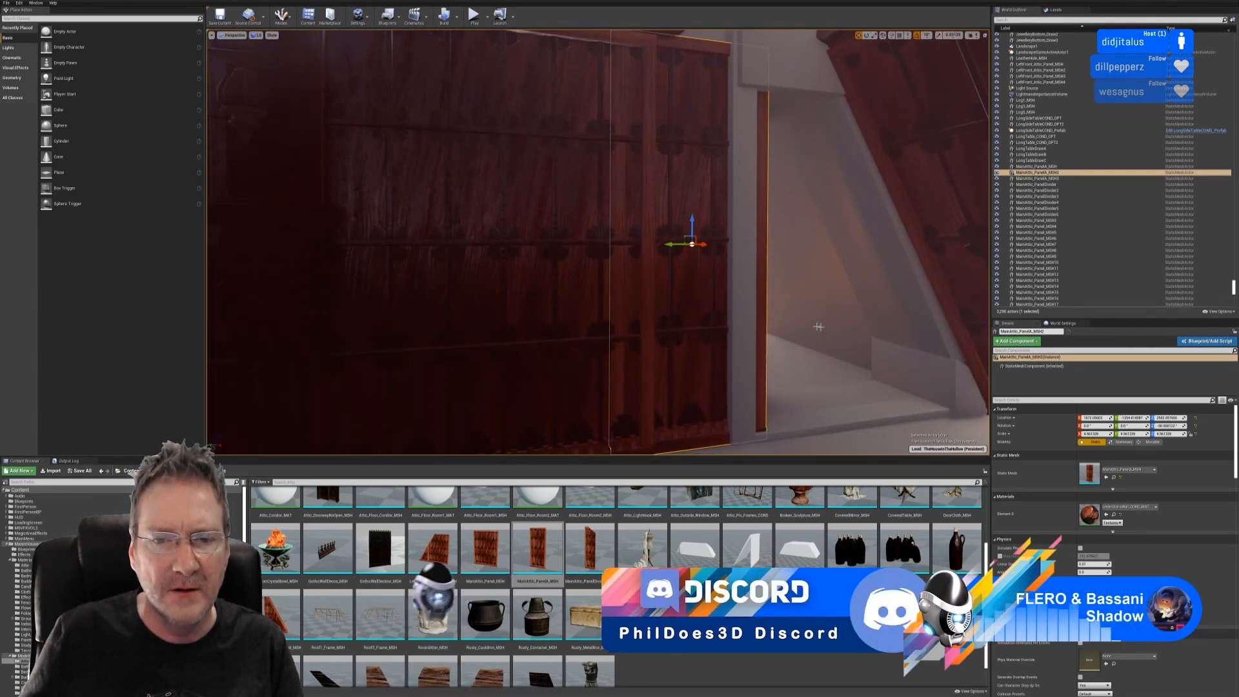
mouse_move(815, 327)
right_mouse_down()
mouse_move(775, 348)
mouse_move(814, 363)
mouse_move(789, 352)
mouse_move(810, 311)
right_mouse_up()
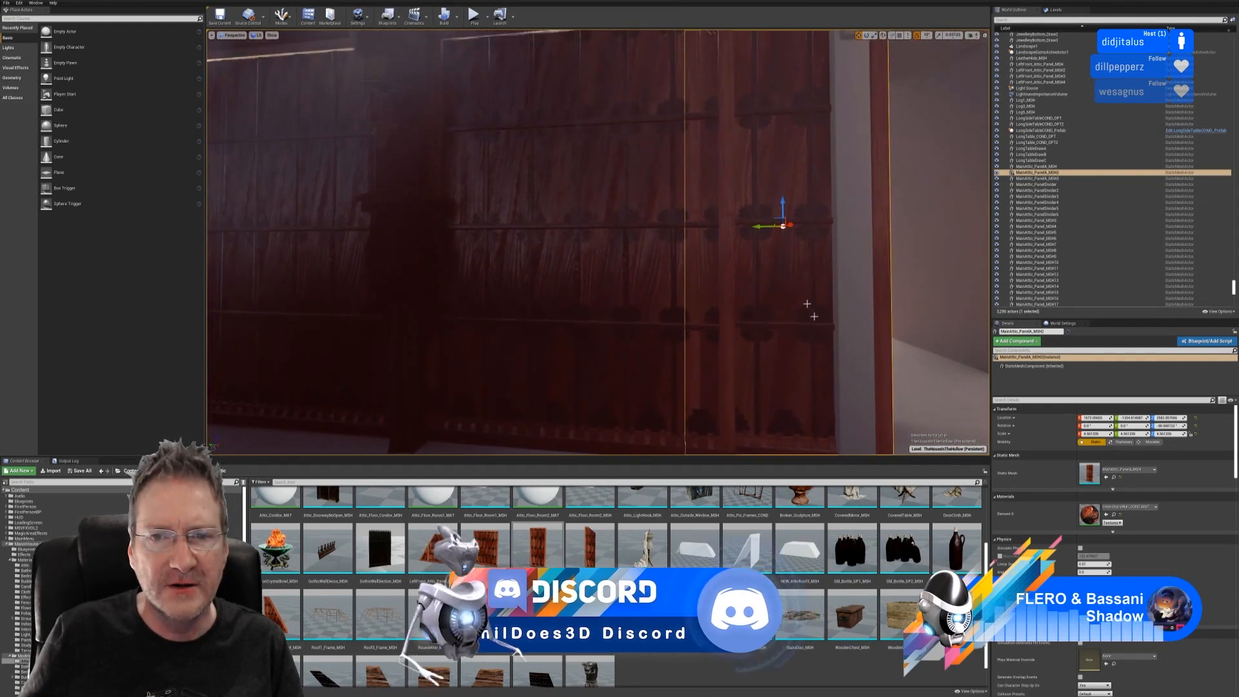
left_click_drag(762, 228, 725, 231)
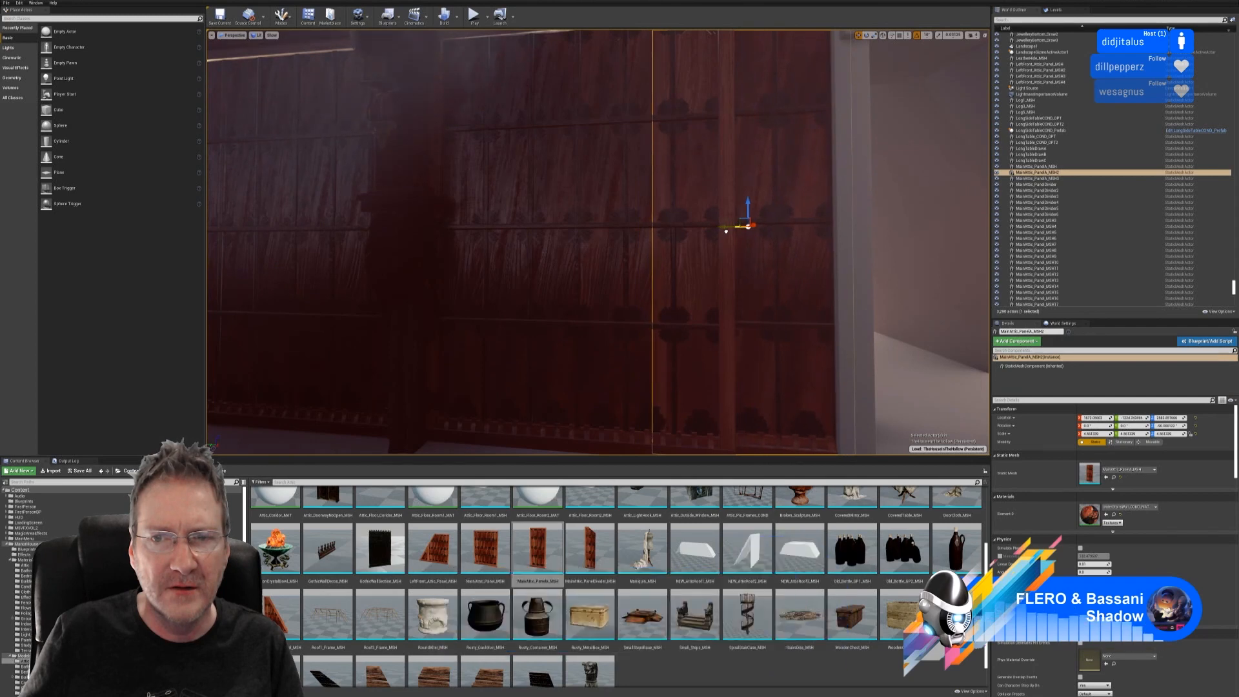
right_click_drag(523, 259, 493, 304)
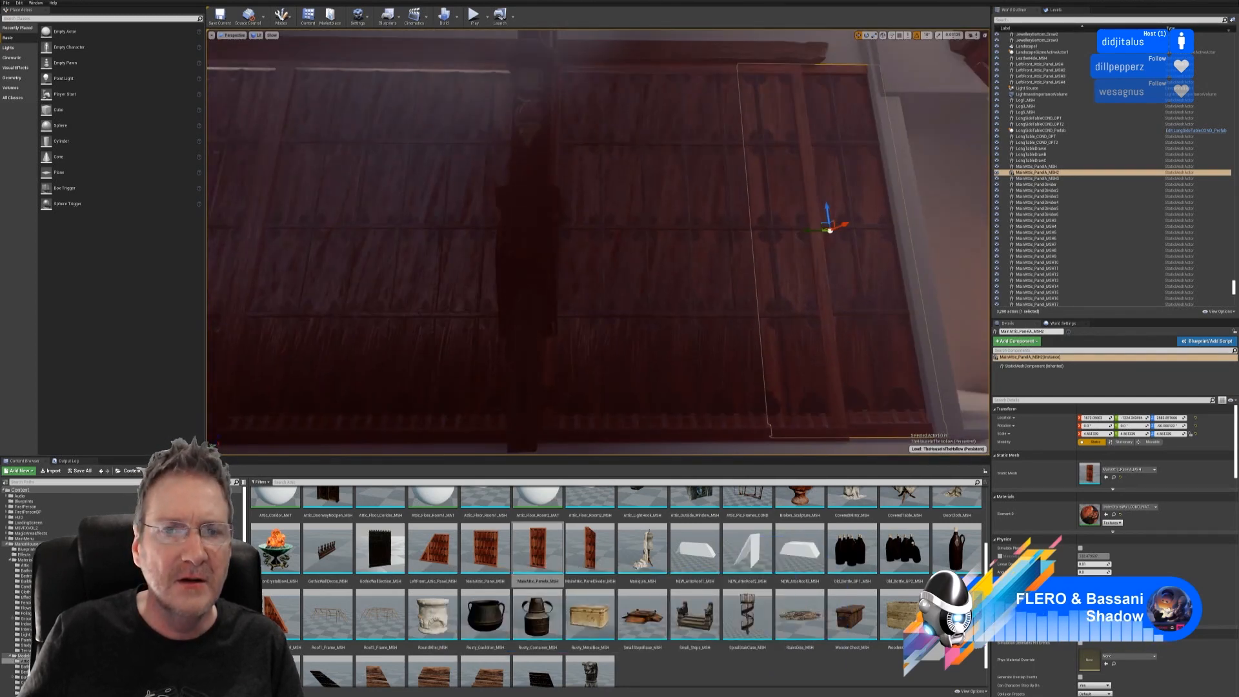
right_click_drag(646, 275, 686, 270)
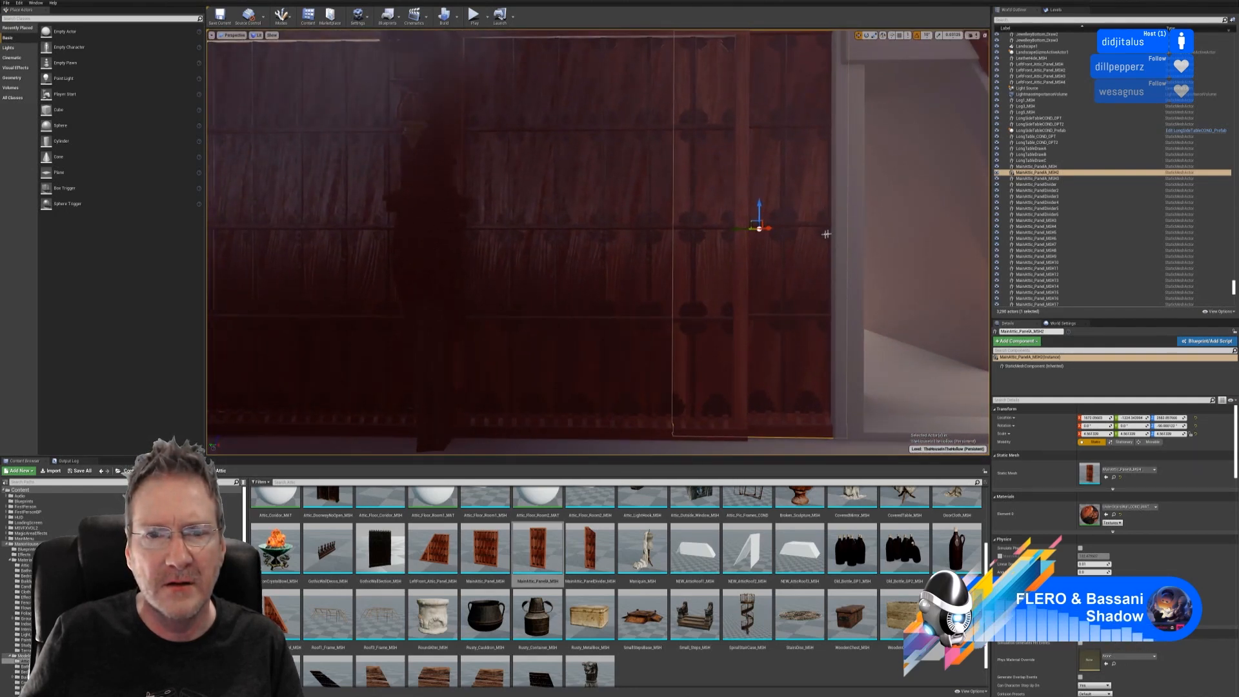
- Reduce the width of the adjacent full-width MainAttic panel and slide it away from the arch column to meet the narrow panel's edge
left_click(652, 221)
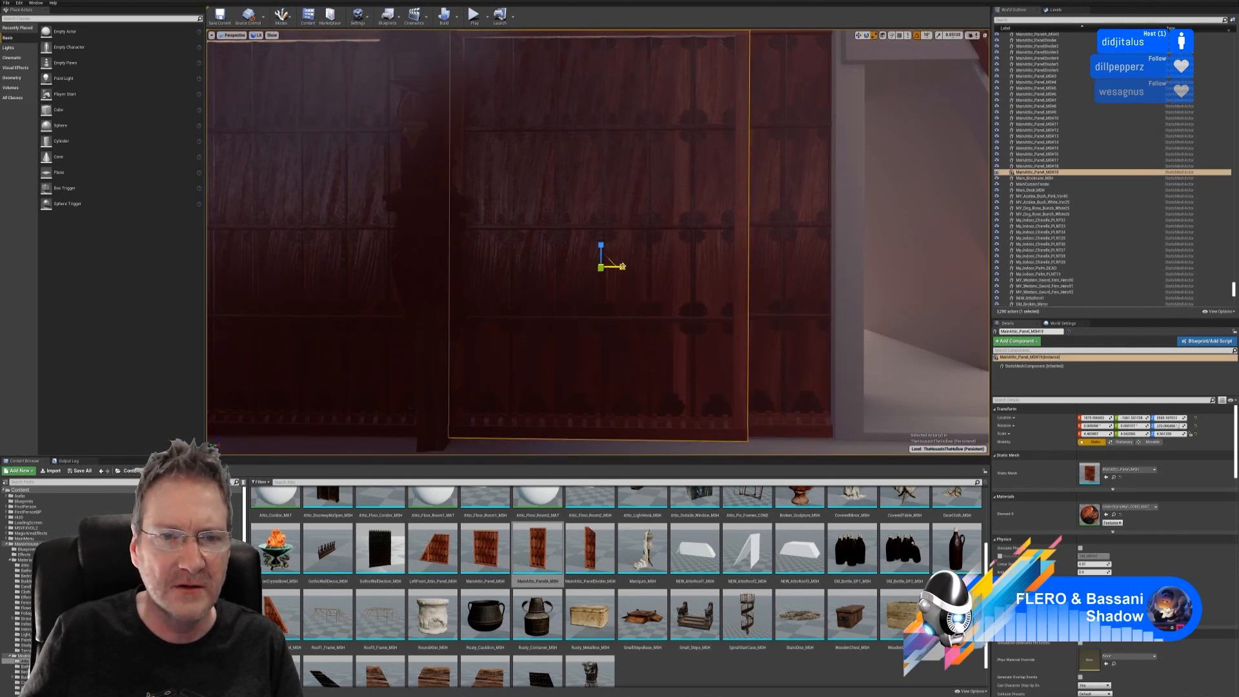
left_click_drag(623, 267, 597, 267)
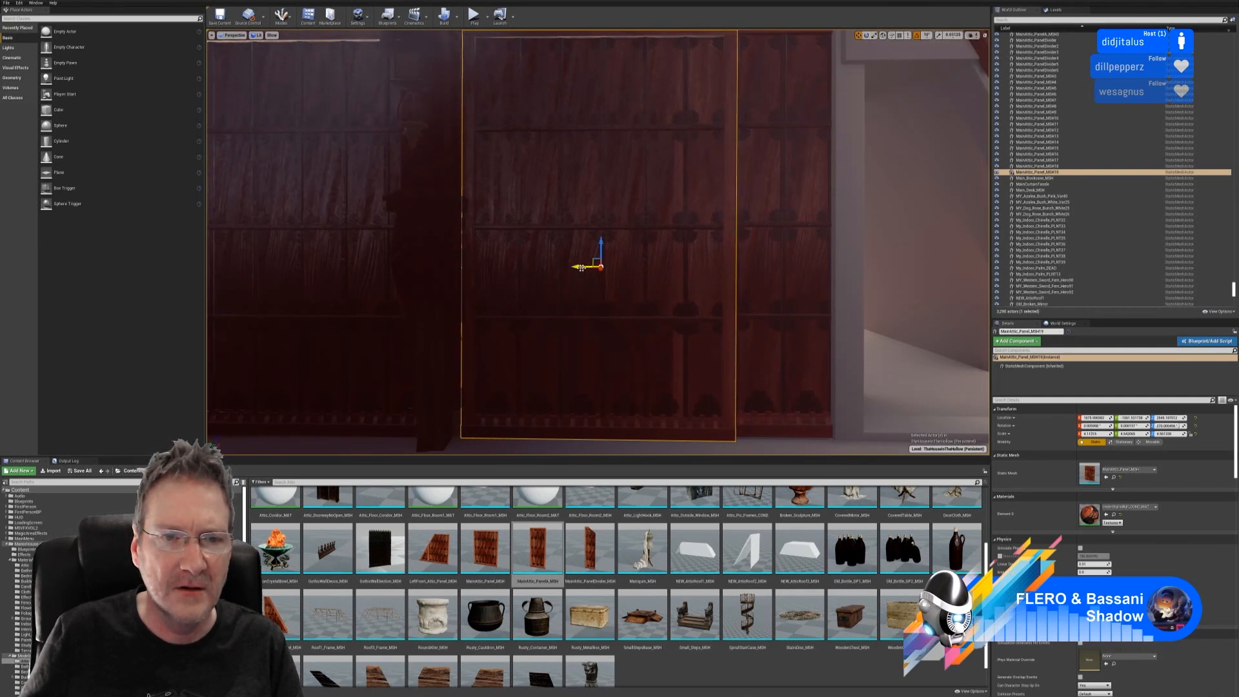
left_click_drag(581, 267, 531, 279)
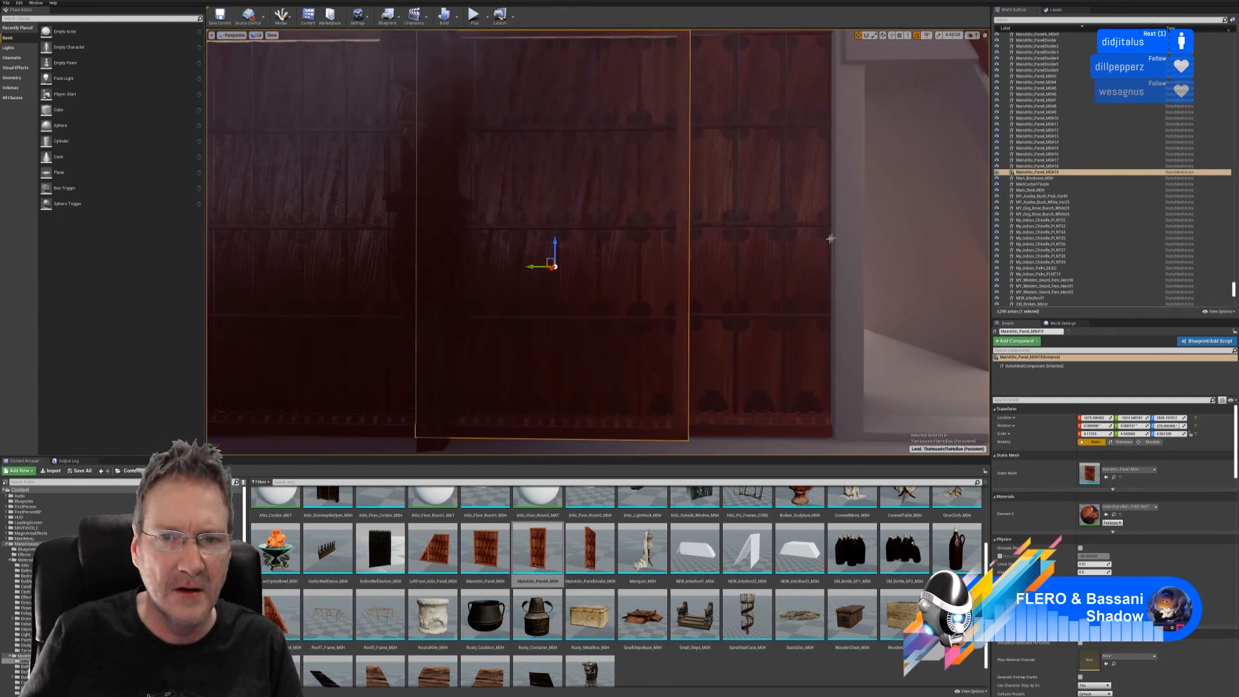
key("Escape")
right_click_drag(555, 277, 567, 297)
right_click_drag(828, 236, 829, 229)
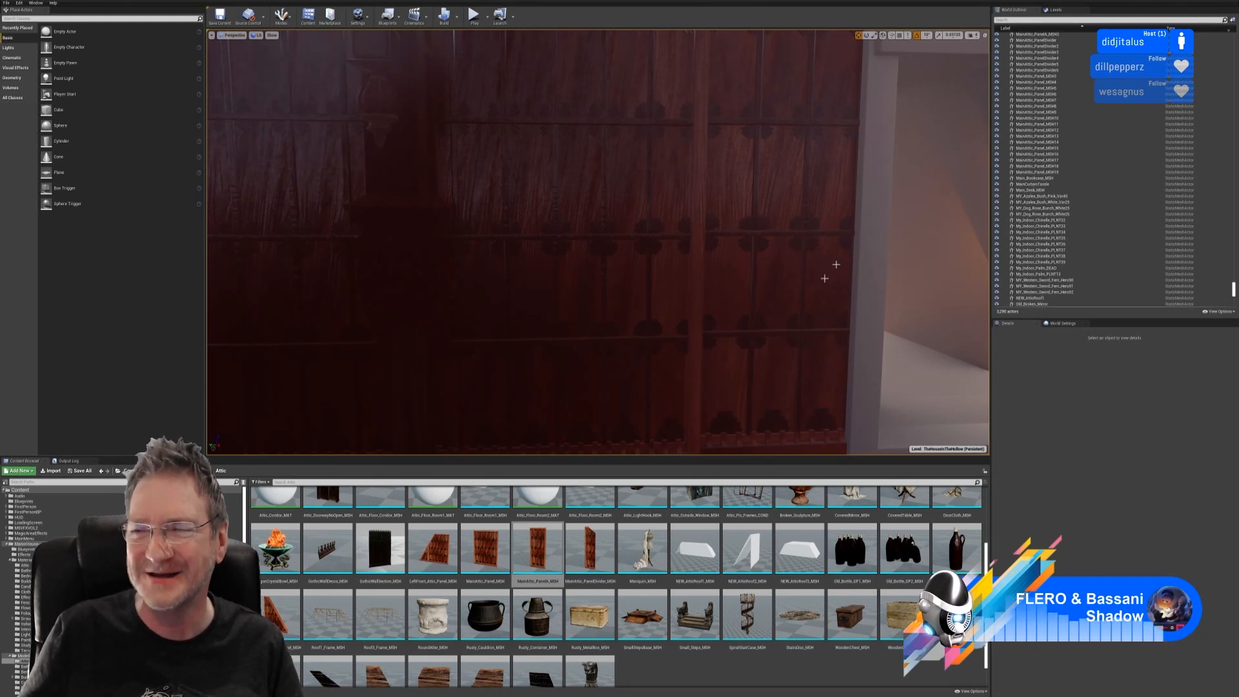
- Pull the narrow panel slightly out from the wall into the room, then deselect it and check the joint
right_click_drag(597, 242, 597, 292)
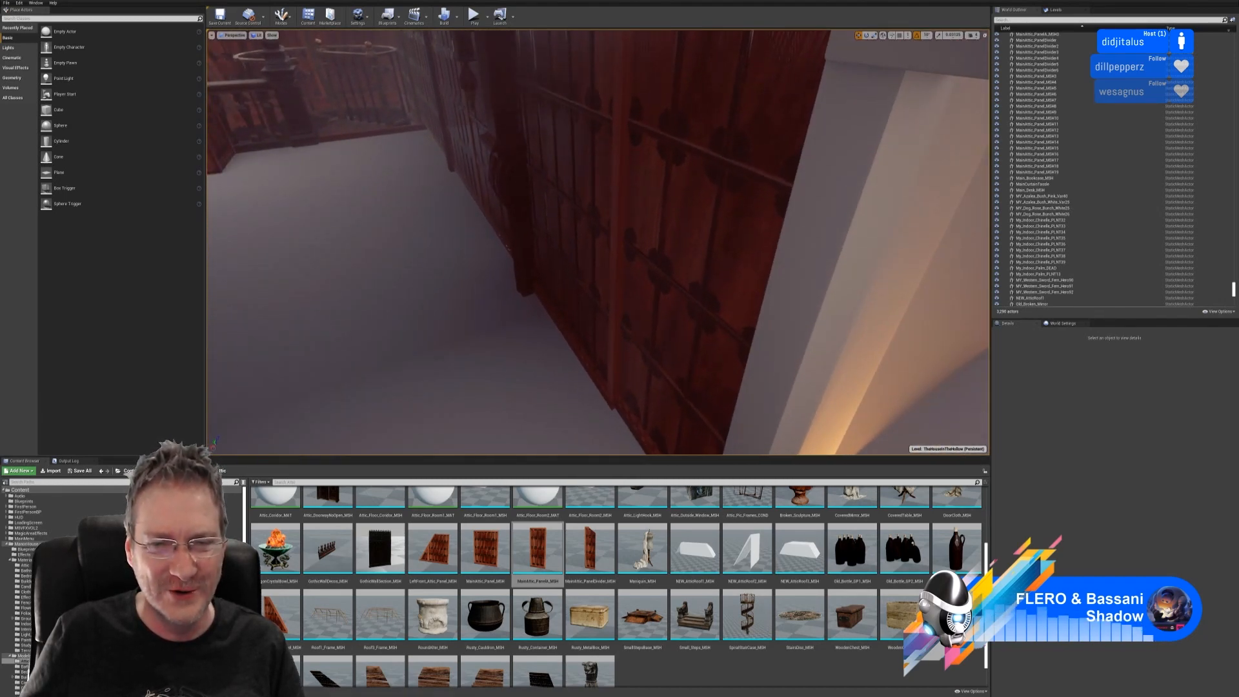
left_click(660, 279)
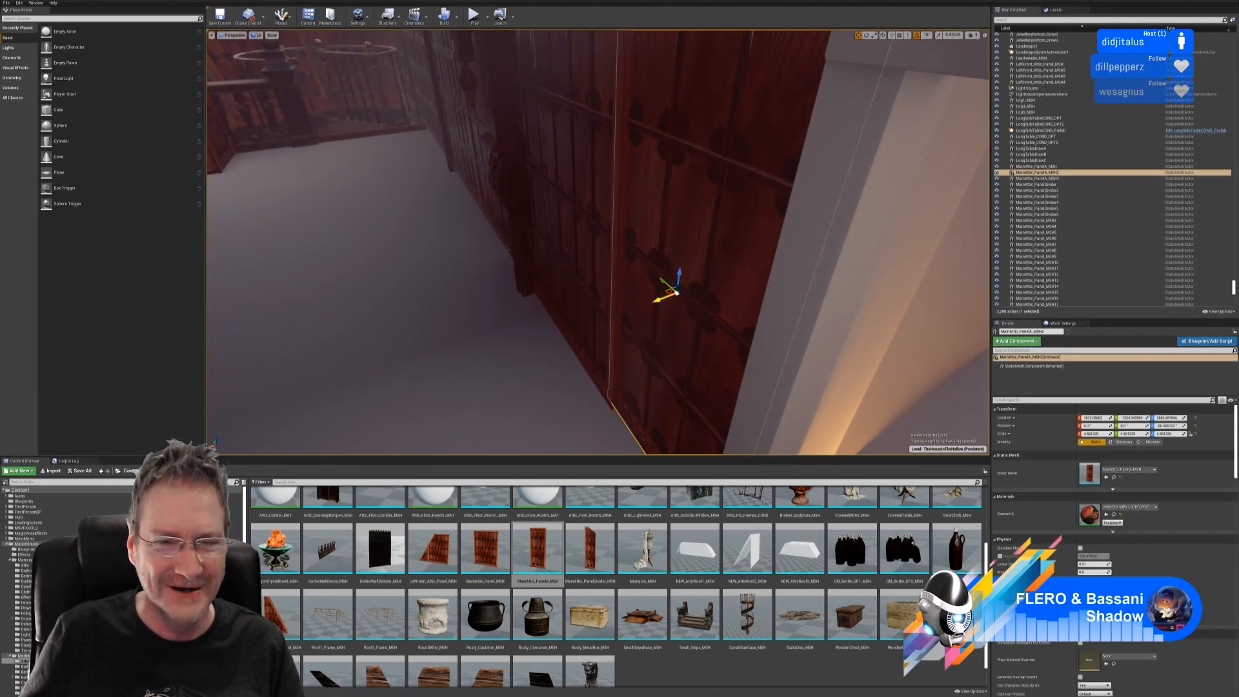
left_click_drag(675, 292, 671, 294)
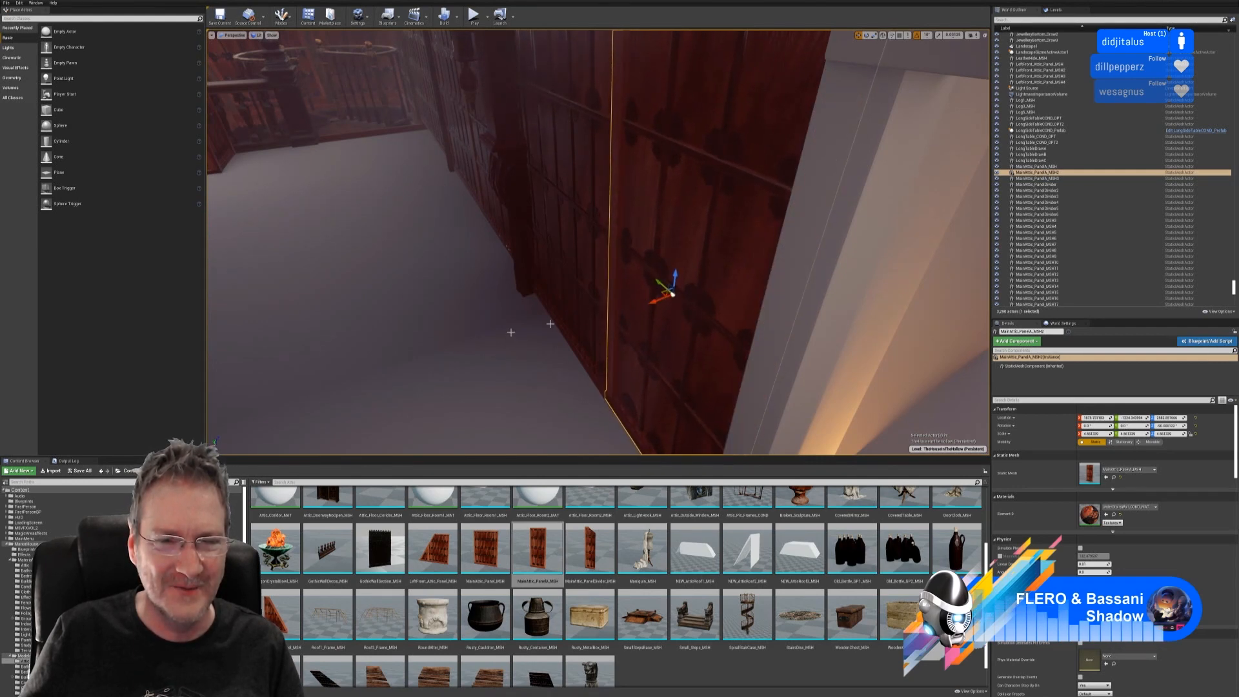
right_click_drag(458, 330, 716, 332)
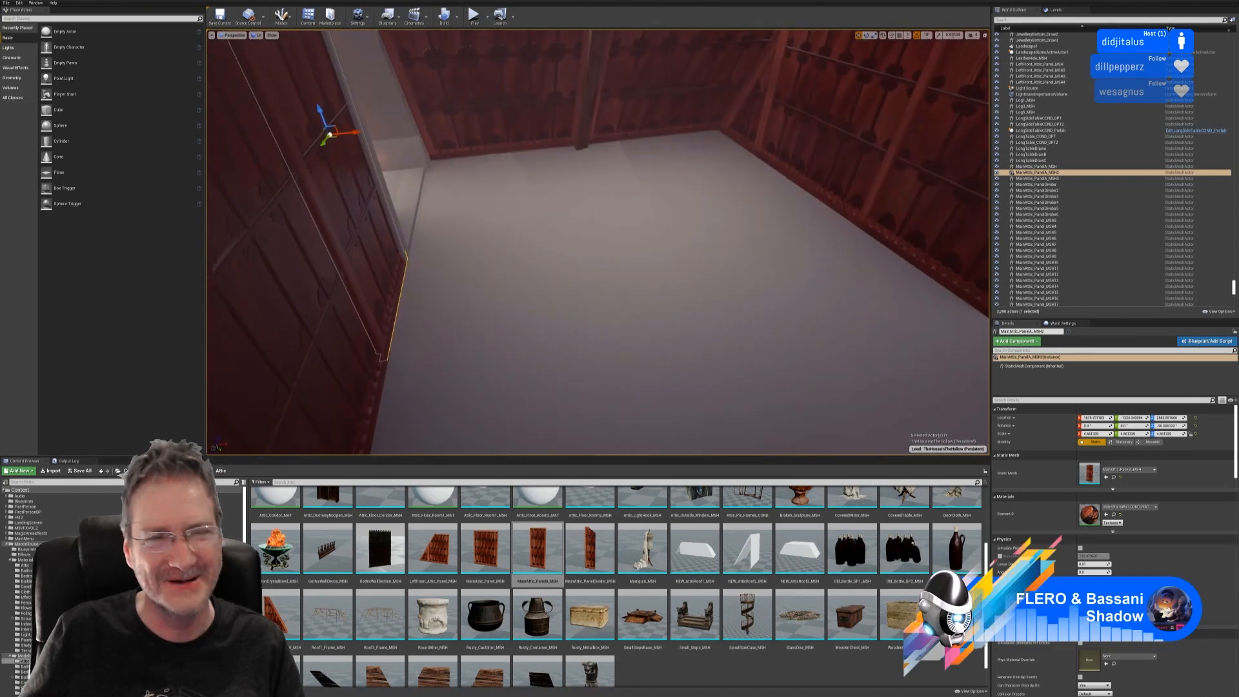
left_click(463, 331)
right_click_drag(474, 337, 348, 329)
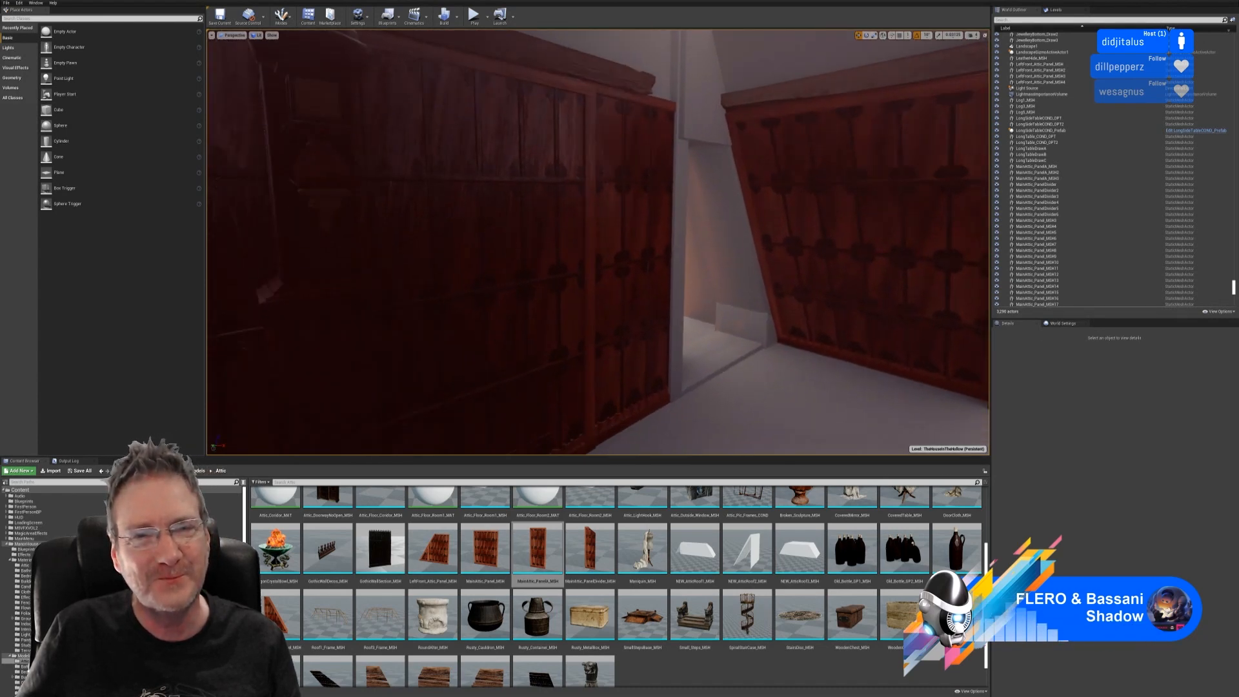
- Fine-tune the narrow panel's height against the neighbouring panel and deselect it
right_click_drag(541, 330, 535, 330)
left_click(636, 233)
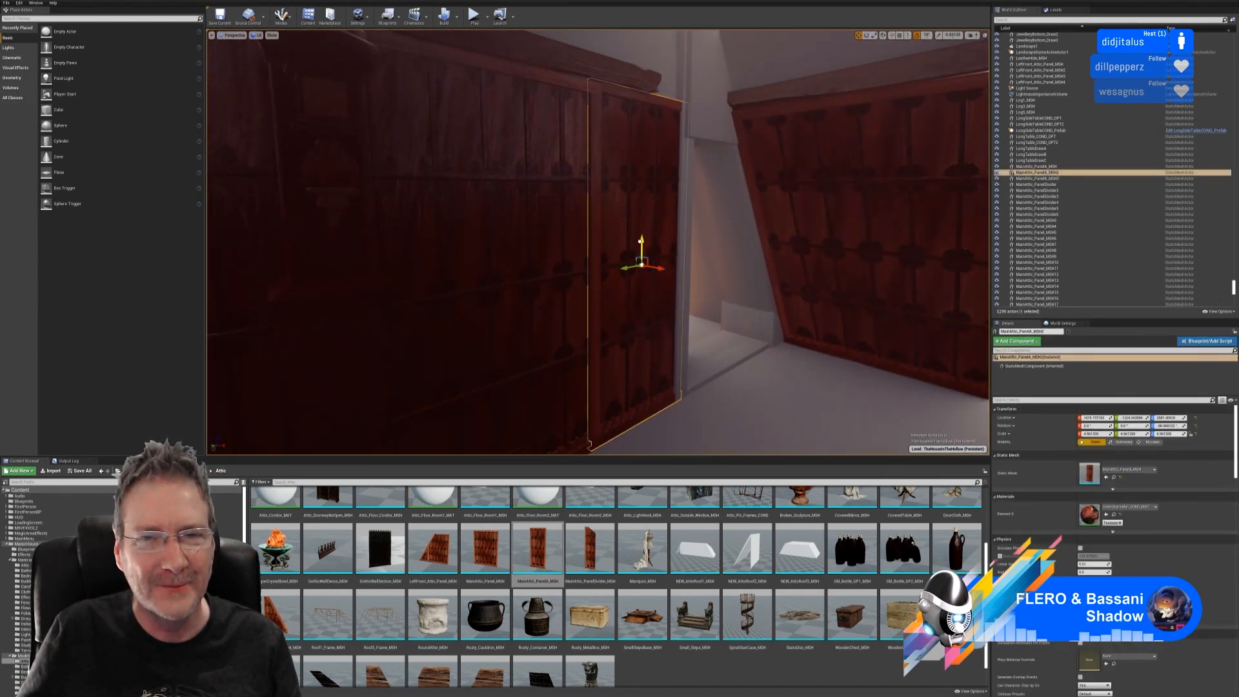
key("Escape")
right_click_drag(638, 241, 570, 248)
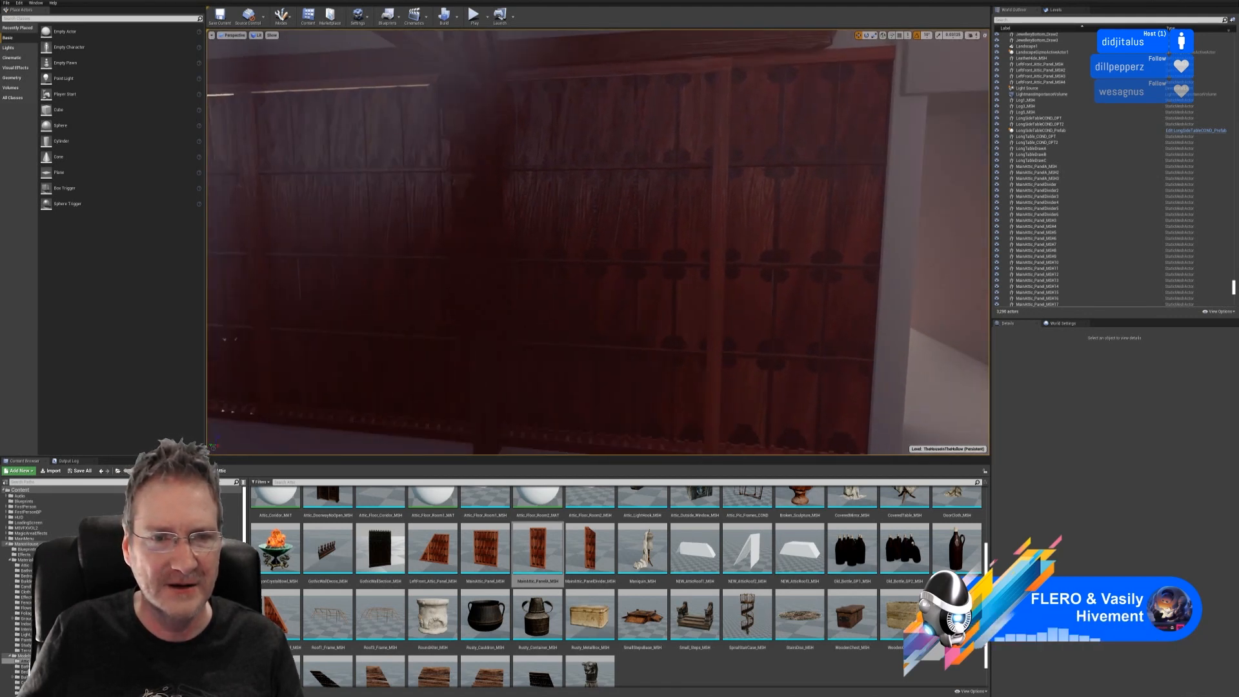
- Scale the narrow panel down slightly in width, return to the move tool and deselect it
left_click(855, 83)
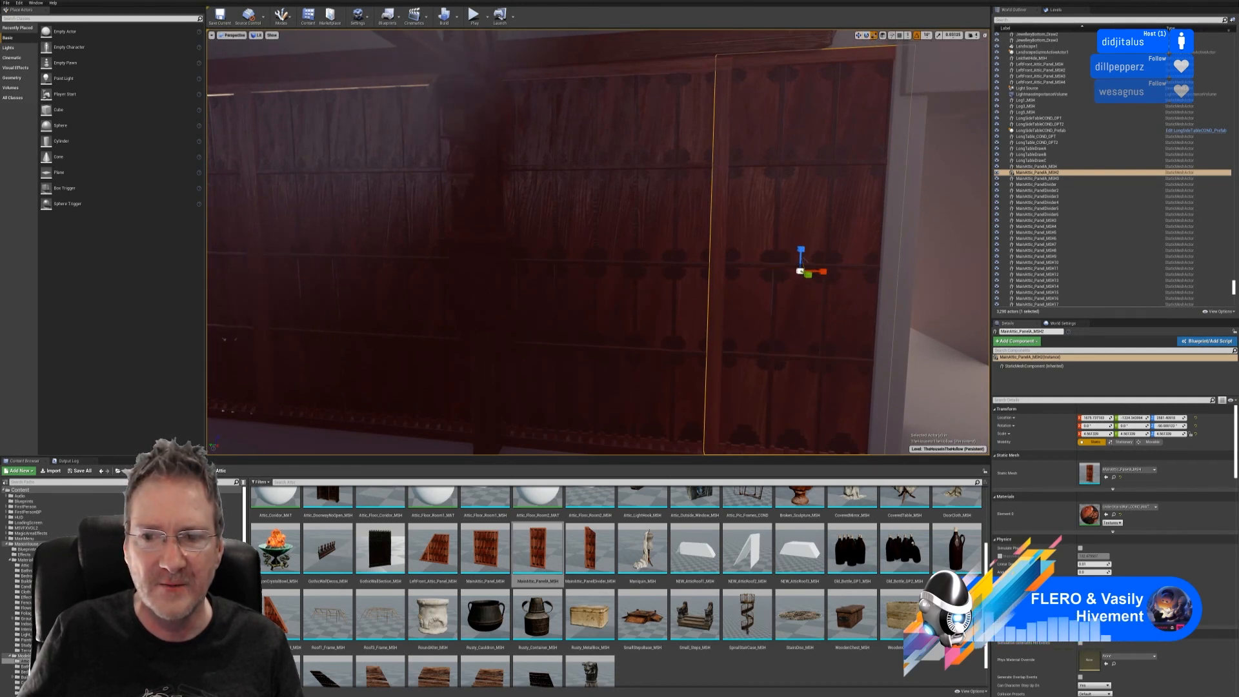
left_click_drag(821, 272, 813, 272)
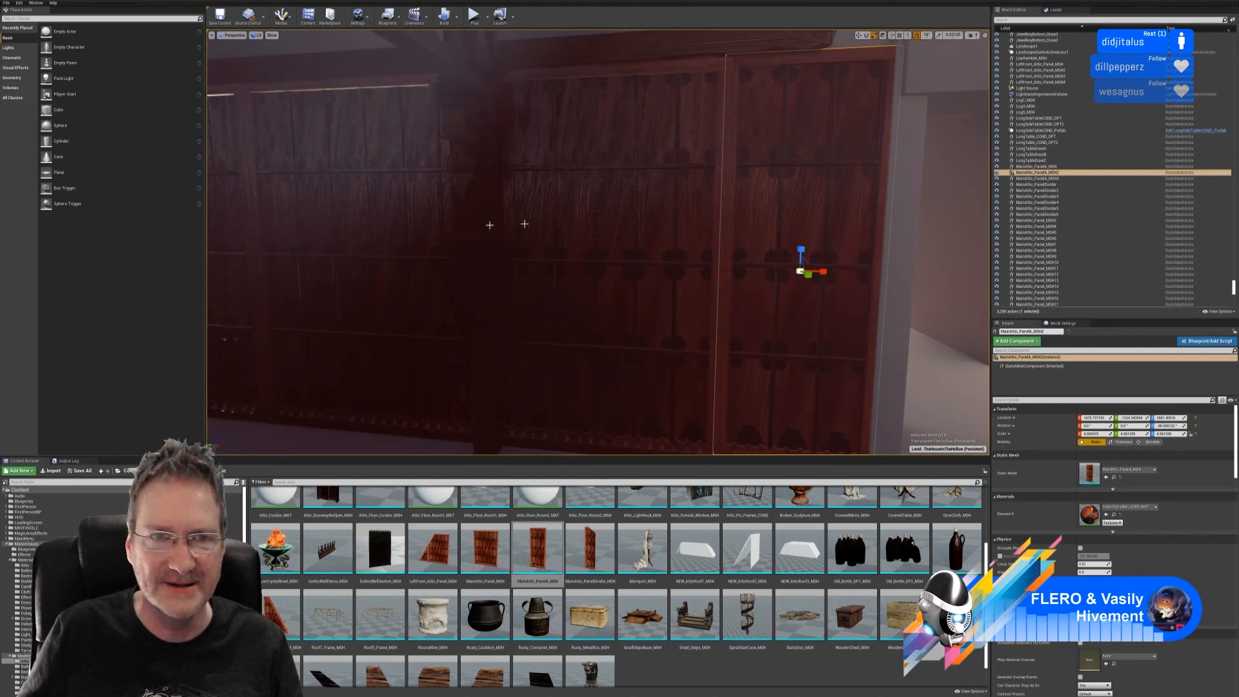
left_click(858, 35)
key("Escape")
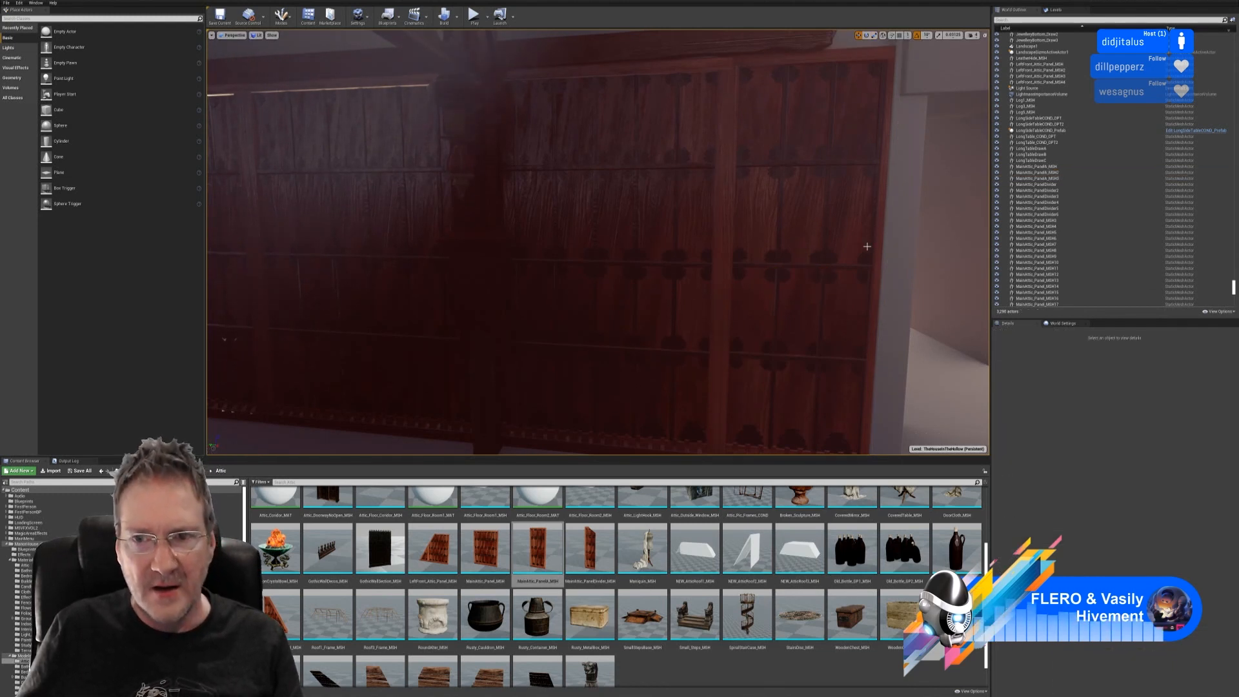
- Slide the full-width panel slightly toward the narrow panel to tidy the seam between them, and deselect it
right_click_drag(772, 210, 772, 210)
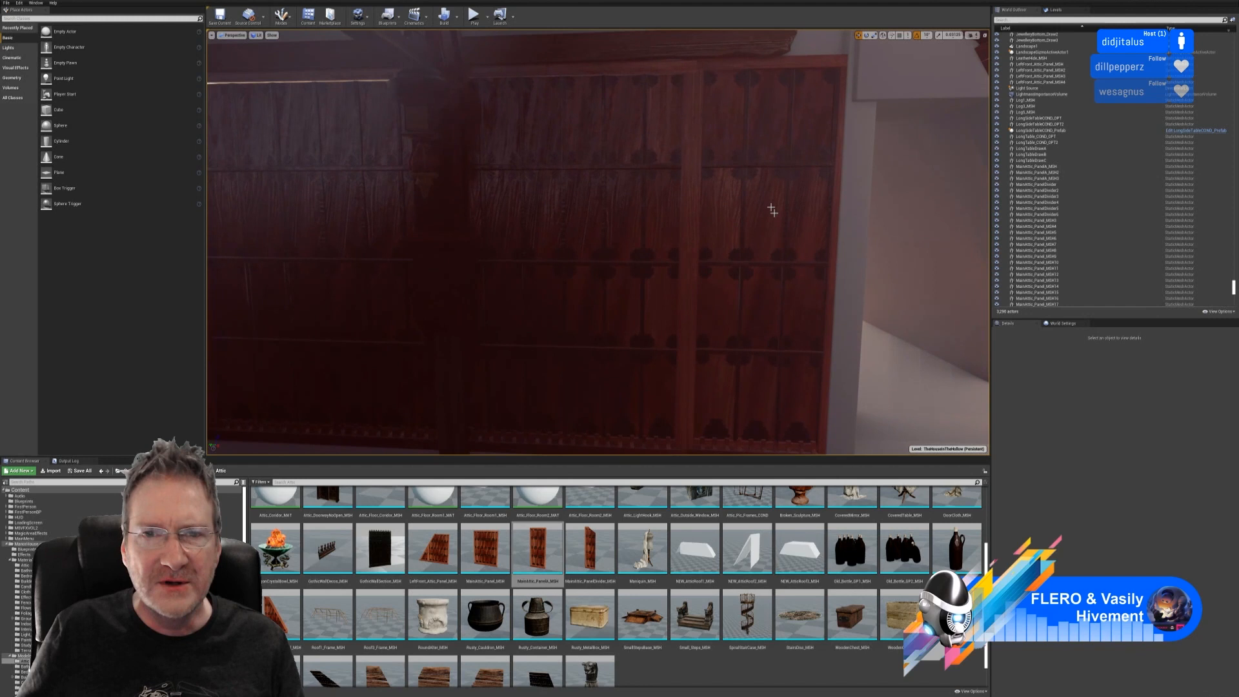
left_click(685, 147)
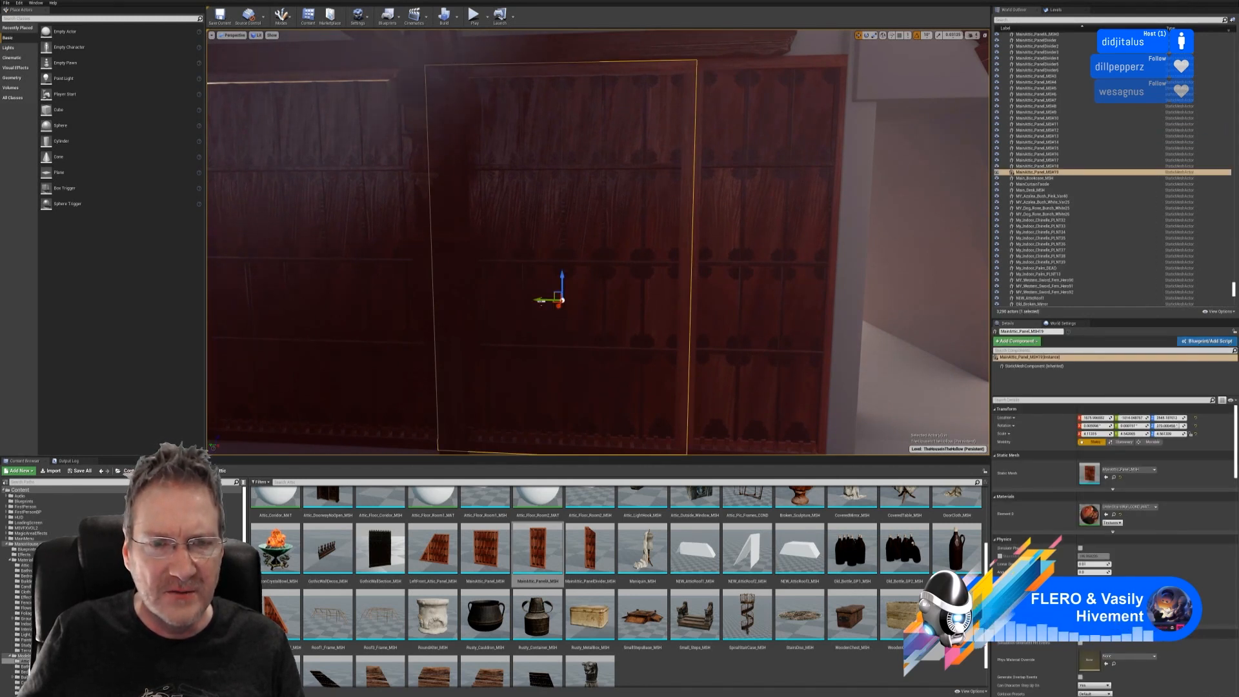
left_click_drag(539, 300, 545, 301)
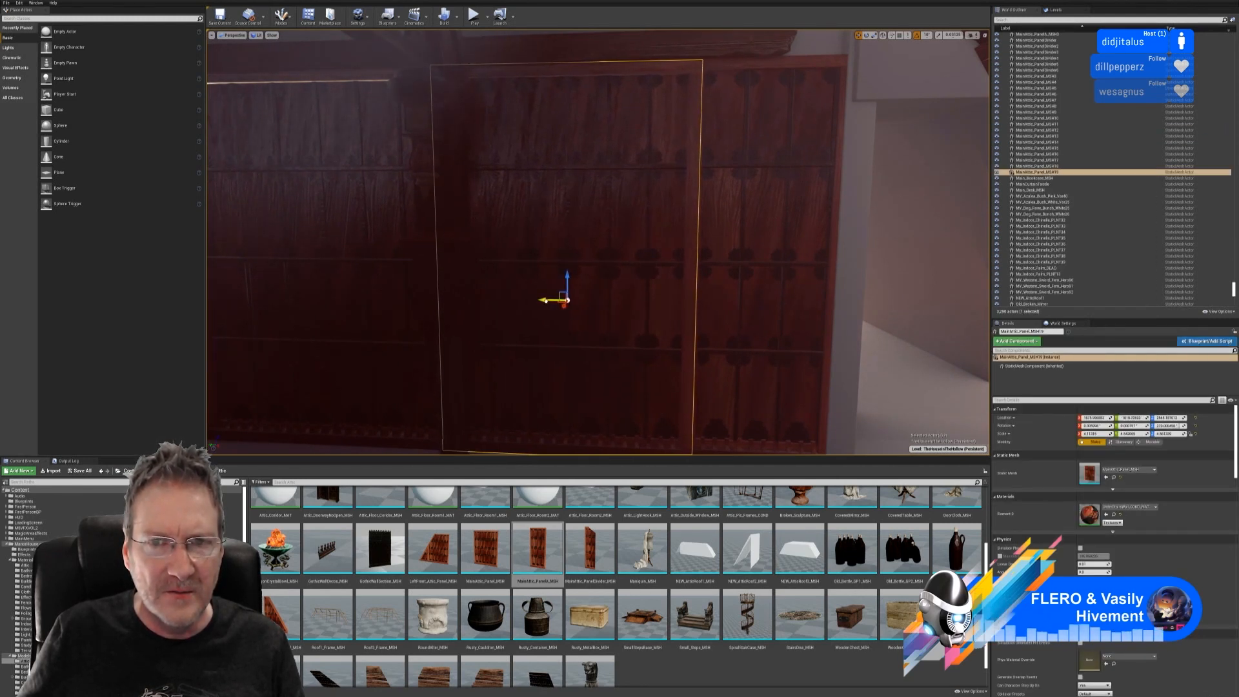
key("Escape")
- Save all modified levels and assets of the project
right_click_drag(636, 346, 587, 326)
key("w")
key("e")
key("w")
key("w")
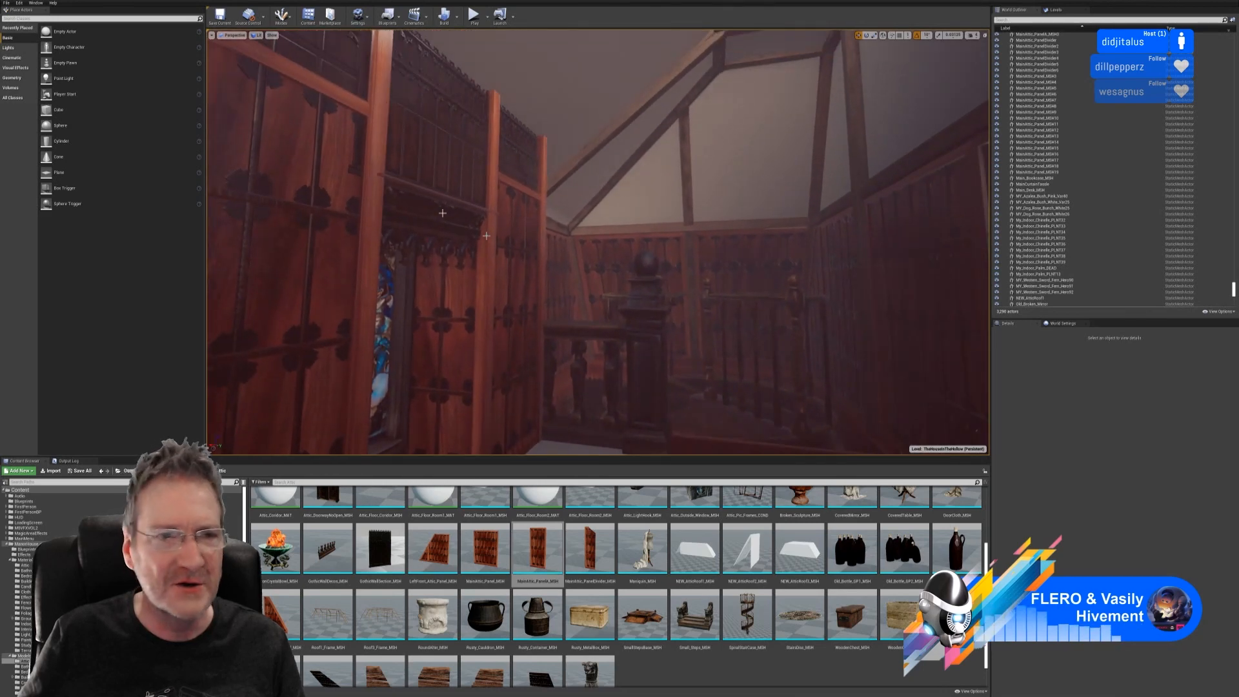
left_click(6, 4)
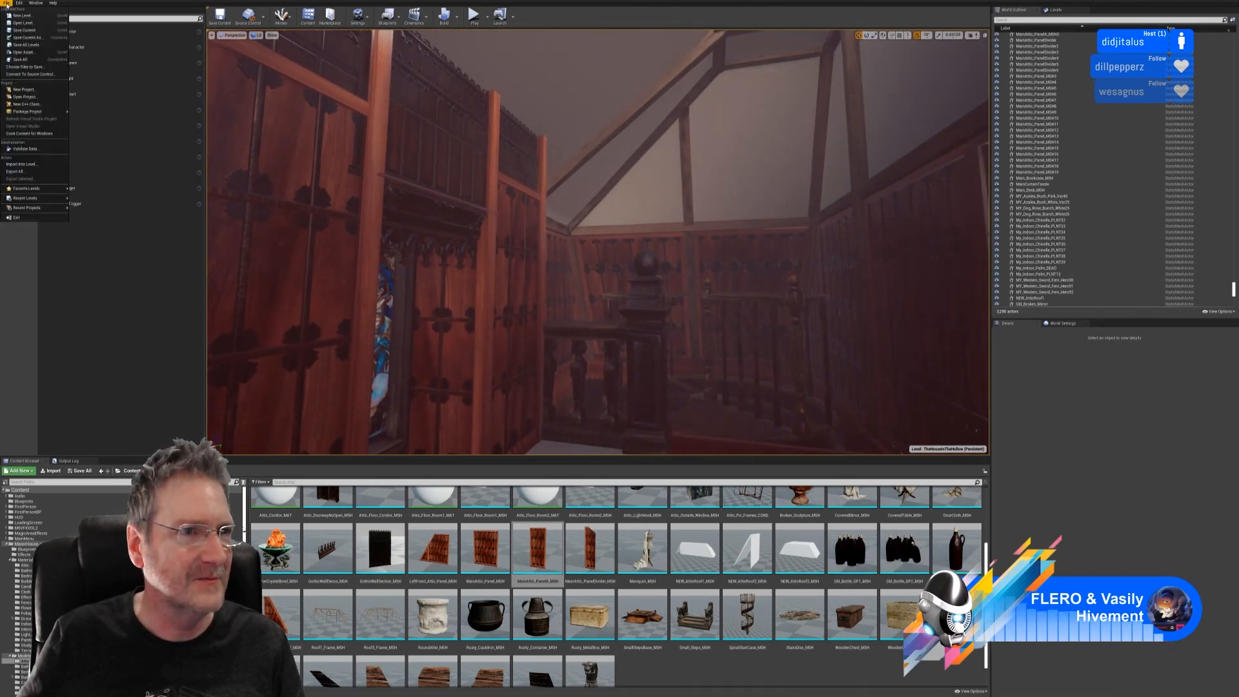
left_click(24, 59)
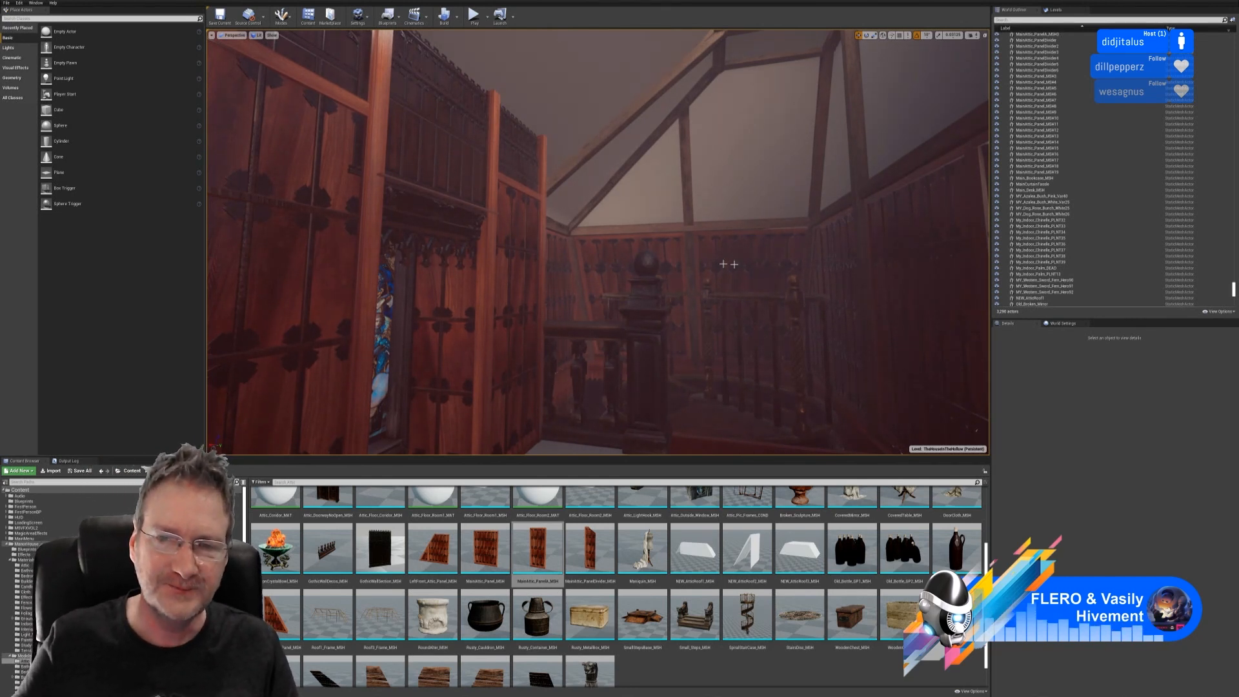
- Examine the attic's balustrade corner, panelled walls and bare ceiling bays between the roof beams
right_click_drag(707, 255, 858, 293)
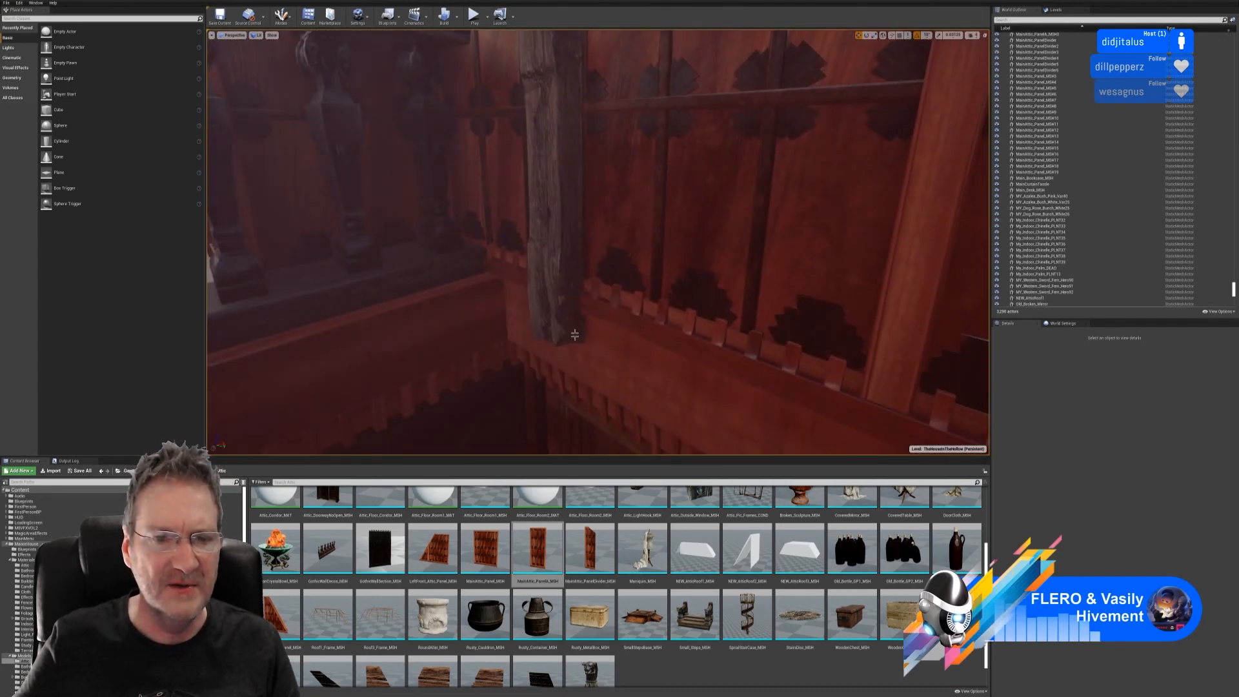
right_click_drag(597, 242, 445, 249)
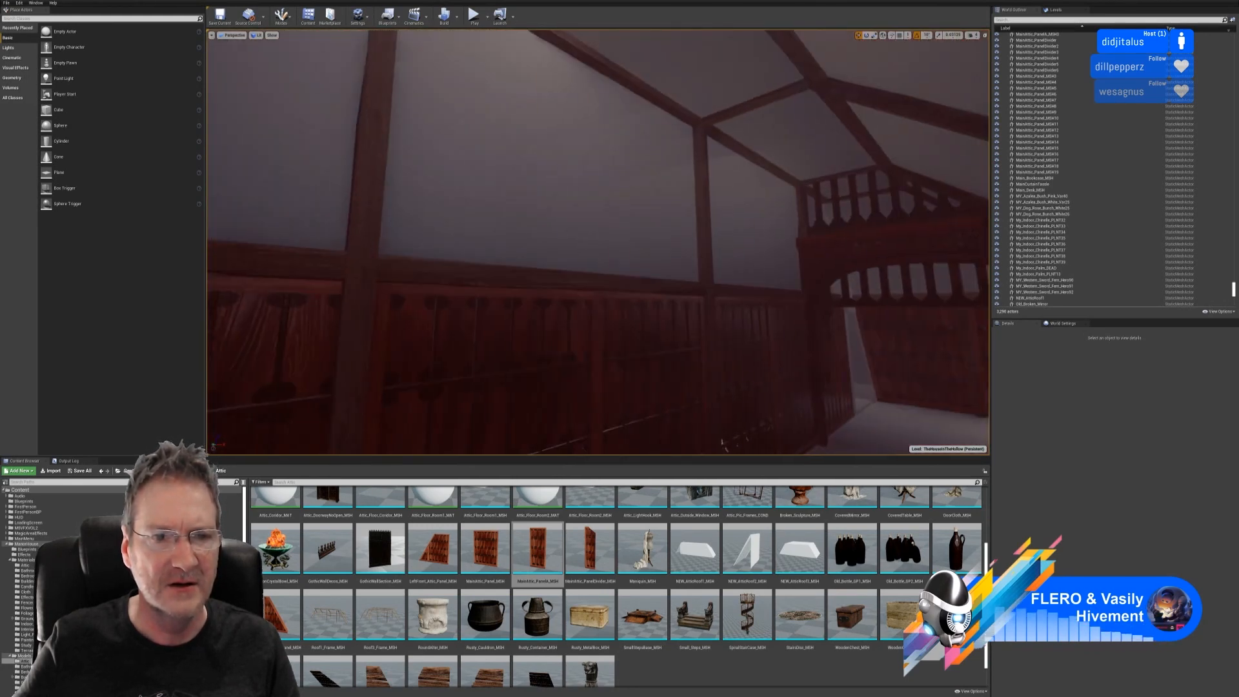
right_click_drag(597, 242, 619, 201)
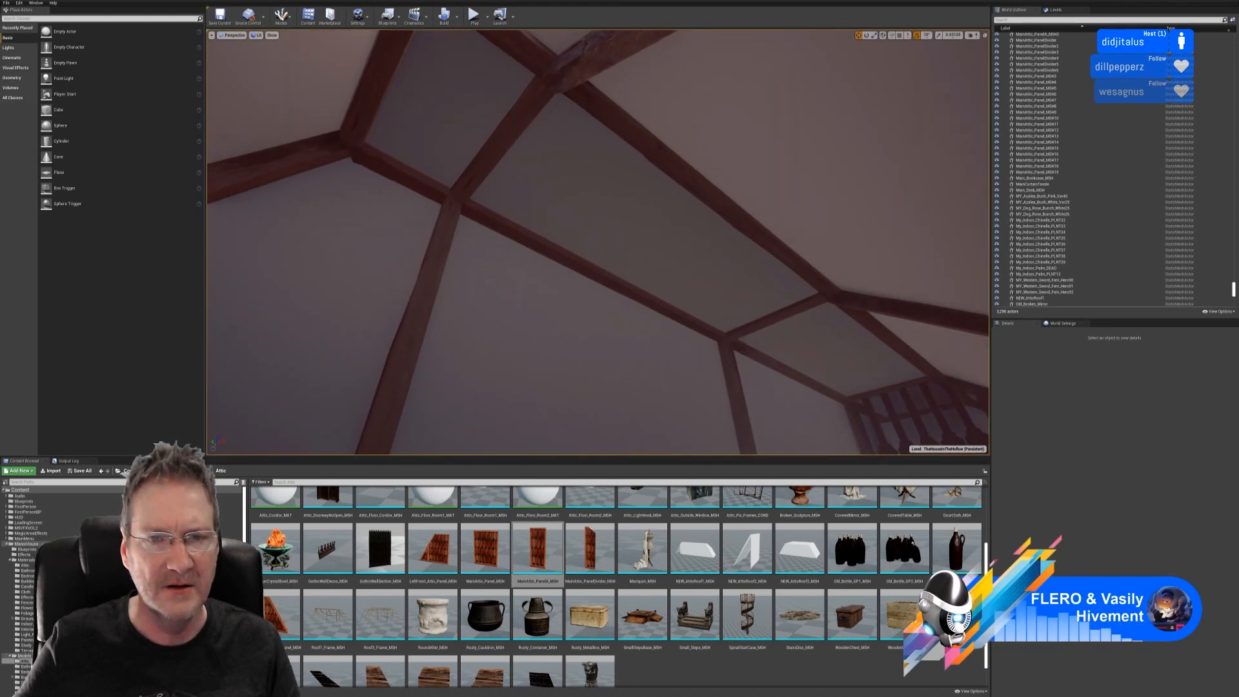
mouse_move(619, 201)
right_mouse_down()
mouse_move(609, 239)
mouse_move(629, 171)
mouse_move(652, 173)
mouse_move(636, 174)
mouse_move(641, 195)
mouse_move(635, 170)
mouse_move(639, 193)
mouse_move(648, 184)
mouse_move(631, 229)
mouse_move(600, 211)
right_mouse_up()
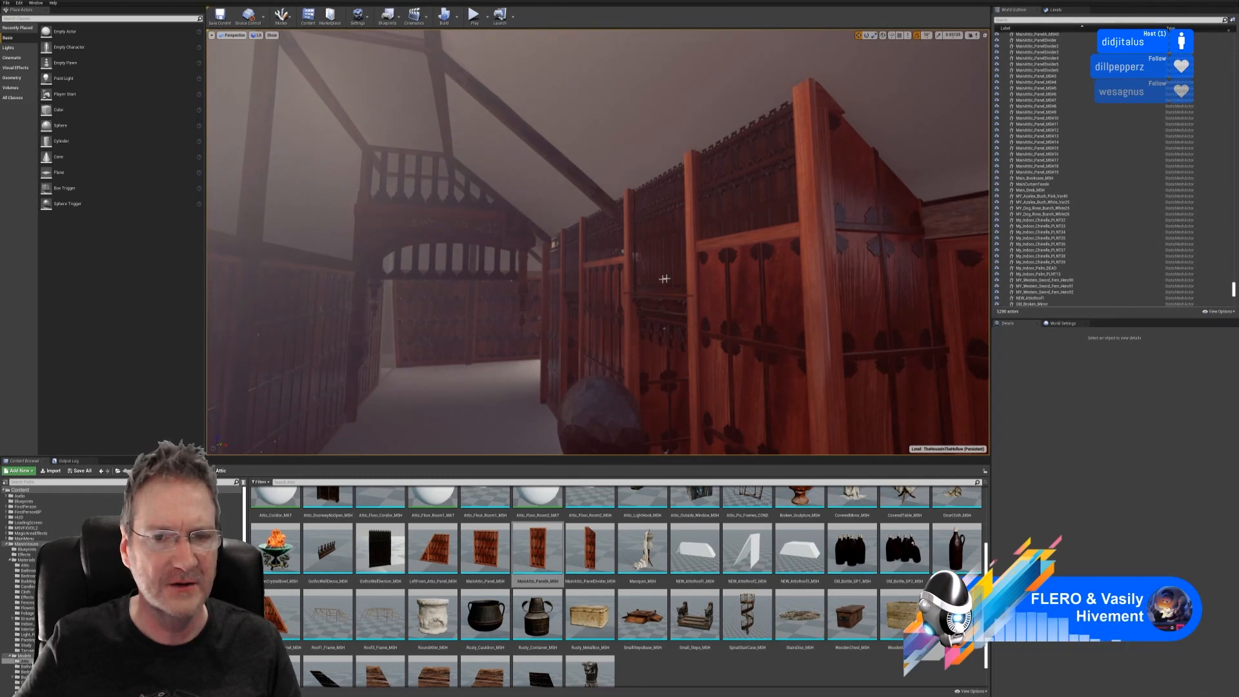
mouse_move(664, 279)
right_mouse_down()
mouse_move(719, 259)
mouse_move(665, 302)
mouse_move(681, 329)
mouse_move(682, 303)
mouse_move(716, 301)
mouse_move(696, 217)
mouse_move(699, 264)
mouse_move(616, 260)
mouse_move(590, 284)
mouse_move(593, 258)
mouse_move(629, 272)
mouse_move(703, 262)
right_mouse_up()
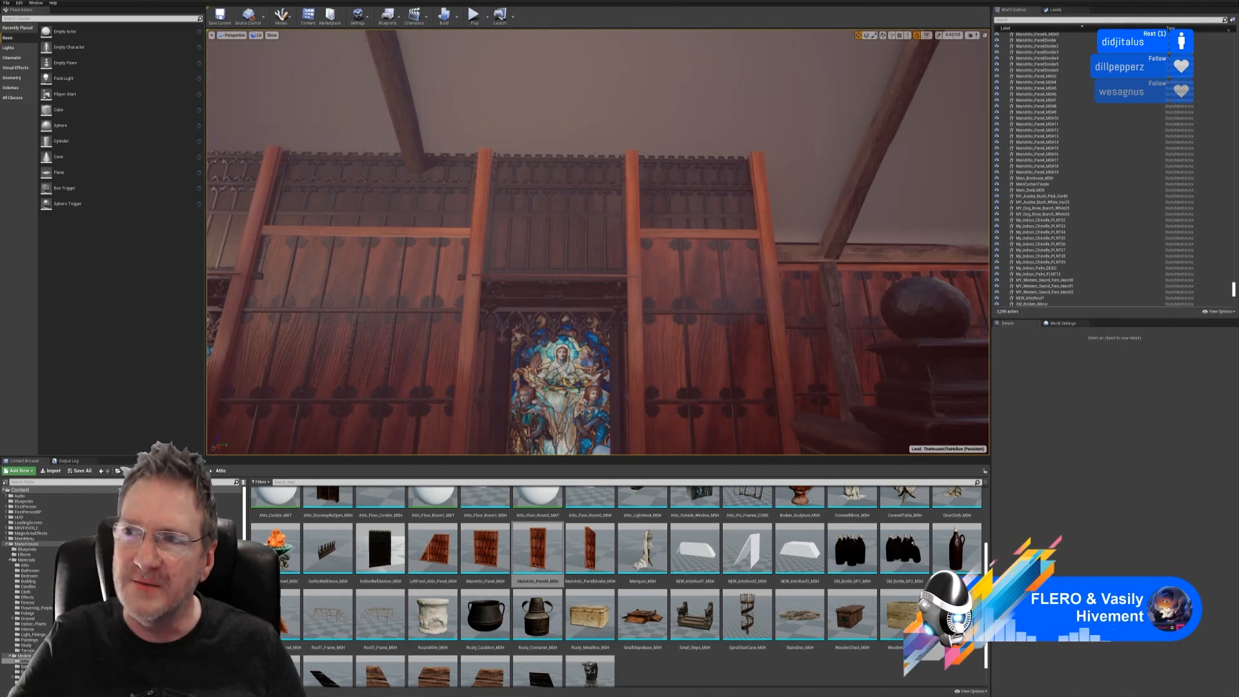
key("super+d")
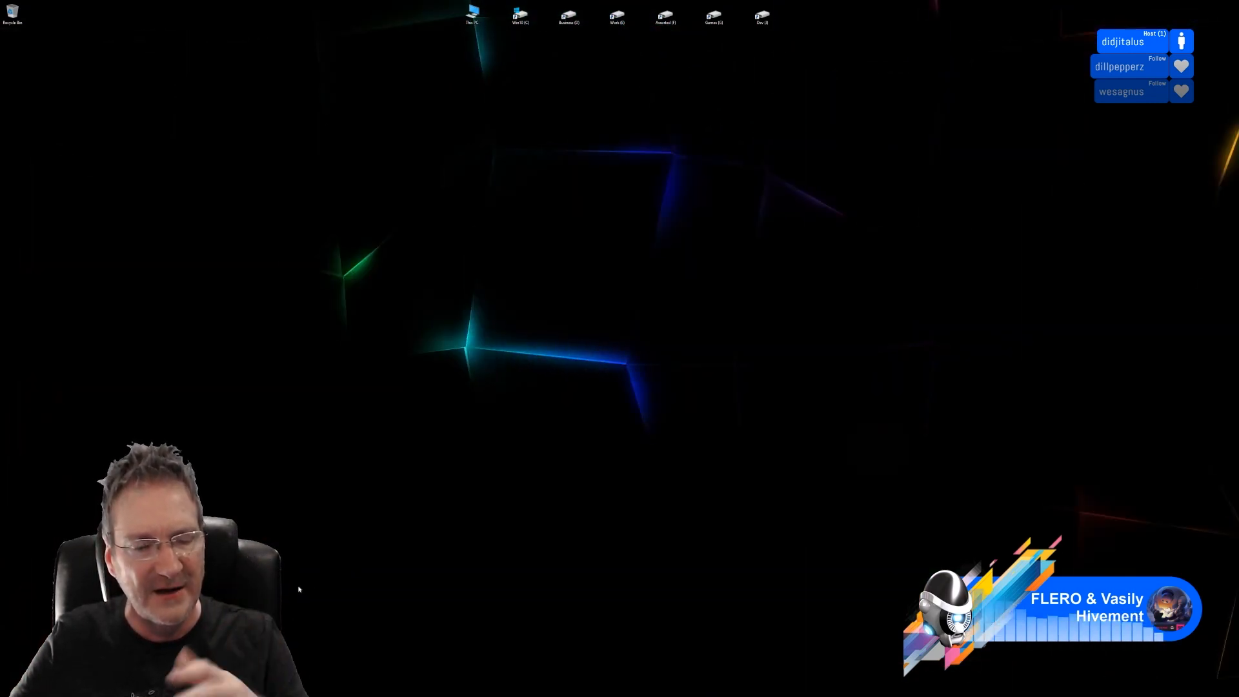
key("alt+Tab")
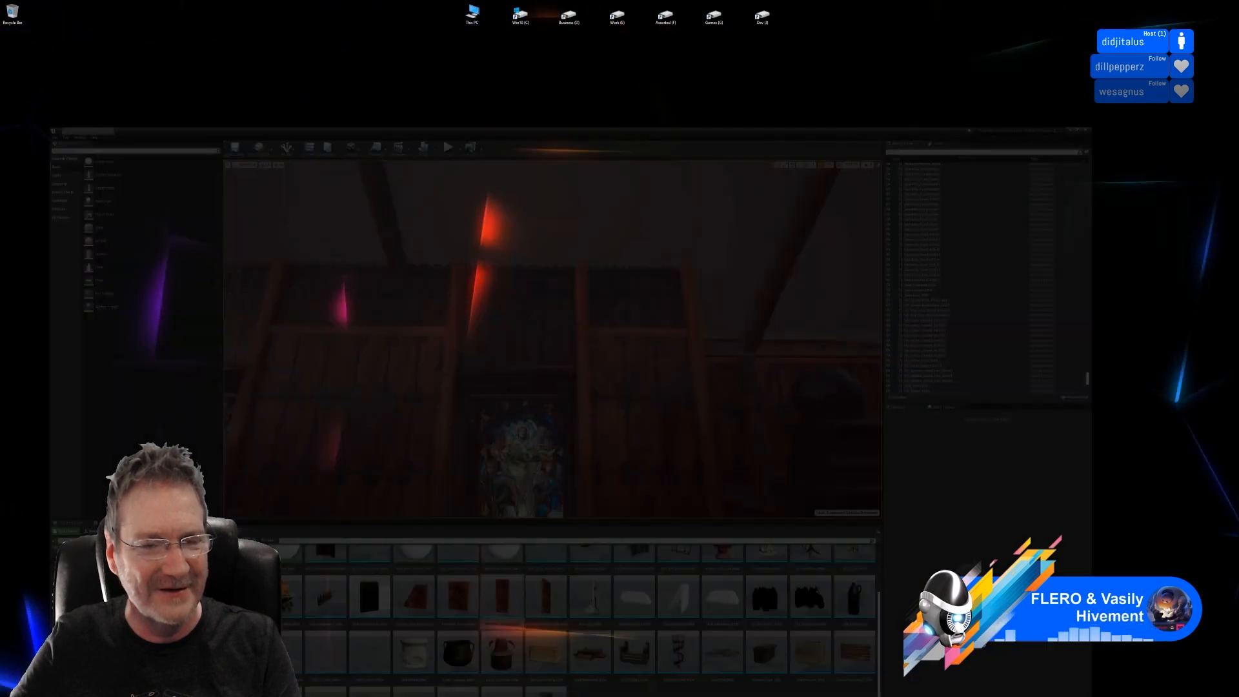
- Duplicate the sloping wall panel beside the roof beam and slide the copy along the wall past the column into the bare recess
right_click_drag(598, 242, 660, 271)
key("w")
key("w")
key("w")
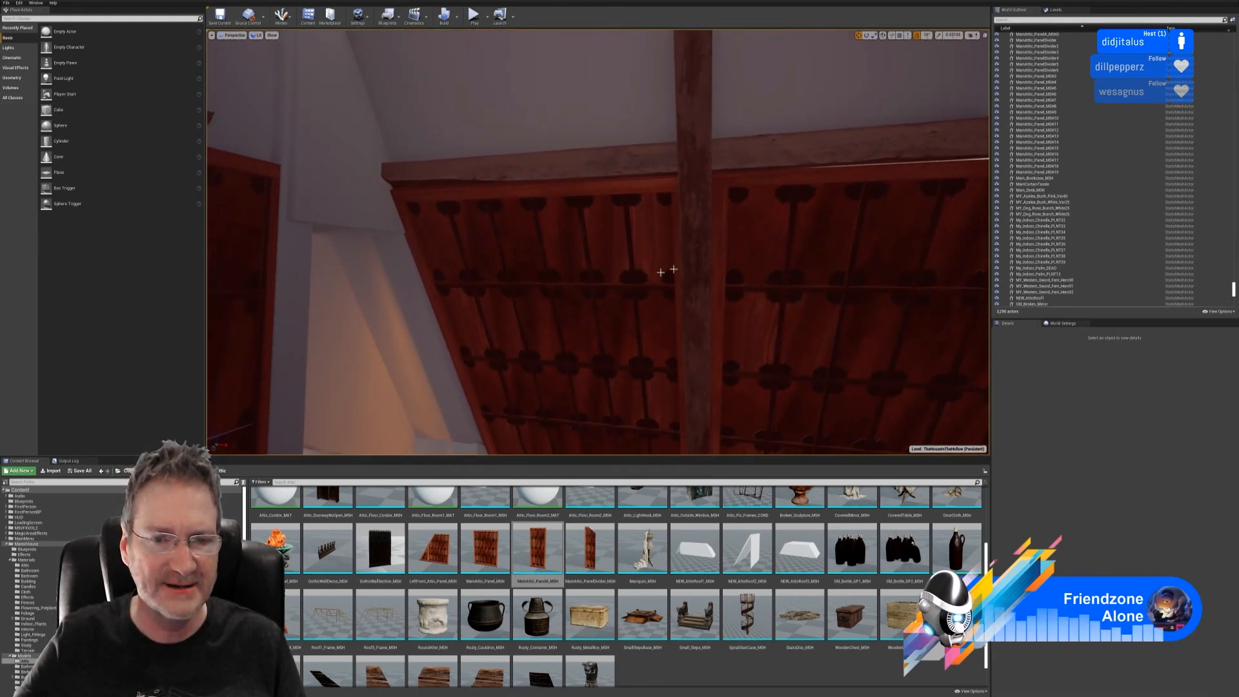
left_click(643, 269)
right_click(643, 271)
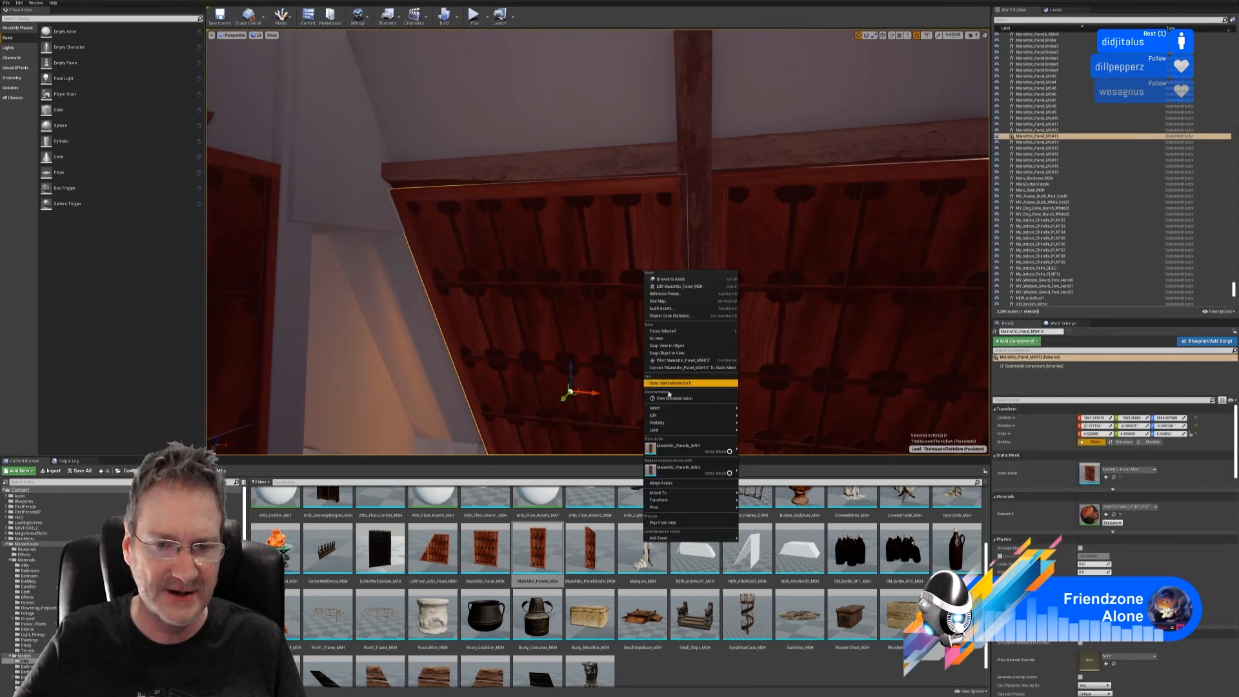
mouse_move(665, 416)
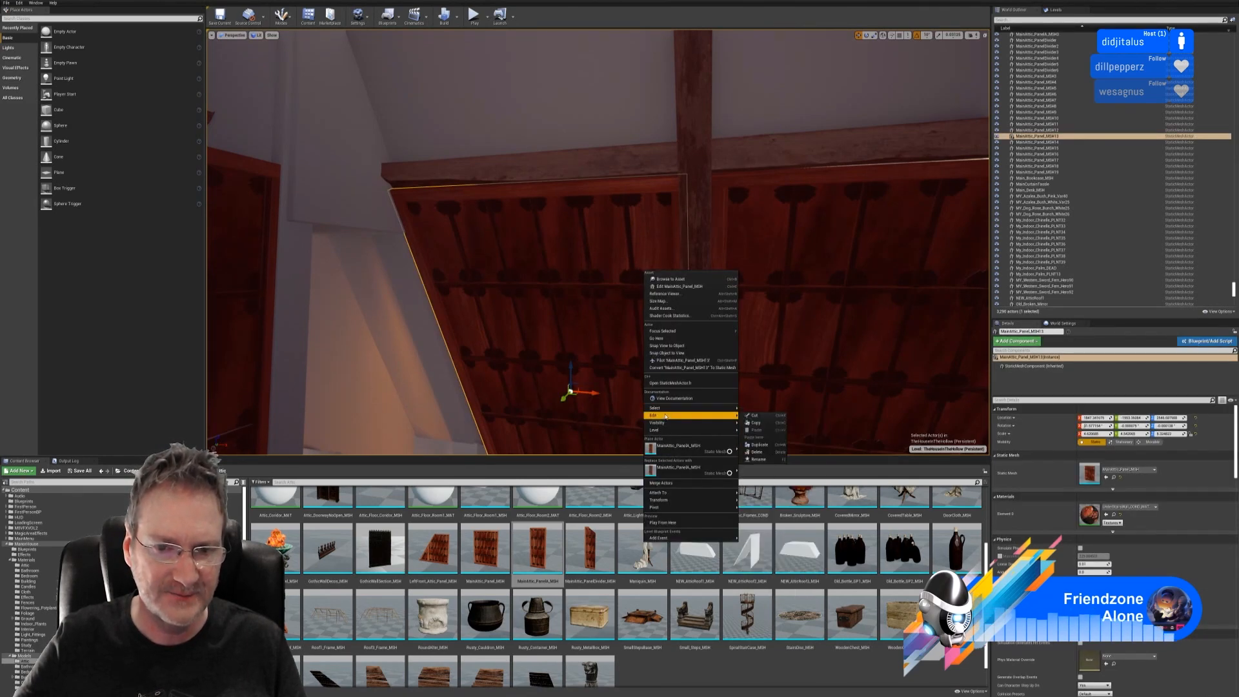
left_click(759, 445)
left_click_drag(600, 395, 342, 371)
right_click_drag(342, 371, 246, 406)
key("w")
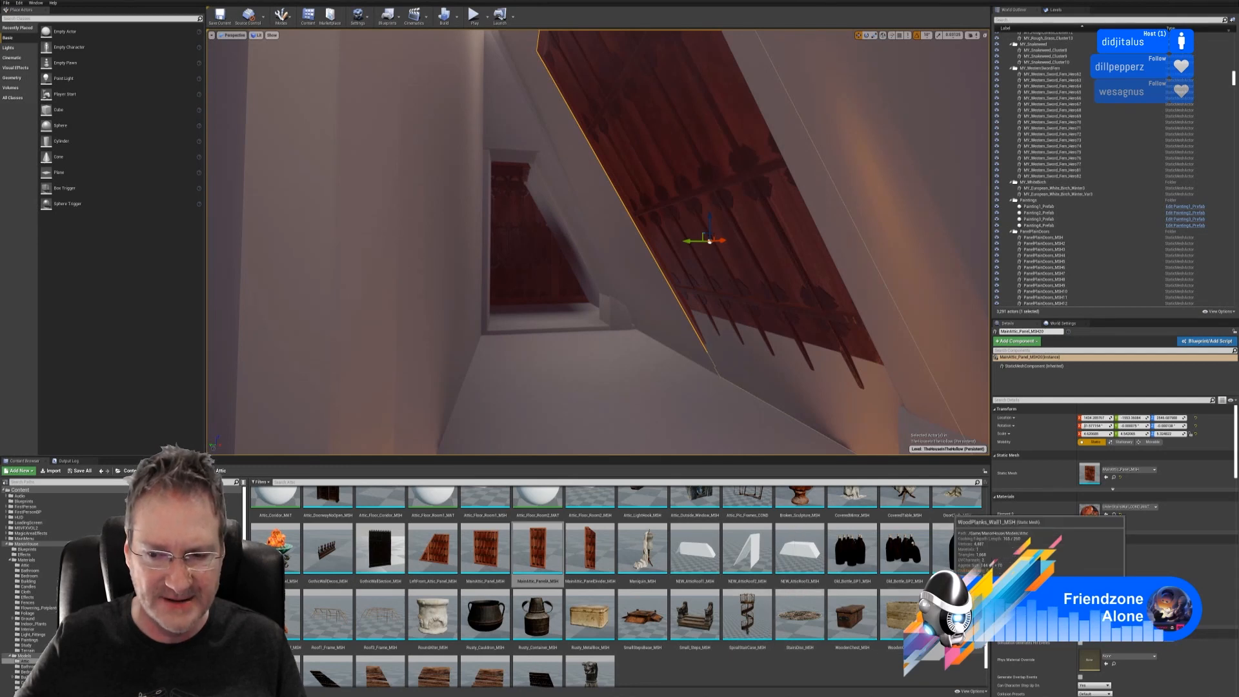
- Open the WoodPlanks_Wall1_MSH mesh asset, examine its planks up close, and close it again
double_click(953, 548)
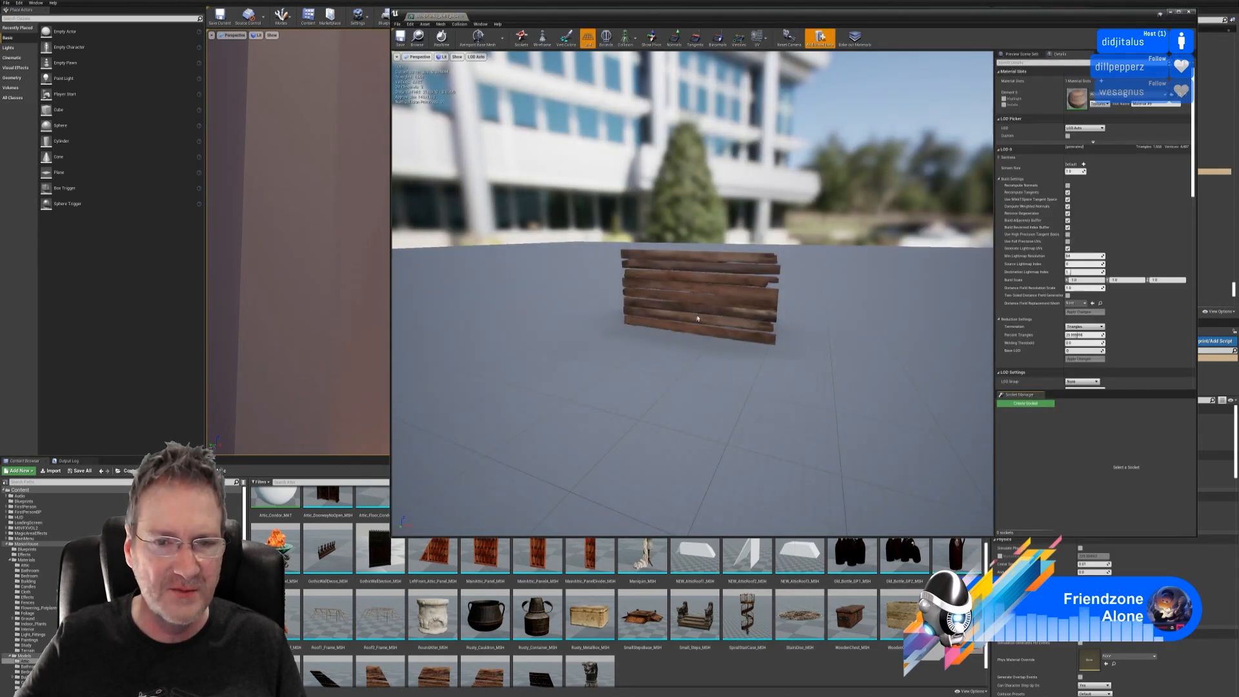
mouse_move(692, 294)
right_mouse_down()
mouse_move(691, 268)
mouse_move(673, 296)
right_mouse_up()
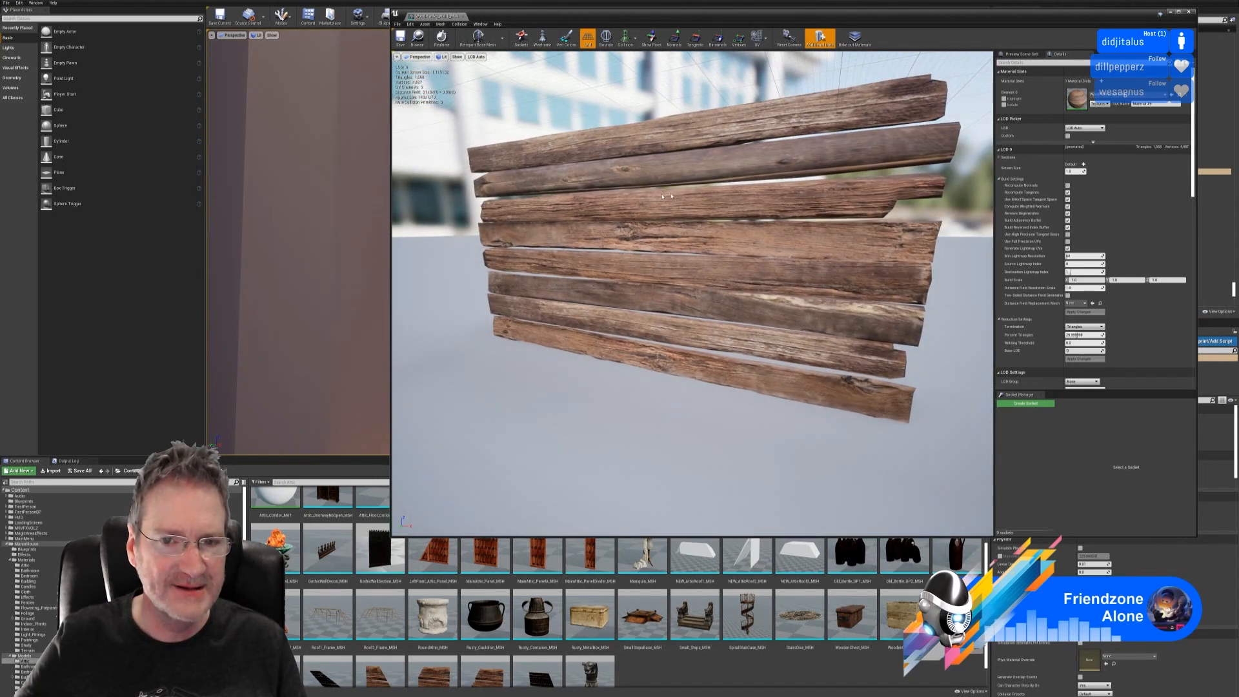
left_click(1190, 12)
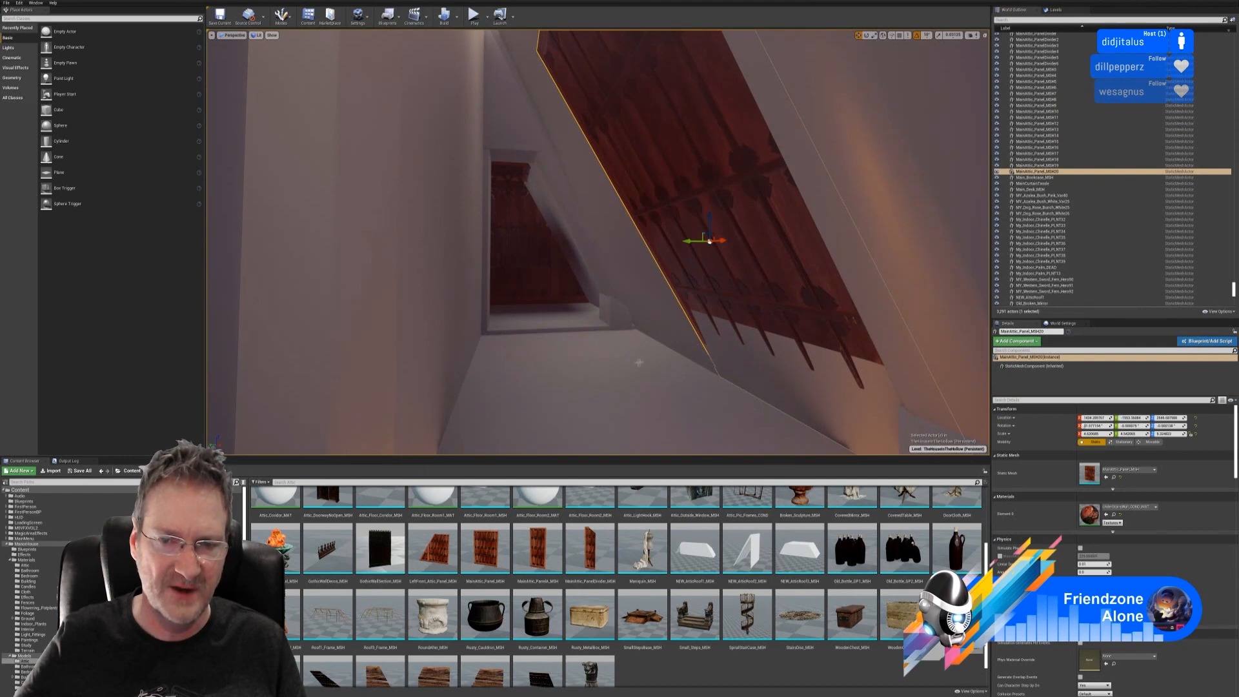
- Slide the copied panel further along to the next bare stretch of sloping wall and pull it out of the wall surface
right_click_drag(639, 362, 667, 368)
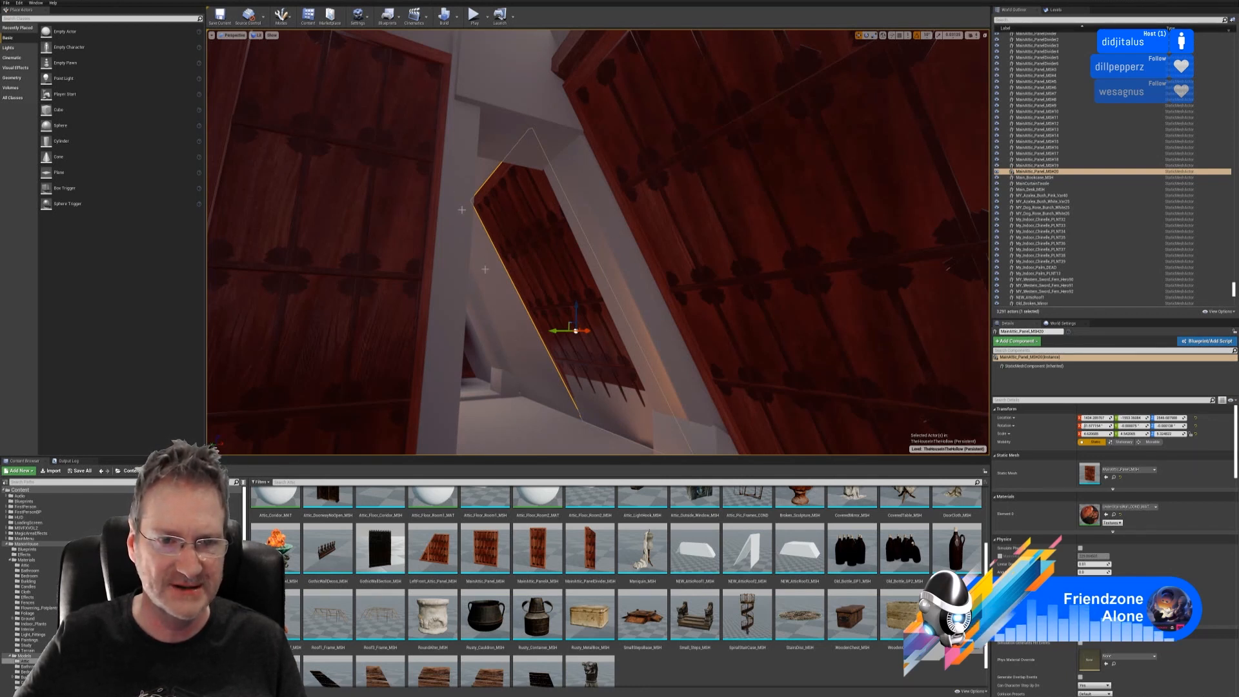
mouse_move(636, 323)
right_mouse_down()
mouse_move(664, 342)
mouse_move(635, 326)
right_mouse_up()
right_click_drag(503, 298, 519, 298)
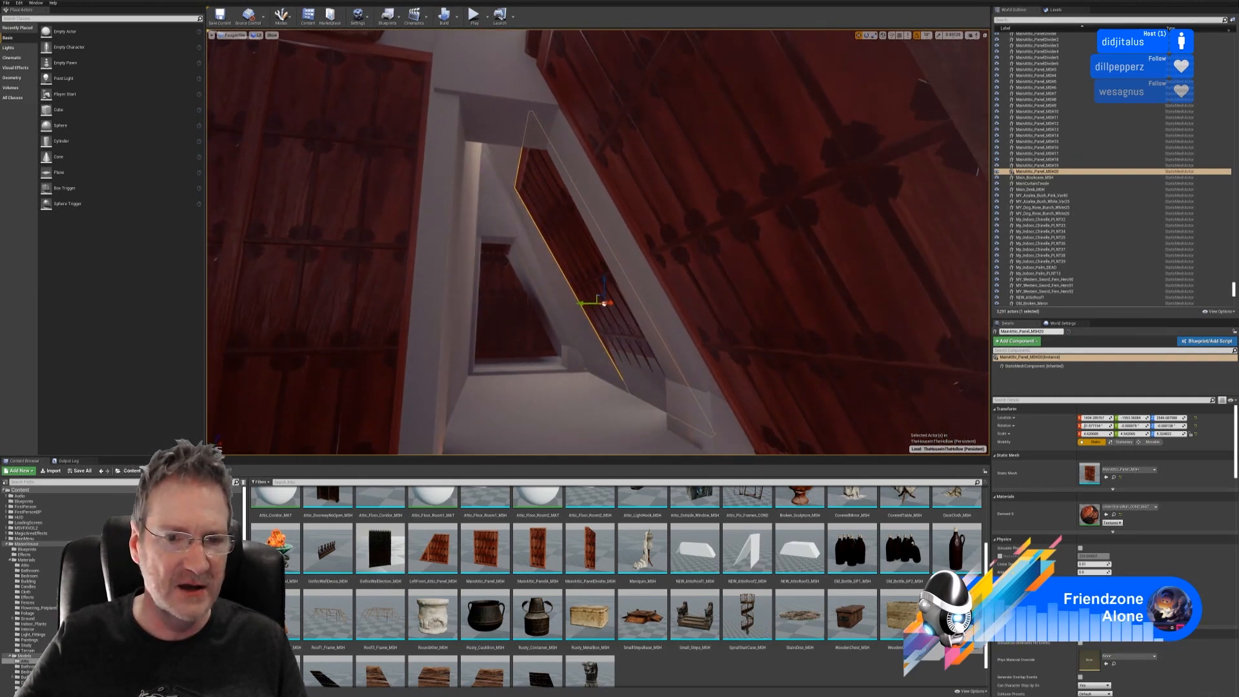
right_click_drag(587, 329, 593, 302)
left_click_drag(583, 271, 465, 248)
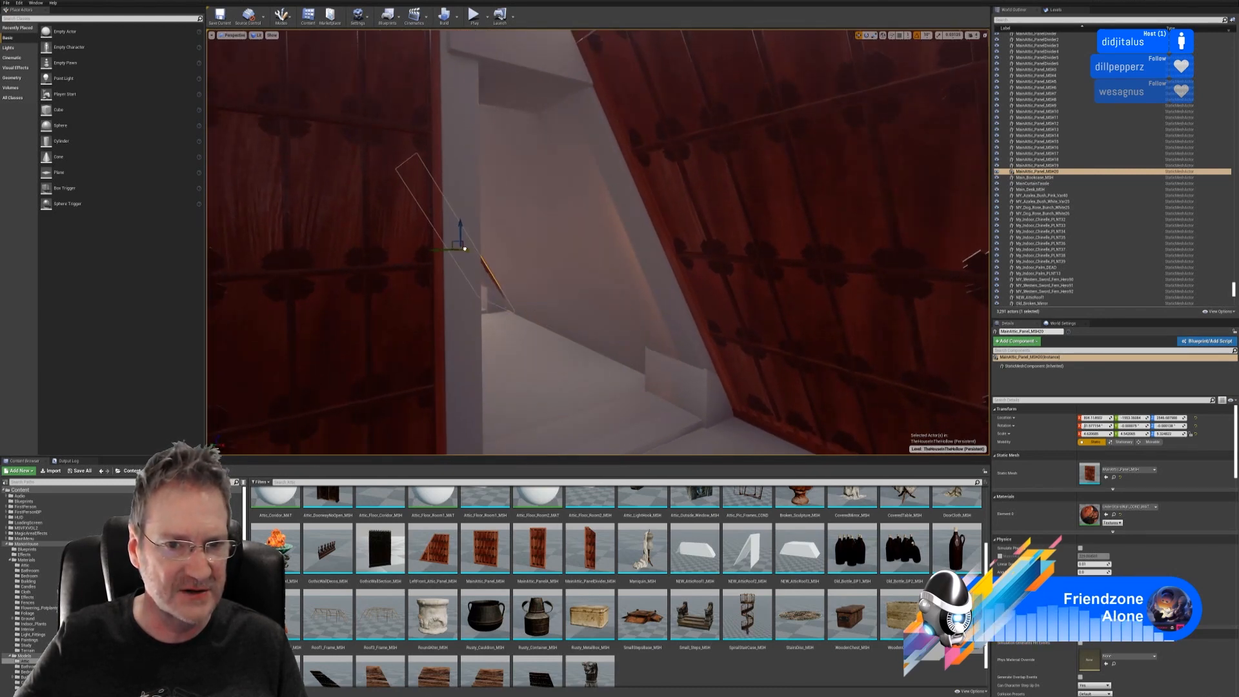
right_click_drag(508, 279, 692, 304)
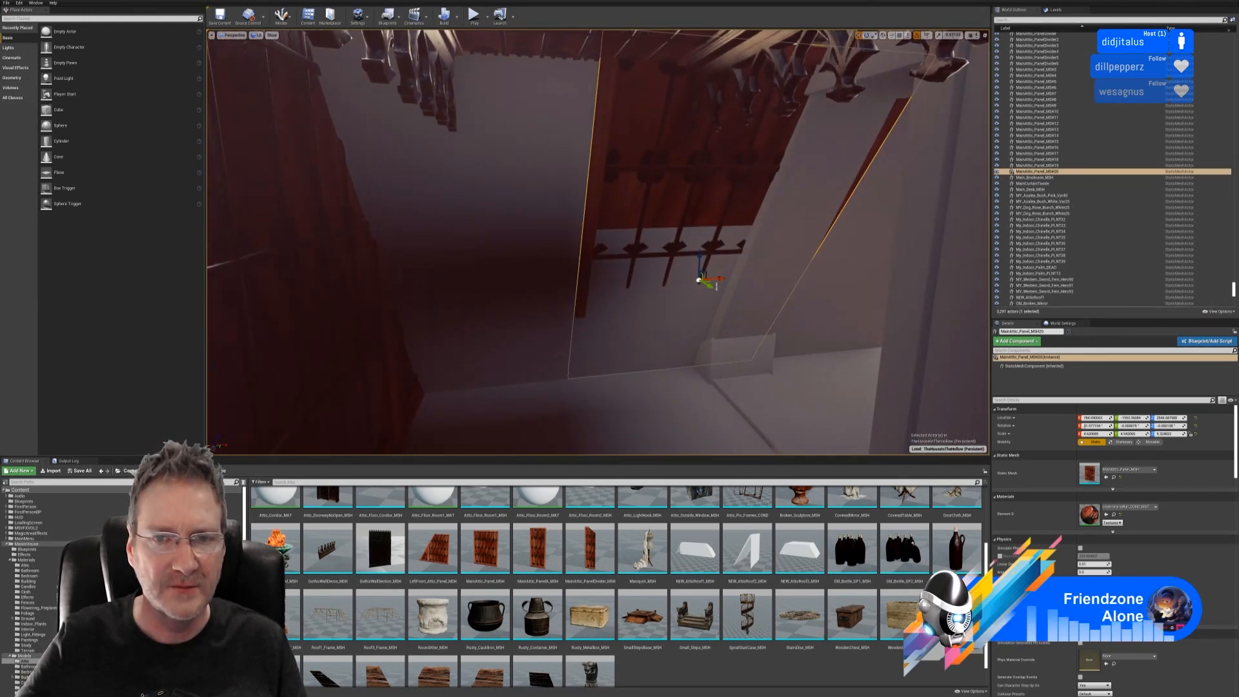
left_click_drag(711, 286, 718, 285)
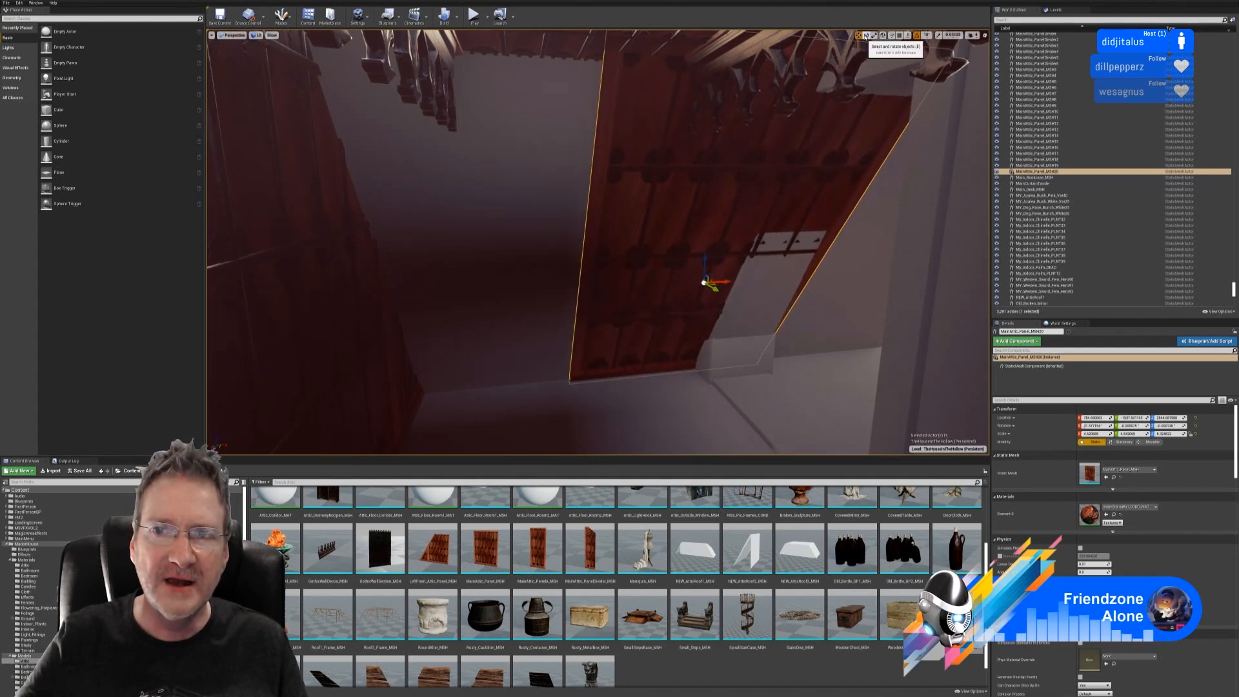
- Tilt the copied panel toward the angle of the sloping wall and slide it along the wall away from the recess
left_click(866, 35)
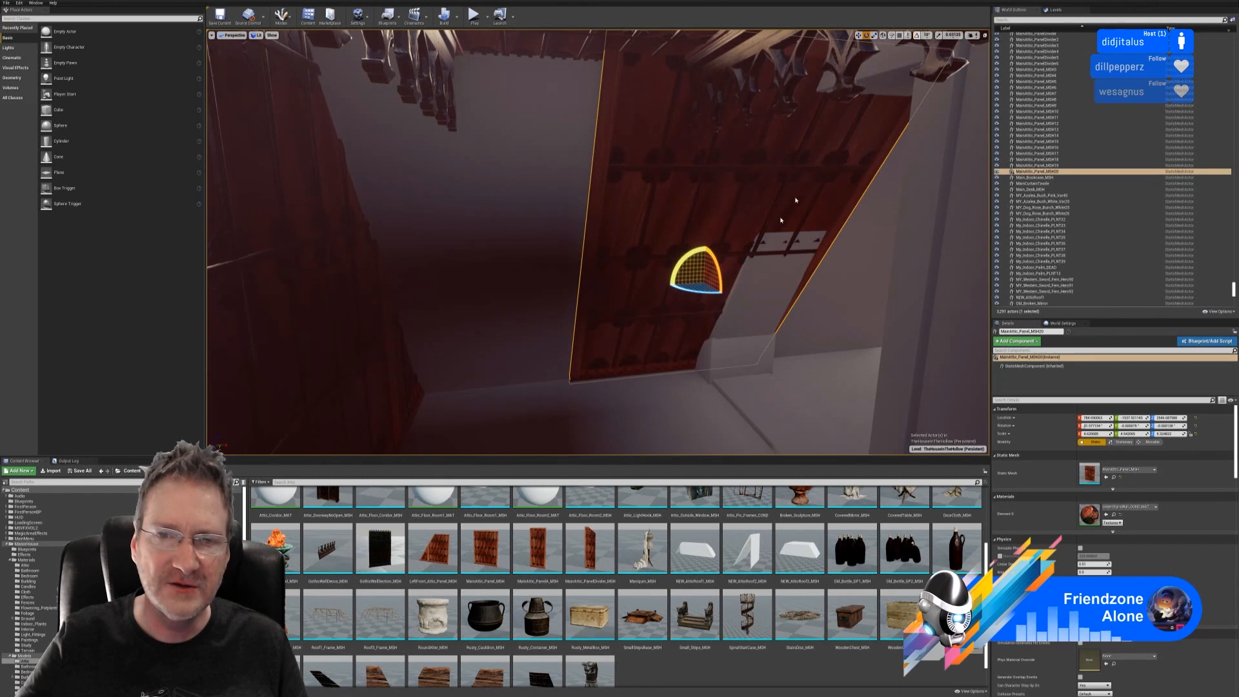
left_click_drag(720, 264, 720, 295)
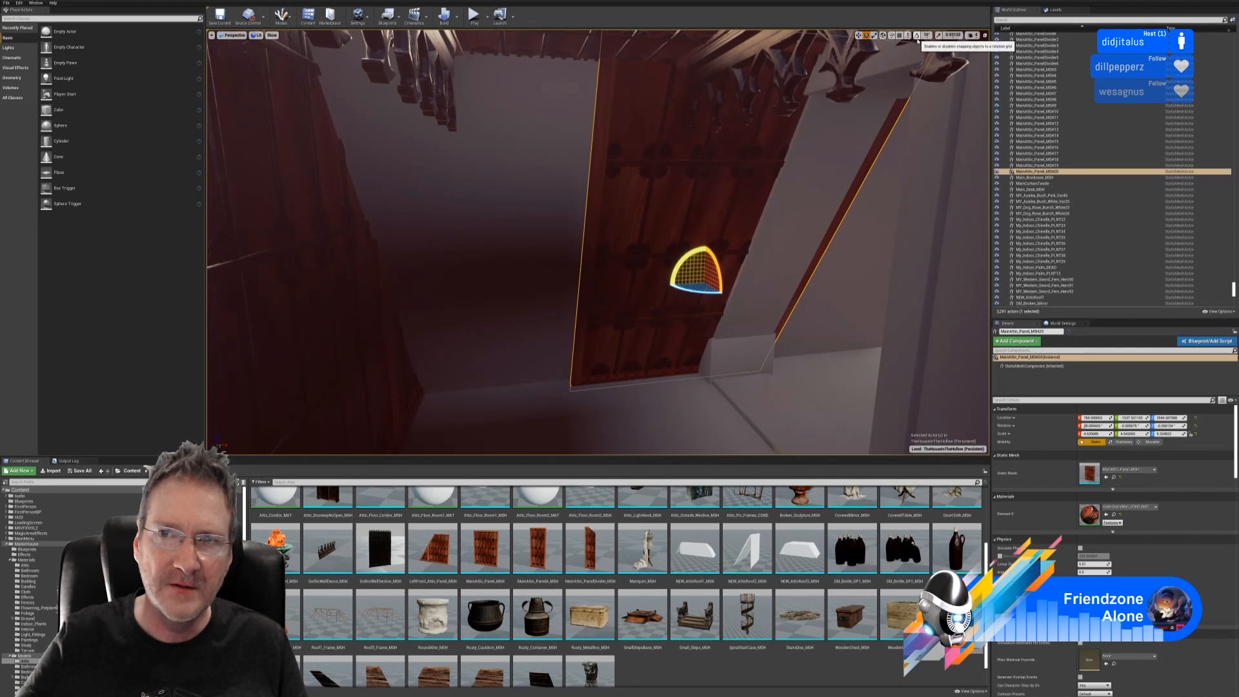
key("w")
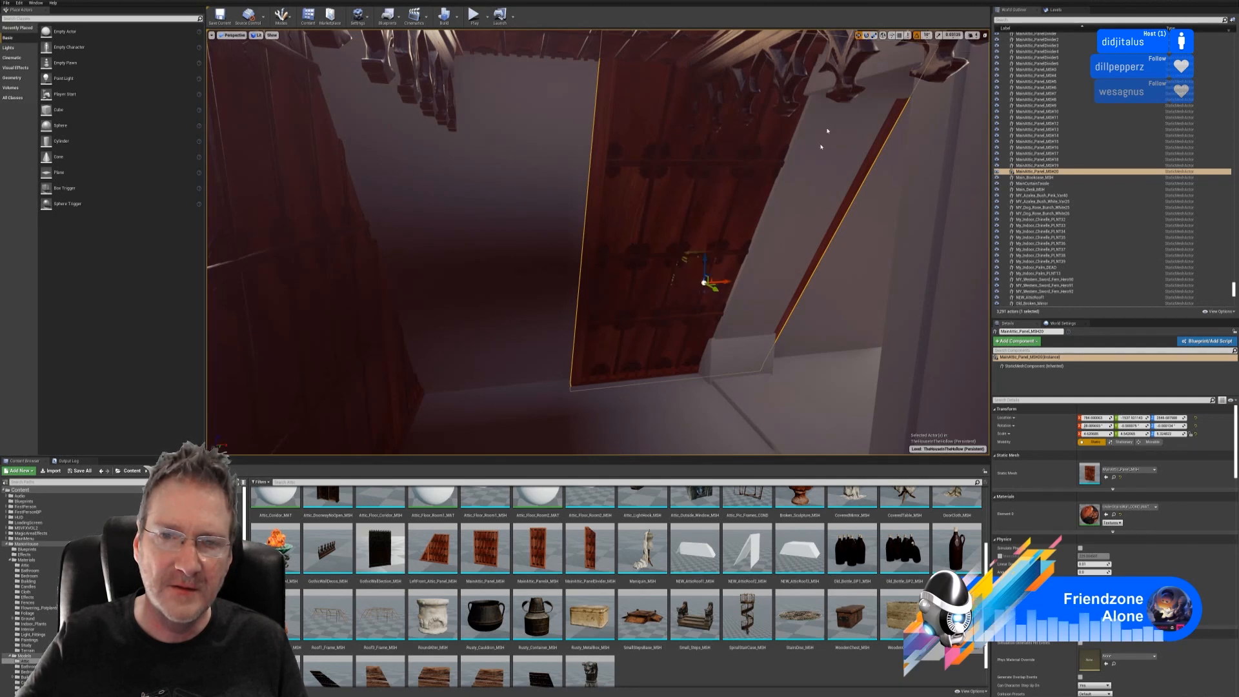
left_click_drag(726, 282, 605, 285)
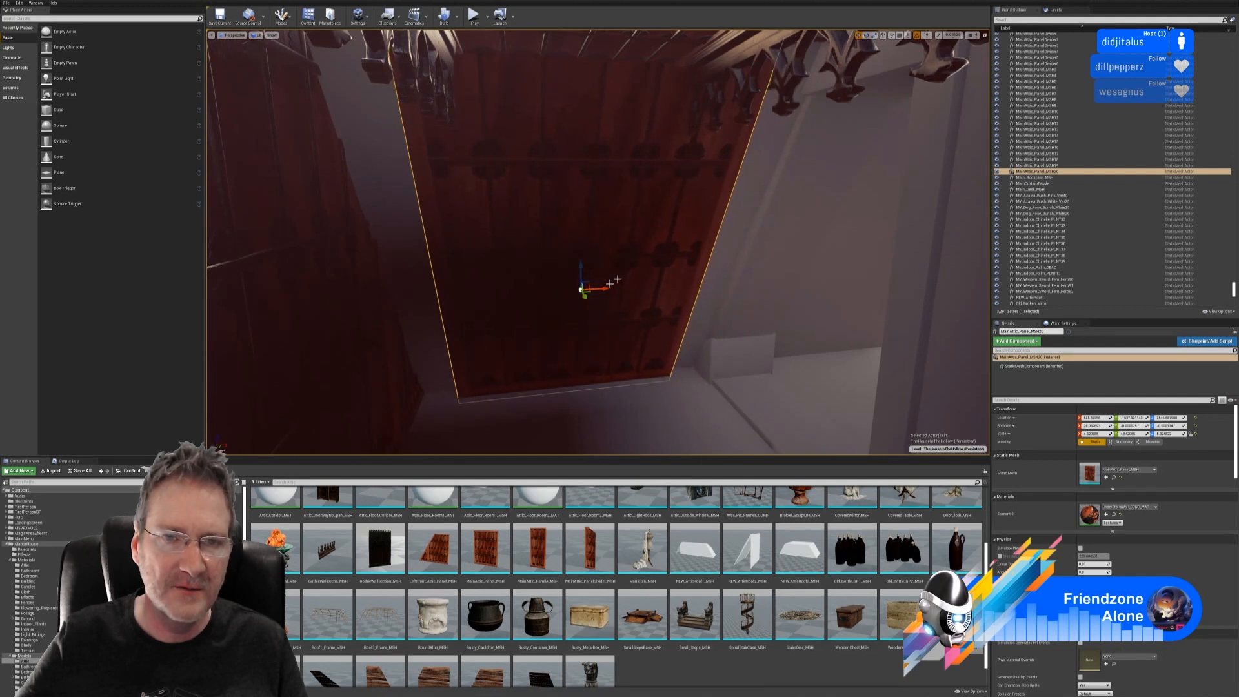
- Adjust the copied panel's position along the wall beside the recess and push it back toward the sloping surface
left_click(874, 35)
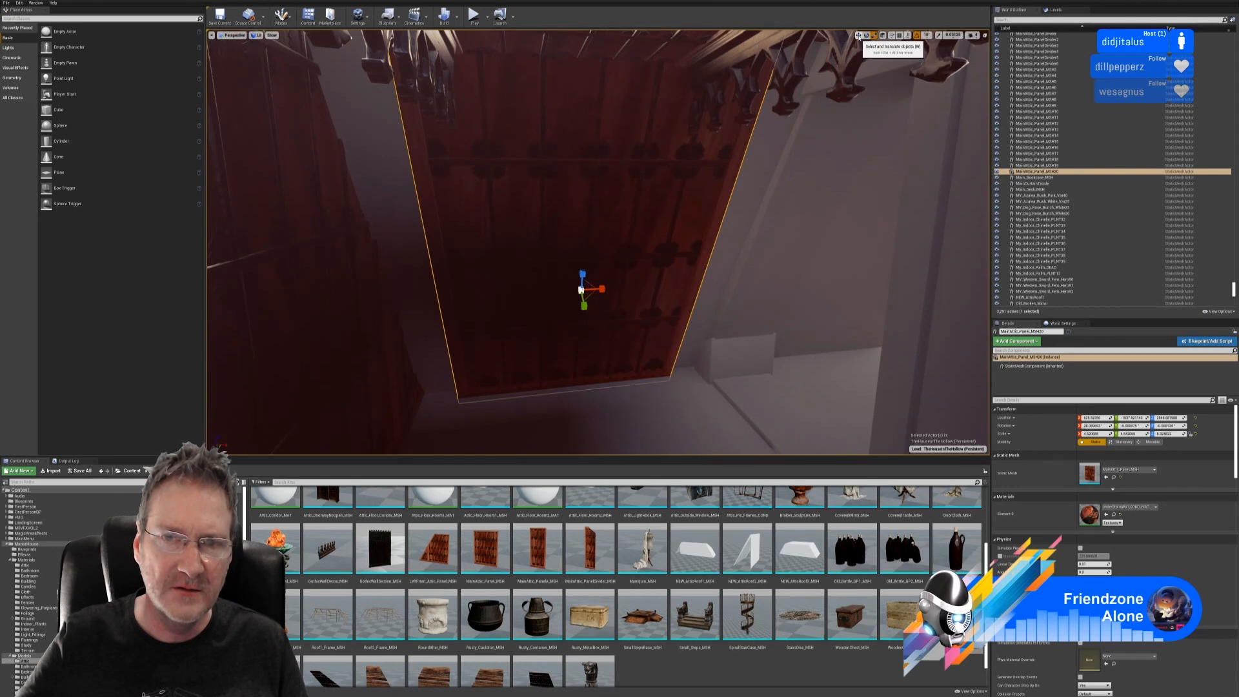
left_click(858, 35)
left_click_drag(597, 288, 538, 288)
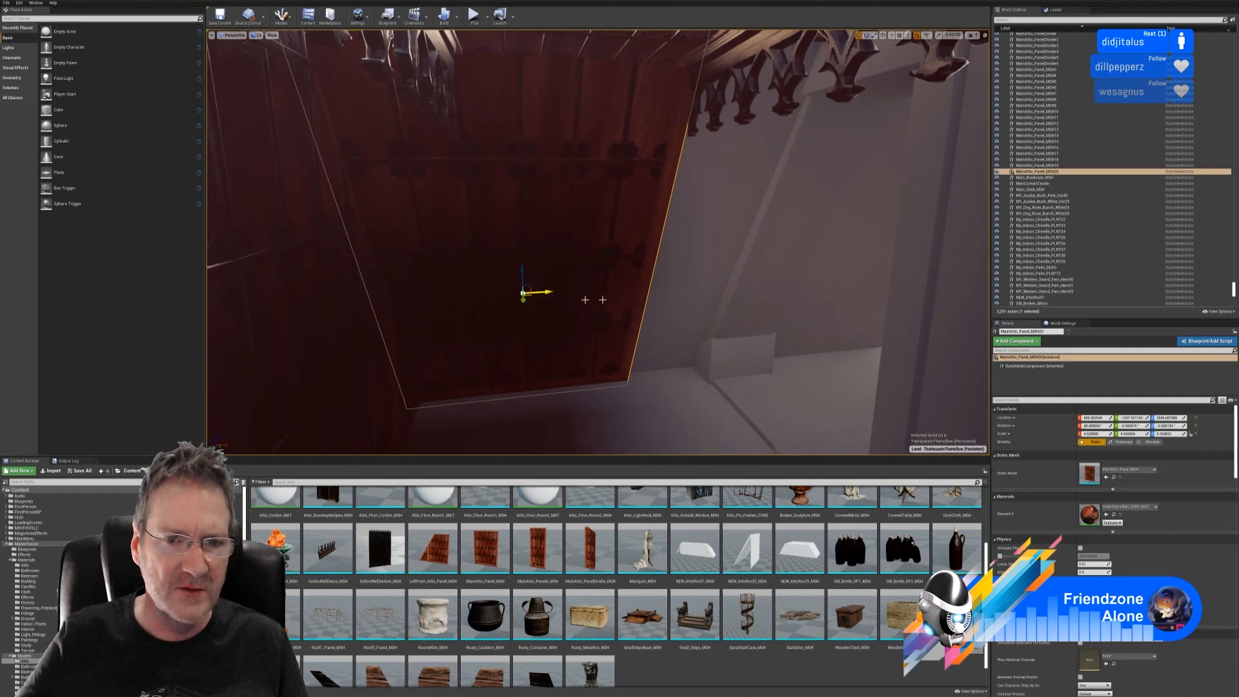
left_click_drag(550, 294, 647, 282)
right_click_drag(647, 282, 555, 293)
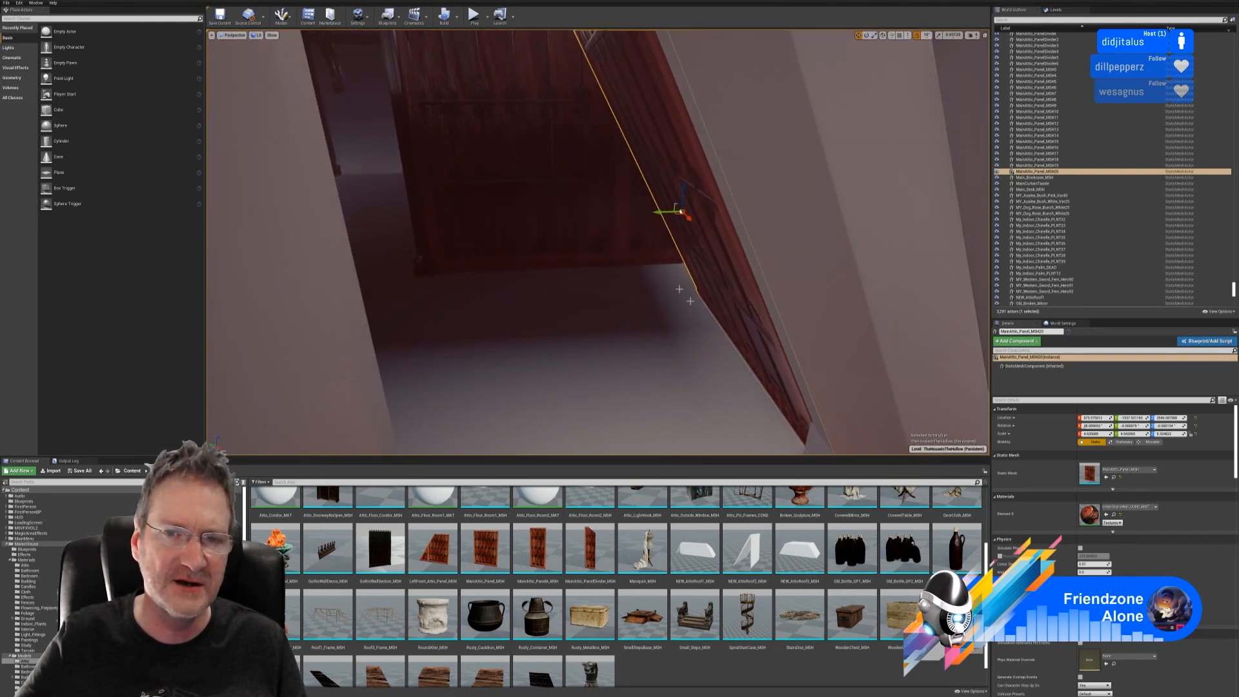
left_click_drag(657, 211, 669, 209)
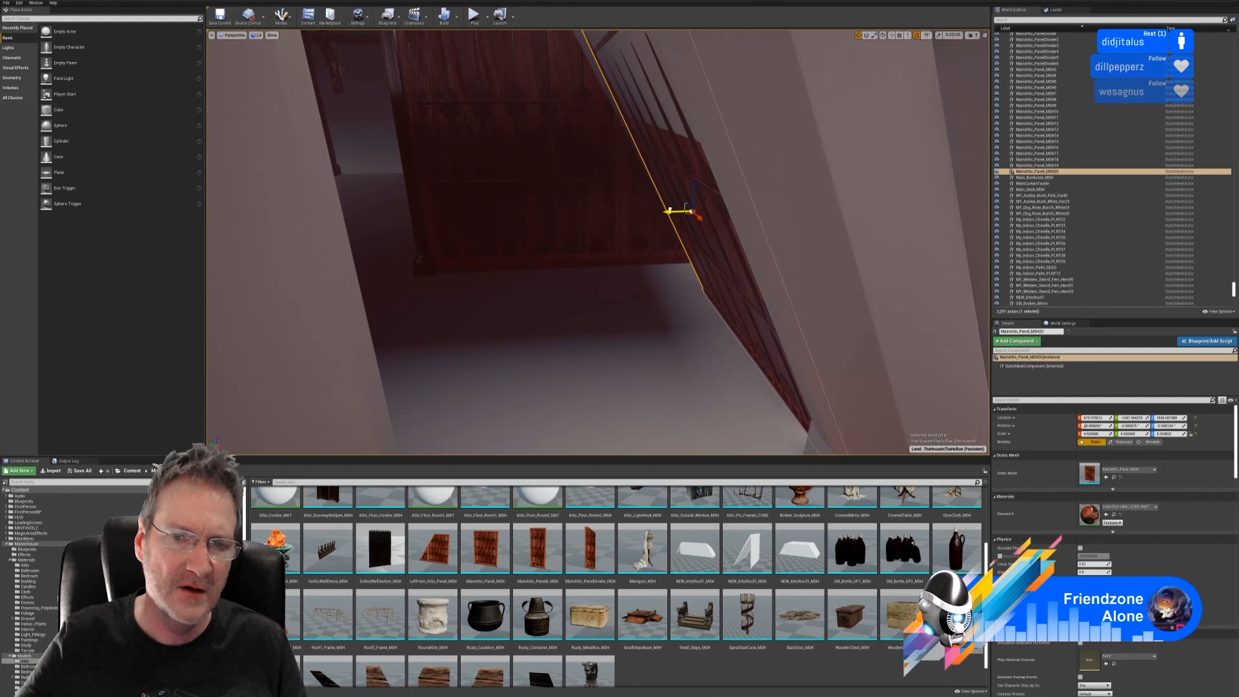
- Fine-tune the copied panel's tilt to the slope, then seat it against the wall with its edge by the recess
right_click_drag(669, 210, 629, 213)
key("e")
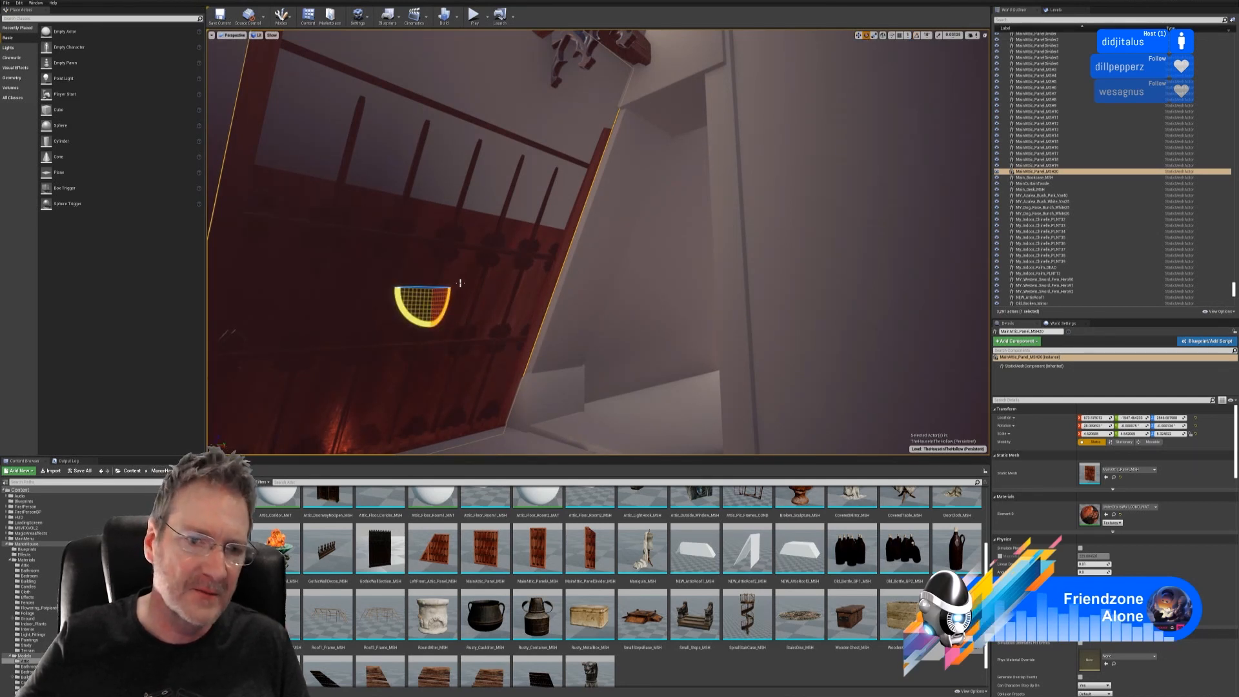
left_click_drag(449, 300, 449, 286)
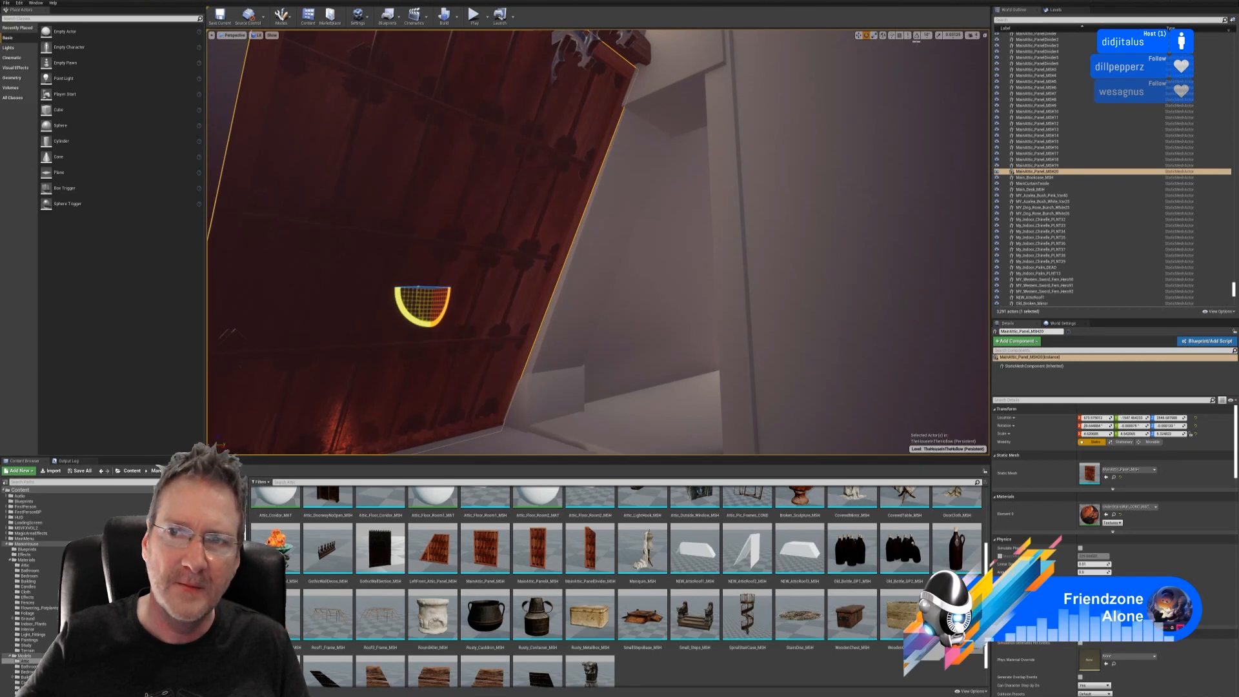
left_click(858, 36)
right_click_drag(597, 242, 497, 278)
left_click_drag(428, 219, 428, 218)
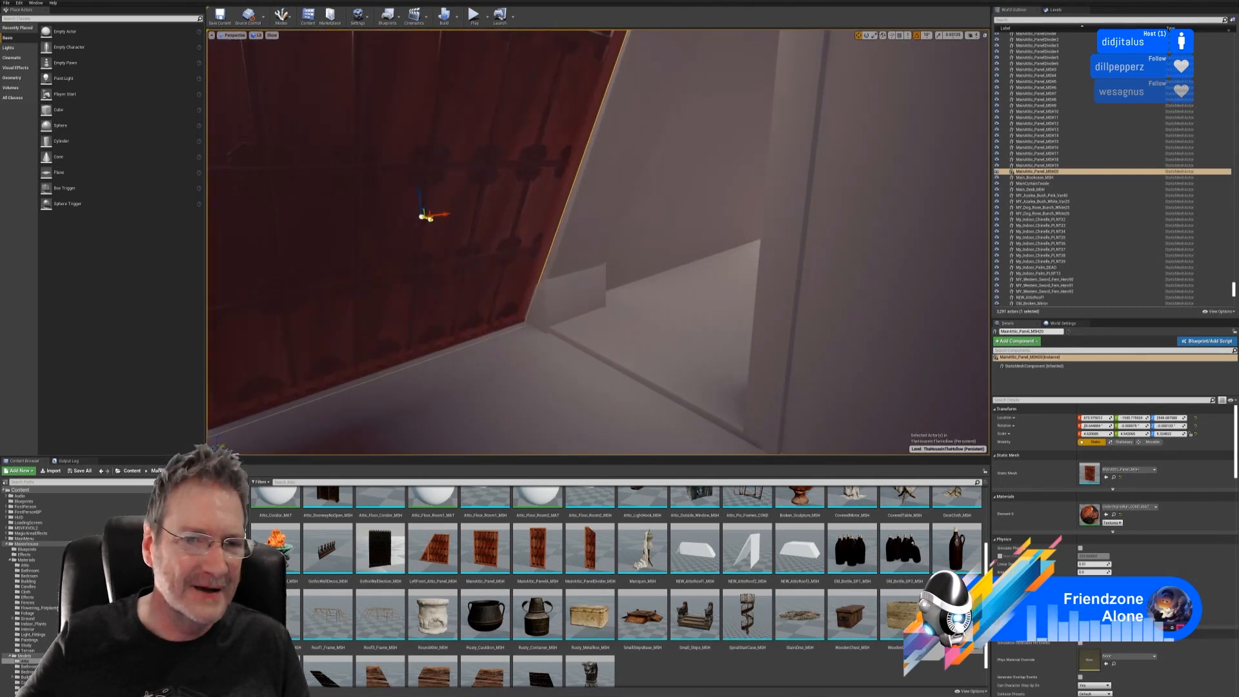
right_click_drag(429, 218, 380, 165)
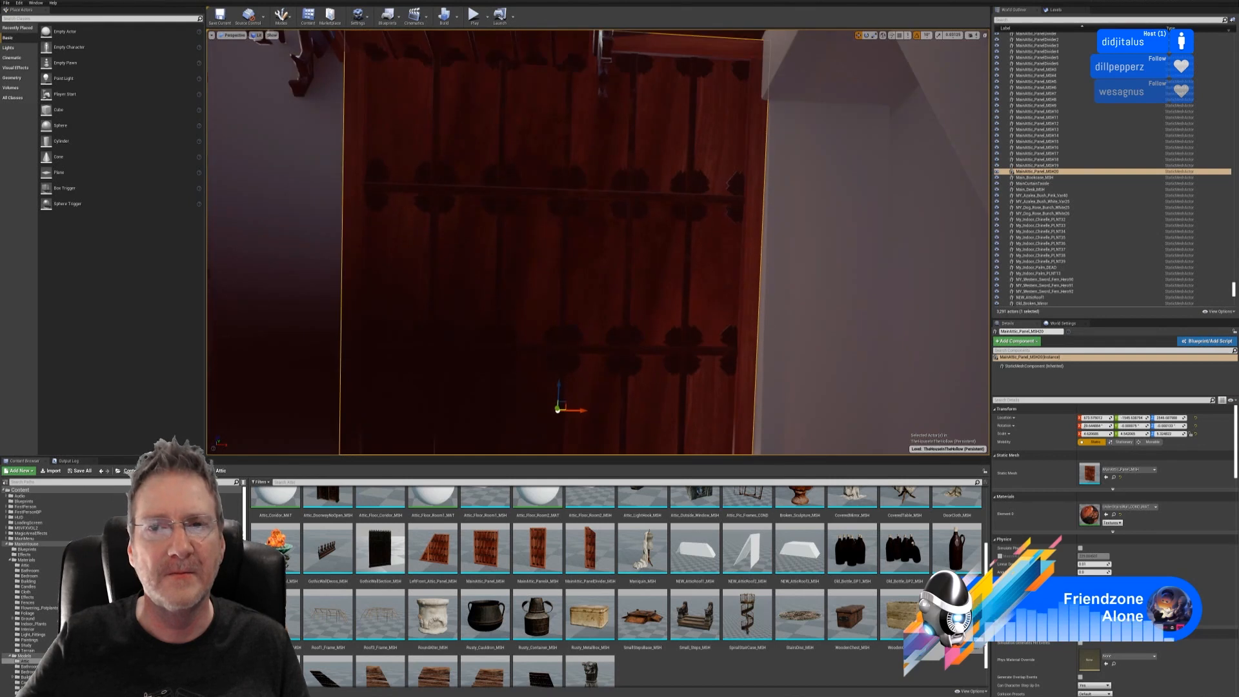
mouse_move(577, 410)
left_mouse_down()
mouse_move(558, 411)
mouse_move(587, 409)
mouse_move(577, 401)
left_mouse_up()
- Duplicate the fitted sloping panel and slide the copy along the wall until it sits beside the original
right_click_drag(577, 401, 513, 438)
key("s")
key("s")
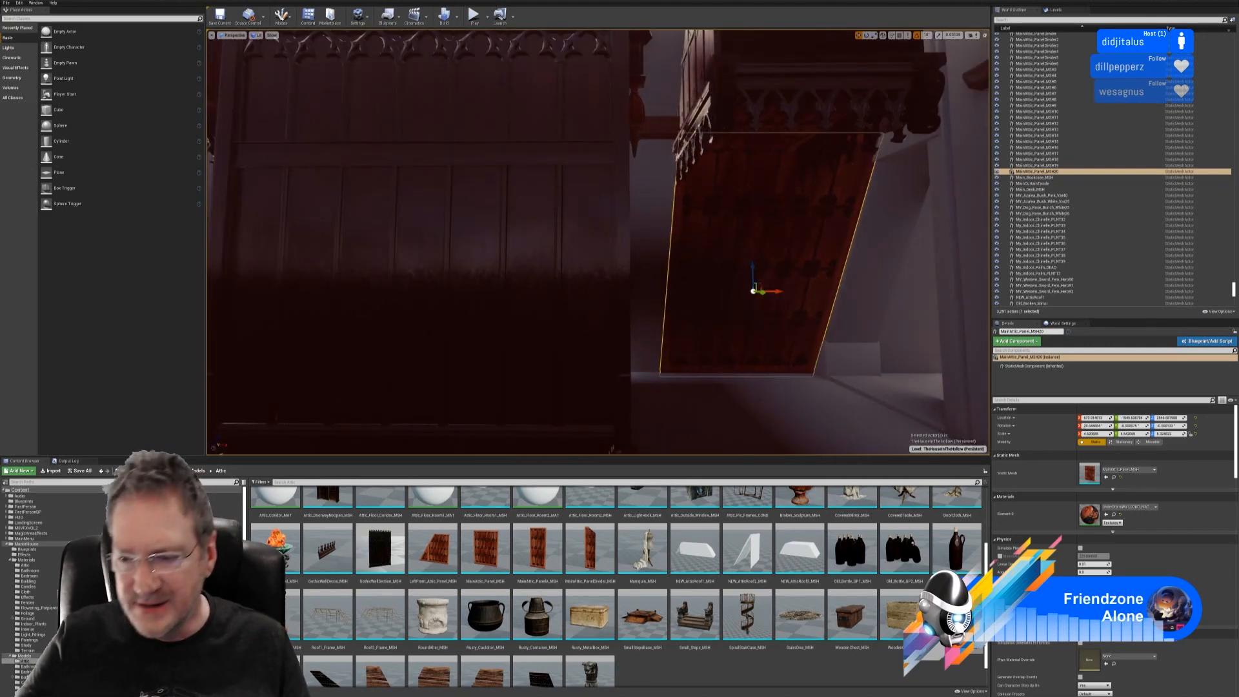
right_click(717, 205)
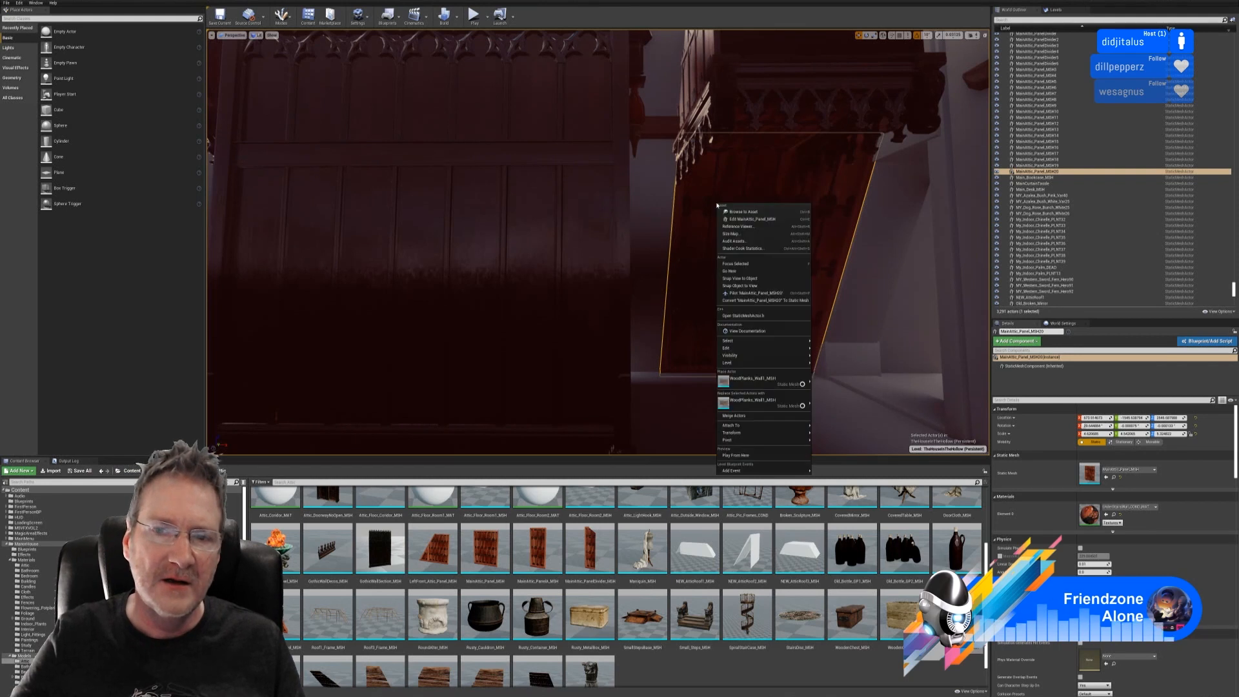
mouse_move(774, 348)
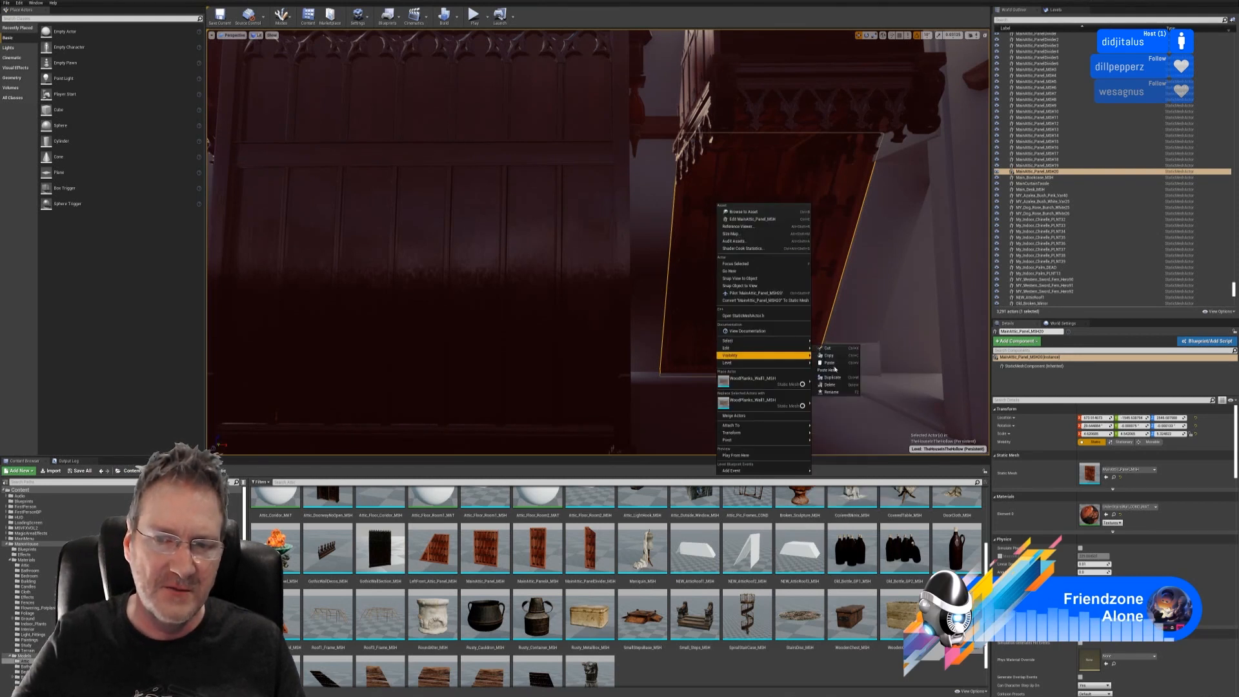
left_click(833, 378)
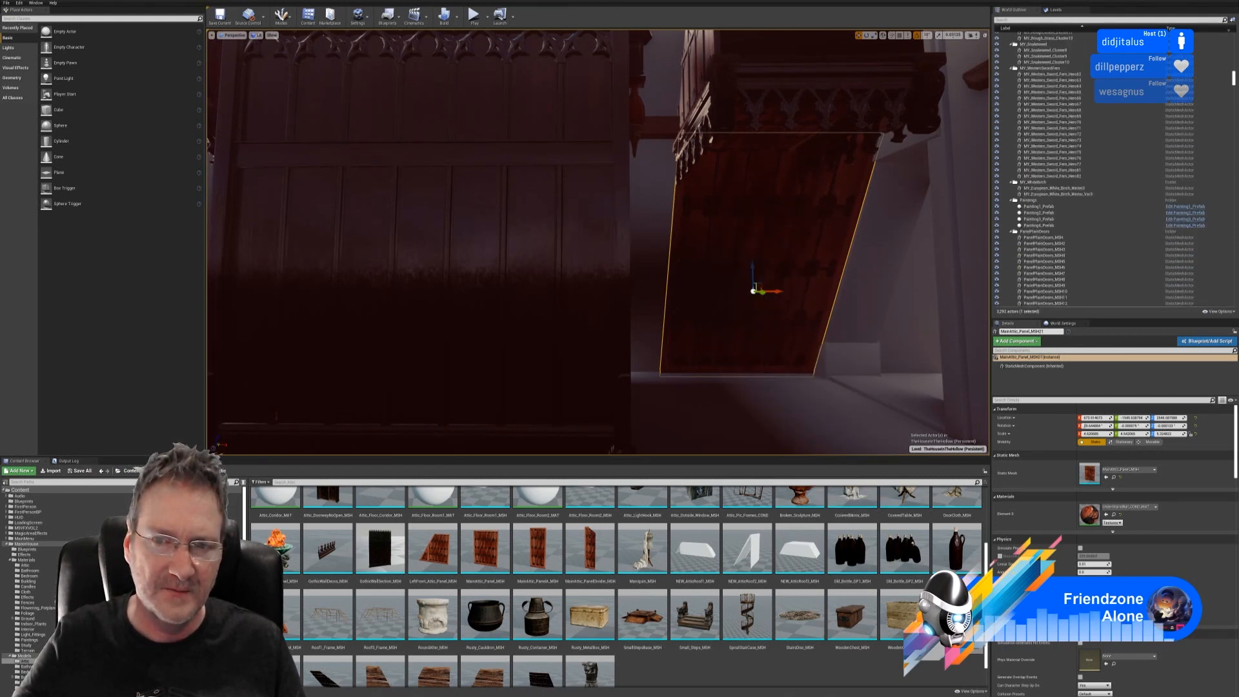
left_click_drag(781, 291, 616, 276)
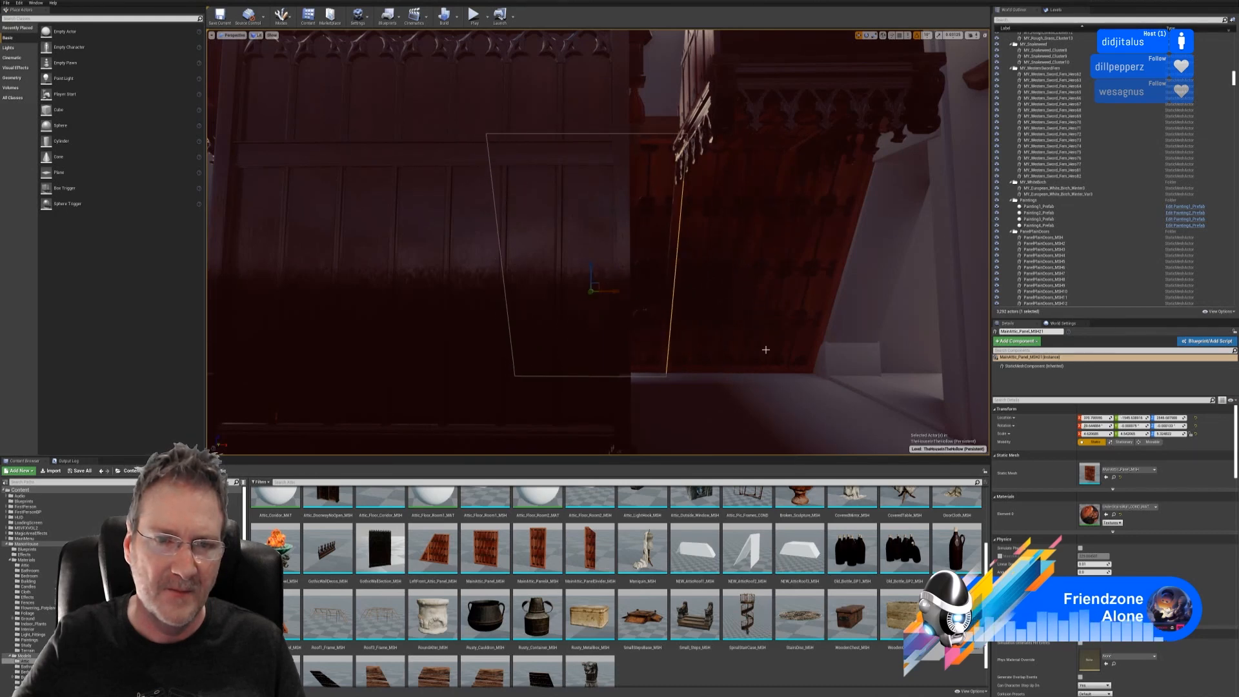
mouse_move(765, 349)
right_mouse_down()
mouse_move(664, 347)
mouse_move(744, 342)
right_mouse_up()
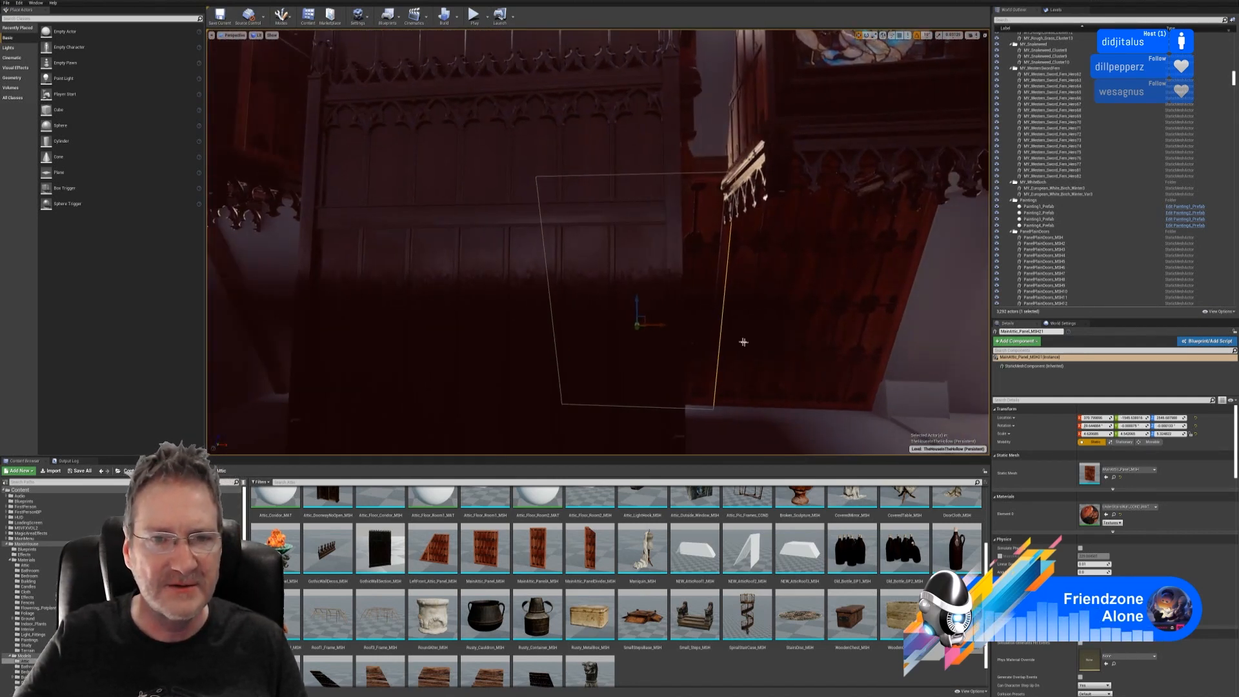
- Switch the viewport to unlit shading and duplicate the two sloping wall panels beside the recess
left_click(258, 36)
left_click(264, 57)
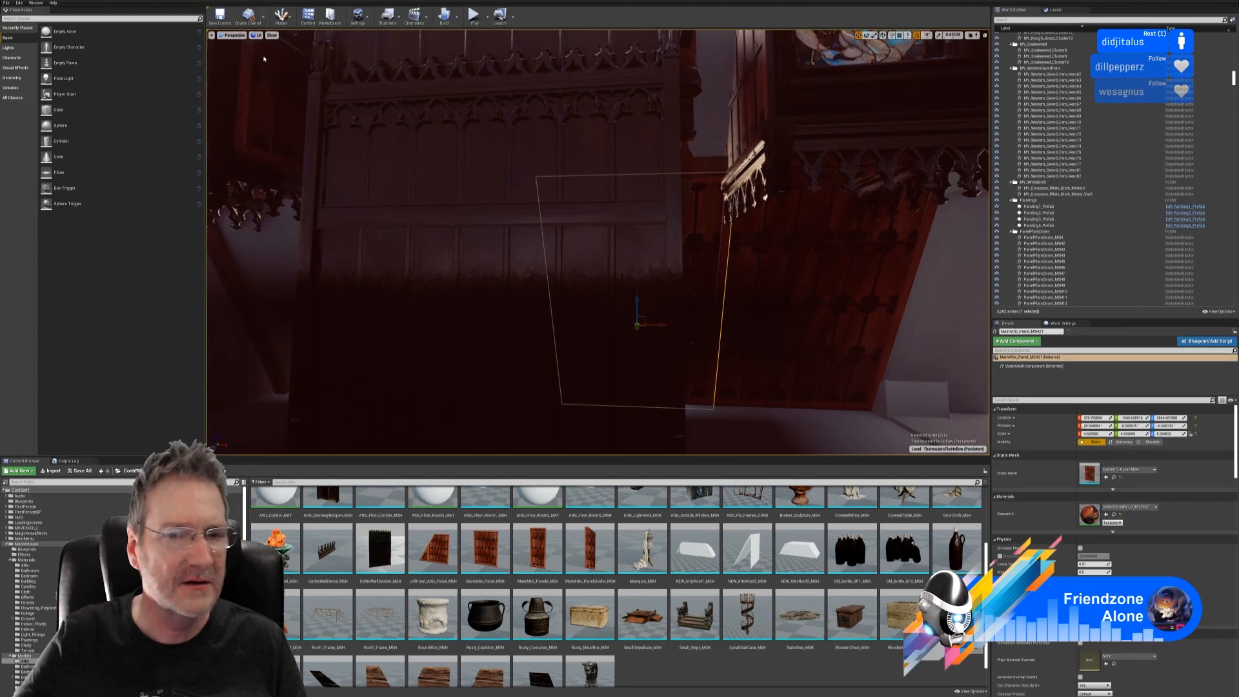
right_click_drag(613, 322, 670, 237)
left_click(670, 238, "ctrl")
right_click(671, 237)
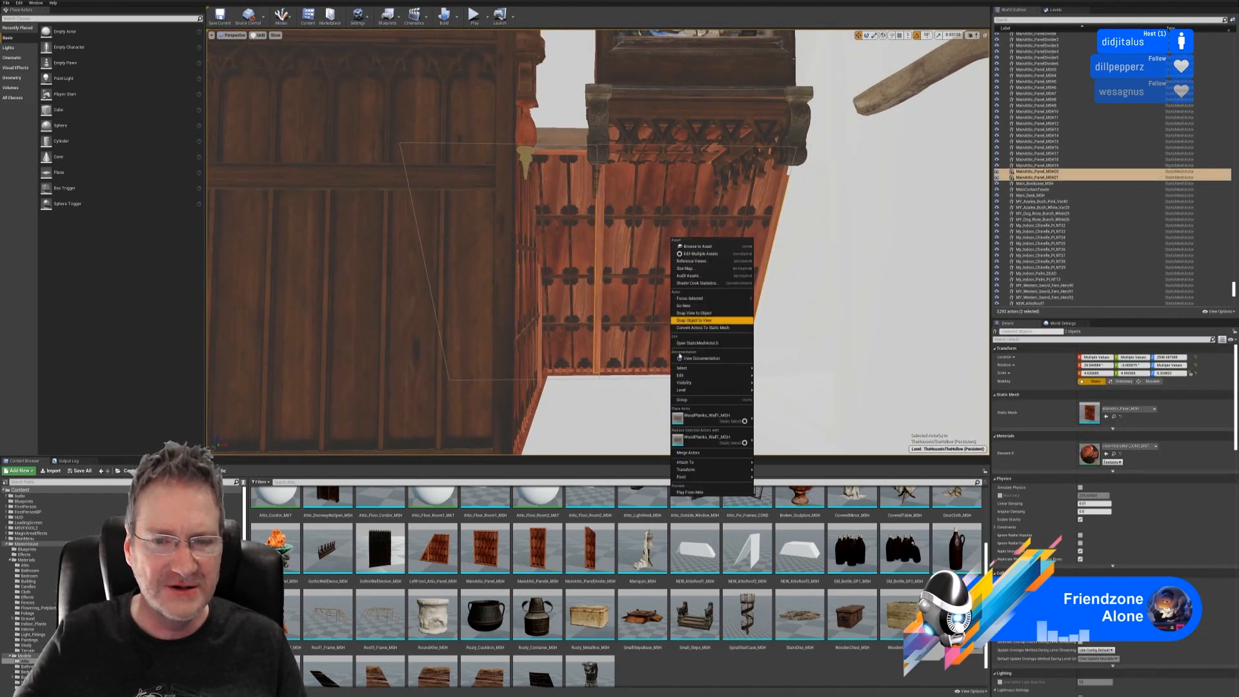
mouse_move(727, 375)
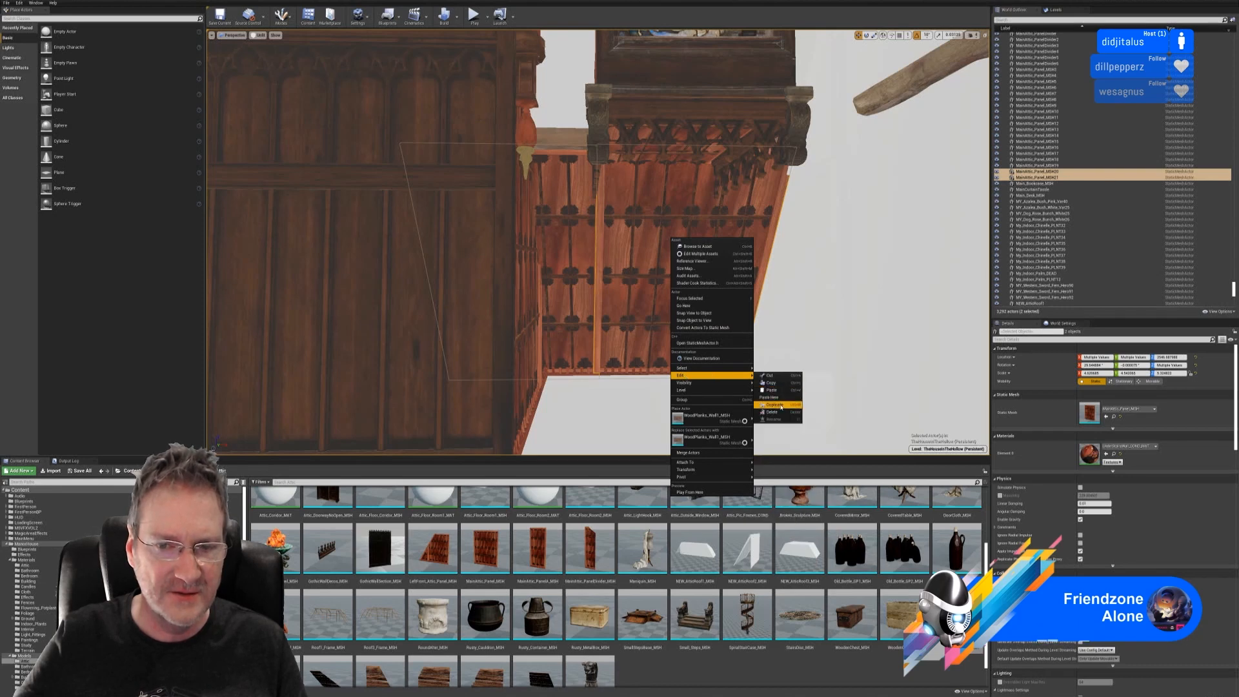
left_click(777, 404)
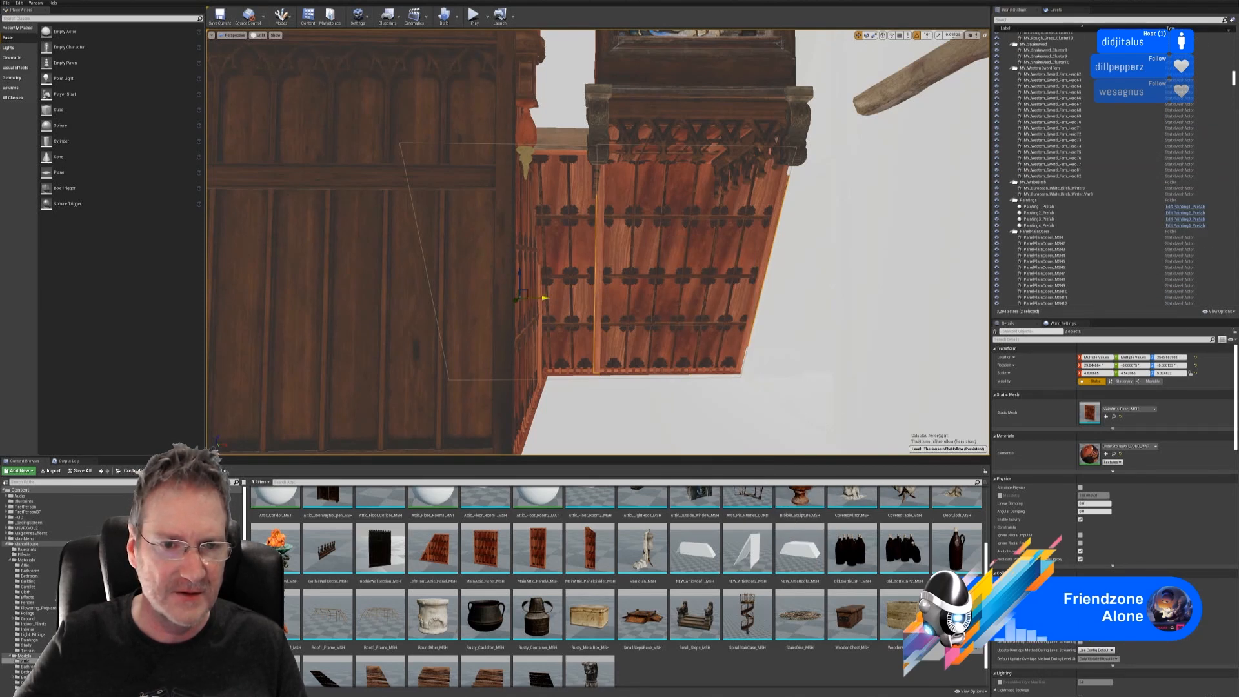
- Slide the two copied panels along the wall to the bare bay on the recess's opposite side, then deselect them
left_click_drag(545, 298, 211, 298)
right_click_drag(497, 305, 503, 277)
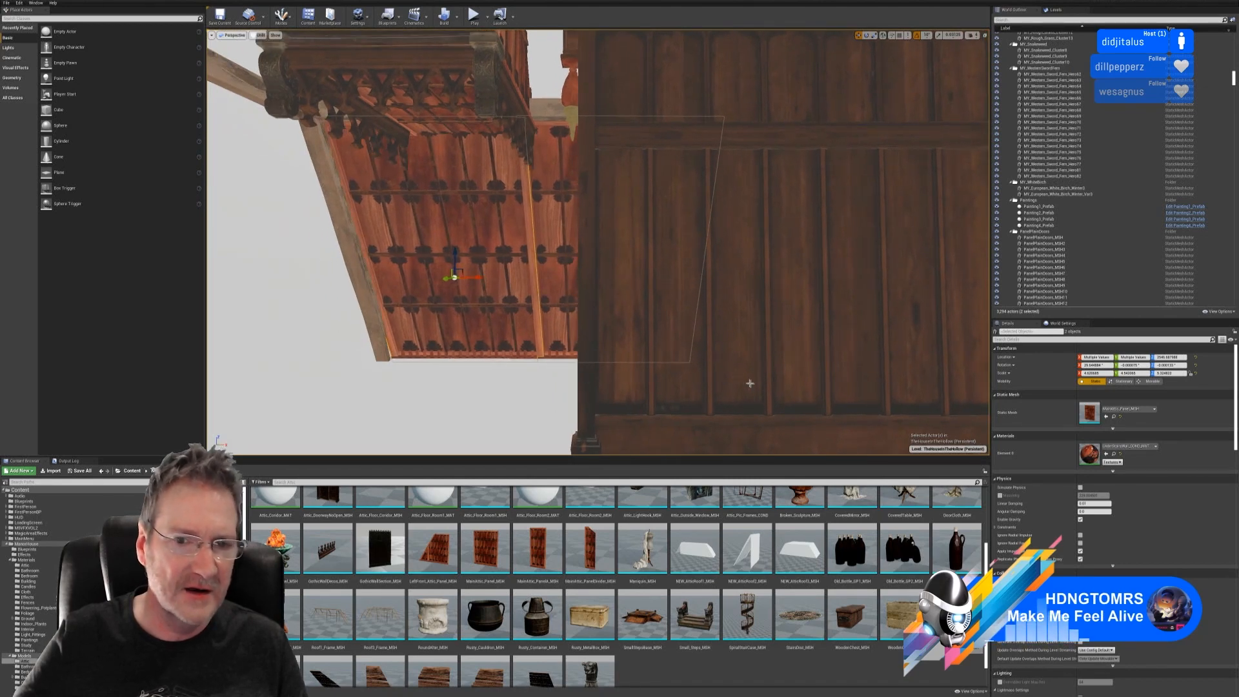
right_click_drag(750, 384, 765, 384)
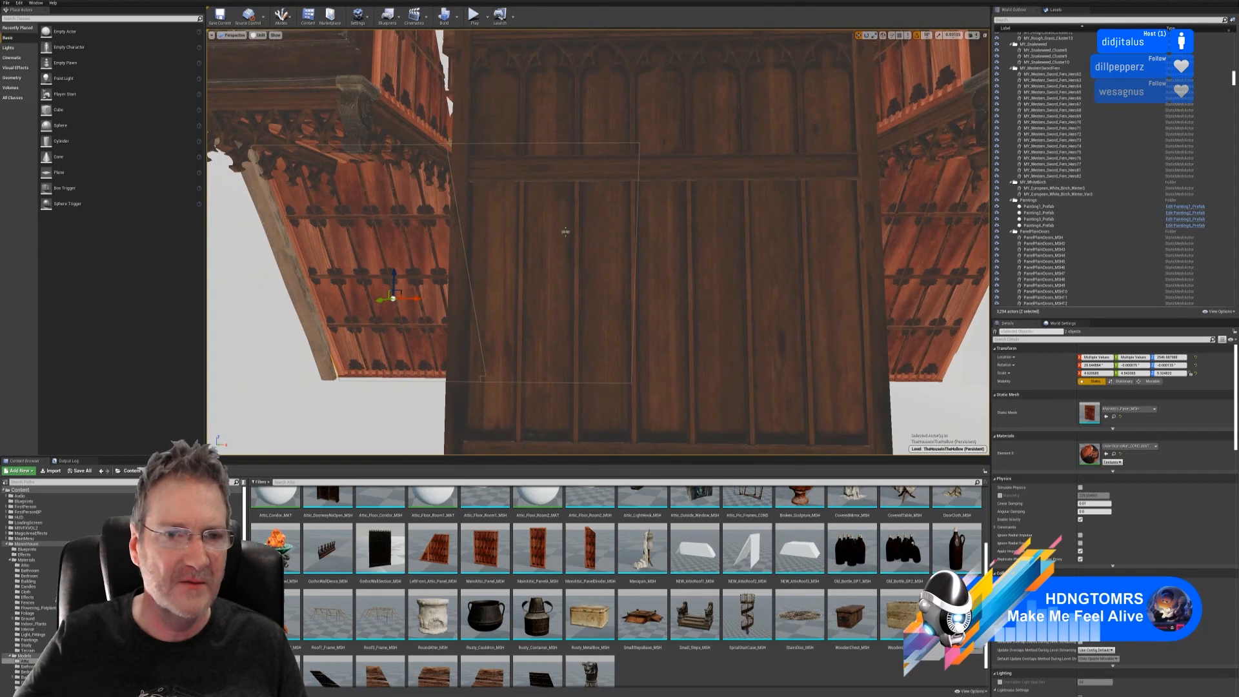
right_click_drag(565, 231, 648, 190)
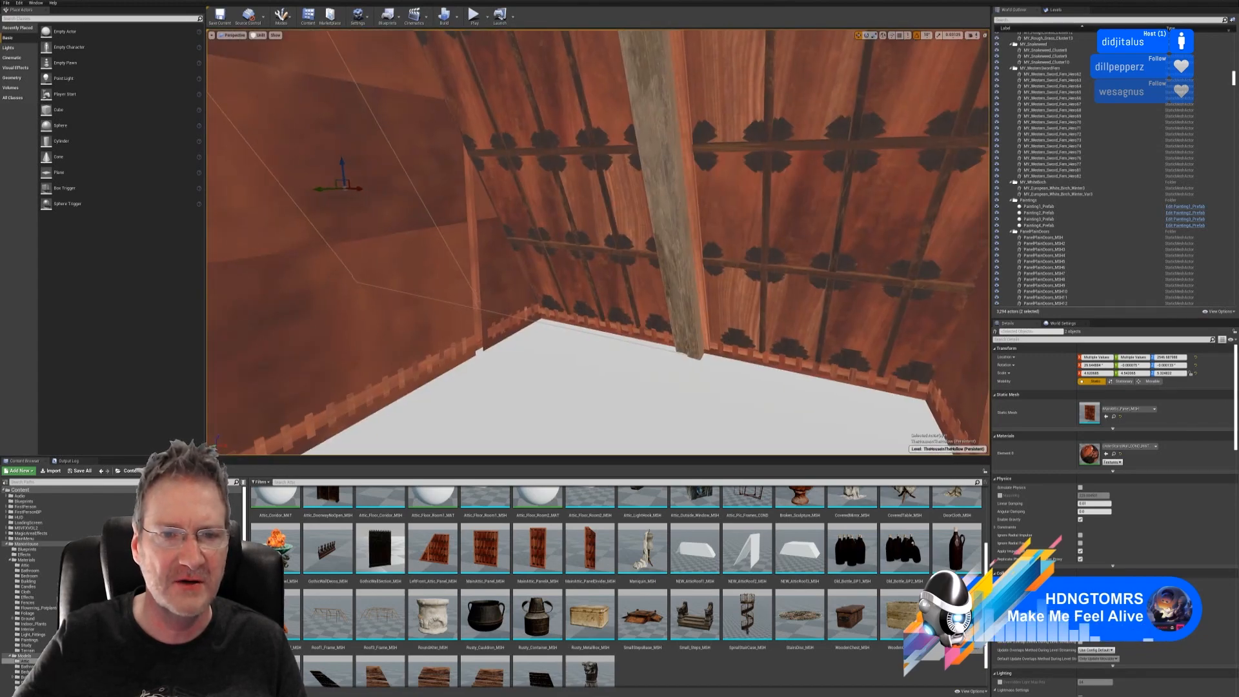
right_click_drag(779, 240, 820, 219)
key("Escape")
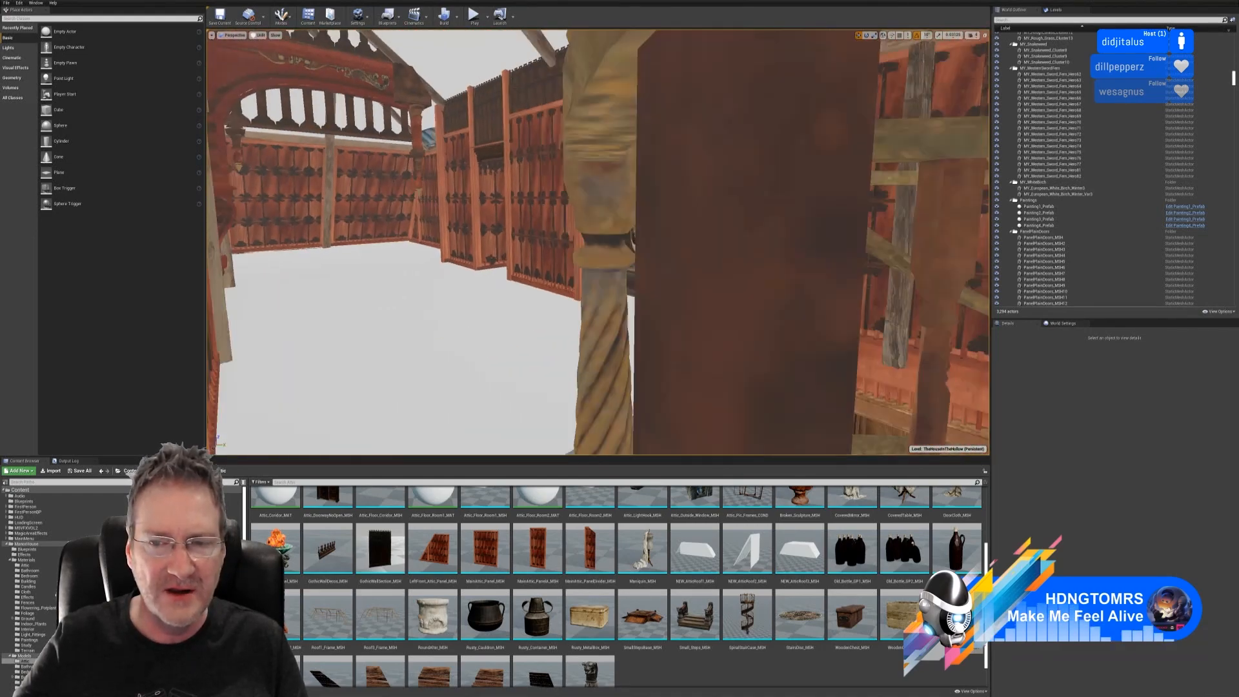
- Return the viewport to lit shading and examine the attic's panelled walls, recesses and roof beams from several angles
right_click_drag(454, 124, 455, 124)
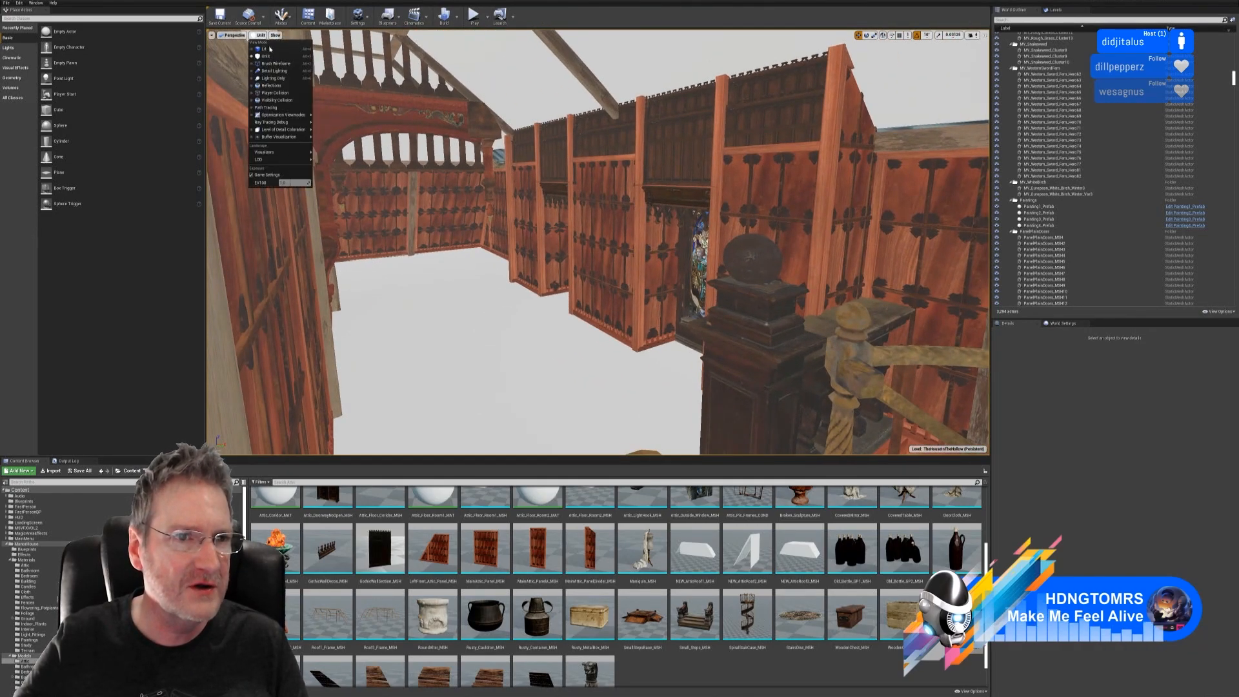
left_click(269, 49)
mouse_move(581, 258)
right_mouse_down()
mouse_move(593, 261)
mouse_move(580, 265)
mouse_move(574, 310)
mouse_move(574, 265)
mouse_move(593, 238)
mouse_move(581, 245)
right_mouse_up()
right_click_drag(591, 112, 529, 245)
right_click_drag(594, 319, 670, 285)
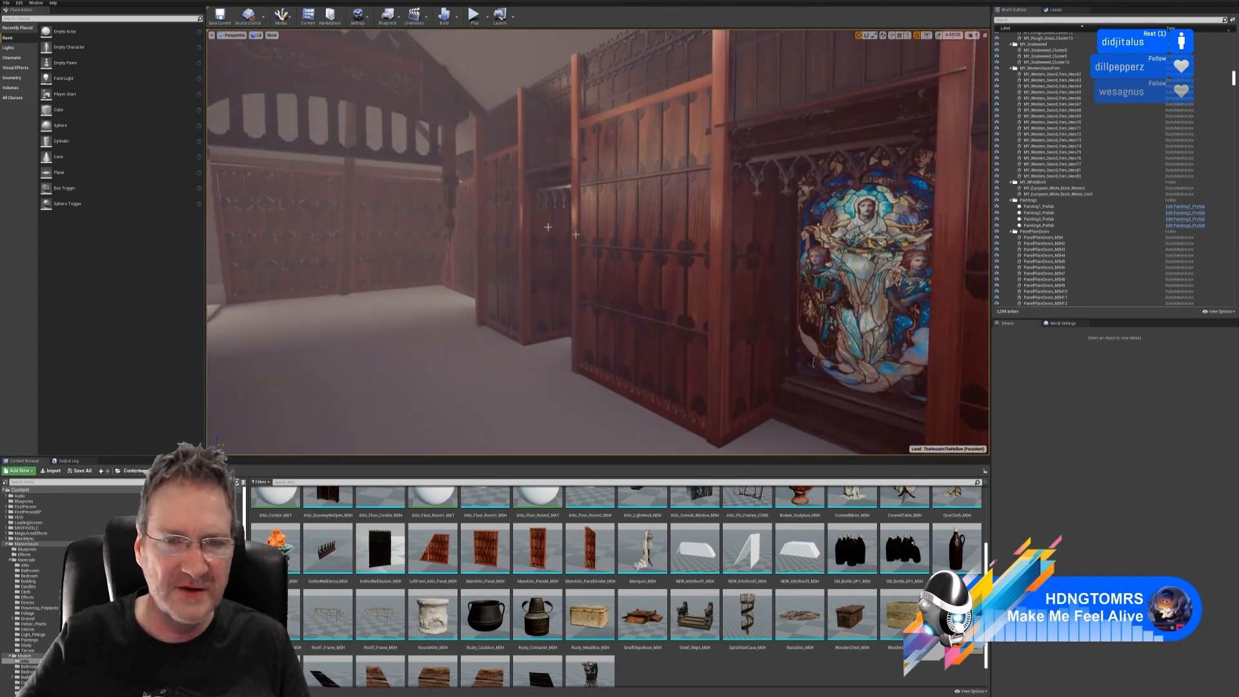
right_click_drag(548, 227, 593, 190)
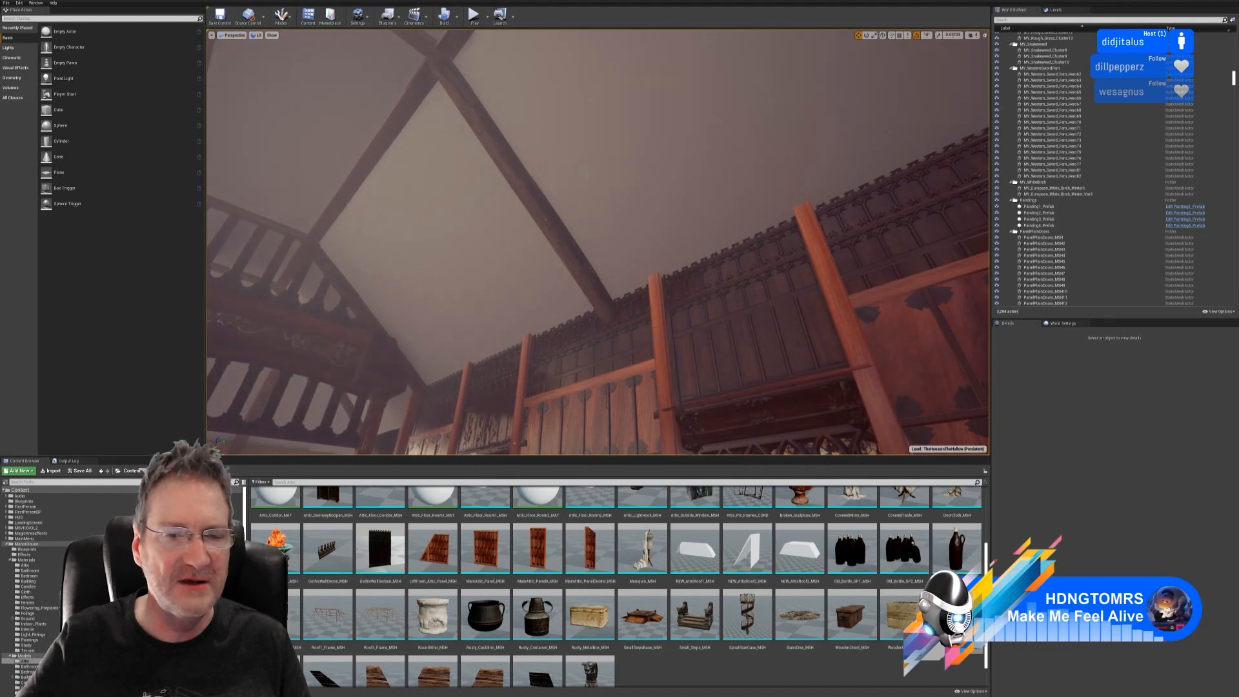
right_click_drag(649, 38, 465, 42)
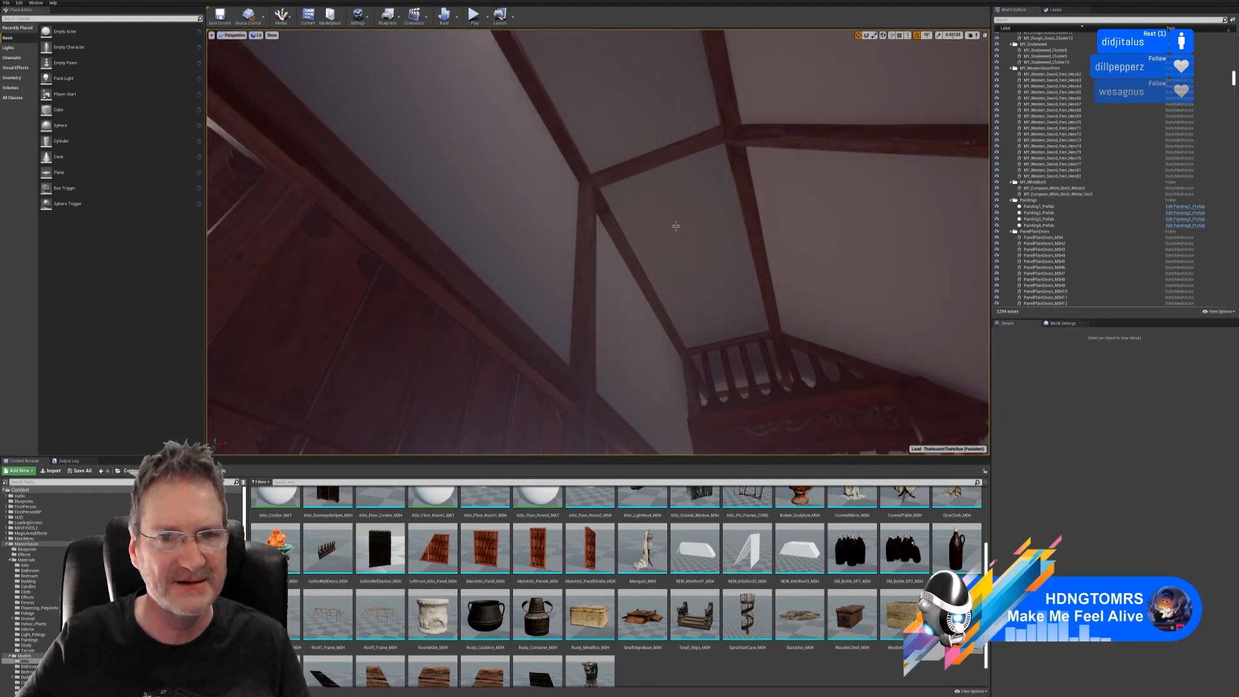
right_click_drag(627, 113, 646, 187)
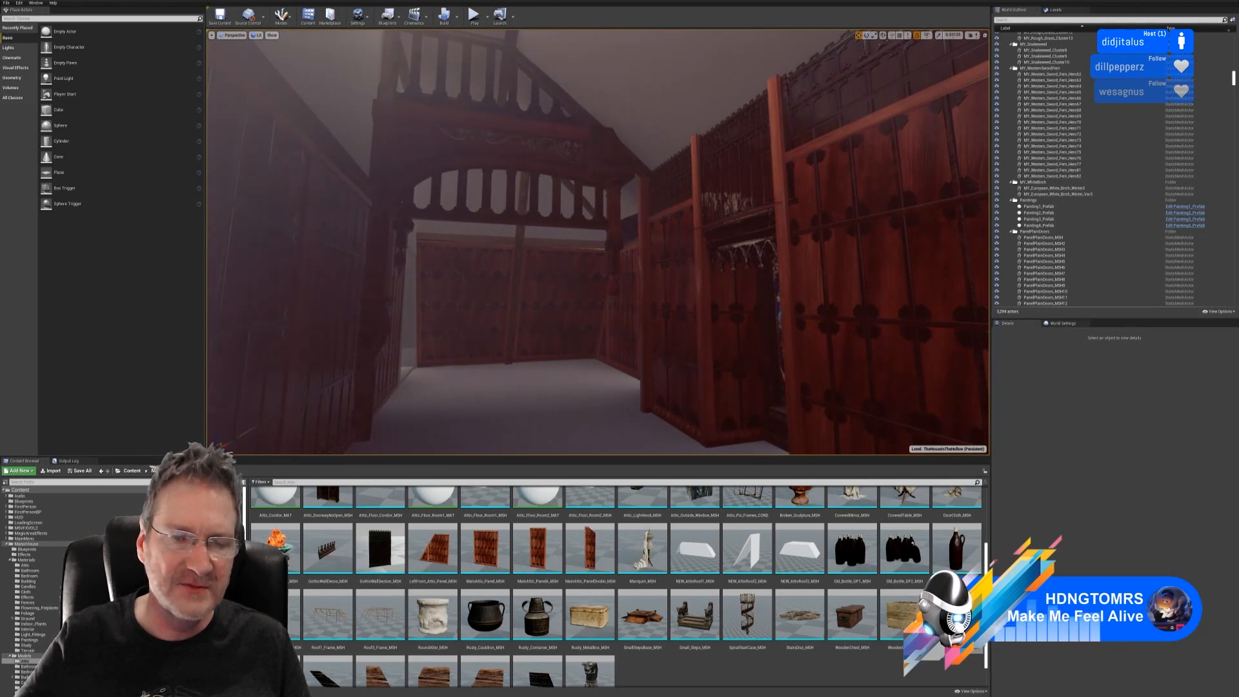
right_click_drag(751, 122, 778, 96)
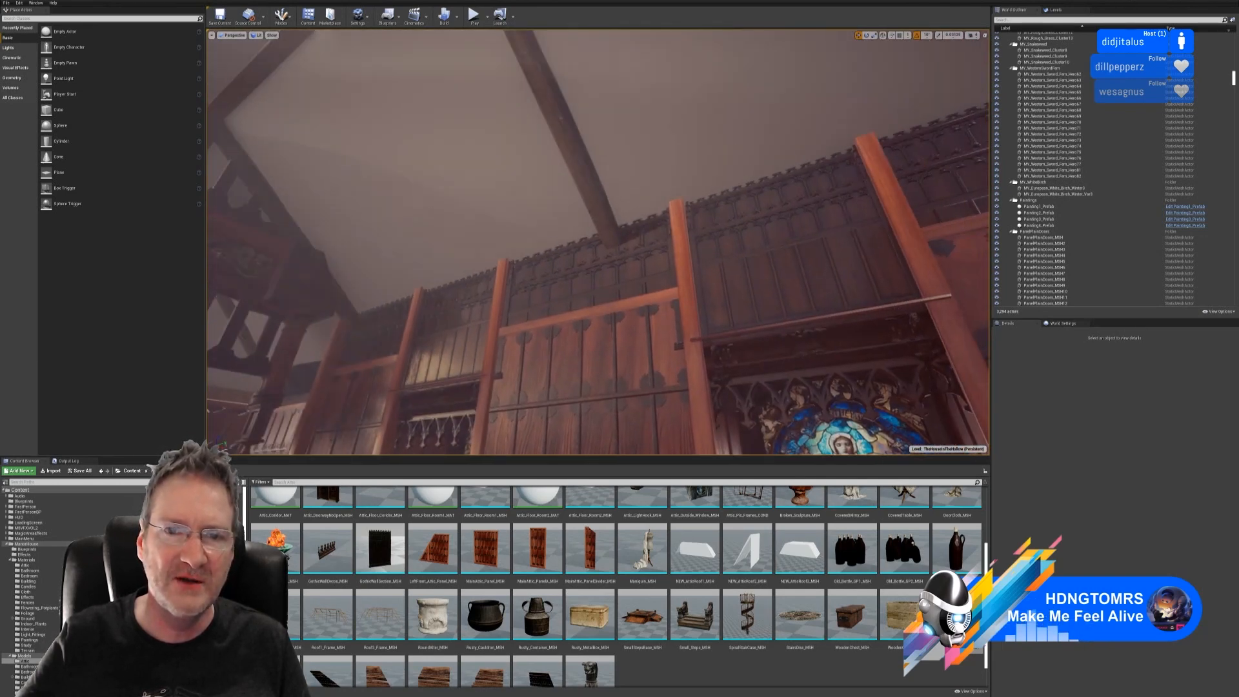
mouse_move(751, 160)
right_mouse_down()
mouse_move(735, 161)
mouse_move(752, 159)
right_mouse_up()
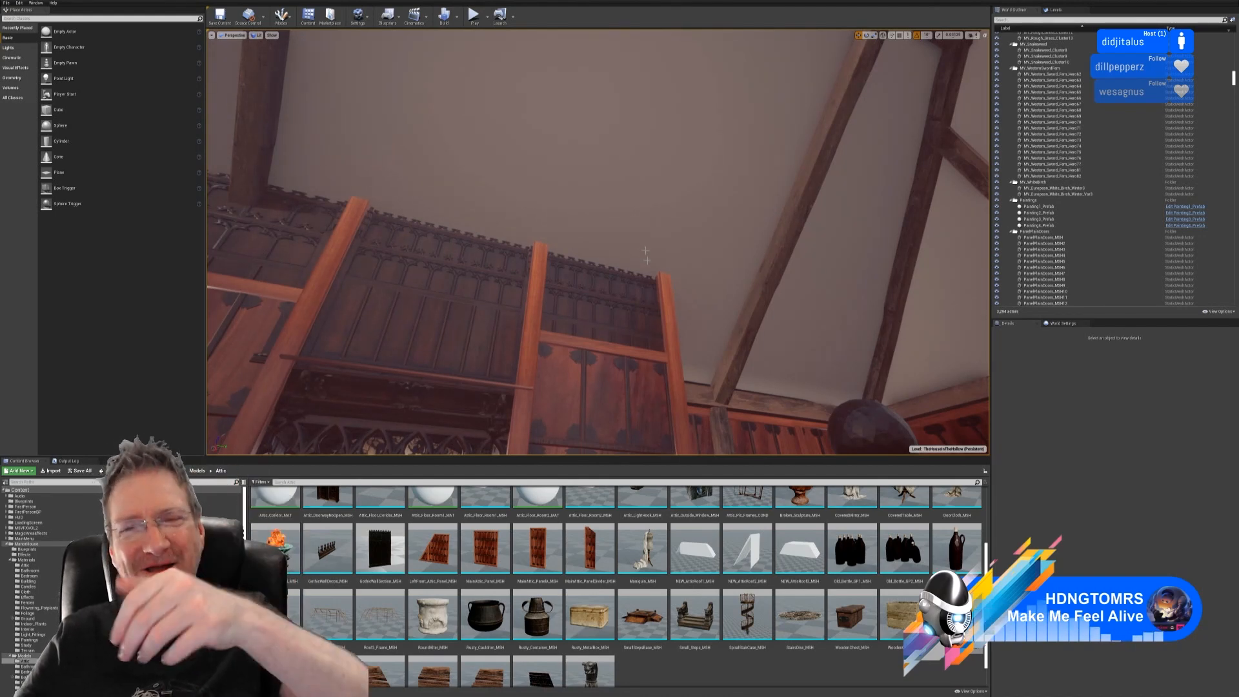
right_click_drag(643, 262, 646, 229)
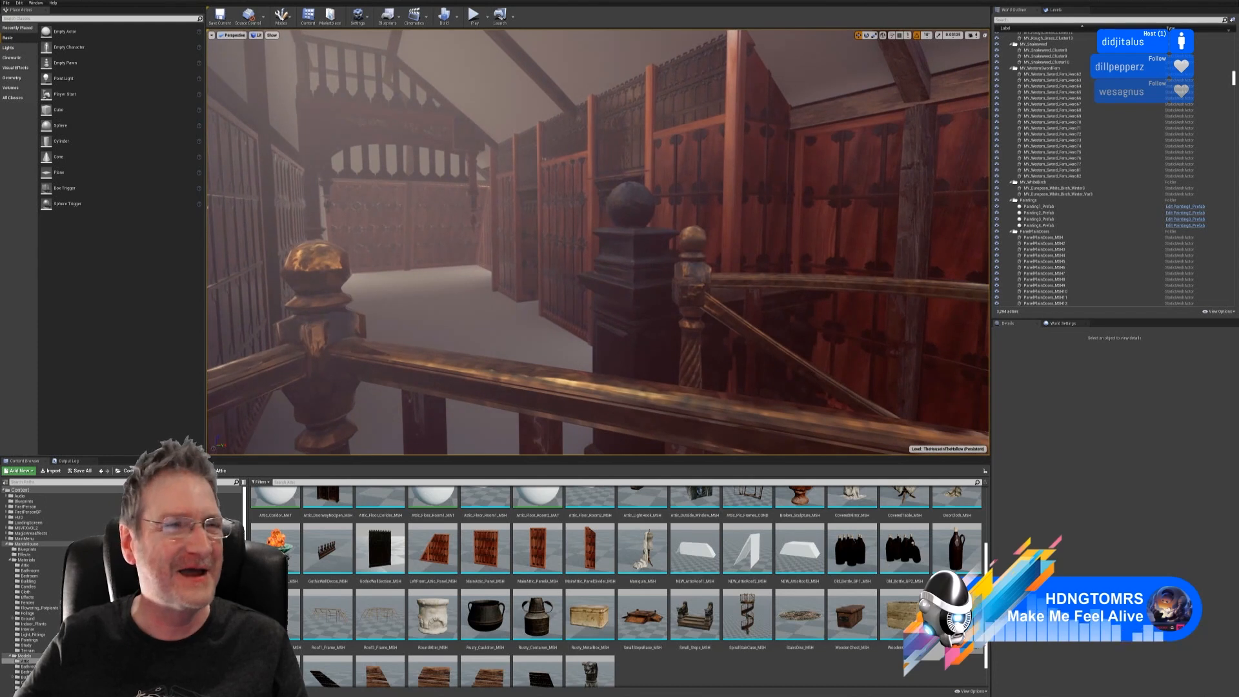
- Save all changes in the project and minimize the editor
left_click(6, 3)
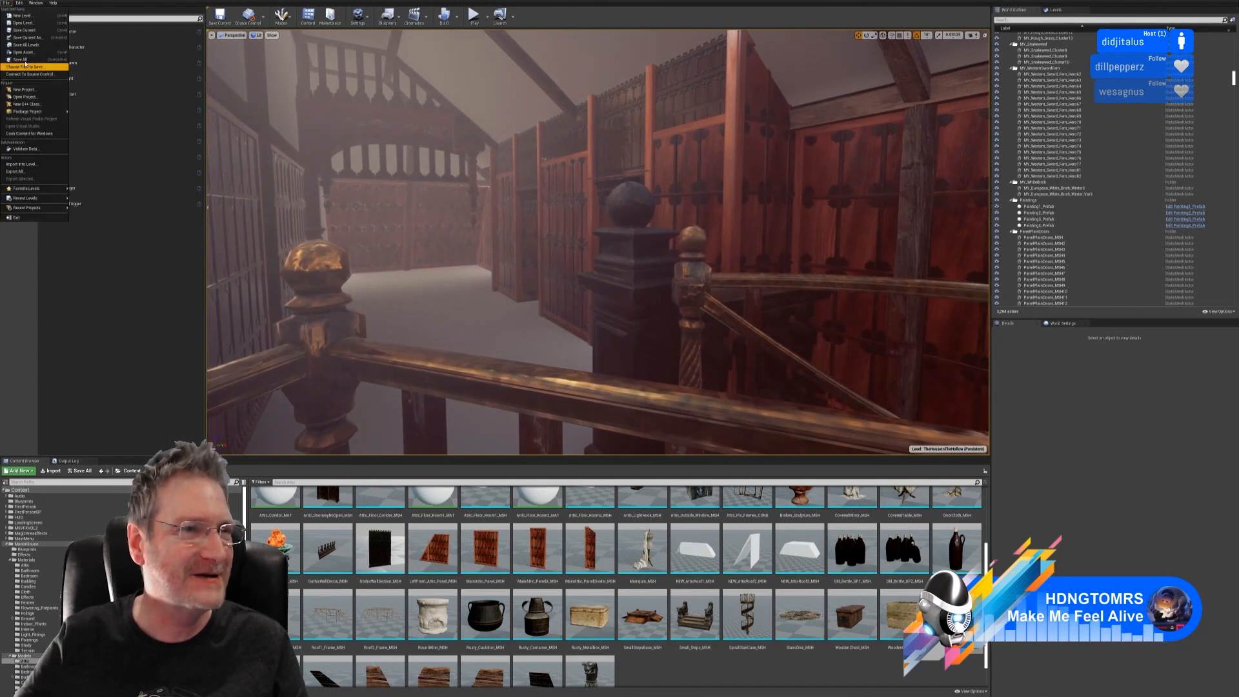
left_click(21, 59)
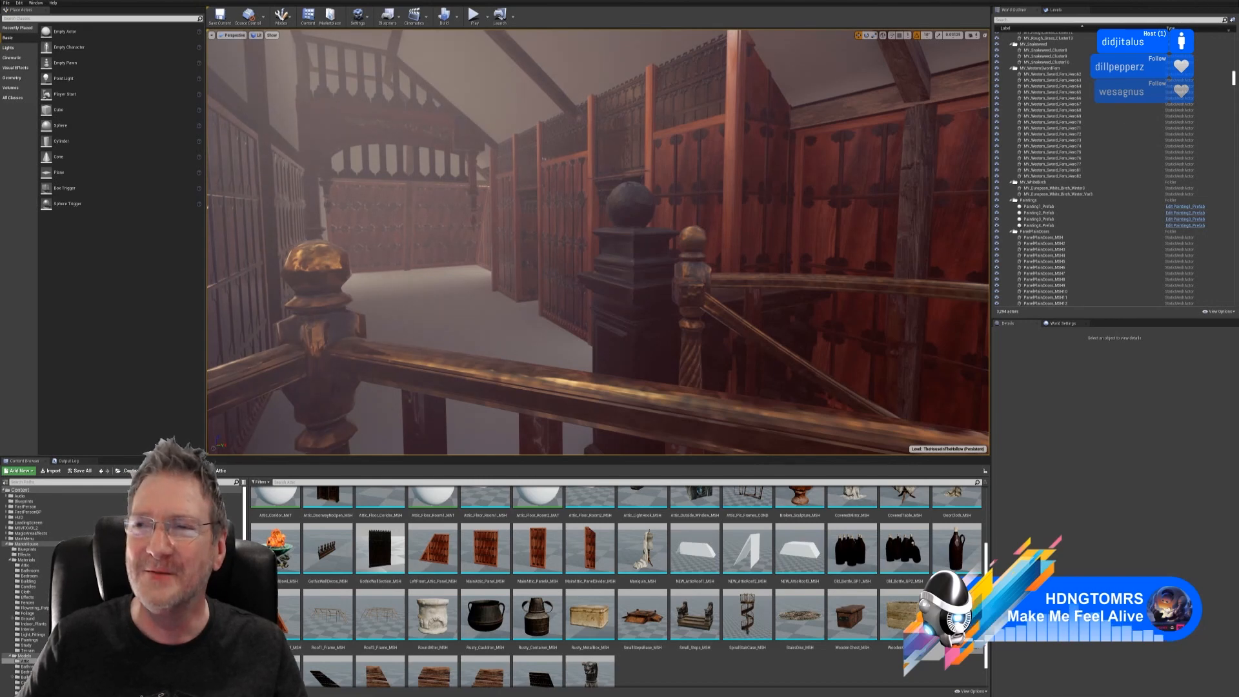
left_click(1208, 3)
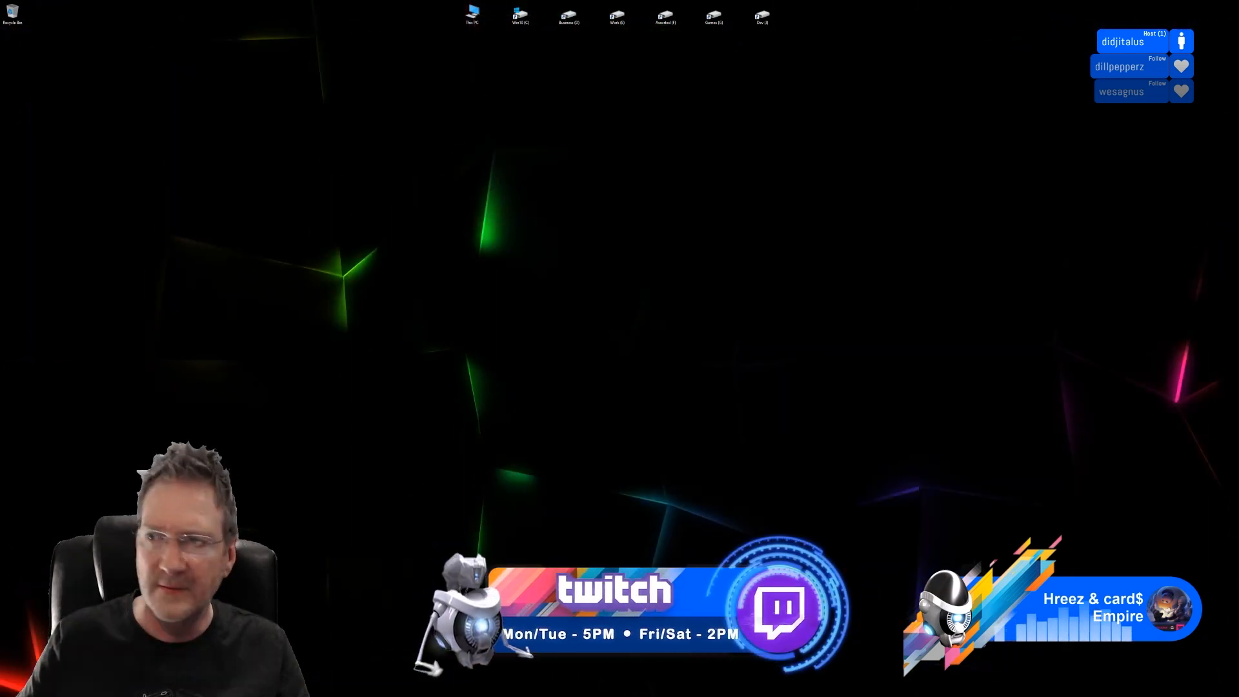
- Bring the web browser onto this screen and open the copied link to the revolver's side-view screenshot
left_click_drag(1238, 167, 442, 1)
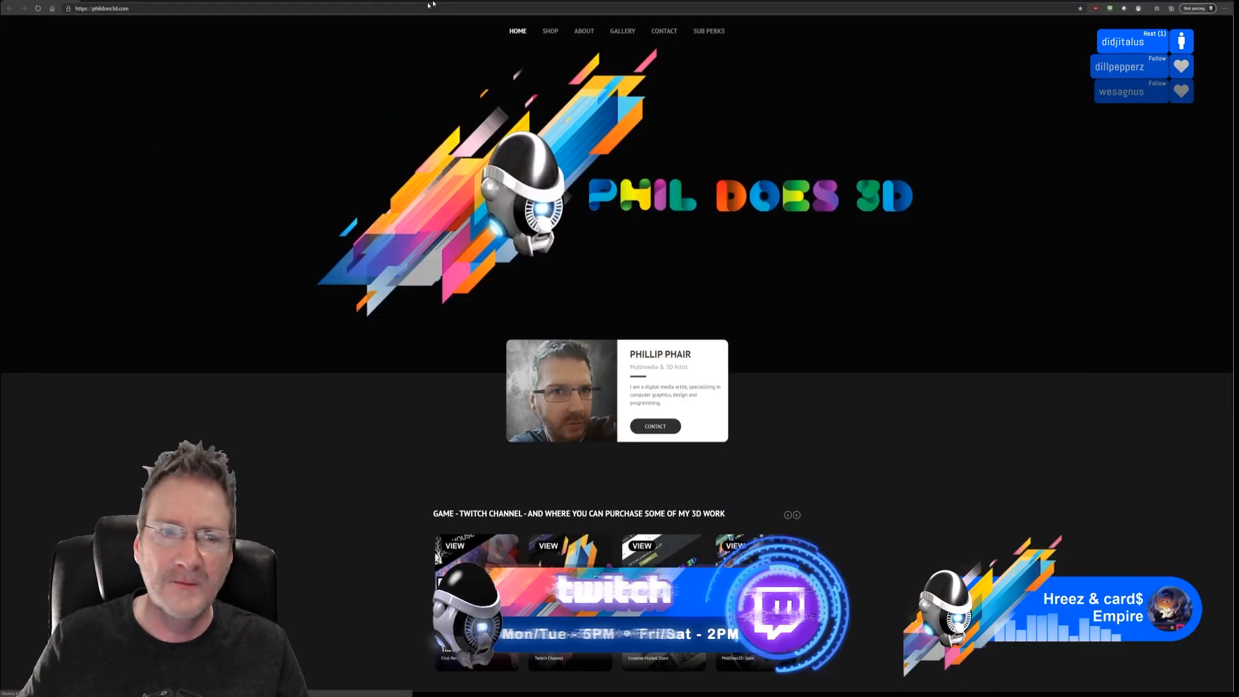
left_click(126, 7)
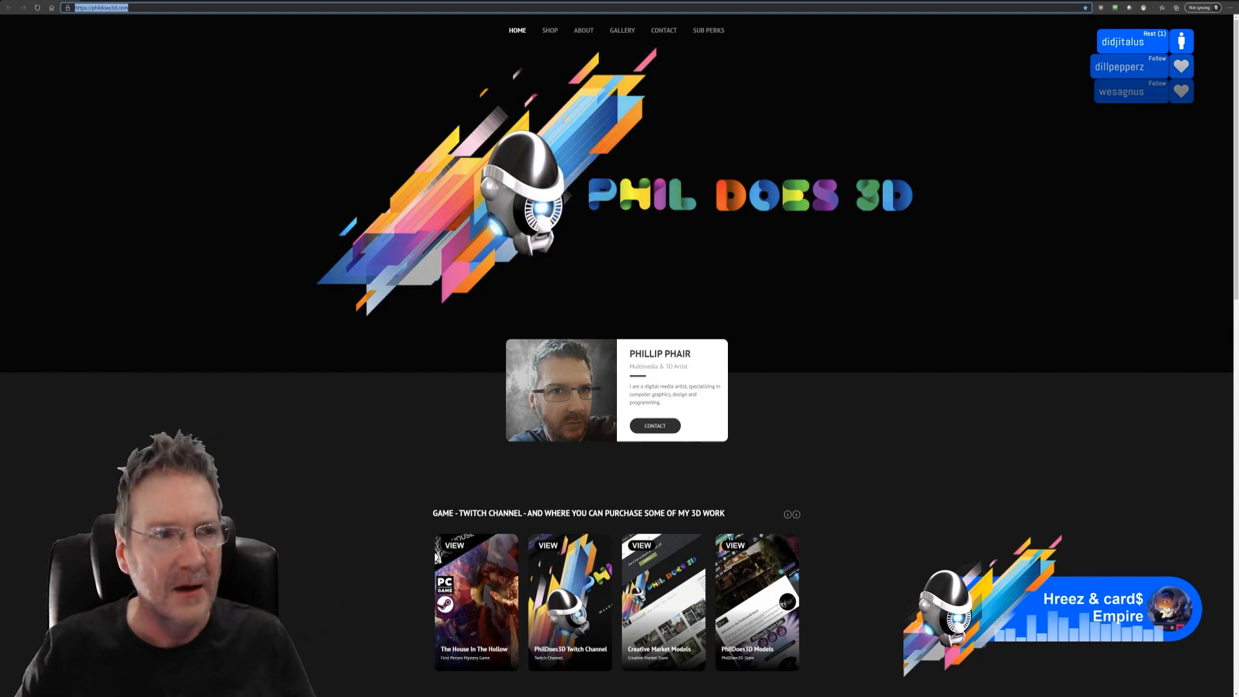
key("ctrl+v")
key("Return")
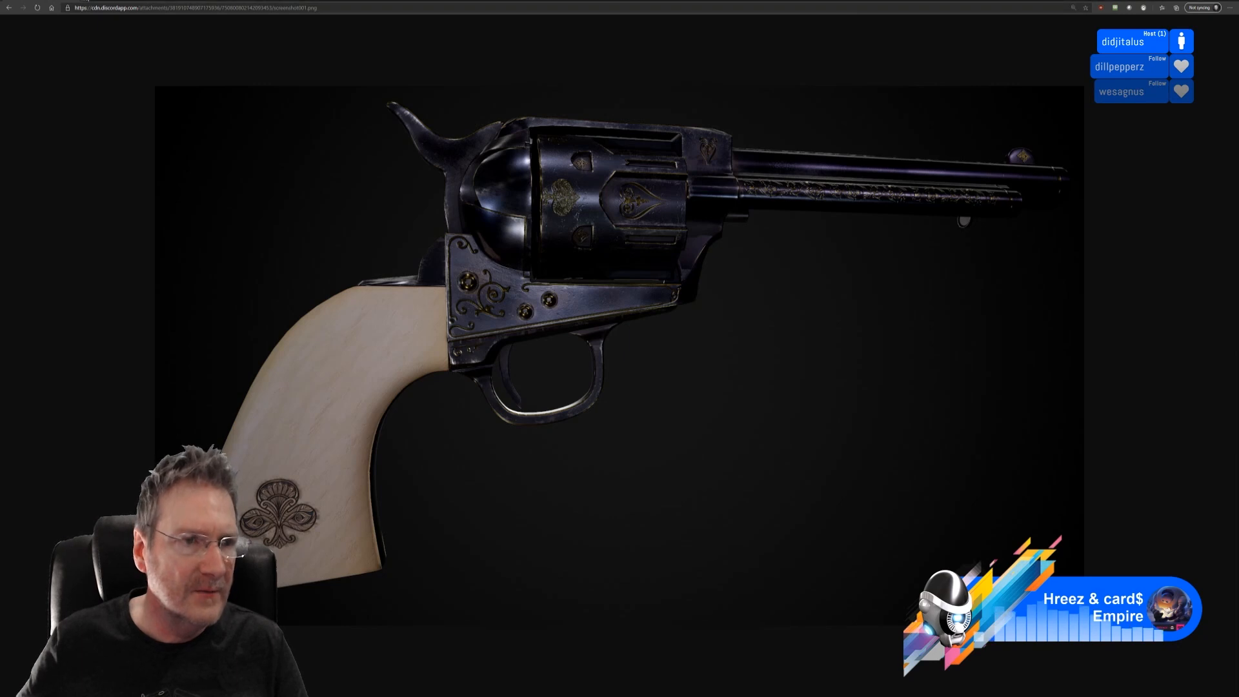
- Open the copied links to the revolver's top-view and rear close-up screenshots in separate tabs
left_click(90, 1)
key("ctrl+v")
key("Return")
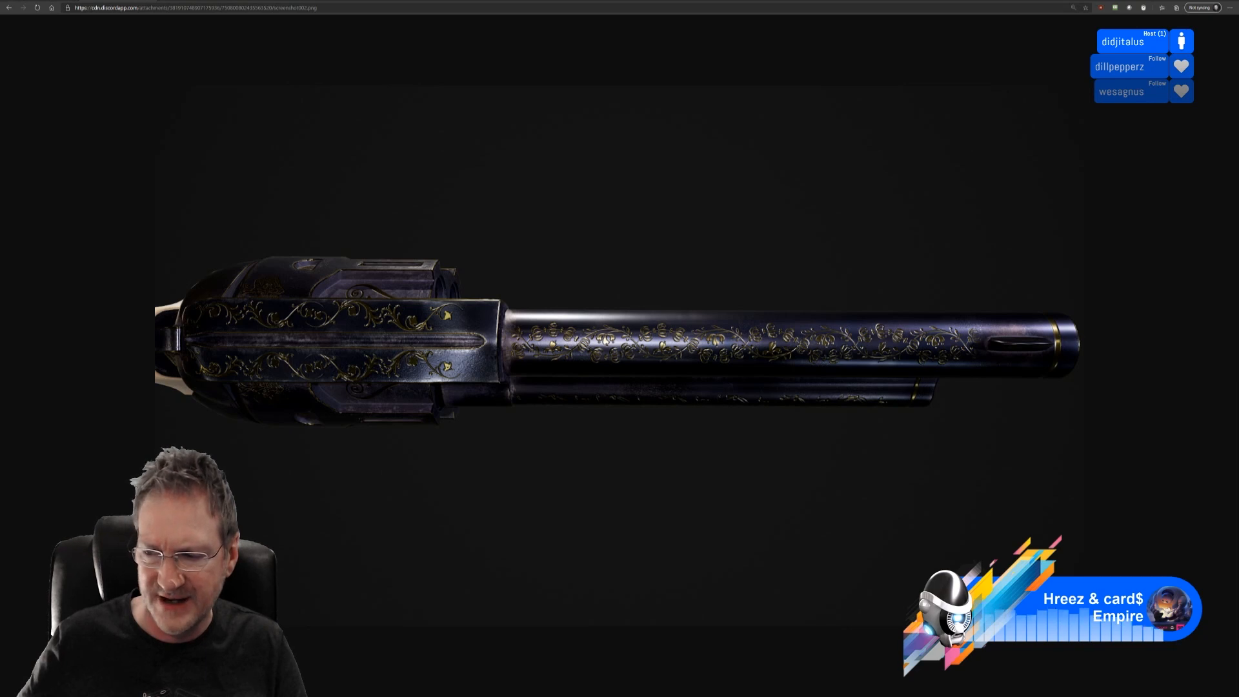
left_click(163, 1)
key("ctrl+v")
key("Return")
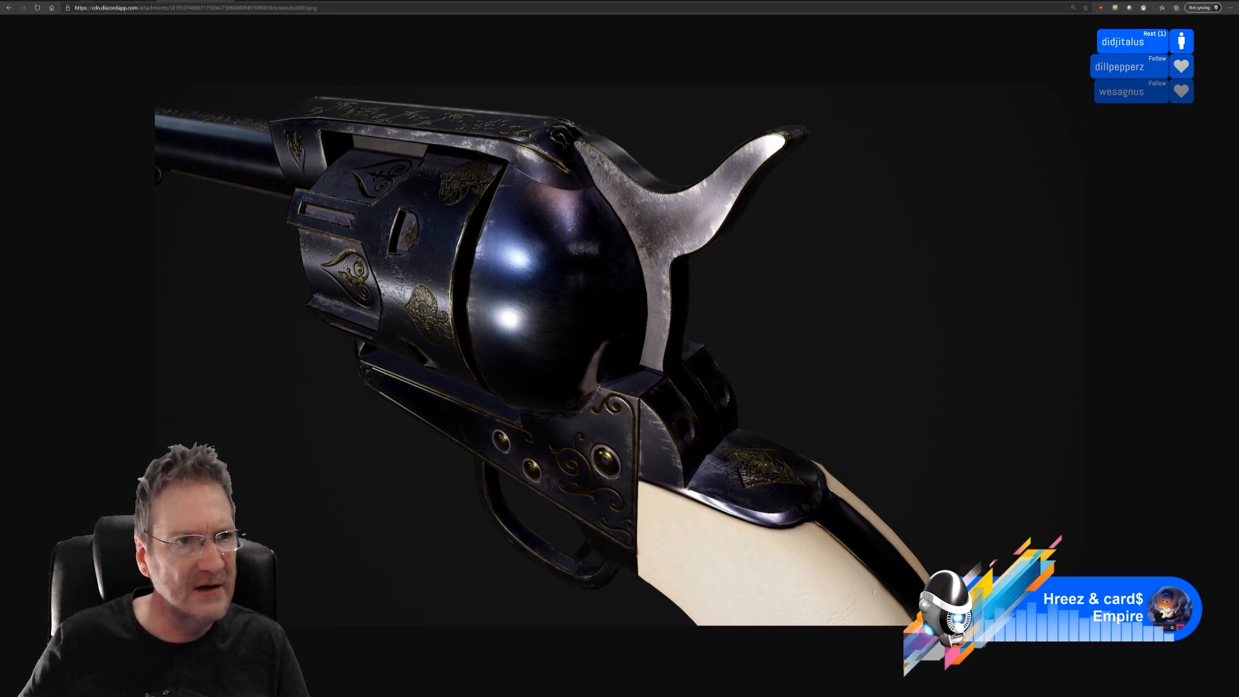
- Compare the three revolver screenshots by going back through the top, side and rear views
left_click(127, 1)
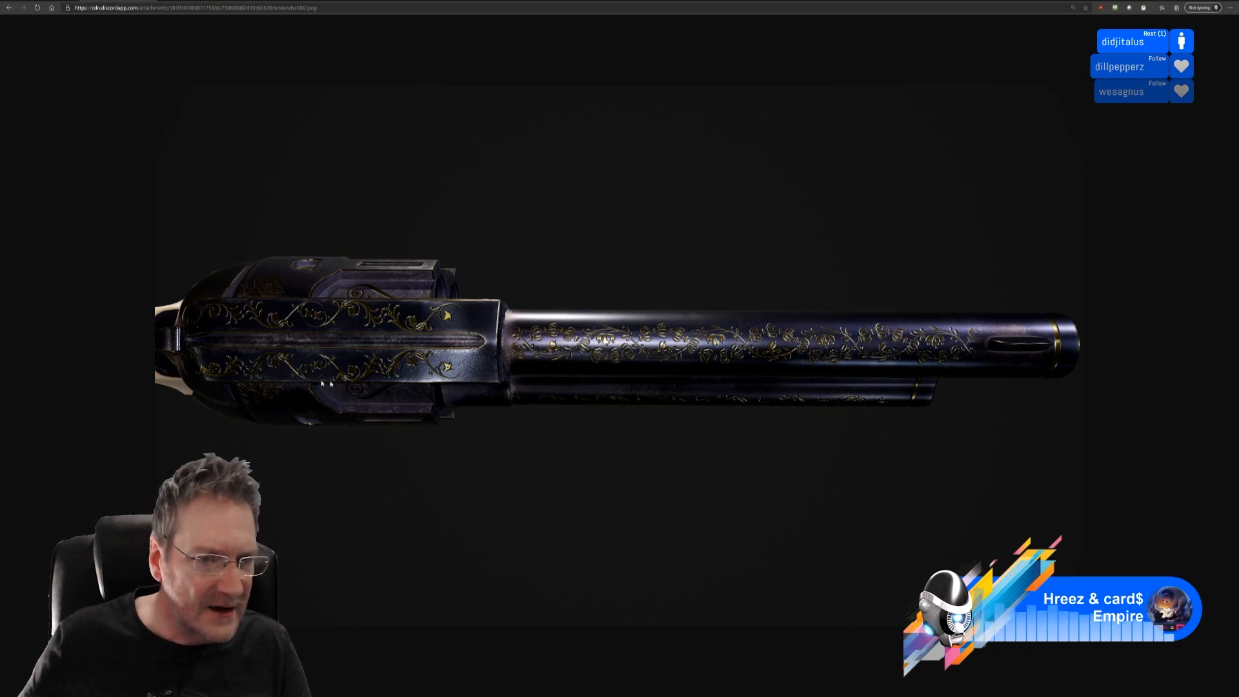
left_click(58, 1)
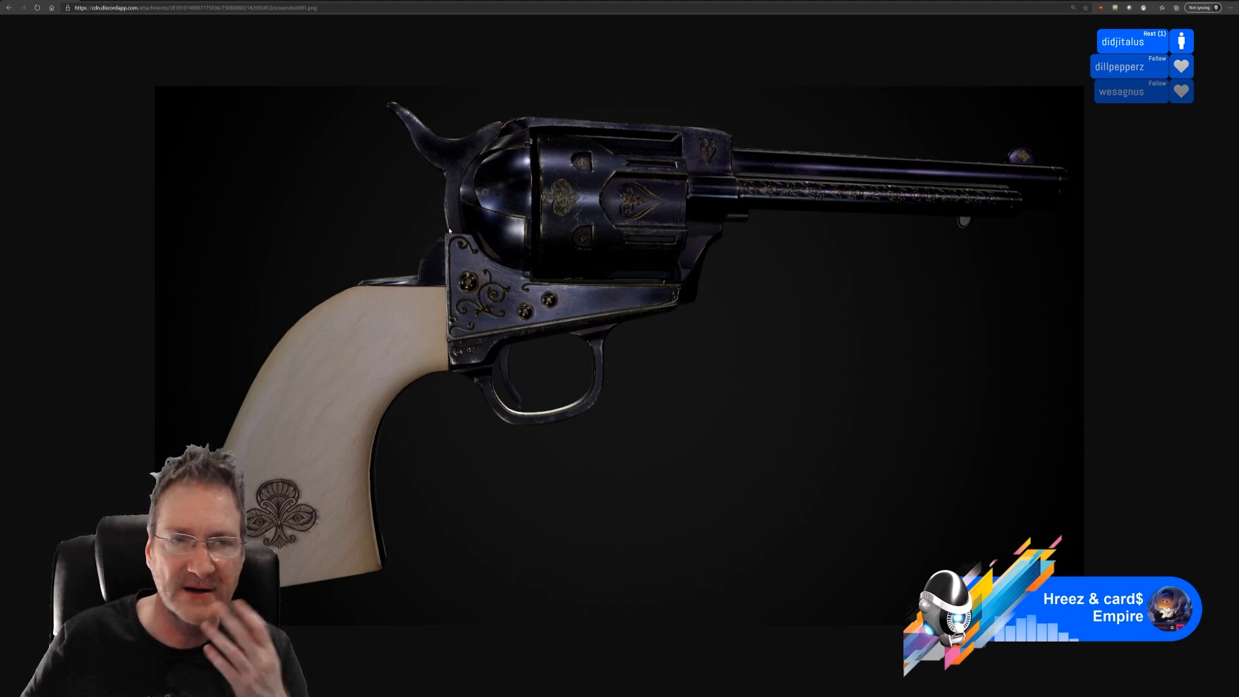
left_click(118, 1)
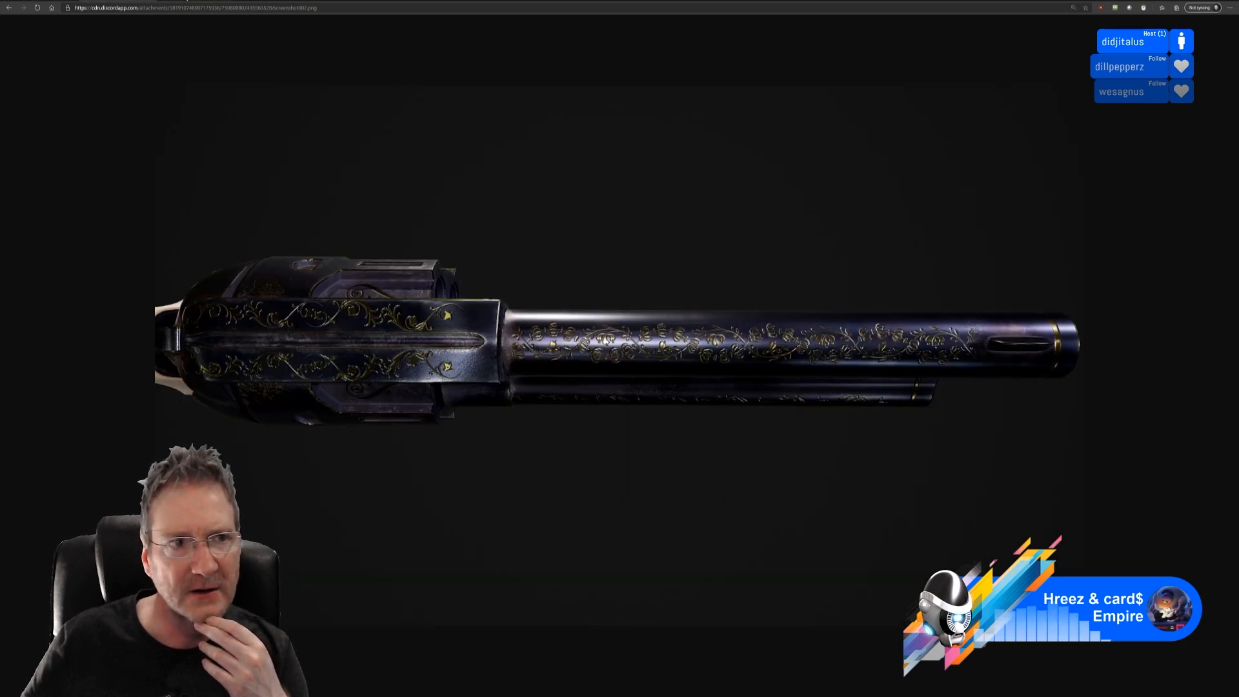
left_click(186, 1)
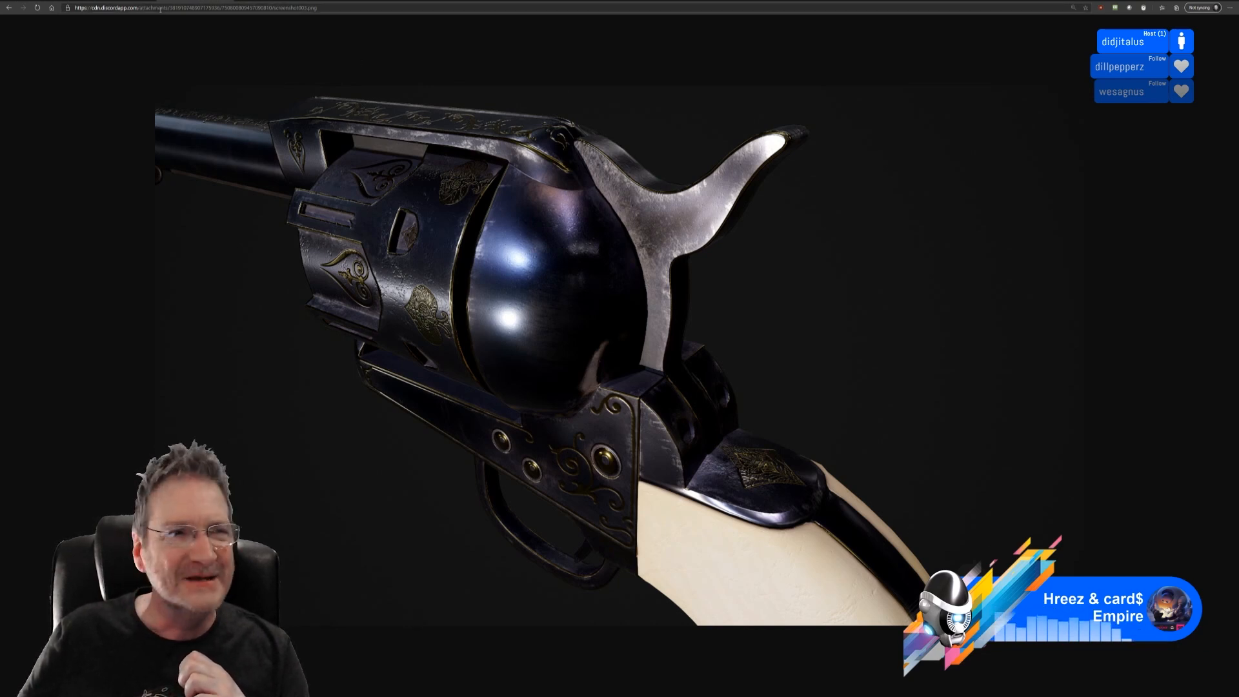
left_click(45, 1)
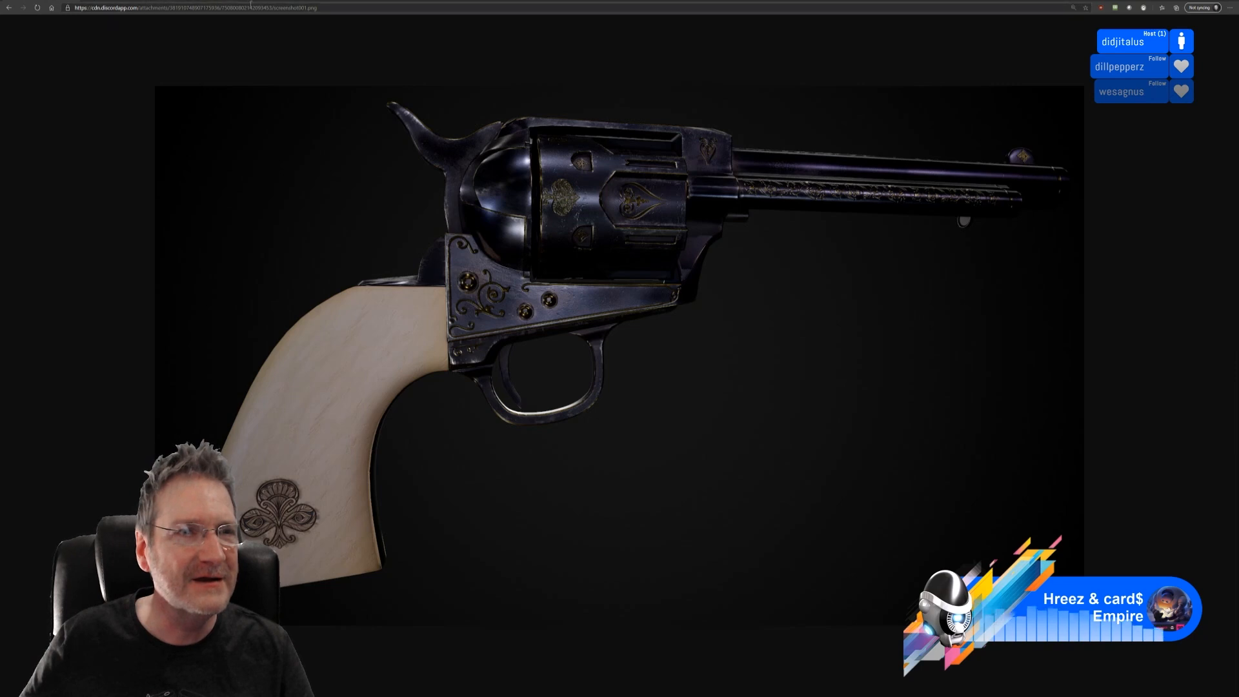
- Open the copied Capture2.PNG link in a new tab and enlarge the front view of the robed character sculpt
key("ctrl+t")
key("ctrl+v")
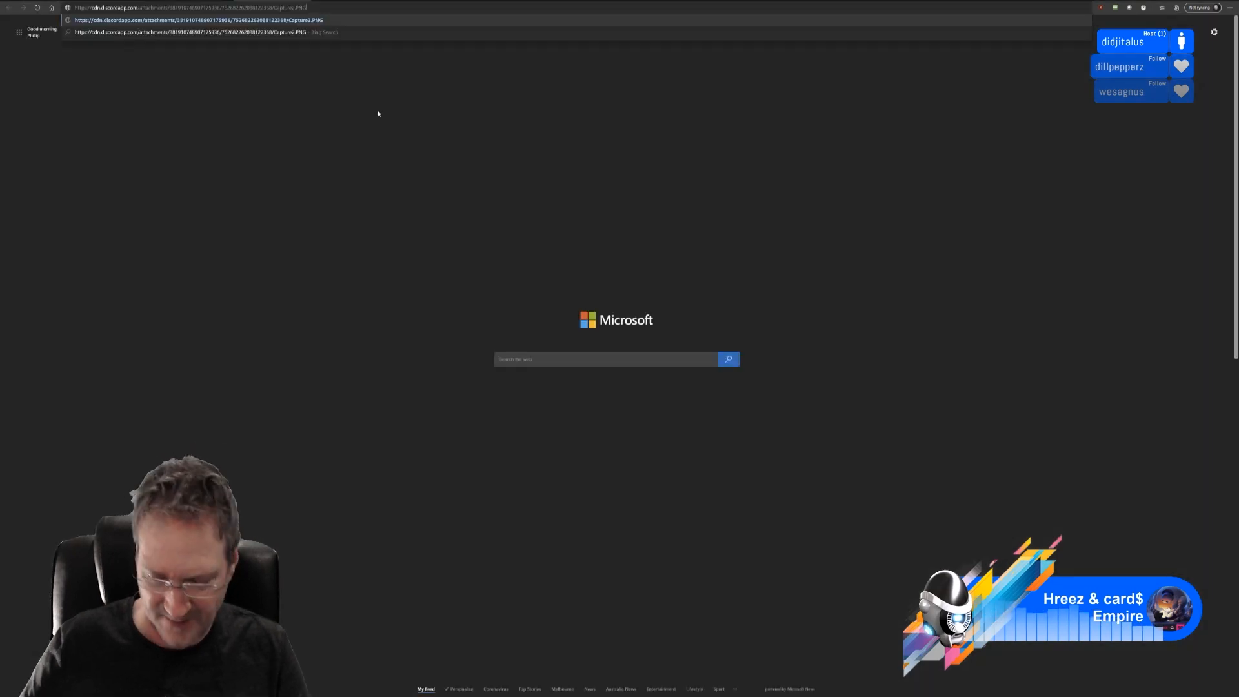
key("Return")
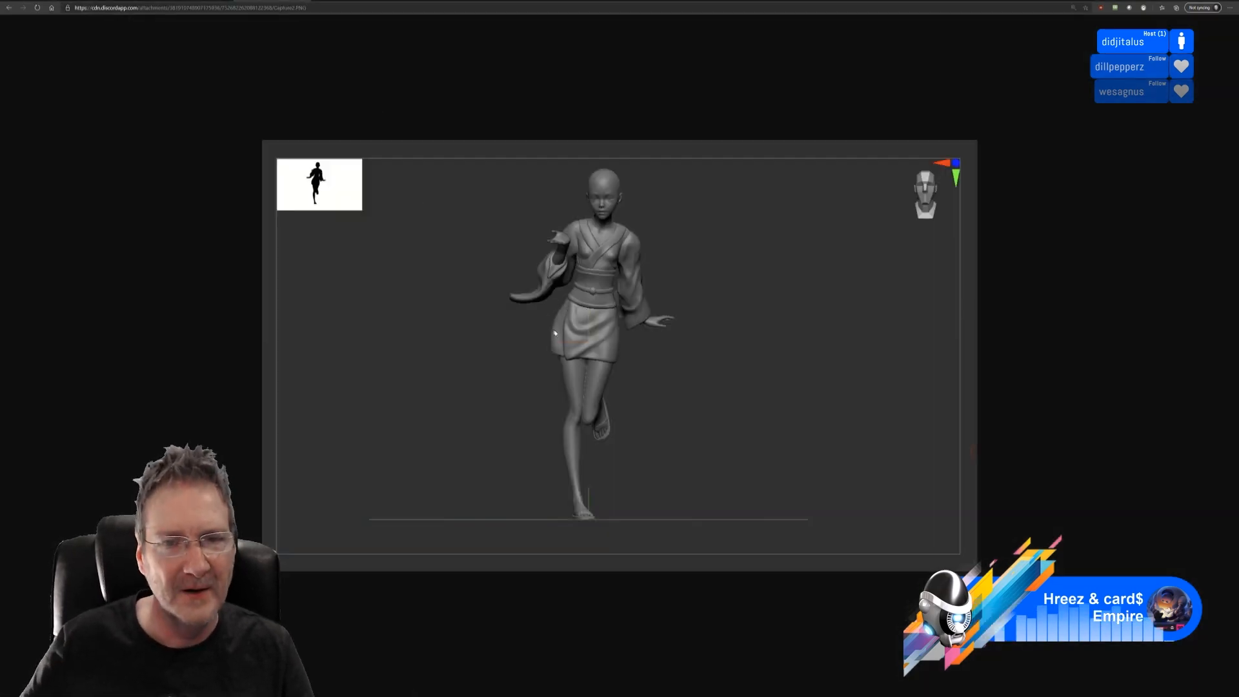
scroll(577, 351, "up", 3, "ctrl")
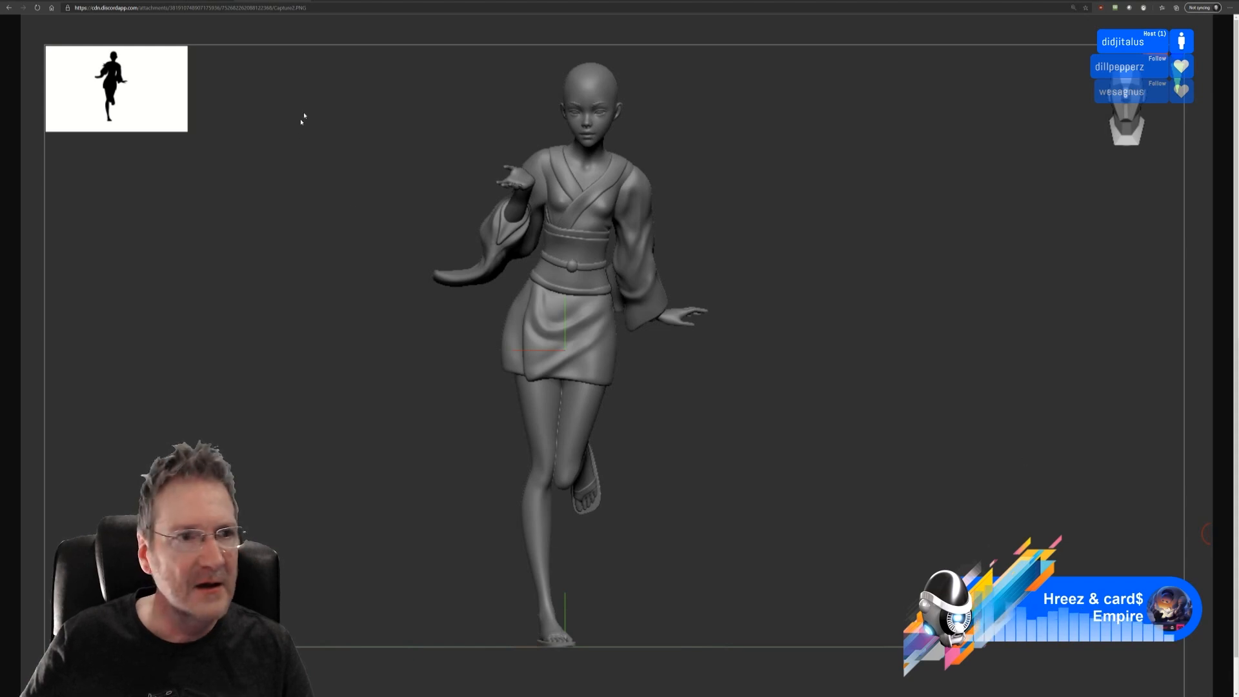
- Open the copied link to the character sculpt's angled view in another new tab and inspect it enlarged
left_click(318, 0)
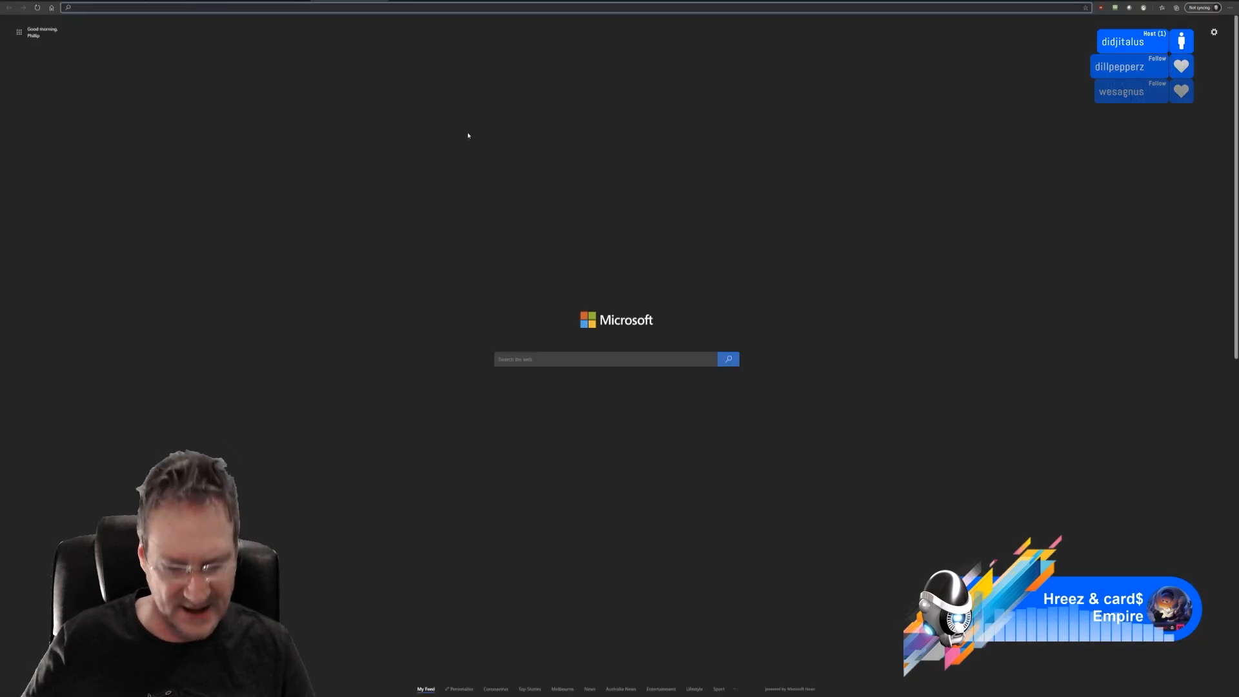
key("ctrl+v")
key("Return")
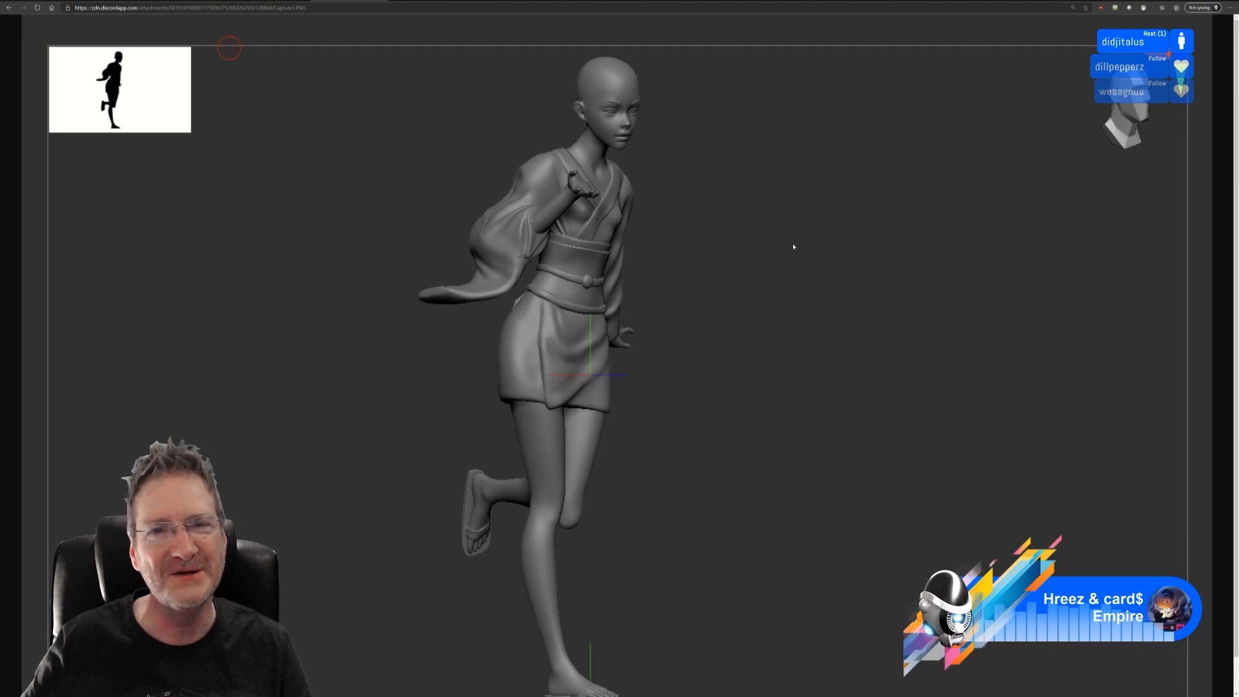
scroll(794, 247, "down", 1, "ctrl")
scroll(793, 247, "up", 1, "ctrl")
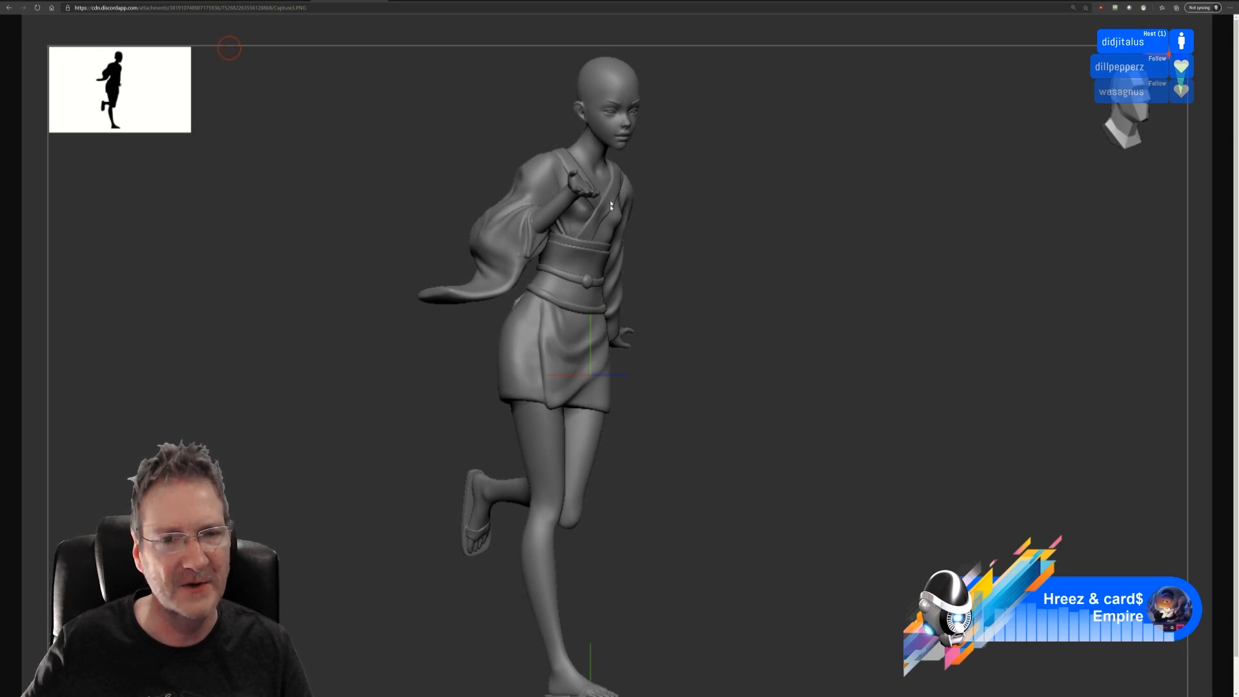
- Compare the front and angled views of the robed character sculpt by switching back and forth between them
key("ctrl+shift+Tab")
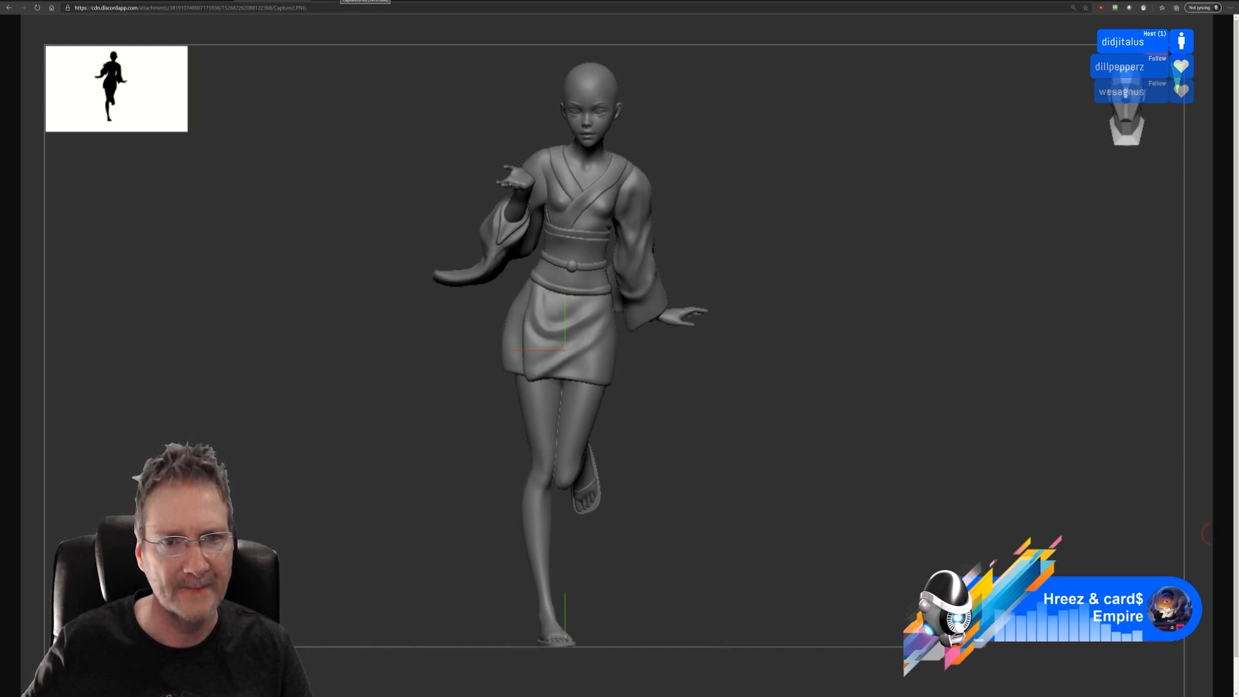
key("ctrl+Tab")
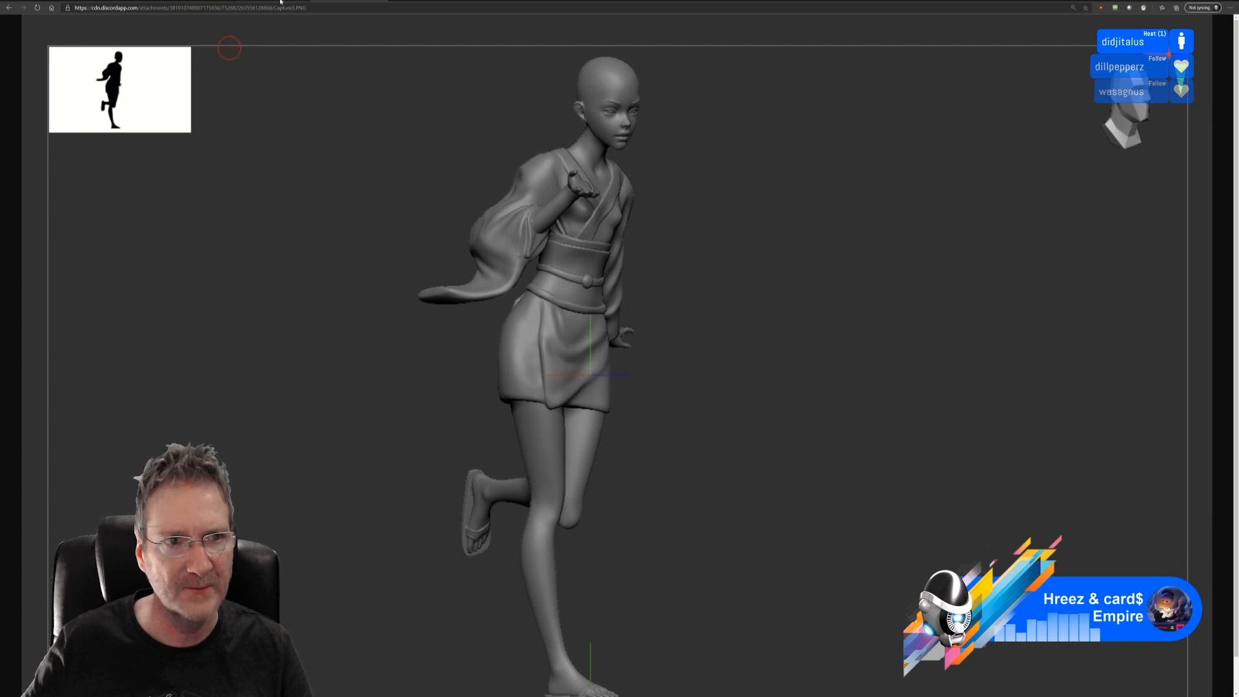
key("ctrl+Tab")
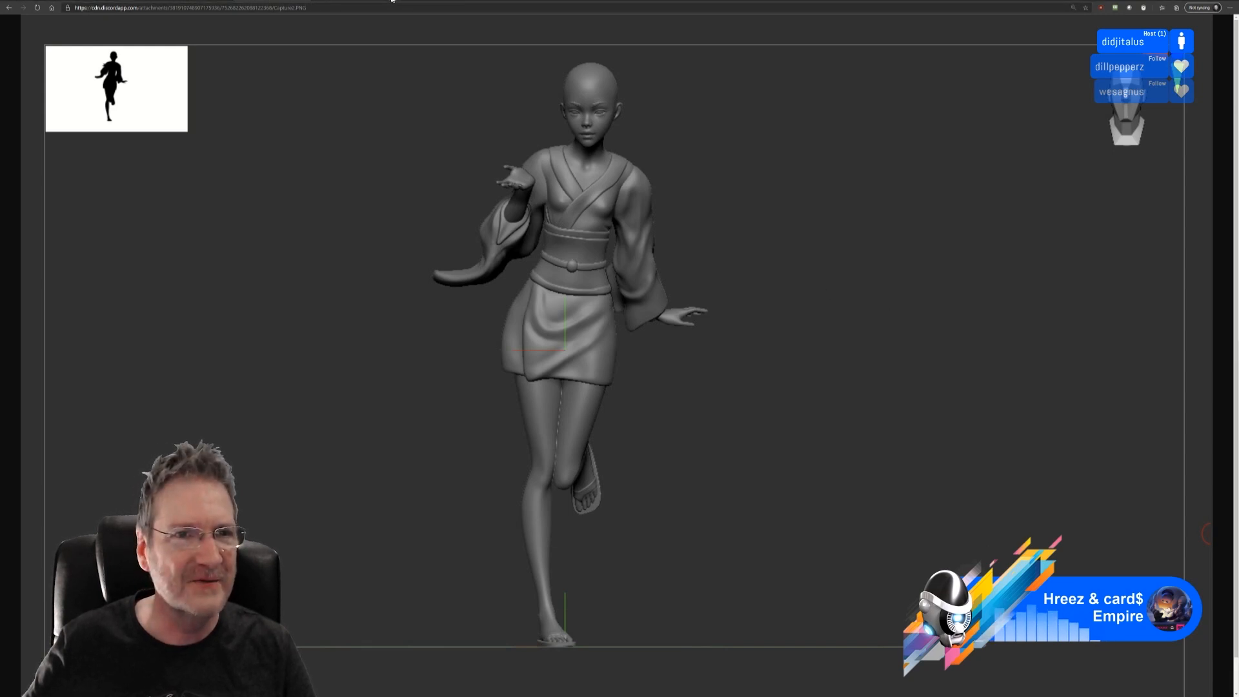
- Open the copied unknown.png link in a new tab and enlarge the render of the gun on its Vault case
key("ctrl+t")
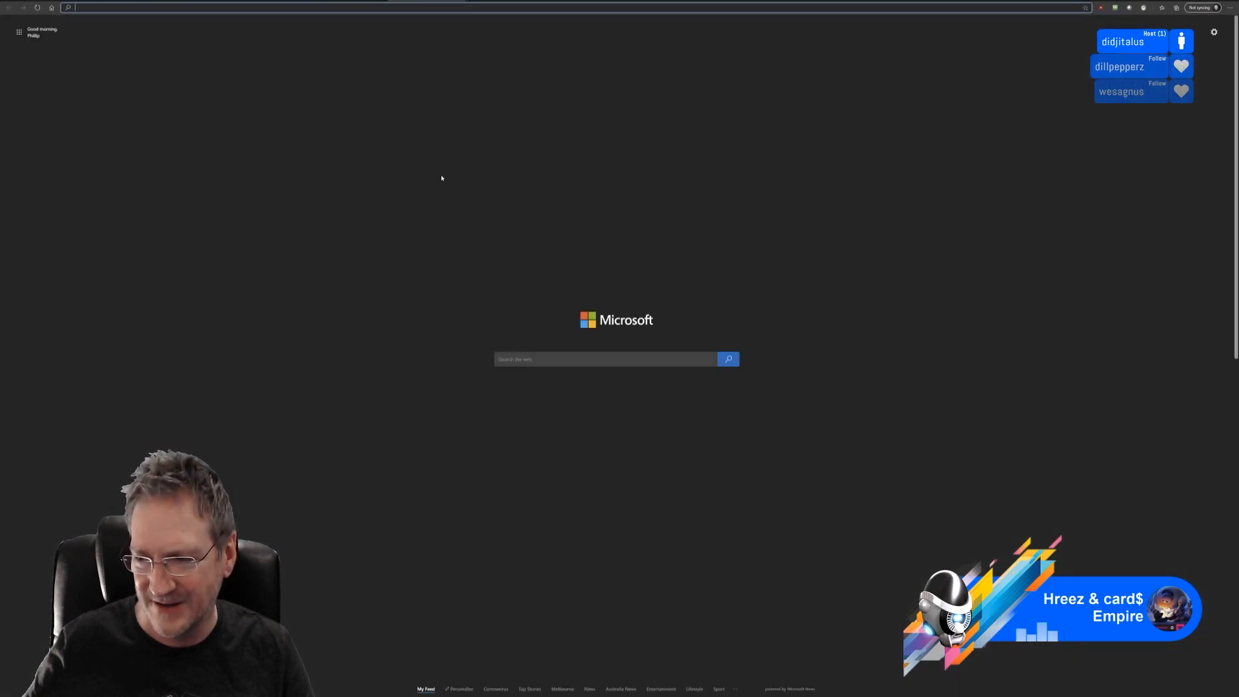
key("ctrl+v")
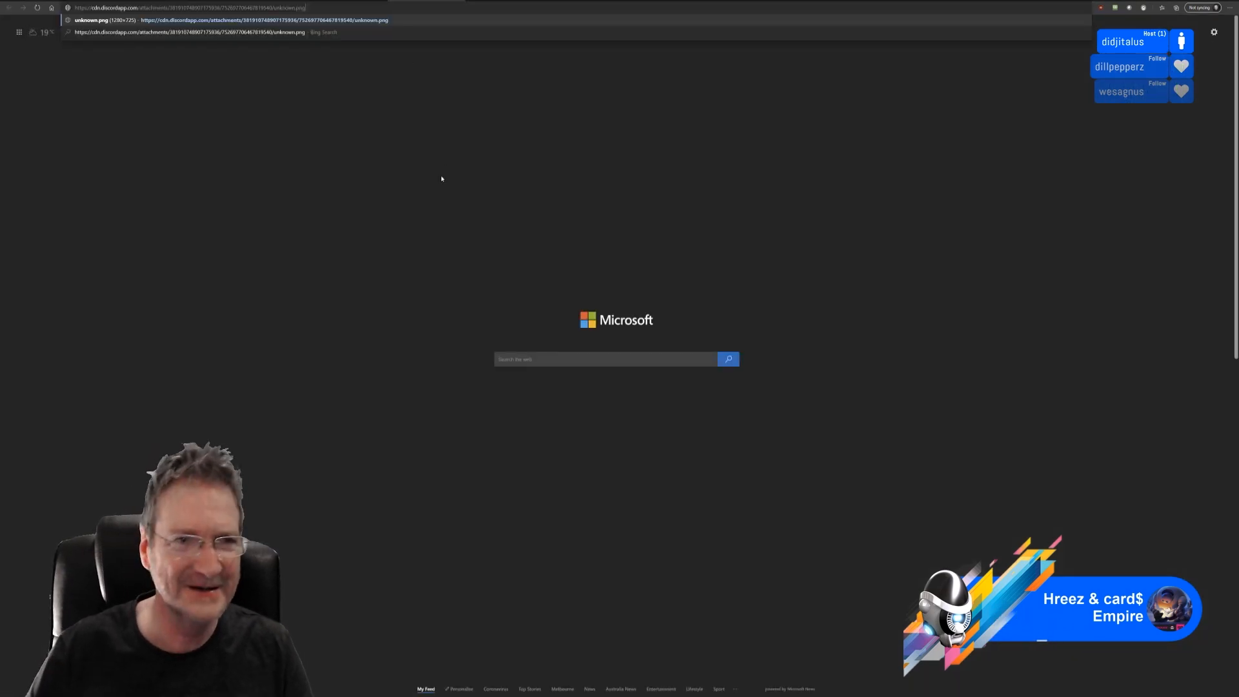
key("Return")
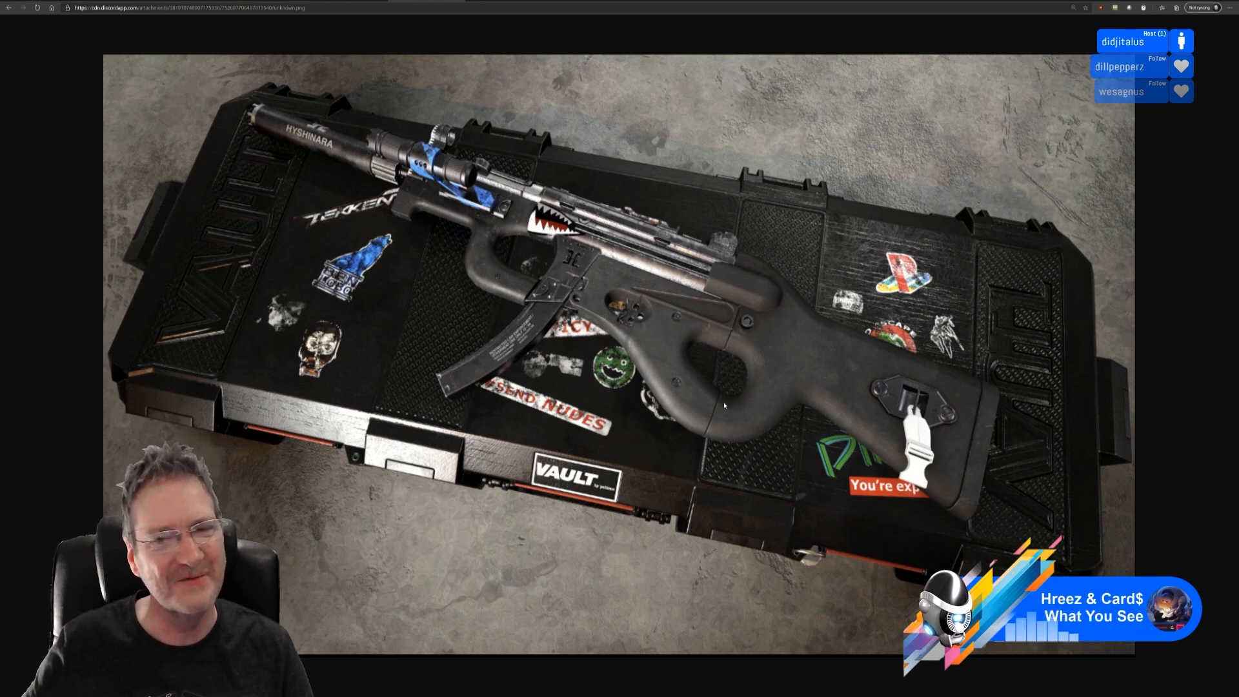
scroll(724, 405, "up", 1, "ctrl")
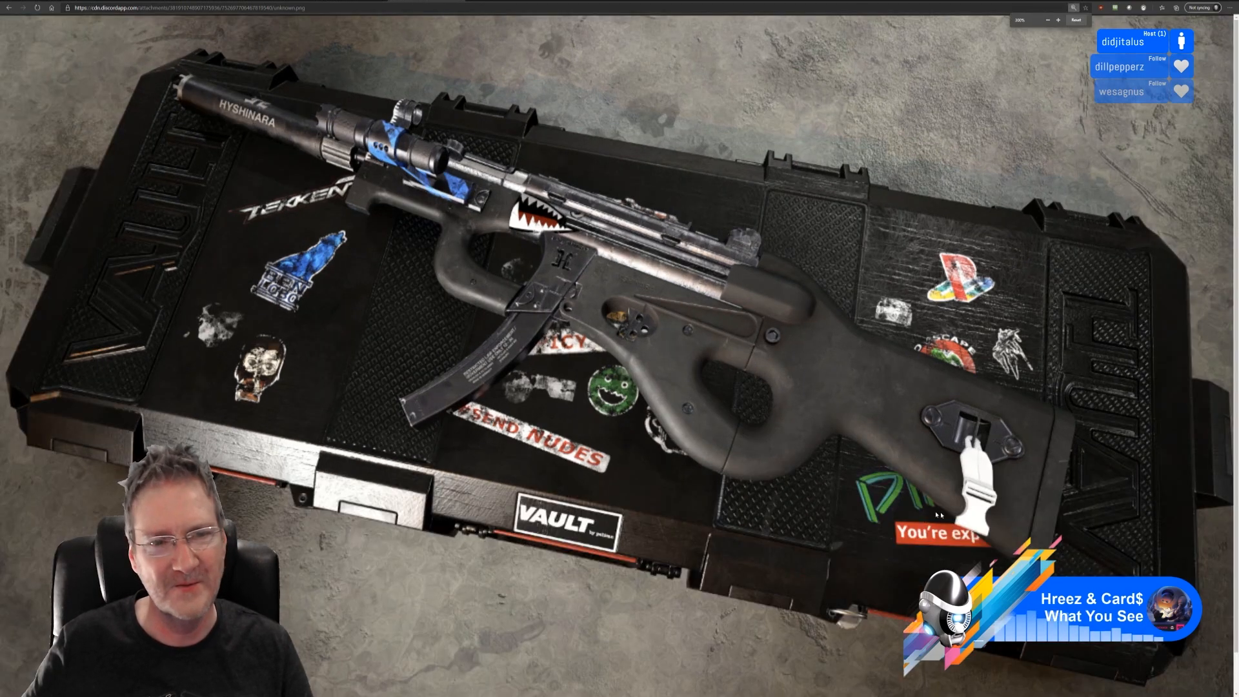